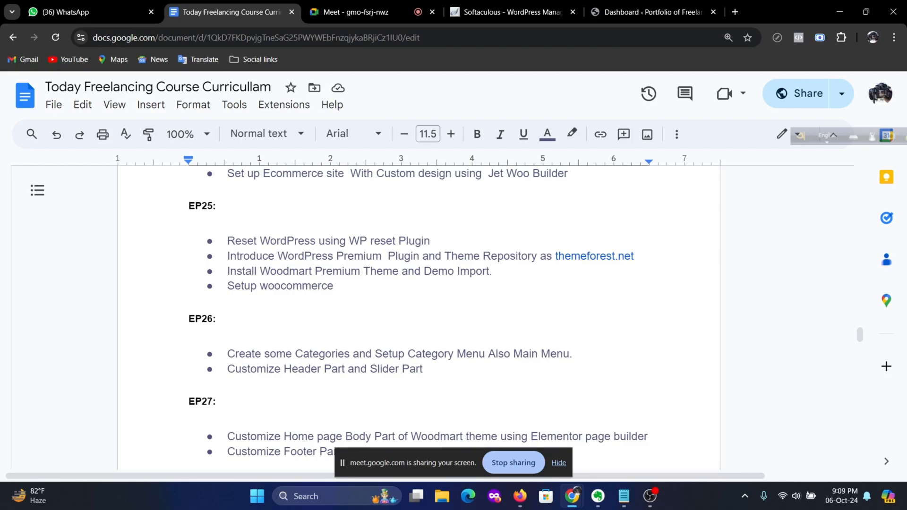
Step: From the WordPress dashboard, open the site's storefront home page in a new browser tab
{"action": "left_click", "coordinate": [653, 12]}
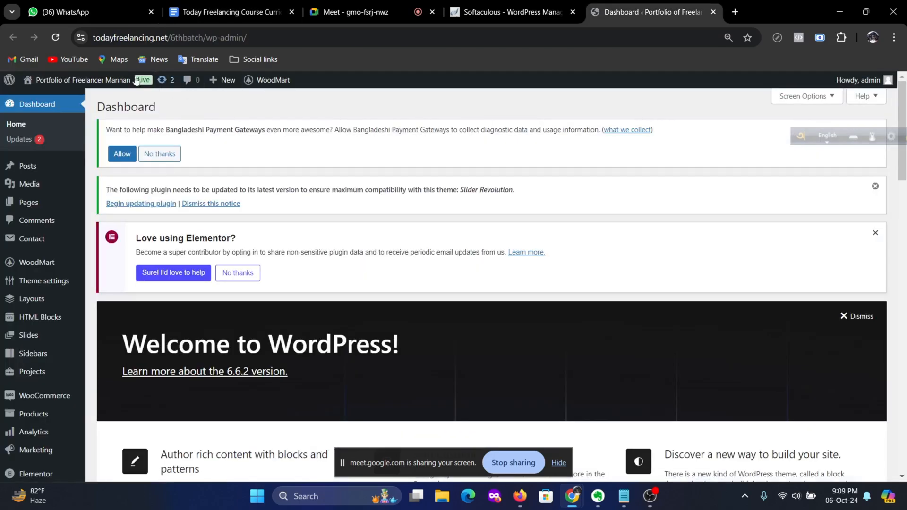
{"action": "right_click", "coordinate": [60, 100]}
{"action": "left_click", "coordinate": [79, 112]}
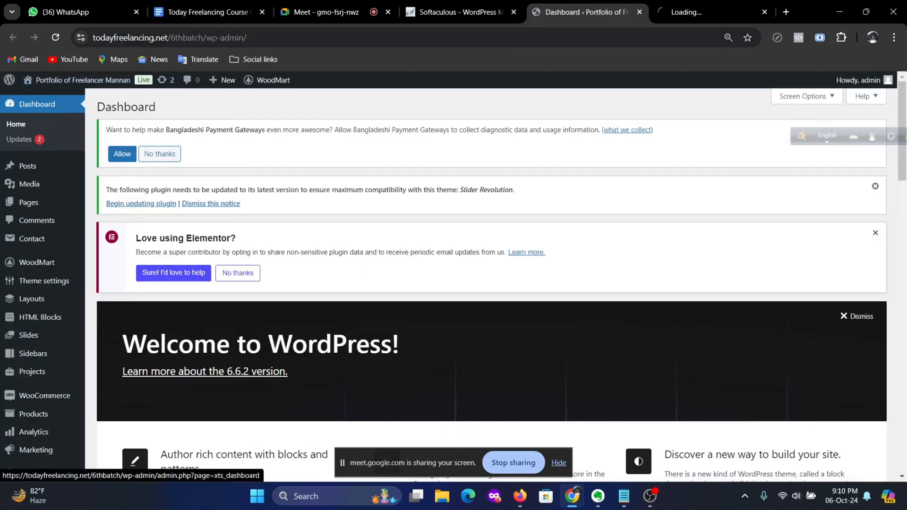
{"action": "left_click", "coordinate": [714, 1]}
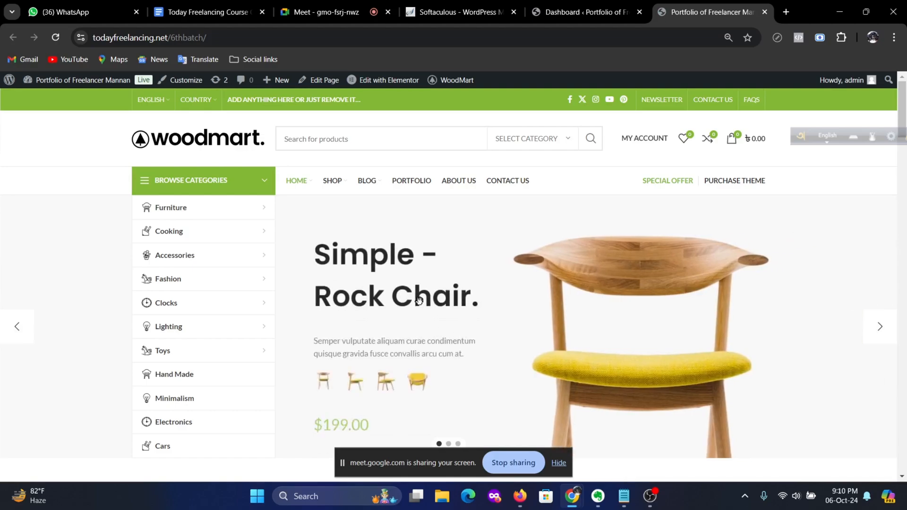
Step: Review the course curriculum's EP26 topics and the WoodMart home page's category menu, and advance its slider to the second slide
{"action": "mouse_move", "coordinate": [194, 209]}
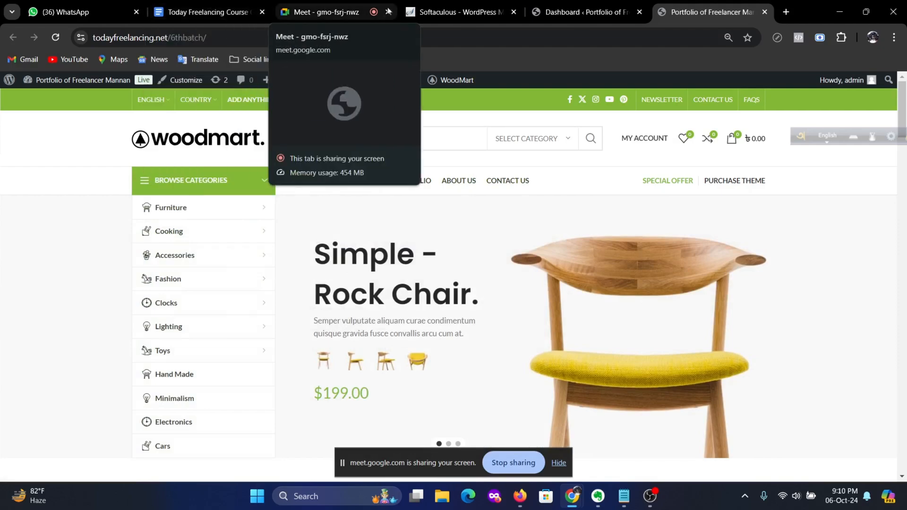
{"action": "left_click", "coordinate": [203, 12]}
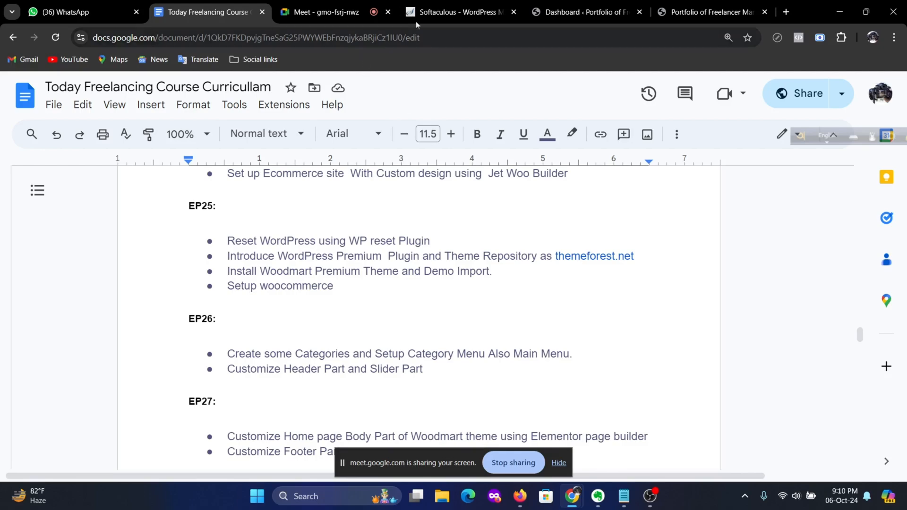
{"action": "left_click", "coordinate": [711, 11]}
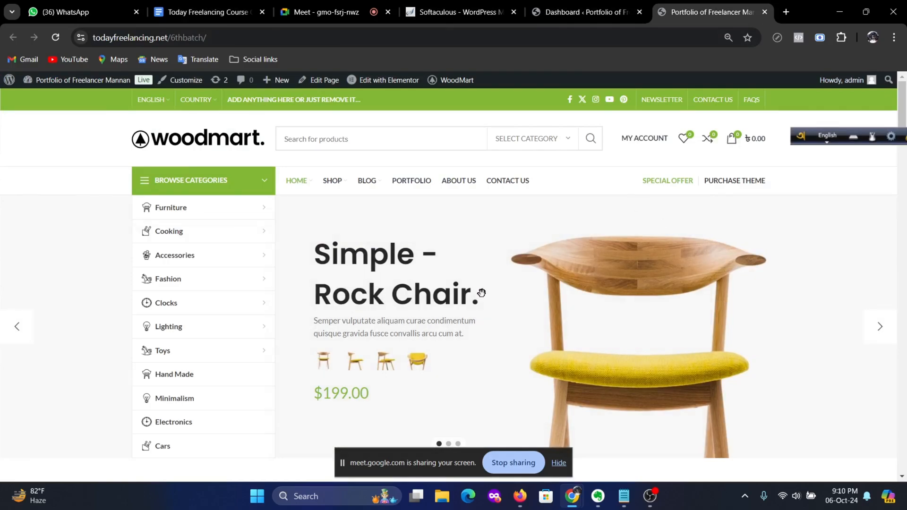
{"action": "scroll", "coordinate": [694, 362], "scroll_direction": "down", "scroll_amount": 3}
{"action": "scroll", "coordinate": [818, 260], "scroll_direction": "up", "scroll_amount": 2}
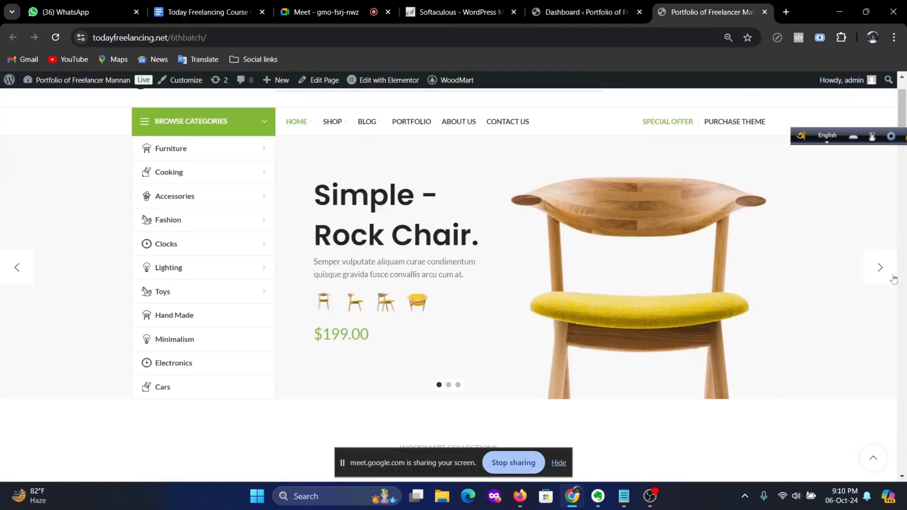
{"action": "left_click", "coordinate": [891, 270]}
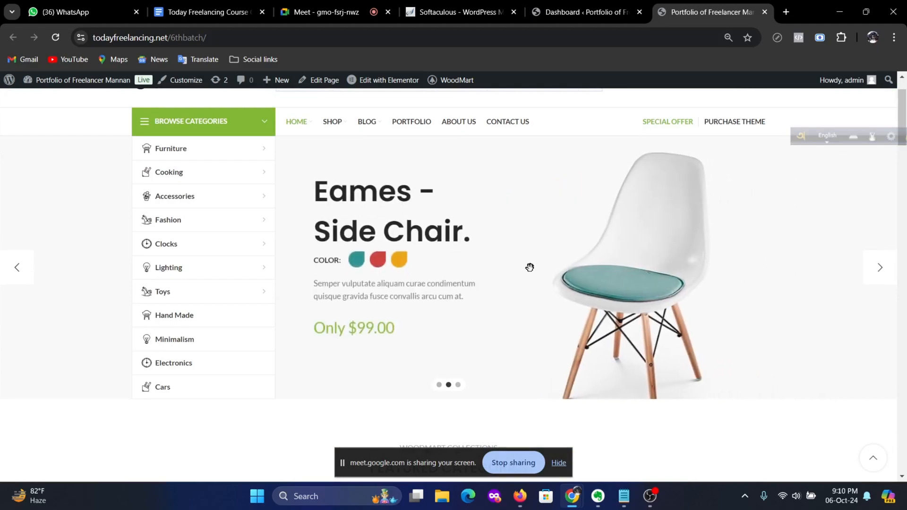
{"action": "scroll", "coordinate": [527, 264], "scroll_direction": "up", "scroll_amount": 1}
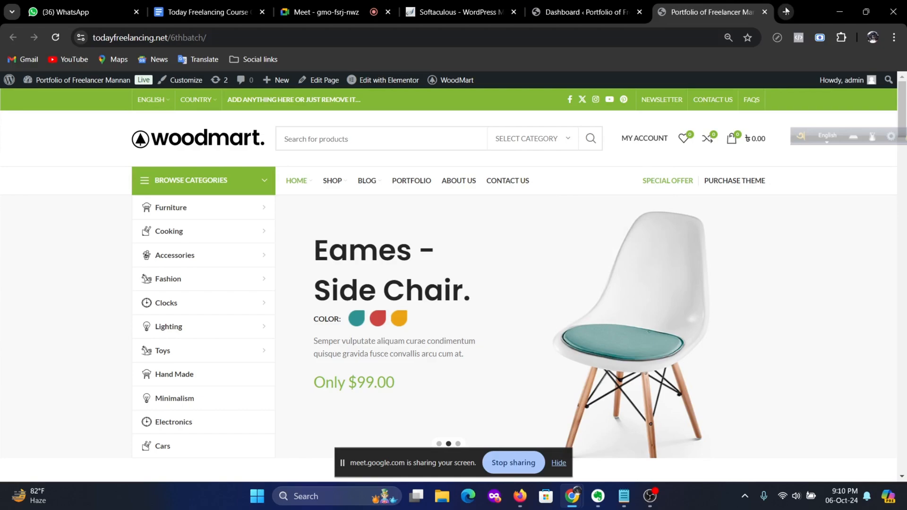
Step: Open the website needs.com.bd in a new browser tab
{"action": "left_click", "coordinate": [785, 11]}
{"action": "left_click", "coordinate": [673, 34]}
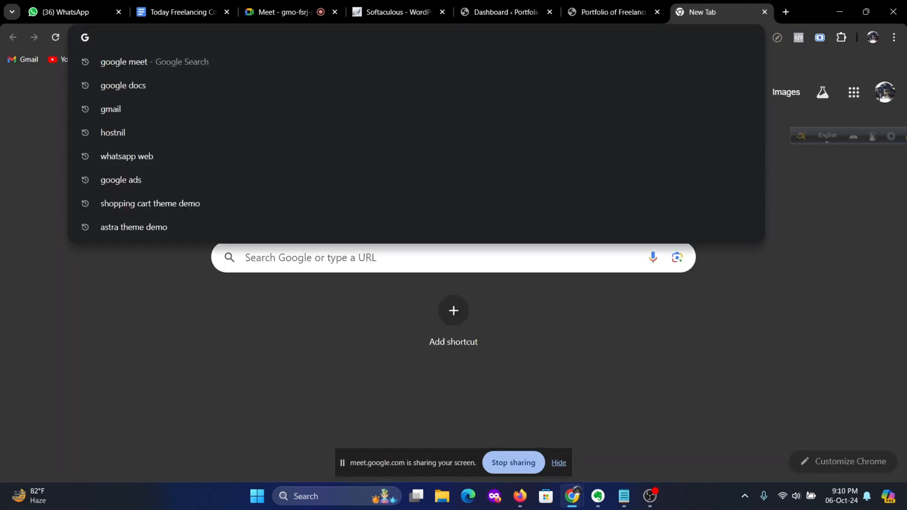
{"action": "type", "text": "need"}
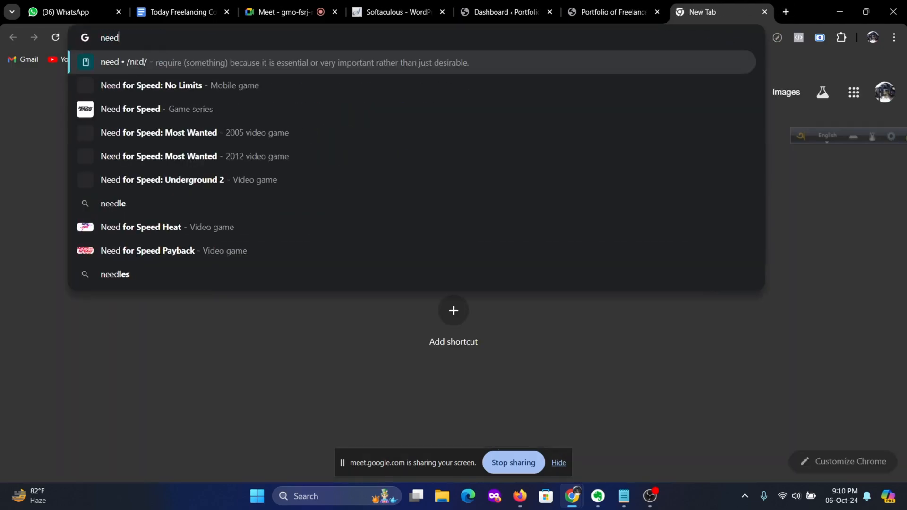
{"action": "type", "text": "s.com"}
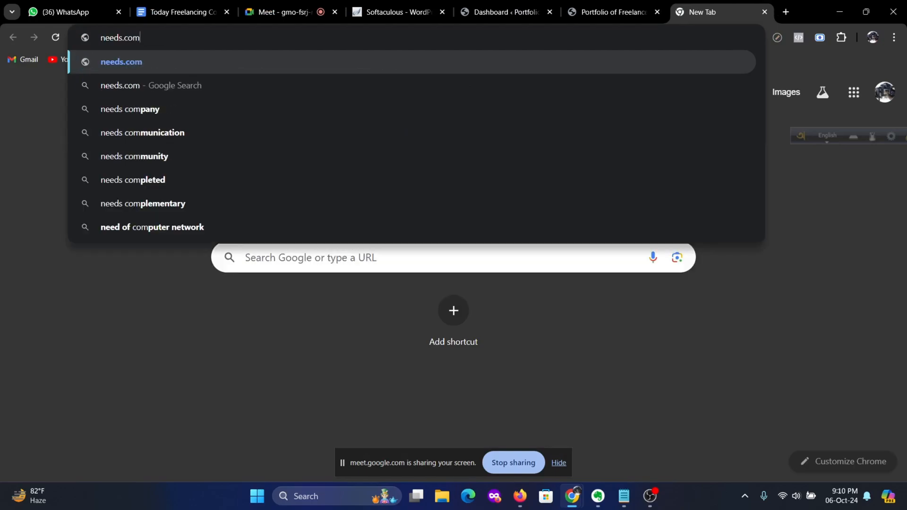
{"action": "type", "text": ".bd"}
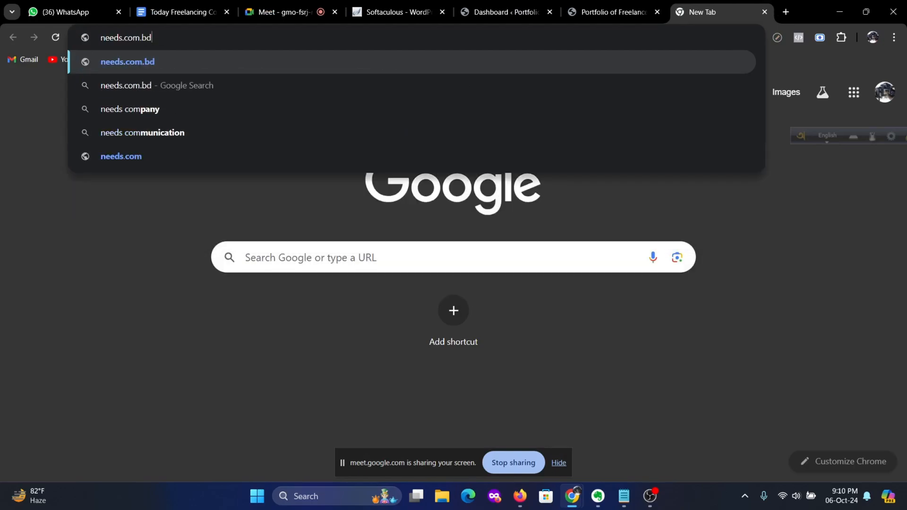
{"action": "key", "text": "Return"}
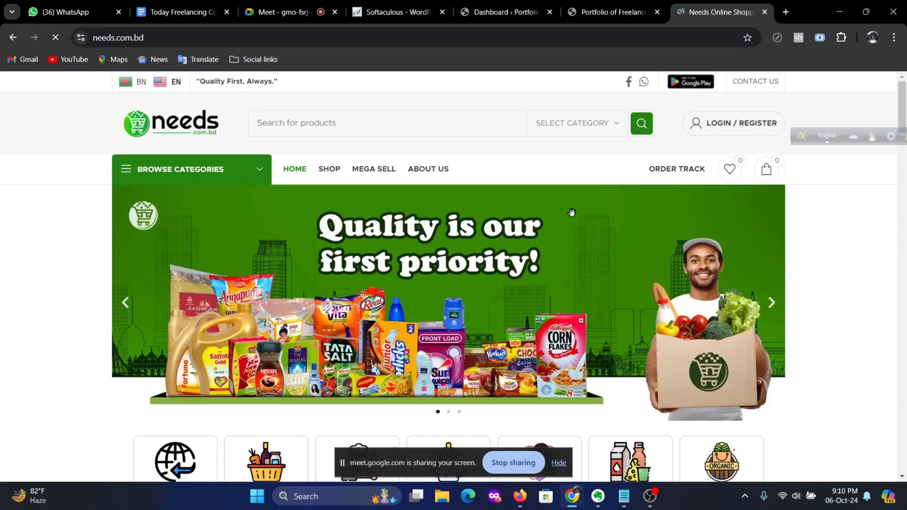
Step: Examine the needs.com.bd home page from the header and banner through the category icons and product sections to the footer
{"action": "scroll", "coordinate": [597, 219], "scroll_direction": "down", "scroll_amount": 4}
{"action": "scroll", "coordinate": [597, 219], "scroll_direction": "down", "scroll_amount": 15}
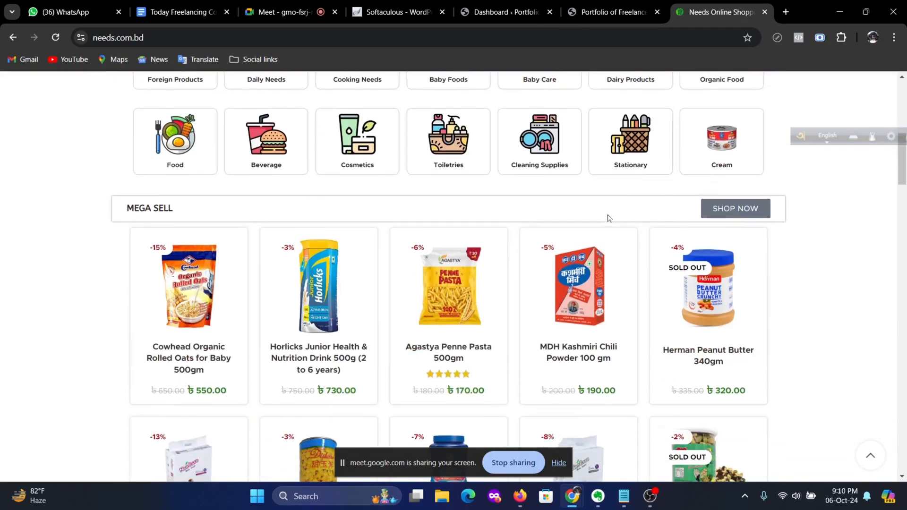
{"action": "scroll", "coordinate": [619, 218], "scroll_direction": "down", "scroll_amount": 20}
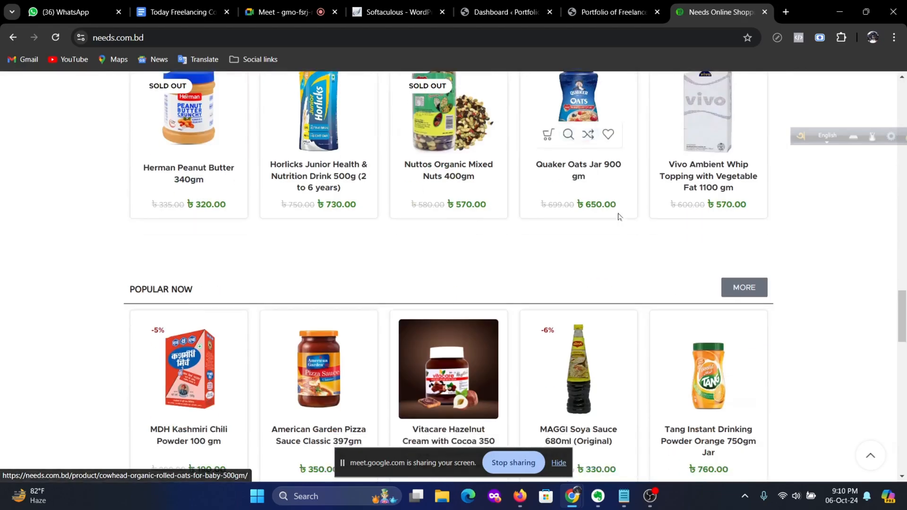
{"action": "scroll", "coordinate": [619, 218], "scroll_direction": "up", "scroll_amount": 5}
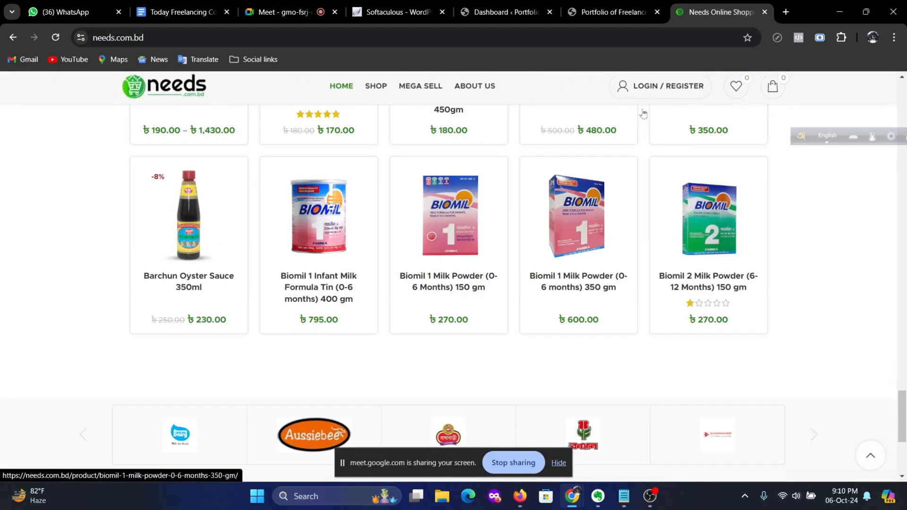
{"action": "key", "text": "ctrl+Page_Up"}
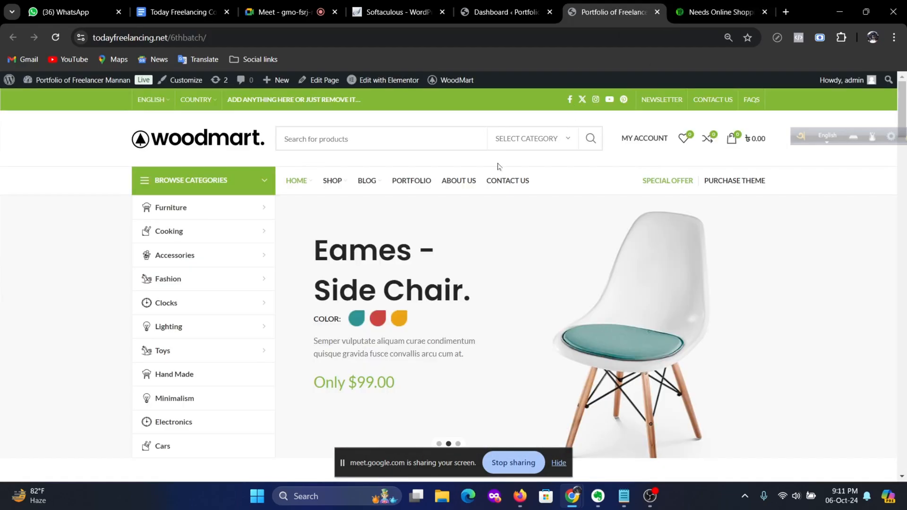
{"action": "left_click", "coordinate": [748, 8]}
{"action": "scroll", "coordinate": [531, 260], "scroll_direction": "down", "scroll_amount": 5}
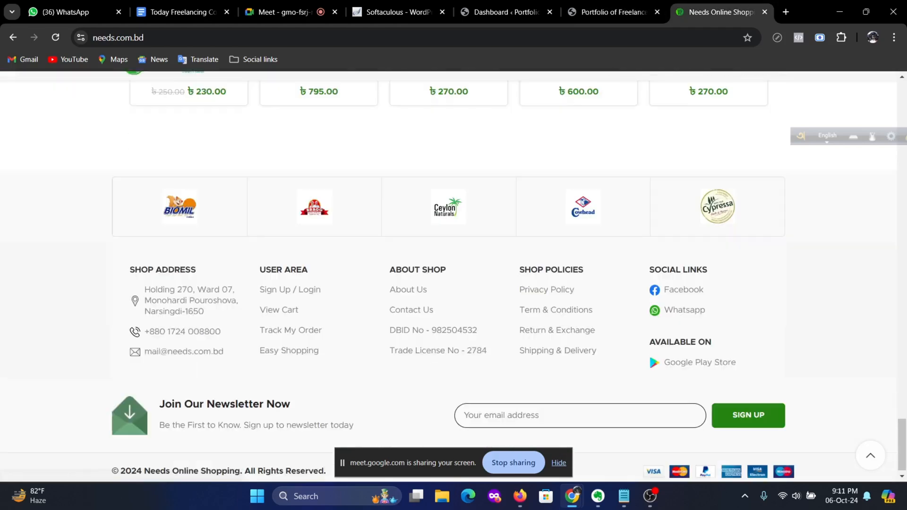
{"action": "scroll", "coordinate": [554, 259], "scroll_direction": "up", "scroll_amount": 15}
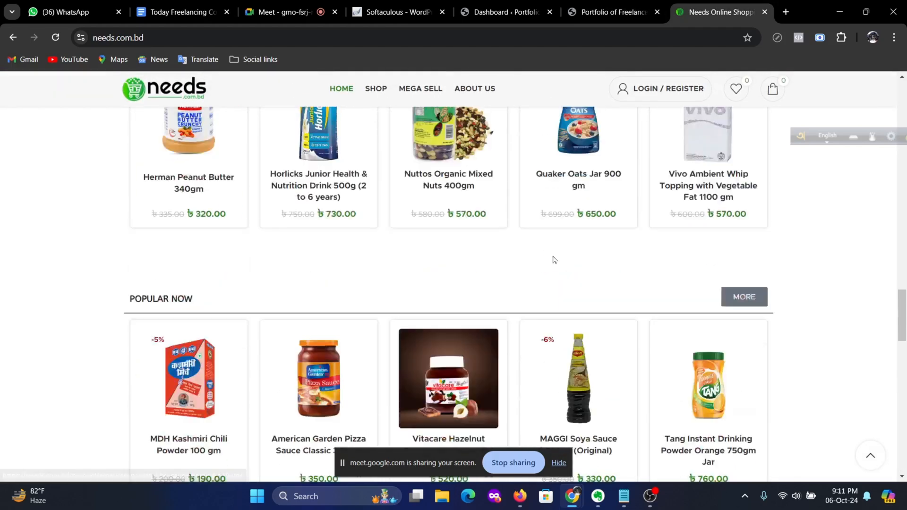
{"action": "scroll", "coordinate": [554, 259], "scroll_direction": "up", "scroll_amount": 15}
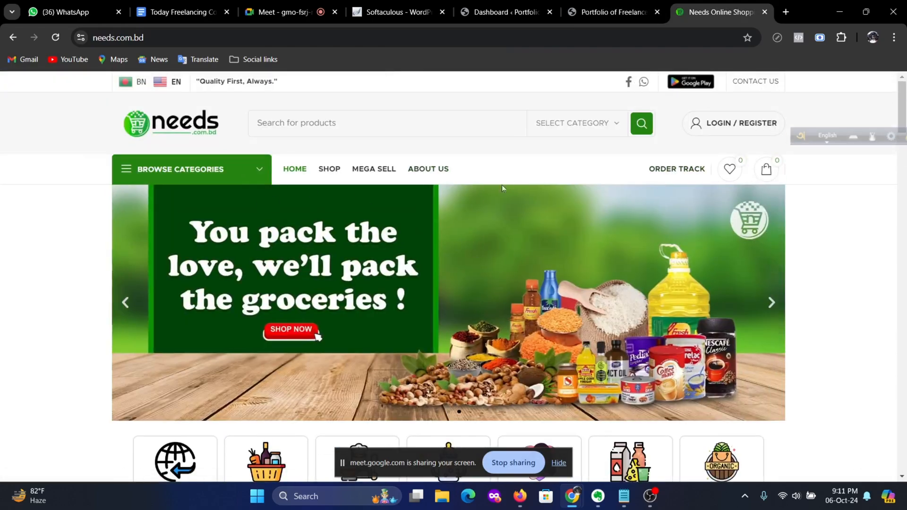
{"action": "scroll", "coordinate": [502, 185], "scroll_direction": "down", "scroll_amount": 4}
{"action": "scroll", "coordinate": [489, 193], "scroll_direction": "up", "scroll_amount": 4}
{"action": "scroll", "coordinate": [545, 232], "scroll_direction": "down", "scroll_amount": 8}
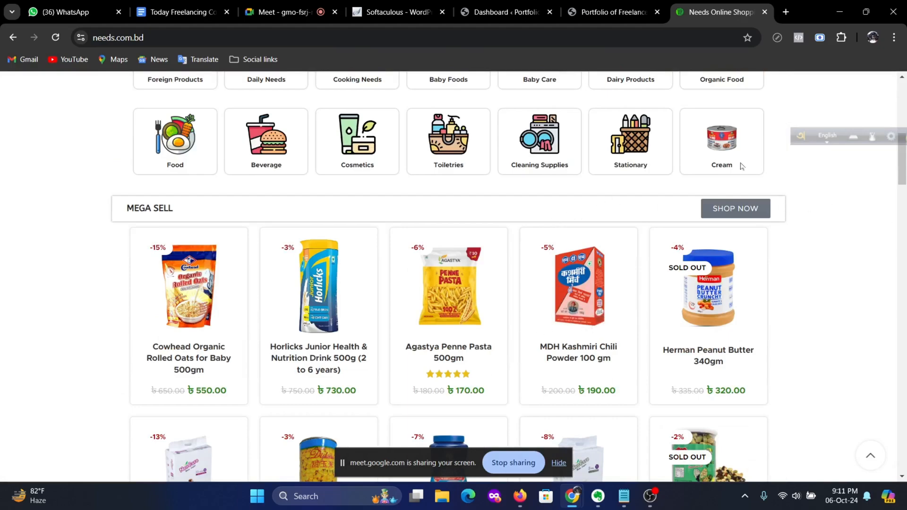
Step: Compare the WoodMart demo home page with the category icon grid and header of needs.com.bd
{"action": "left_click", "coordinate": [606, 10]}
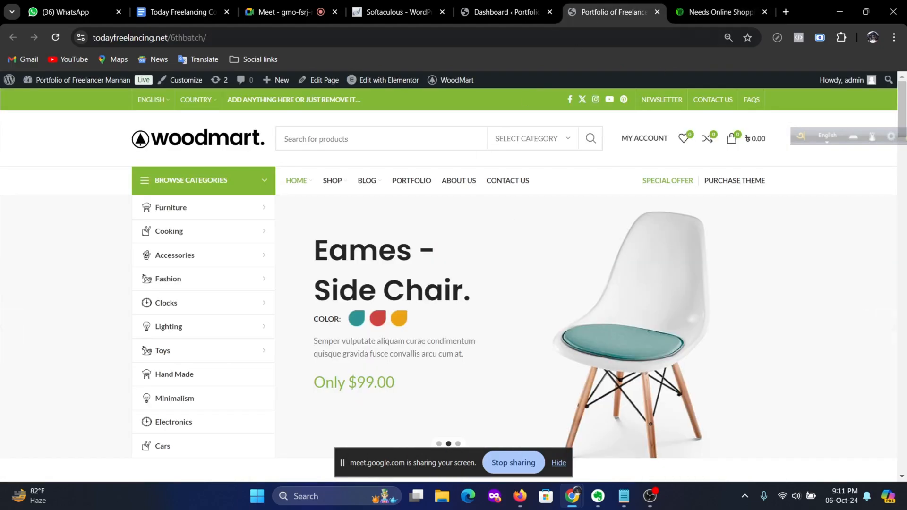
{"action": "left_click", "coordinate": [695, 12]}
{"action": "scroll", "coordinate": [333, 251], "scroll_direction": "up", "scroll_amount": 4}
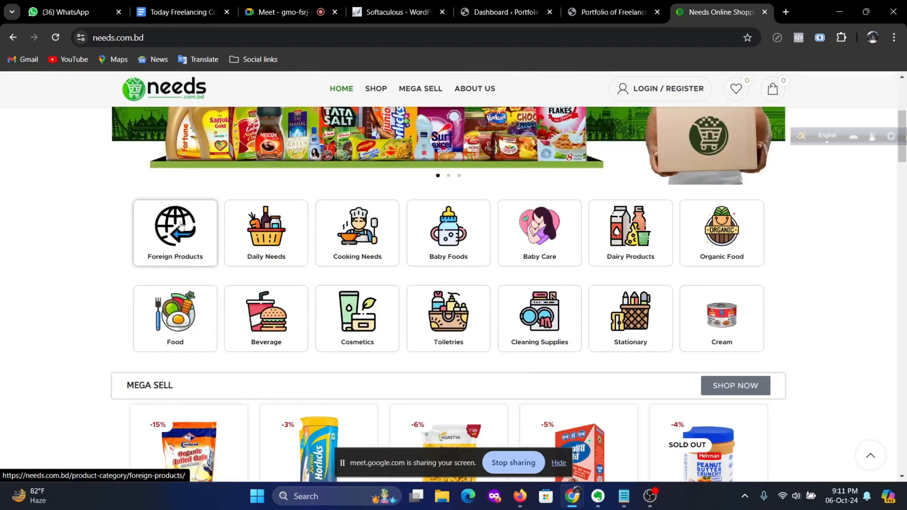
{"action": "scroll", "coordinate": [189, 237], "scroll_direction": "up", "scroll_amount": 4}
{"action": "scroll", "coordinate": [576, 220], "scroll_direction": "up", "scroll_amount": 1}
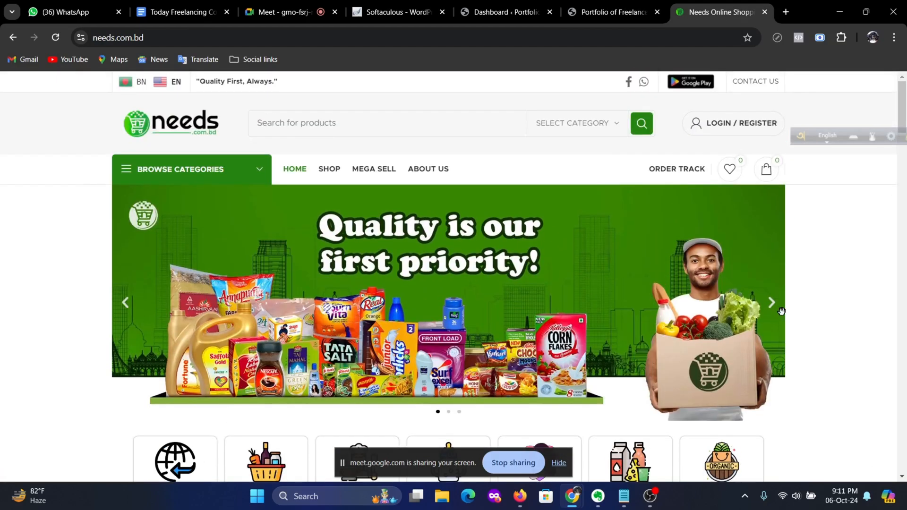
Step: Advance the needs.com.bd banner to its next slide and inspect the Browse Categories menu
{"action": "left_click", "coordinate": [772, 304]}
{"action": "left_click", "coordinate": [260, 173]}
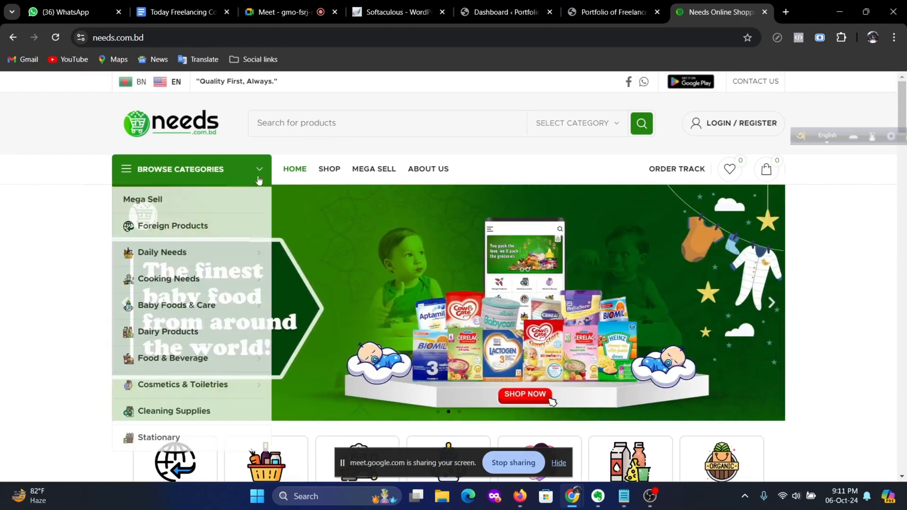
{"action": "left_click", "coordinate": [259, 180]}
{"action": "left_click", "coordinate": [259, 180]}
{"action": "left_click", "coordinate": [259, 180]}
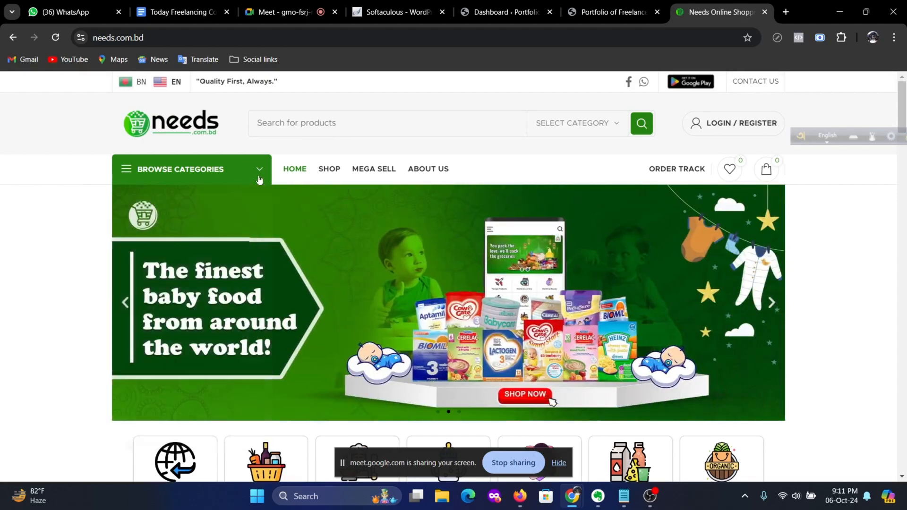
{"action": "left_click", "coordinate": [260, 180]}
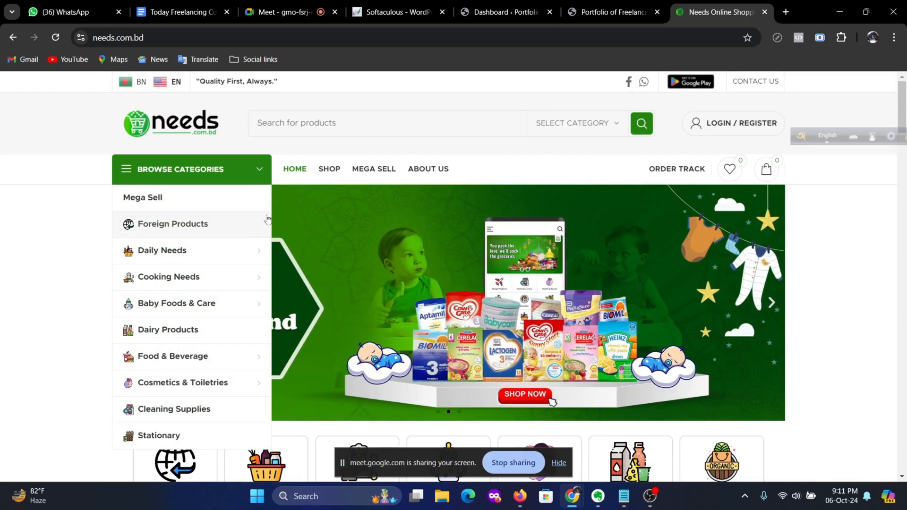
{"action": "left_click", "coordinate": [260, 174]}
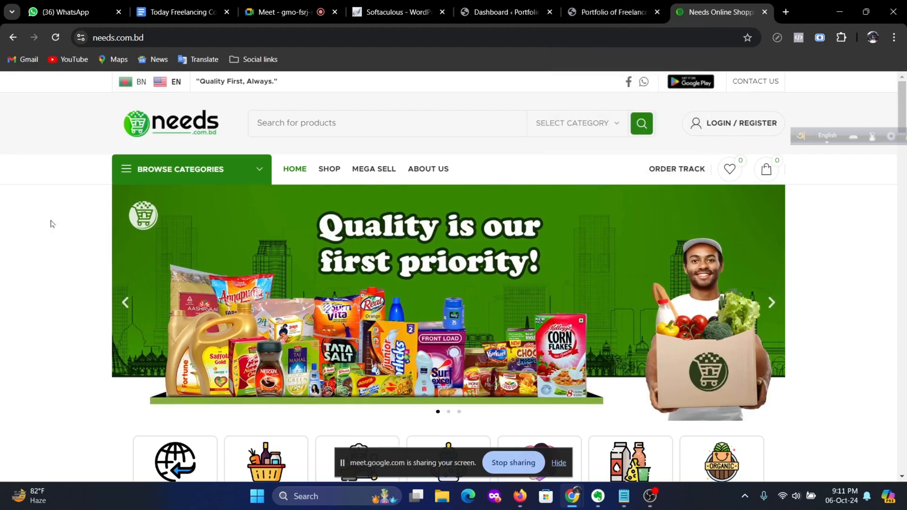
Step: Review the product sections, brand logo strip and footer links of needs.com.bd, ending back at its header
{"action": "scroll", "coordinate": [482, 227], "scroll_direction": "down", "scroll_amount": 15}
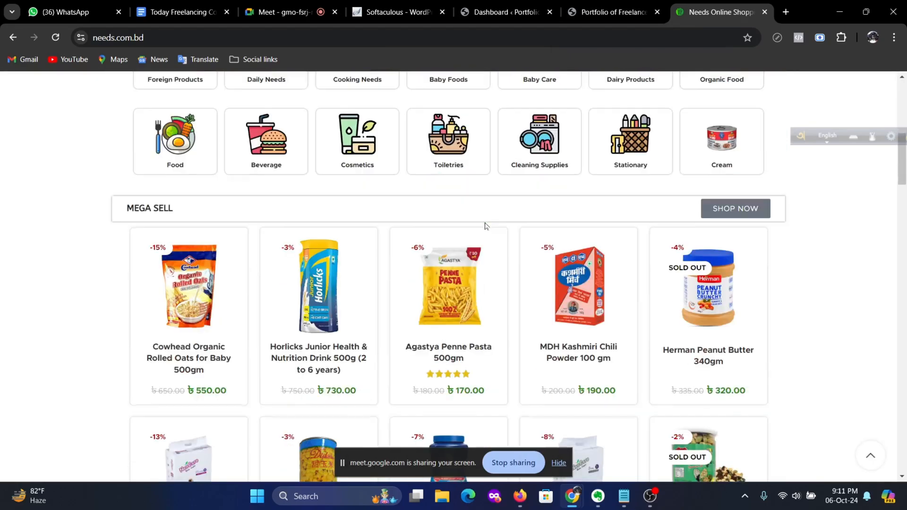
{"action": "scroll", "coordinate": [486, 227], "scroll_direction": "down", "scroll_amount": 20}
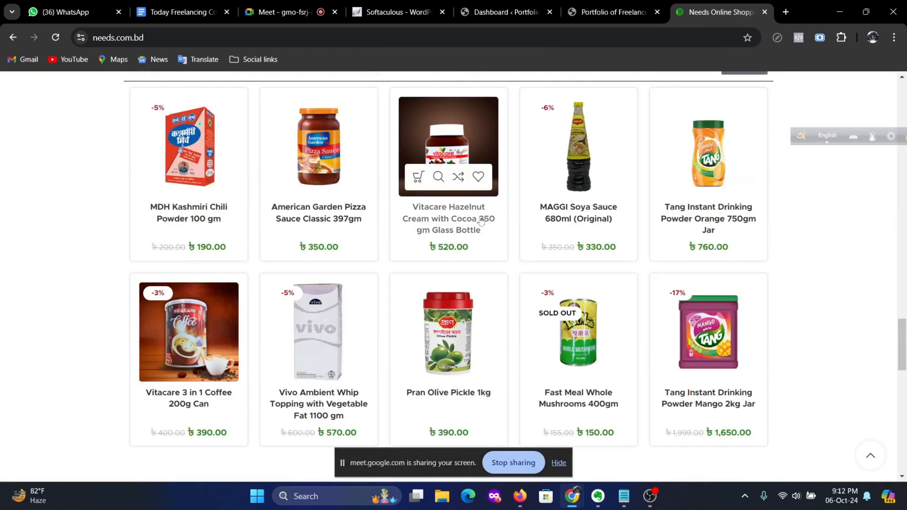
{"action": "scroll", "coordinate": [482, 224], "scroll_direction": "down", "scroll_amount": 15}
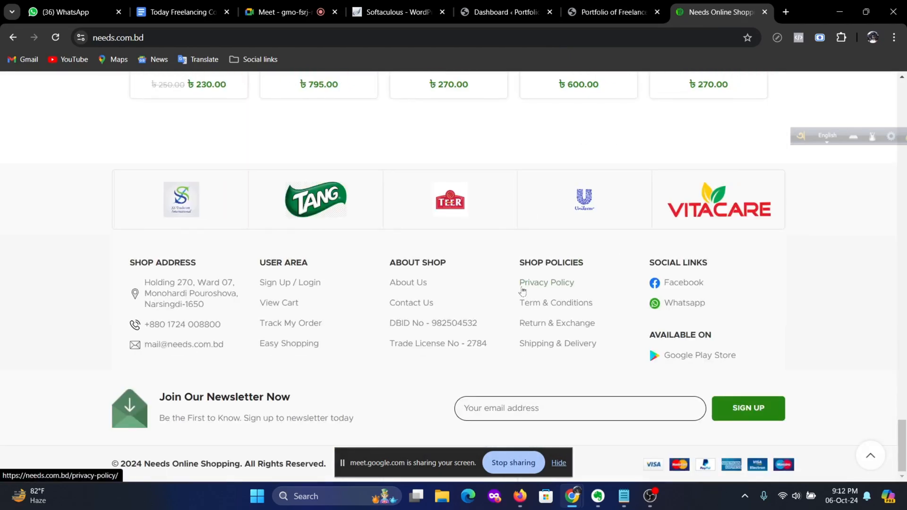
{"action": "scroll", "coordinate": [522, 289], "scroll_direction": "up", "scroll_amount": 15}
{"action": "scroll", "coordinate": [522, 289], "scroll_direction": "up", "scroll_amount": 15}
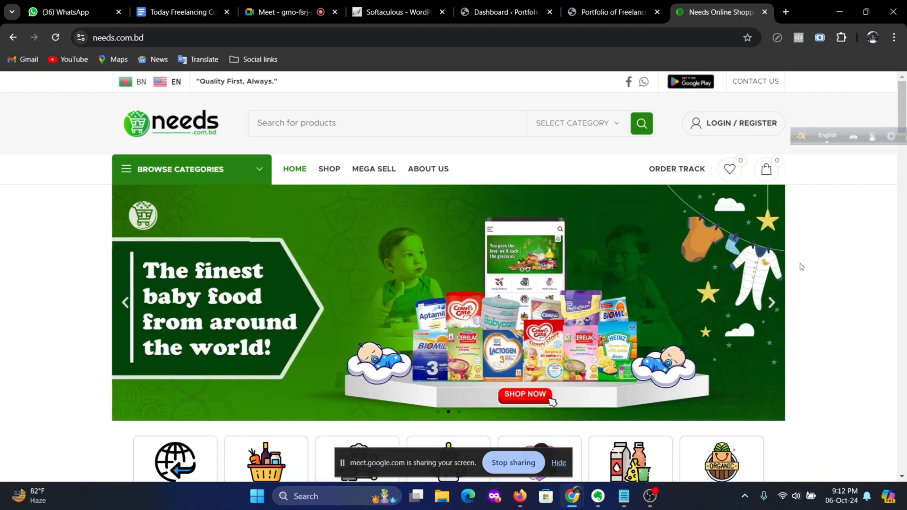
Step: Compare the WoodMart demo's category menu with the Browse Categories list on needs.com.bd
{"action": "left_click", "coordinate": [606, 15]}
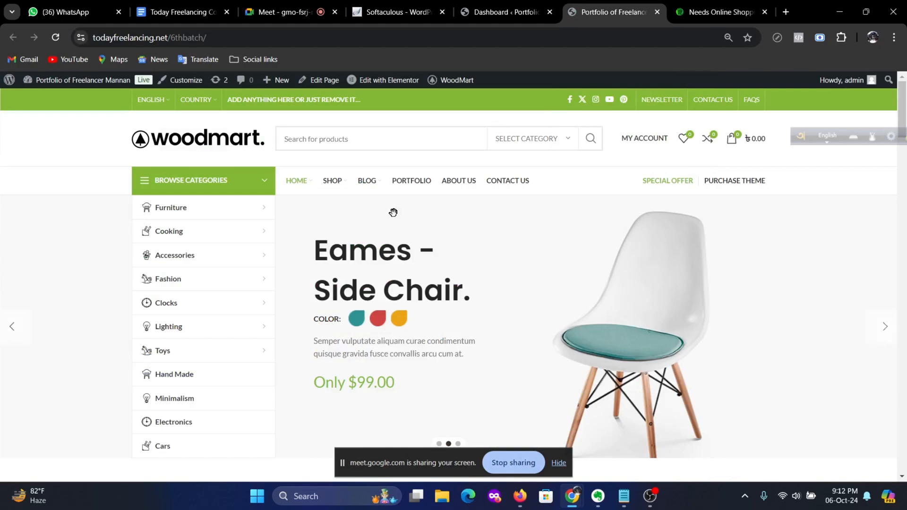
{"action": "mouse_move", "coordinate": [201, 226]}
{"action": "left_click", "coordinate": [694, 13]}
{"action": "mouse_move", "coordinate": [266, 182]}
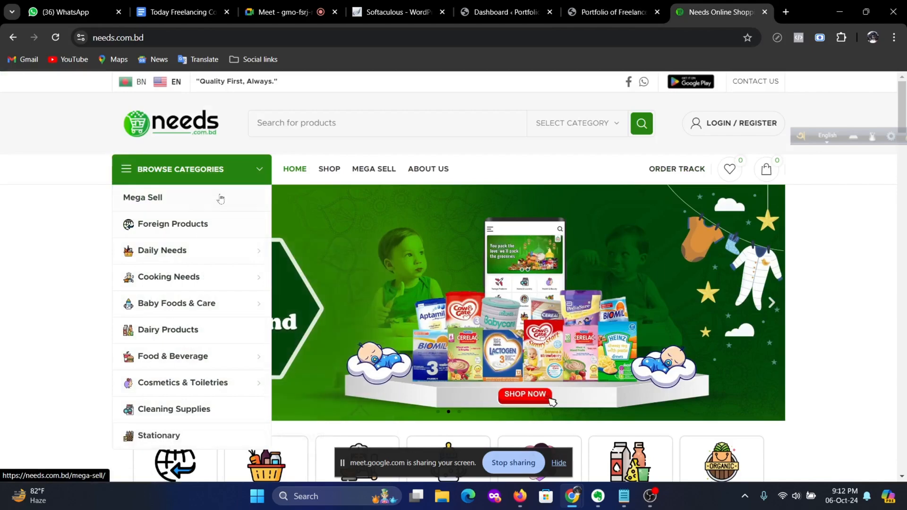
{"action": "mouse_move", "coordinate": [210, 305]}
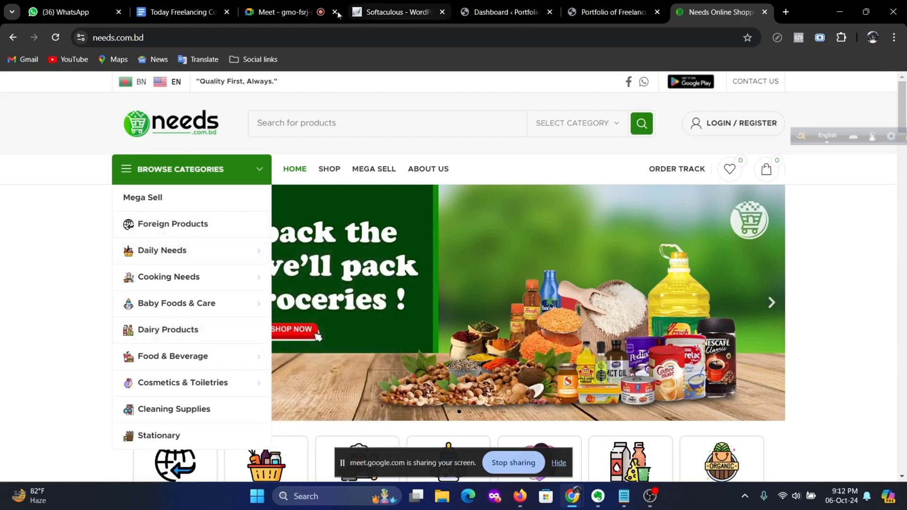
{"action": "left_click", "coordinate": [500, 12]}
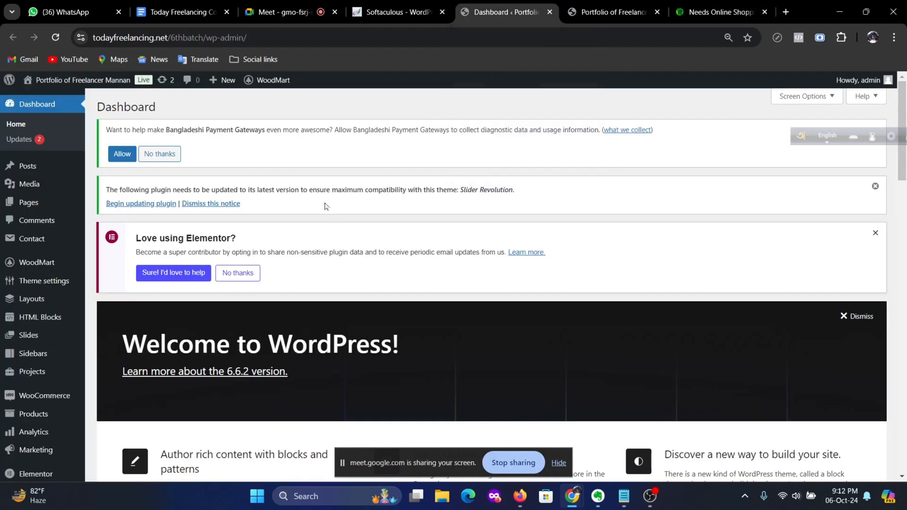
{"action": "left_click", "coordinate": [613, 12]}
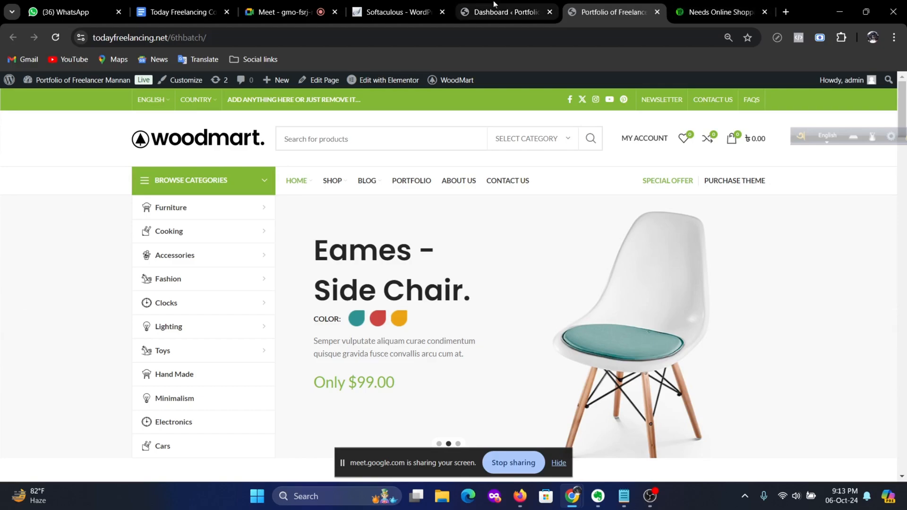
Step: Switch to the Google Meet call, admit the two waiting participants and dismiss the browser notifications
{"action": "left_click", "coordinate": [303, 14]}
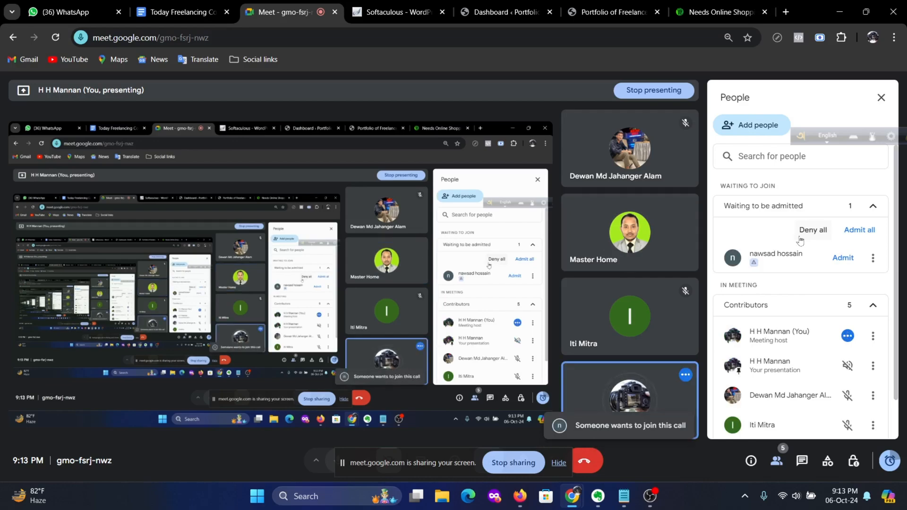
{"action": "left_click", "coordinate": [842, 258]}
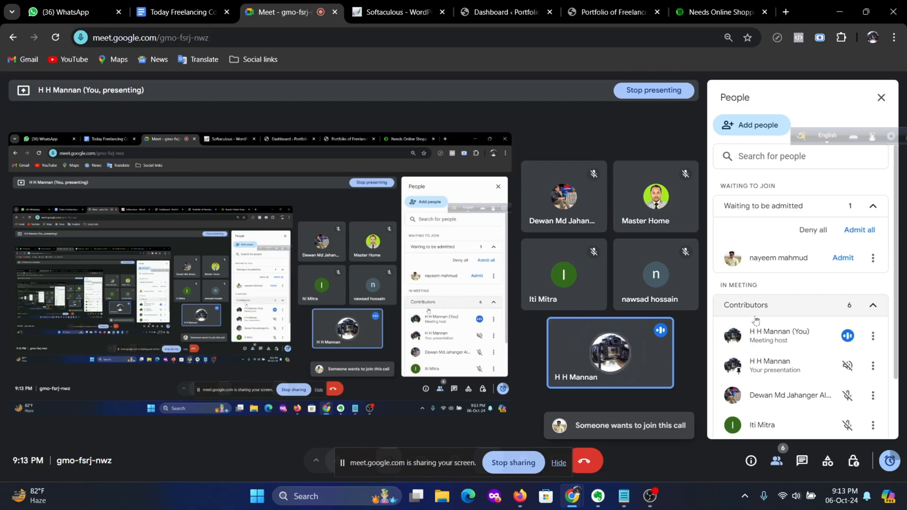
{"action": "left_click", "coordinate": [843, 257]}
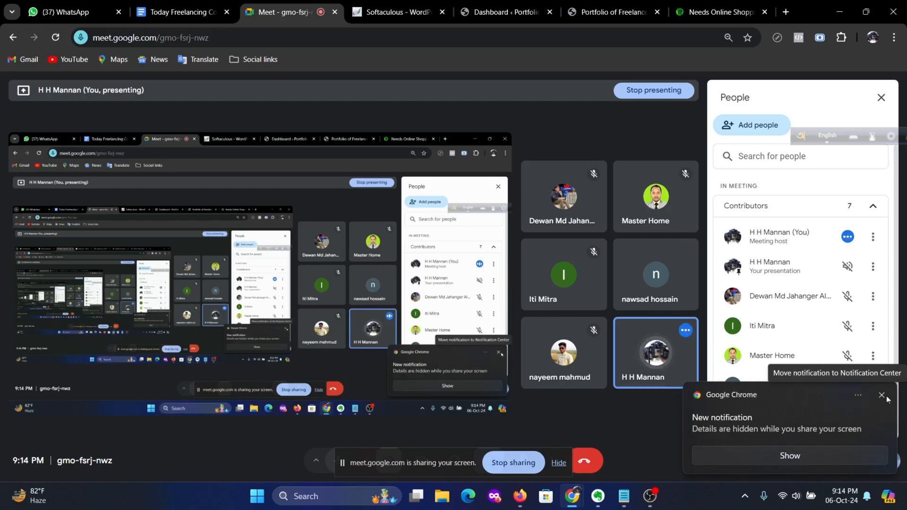
{"action": "left_click", "coordinate": [888, 399]}
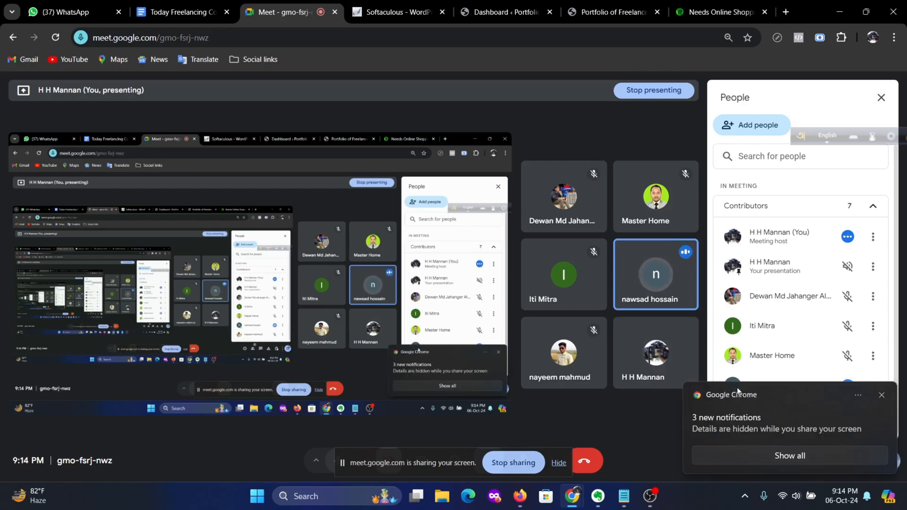
{"action": "left_click", "coordinate": [882, 396]}
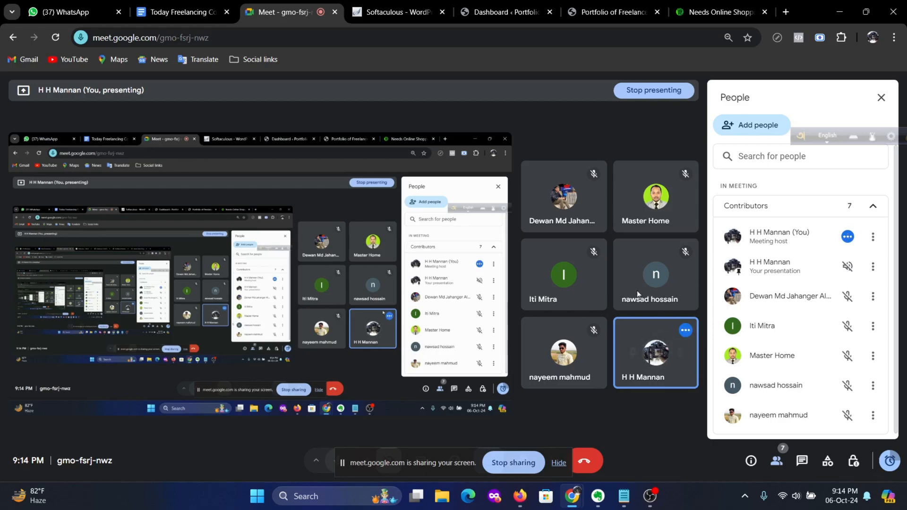
{"action": "mouse_move", "coordinate": [649, 285]}
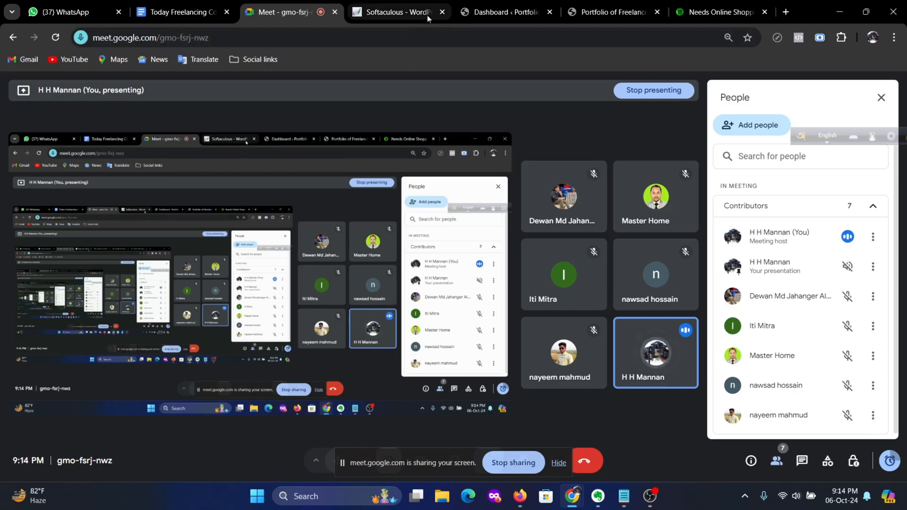
Step: Return to needs.com.bd and review its banner, category icon grid, Mega Sell products and Browse Categories list
{"action": "left_click", "coordinate": [718, 12]}
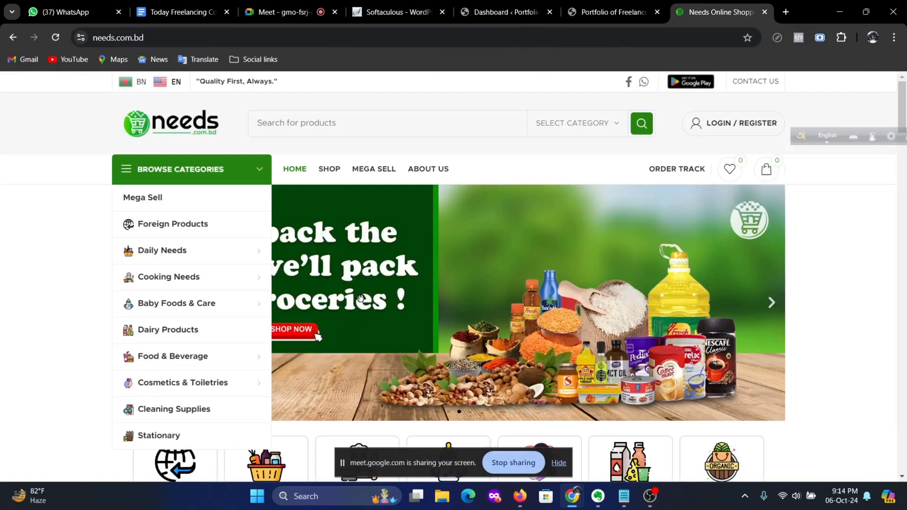
{"action": "scroll", "coordinate": [371, 293], "scroll_direction": "down", "scroll_amount": 3}
{"action": "scroll", "coordinate": [379, 288], "scroll_direction": "up", "scroll_amount": 3}
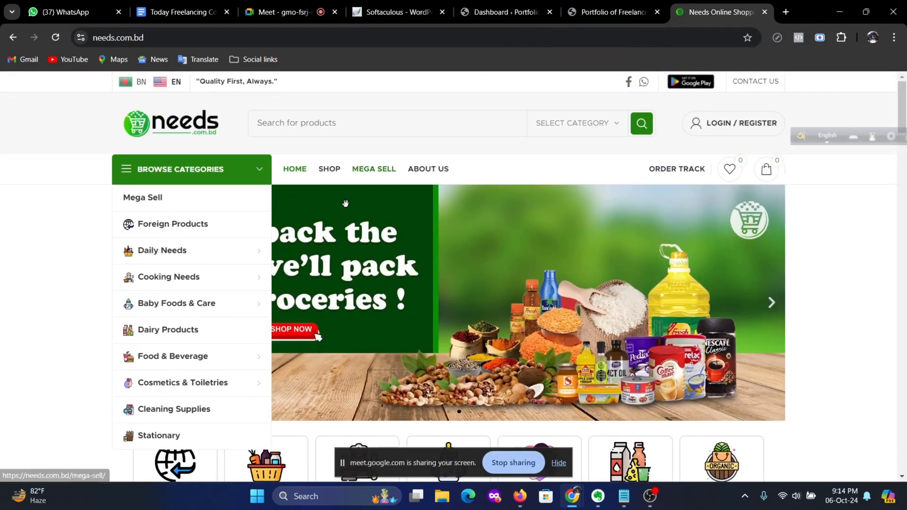
{"action": "scroll", "coordinate": [651, 295], "scroll_direction": "down", "scroll_amount": 1}
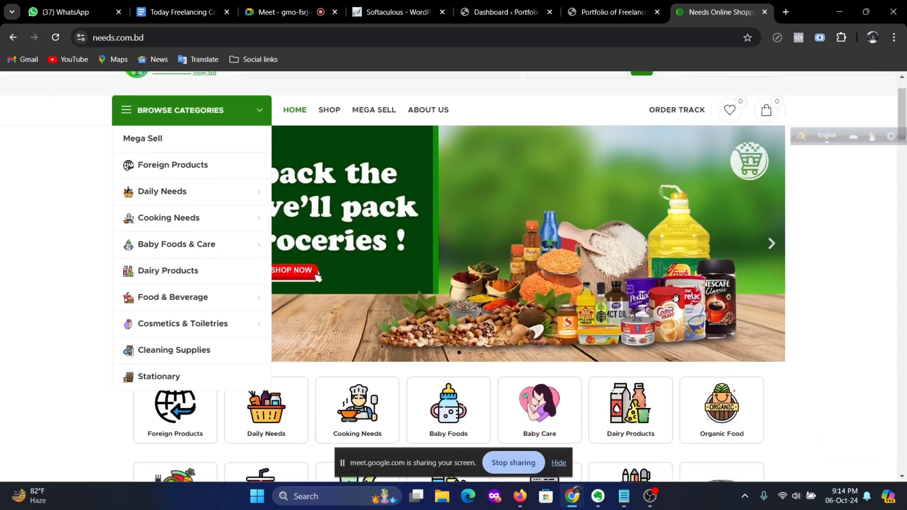
{"action": "scroll", "coordinate": [770, 307], "scroll_direction": "down", "scroll_amount": 6}
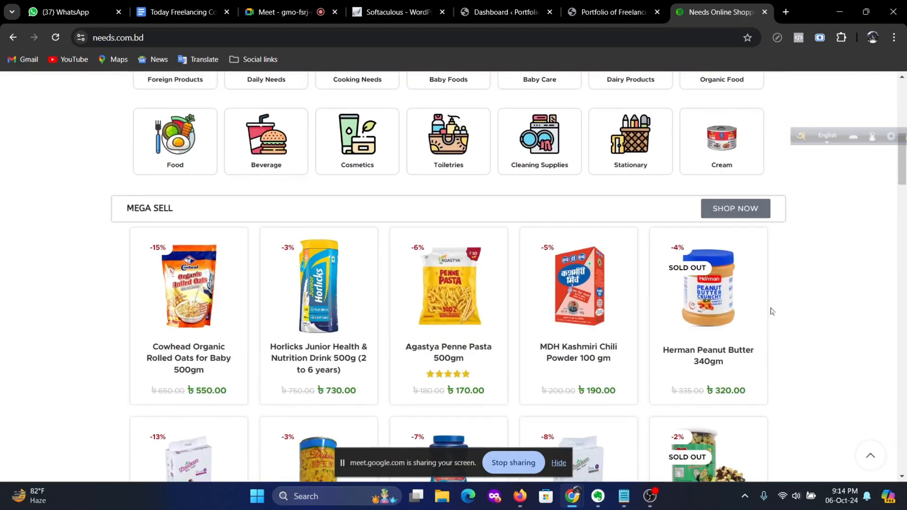
{"action": "scroll", "coordinate": [774, 309], "scroll_direction": "up", "scroll_amount": 7}
{"action": "mouse_move", "coordinate": [174, 387]}
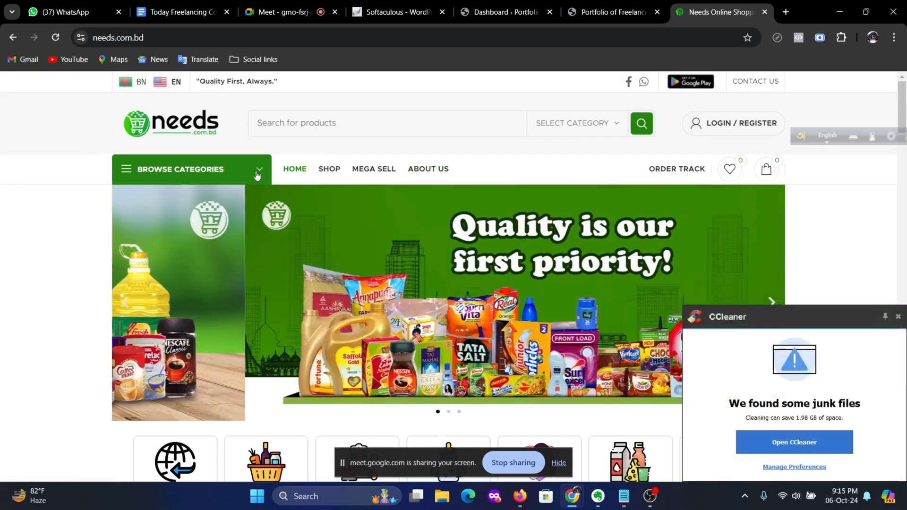
{"action": "mouse_move", "coordinate": [257, 175]}
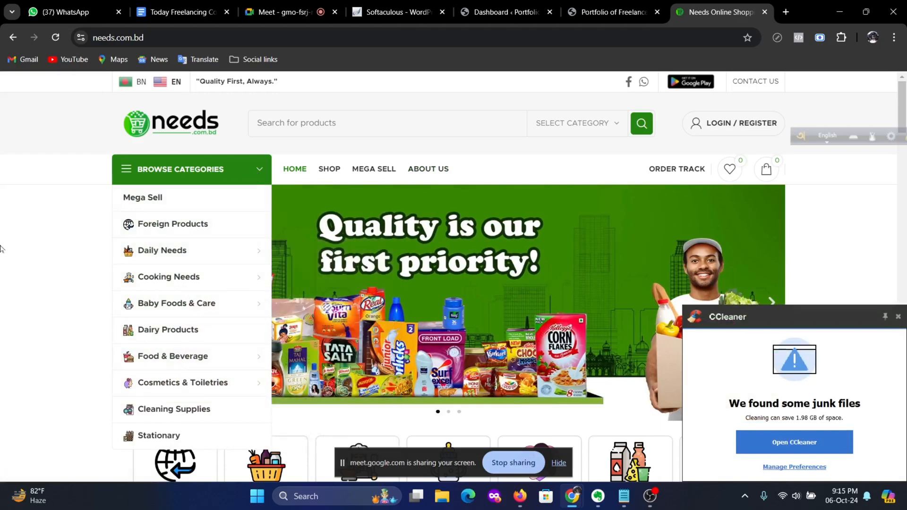
Step: Open the store's product categories page in the WordPress admin and compare it with the storefront's Browse Categories menu
{"action": "left_click", "coordinate": [614, 7]}
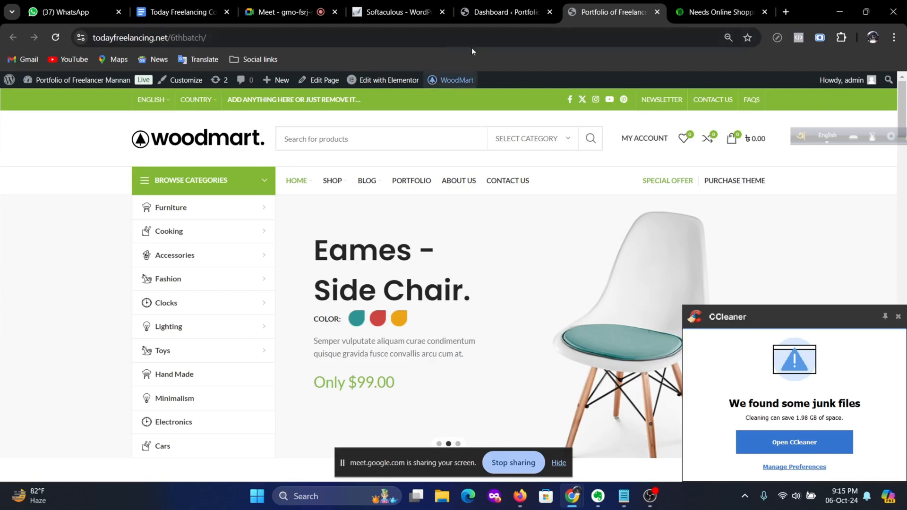
{"action": "left_click", "coordinate": [504, 9]}
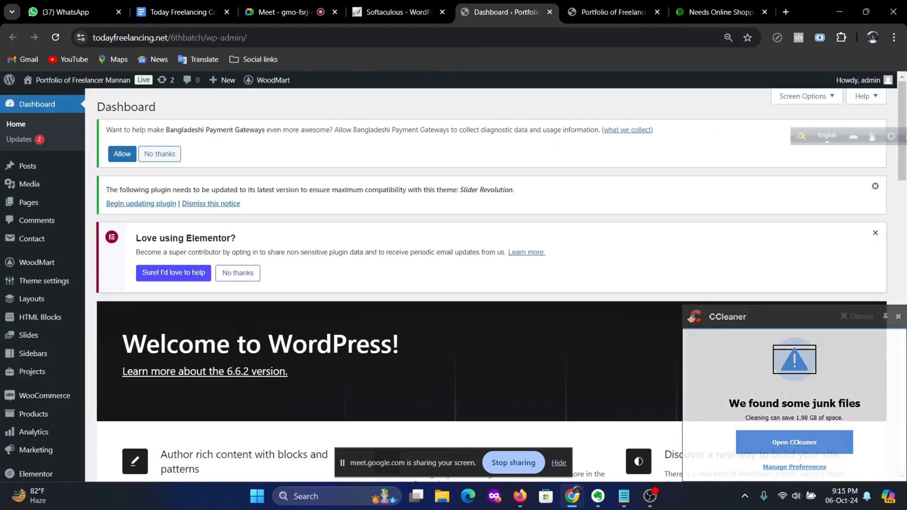
{"action": "mouse_move", "coordinate": [42, 420]}
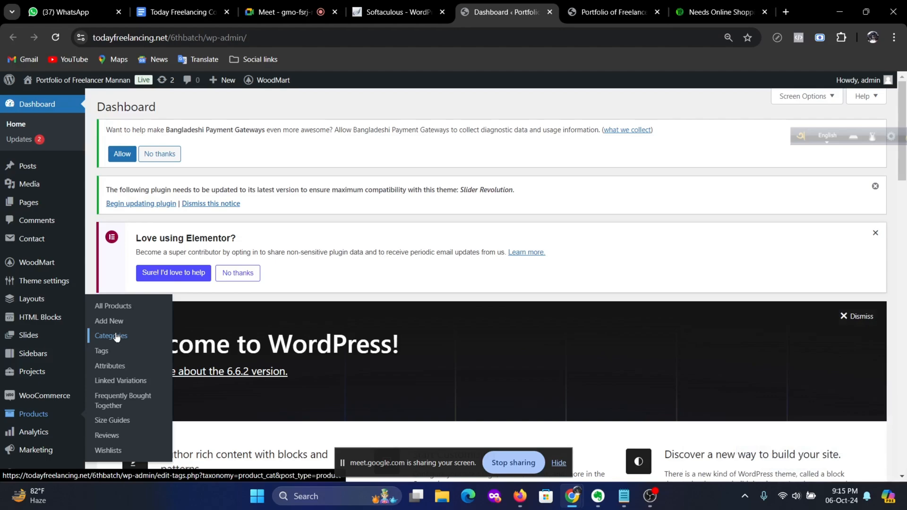
{"action": "mouse_move", "coordinate": [30, 166]}
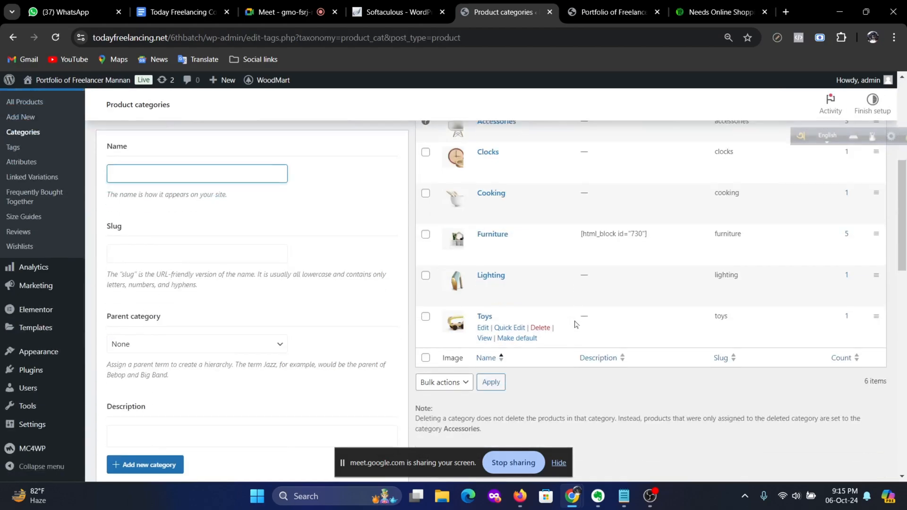
{"action": "left_click", "coordinate": [608, 14]}
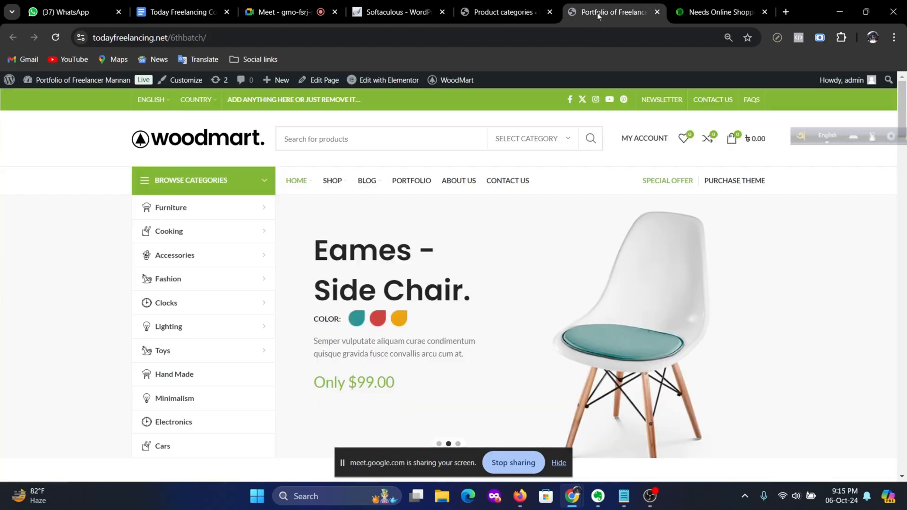
{"action": "mouse_move", "coordinate": [183, 215]}
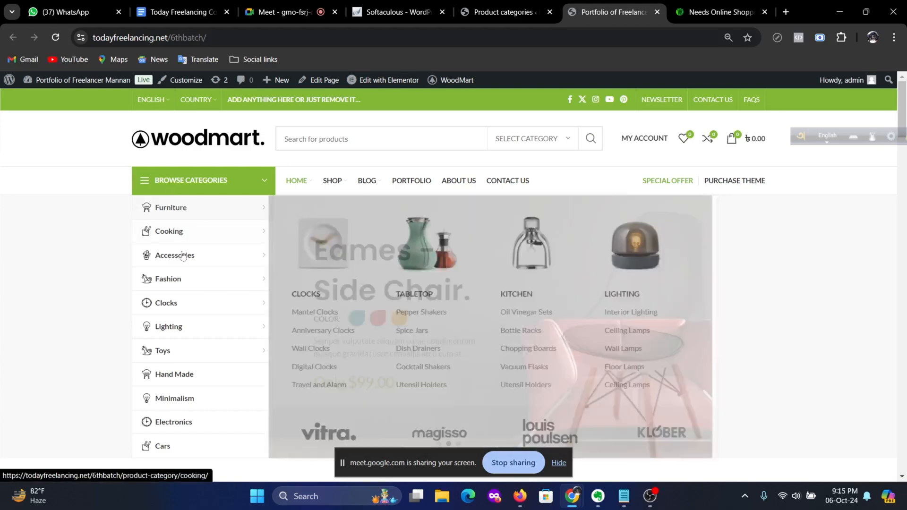
{"action": "mouse_move", "coordinate": [184, 358]}
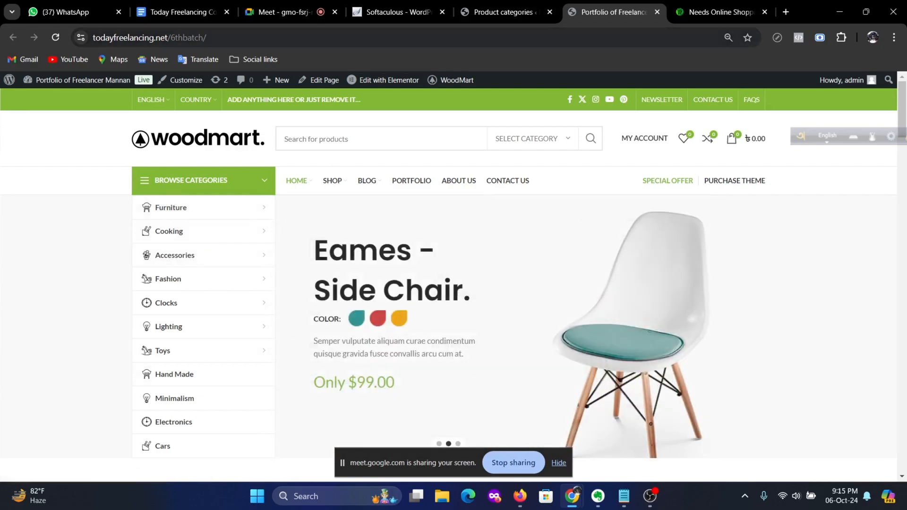
Step: Bulk-delete the Clocks, Cooking, Furniture, Lighting and Toys product categories
{"action": "left_click", "coordinate": [485, 20]}
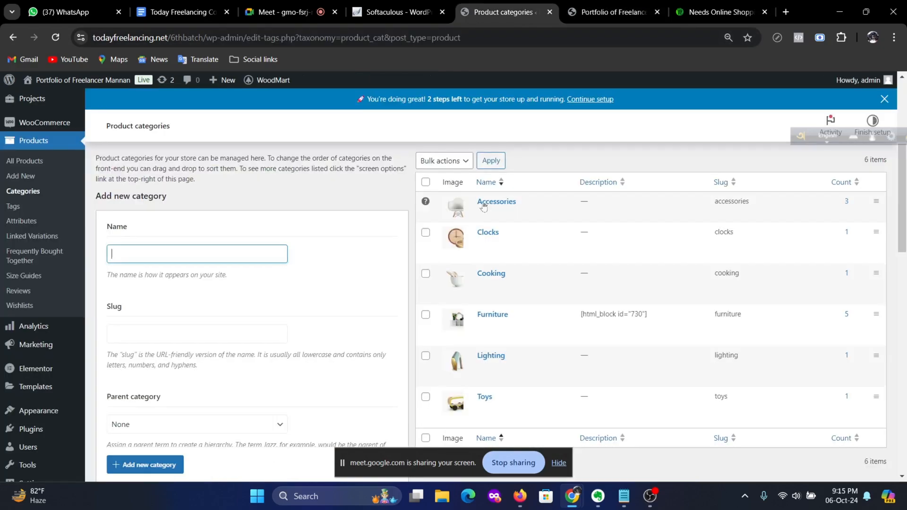
{"action": "scroll", "coordinate": [551, 381], "scroll_direction": "down", "scroll_amount": 1}
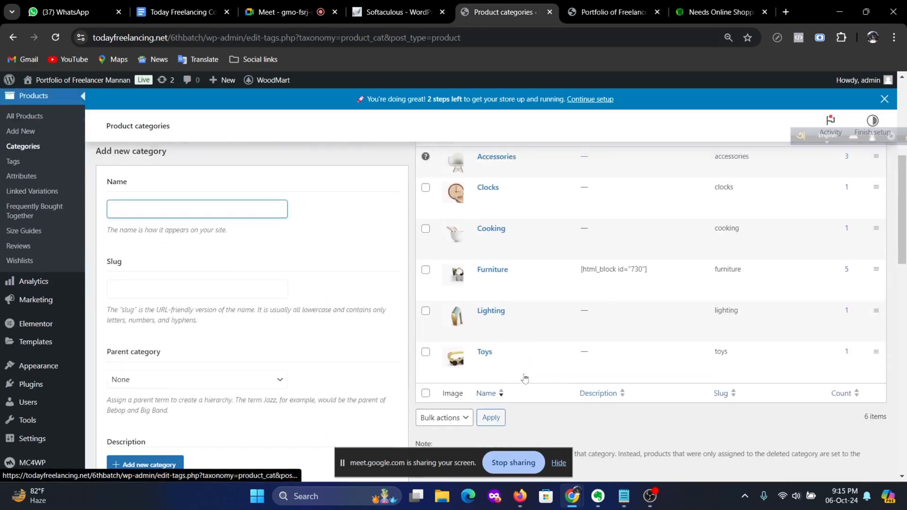
{"action": "scroll", "coordinate": [525, 378], "scroll_direction": "up", "scroll_amount": 1}
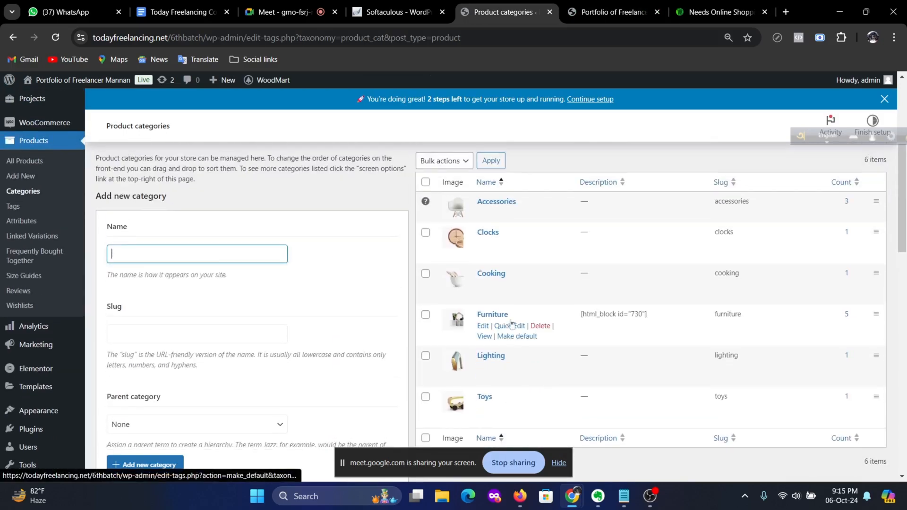
{"action": "left_click", "coordinate": [426, 185]}
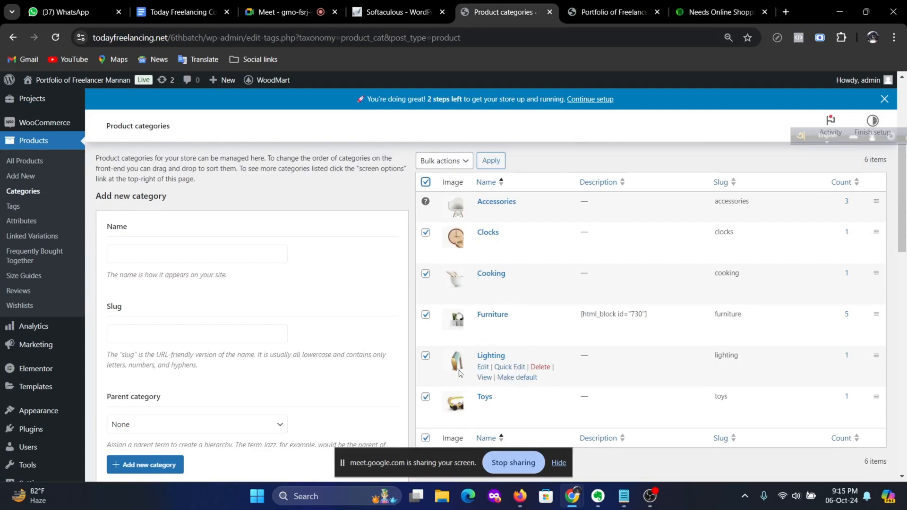
{"action": "left_click", "coordinate": [444, 161]}
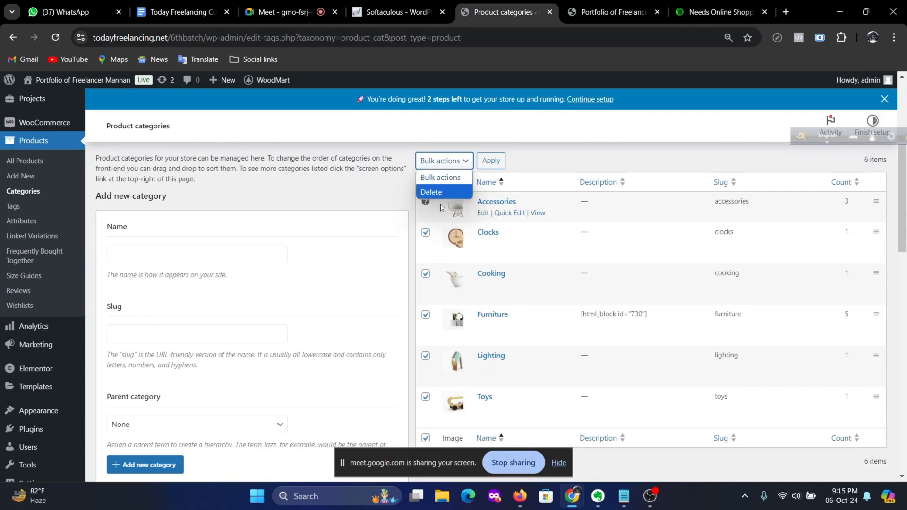
{"action": "left_click", "coordinate": [431, 192]}
{"action": "left_click", "coordinate": [492, 161]}
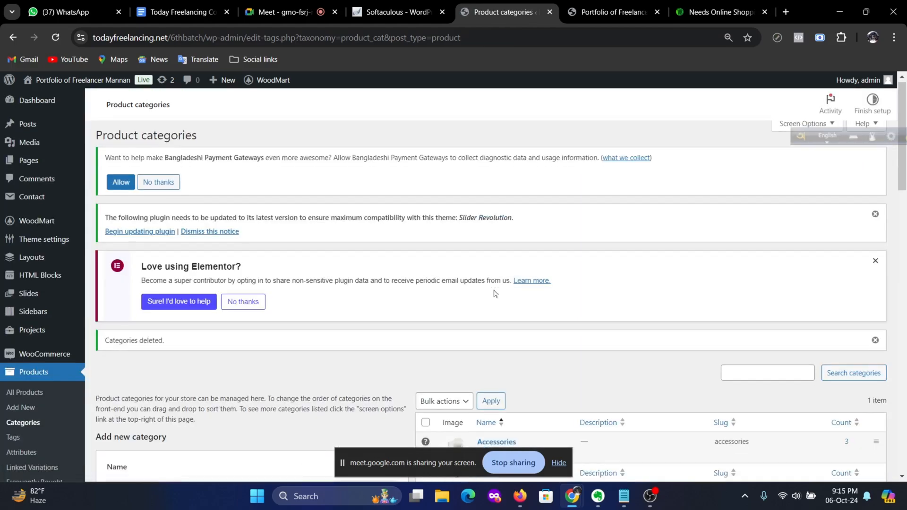
Step: Rename the Accessories product category to Foreign Products with the slug foreign-products, following the needs.com.bd category list
{"action": "scroll", "coordinate": [508, 241], "scroll_direction": "down", "scroll_amount": 4}
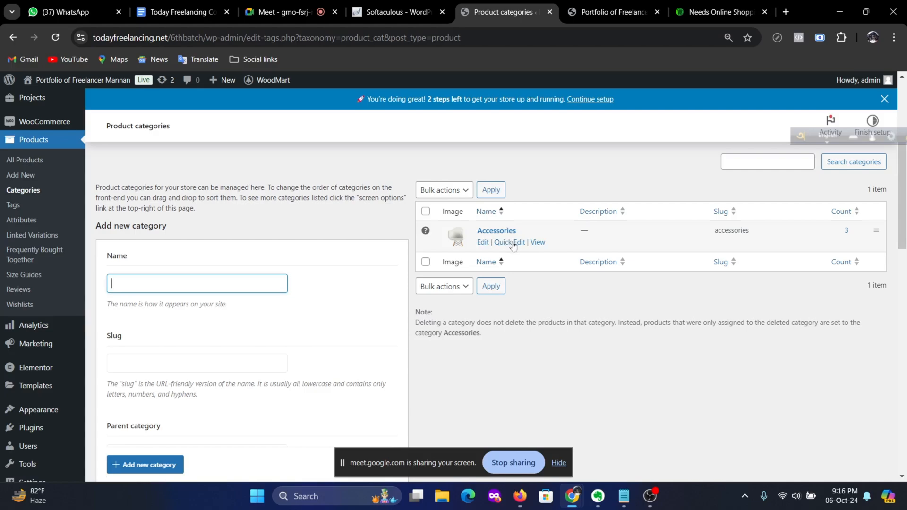
{"action": "left_click", "coordinate": [510, 243]}
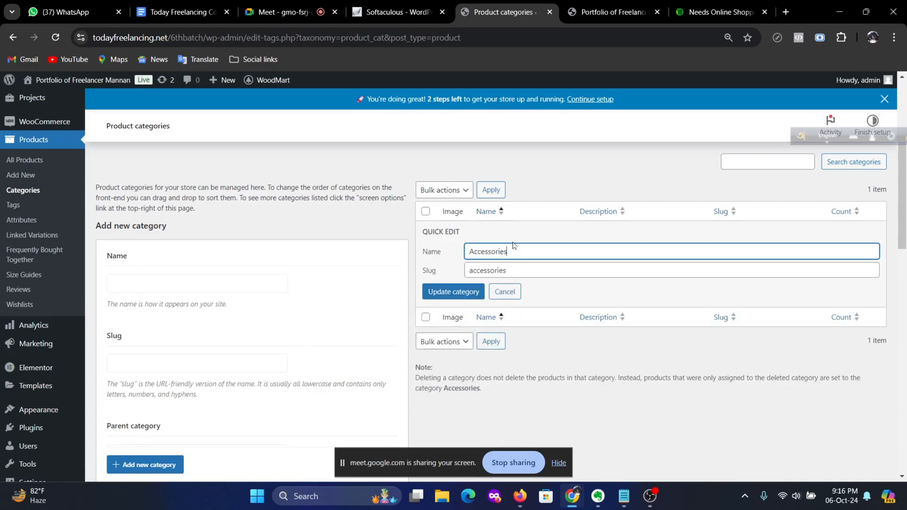
{"action": "left_click", "coordinate": [705, 8]}
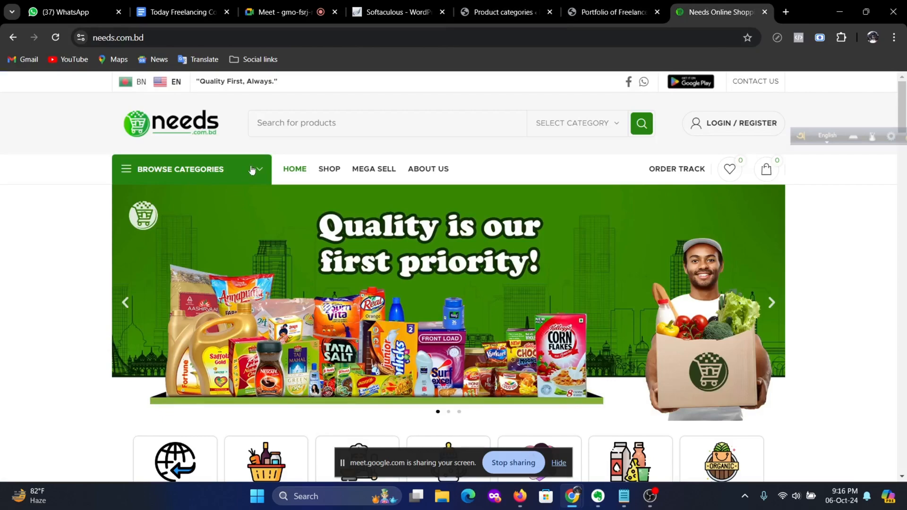
{"action": "mouse_move", "coordinate": [252, 170]}
{"action": "mouse_move", "coordinate": [181, 264]}
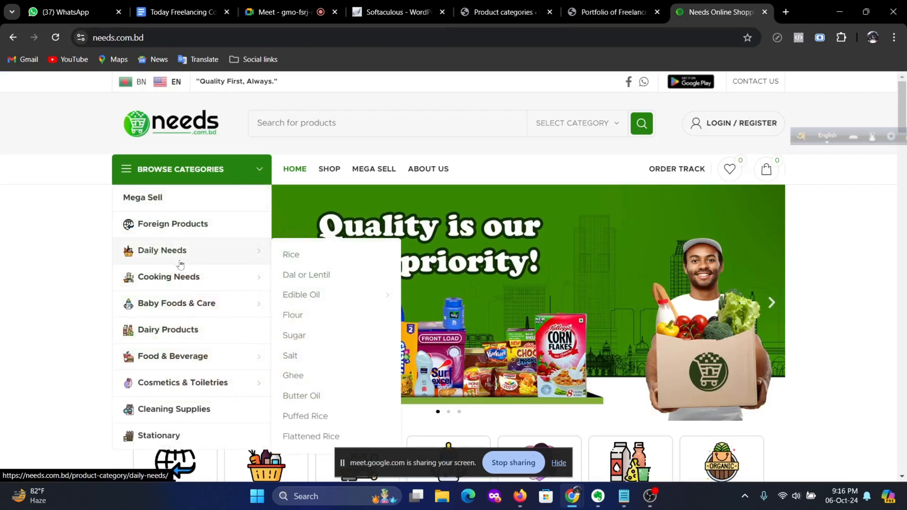
{"action": "left_click", "coordinate": [598, 6]}
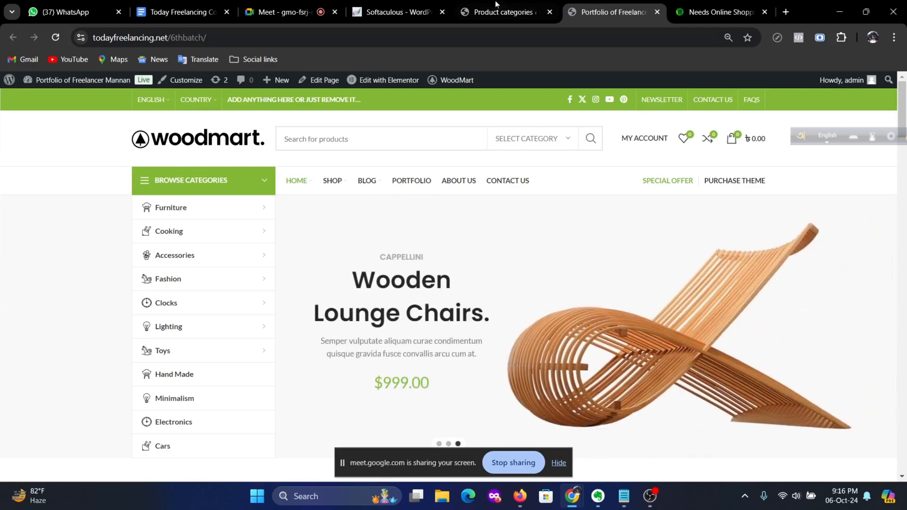
{"action": "left_click", "coordinate": [503, 11]}
{"action": "left_click_drag", "start_coordinate": [524, 252], "coordinate": [307, 262]}
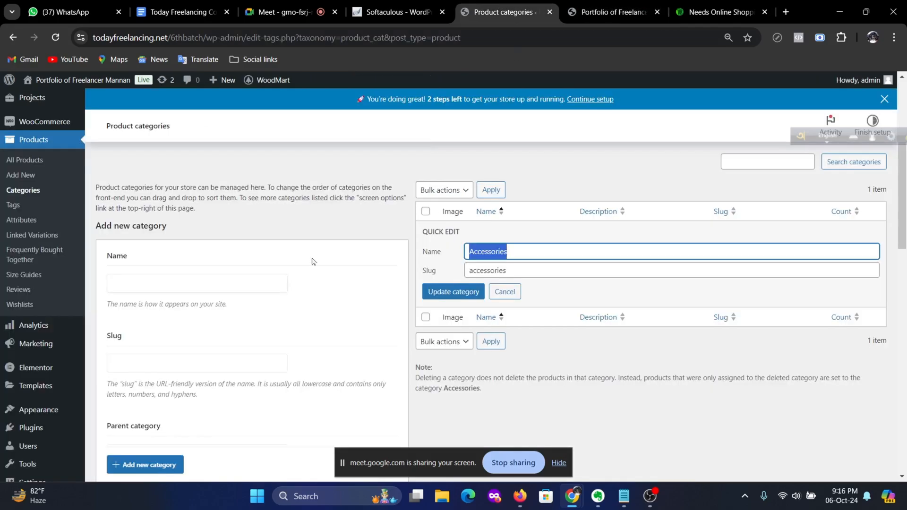
{"action": "type", "text": "Foreign Products"}
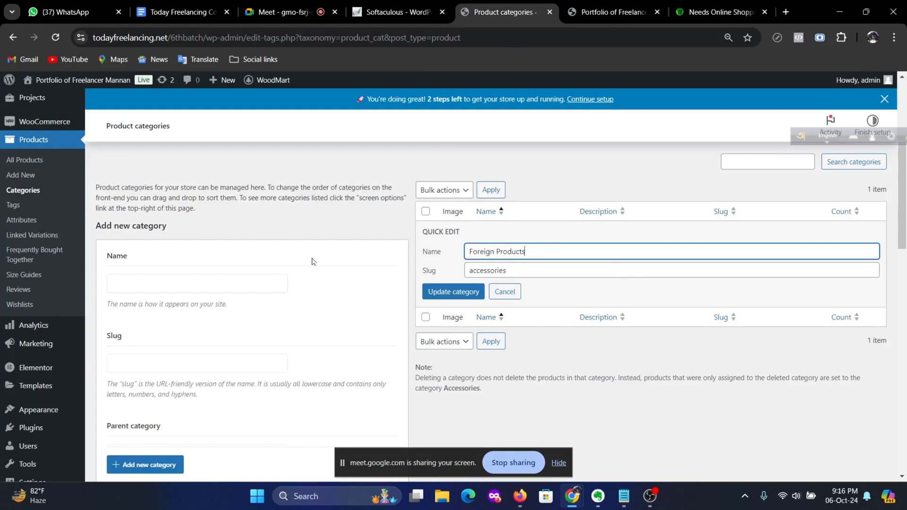
{"action": "key", "text": "Tab"}
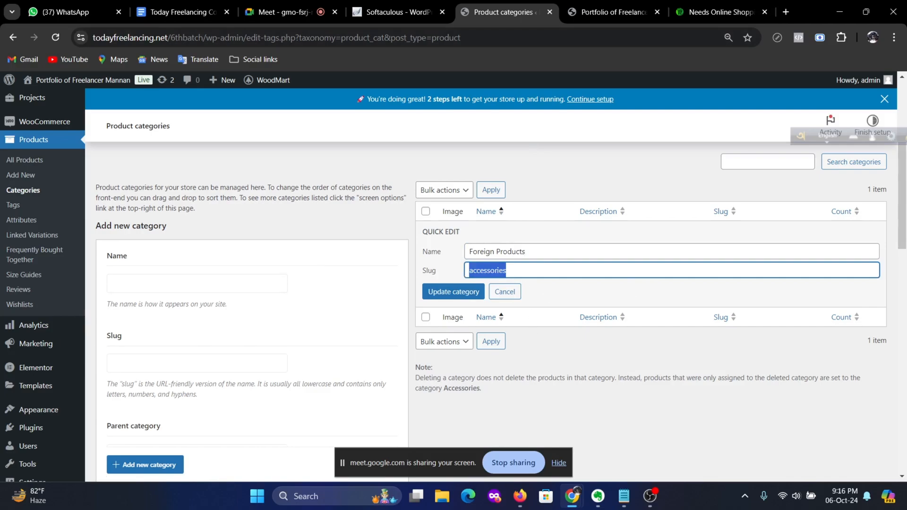
{"action": "type", "text": "foreign-products"}
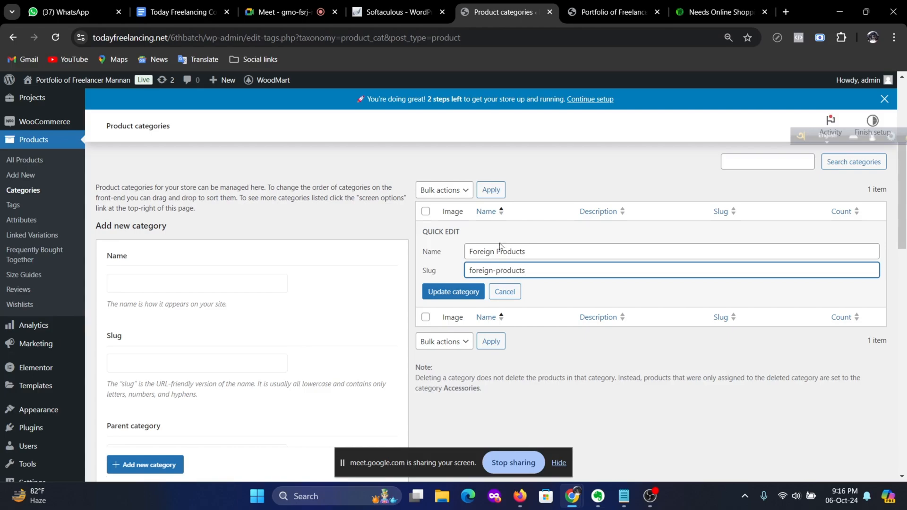
{"action": "left_click", "coordinate": [477, 296]}
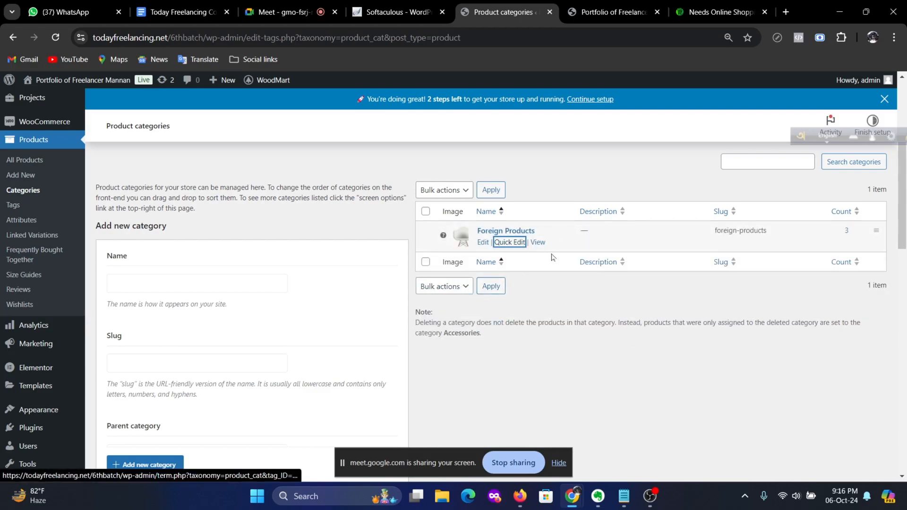
Step: Check the next category on needs.com.bd and add a product category named Daily Nees
{"action": "scroll", "coordinate": [342, 272], "scroll_direction": "down", "scroll_amount": 3}
{"action": "scroll", "coordinate": [303, 295], "scroll_direction": "up", "scroll_amount": 4}
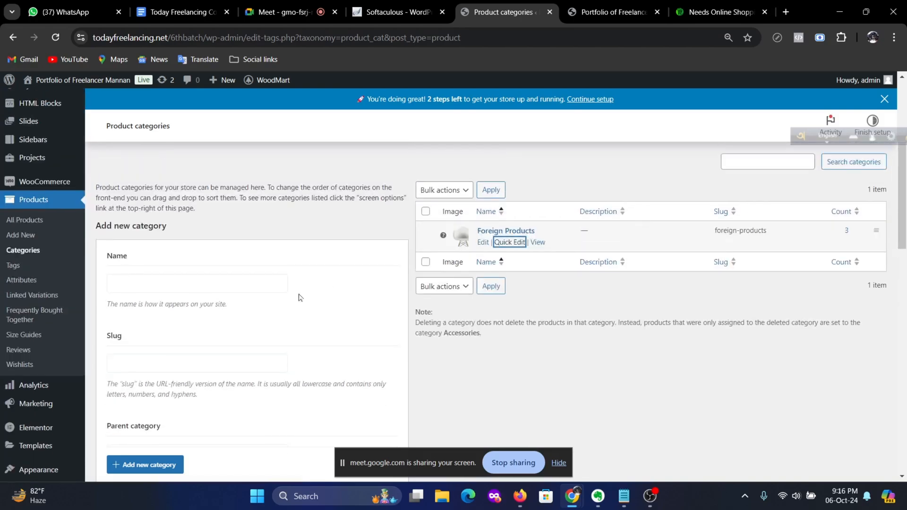
{"action": "left_click", "coordinate": [716, 12]}
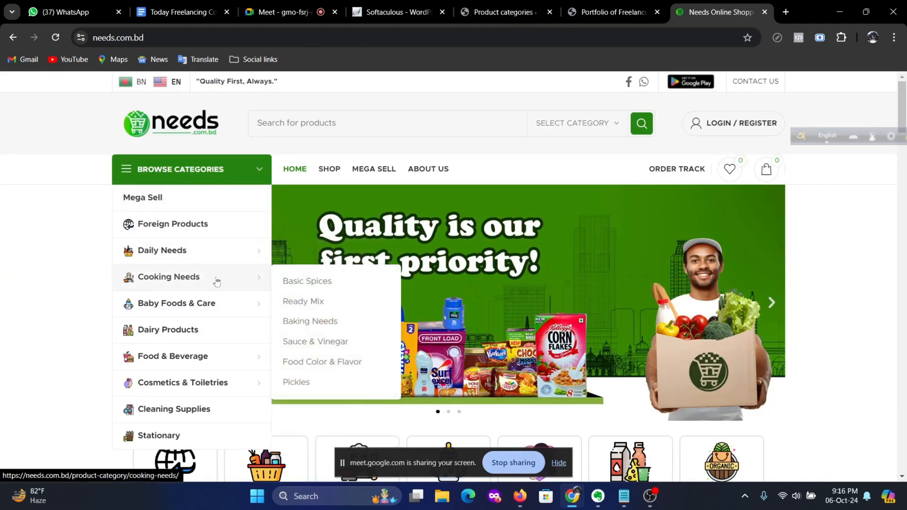
{"action": "mouse_move", "coordinate": [193, 314]}
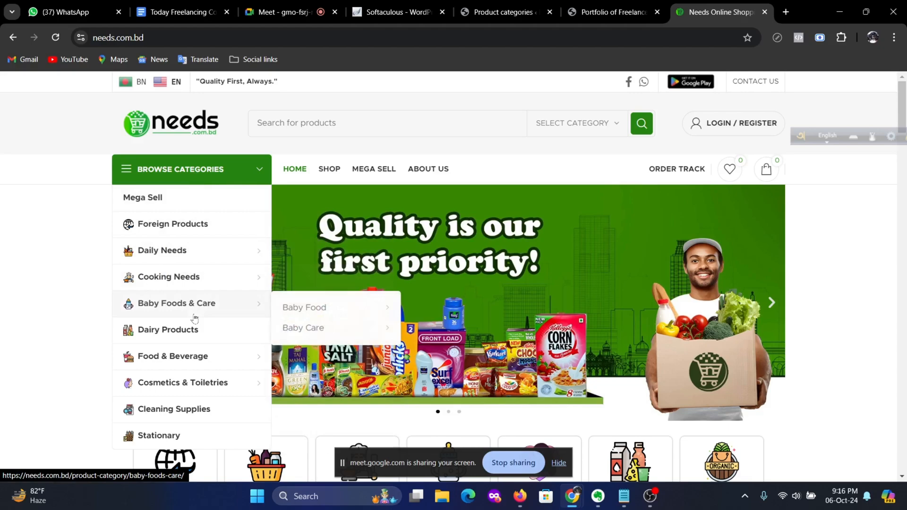
{"action": "left_click", "coordinate": [614, 12]}
{"action": "left_click", "coordinate": [503, 11]}
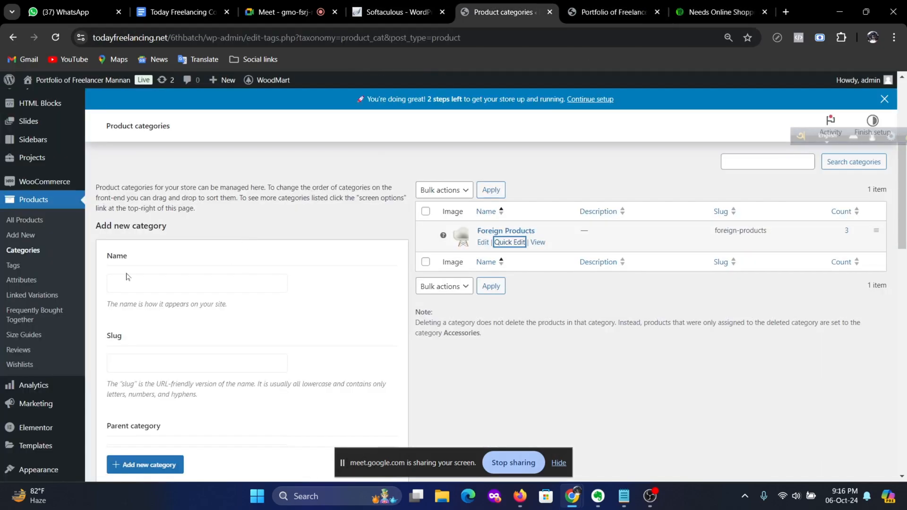
{"action": "left_click", "coordinate": [197, 284]}
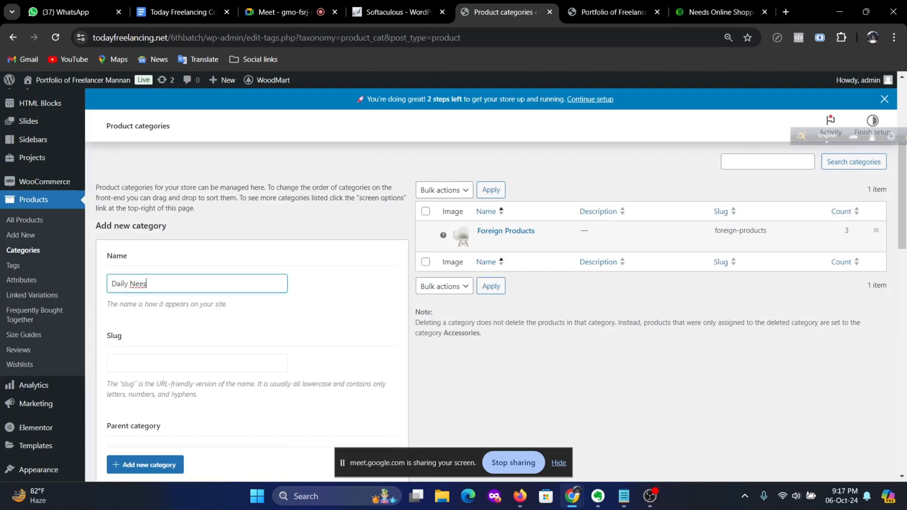
{"action": "scroll", "coordinate": [179, 411], "scroll_direction": "down", "scroll_amount": 8}
{"action": "scroll", "coordinate": [161, 425], "scroll_direction": "up", "scroll_amount": 8}
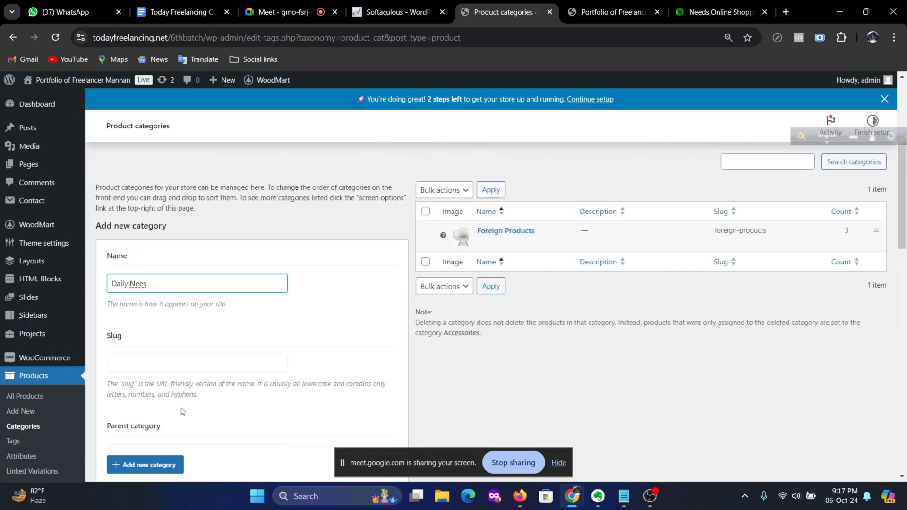
{"action": "left_click", "coordinate": [136, 463]}
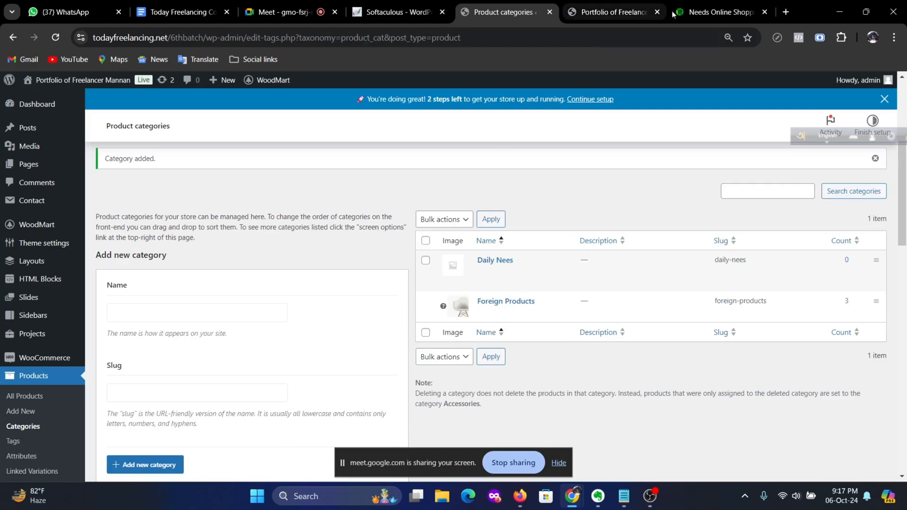
Step: Correct the Daily Nees category's name to Daily Needs and its slug to daily-needs
{"action": "left_click", "coordinate": [701, 14]}
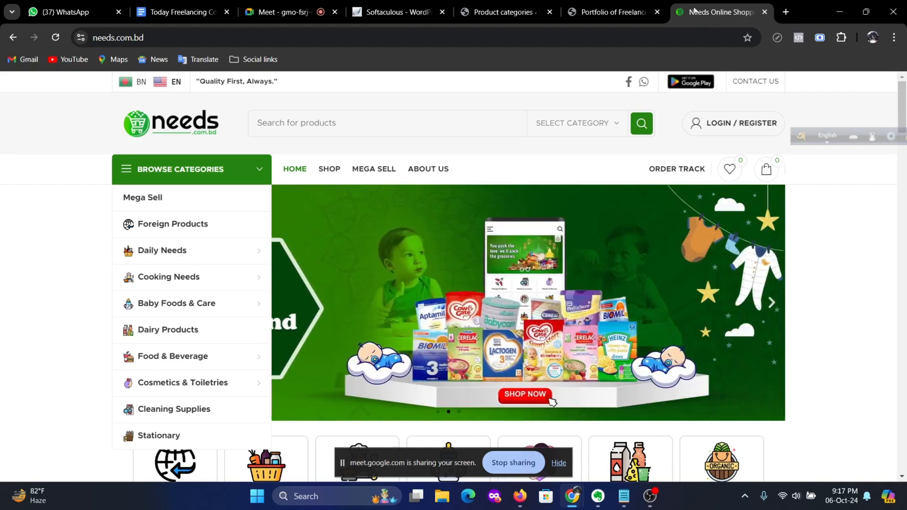
{"action": "left_click", "coordinate": [503, 11]}
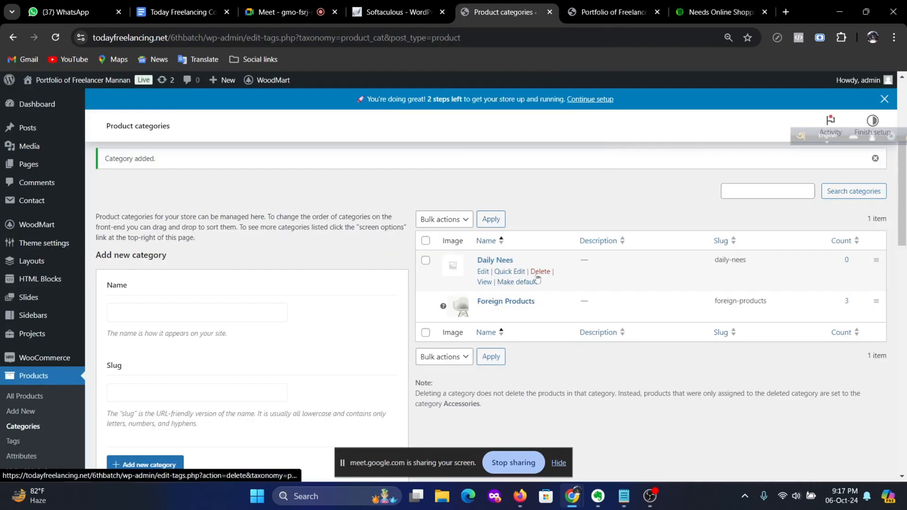
{"action": "left_click", "coordinate": [510, 272]}
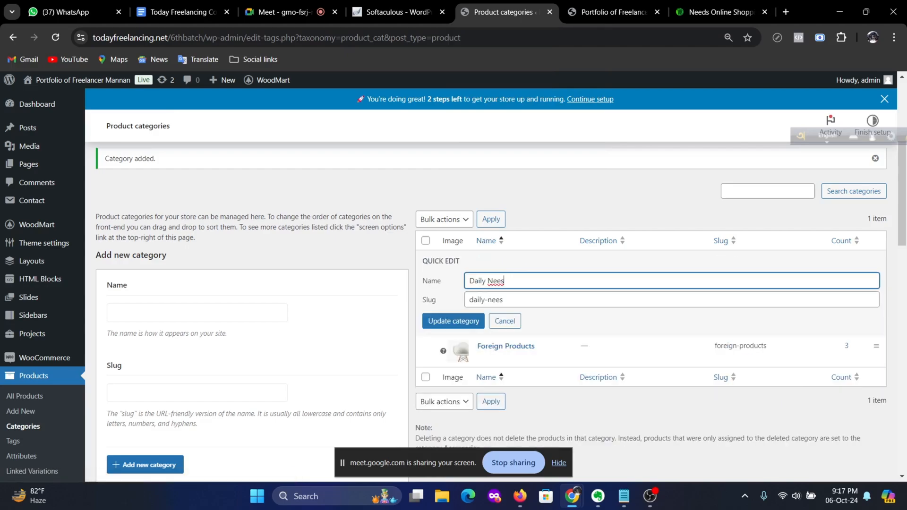
{"action": "type", "text": "d"}
{"action": "left_click", "coordinate": [502, 299]}
{"action": "type", "text": "d"}
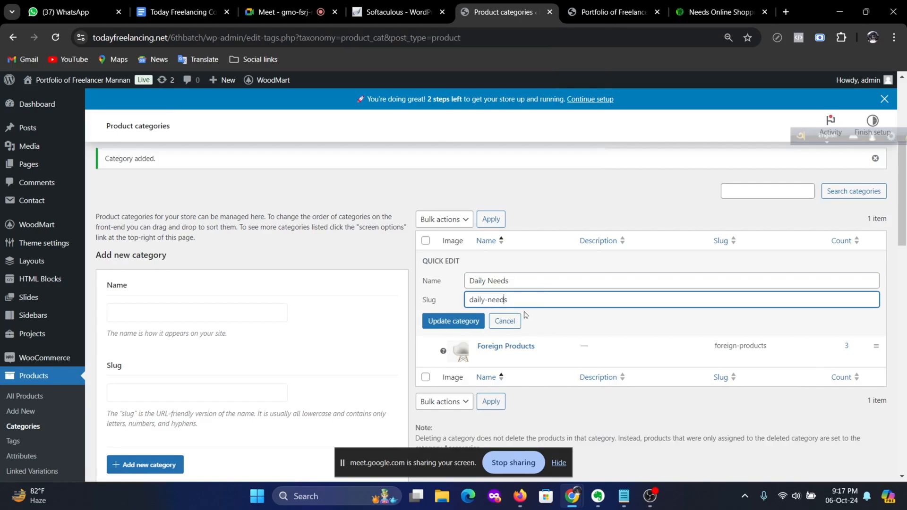
{"action": "left_click", "coordinate": [479, 322]}
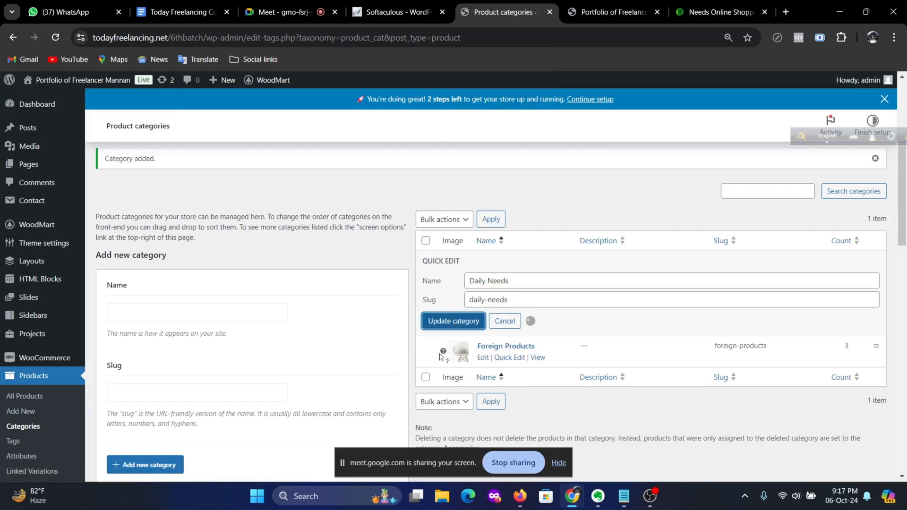
Step: Add a new product category named Cooking Needs
{"action": "left_click", "coordinate": [211, 312]}
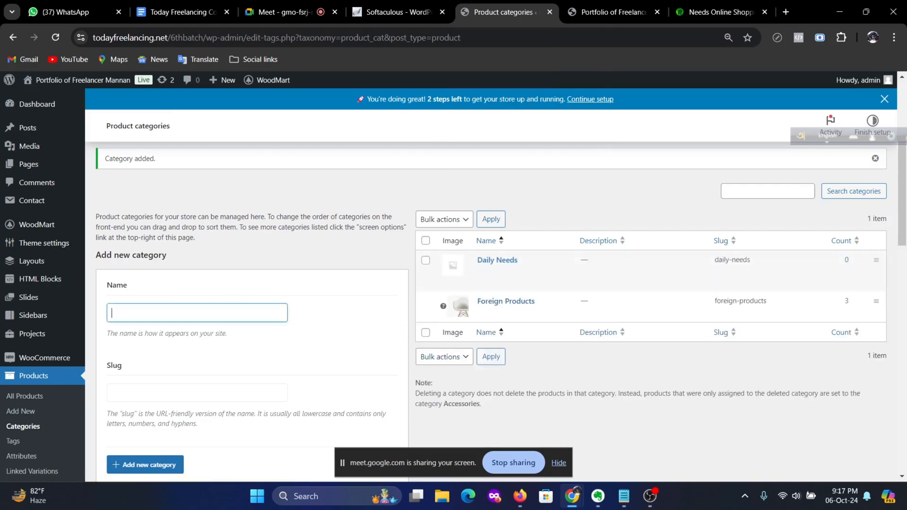
{"action": "type", "text": "Cooking Needs"}
{"action": "key", "text": "Return"}
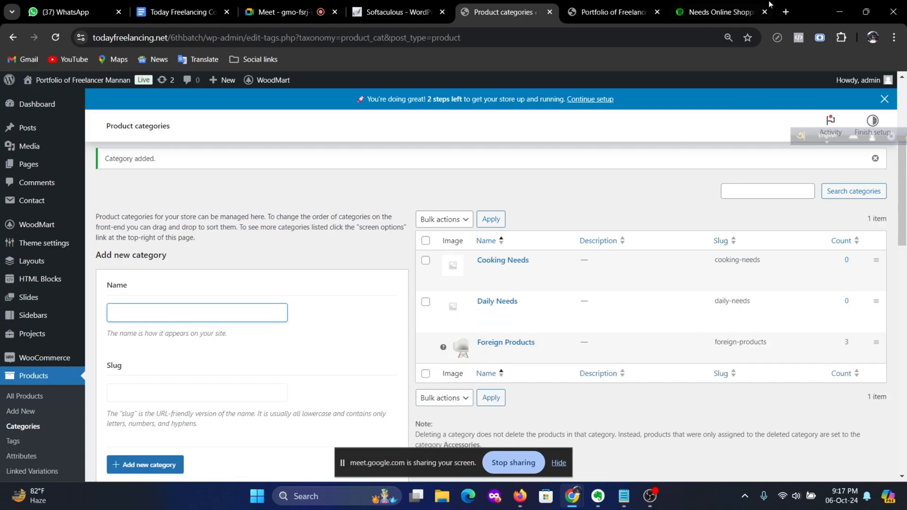
Step: Check the following names on needs.com.bd and add the product categories Baby Foods & Care and Dairy Products
{"action": "left_click", "coordinate": [701, 14]}
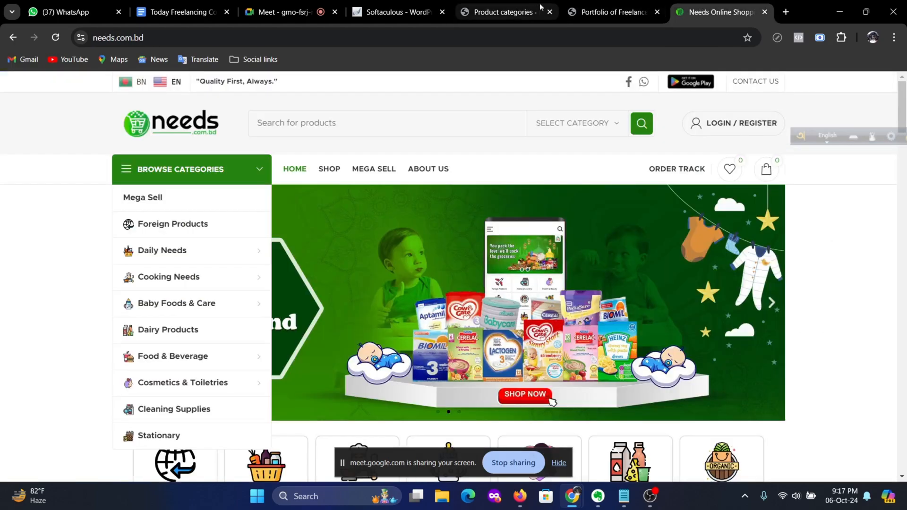
{"action": "left_click", "coordinate": [496, 12]}
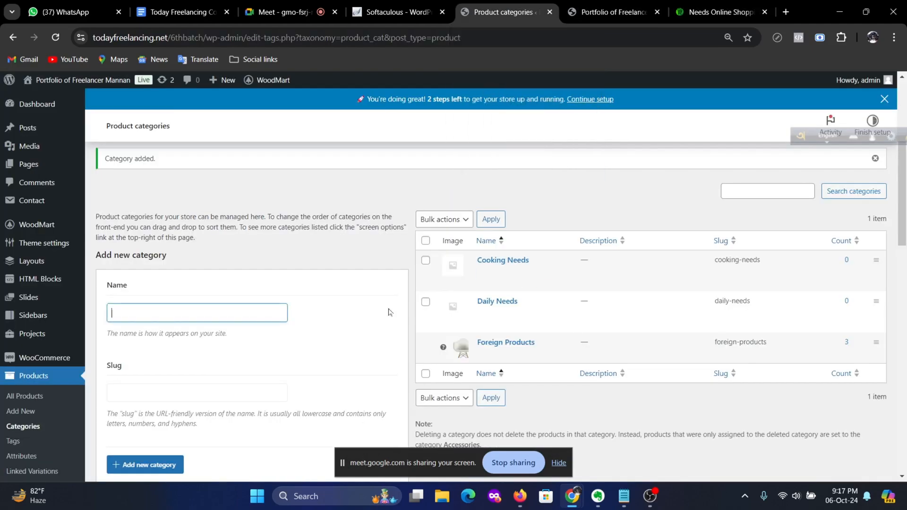
{"action": "type", "text": "Baby Foods & Car"}
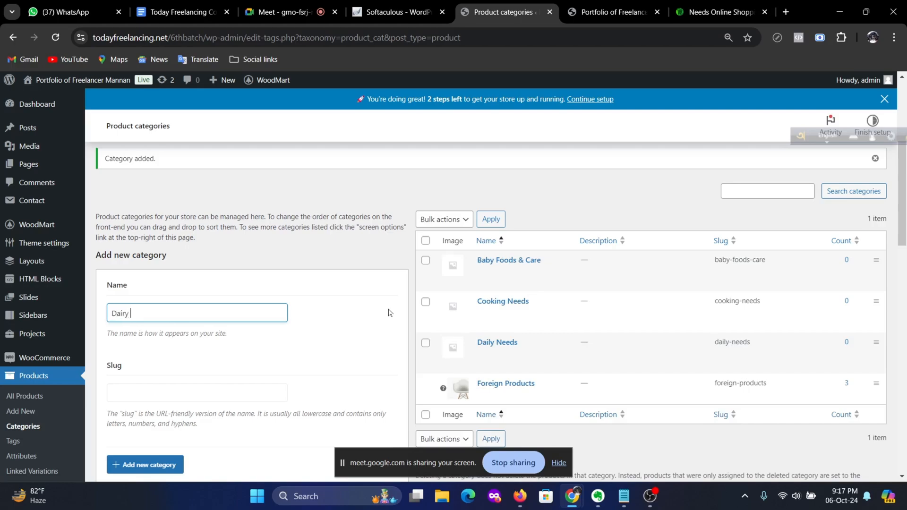
{"action": "type", "text": "Dairy Produ"}
Step: Check the next name in the needs.com.bd category list and add a product category named Food & Beverage
{"action": "left_click", "coordinate": [614, 11]}
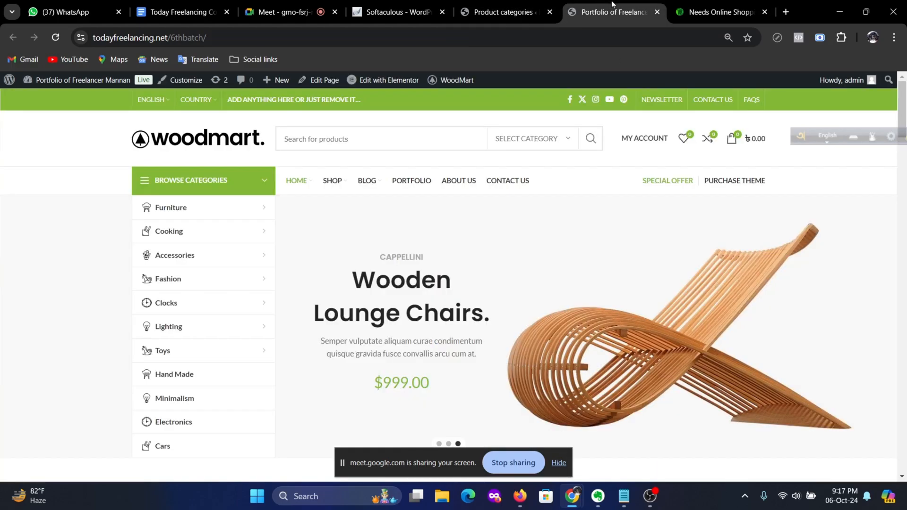
{"action": "left_click", "coordinate": [716, 8]}
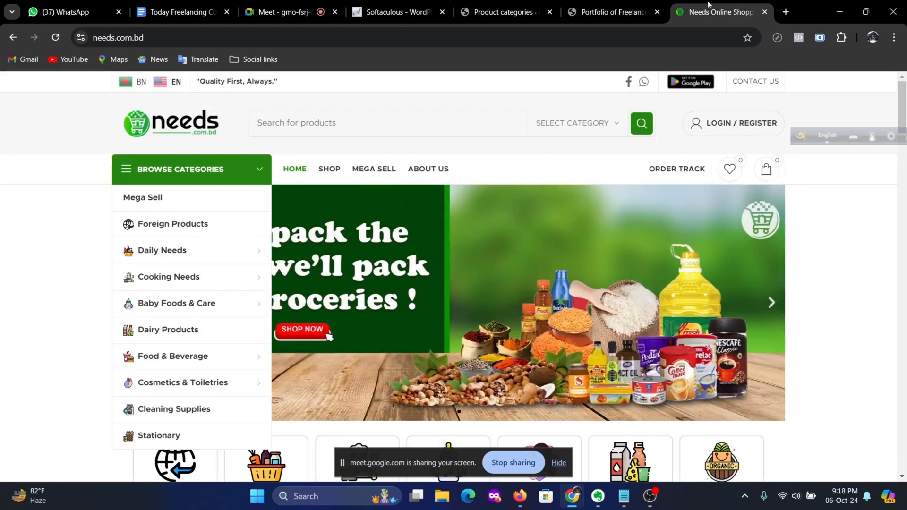
{"action": "left_click", "coordinate": [497, 5]}
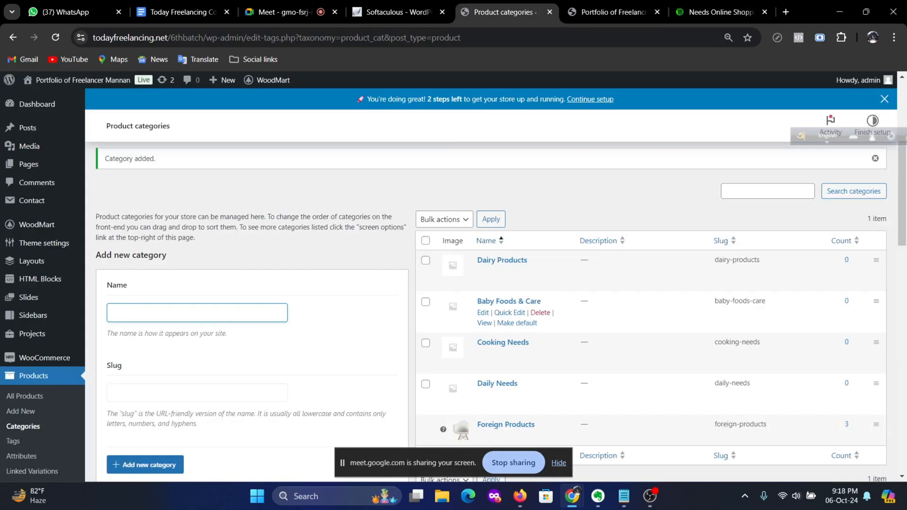
{"action": "type", "text": "Food & Beve"}
{"action": "left_click", "coordinate": [718, 5]}
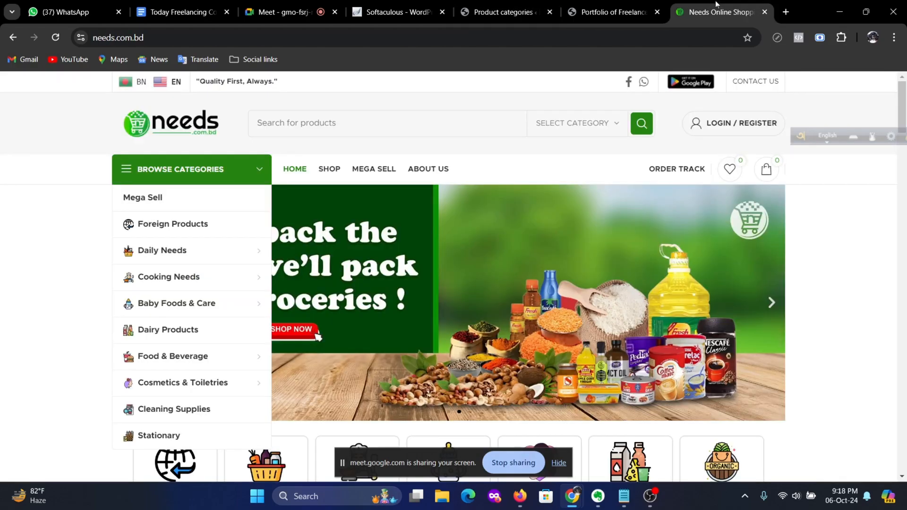
{"action": "left_click", "coordinate": [504, 2]}
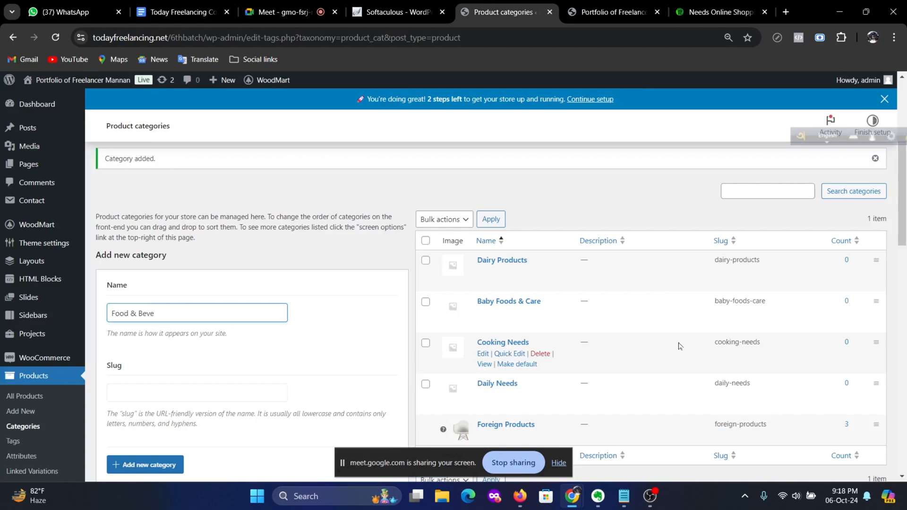
{"action": "type", "text": "ge"}
Step: Look up the following category on needs.com.bd and add a product category named Cosmetics
{"action": "left_click", "coordinate": [716, 6]}
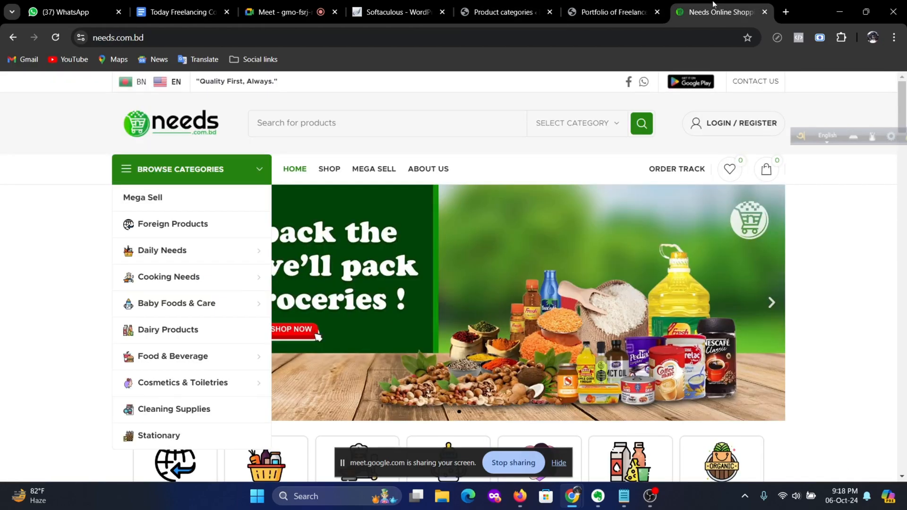
{"action": "left_click", "coordinate": [504, 8]}
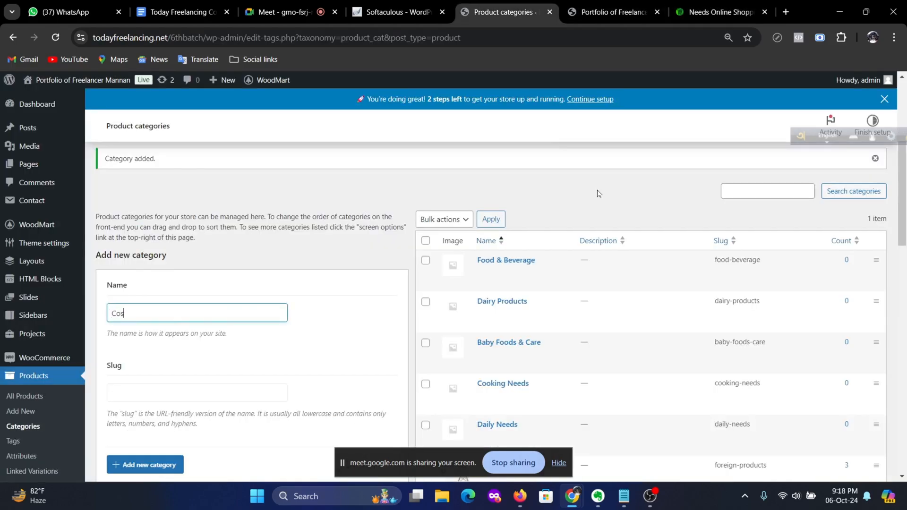
{"action": "type", "text": "Cosme"}
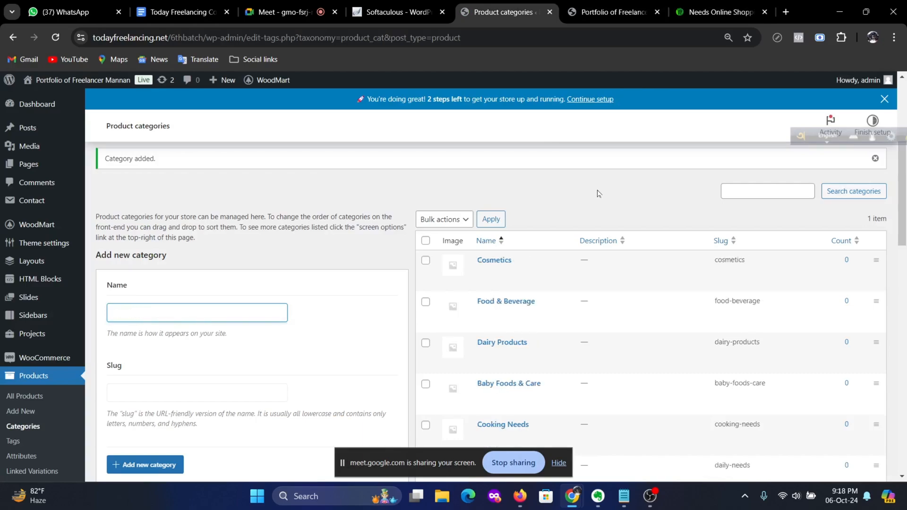
Step: Look up the next name in the needs.com.bd category list and add a product category named Cleaning Supplies
{"action": "left_click", "coordinate": [718, 12]}
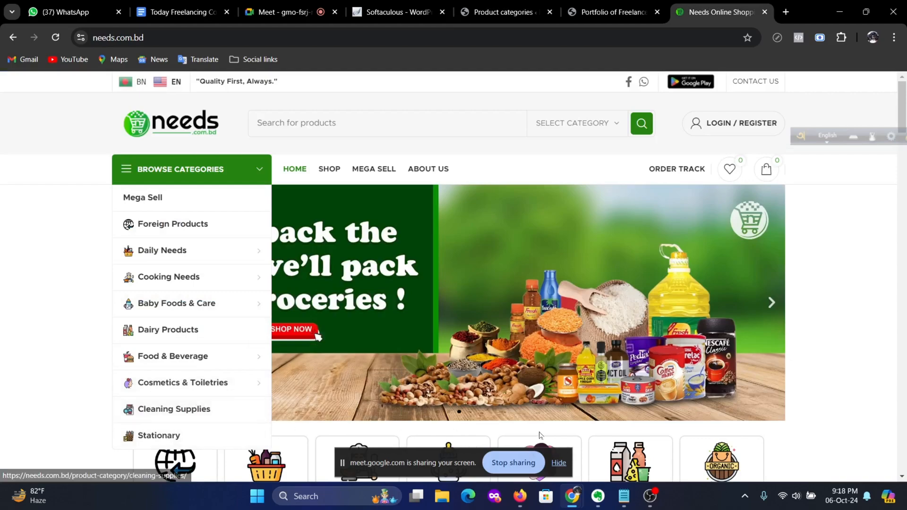
{"action": "left_click", "coordinate": [515, 12]}
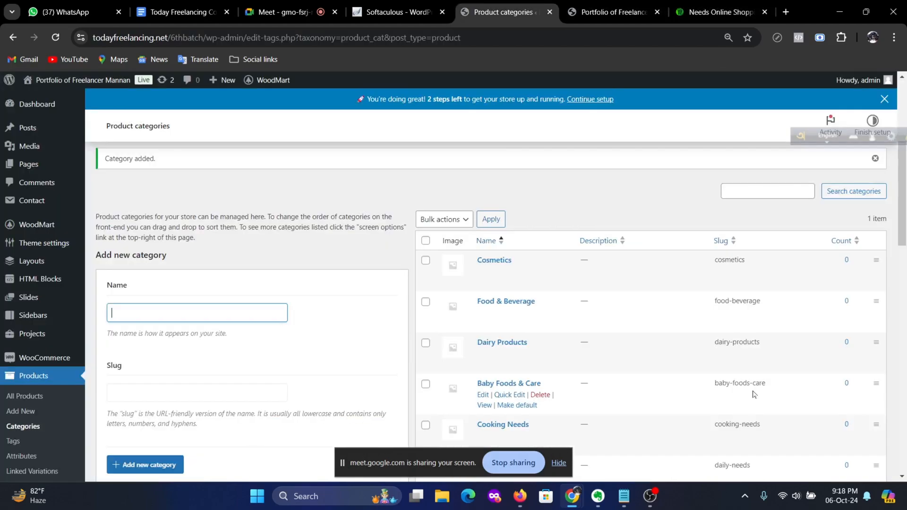
{"action": "type", "text": "Cleaning Supplies"}
{"action": "key", "text": "Return"}
Step: Add a product category named Stationary and review the resulting category list
{"action": "type", "text": "Stationar"}
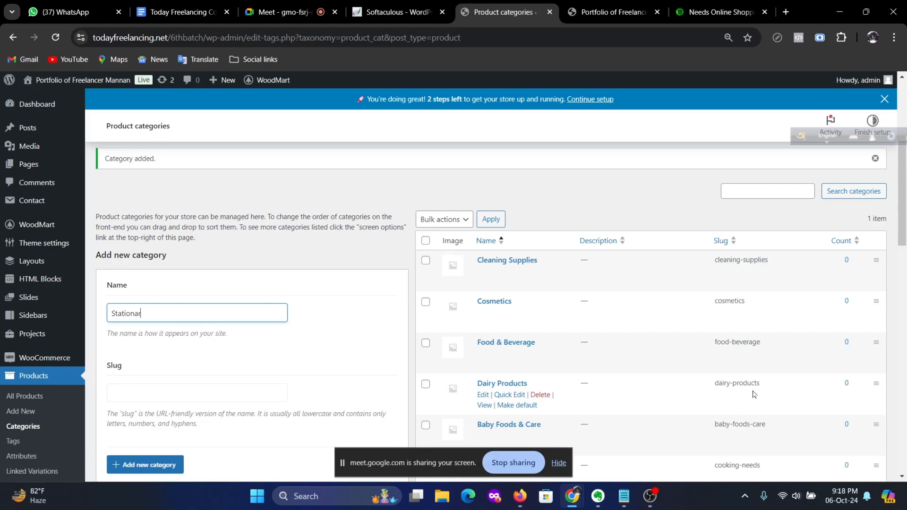
{"action": "type", "text": "y"}
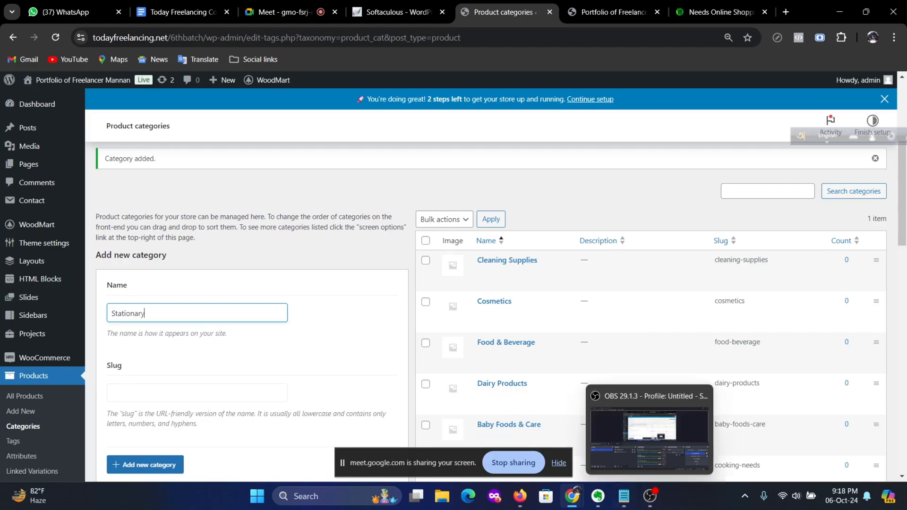
{"action": "left_click", "coordinate": [141, 465]}
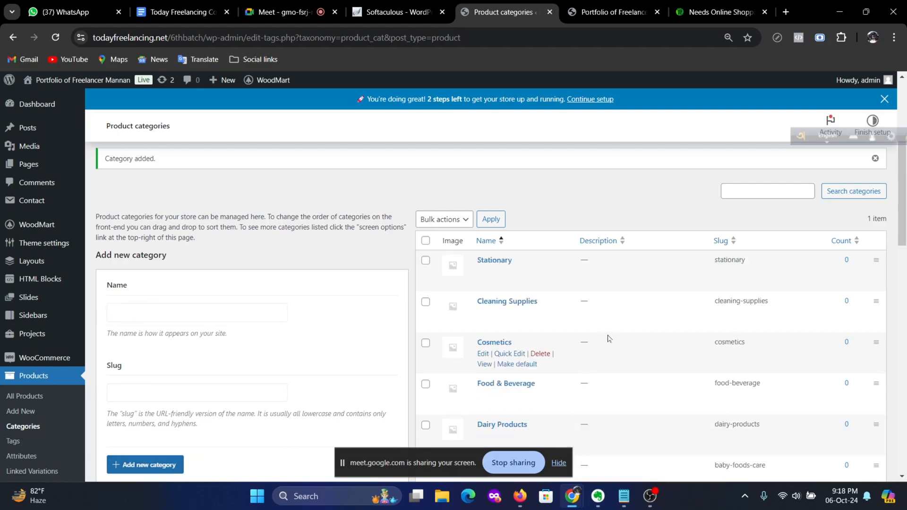
{"action": "scroll", "coordinate": [609, 338], "scroll_direction": "down", "scroll_amount": 3}
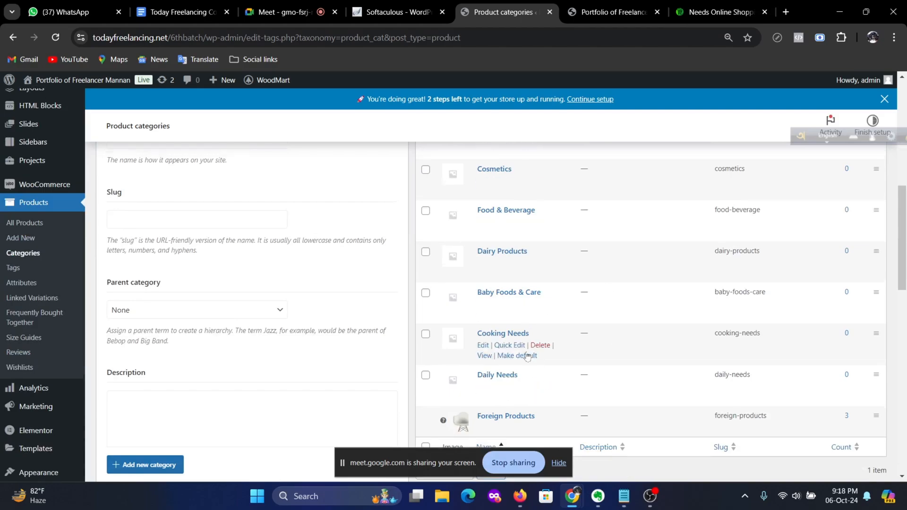
{"action": "scroll", "coordinate": [520, 326], "scroll_direction": "up", "scroll_amount": 2}
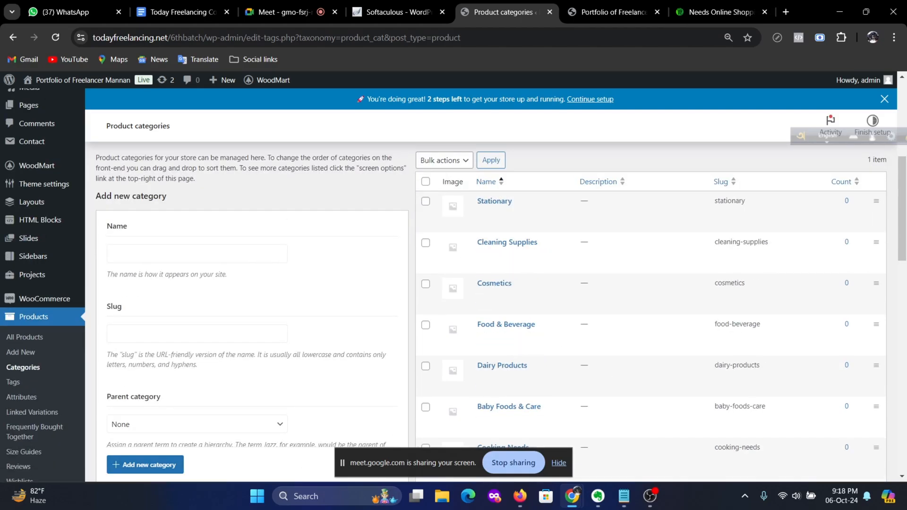
Step: Examine the subcategories listed under Daily Needs in the needs.com.bd category menu
{"action": "left_click", "coordinate": [718, 12]}
{"action": "mouse_move", "coordinate": [212, 263]}
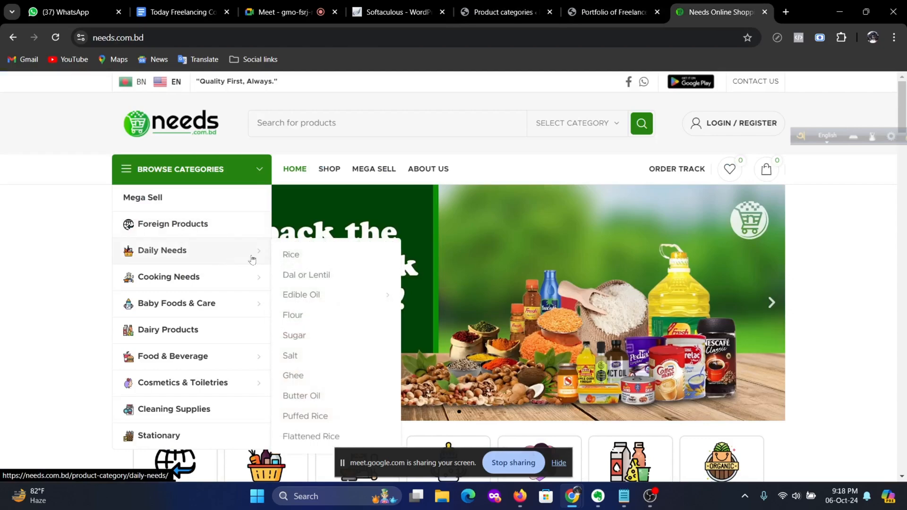
{"action": "mouse_move", "coordinate": [322, 287]}
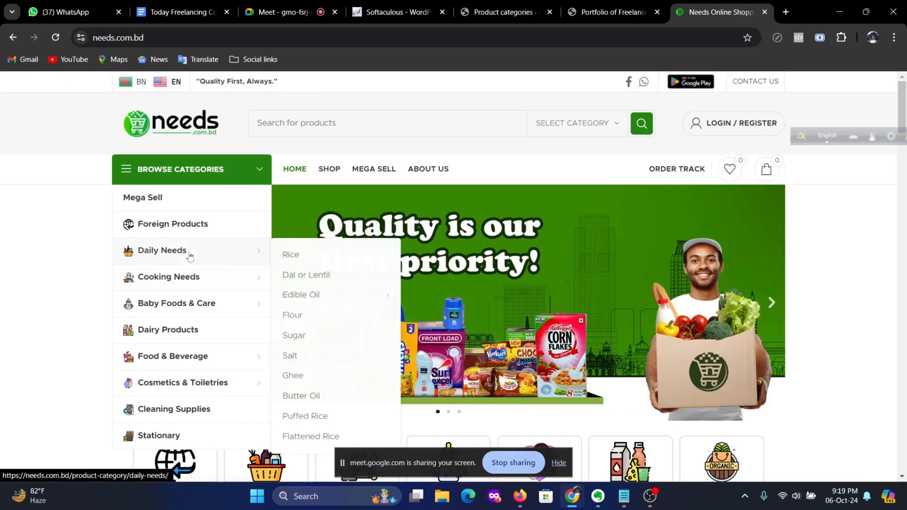
{"action": "mouse_move", "coordinate": [191, 274]}
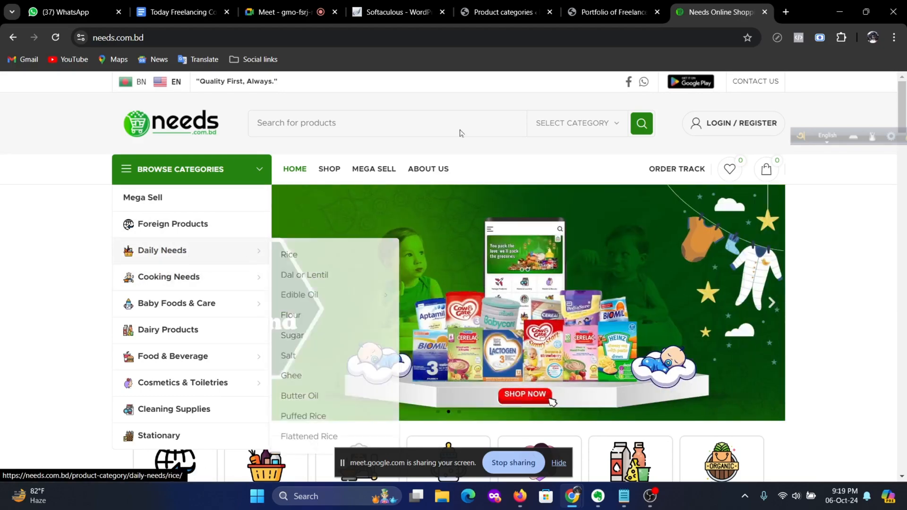
Step: Reload the store's home page and check which entries its Browse Categories menu shows
{"action": "left_click", "coordinate": [610, 11]}
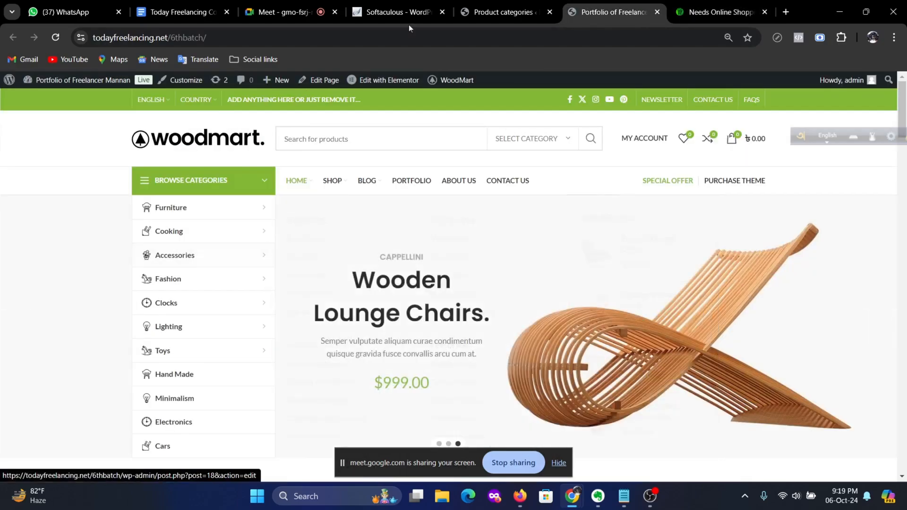
{"action": "left_click", "coordinate": [488, 12]}
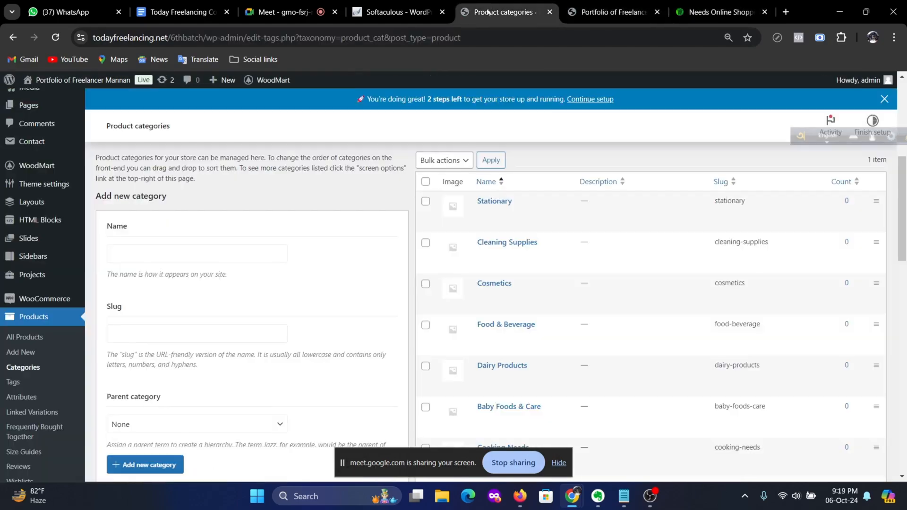
{"action": "left_click", "coordinate": [609, 11]}
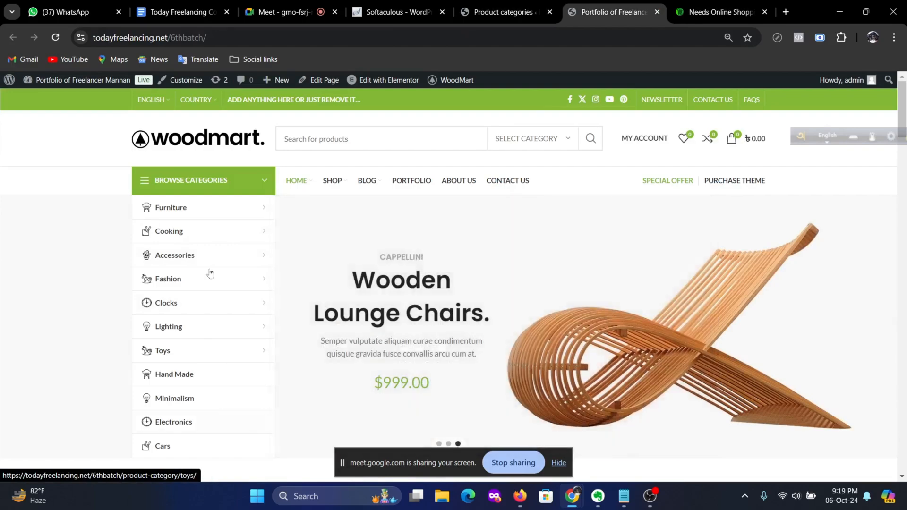
{"action": "left_click", "coordinate": [55, 37]}
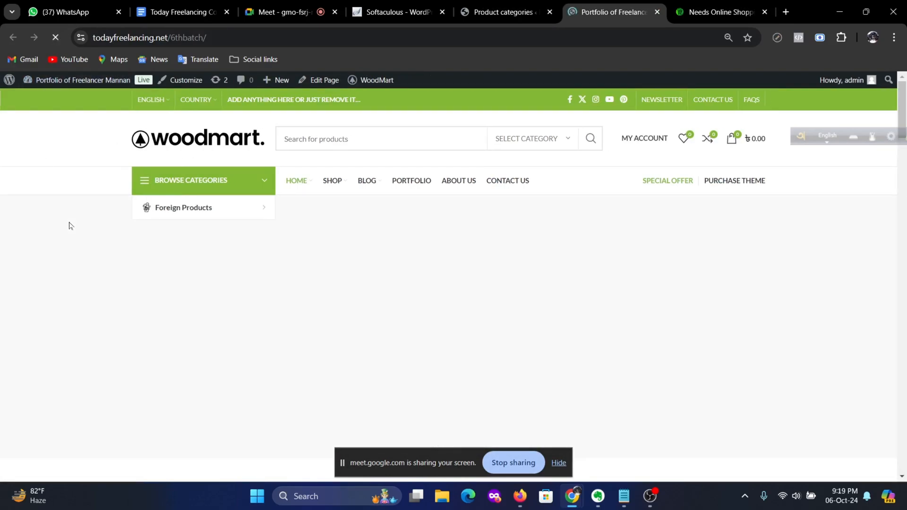
{"action": "mouse_move", "coordinate": [258, 219]}
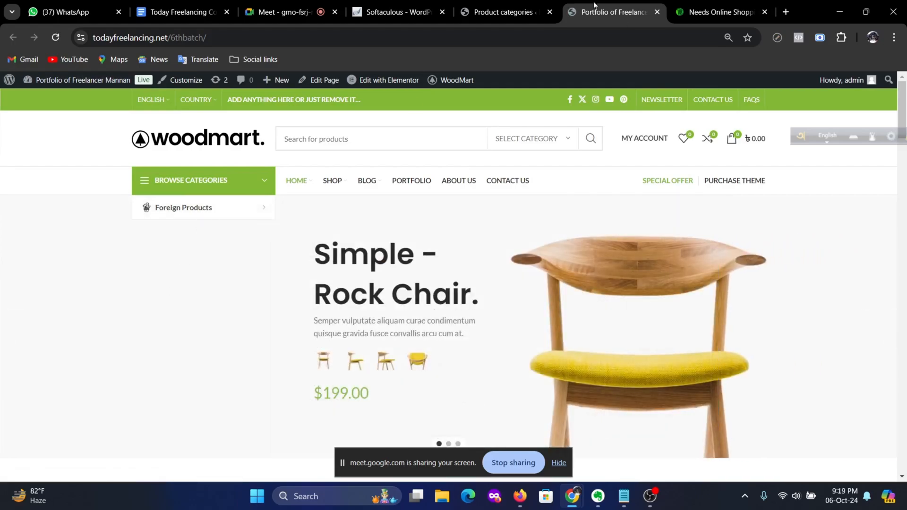
Step: Add a product category named Chal with Dairy Products as its parent category
{"action": "left_click", "coordinate": [524, 7]}
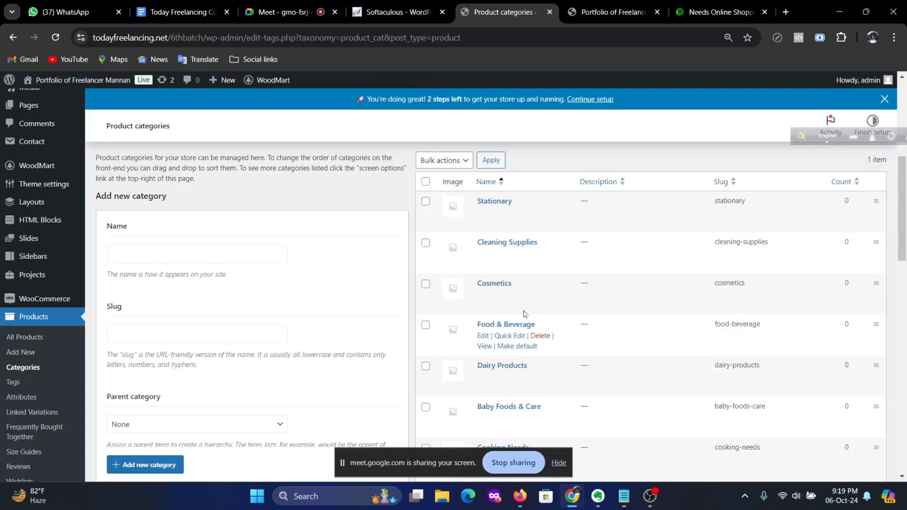
{"action": "scroll", "coordinate": [558, 307], "scroll_direction": "down", "scroll_amount": 3}
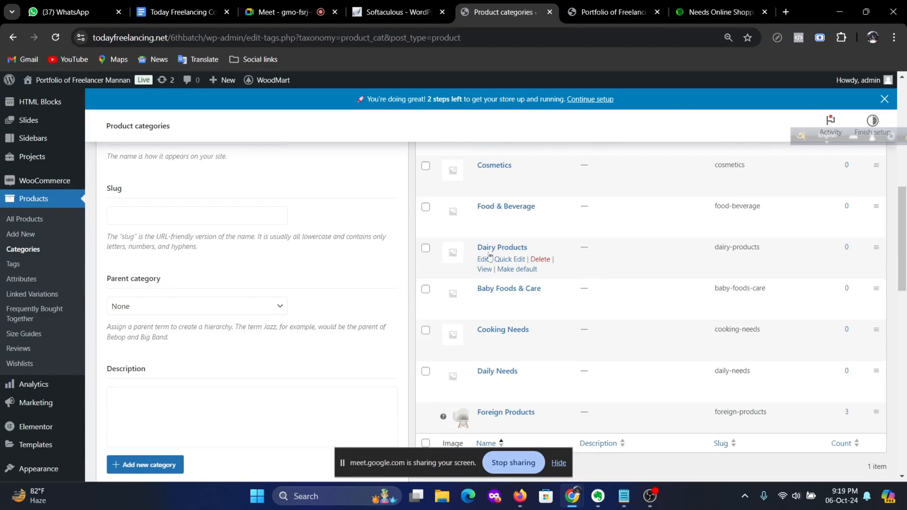
{"action": "scroll", "coordinate": [558, 268], "scroll_direction": "up", "scroll_amount": 3}
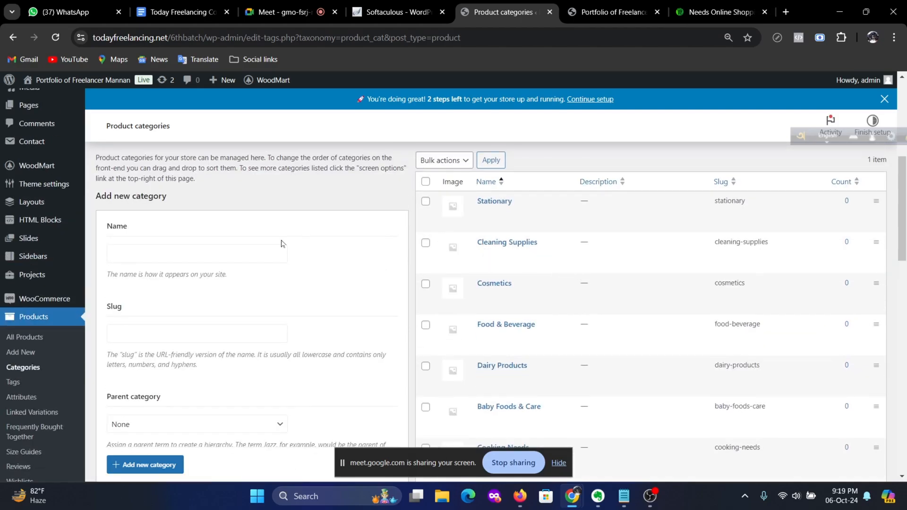
{"action": "scroll", "coordinate": [283, 243], "scroll_direction": "down", "scroll_amount": 3}
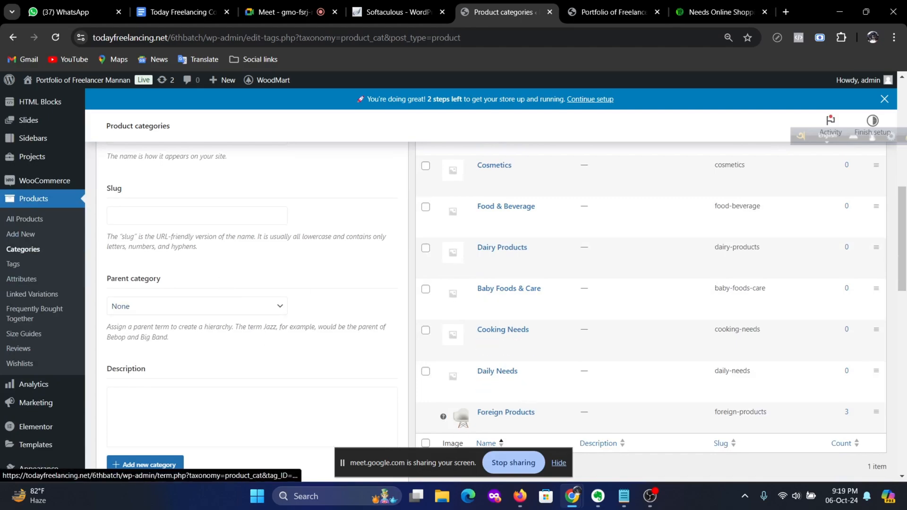
{"action": "left_click", "coordinate": [276, 310]}
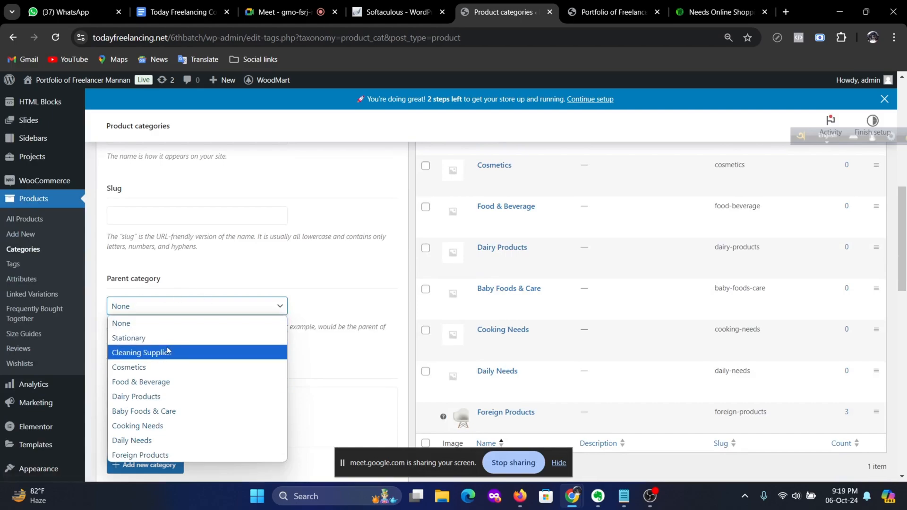
{"action": "left_click", "coordinate": [158, 397]}
{"action": "scroll", "coordinate": [270, 289], "scroll_direction": "up", "scroll_amount": 1}
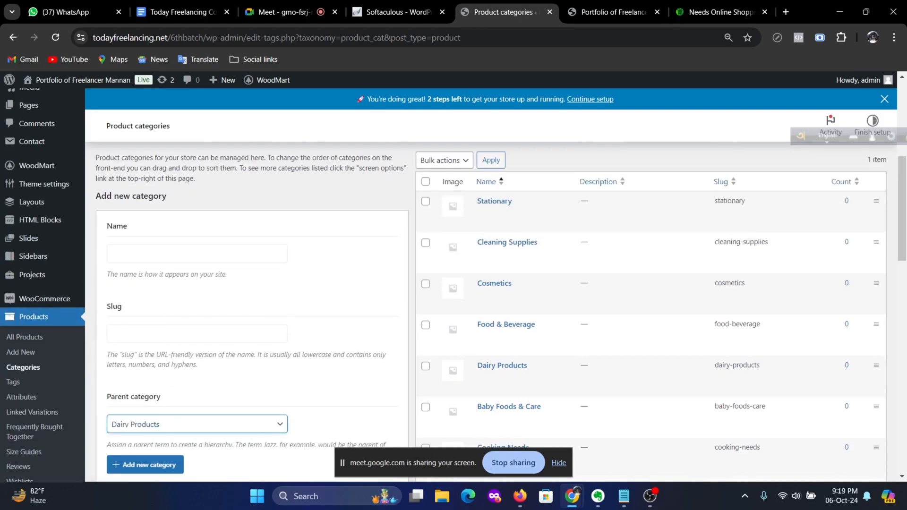
{"action": "left_click", "coordinate": [212, 255]}
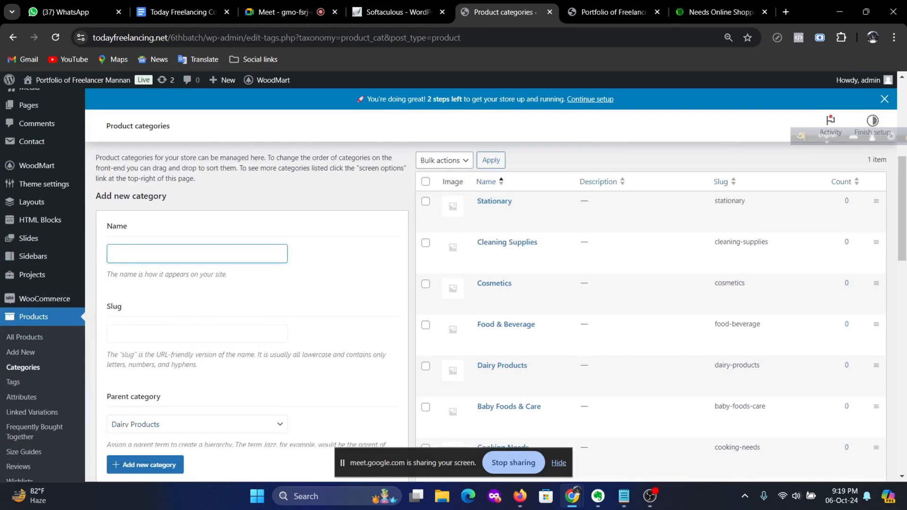
{"action": "type", "text": "Chal"}
Step: Delete the Chal subcategory listed under Dairy Products
{"action": "scroll", "coordinate": [563, 261], "scroll_direction": "down", "scroll_amount": 3}
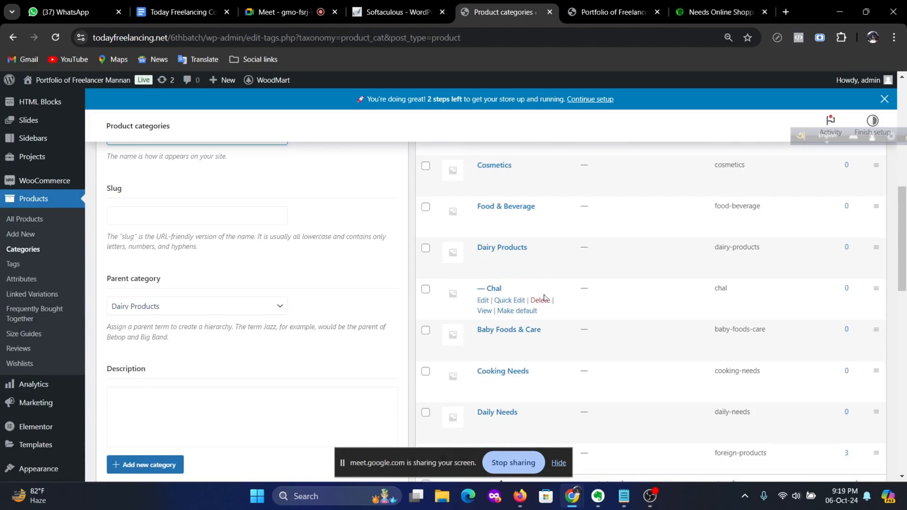
{"action": "left_click", "coordinate": [542, 300]}
{"action": "left_click", "coordinate": [505, 144]}
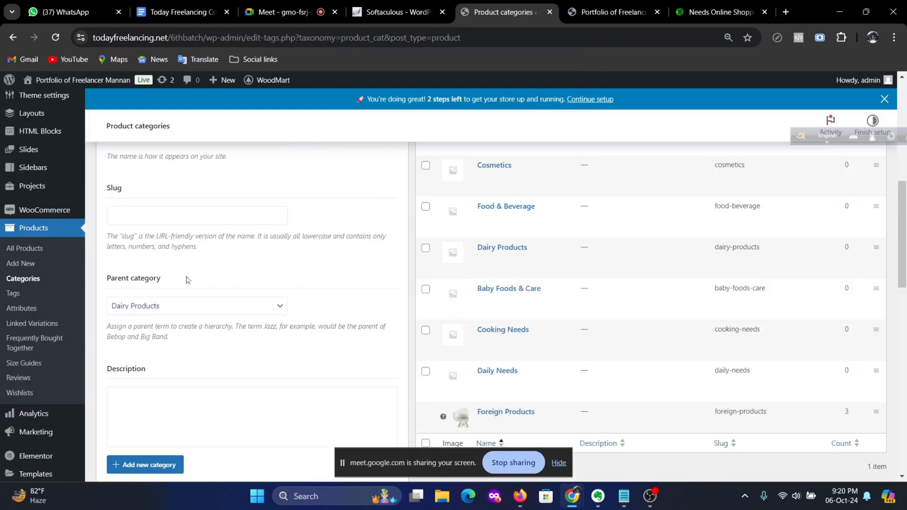
Step: Add a product category named Chal with Daily Needs as its parent category
{"action": "left_click", "coordinate": [280, 306]}
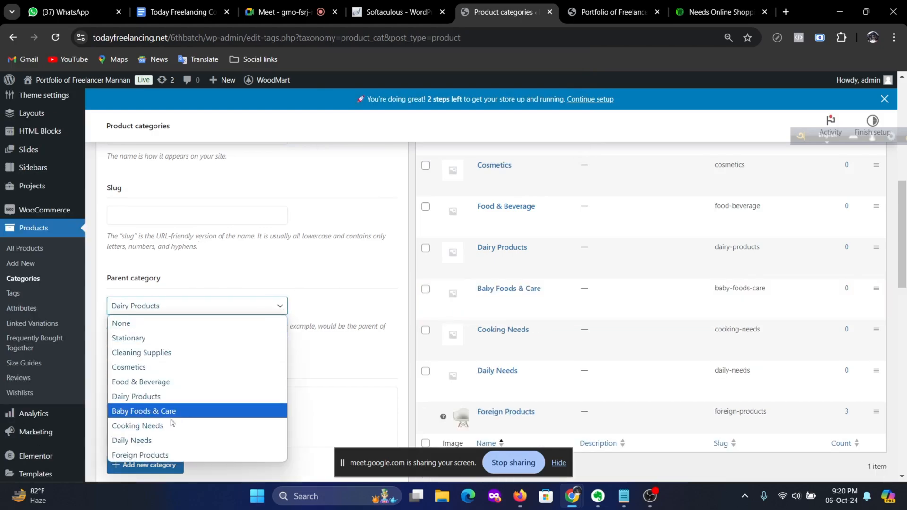
{"action": "left_click", "coordinate": [160, 440]}
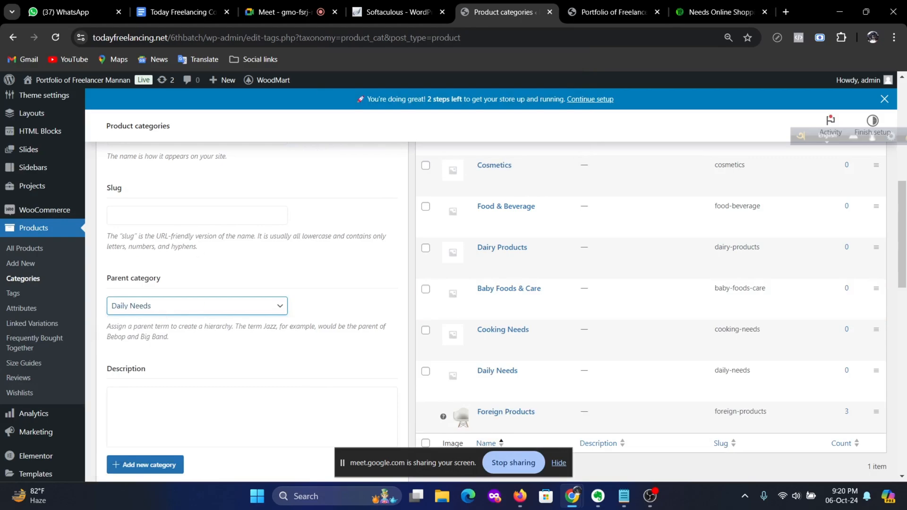
{"action": "scroll", "coordinate": [171, 223], "scroll_direction": "up", "scroll_amount": 2}
{"action": "left_click", "coordinate": [170, 254]}
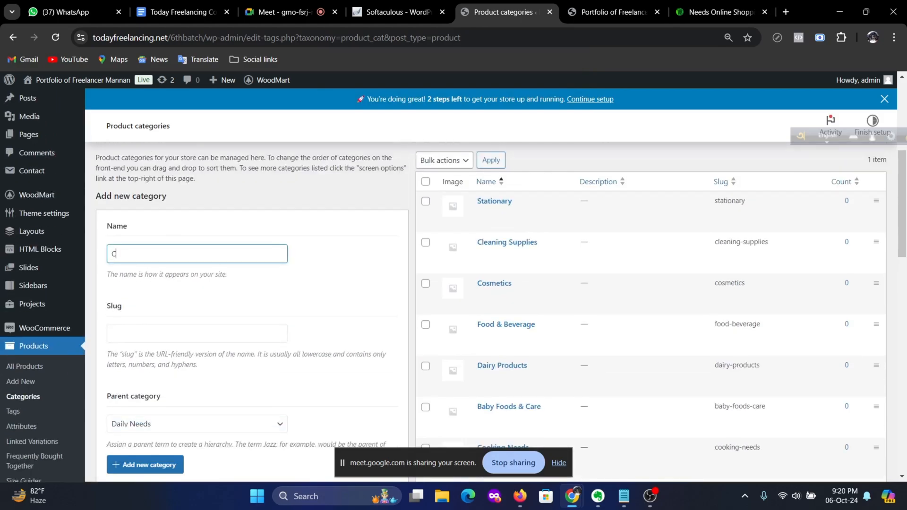
{"action": "key", "text": "Return"}
Step: Check the Daily Needs submenu on needs.com.bd and add the subcategories Dal, Edible Oil and Flower under Daily Needs
{"action": "left_click", "coordinate": [752, 15]}
{"action": "mouse_move", "coordinate": [219, 259]}
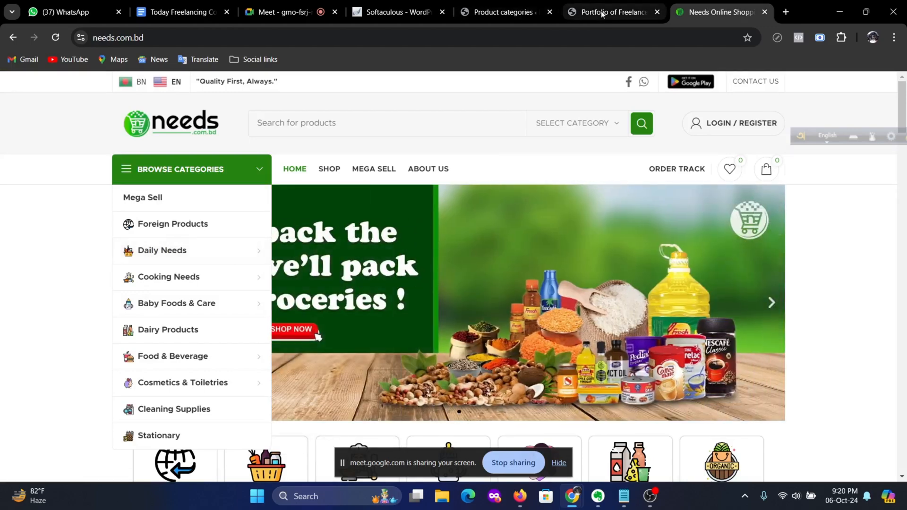
{"action": "left_click", "coordinate": [503, 12]}
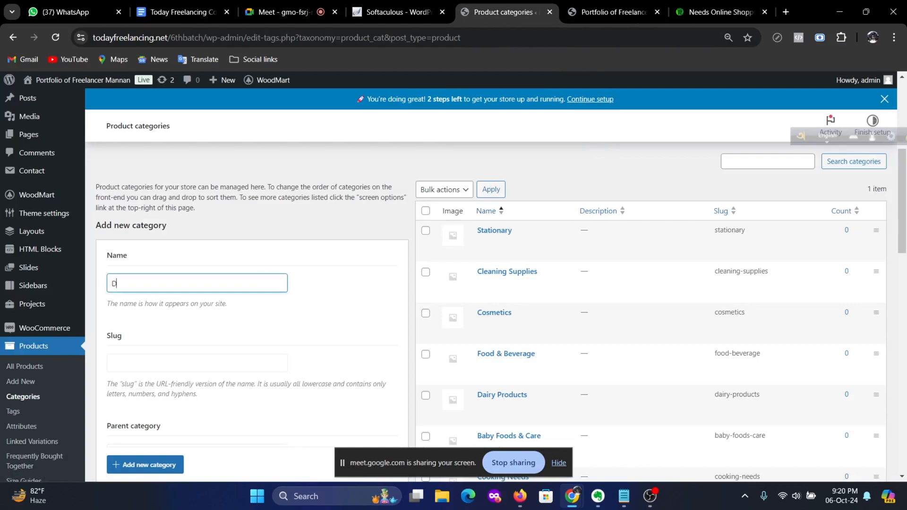
{"action": "type", "text": "Edible Oil"}
{"action": "key", "text": "Return"}
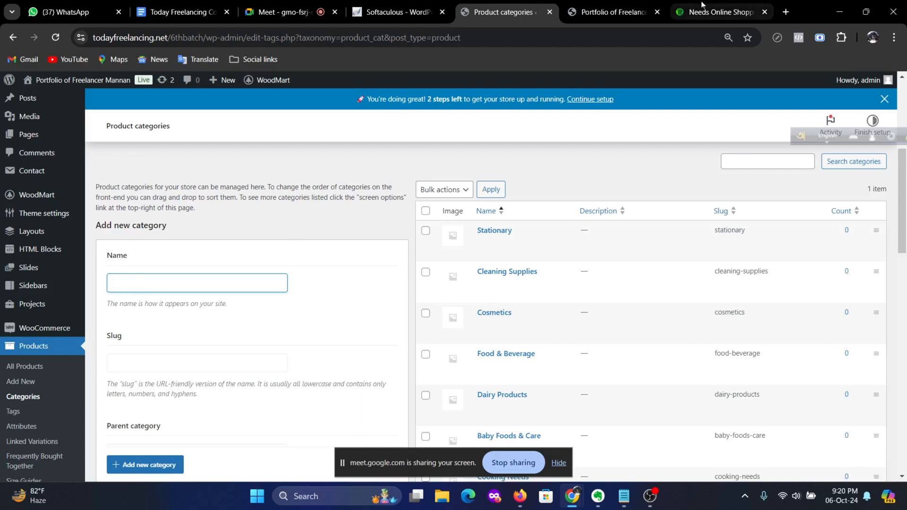
Step: Rename the Flower subcategory under Daily Needs to Flouer and set its slug to flouer
{"action": "left_click", "coordinate": [718, 12]}
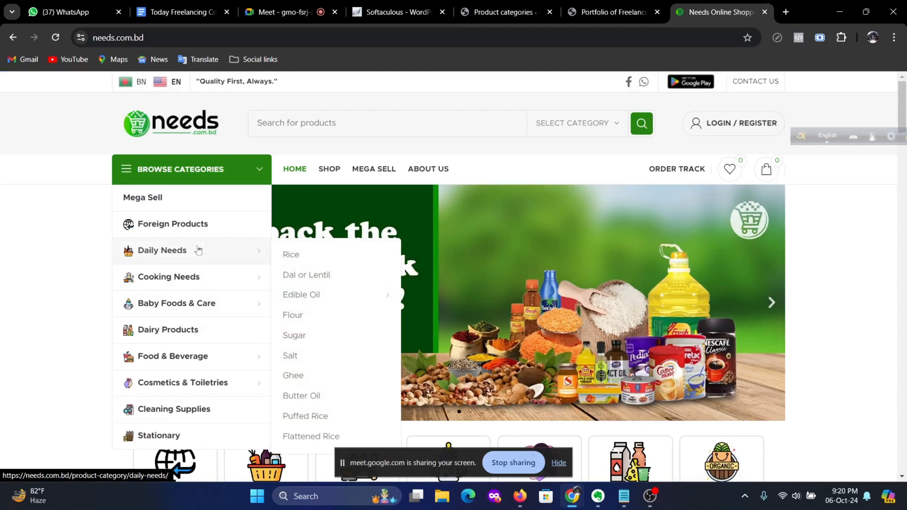
{"action": "left_click", "coordinate": [609, 12]}
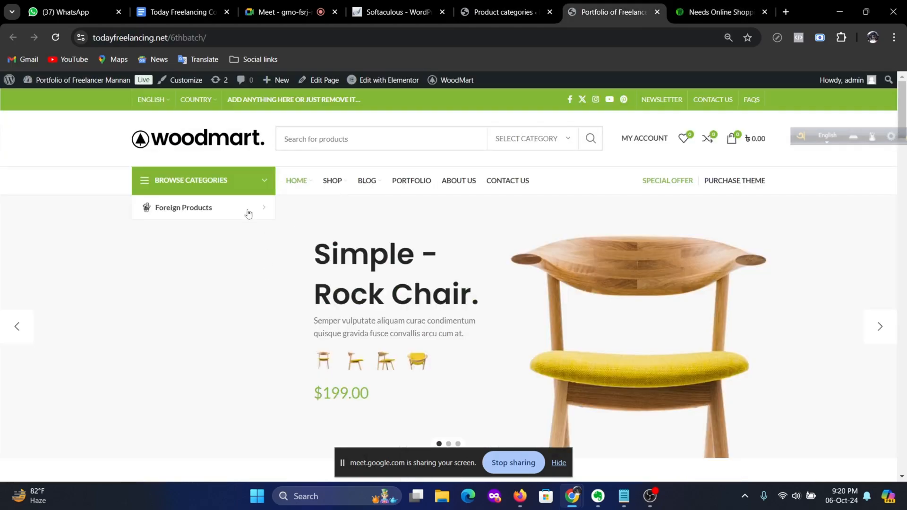
{"action": "left_click", "coordinate": [454, 11]}
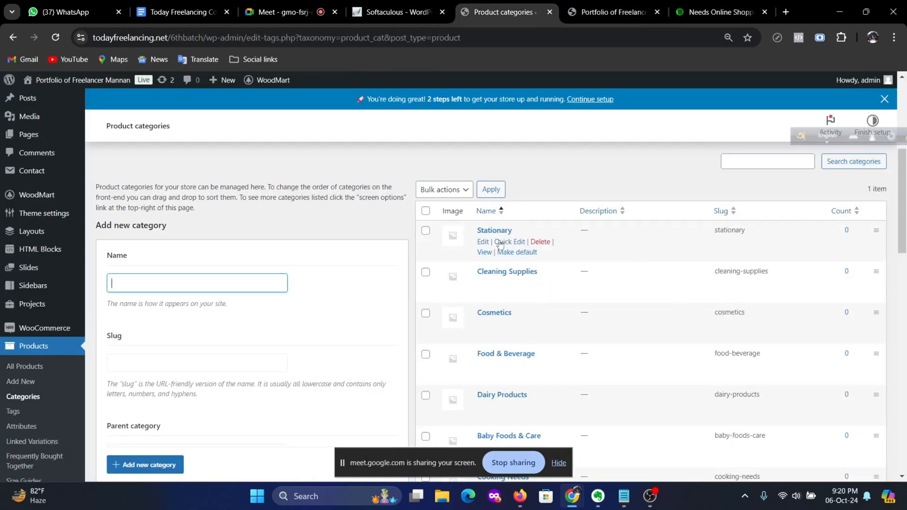
{"action": "scroll", "coordinate": [567, 360], "scroll_direction": "down", "scroll_amount": 7}
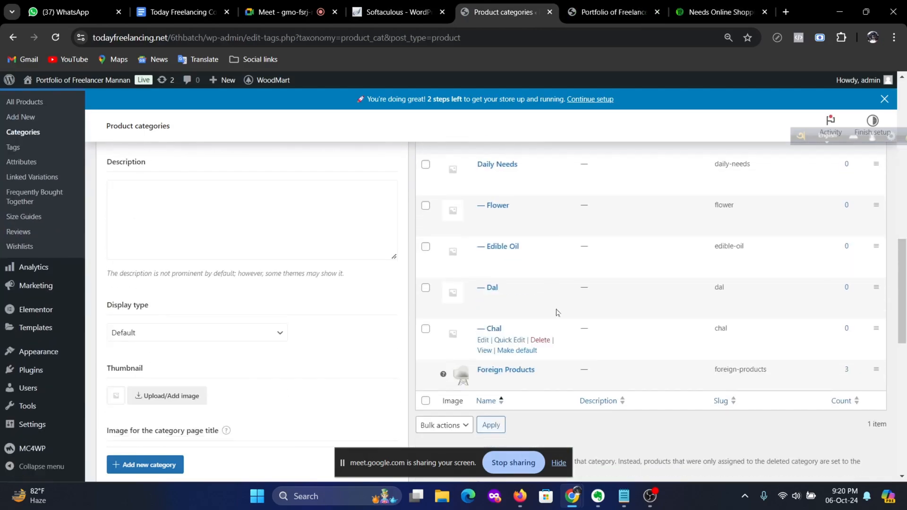
{"action": "left_click", "coordinate": [515, 216]}
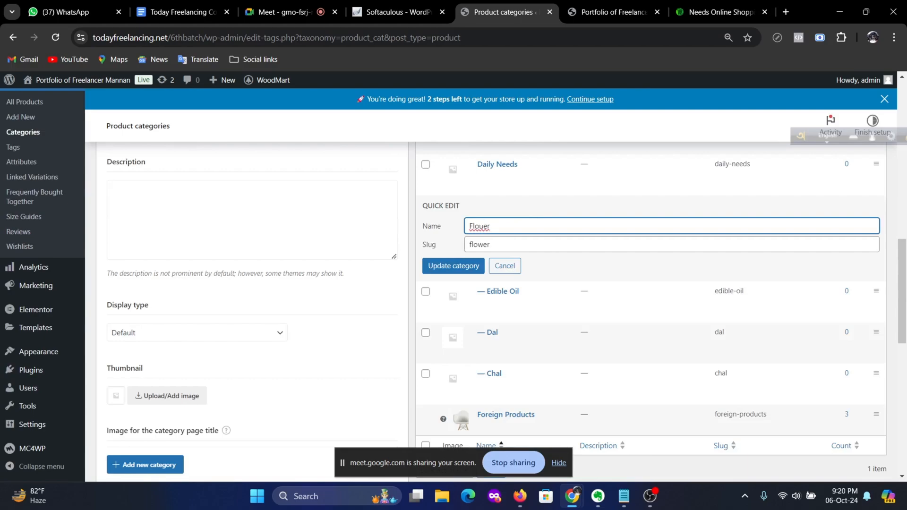
{"action": "left_click", "coordinate": [476, 244]}
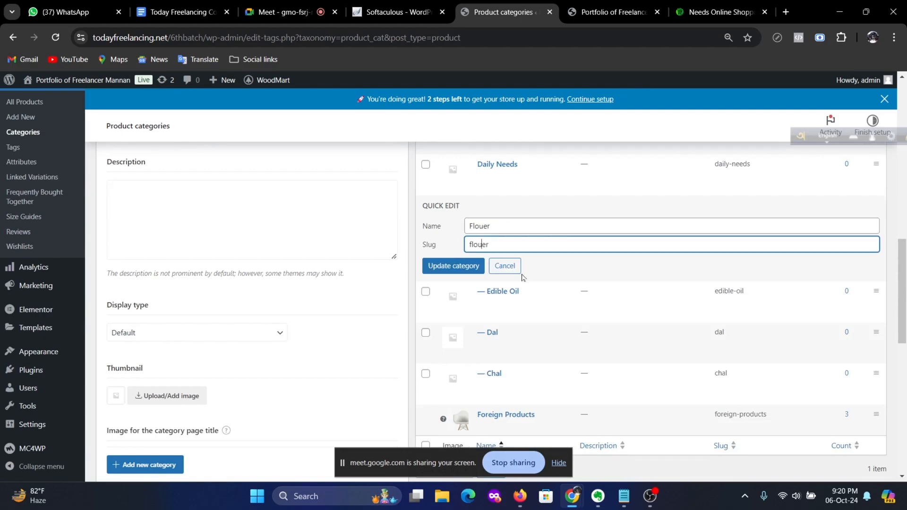
{"action": "left_click", "coordinate": [466, 265]}
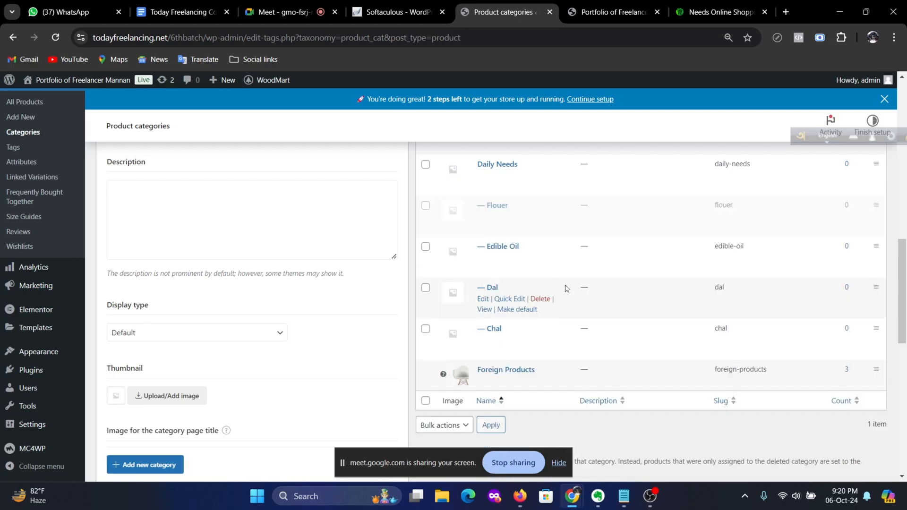
Step: Check the Daily Needs submenu on needs.com.bd and add Salt, Ghee and Butter Oil as subcategories of Daily Needs
{"action": "scroll", "coordinate": [427, 303], "scroll_direction": "up", "scroll_amount": 10}
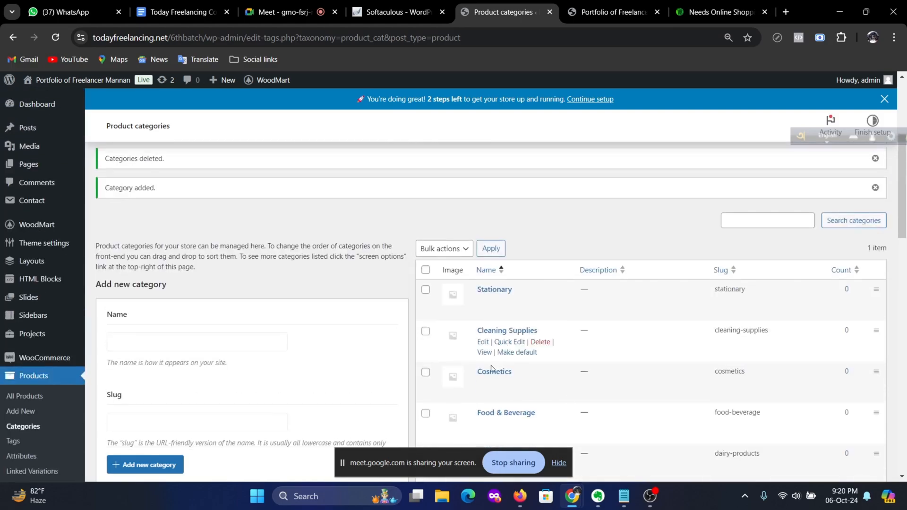
{"action": "left_click", "coordinate": [721, 12]}
{"action": "mouse_move", "coordinate": [189, 257]}
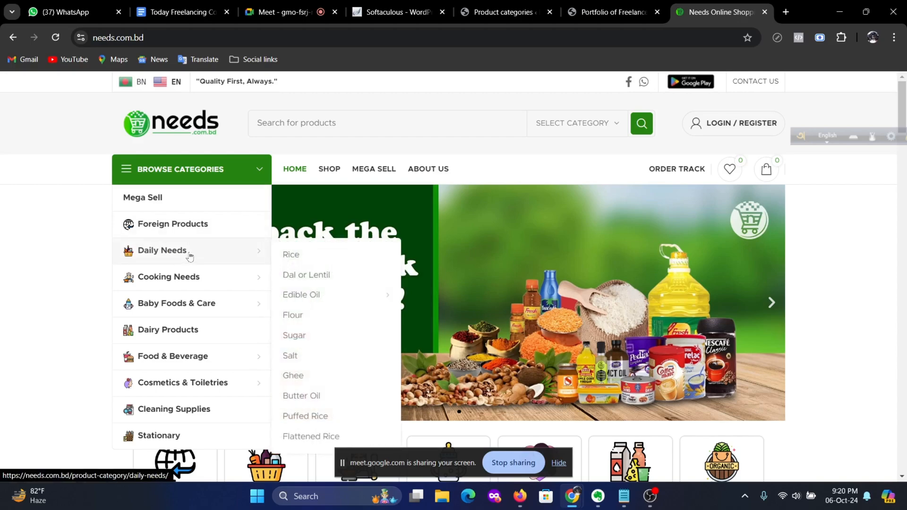
{"action": "left_click", "coordinate": [594, 11]}
{"action": "left_click", "coordinate": [496, 11]}
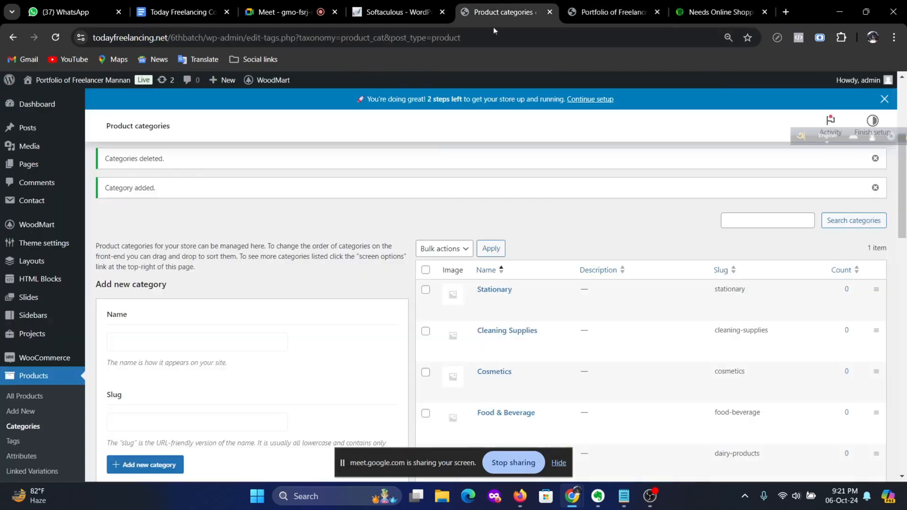
{"action": "left_click", "coordinate": [198, 342]}
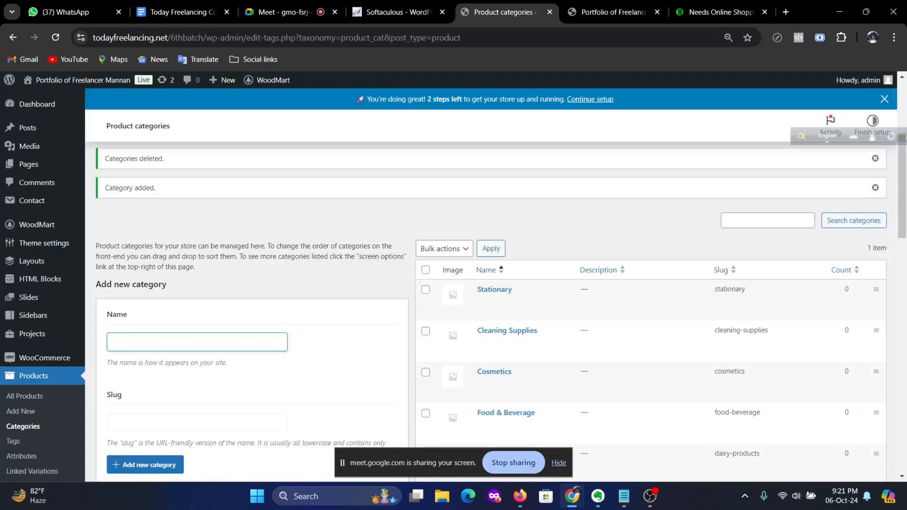
{"action": "type", "text": "Salt"}
Step: Look up the Cooking Needs submenu on needs.com.bd and set the new category's parent category to Cooking Needs
{"action": "left_click", "coordinate": [592, 18]}
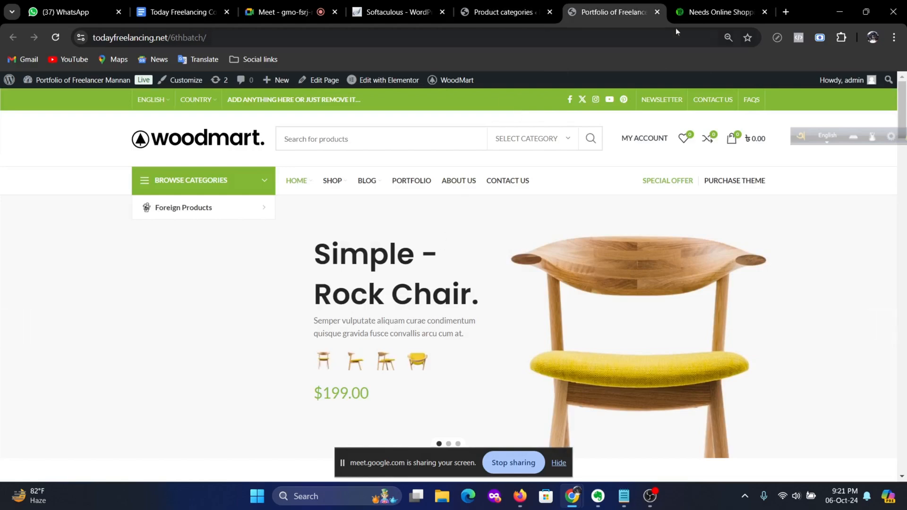
{"action": "left_click", "coordinate": [695, 13]}
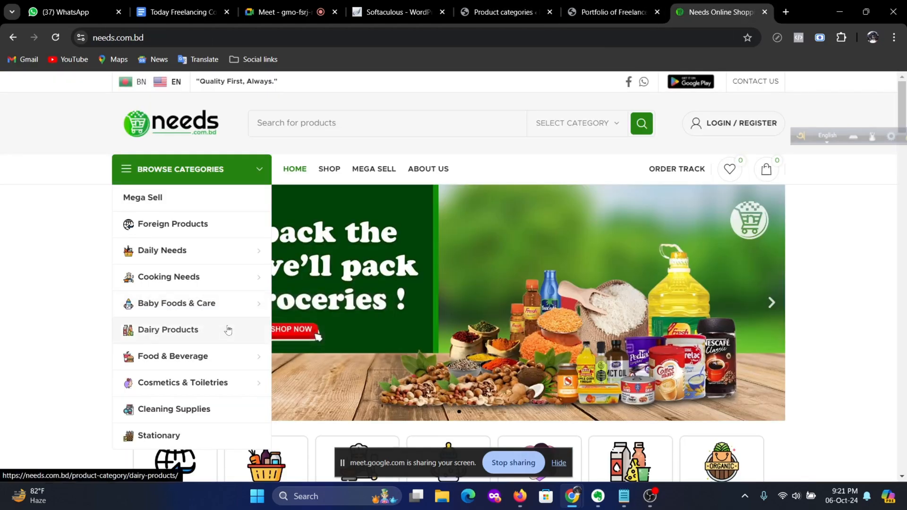
{"action": "scroll", "coordinate": [228, 330], "scroll_direction": "down", "scroll_amount": 1}
{"action": "mouse_move", "coordinate": [211, 217]}
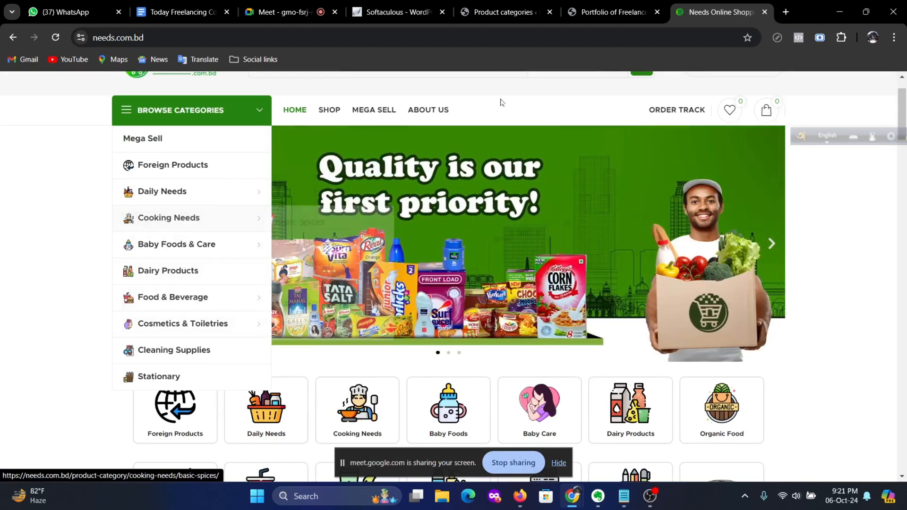
{"action": "left_click", "coordinate": [504, 9]}
{"action": "scroll", "coordinate": [265, 284], "scroll_direction": "down", "scroll_amount": 6}
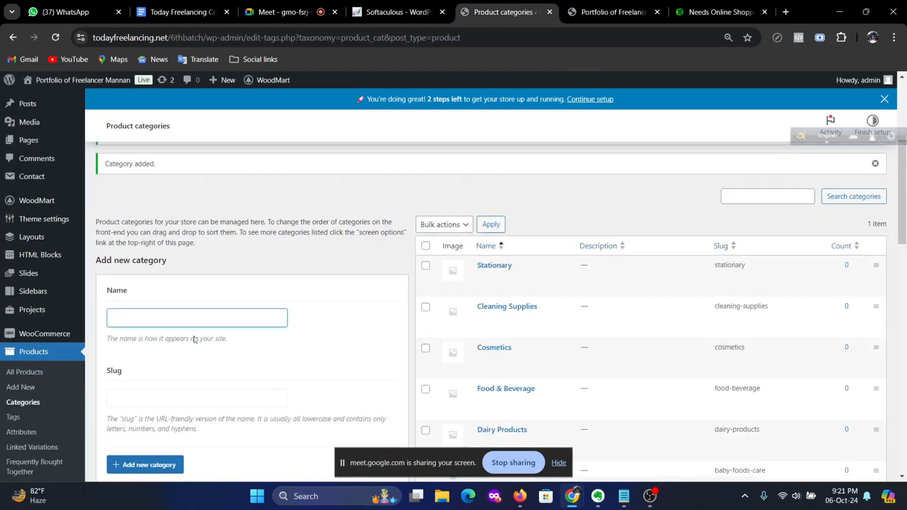
{"action": "left_click", "coordinate": [268, 221]}
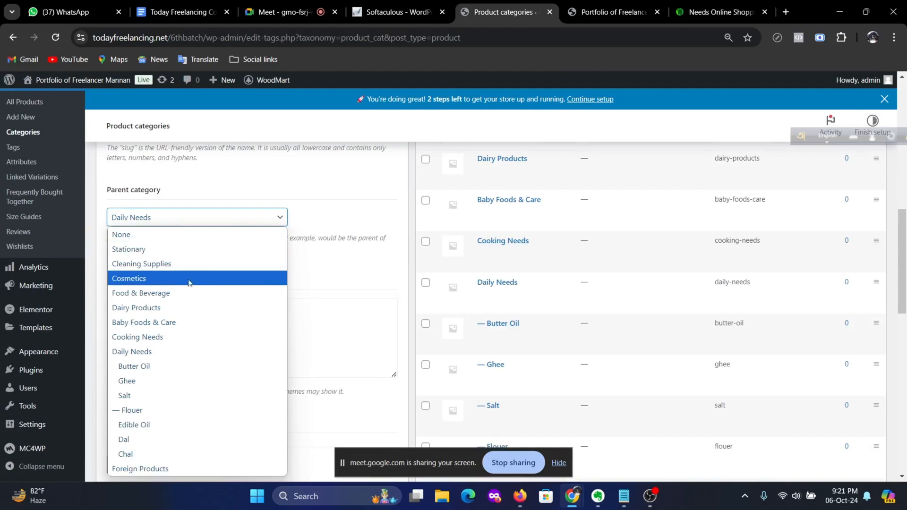
{"action": "left_click", "coordinate": [188, 337]}
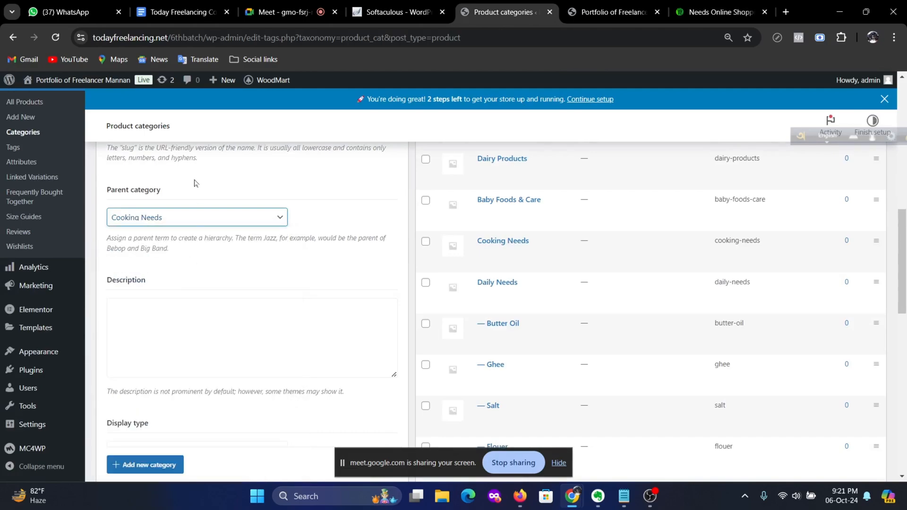
Step: Recheck the Cooking Needs submenu on needs.com.bd and add the subcategories Basic Spices and Ready Mix under Cooking Needs
{"action": "scroll", "coordinate": [193, 184], "scroll_direction": "up", "scroll_amount": 5}
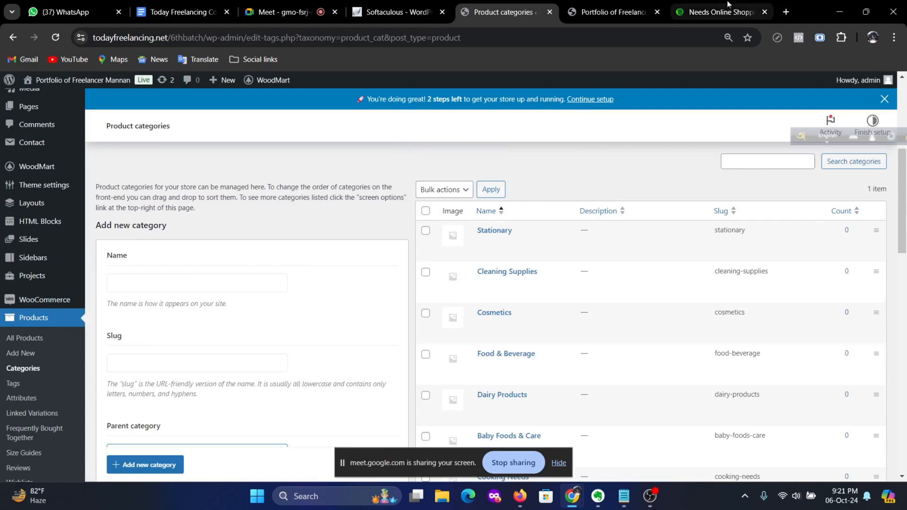
{"action": "left_click", "coordinate": [728, 5]}
{"action": "mouse_move", "coordinate": [179, 219]}
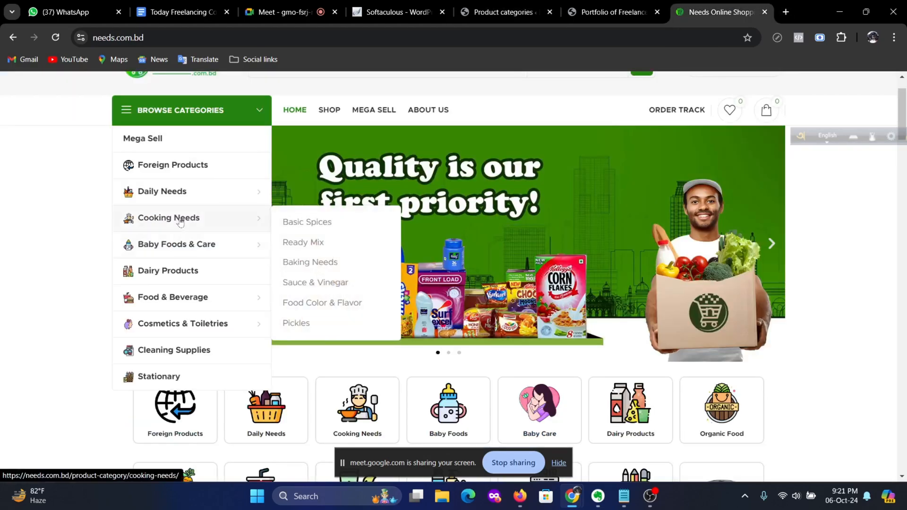
{"action": "key", "text": "ctrl+shift+Tab"}
{"action": "key", "text": "ctrl+shift+Tab"}
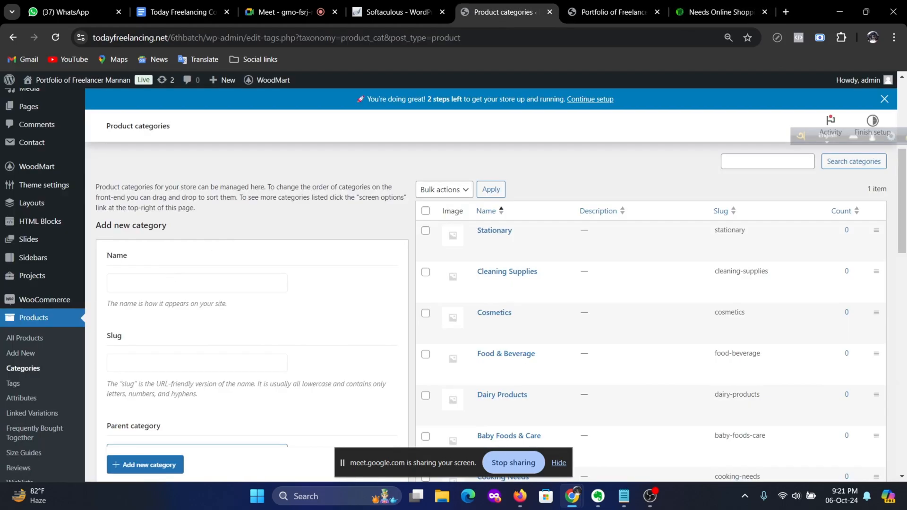
{"action": "left_click", "coordinate": [198, 283]}
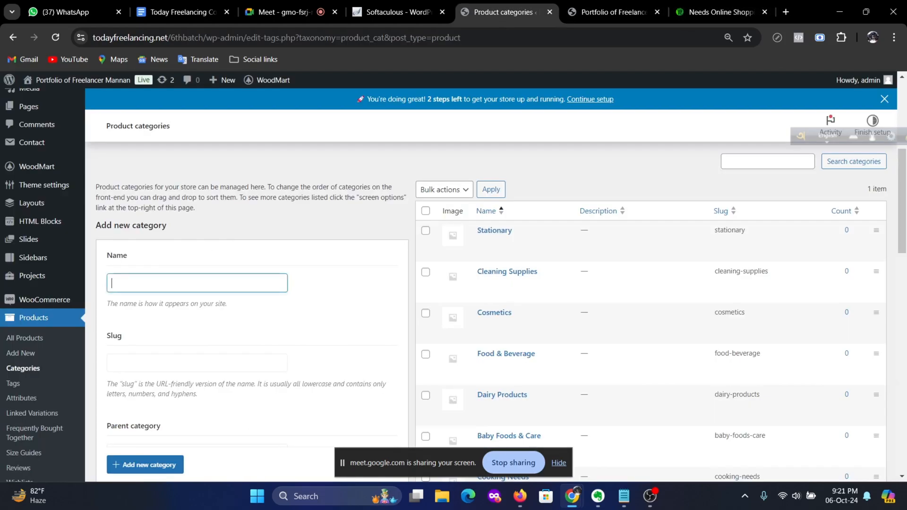
{"action": "type", "text": "B"}
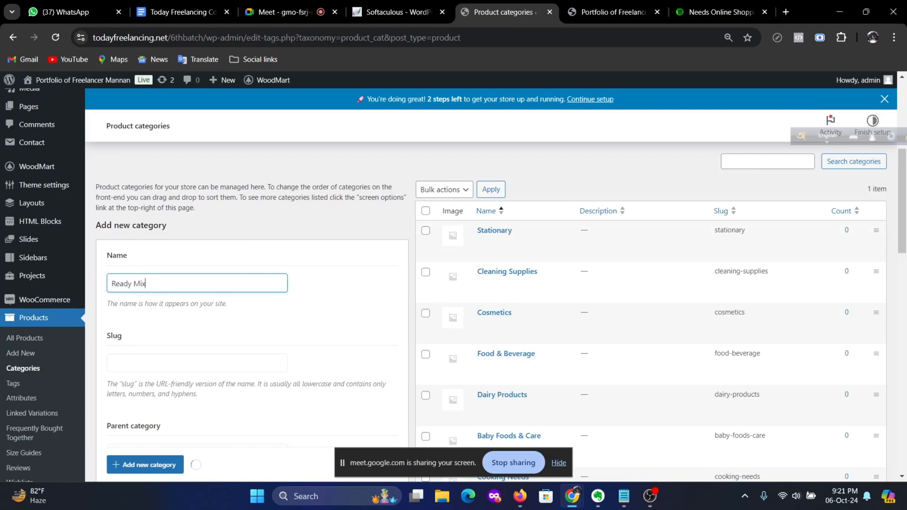
Step: Consult the Cooking Needs submenu on needs.com.bd again and add a Backing Needs subcategory under Cooking Needs
{"action": "left_click", "coordinate": [719, 12]}
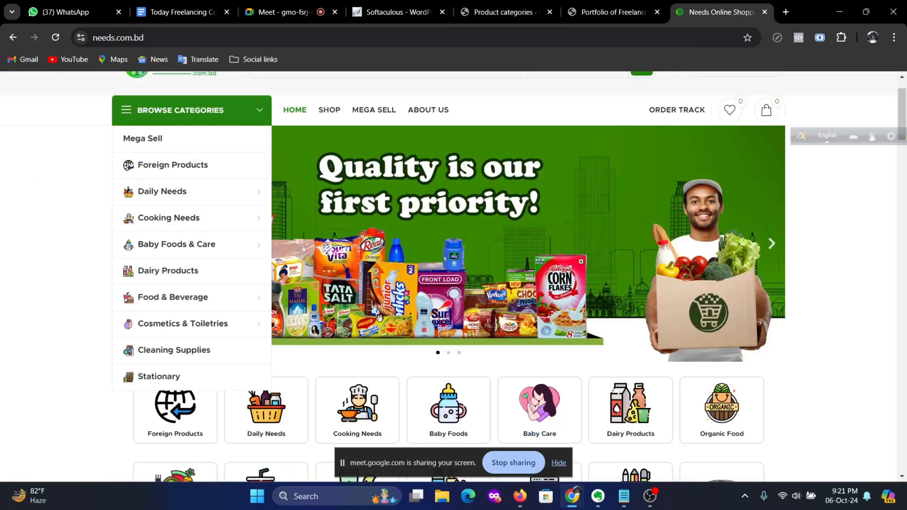
{"action": "mouse_move", "coordinate": [178, 209]}
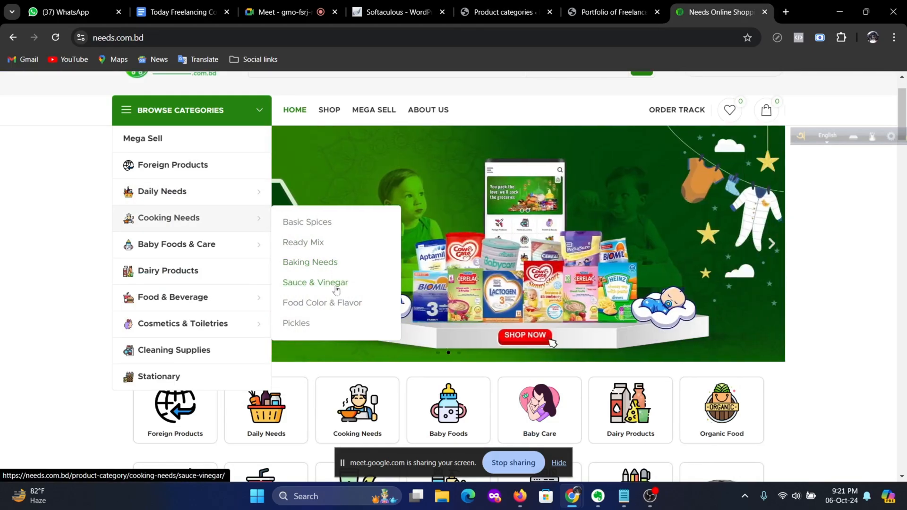
{"action": "left_click", "coordinate": [498, 12]}
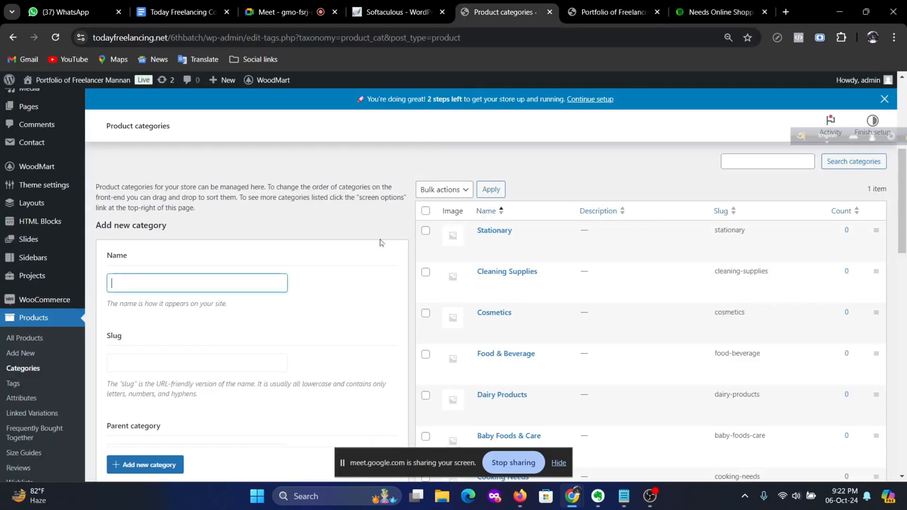
{"action": "type", "text": "Back"}
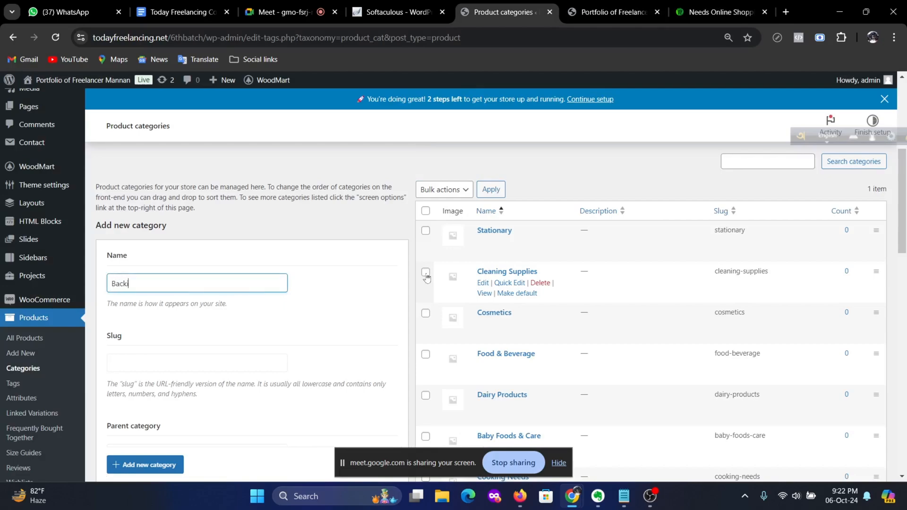
{"action": "type", "text": "ing Ne"}
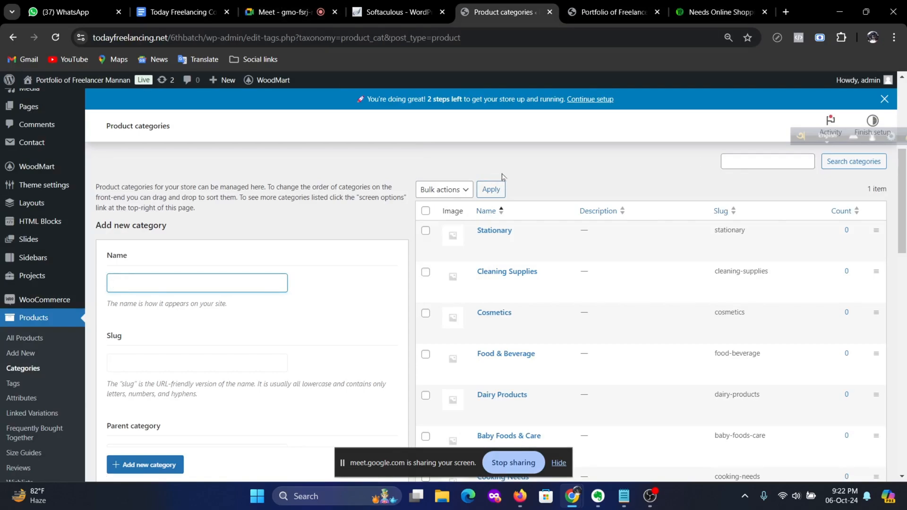
Step: Look over the category menu on needs.com.bd and review the store's product category list with its subcategories
{"action": "left_click", "coordinate": [697, 8]}
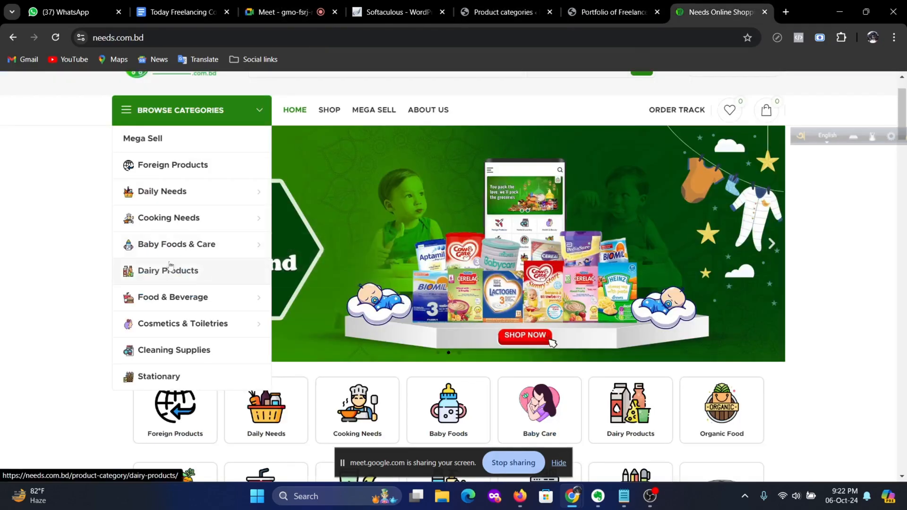
{"action": "mouse_move", "coordinate": [190, 257]}
{"action": "mouse_move", "coordinate": [322, 259]}
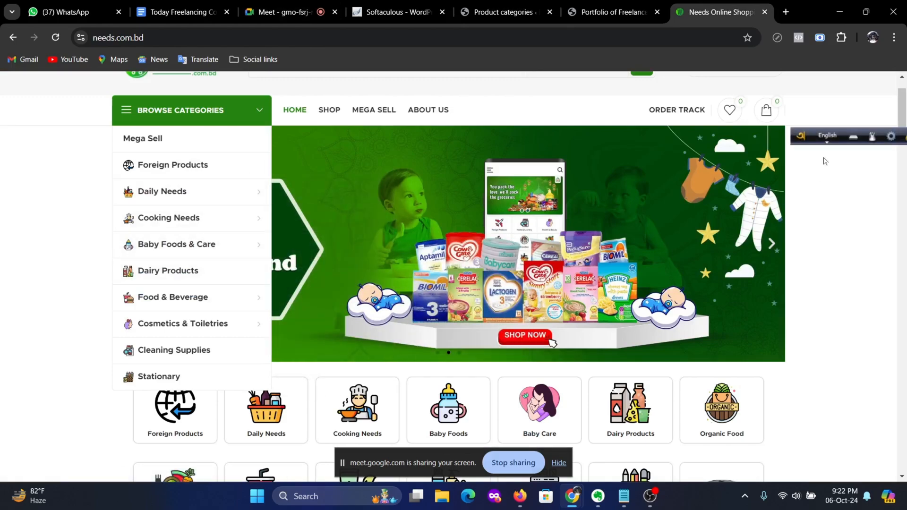
{"action": "left_click", "coordinate": [506, 10]}
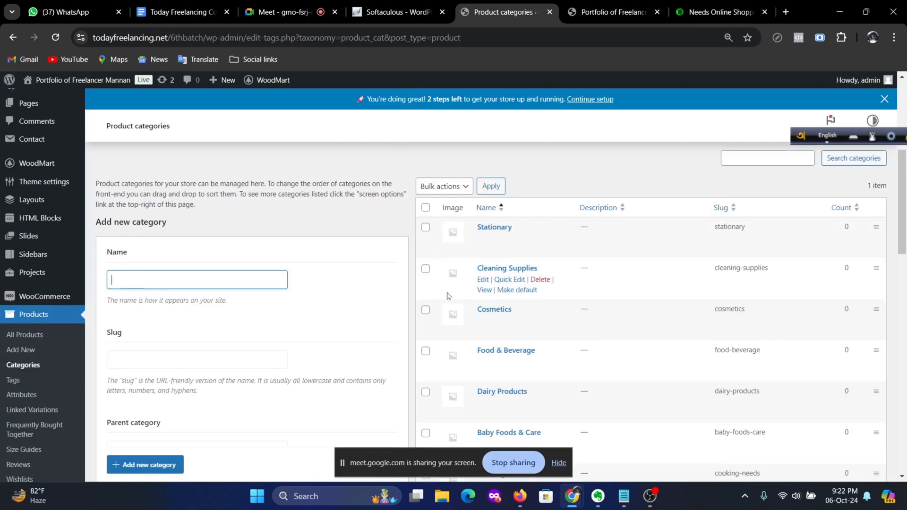
{"action": "scroll", "coordinate": [472, 295], "scroll_direction": "down", "scroll_amount": 5}
{"action": "scroll", "coordinate": [495, 295], "scroll_direction": "up", "scroll_amount": 6}
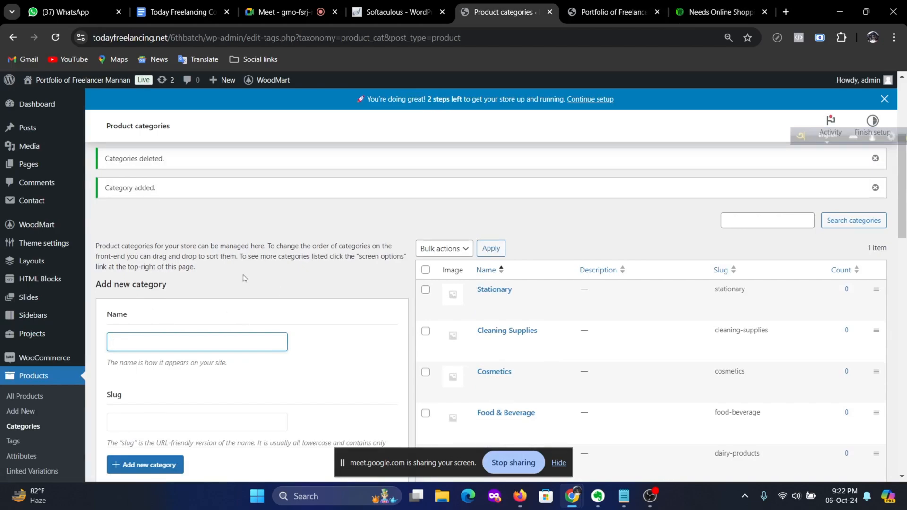
{"action": "scroll", "coordinate": [540, 290], "scroll_direction": "down", "scroll_amount": 3}
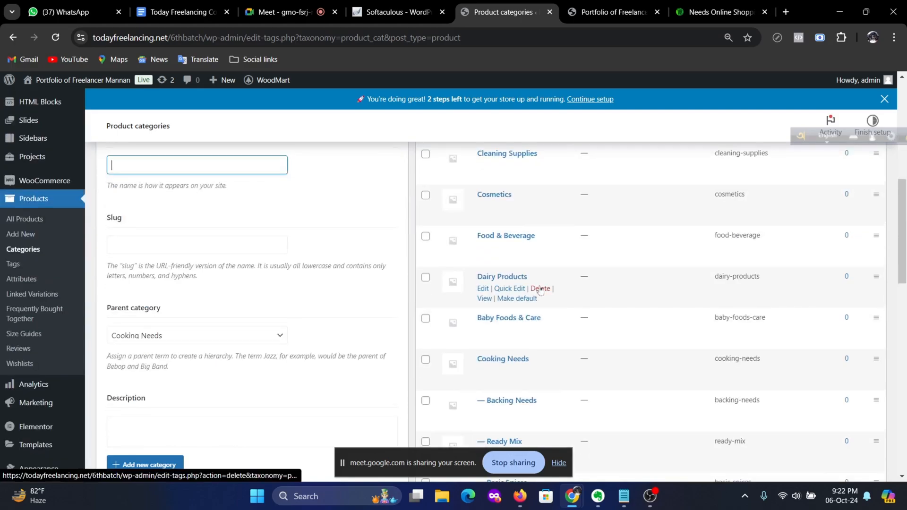
{"action": "scroll", "coordinate": [540, 290], "scroll_direction": "down", "scroll_amount": 3}
{"action": "scroll", "coordinate": [112, 271], "scroll_direction": "up", "scroll_amount": 9}
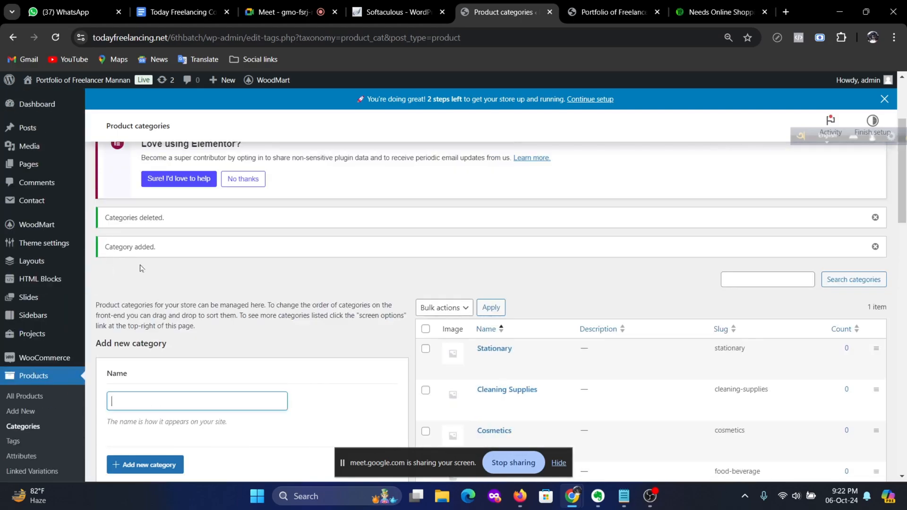
{"action": "scroll", "coordinate": [523, 290], "scroll_direction": "down", "scroll_amount": 3}
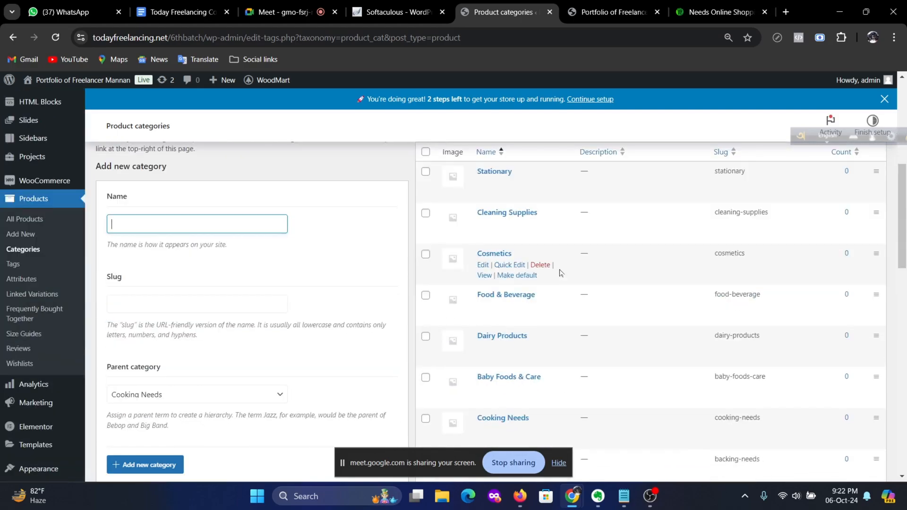
{"action": "scroll", "coordinate": [67, 407], "scroll_direction": "down", "scroll_amount": 2}
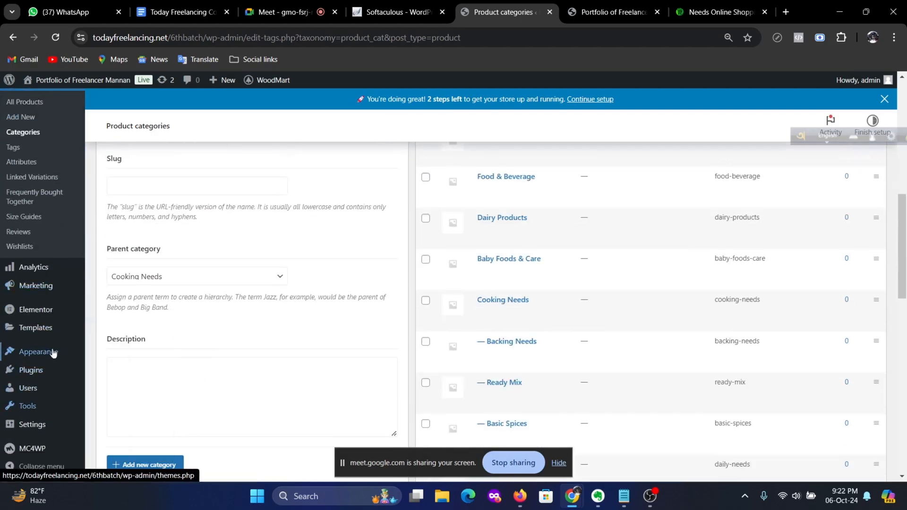
Step: Open the site's menu management page and review the editable menus and the item types available for the Categories menu
{"action": "mouse_move", "coordinate": [48, 348]}
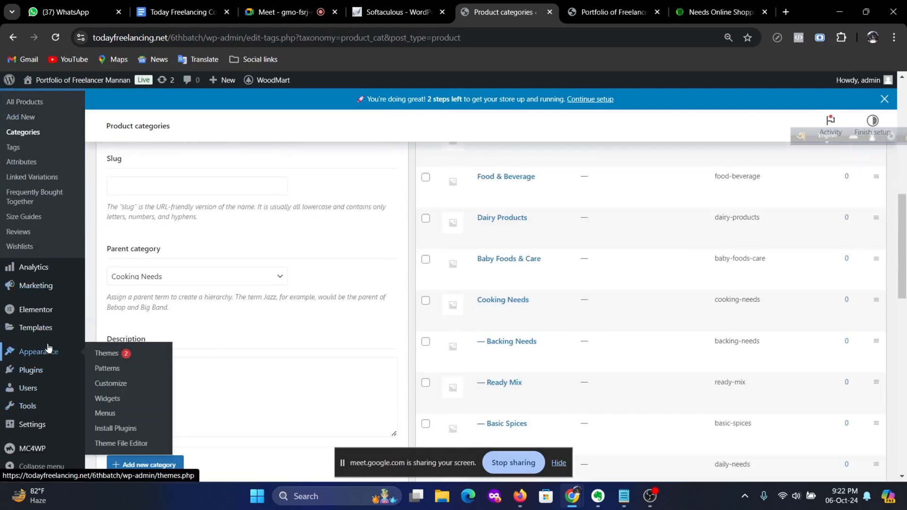
{"action": "left_click", "coordinate": [102, 413]}
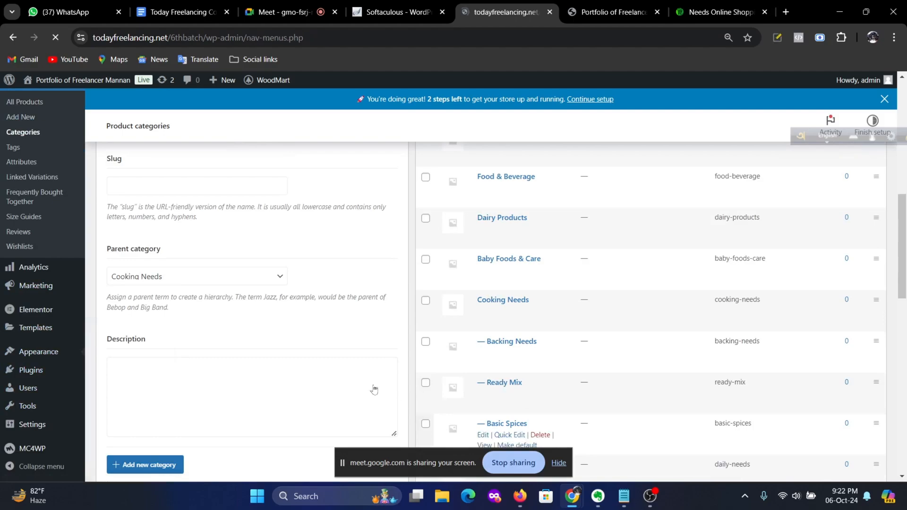
{"action": "scroll", "coordinate": [496, 277], "scroll_direction": "down", "scroll_amount": 3}
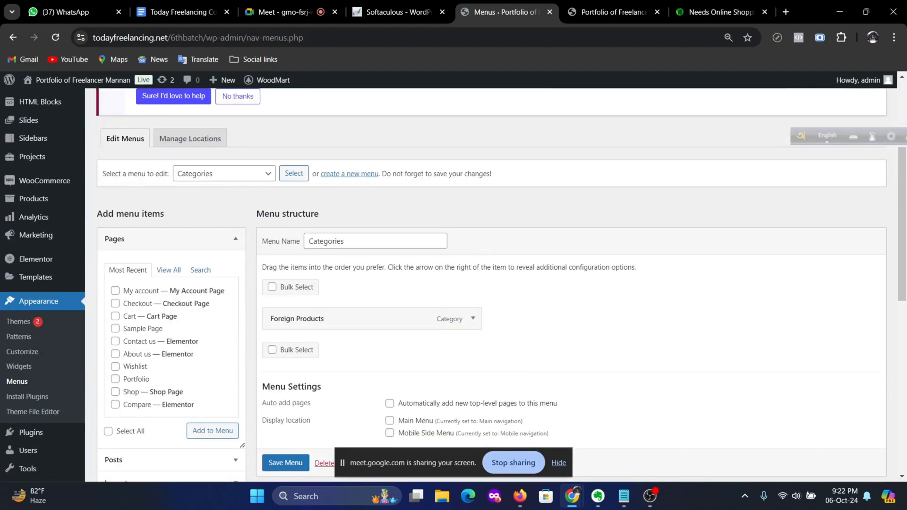
{"action": "left_click", "coordinate": [267, 175]}
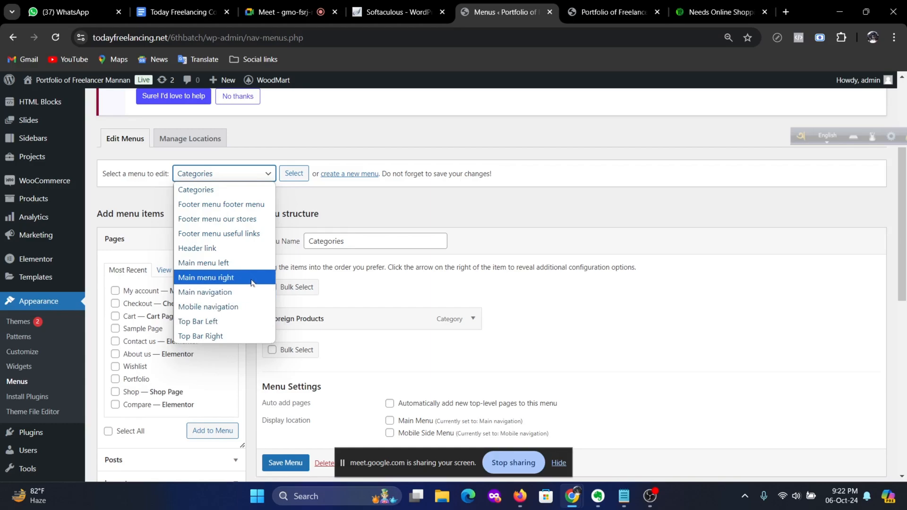
{"action": "left_click", "coordinate": [706, 227]}
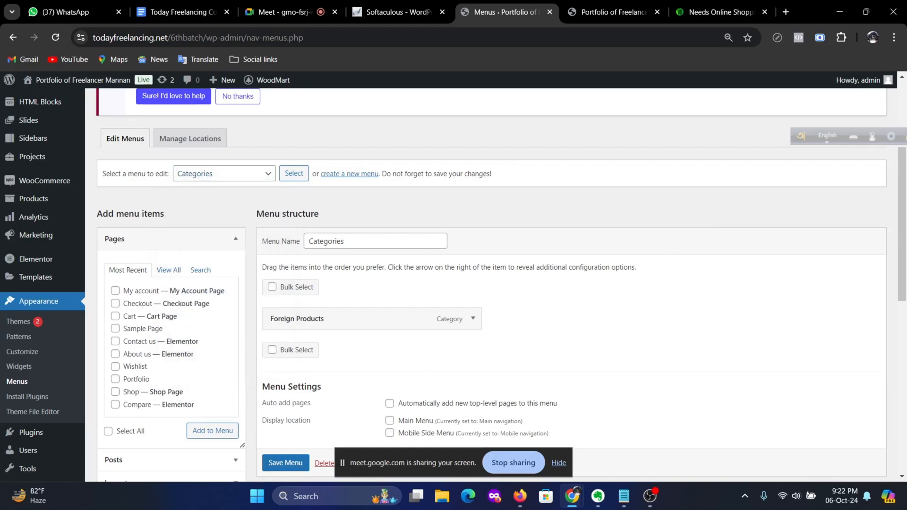
{"action": "scroll", "coordinate": [250, 265], "scroll_direction": "up", "scroll_amount": 2}
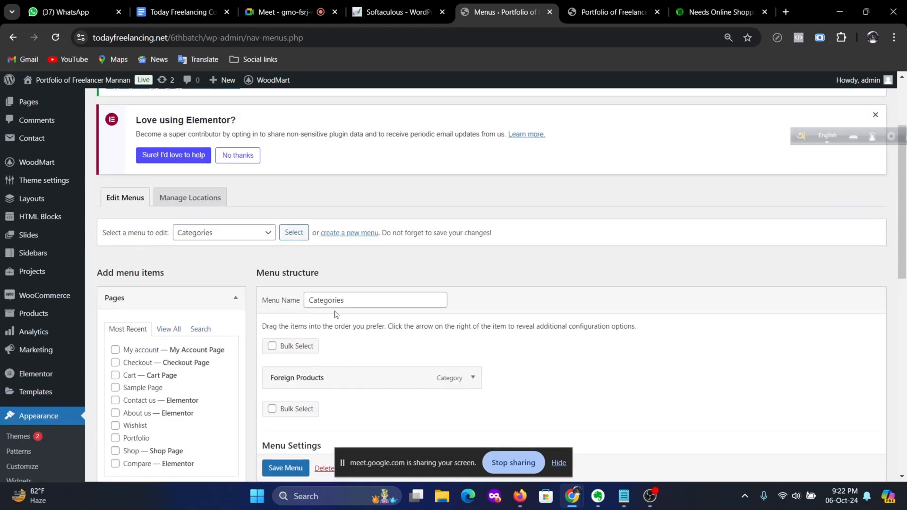
{"action": "scroll", "coordinate": [619, 291], "scroll_direction": "down", "scroll_amount": 3}
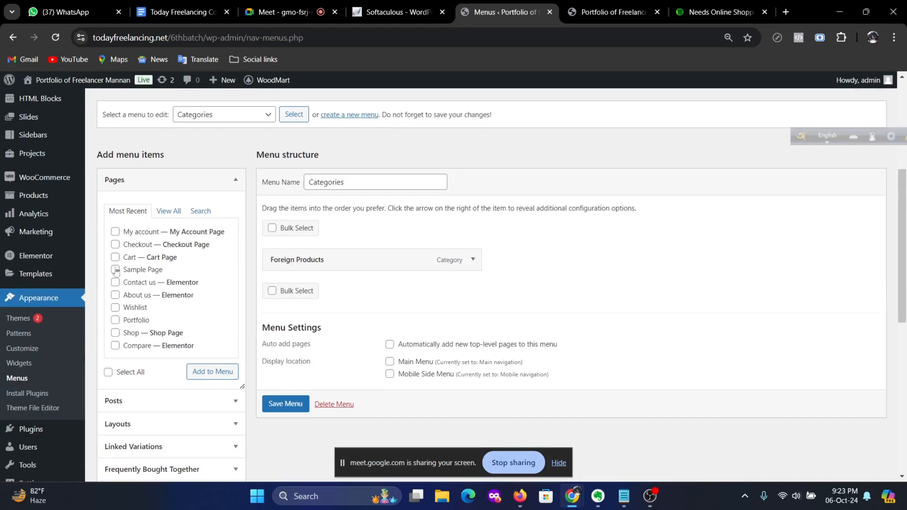
{"action": "scroll", "coordinate": [226, 269], "scroll_direction": "down", "scroll_amount": 4}
{"action": "scroll", "coordinate": [231, 272], "scroll_direction": "down", "scroll_amount": 3}
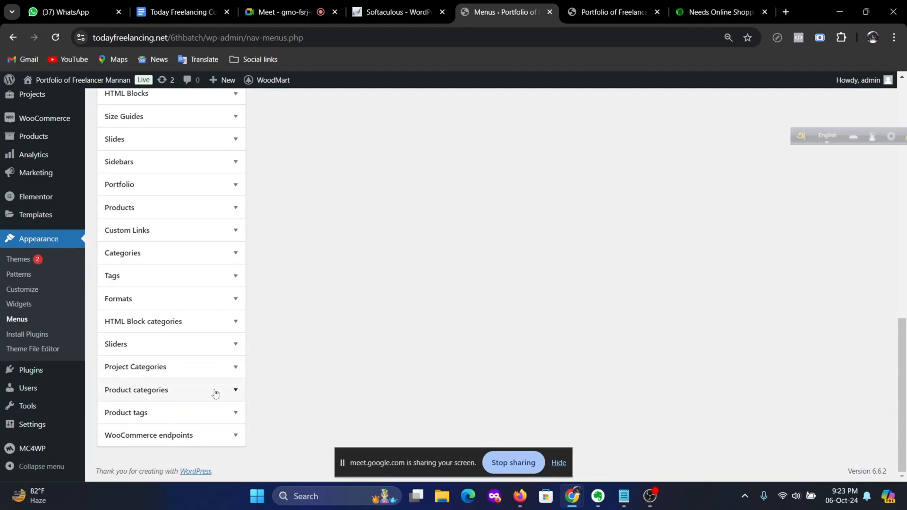
{"action": "scroll", "coordinate": [490, 312], "scroll_direction": "up", "scroll_amount": 15}
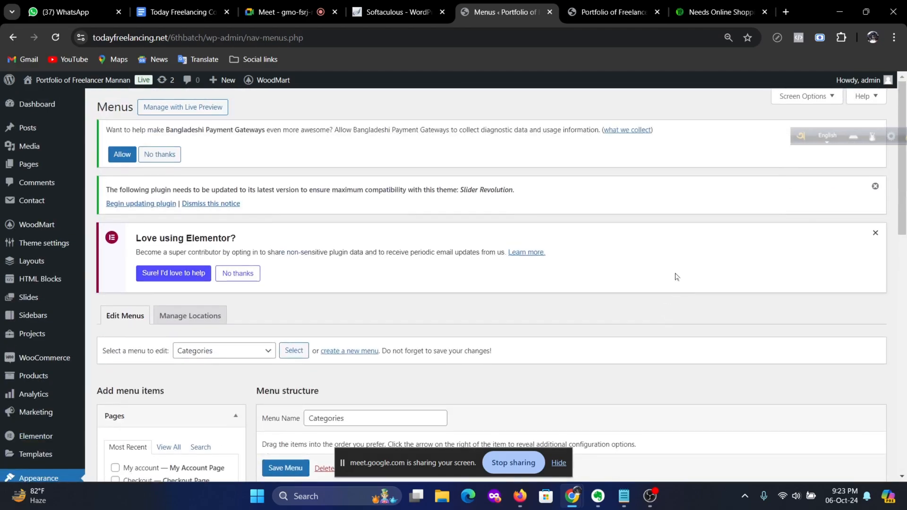
Step: Hide the Product categories box through the screen options and check the list of addable menu item types
{"action": "left_click", "coordinate": [813, 97]}
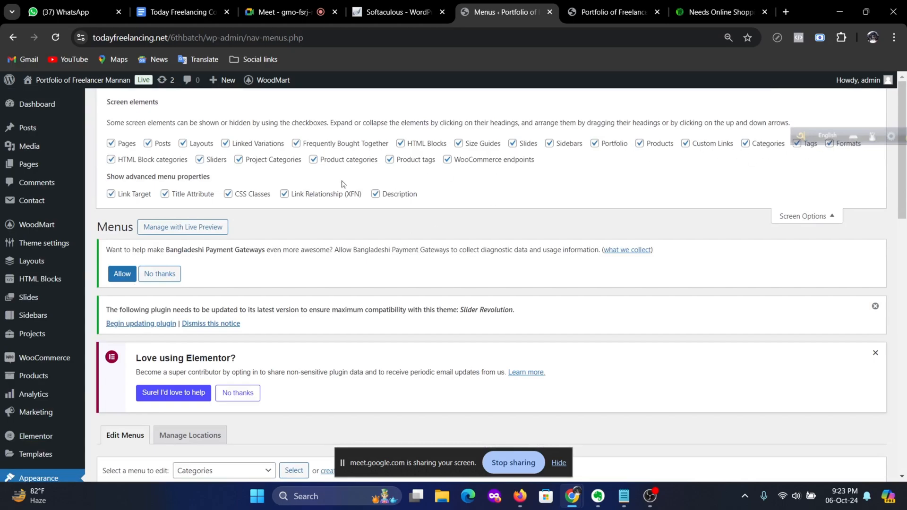
{"action": "scroll", "coordinate": [348, 190], "scroll_direction": "down", "scroll_amount": 15}
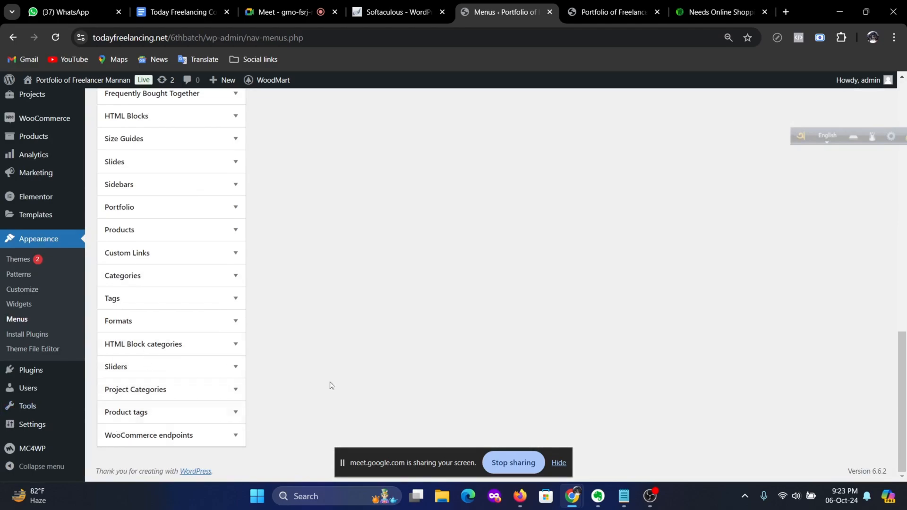
{"action": "scroll", "coordinate": [283, 367], "scroll_direction": "up", "scroll_amount": 4}
{"action": "scroll", "coordinate": [192, 361], "scroll_direction": "down", "scroll_amount": 4}
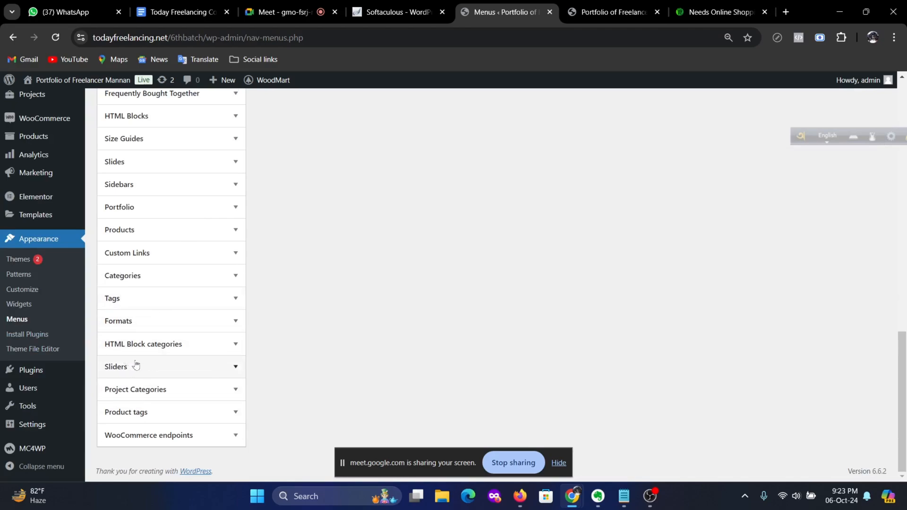
{"action": "scroll", "coordinate": [323, 323], "scroll_direction": "up", "scroll_amount": 15}
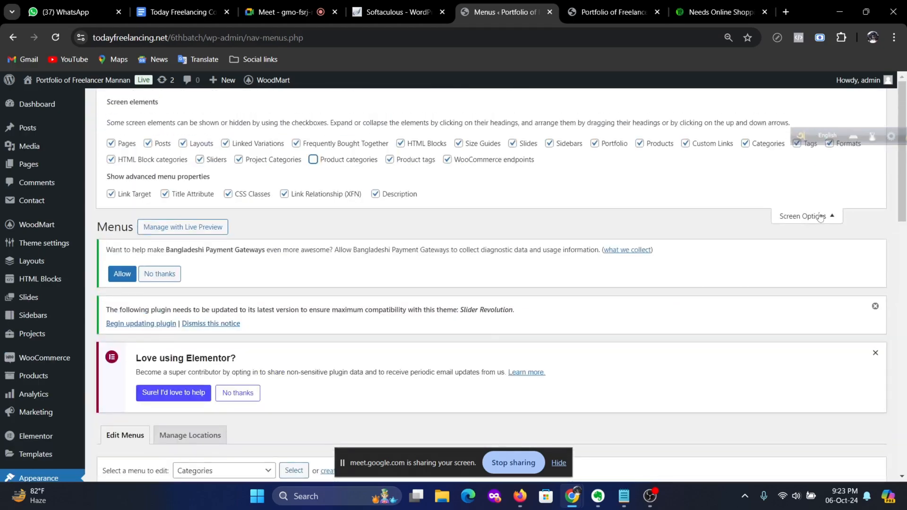
{"action": "left_click", "coordinate": [821, 216]}
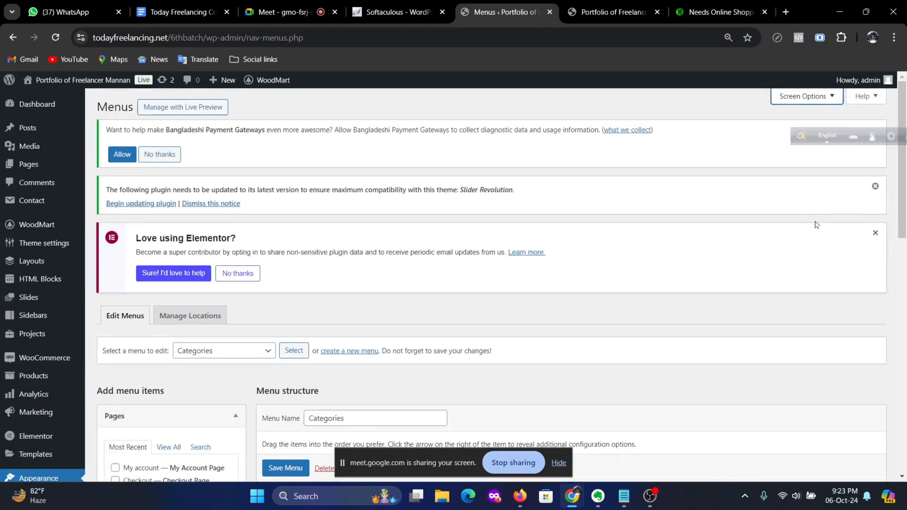
Step: Enable the Product categories box again in the screen options and expand it to list all product categories
{"action": "left_click", "coordinate": [835, 100]}
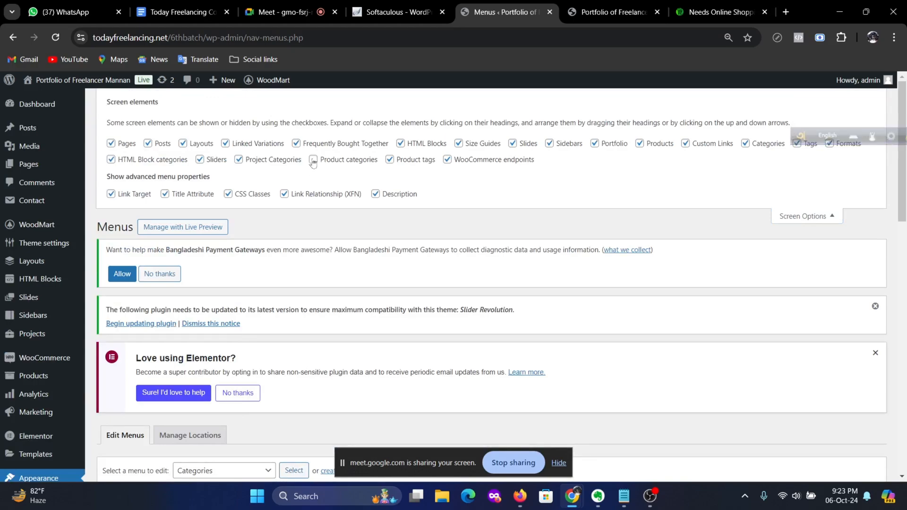
{"action": "scroll", "coordinate": [238, 335], "scroll_direction": "down", "scroll_amount": 15}
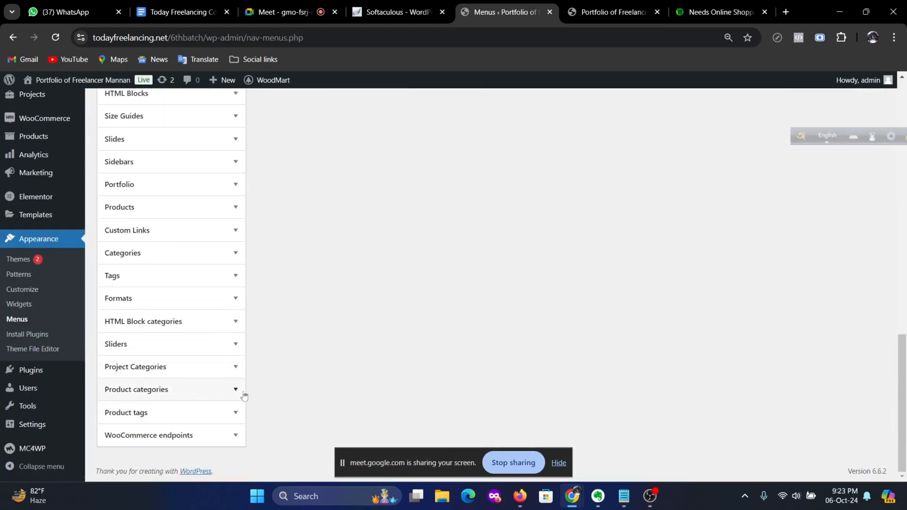
{"action": "left_click", "coordinate": [243, 395]}
{"action": "scroll", "coordinate": [218, 308], "scroll_direction": "down", "scroll_amount": 4}
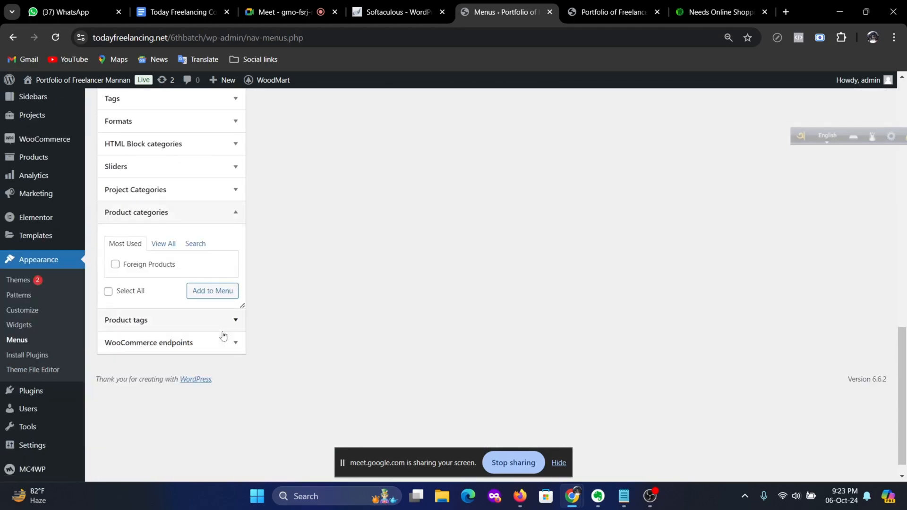
{"action": "left_click", "coordinate": [166, 245]}
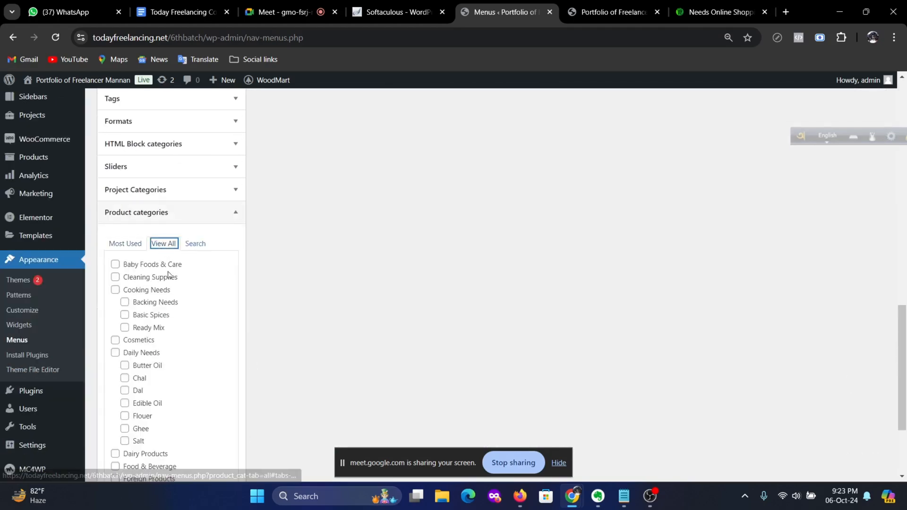
{"action": "scroll", "coordinate": [158, 302], "scroll_direction": "down", "scroll_amount": 3}
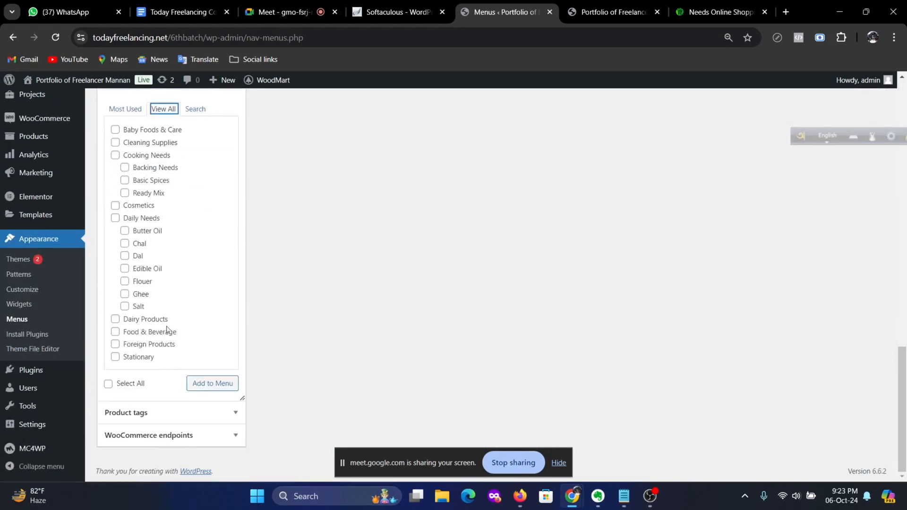
Step: Select all product categories and subcategories and add them to the Categories menu
{"action": "scroll", "coordinate": [154, 248], "scroll_direction": "up", "scroll_amount": 3}
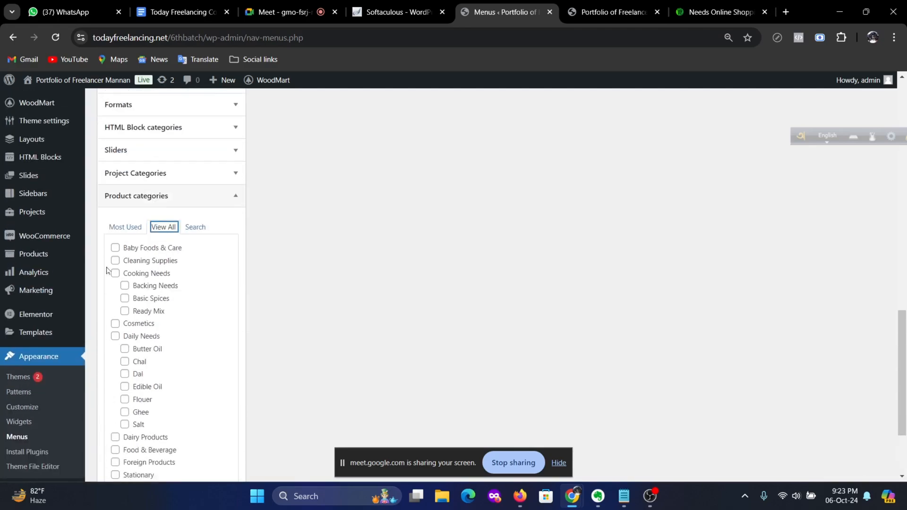
{"action": "left_click", "coordinate": [115, 248]}
{"action": "left_click", "coordinate": [125, 311]}
{"action": "scroll", "coordinate": [158, 310], "scroll_direction": "down", "scroll_amount": 3}
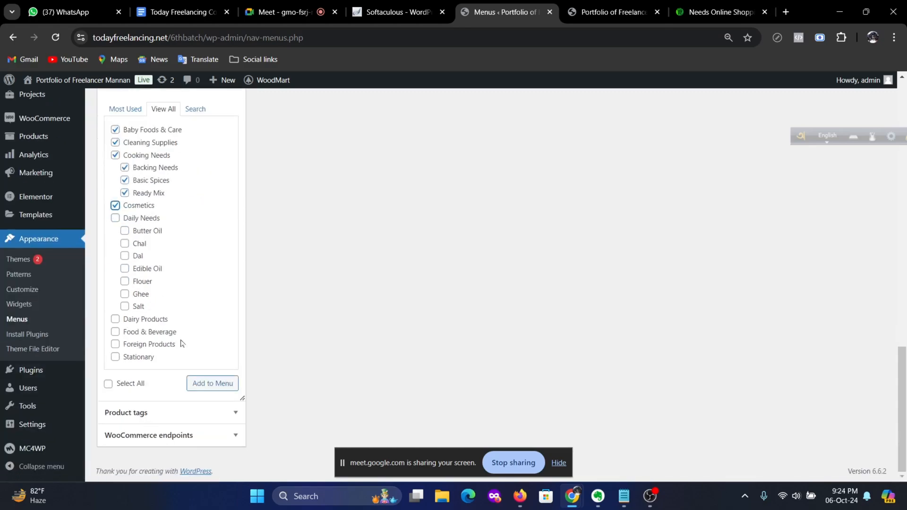
{"action": "left_click", "coordinate": [108, 384]}
{"action": "scroll", "coordinate": [203, 294], "scroll_direction": "up", "scroll_amount": 3}
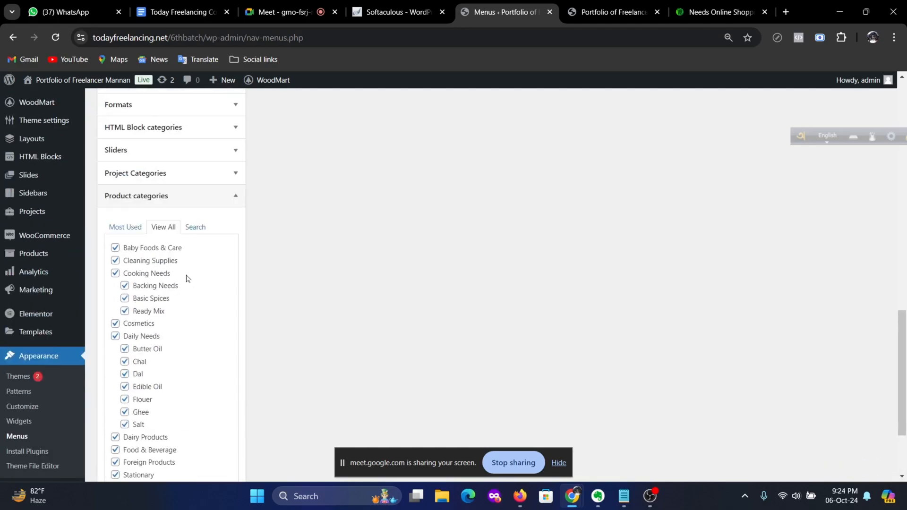
{"action": "scroll", "coordinate": [176, 295], "scroll_direction": "down", "scroll_amount": 3}
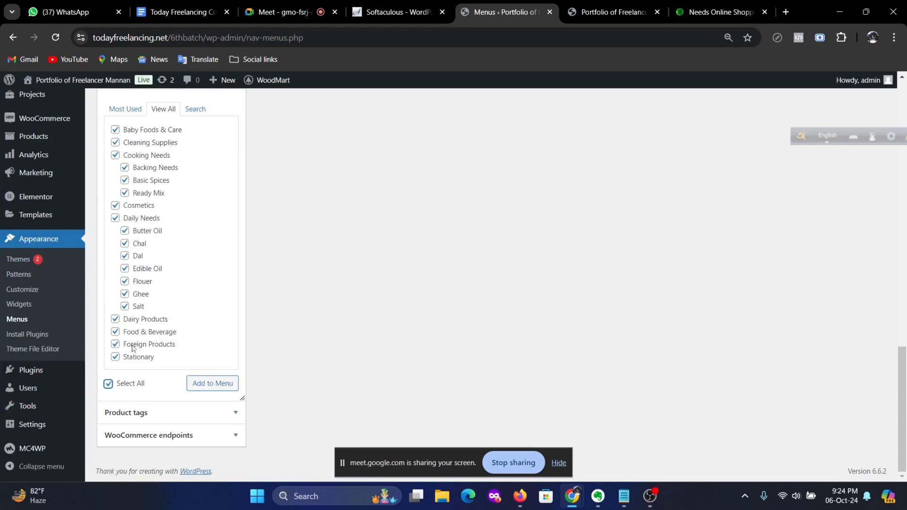
{"action": "left_click", "coordinate": [217, 391]}
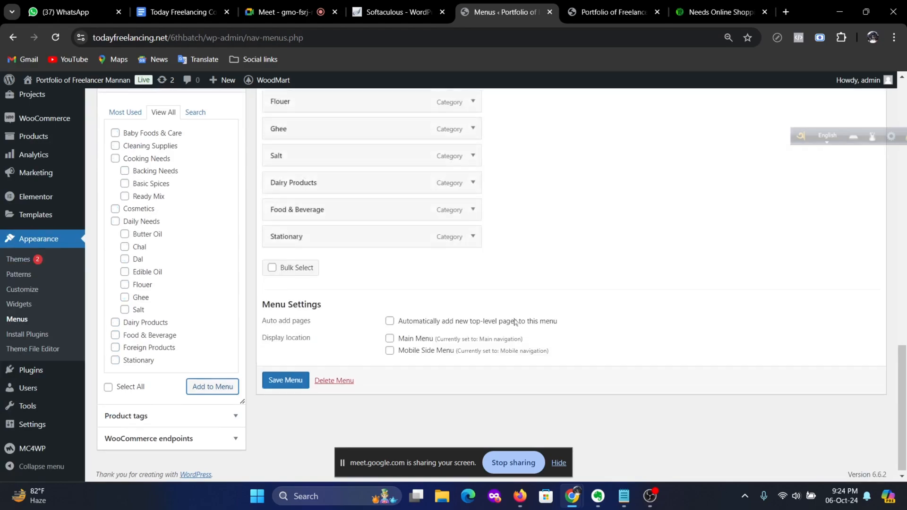
Step: Nest Butter Oil, Chal, Dal, Edible Oil, Flouer, Ghee and Salt as sub items under Daily Needs in the Categories menu
{"action": "scroll", "coordinate": [508, 317], "scroll_direction": "up", "scroll_amount": 10}
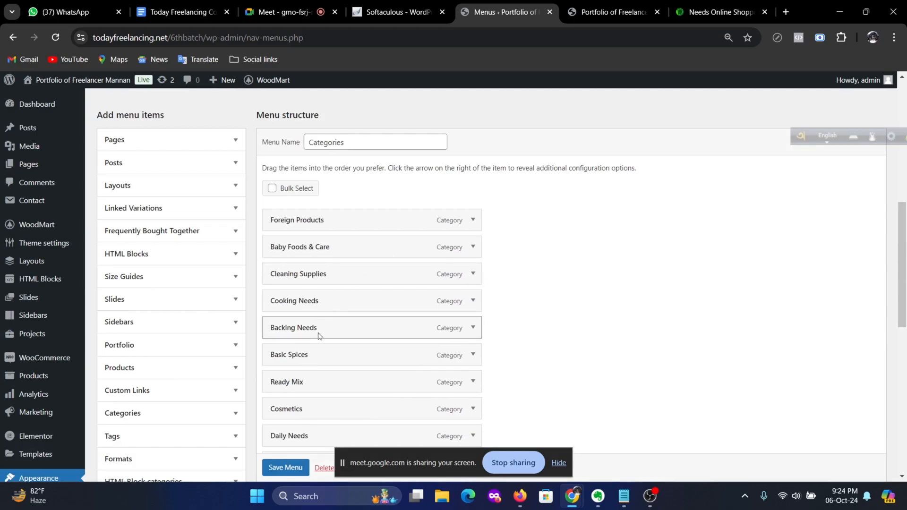
{"action": "scroll", "coordinate": [335, 317], "scroll_direction": "down", "scroll_amount": 3}
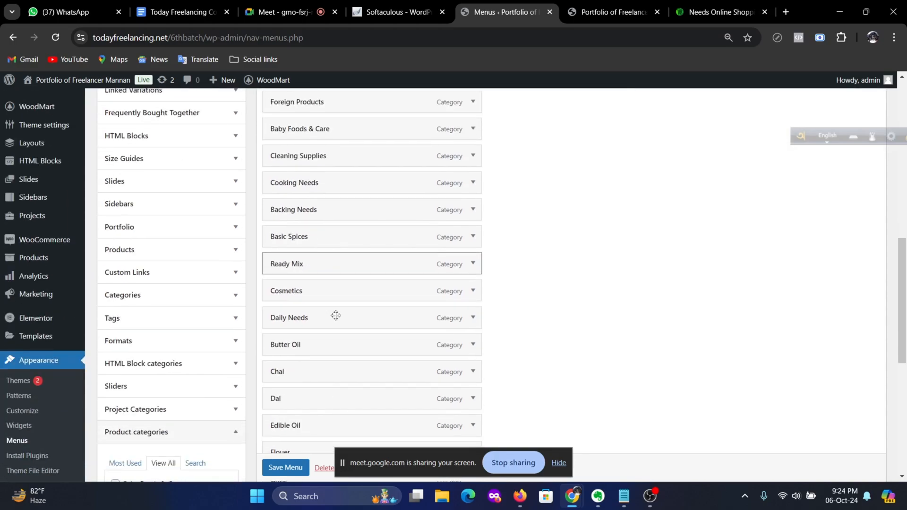
{"action": "scroll", "coordinate": [336, 319], "scroll_direction": "down", "scroll_amount": 1}
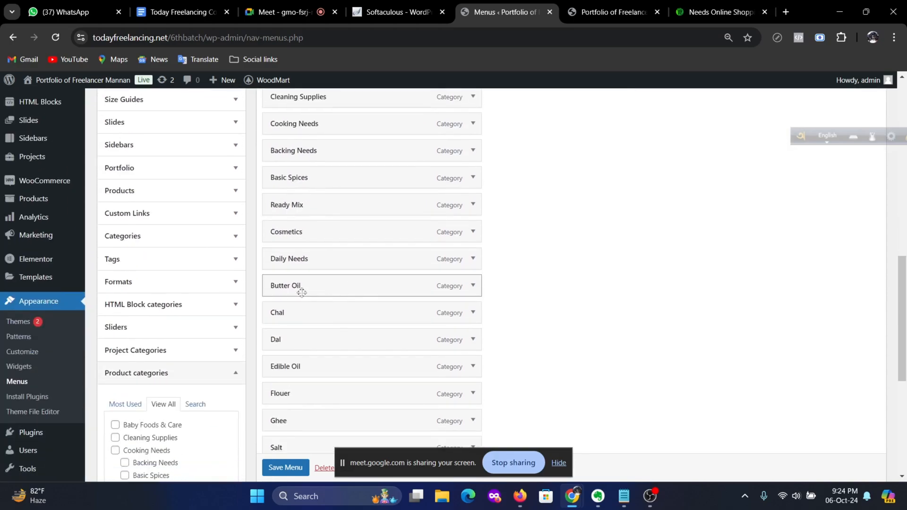
{"action": "mouse_move", "coordinate": [301, 293]}
{"action": "left_mouse_down"}
{"action": "mouse_move", "coordinate": [338, 289]}
{"action": "mouse_move", "coordinate": [317, 288]}
{"action": "left_mouse_up"}
{"action": "left_click_drag", "start_coordinate": [312, 321], "coordinate": [330, 329]}
{"action": "left_click_drag", "start_coordinate": [326, 336], "coordinate": [337, 330]}
{"action": "left_click_drag", "start_coordinate": [348, 373], "coordinate": [346, 395]}
{"action": "scroll", "coordinate": [437, 319], "scroll_direction": "down", "scroll_amount": 1}
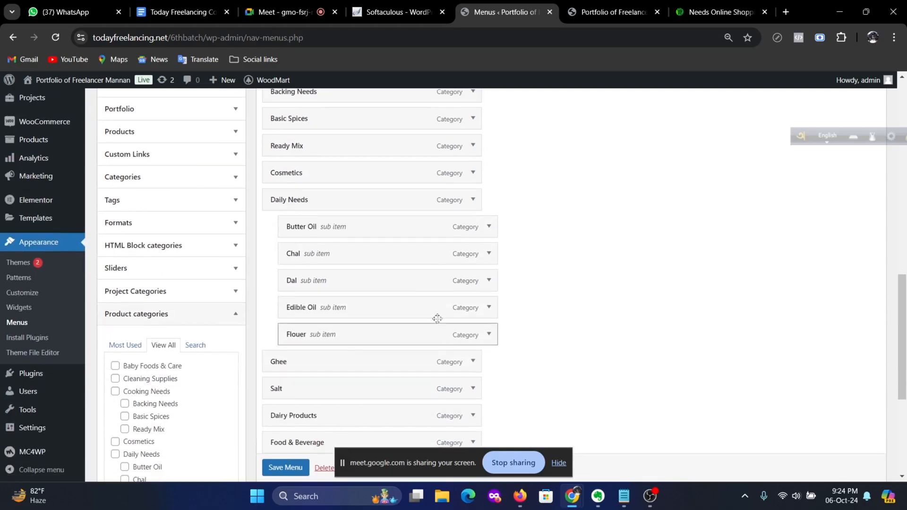
{"action": "scroll", "coordinate": [336, 298], "scroll_direction": "down", "scroll_amount": 3}
{"action": "left_click_drag", "start_coordinate": [318, 193], "coordinate": [331, 219]}
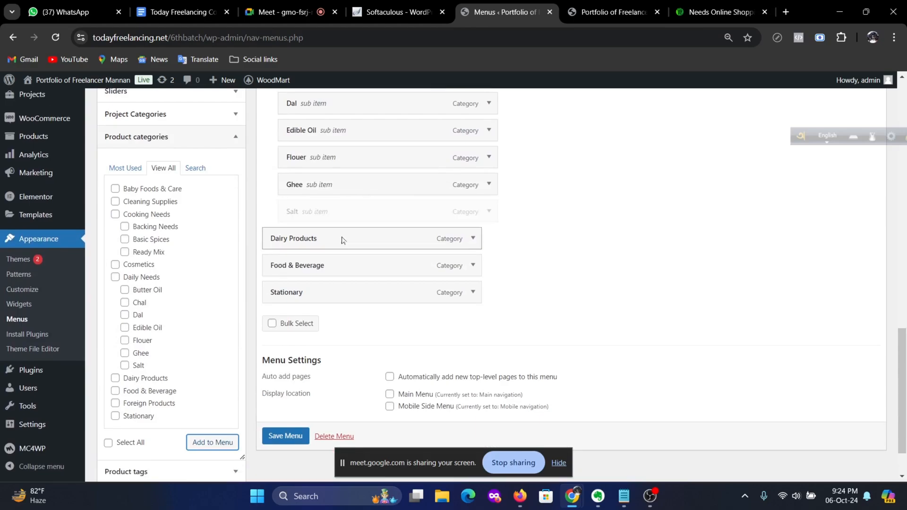
Step: Nest Backing Needs, Basic Spices and Ready Mix as sub items under Cooking Needs in the Categories menu
{"action": "scroll", "coordinate": [427, 320], "scroll_direction": "up", "scroll_amount": 6}
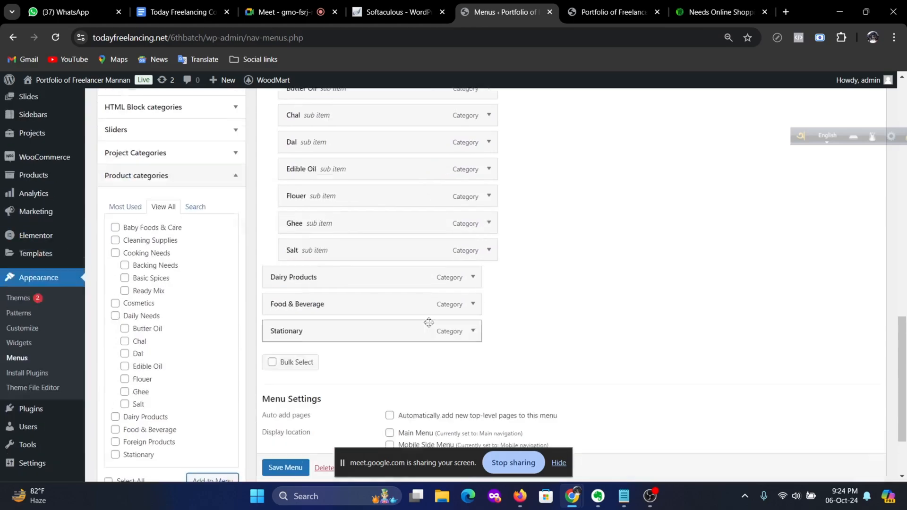
{"action": "scroll", "coordinate": [428, 321], "scroll_direction": "up", "scroll_amount": 3}
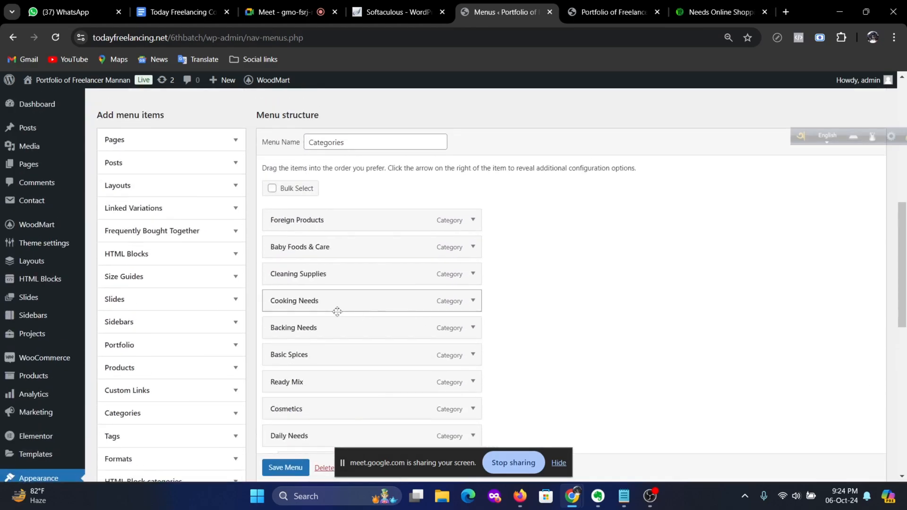
{"action": "left_click_drag", "start_coordinate": [326, 335], "coordinate": [366, 384]}
{"action": "scroll", "coordinate": [378, 381], "scroll_direction": "down", "scroll_amount": 1}
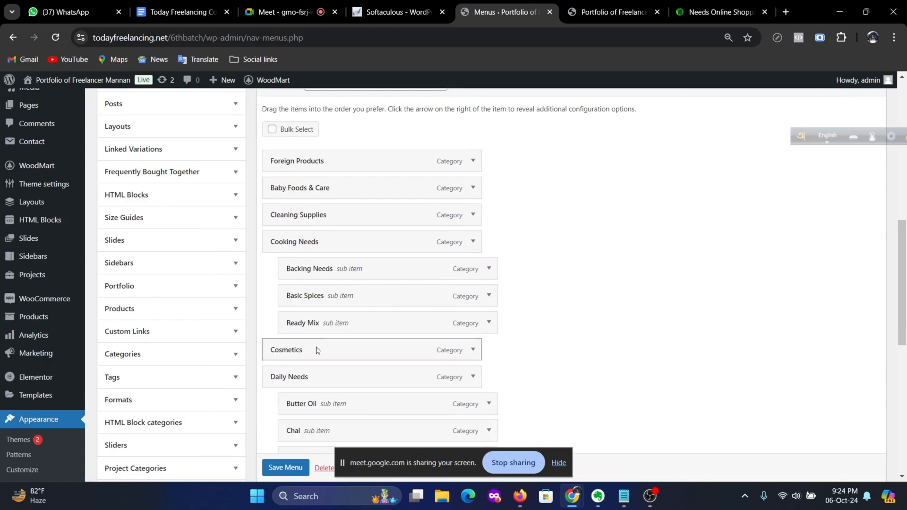
Step: Move Daily Needs with its sub items directly below Foreign Products in the Categories menu, matching the order on needs.com.bd
{"action": "scroll", "coordinate": [392, 341], "scroll_direction": "down", "scroll_amount": 6}
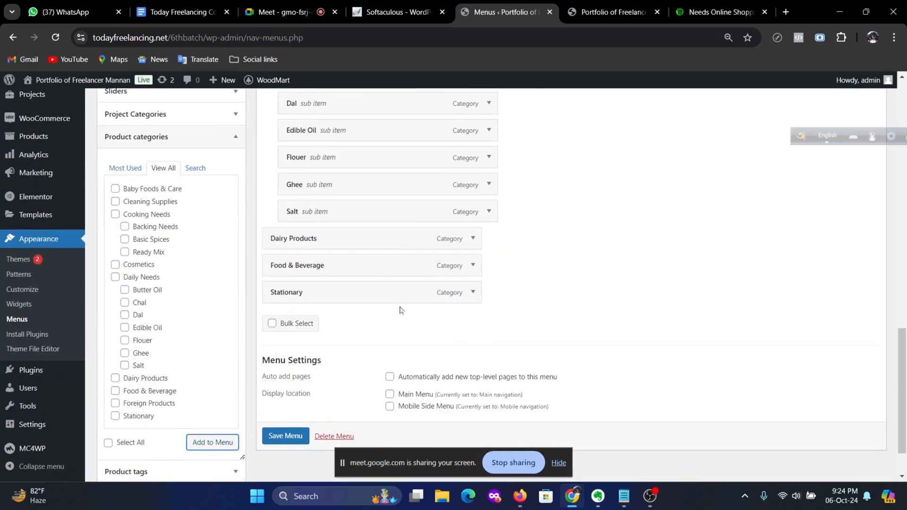
{"action": "scroll", "coordinate": [370, 282], "scroll_direction": "up", "scroll_amount": 5}
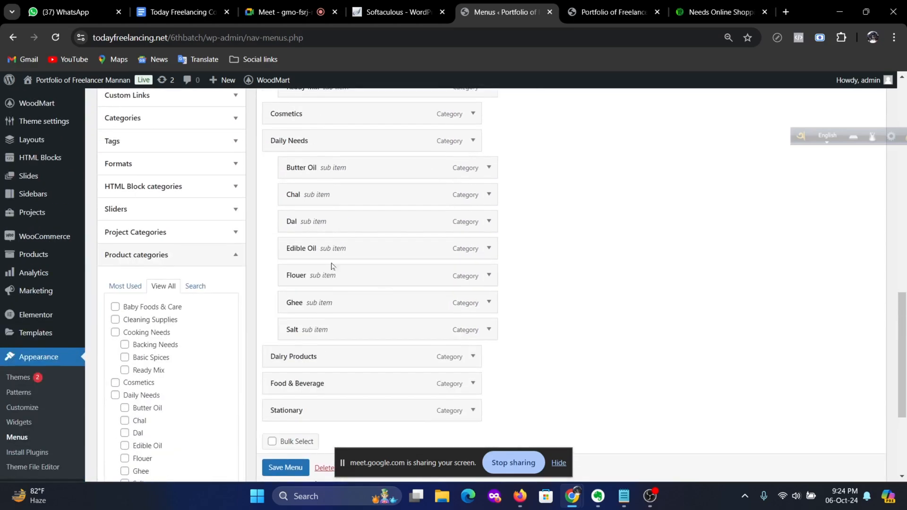
{"action": "left_click", "coordinate": [718, 12]}
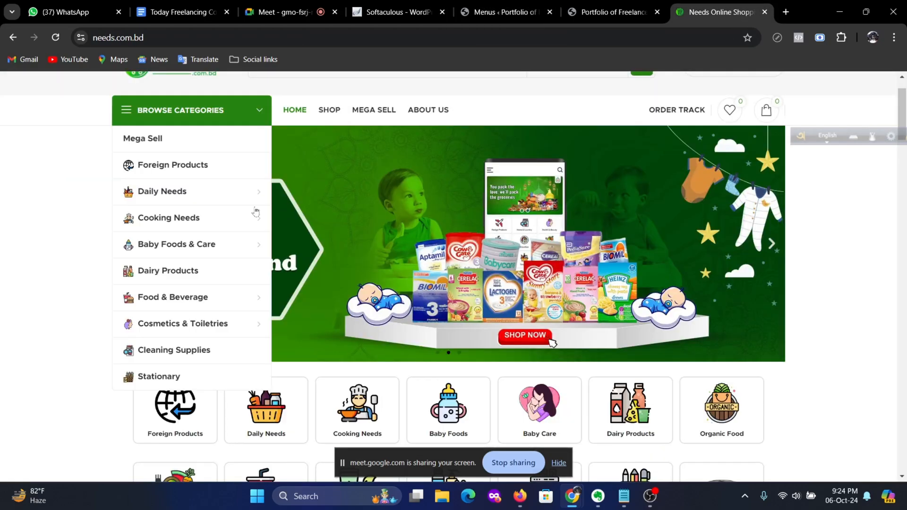
{"action": "mouse_move", "coordinate": [183, 204]}
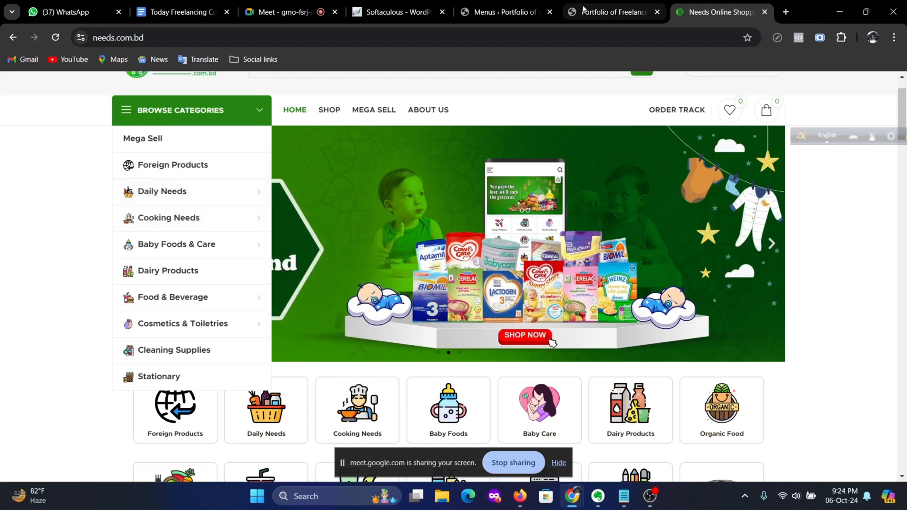
{"action": "left_click", "coordinate": [515, 11]}
{"action": "scroll", "coordinate": [404, 319], "scroll_direction": "down", "scroll_amount": 2}
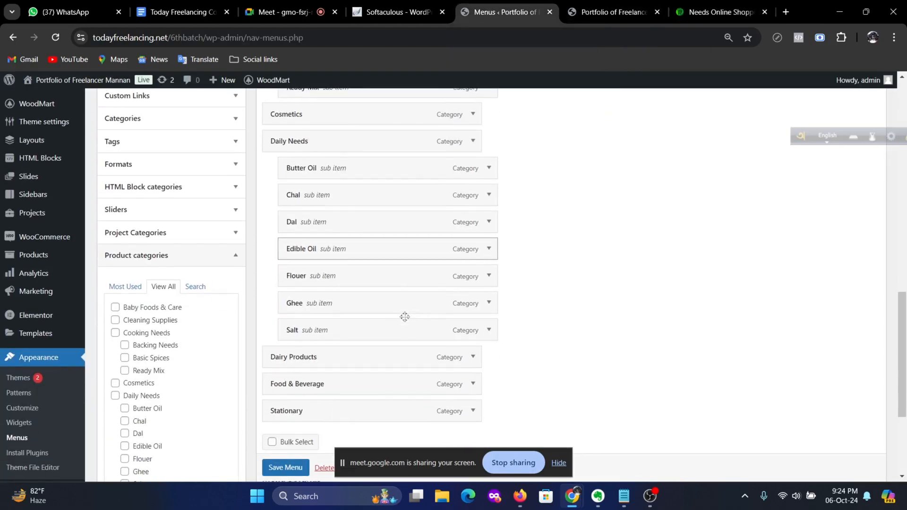
{"action": "scroll", "coordinate": [403, 319], "scroll_direction": "up", "scroll_amount": 5}
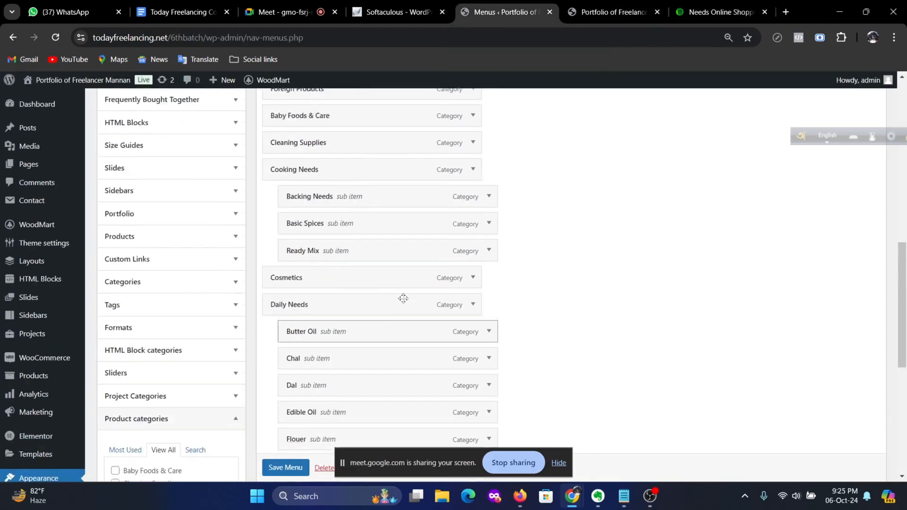
{"action": "scroll", "coordinate": [440, 327], "scroll_direction": "up", "scroll_amount": 1}
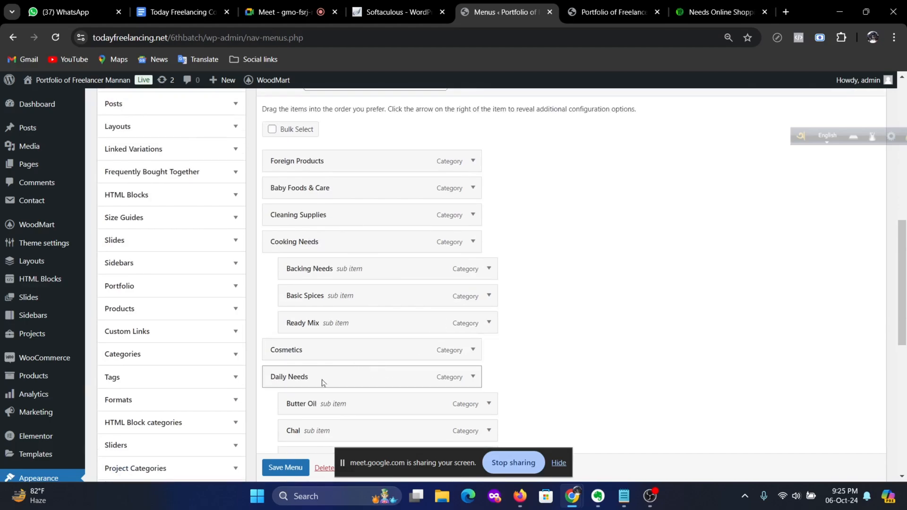
{"action": "left_click_drag", "start_coordinate": [323, 383], "coordinate": [324, 191]}
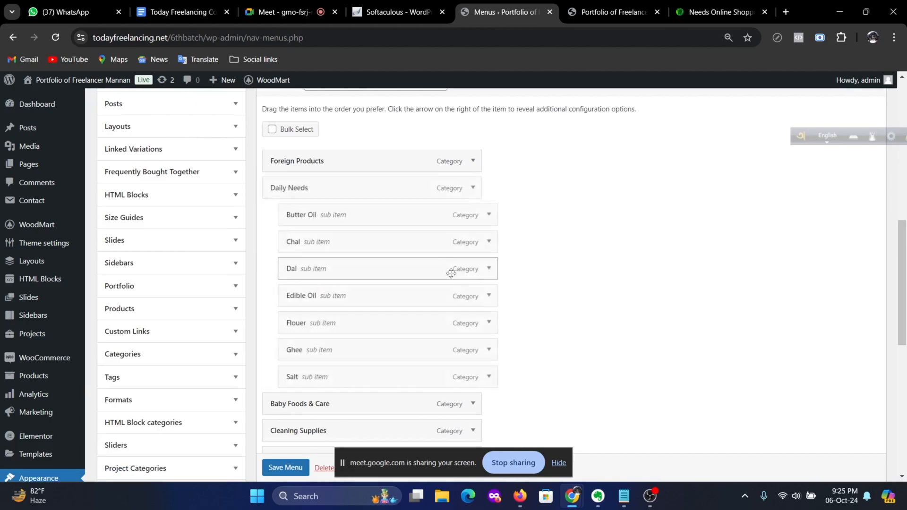
Step: Move Cooking Needs with its sub items directly below the Daily Needs group, following the category order on needs.com.bd
{"action": "scroll", "coordinate": [634, 258], "scroll_direction": "down", "scroll_amount": 3}
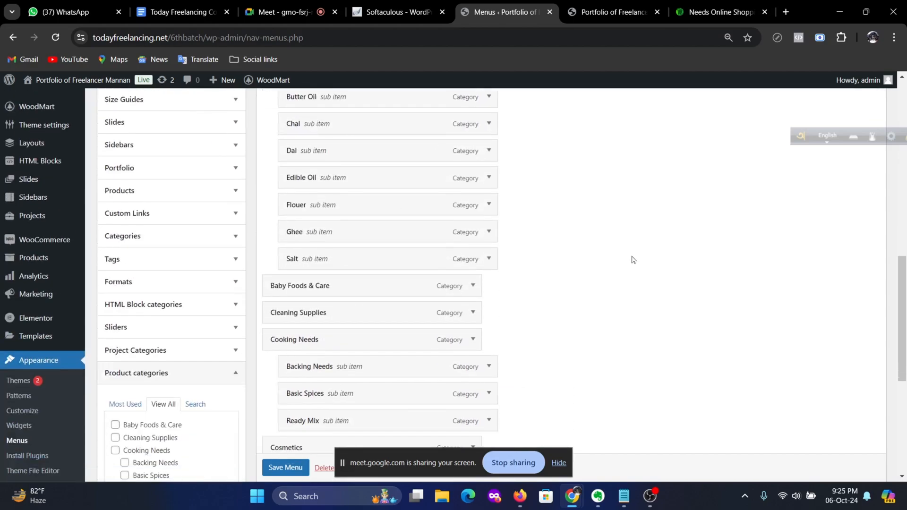
{"action": "left_click", "coordinate": [716, 12]}
{"action": "mouse_move", "coordinate": [208, 204]}
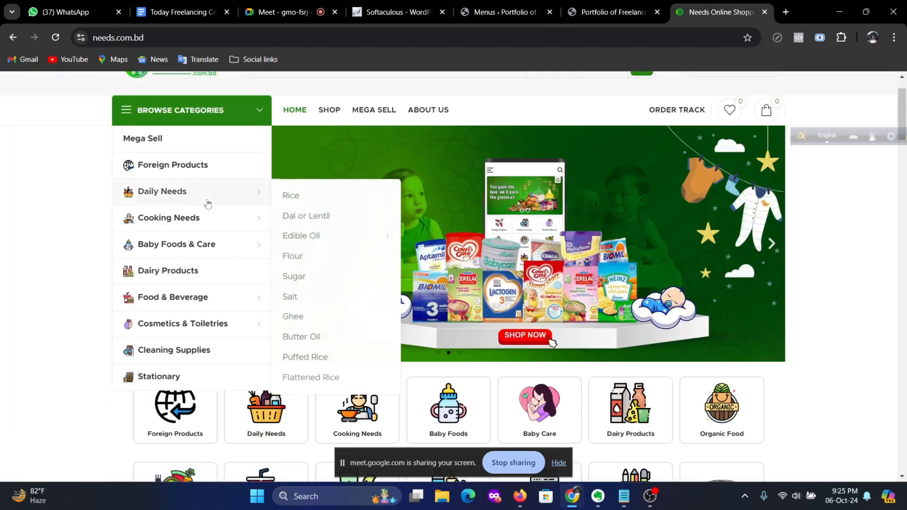
{"action": "mouse_move", "coordinate": [214, 256]}
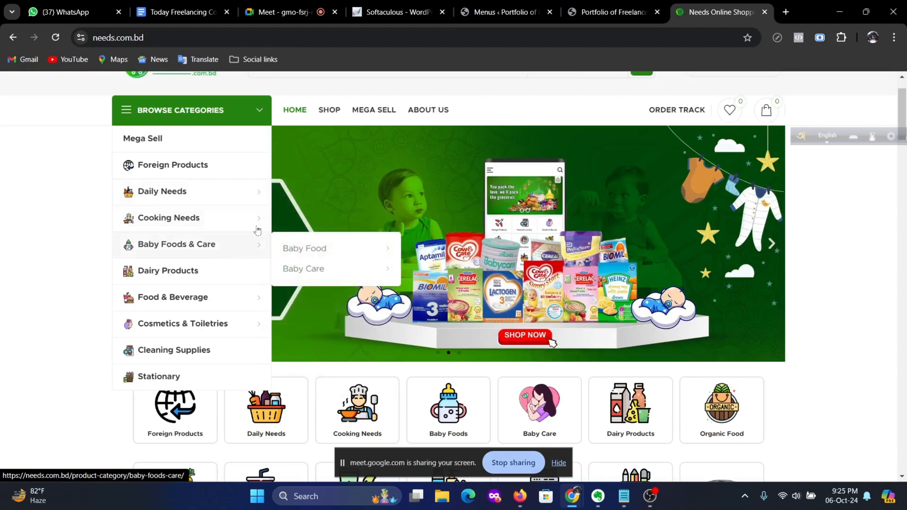
{"action": "left_click", "coordinate": [503, 12]}
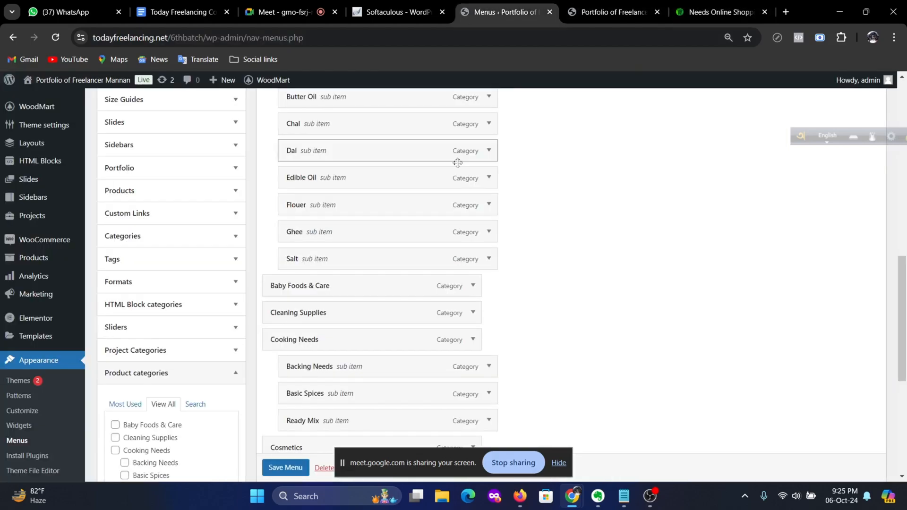
{"action": "scroll", "coordinate": [403, 319], "scroll_direction": "down", "scroll_amount": 3}
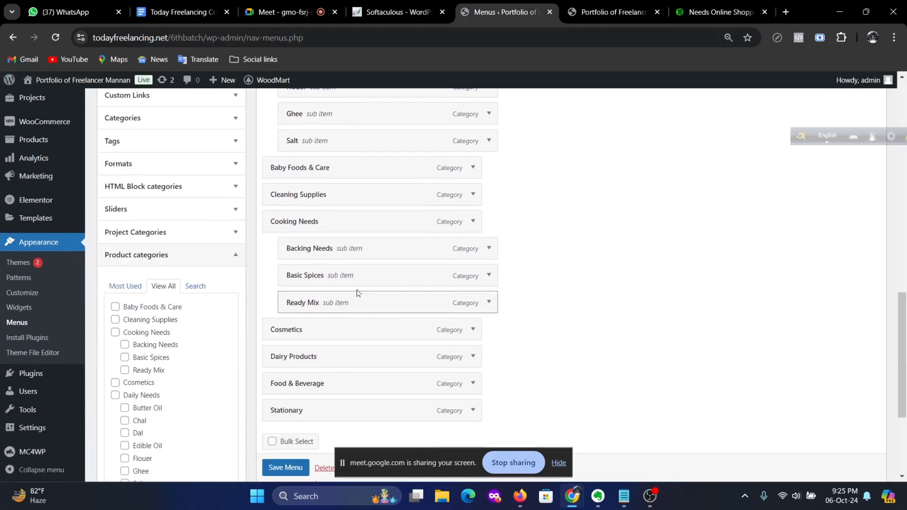
{"action": "scroll", "coordinate": [368, 338], "scroll_direction": "up", "scroll_amount": 2}
{"action": "left_click_drag", "start_coordinate": [324, 279], "coordinate": [325, 224]}
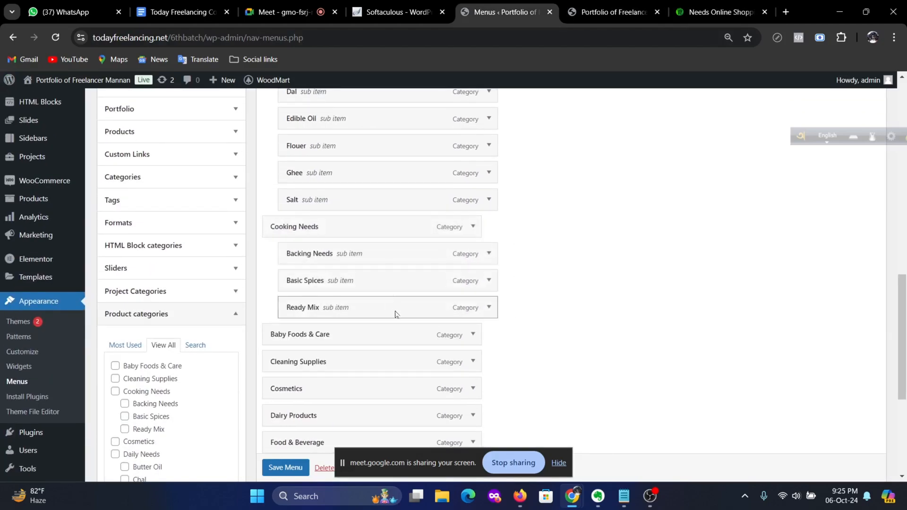
Step: Compare the order of the remaining menu items with the Browse Categories list on needs.com.bd
{"action": "scroll", "coordinate": [396, 312], "scroll_direction": "down", "scroll_amount": 1}
{"action": "scroll", "coordinate": [388, 303], "scroll_direction": "down", "scroll_amount": 1}
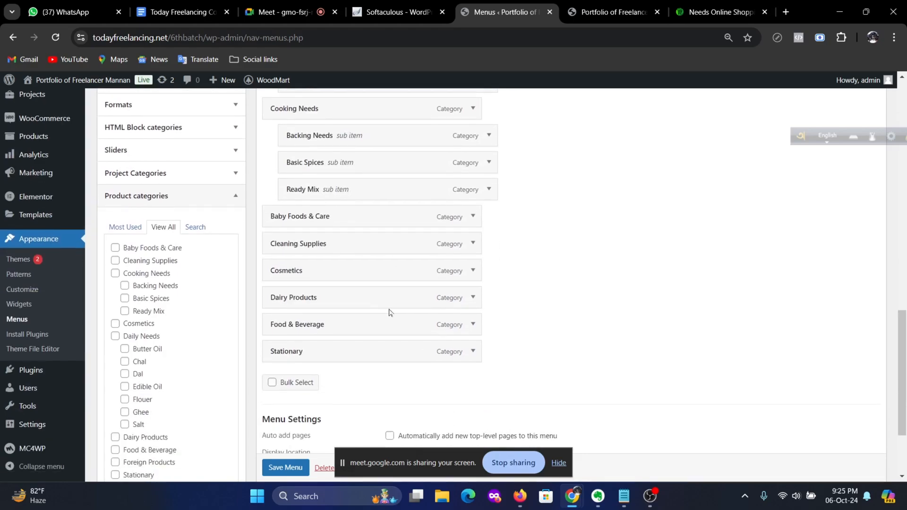
{"action": "scroll", "coordinate": [390, 313], "scroll_direction": "up", "scroll_amount": 1}
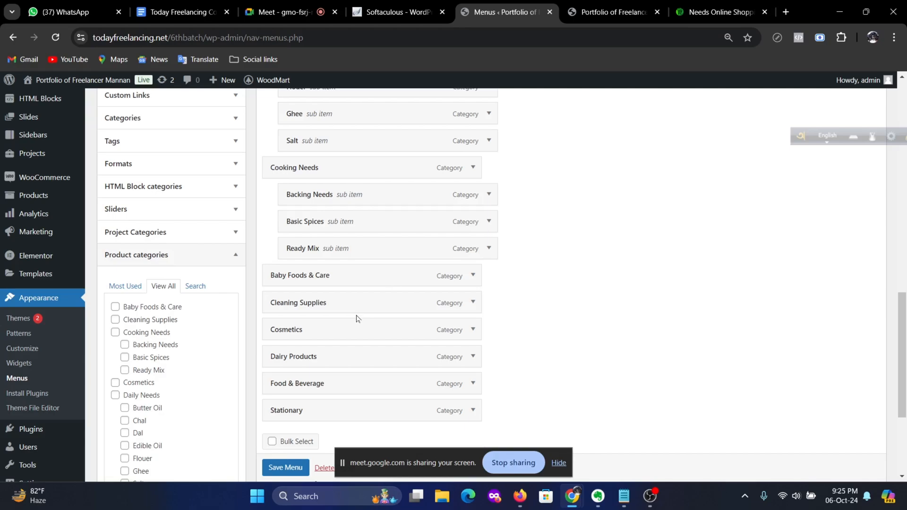
{"action": "left_click", "coordinate": [720, 11]}
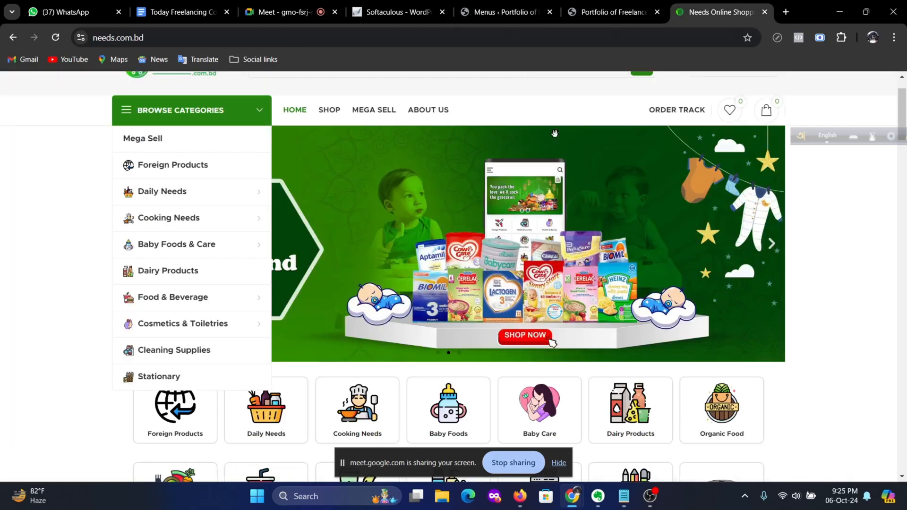
{"action": "mouse_move", "coordinate": [181, 301]}
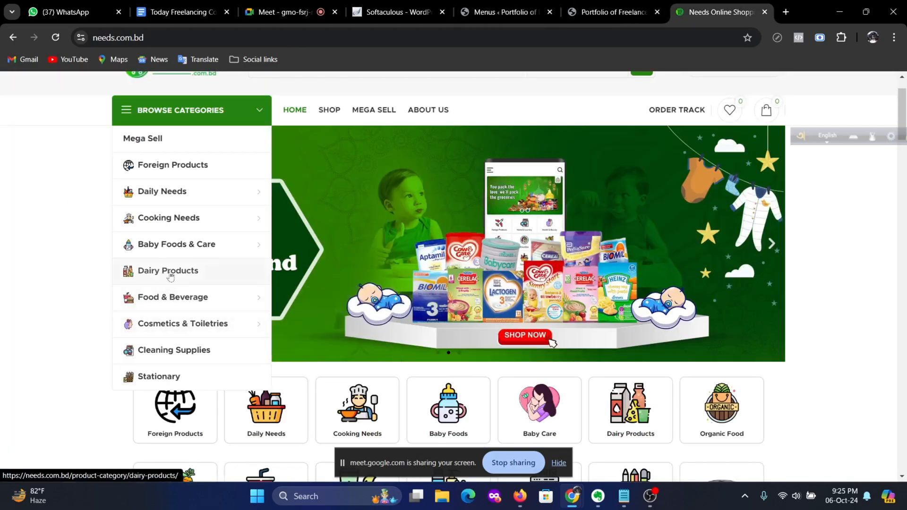
{"action": "mouse_move", "coordinate": [221, 245]}
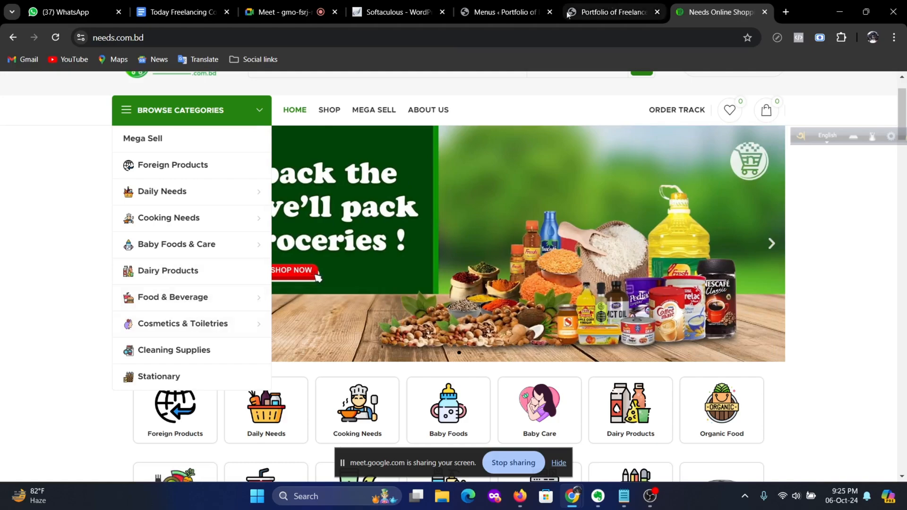
{"action": "left_click", "coordinate": [503, 13]}
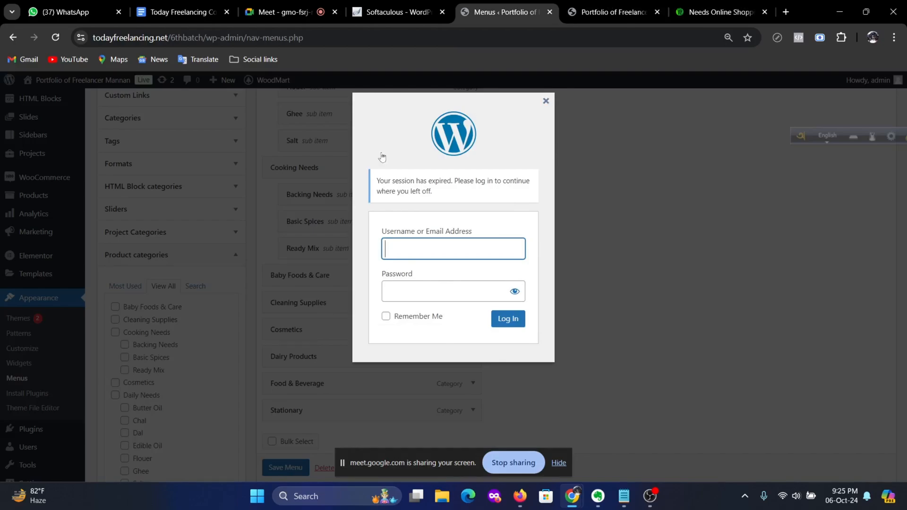
Step: Log in to the 6thbatch WordPress site again through Softaculous and return to the Menus page
{"action": "left_click", "coordinate": [369, 10]}
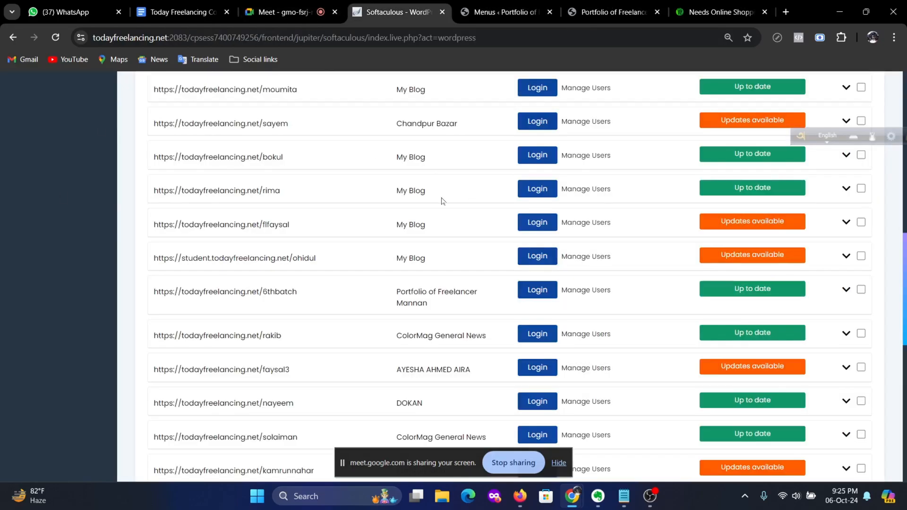
{"action": "left_click", "coordinate": [538, 294]}
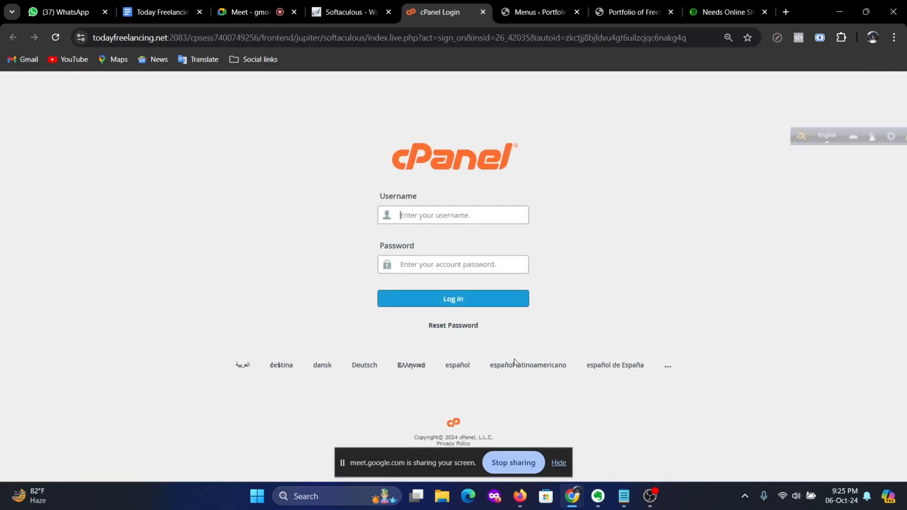
{"action": "left_click", "coordinate": [651, 497]}
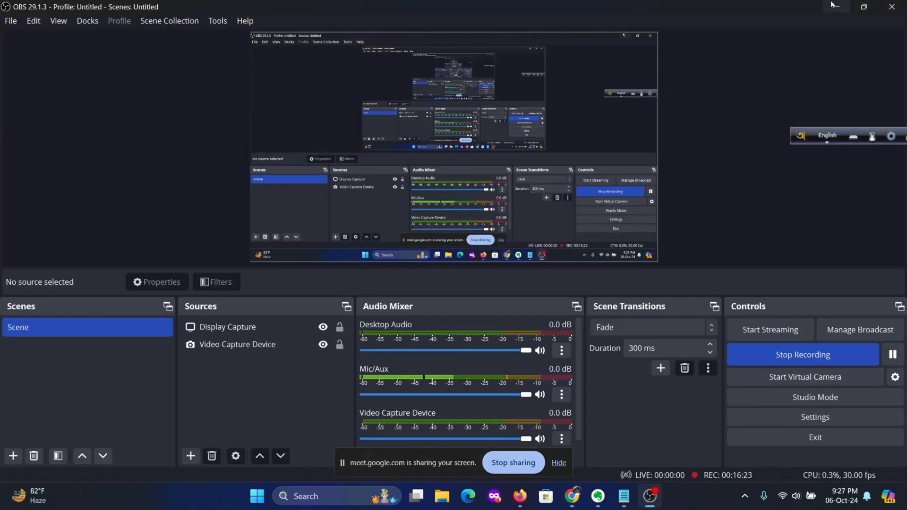
{"action": "key", "text": "alt+Tab"}
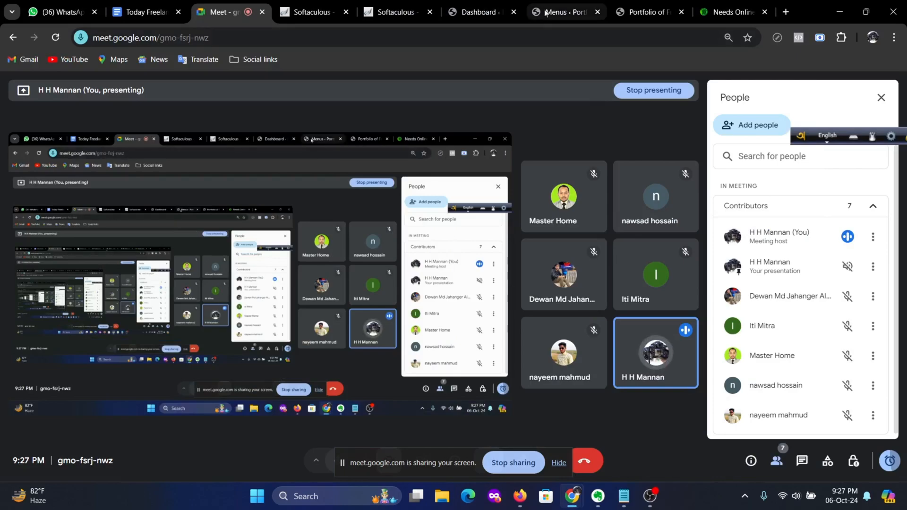
{"action": "left_click", "coordinate": [548, 7]}
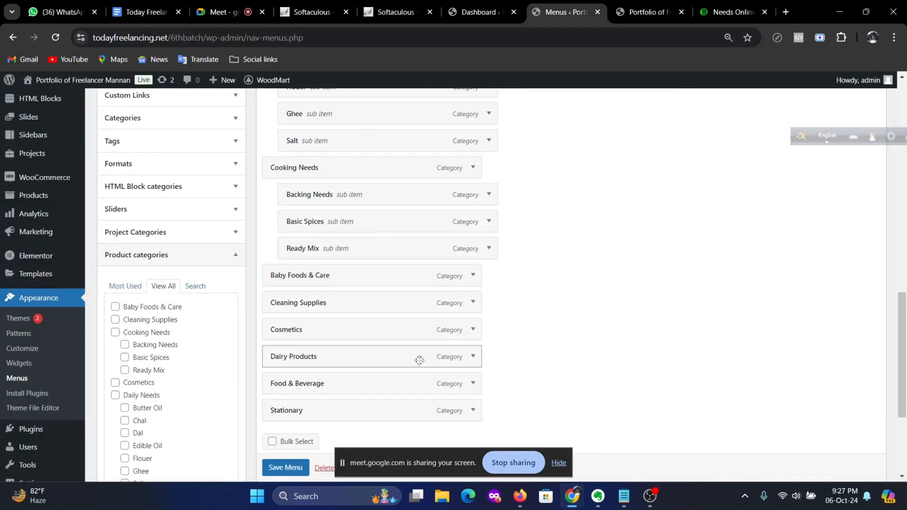
Step: Indent Chal, Dal and Edible Oil one or more levels deeper below Butter Oil in the Categories menu
{"action": "scroll", "coordinate": [418, 356], "scroll_direction": "up", "scroll_amount": 5}
{"action": "scroll", "coordinate": [425, 343], "scroll_direction": "down", "scroll_amount": 2}
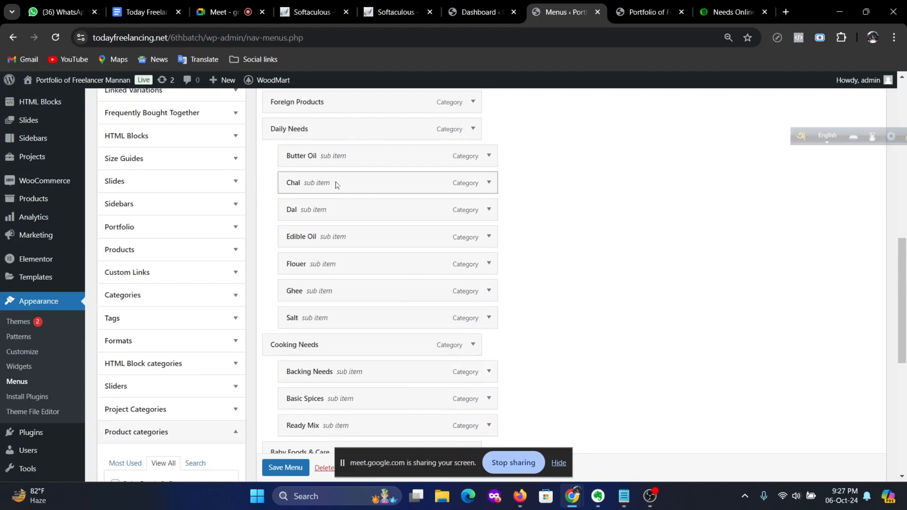
{"action": "left_click_drag", "start_coordinate": [335, 184], "coordinate": [370, 213]}
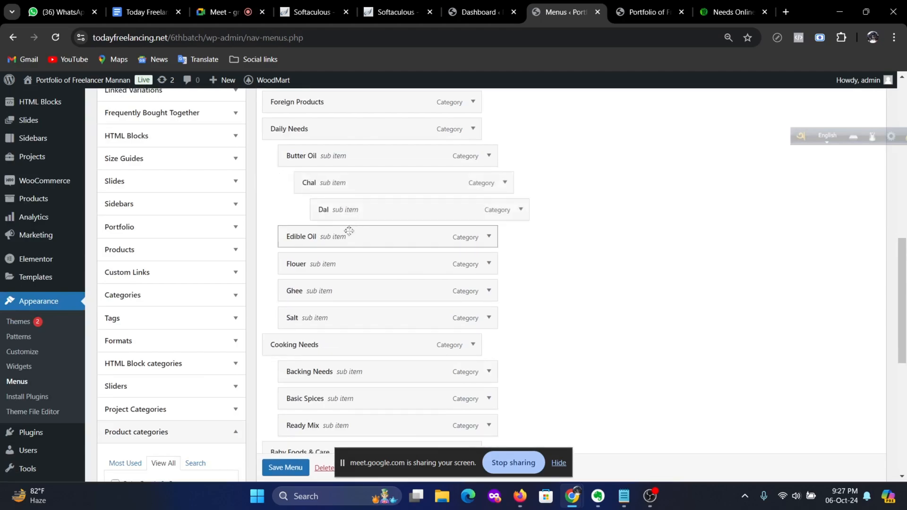
{"action": "left_click_drag", "start_coordinate": [342, 239], "coordinate": [361, 246]}
Step: Try to save the rearranged Categories menu
{"action": "scroll", "coordinate": [487, 275], "scroll_direction": "down", "scroll_amount": 4}
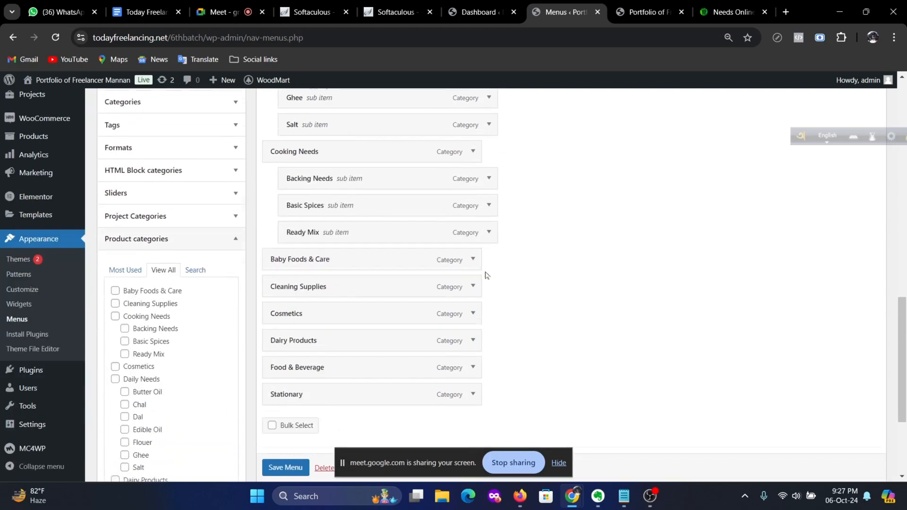
{"action": "scroll", "coordinate": [487, 275], "scroll_direction": "down", "scroll_amount": 3}
{"action": "left_click", "coordinate": [285, 378]}
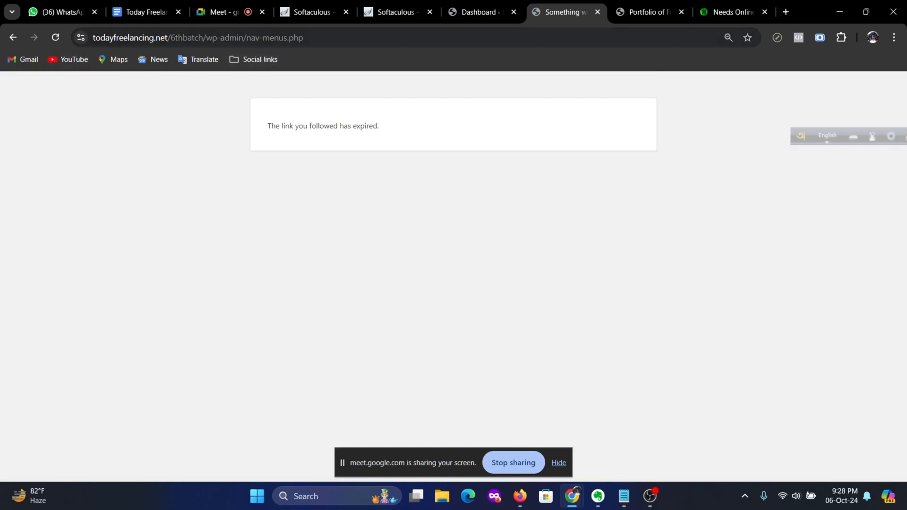
Step: Reload the Menus page and add the full list of product categories and subcategories to the Categories menu again
{"action": "left_click", "coordinate": [279, 41]}
{"action": "key", "text": "Return"}
{"action": "scroll", "coordinate": [528, 220], "scroll_direction": "down", "scroll_amount": 8}
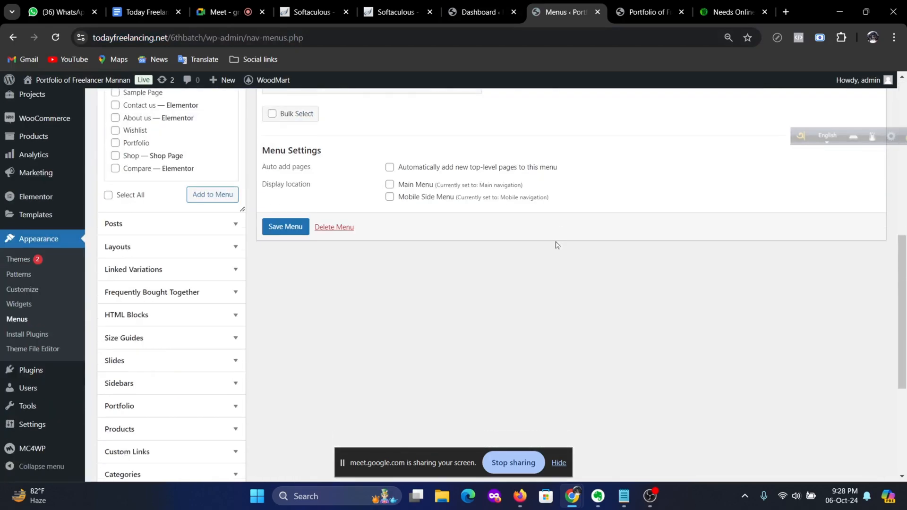
{"action": "scroll", "coordinate": [557, 245], "scroll_direction": "up", "scroll_amount": 3}
{"action": "scroll", "coordinate": [409, 319], "scroll_direction": "down", "scroll_amount": 4}
{"action": "scroll", "coordinate": [308, 321], "scroll_direction": "down", "scroll_amount": 5}
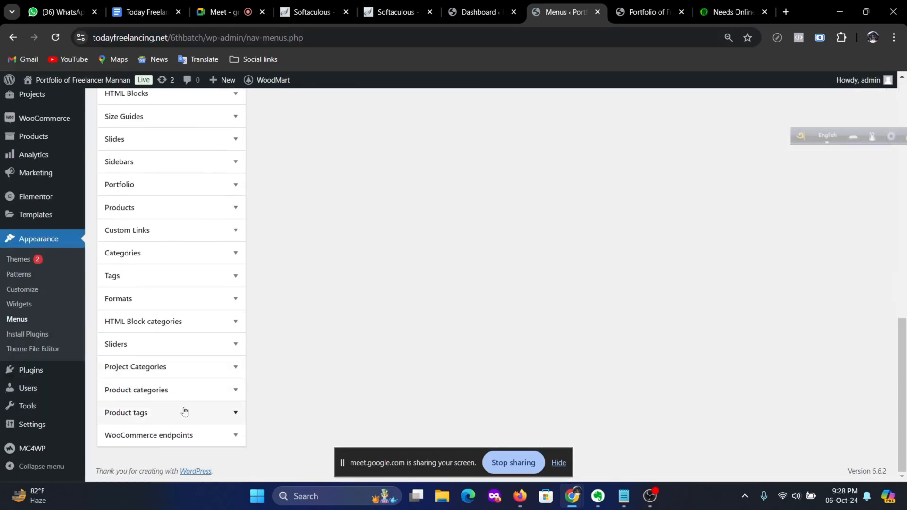
{"action": "left_click", "coordinate": [236, 390]}
{"action": "scroll", "coordinate": [203, 378], "scroll_direction": "down", "scroll_amount": 1}
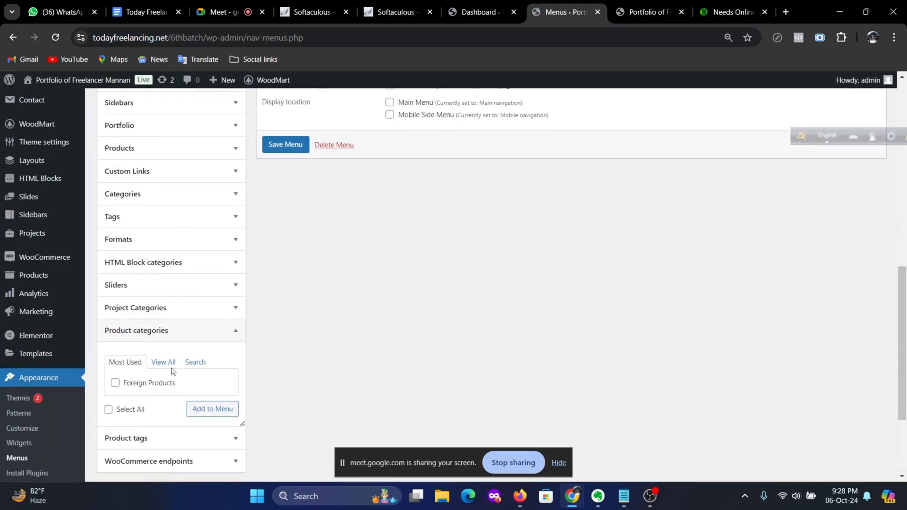
{"action": "left_click", "coordinate": [164, 362]}
{"action": "scroll", "coordinate": [193, 392], "scroll_direction": "down", "scroll_amount": 5}
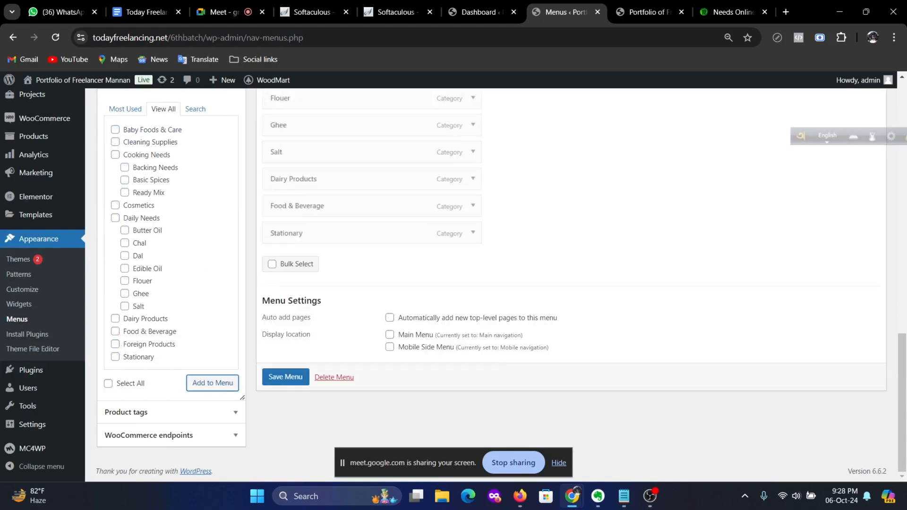
{"action": "scroll", "coordinate": [547, 344], "scroll_direction": "up", "scroll_amount": 8}
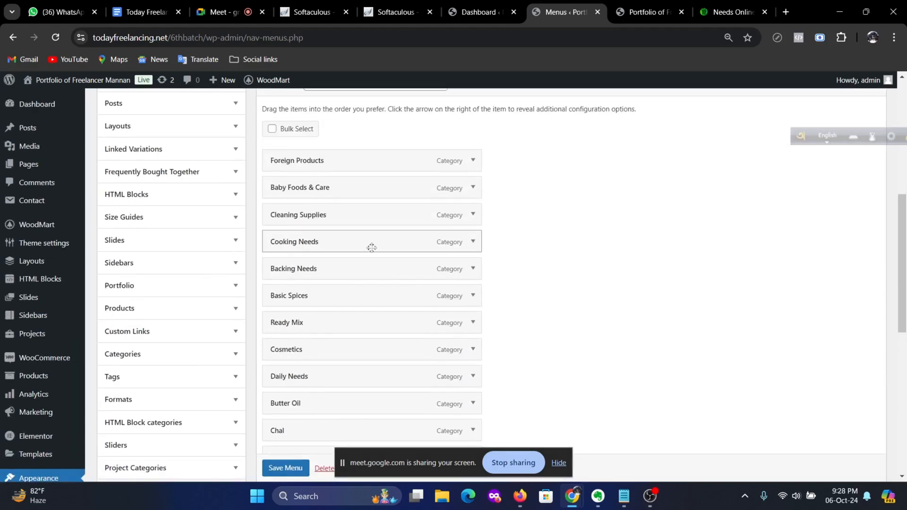
{"action": "scroll", "coordinate": [364, 341], "scroll_direction": "down", "scroll_amount": 2}
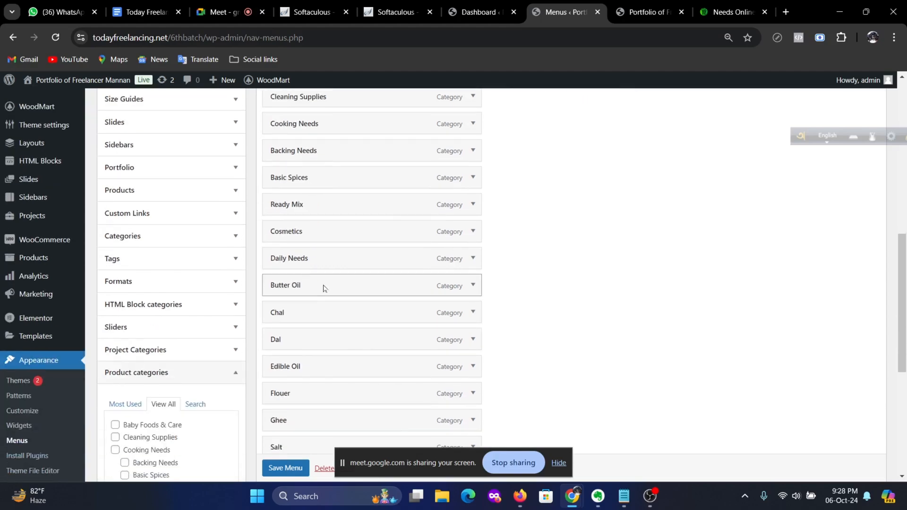
Step: Nest Butter Oil, Chal, Dal, Edible Oil, Flouer, Ghee and Salt as sub items under Daily Needs in the Categories menu
{"action": "left_click_drag", "start_coordinate": [322, 285], "coordinate": [371, 330]}
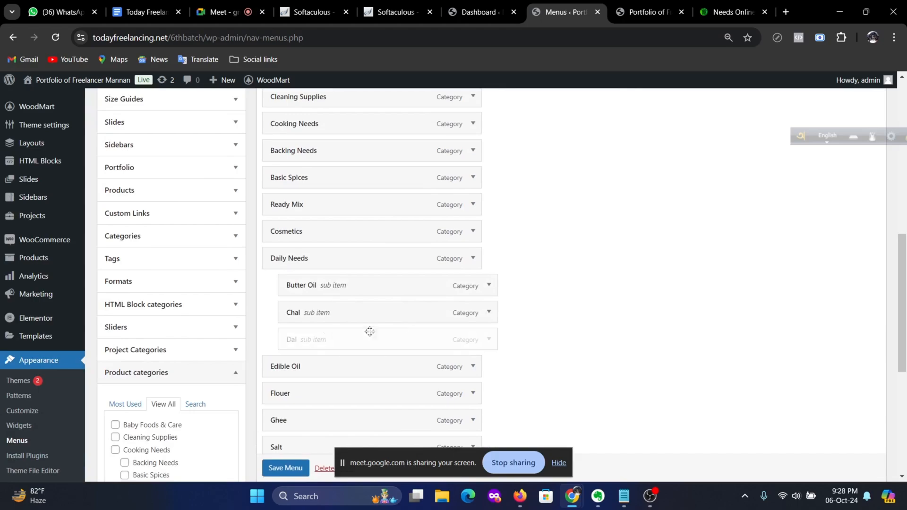
{"action": "scroll", "coordinate": [348, 305], "scroll_direction": "down", "scroll_amount": 3}
{"action": "left_click_drag", "start_coordinate": [311, 243], "coordinate": [341, 284]}
{"action": "left_click_drag", "start_coordinate": [333, 302], "coordinate": [338, 332]}
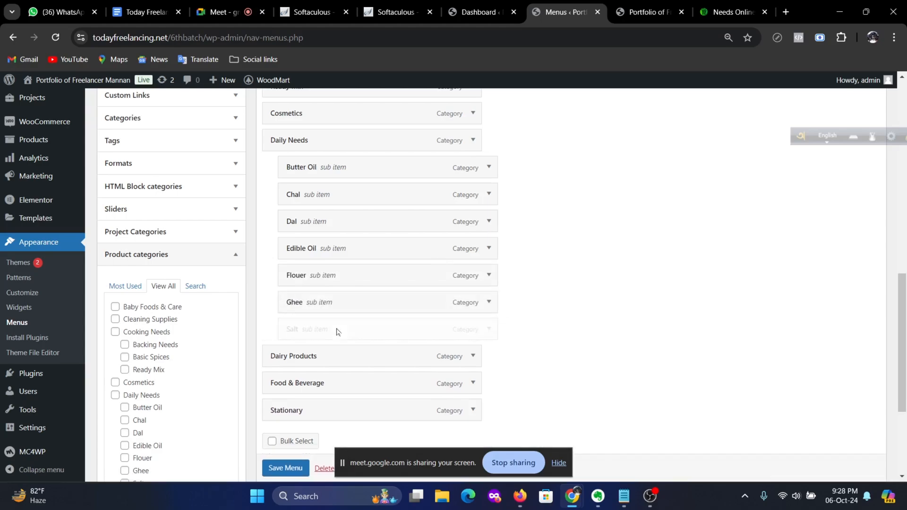
{"action": "scroll", "coordinate": [391, 328], "scroll_direction": "down", "scroll_amount": 2}
Step: Nest Backing Needs, Basic Spices and Ready Mix as sub items under Cooking Needs
{"action": "scroll", "coordinate": [395, 326], "scroll_direction": "up", "scroll_amount": 4}
{"action": "scroll", "coordinate": [396, 326], "scroll_direction": "up", "scroll_amount": 2}
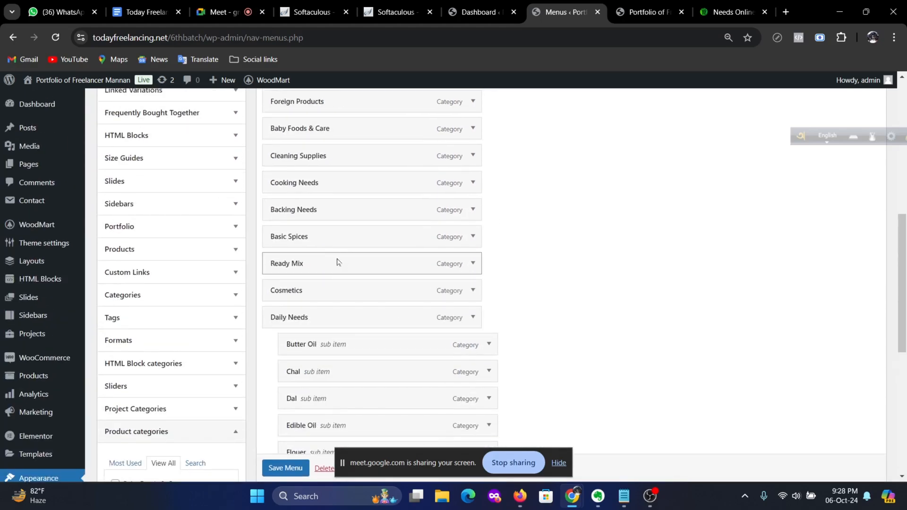
{"action": "left_click_drag", "start_coordinate": [341, 217], "coordinate": [362, 231]}
{"action": "left_click_drag", "start_coordinate": [324, 265], "coordinate": [357, 296]}
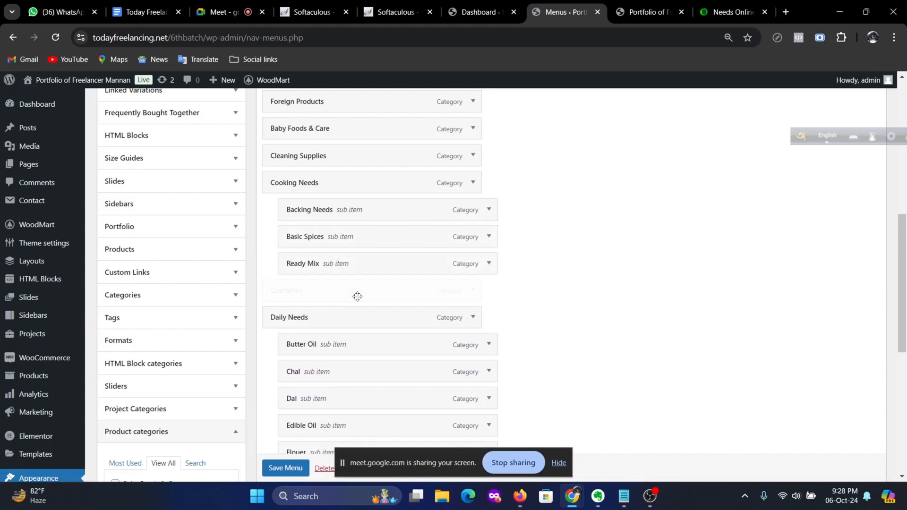
Step: Nest Dal under Chal, Edible Oil under Dal and Ghee under Flouer, and save the Categories menu
{"action": "scroll", "coordinate": [448, 281], "scroll_direction": "up", "scroll_amount": 4}
{"action": "scroll", "coordinate": [449, 285], "scroll_direction": "down", "scroll_amount": 7}
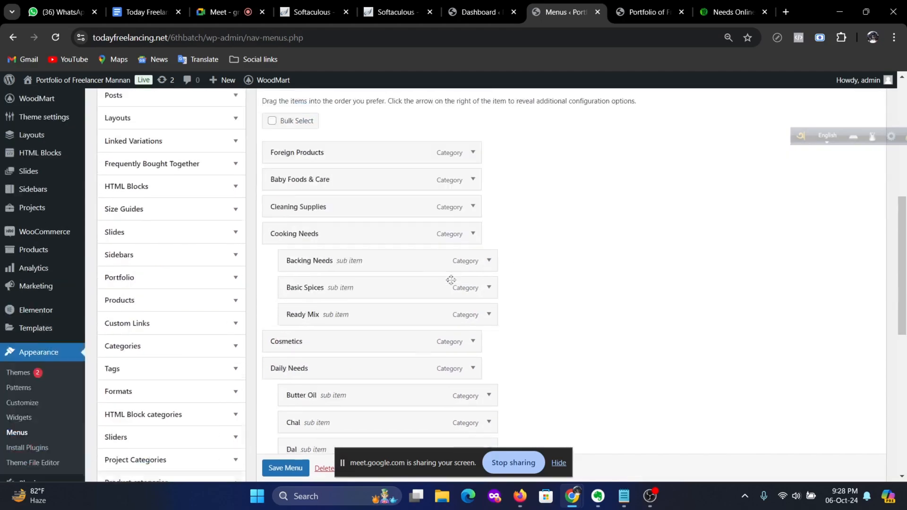
{"action": "left_click_drag", "start_coordinate": [325, 236], "coordinate": [359, 250]}
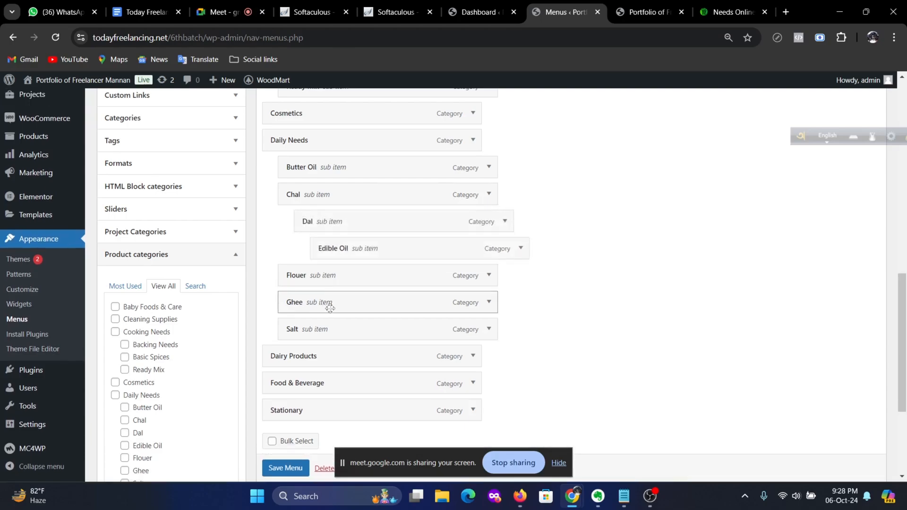
{"action": "left_click_drag", "start_coordinate": [330, 308], "coordinate": [352, 309]}
{"action": "scroll", "coordinate": [559, 384], "scroll_direction": "down", "scroll_amount": 4}
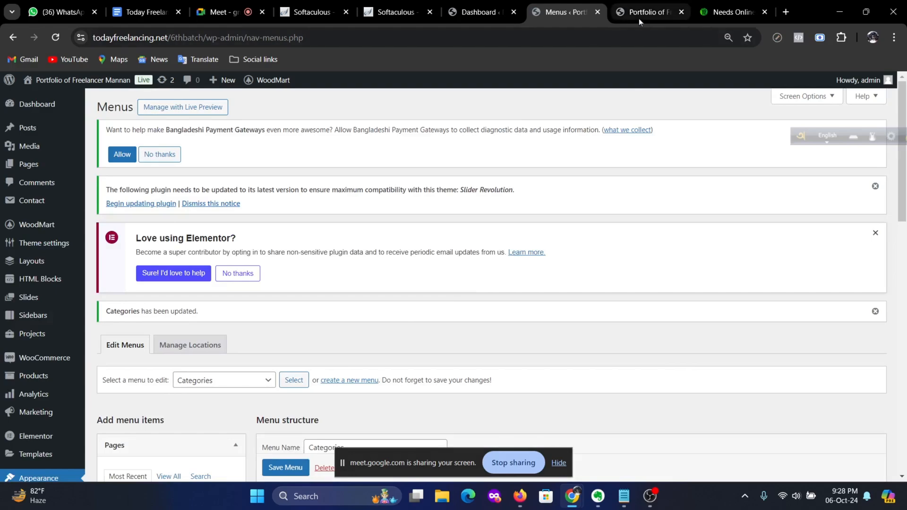
Step: Reload the storefront home page and check the Cooking Needs, Daily Needs and Foreign Products dropdowns in Browse Categories
{"action": "left_click", "coordinate": [639, 14]}
{"action": "left_click", "coordinate": [55, 37]}
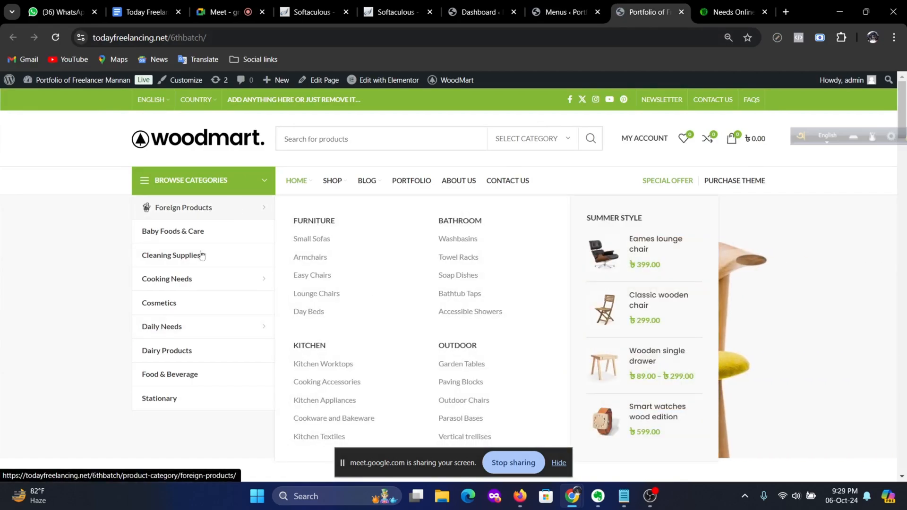
{"action": "mouse_move", "coordinate": [220, 277]}
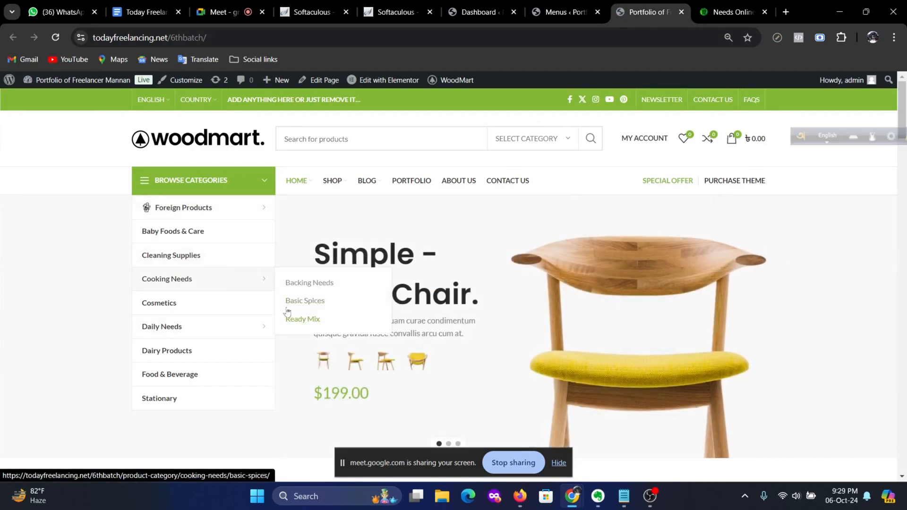
{"action": "mouse_move", "coordinate": [211, 324]}
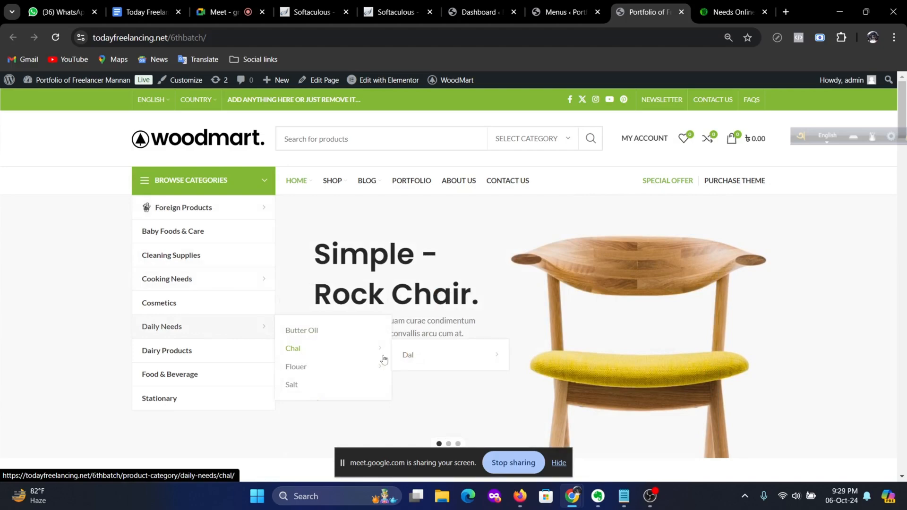
{"action": "mouse_move", "coordinate": [498, 368]}
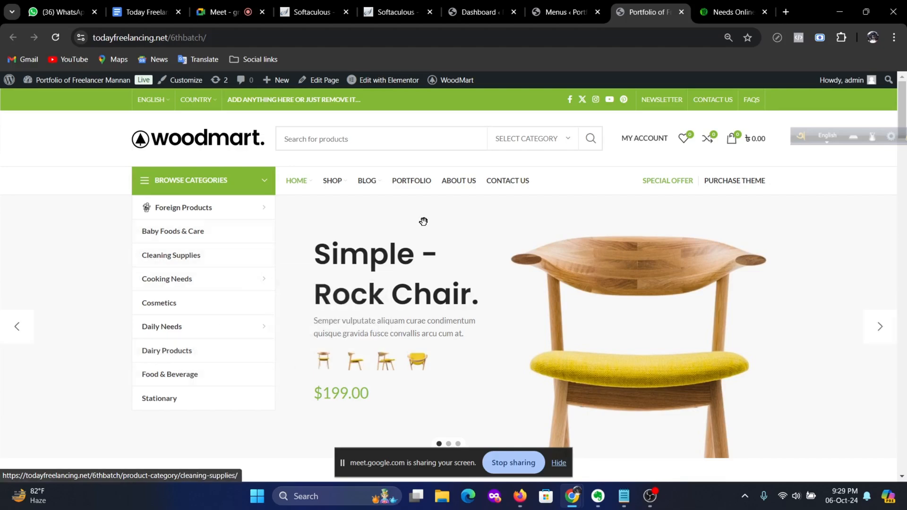
{"action": "mouse_move", "coordinate": [214, 215]}
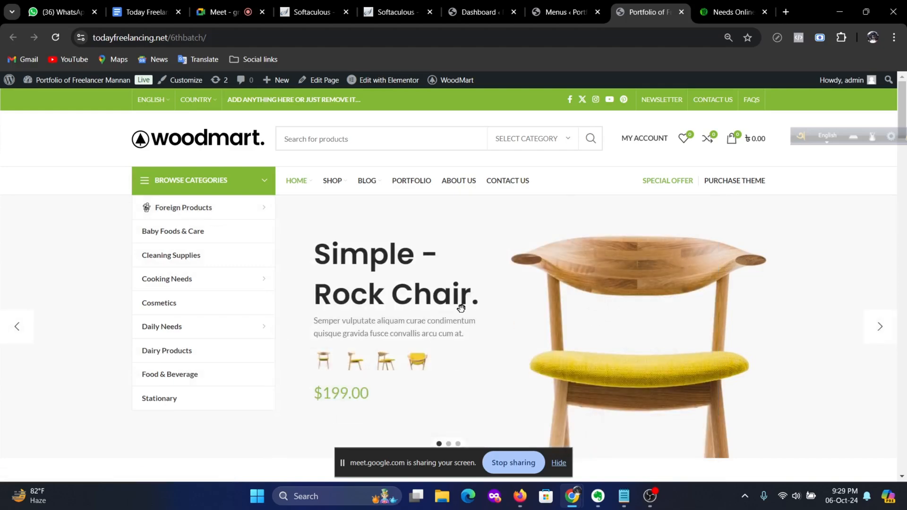
{"action": "mouse_move", "coordinate": [241, 215]}
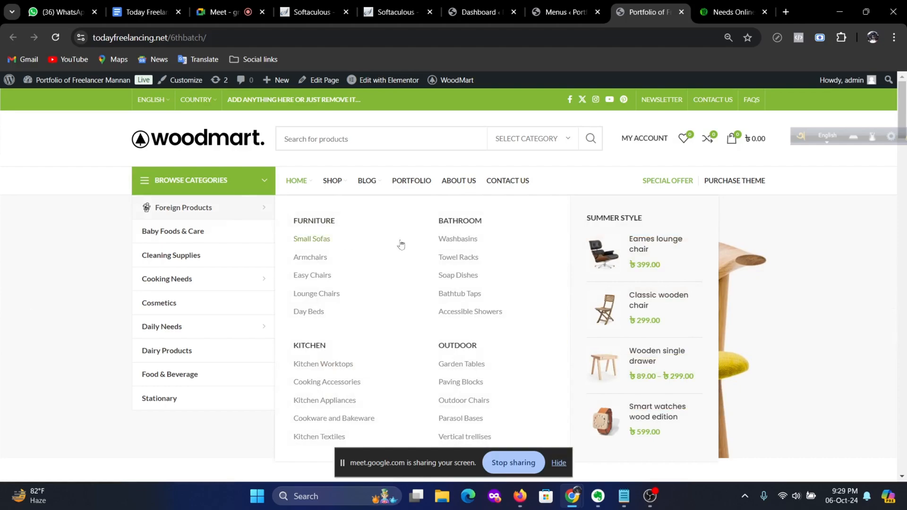
{"action": "mouse_move", "coordinate": [301, 182]}
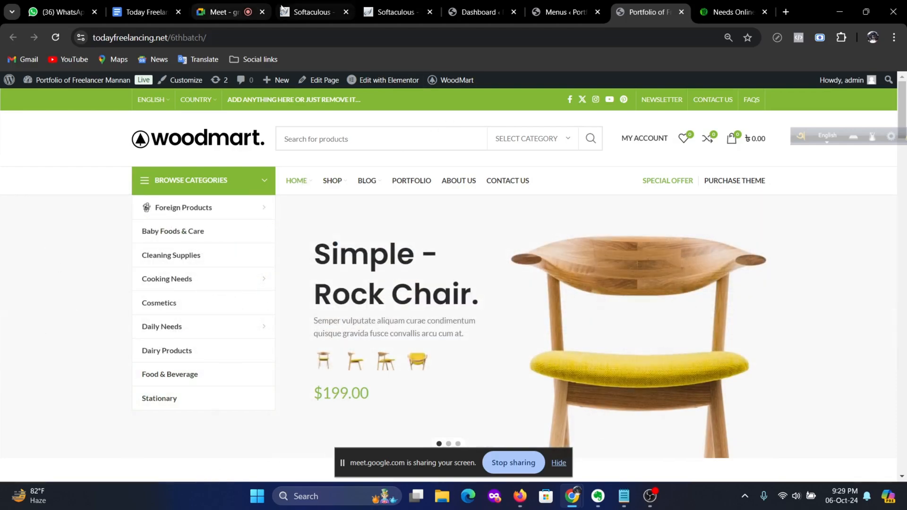
Step: Close the second Softaculous browser tab, which lists the WordPress installations
{"action": "left_click", "coordinate": [296, 8]}
{"action": "left_click", "coordinate": [381, 9]}
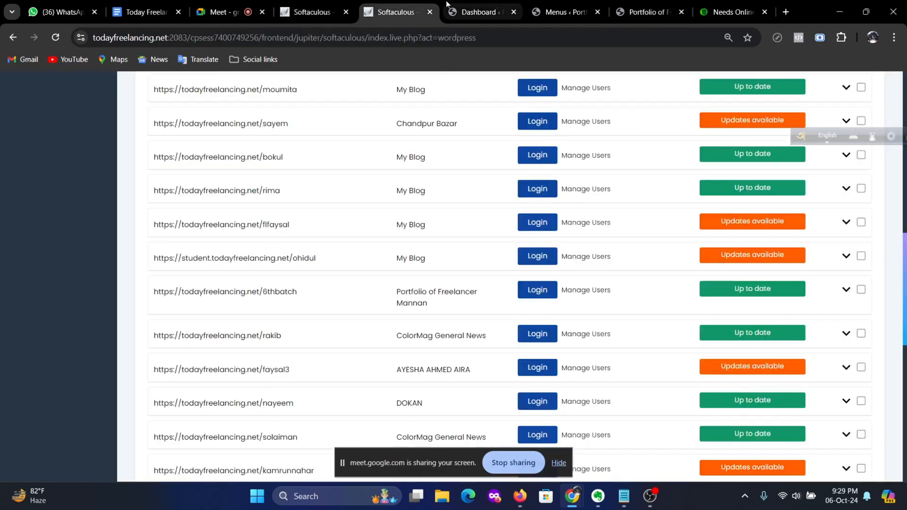
{"action": "left_click", "coordinate": [430, 12]}
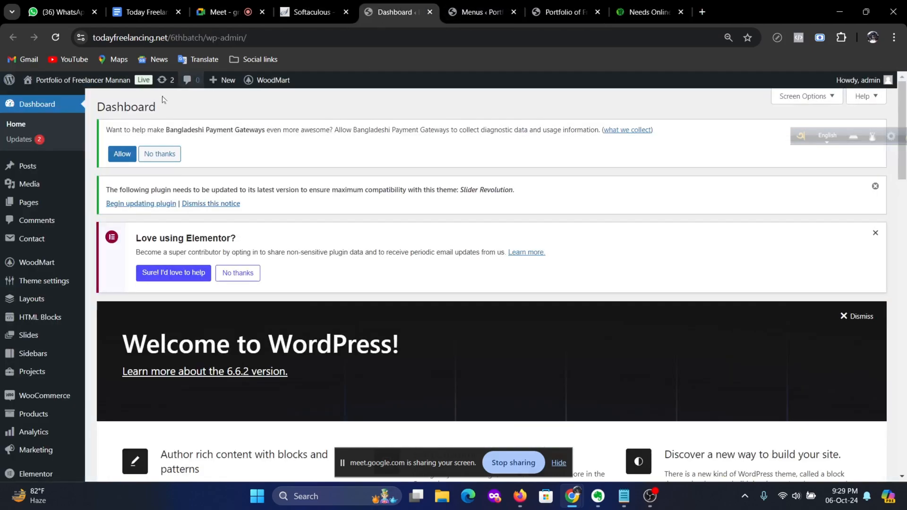
Step: Open the list of all HTML Blocks in the WordPress admin and look through it to the Menu-category blocks
{"action": "scroll", "coordinate": [48, 331], "scroll_direction": "down", "scroll_amount": 1}
{"action": "mouse_move", "coordinate": [57, 388]}
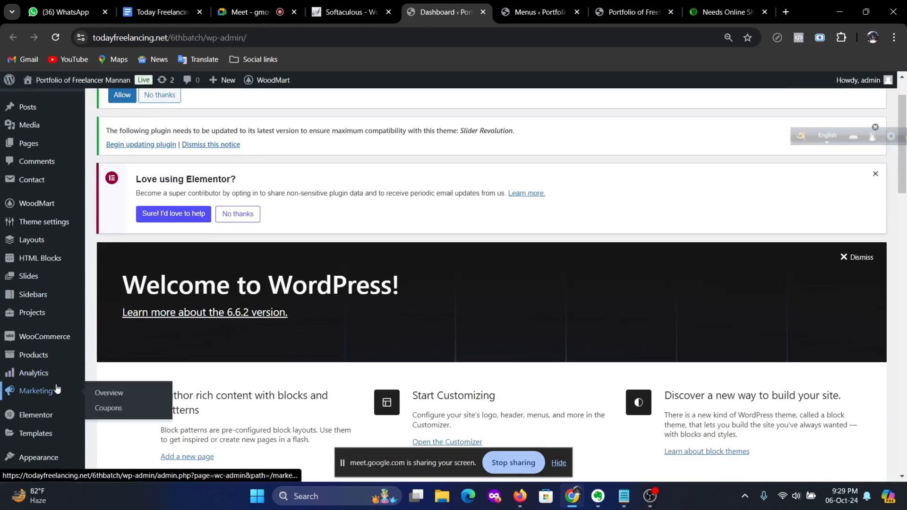
{"action": "scroll", "coordinate": [61, 387], "scroll_direction": "down", "scroll_amount": 1}
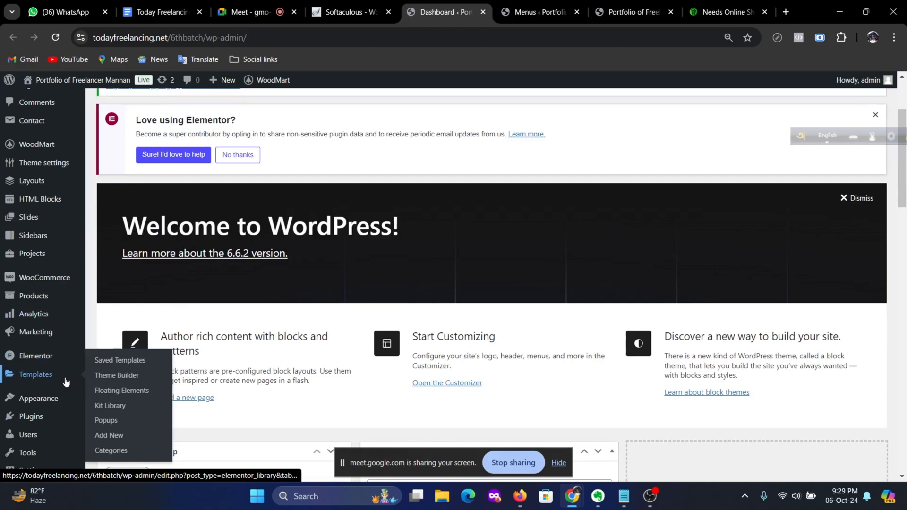
{"action": "scroll", "coordinate": [66, 378], "scroll_direction": "down", "scroll_amount": 1}
{"action": "scroll", "coordinate": [67, 321], "scroll_direction": "up", "scroll_amount": 2}
{"action": "mouse_move", "coordinate": [52, 274]}
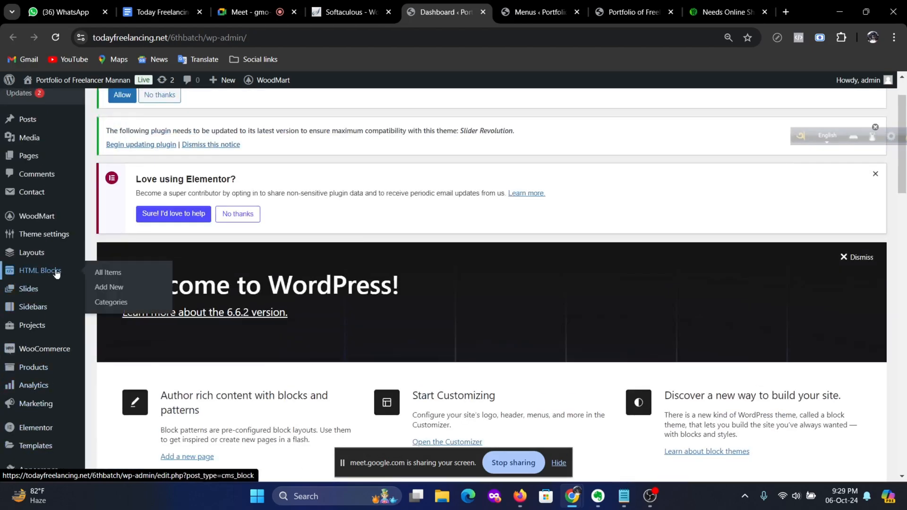
{"action": "left_click", "coordinate": [106, 277]}
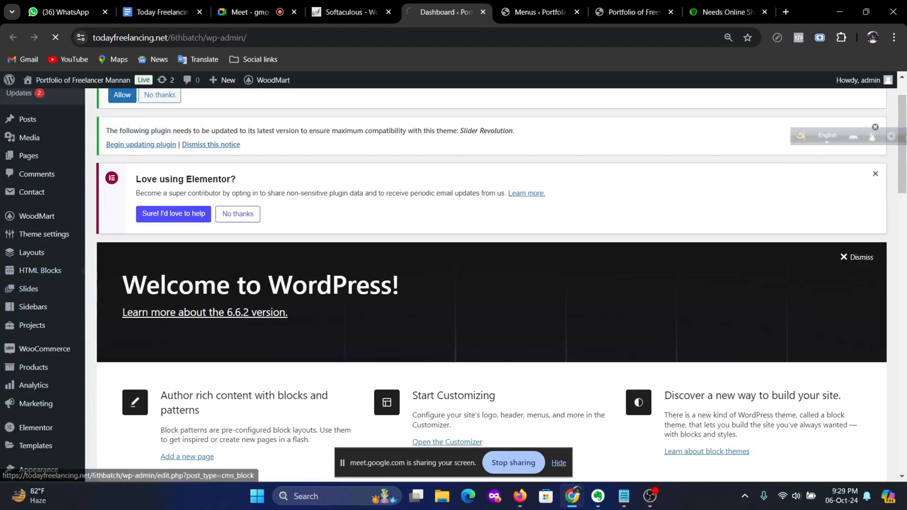
{"action": "scroll", "coordinate": [338, 289], "scroll_direction": "down", "scroll_amount": 10}
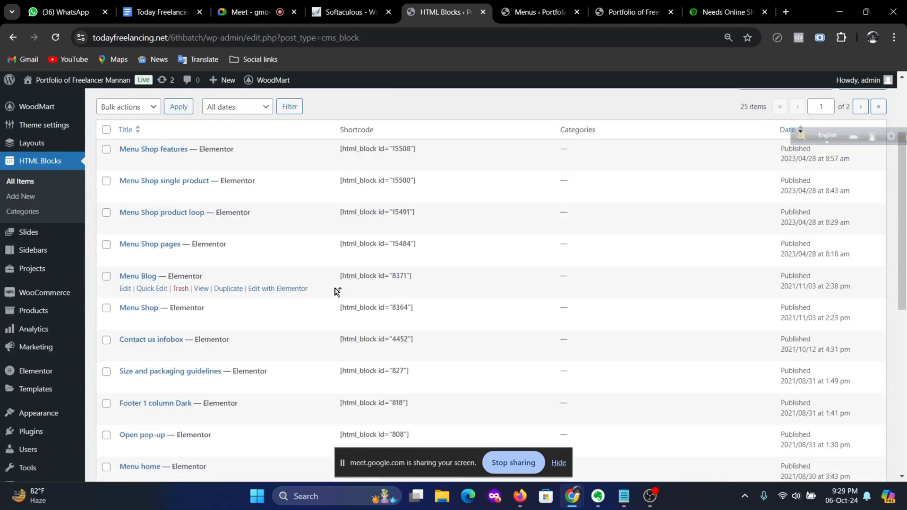
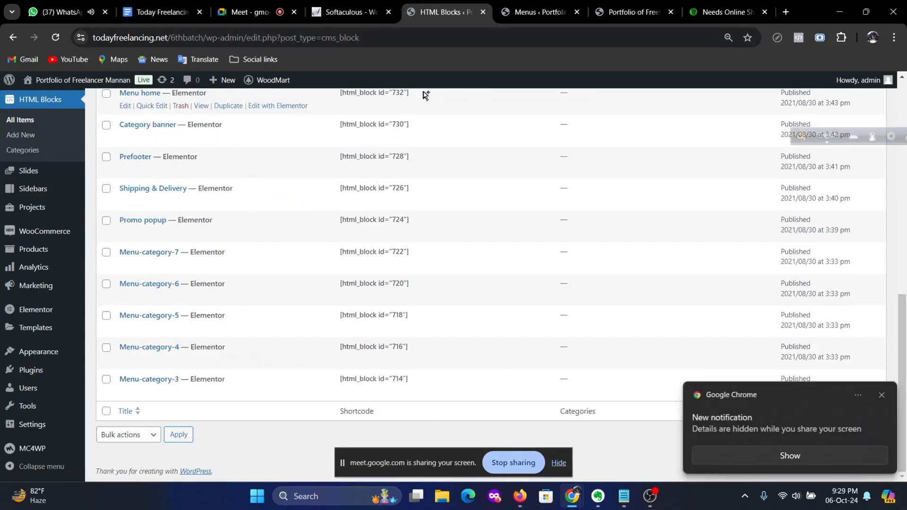
Step: Expand the Foreign Products item in the Categories menu and check which HTML block its dropdown uses
{"action": "left_click", "coordinate": [520, 12]}
{"action": "scroll", "coordinate": [472, 293], "scroll_direction": "down", "scroll_amount": 7}
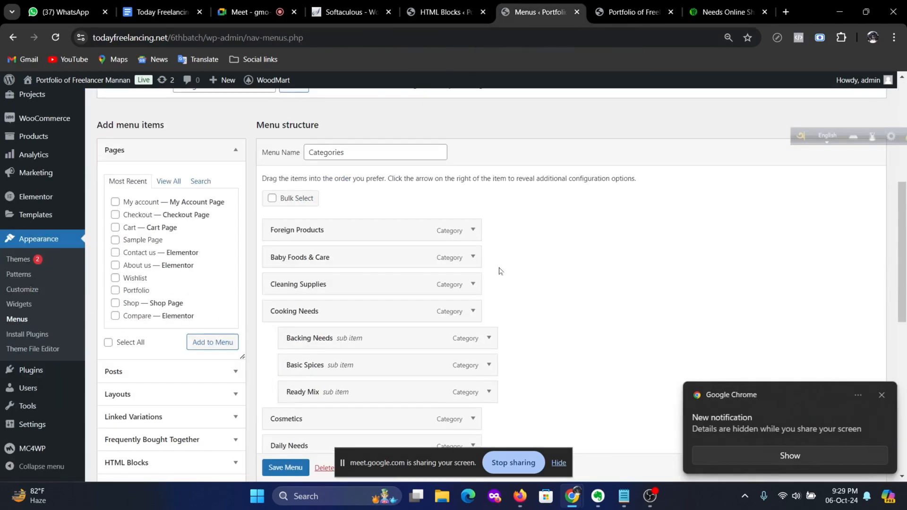
{"action": "left_click", "coordinate": [474, 230]}
{"action": "scroll", "coordinate": [519, 237], "scroll_direction": "down", "scroll_amount": 3}
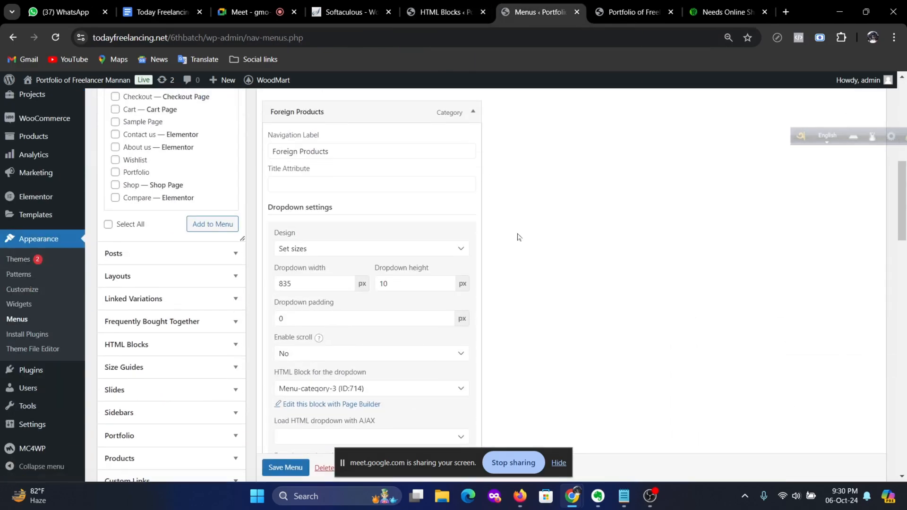
{"action": "scroll", "coordinate": [520, 237], "scroll_direction": "down", "scroll_amount": 1}
{"action": "scroll", "coordinate": [431, 261], "scroll_direction": "down", "scroll_amount": 1}
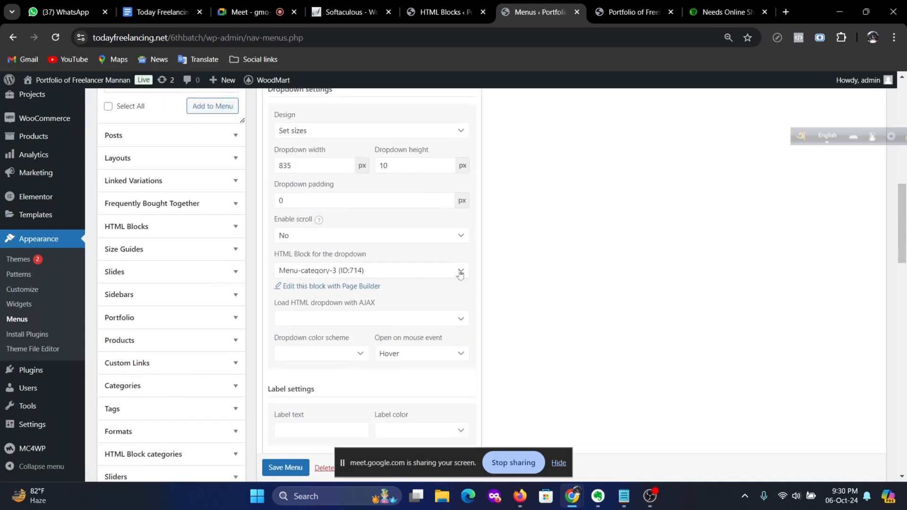
{"action": "left_click", "coordinate": [460, 273]}
{"action": "left_click", "coordinate": [460, 273]}
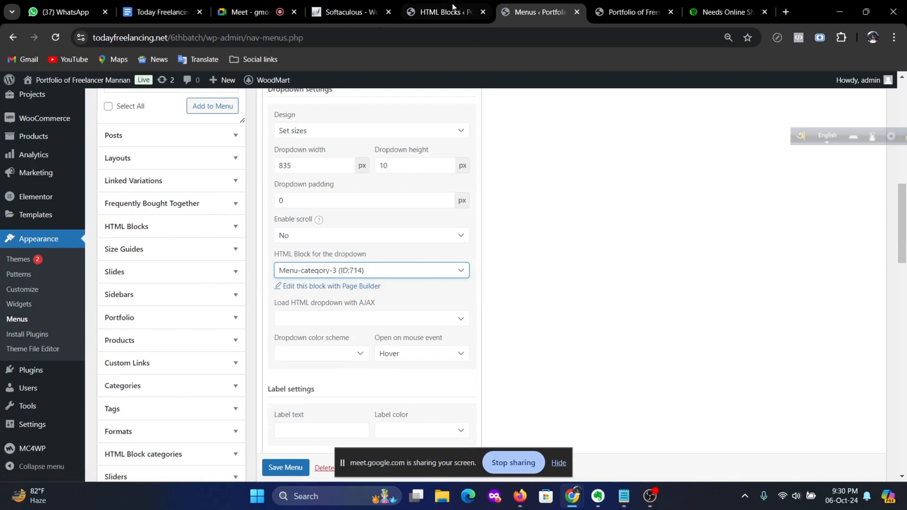
Step: View the Menu-category-3 HTML block in a new browser tab
{"action": "left_click", "coordinate": [439, 12]}
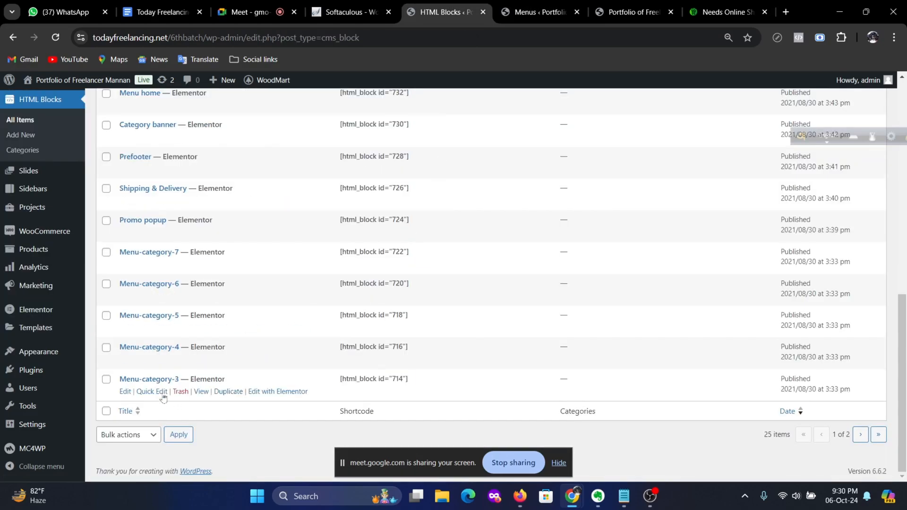
{"action": "right_click", "coordinate": [203, 392]}
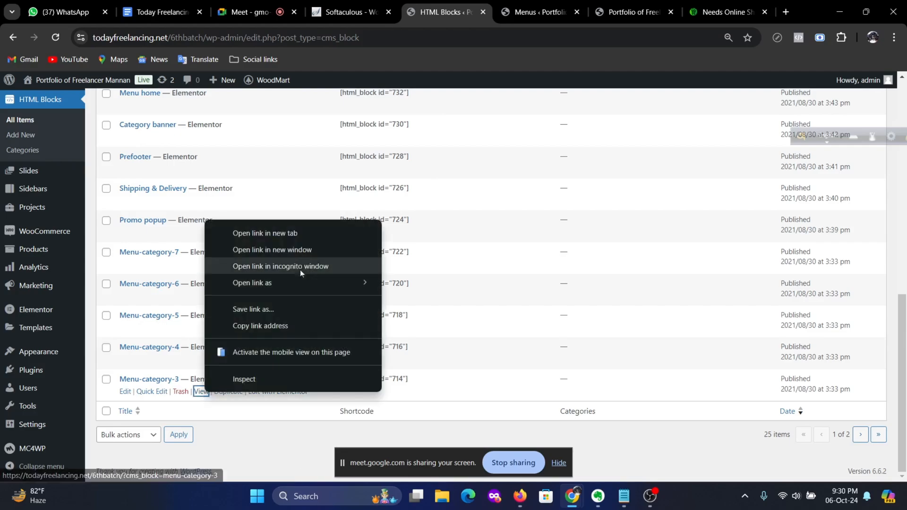
{"action": "left_click", "coordinate": [275, 230]}
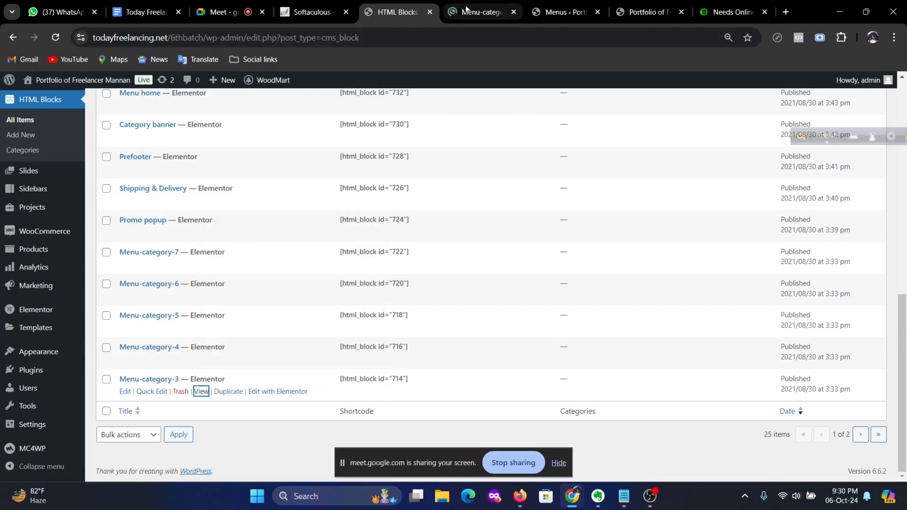
{"action": "key", "text": "ctrl+Tab"}
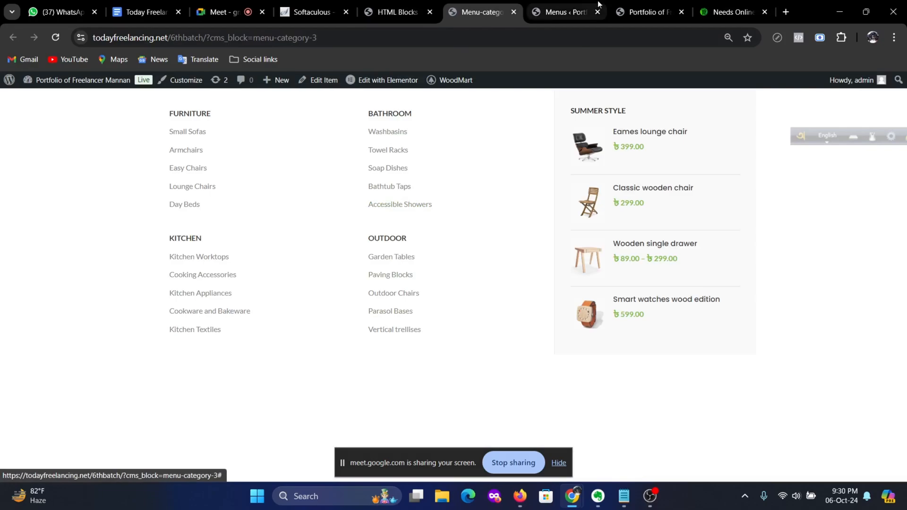
Step: Compare the Menu-category-3 block page with the storefront, the Menus page and the HTML Blocks list
{"action": "left_click", "coordinate": [567, 11]}
{"action": "left_click", "coordinate": [650, 12]}
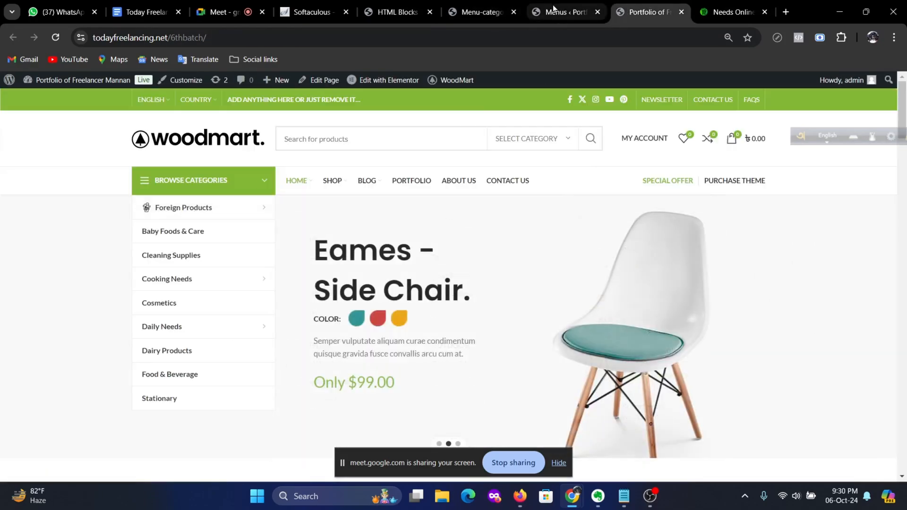
{"action": "left_click", "coordinate": [539, 10]}
{"action": "left_click", "coordinate": [477, 12]}
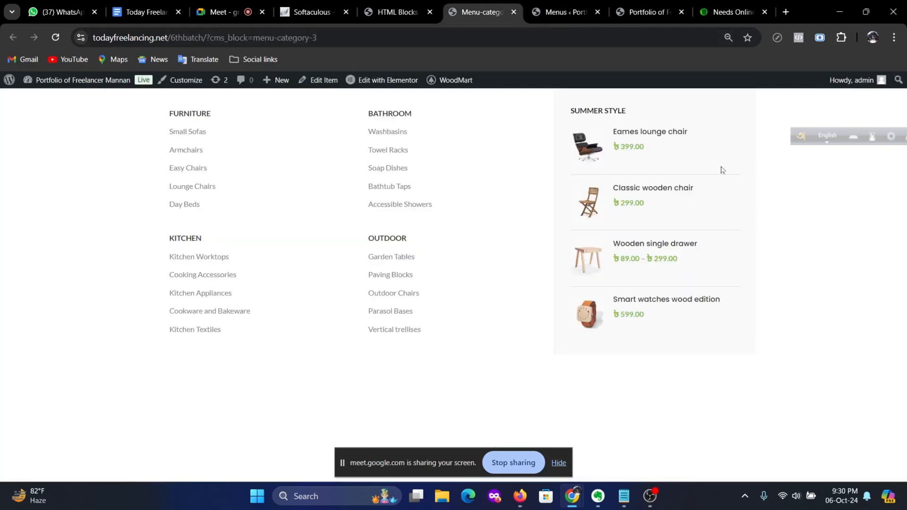
{"action": "mouse_move", "coordinate": [390, 83]}
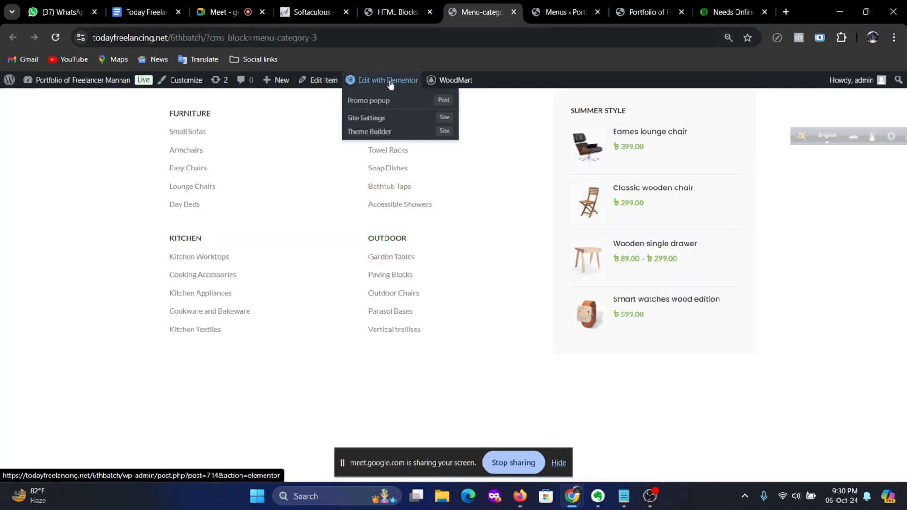
{"action": "left_click", "coordinate": [385, 10]}
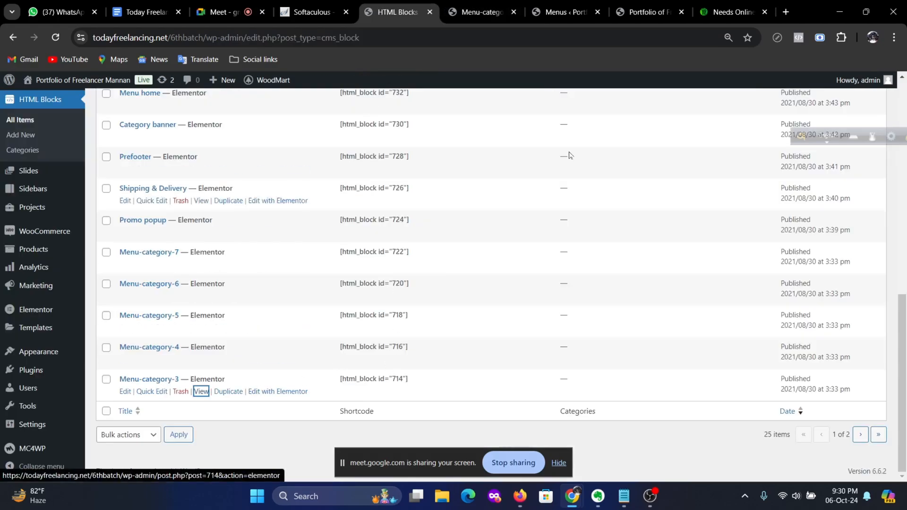
{"action": "left_click", "coordinate": [475, 12]}
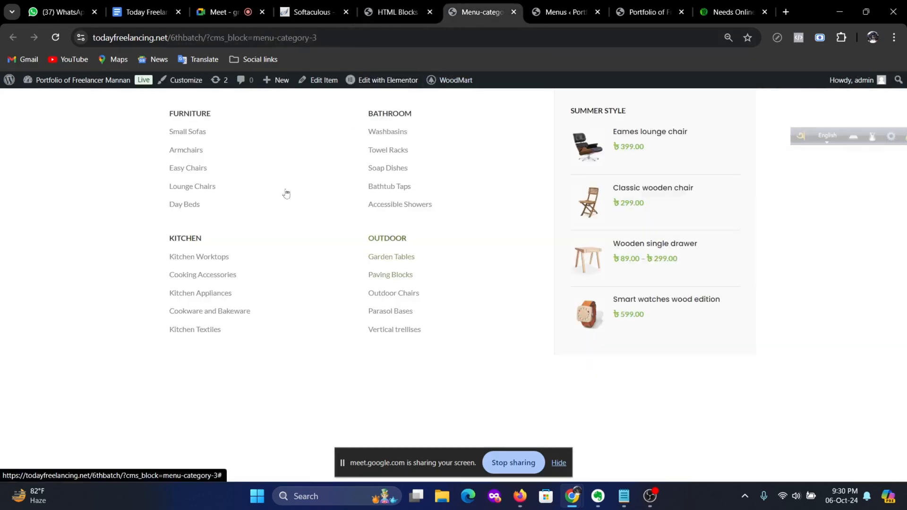
Step: Open the Menu-category-3 block in Elementor, dismiss the notification and select the FURNITURE menu list for editing
{"action": "left_click", "coordinate": [416, 93]}
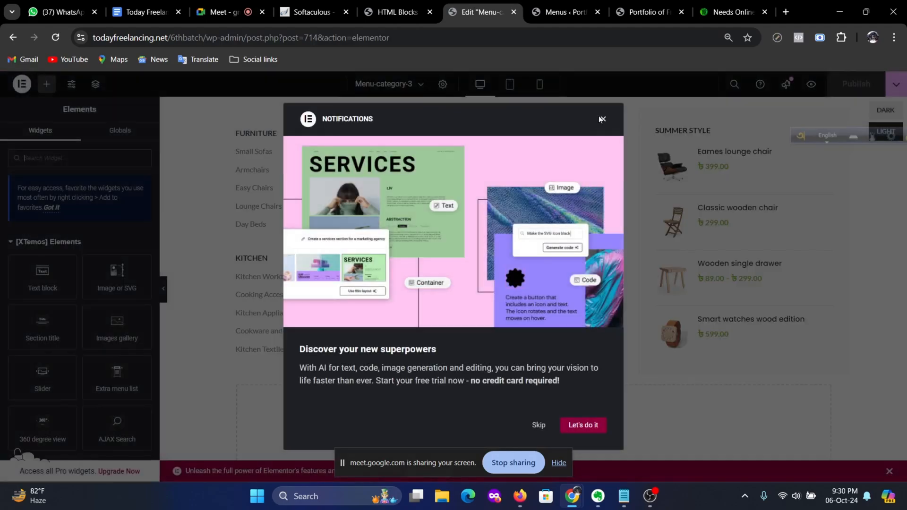
{"action": "left_click", "coordinate": [601, 118]}
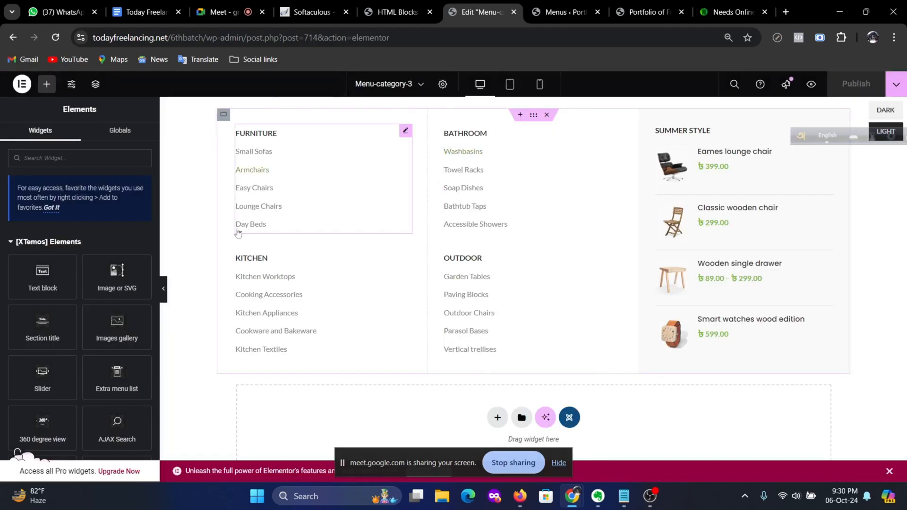
{"action": "left_click", "coordinate": [336, 155]}
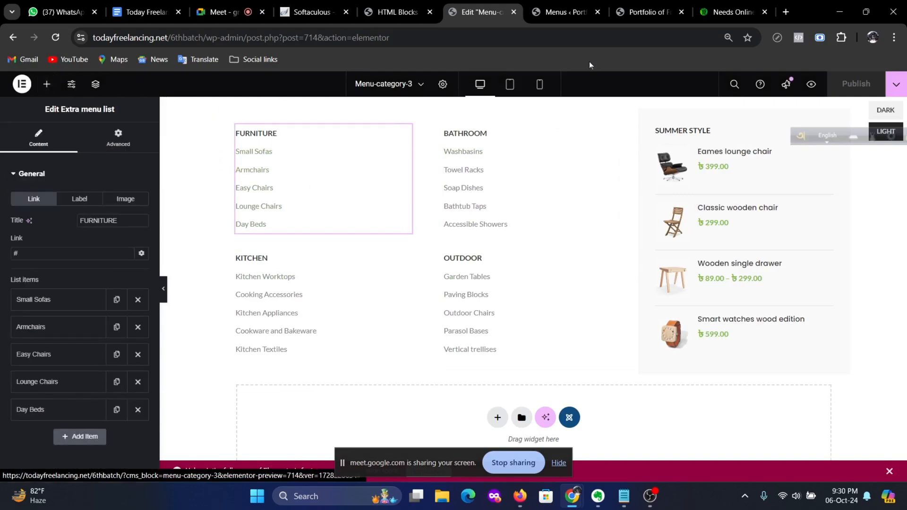
Step: Leave the Menus page without saving its changes and open the WooCommerce product categories list
{"action": "left_click", "coordinate": [555, 12]}
{"action": "scroll", "coordinate": [417, 225], "scroll_direction": "up", "scroll_amount": 10}
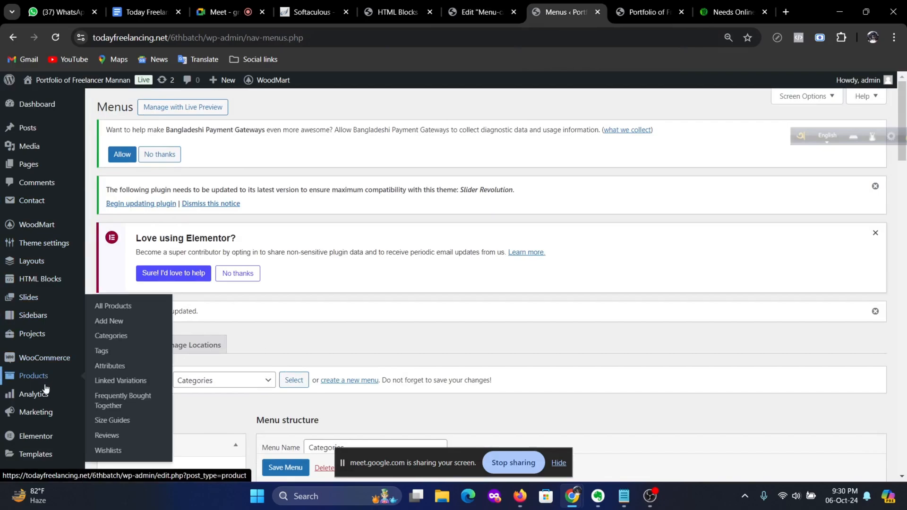
{"action": "mouse_move", "coordinate": [56, 247]}
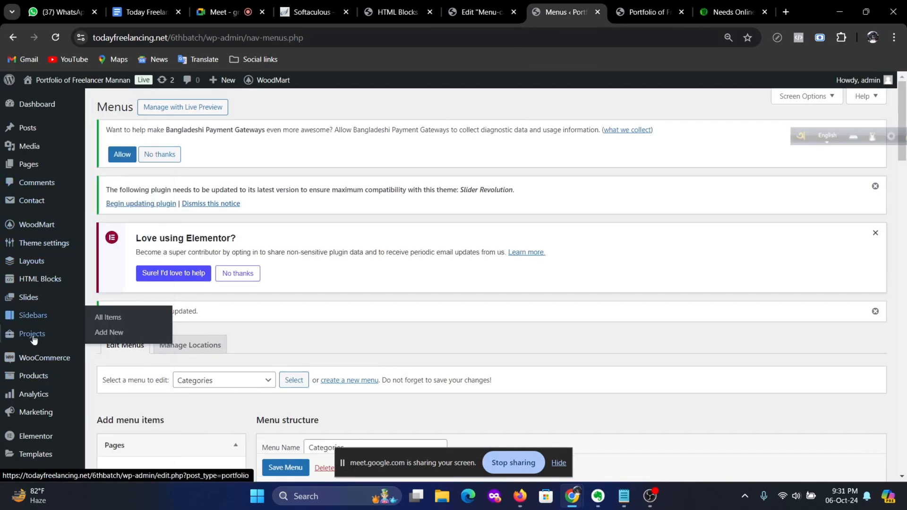
{"action": "scroll", "coordinate": [50, 375], "scroll_direction": "down", "scroll_amount": 1}
{"action": "mouse_move", "coordinate": [40, 317]}
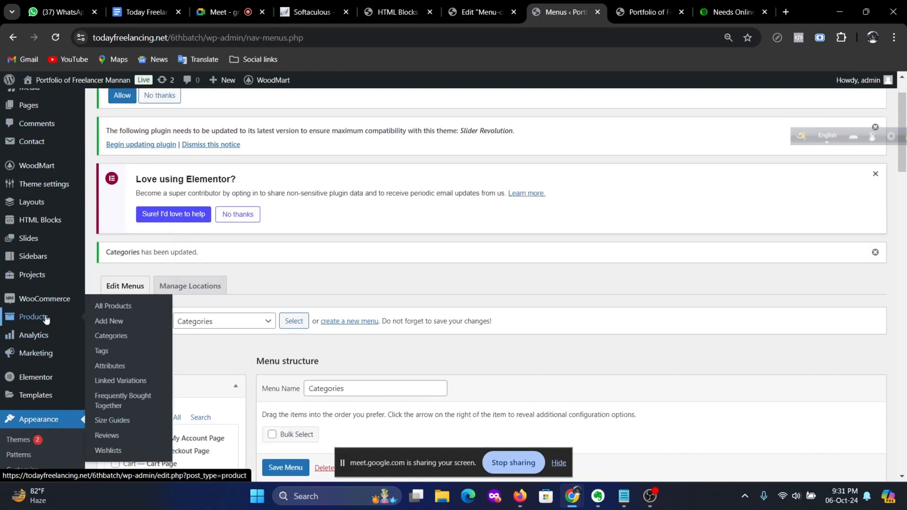
{"action": "left_click", "coordinate": [110, 335]}
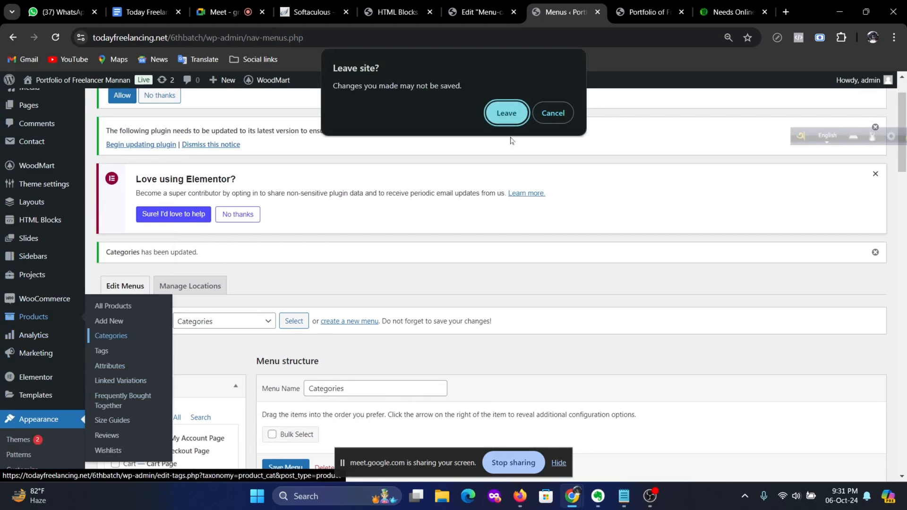
{"action": "left_click", "coordinate": [498, 121]}
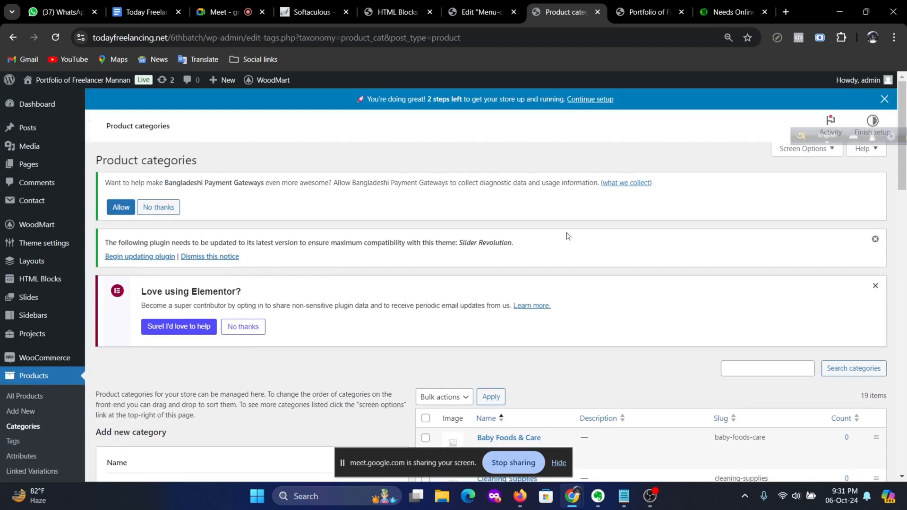
Step: Find Daily Needs among the product categories and use its name as the title of the FURNITURE menu list
{"action": "scroll", "coordinate": [543, 260], "scroll_direction": "down", "scroll_amount": 5}
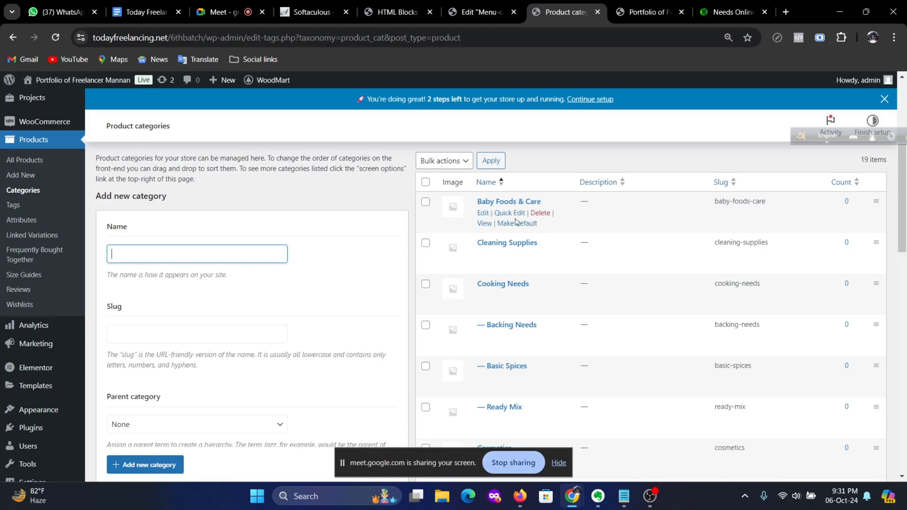
{"action": "scroll", "coordinate": [535, 228], "scroll_direction": "down", "scroll_amount": 7}
{"action": "scroll", "coordinate": [535, 229], "scroll_direction": "down", "scroll_amount": 5}
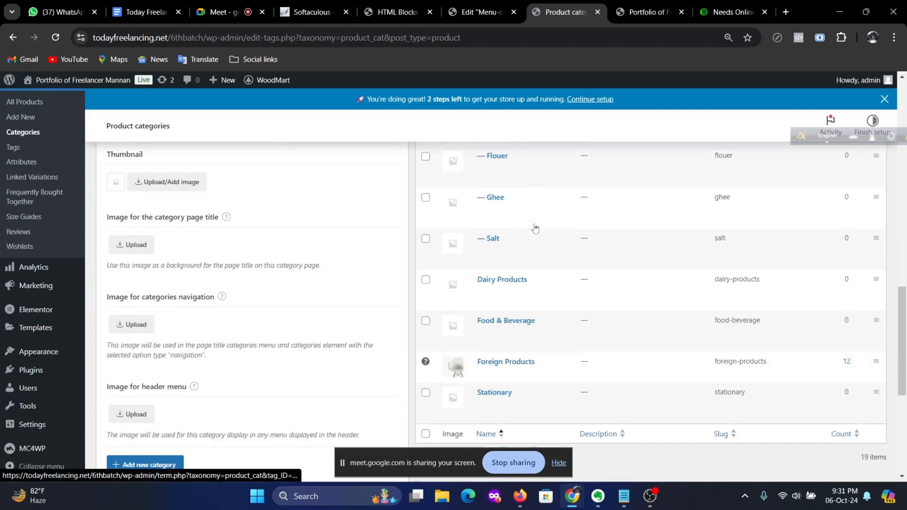
{"action": "scroll", "coordinate": [536, 229], "scroll_direction": "up", "scroll_amount": 5}
{"action": "scroll", "coordinate": [536, 229], "scroll_direction": "up", "scroll_amount": 5}
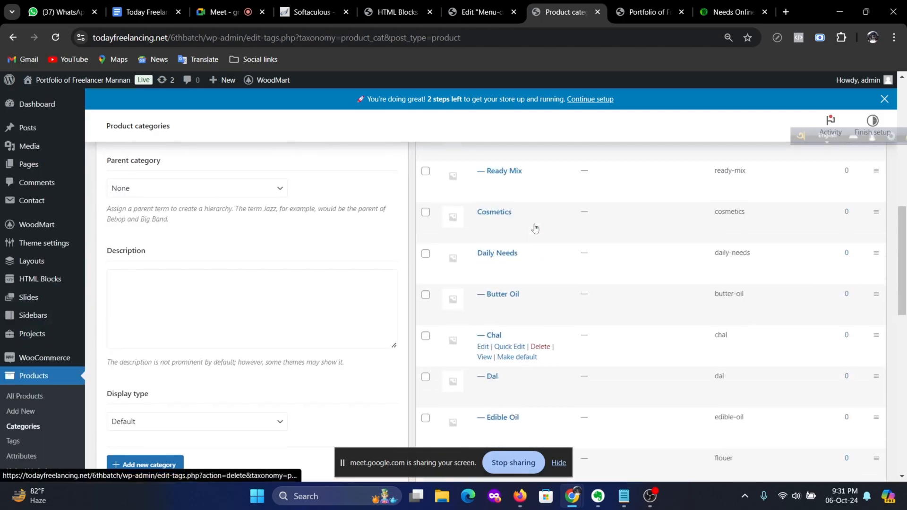
{"action": "scroll", "coordinate": [535, 228], "scroll_direction": "down", "scroll_amount": 3}
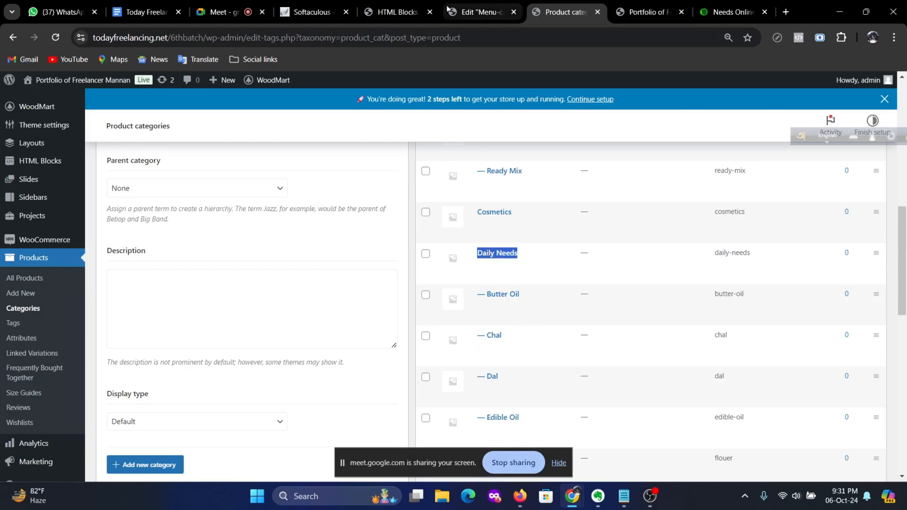
{"action": "left_click", "coordinate": [399, 12]}
{"action": "left_click", "coordinate": [477, 12]}
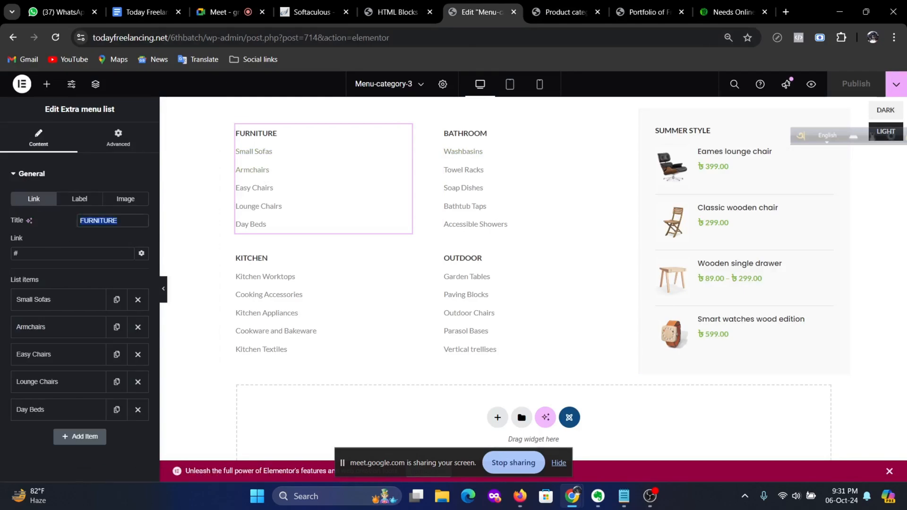
{"action": "type", "text": "Daily Needs"}
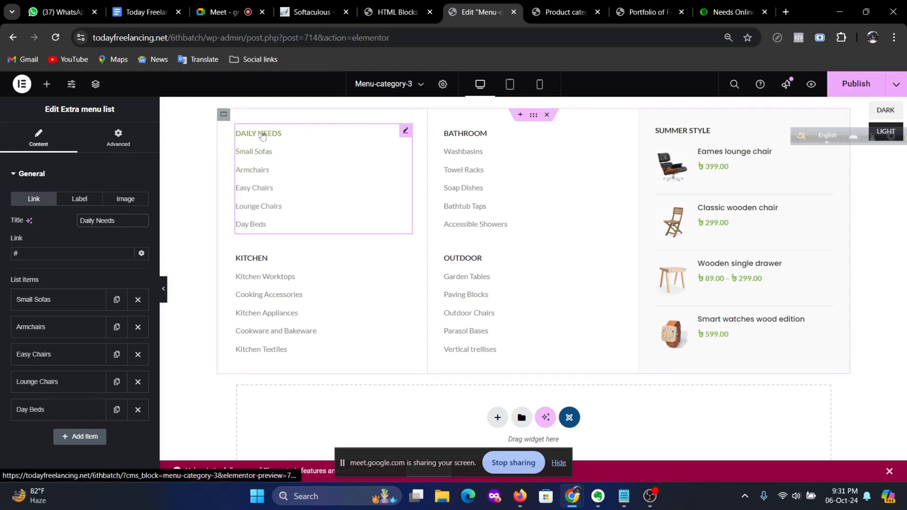
Step: Copy the Daily Needs category page's address and set it as the link of the Daily Needs menu list title
{"action": "left_click", "coordinate": [563, 12]}
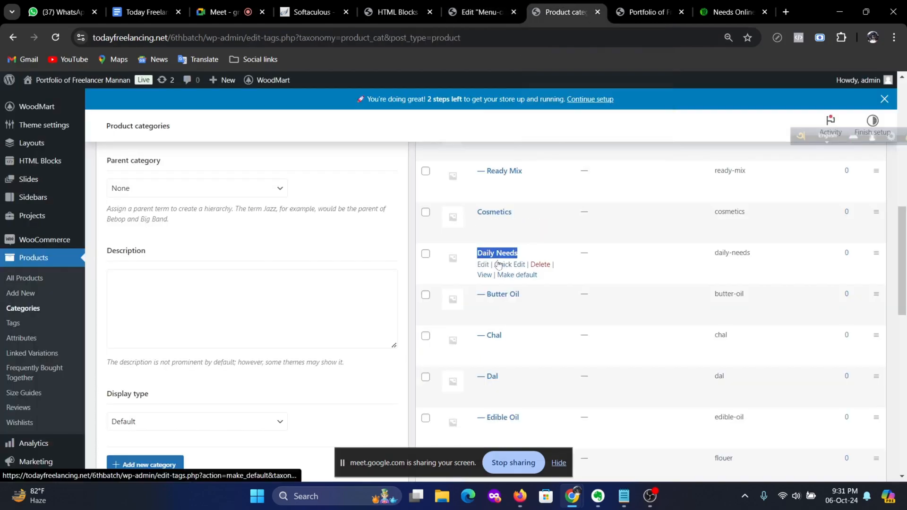
{"action": "right_click", "coordinate": [488, 277]}
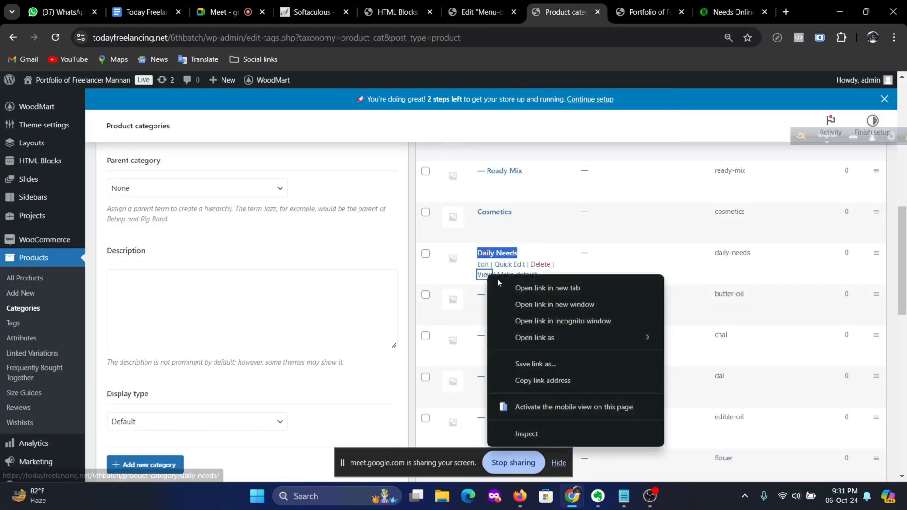
{"action": "left_click", "coordinate": [550, 384]}
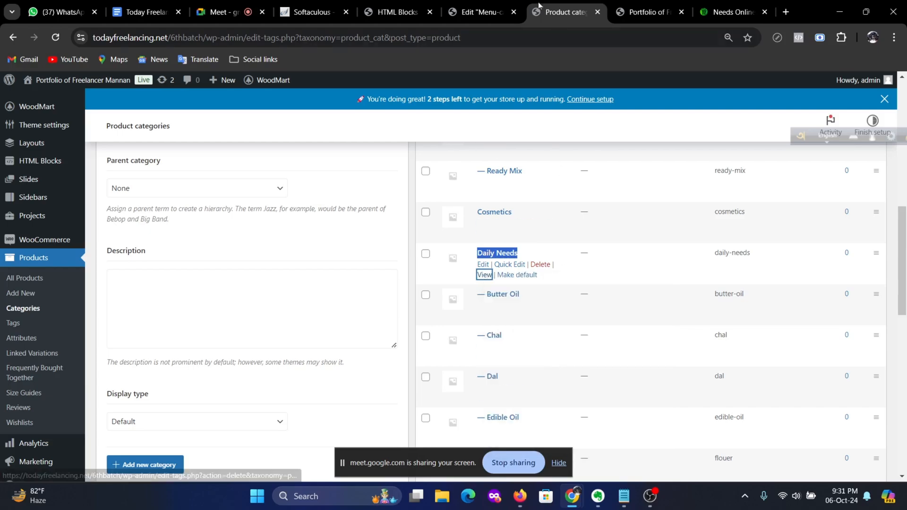
{"action": "left_click", "coordinate": [481, 5]}
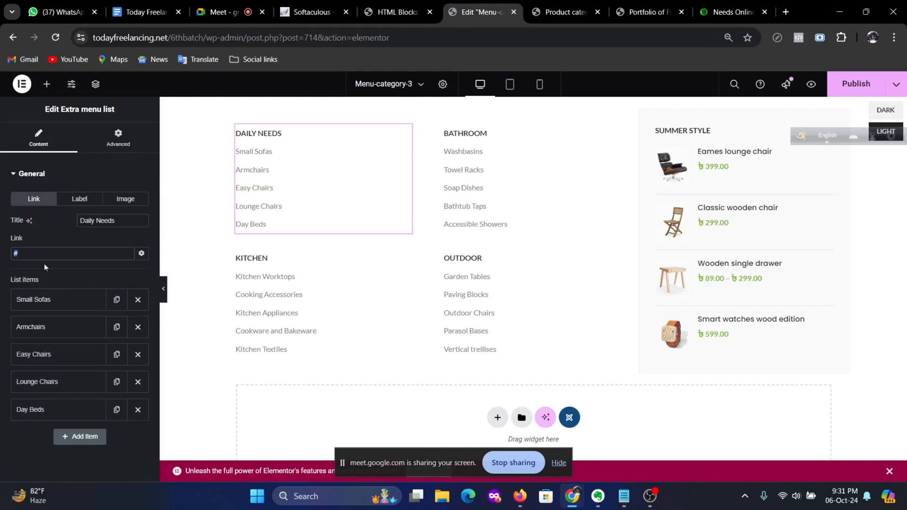
{"action": "key", "text": "ctrl+v"}
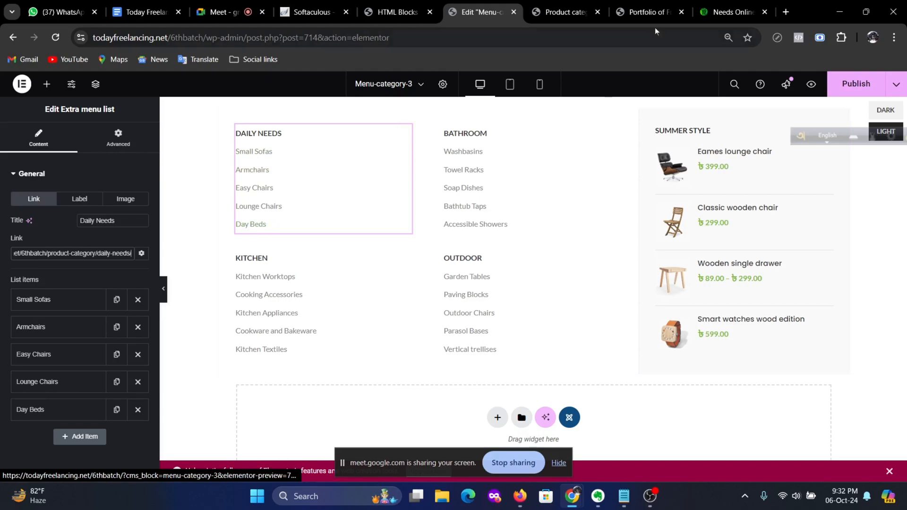
Step: Copy the Butter Oil category name and use it to retitle the Small Sofas item in the Daily Needs menu list
{"action": "left_click", "coordinate": [558, 12]}
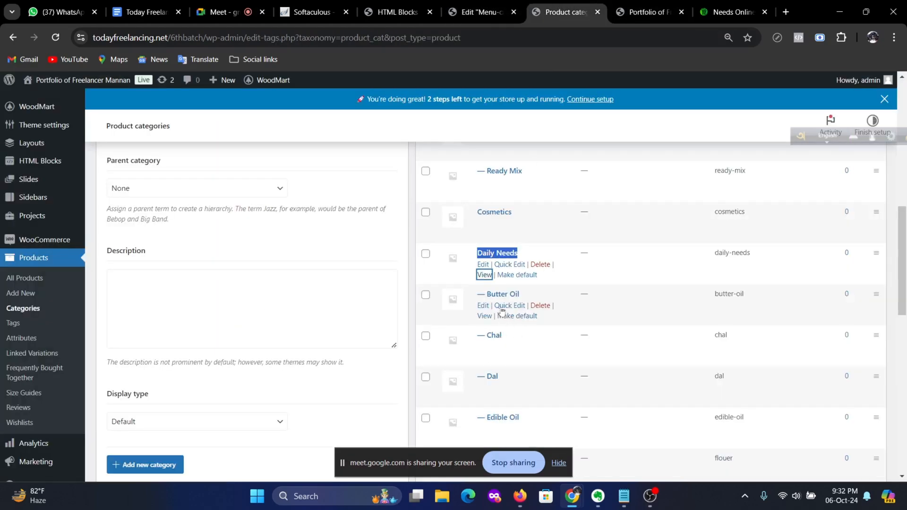
{"action": "double_click", "coordinate": [514, 294]}
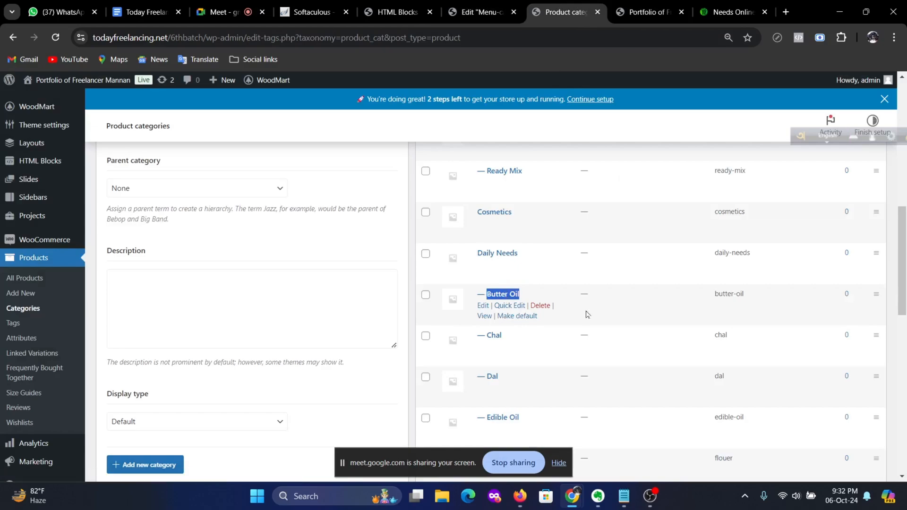
{"action": "left_click", "coordinate": [480, 11]}
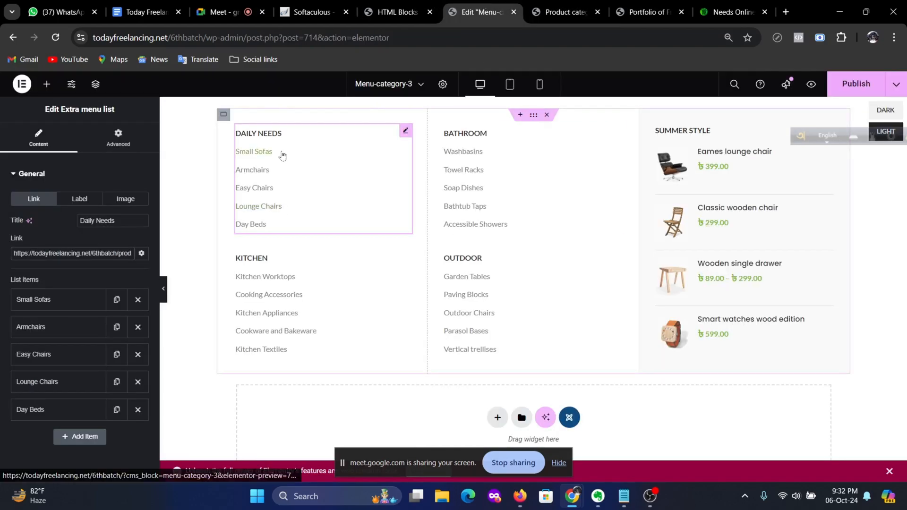
{"action": "left_click", "coordinate": [25, 300]}
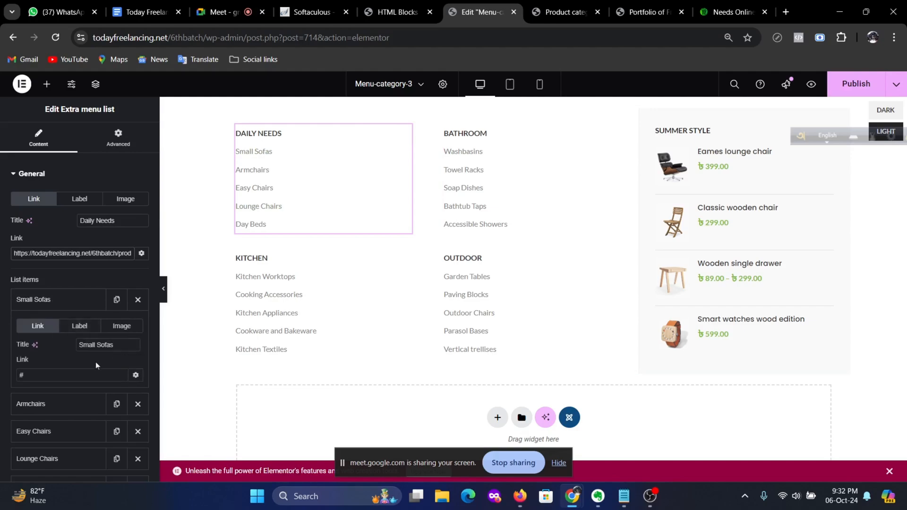
{"action": "left_click_drag", "start_coordinate": [114, 345], "coordinate": [70, 342]}
{"action": "key", "text": "ctrl+v"}
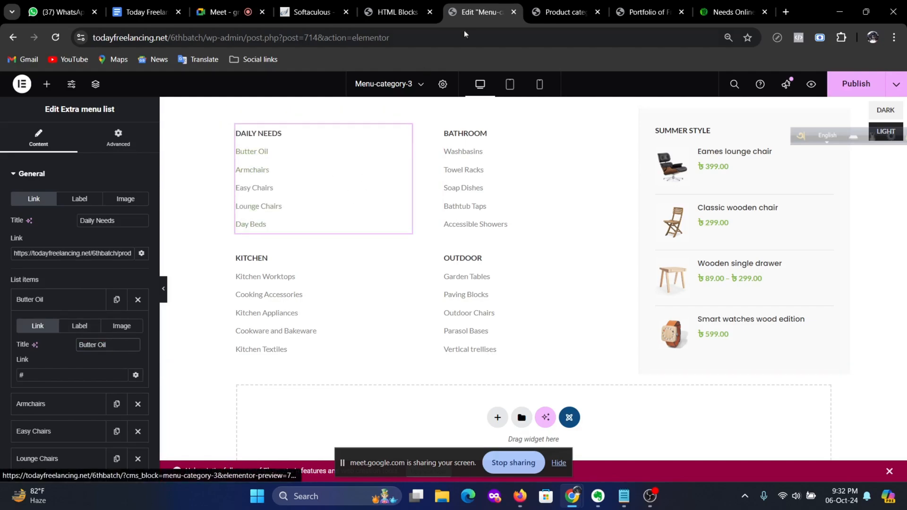
Step: Copy the Butter Oil category page's address and set it as the Butter Oil list item's link
{"action": "left_click", "coordinate": [554, 3]}
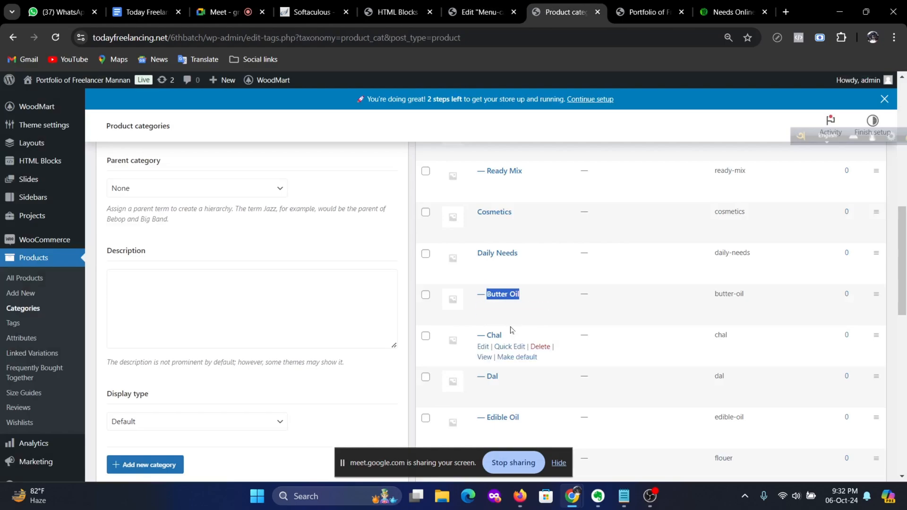
{"action": "right_click", "coordinate": [487, 321]}
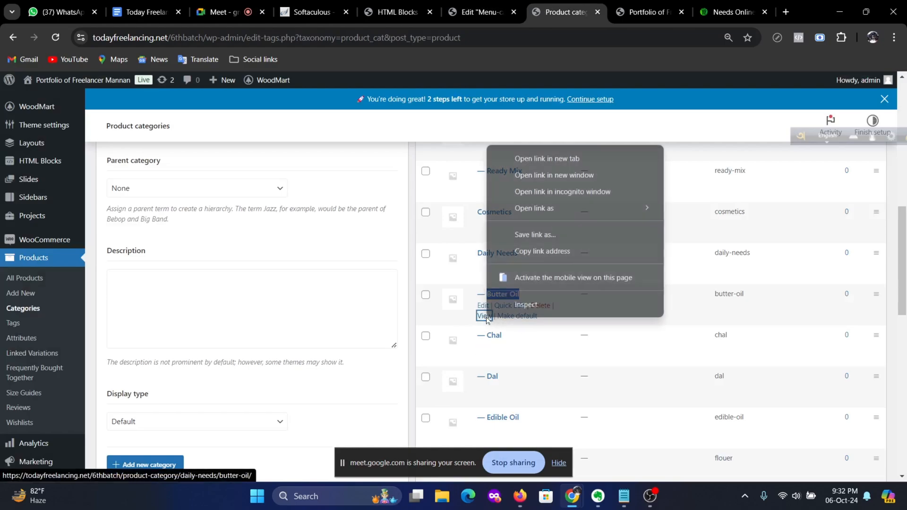
{"action": "left_click", "coordinate": [562, 251]}
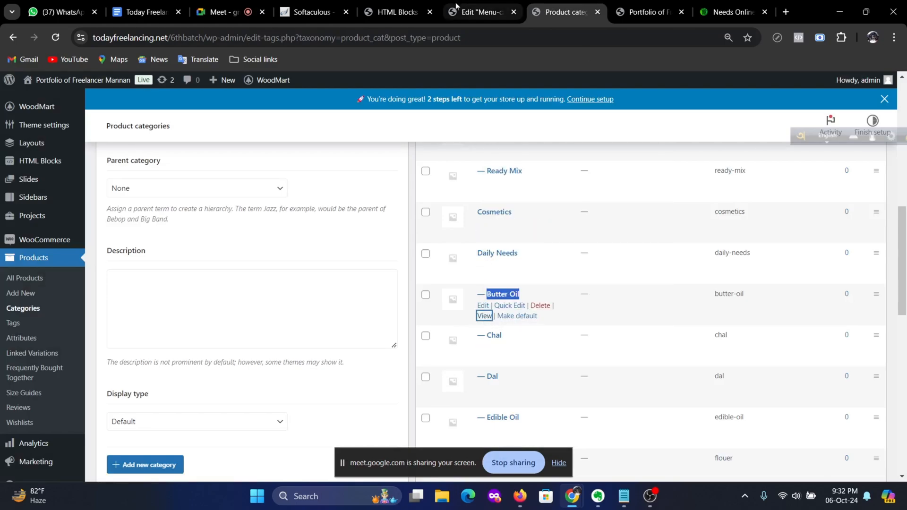
{"action": "left_click", "coordinate": [478, 12]}
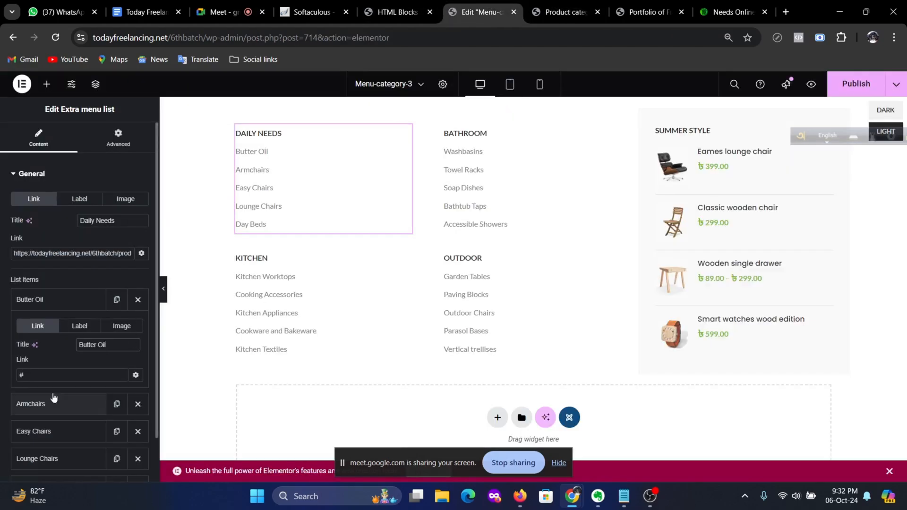
{"action": "key", "text": "Tab"}
{"action": "key", "text": "ctrl+v"}
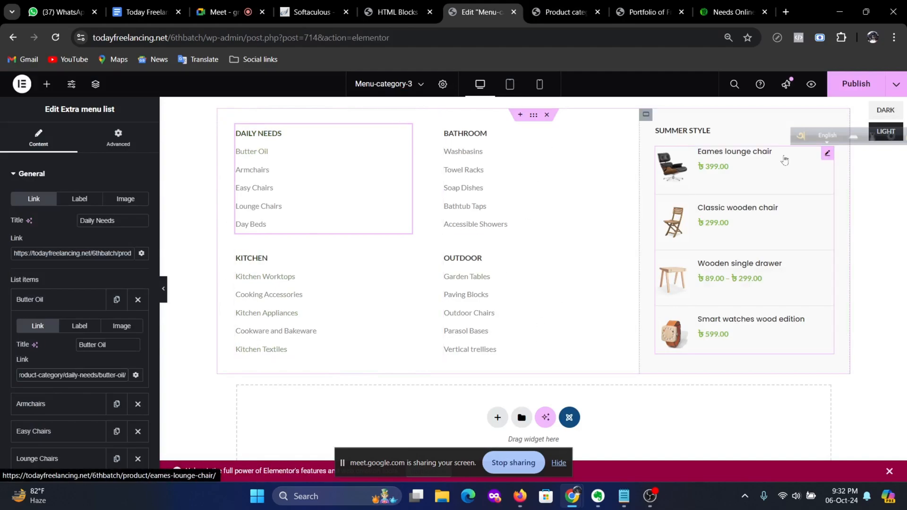
Step: Check the type of the SUMMER STYLE product list and add another WC Products widget below it
{"action": "left_click", "coordinate": [831, 160]}
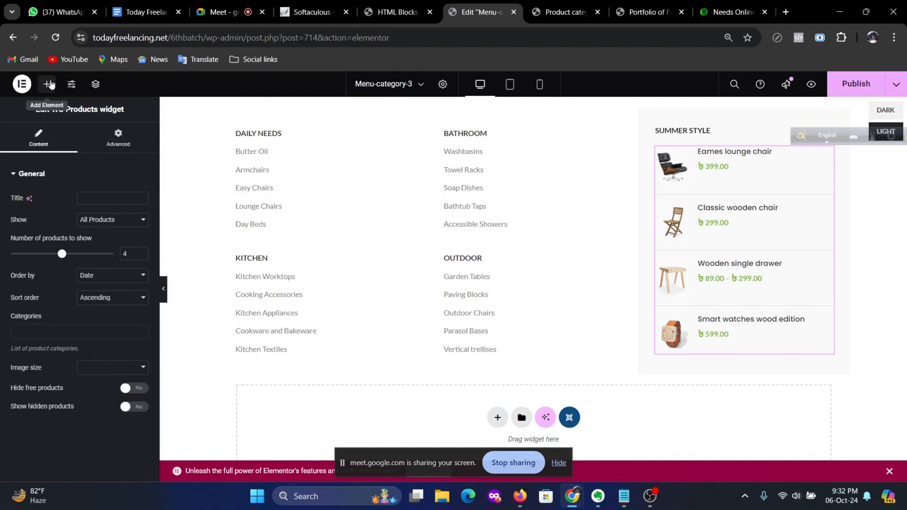
{"action": "left_click", "coordinate": [49, 84]}
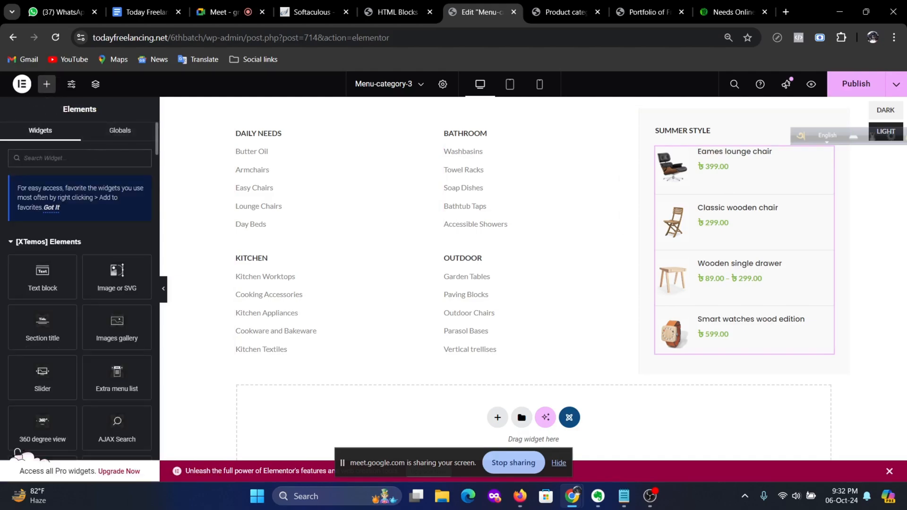
{"action": "type", "text": "product"}
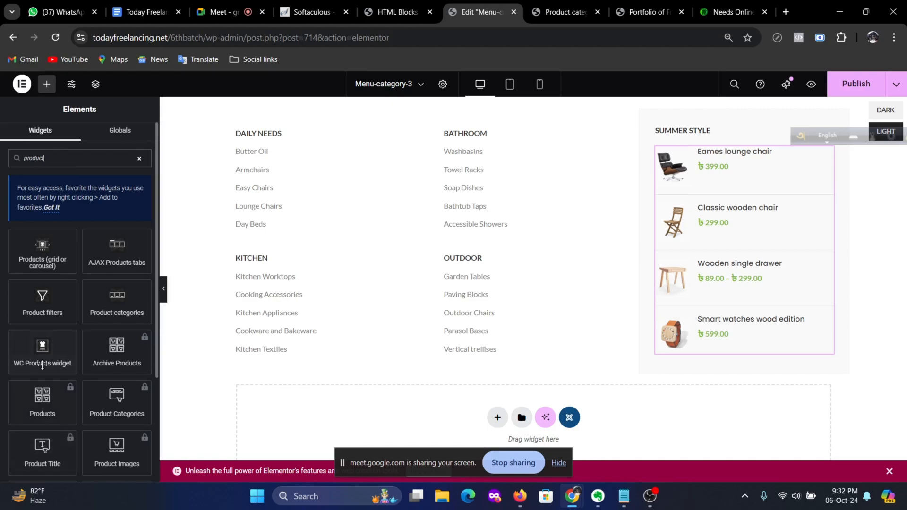
{"action": "left_click_drag", "start_coordinate": [54, 360], "coordinate": [759, 358]}
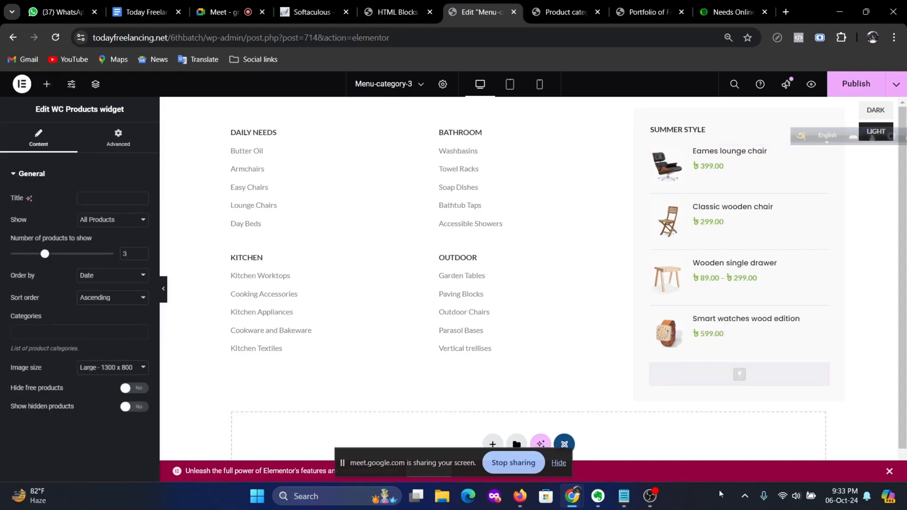
{"action": "scroll", "coordinate": [769, 367], "scroll_direction": "down", "scroll_amount": 3}
{"action": "scroll", "coordinate": [771, 366], "scroll_direction": "up", "scroll_amount": 3}
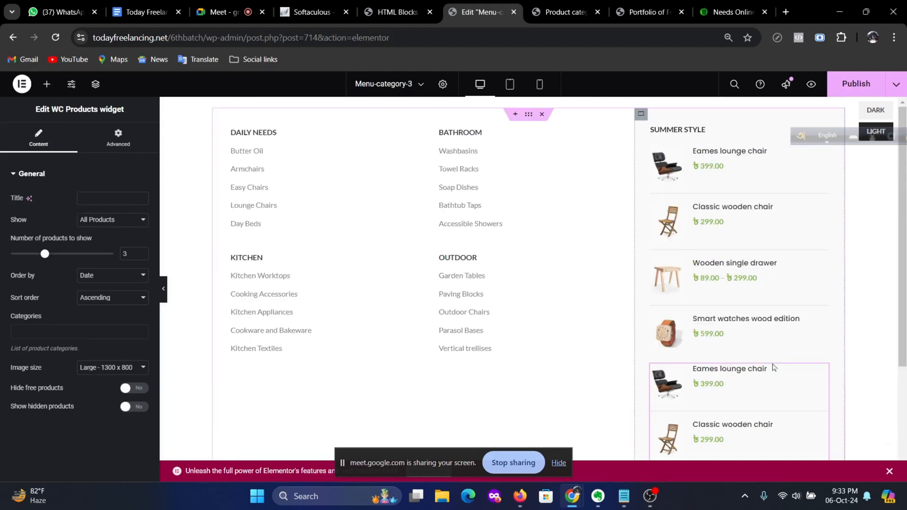
{"action": "scroll", "coordinate": [729, 219], "scroll_direction": "down", "scroll_amount": 1}
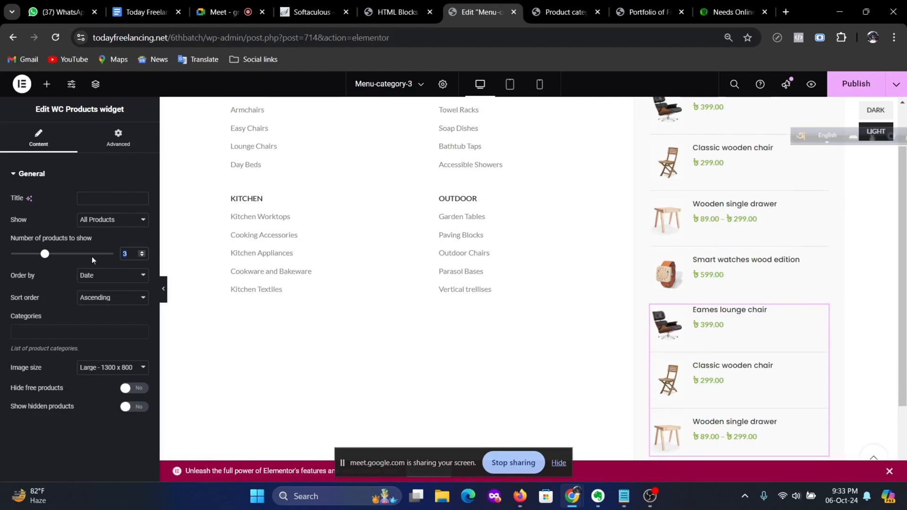
Step: Set the extra WC Products widget below the SUMMER STYLE list to show 5 products and delete that widget
{"action": "type", "text": "5"}
{"action": "scroll", "coordinate": [548, 325], "scroll_direction": "down", "scroll_amount": 4}
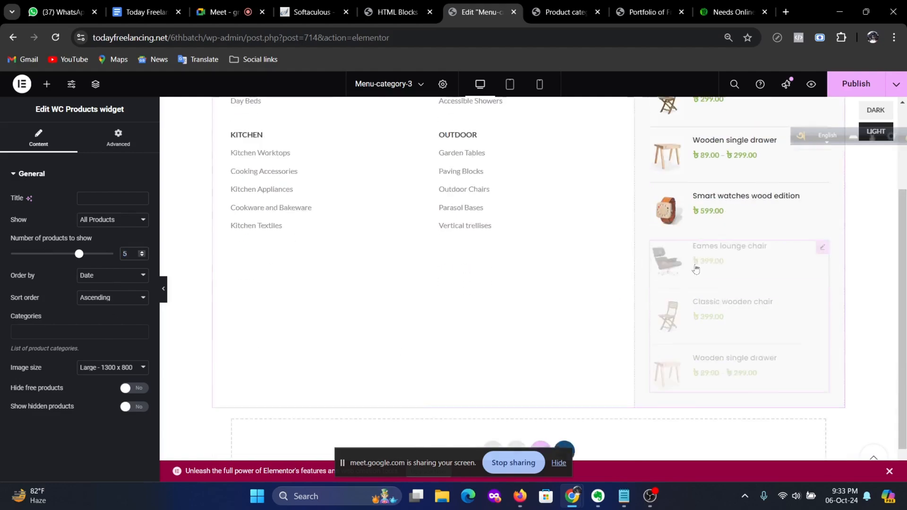
{"action": "scroll", "coordinate": [724, 332], "scroll_direction": "up", "scroll_amount": 5}
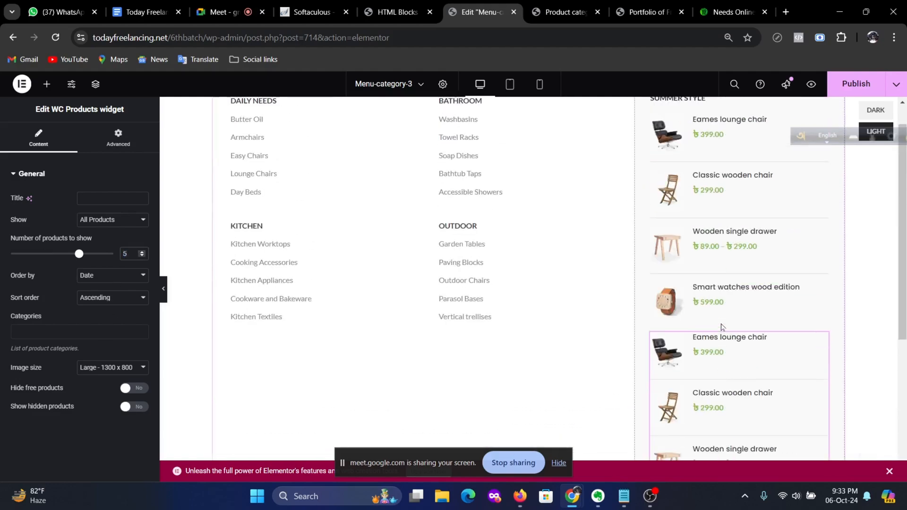
{"action": "right_click", "coordinate": [772, 373]}
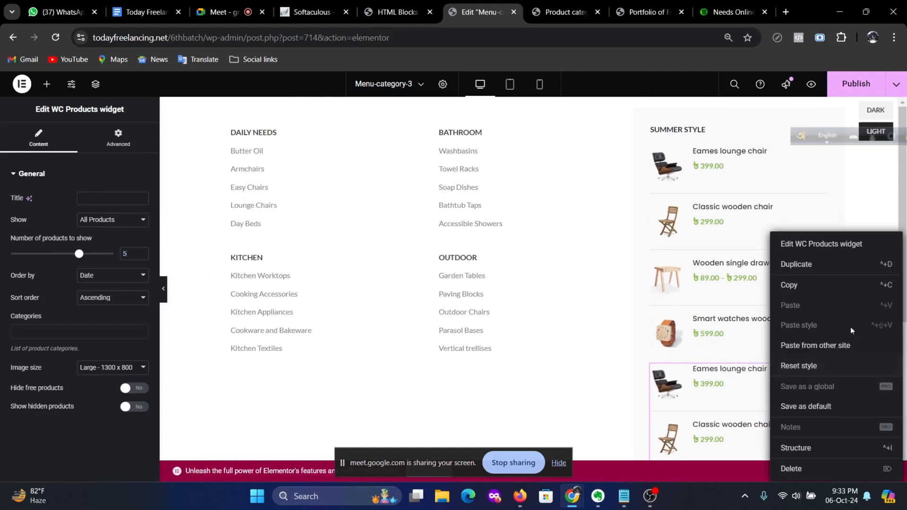
{"action": "left_click", "coordinate": [810, 475]}
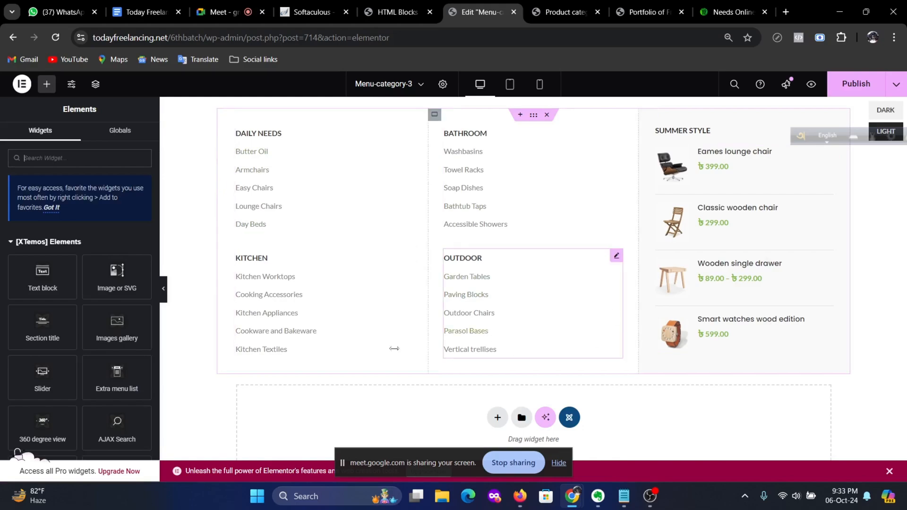
Step: Add the label text "Hot" to the Butter Oil item in the Daily Needs menu list
{"action": "left_click", "coordinate": [308, 158]}
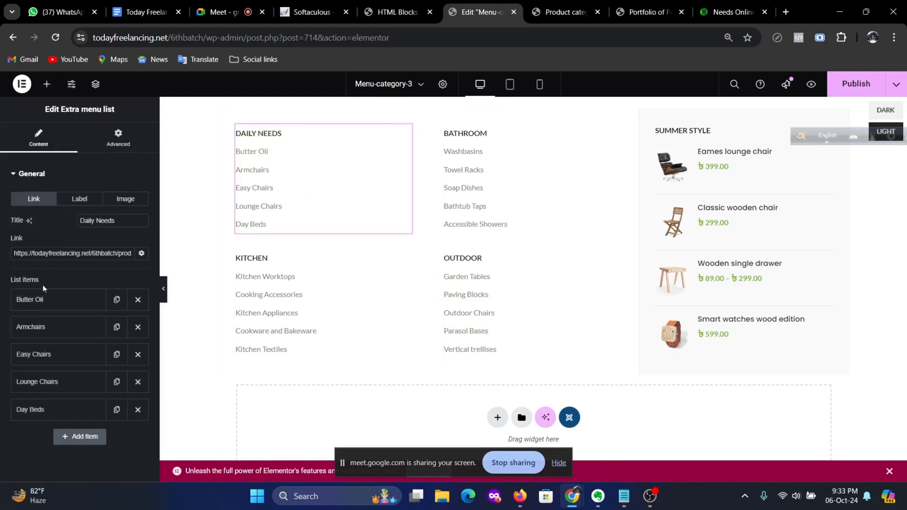
{"action": "left_click", "coordinate": [76, 301]}
{"action": "left_click", "coordinate": [79, 327]}
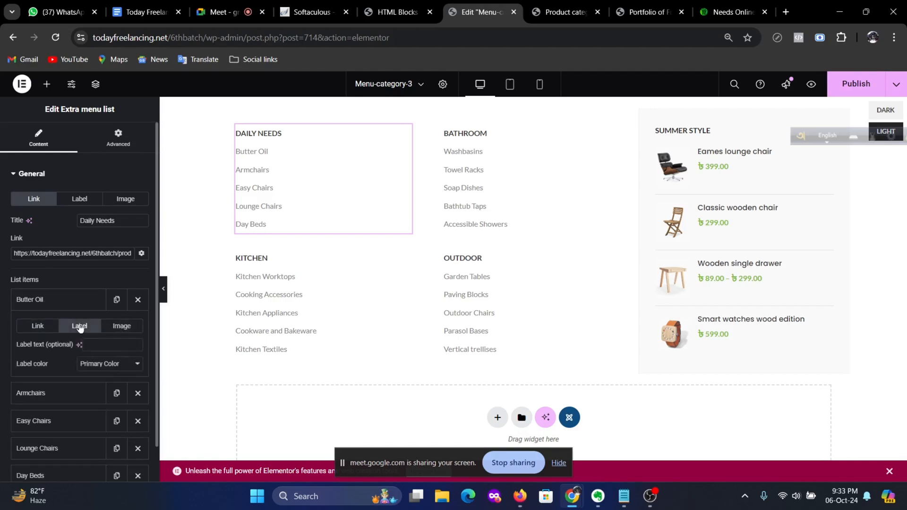
{"action": "scroll", "coordinate": [130, 366], "scroll_direction": "down", "scroll_amount": 1}
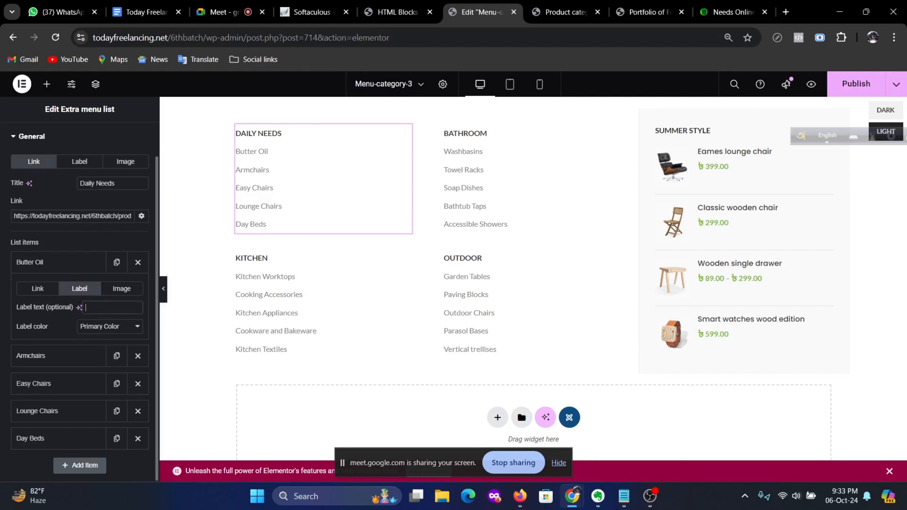
{"action": "type", "text": "Ho"}
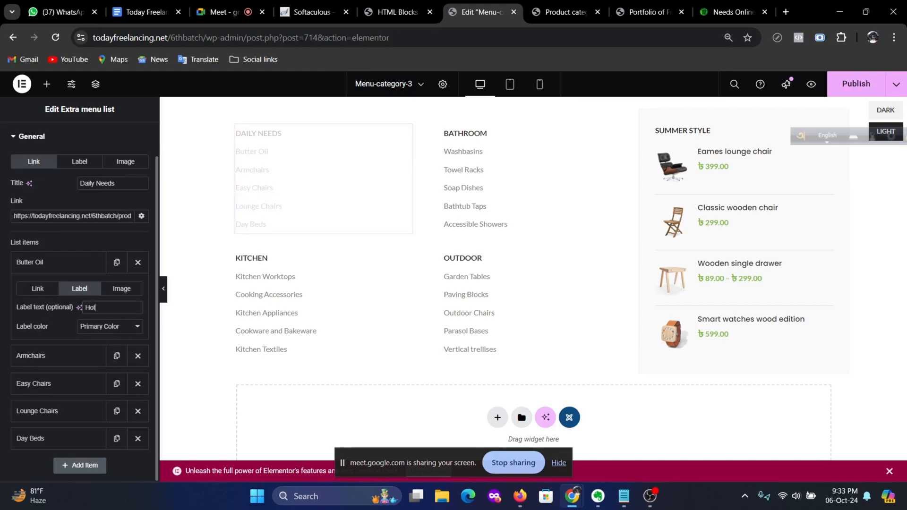
{"action": "type", "text": "t"}
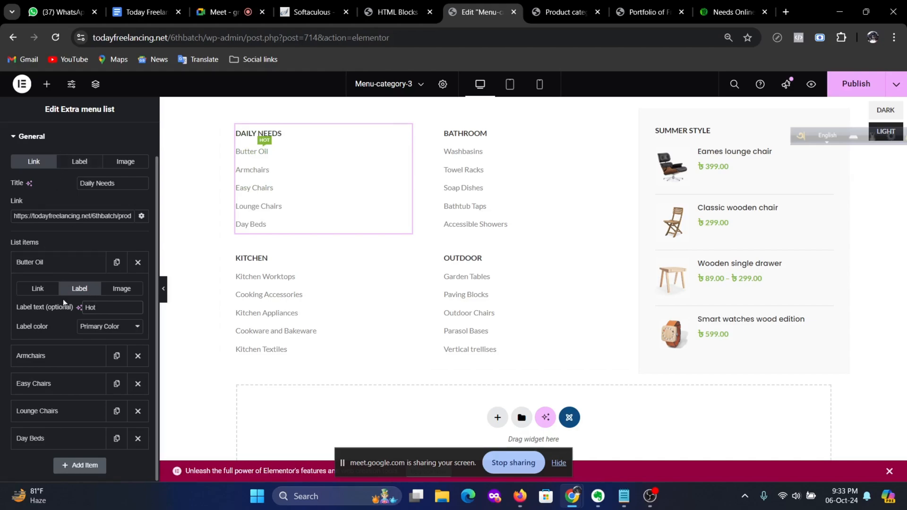
{"action": "left_click", "coordinate": [60, 267]}
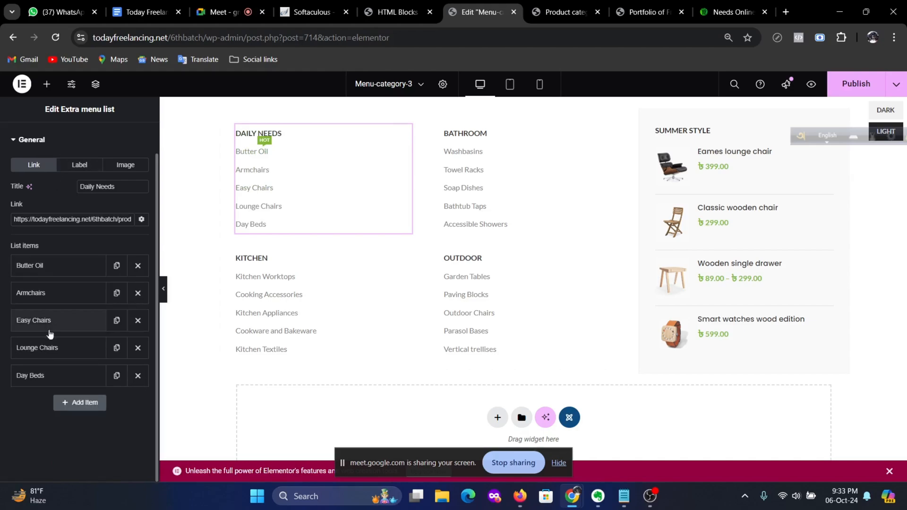
Step: Add the label text "New" to the Armchairs item in the Daily Needs menu list
{"action": "left_click", "coordinate": [23, 296]}
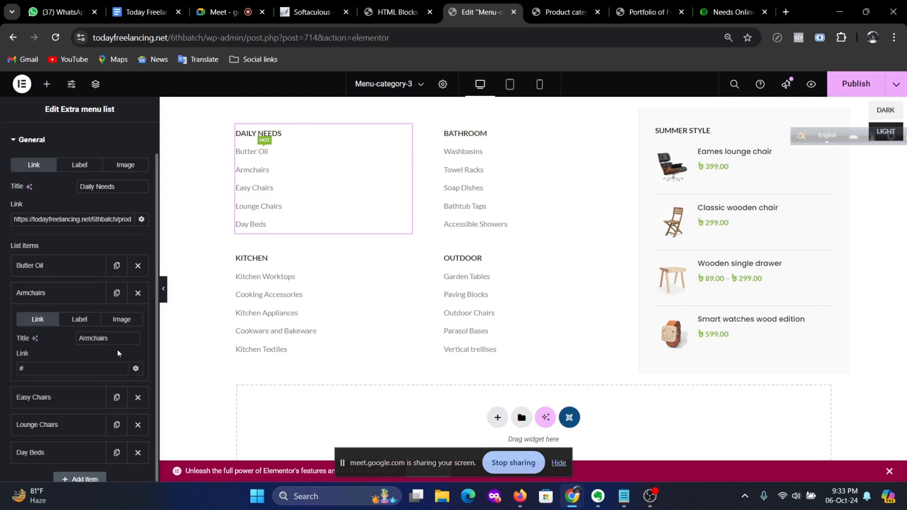
{"action": "left_click", "coordinate": [80, 320]}
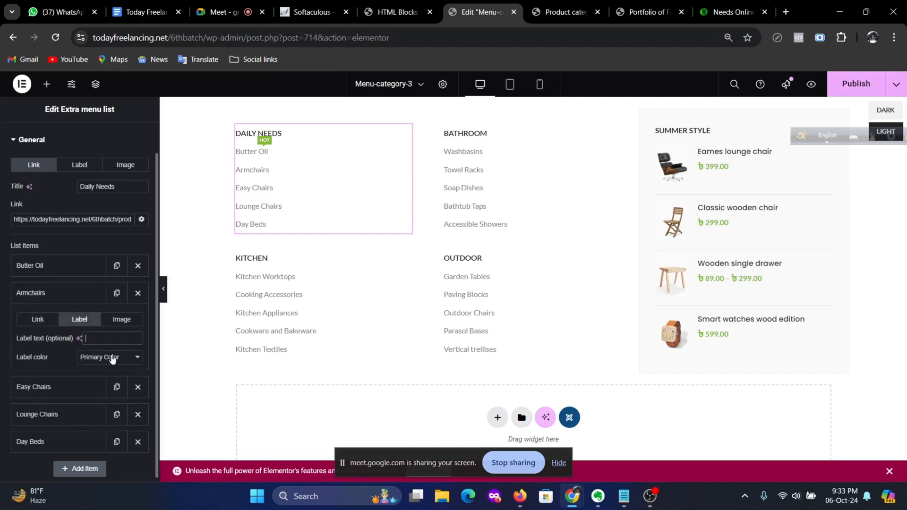
{"action": "type", "text": "New"}
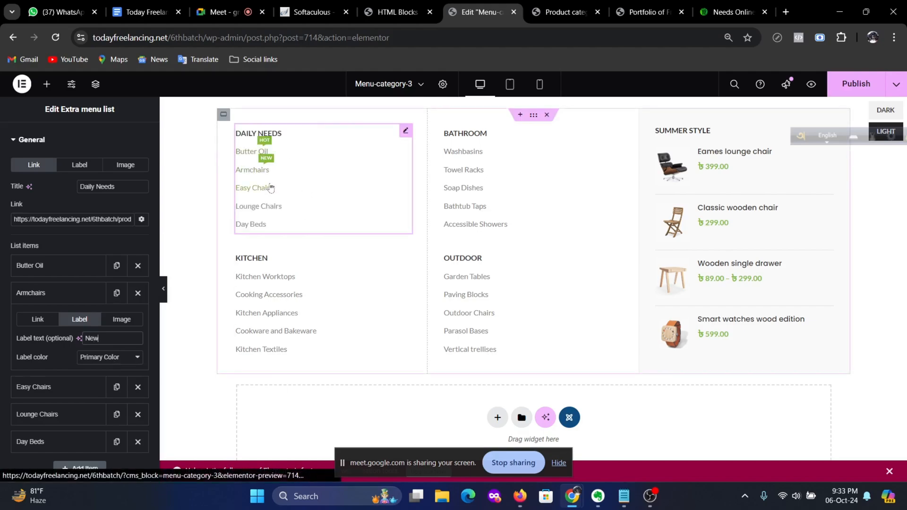
Step: Set the round clock icon with hour marks from the media library as the Armchairs list item's image
{"action": "left_click", "coordinate": [129, 324]}
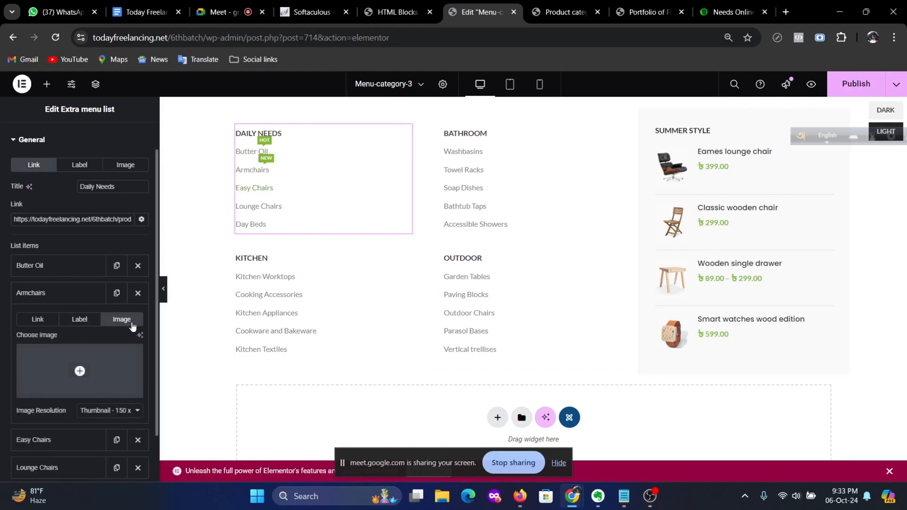
{"action": "scroll", "coordinate": [131, 326], "scroll_direction": "down", "scroll_amount": 2}
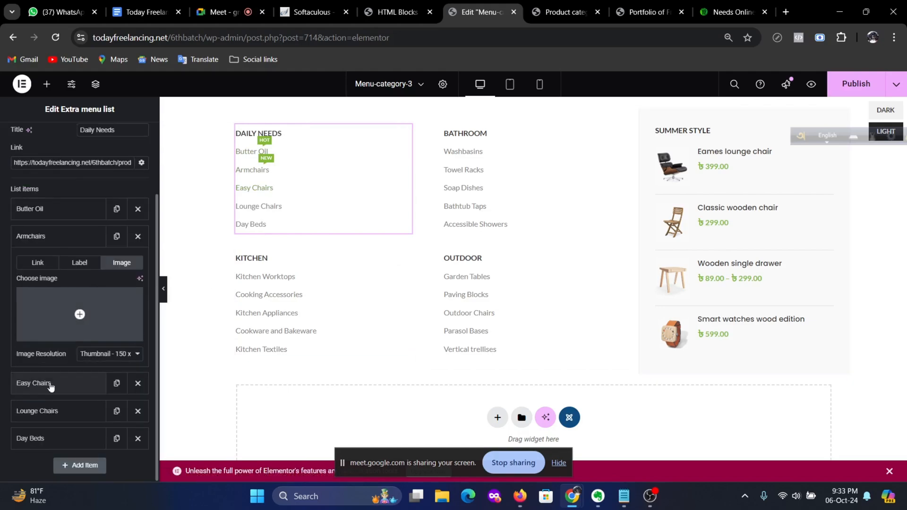
{"action": "left_click", "coordinate": [84, 314]}
{"action": "left_click", "coordinate": [506, 279]}
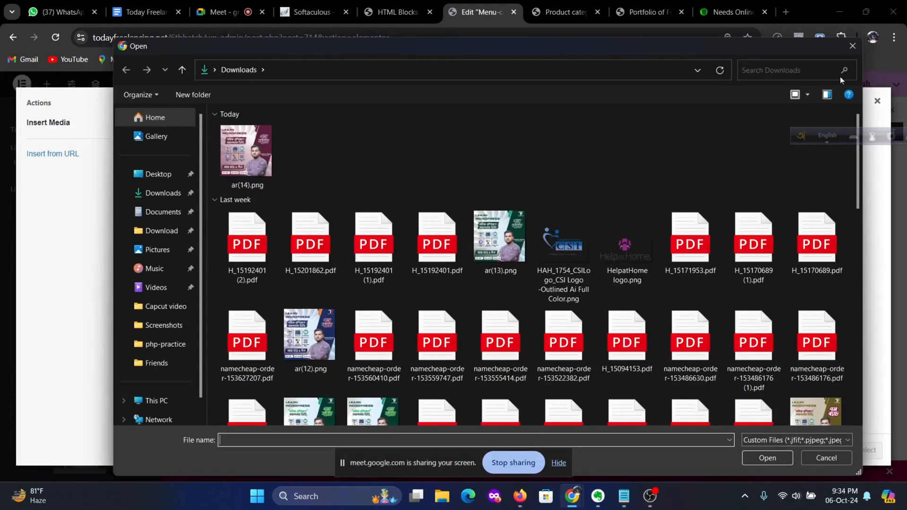
{"action": "left_click", "coordinate": [853, 46]}
{"action": "left_click", "coordinate": [215, 123]}
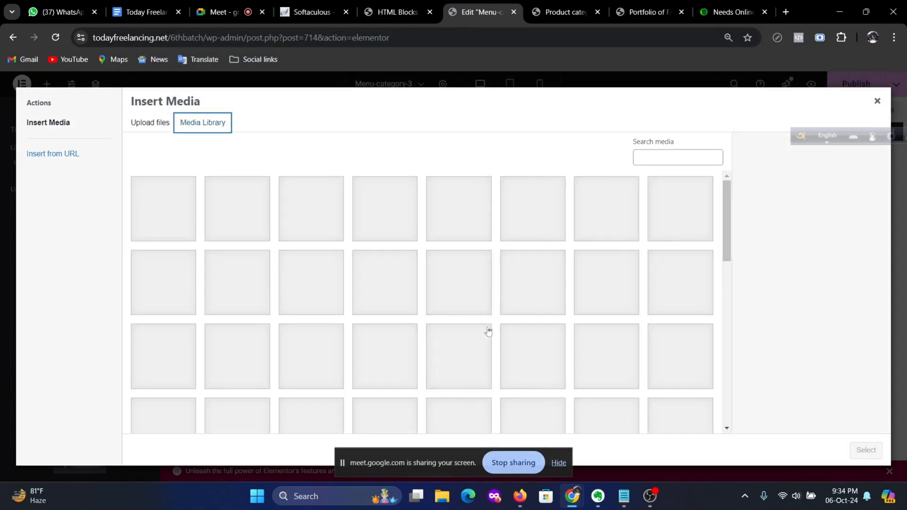
{"action": "scroll", "coordinate": [649, 332], "scroll_direction": "down", "scroll_amount": 3}
{"action": "scroll", "coordinate": [649, 332], "scroll_direction": "down", "scroll_amount": 6}
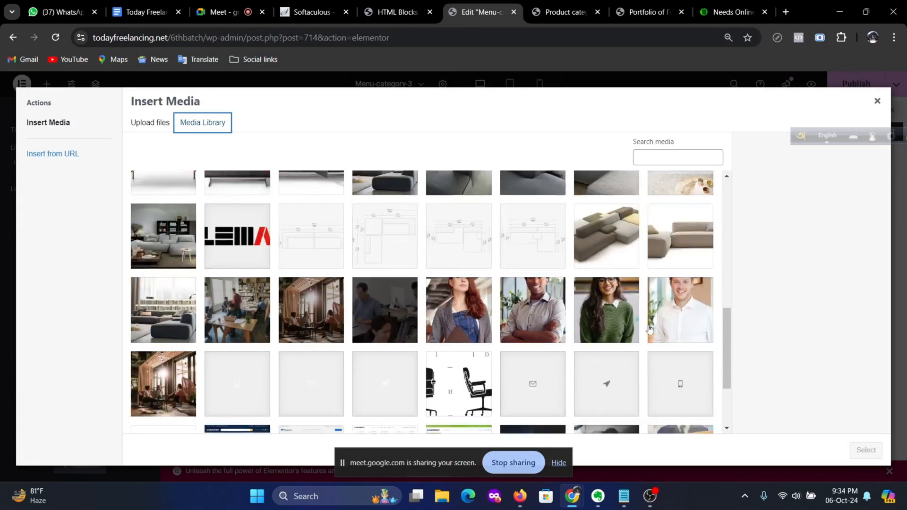
{"action": "left_click", "coordinate": [431, 419]}
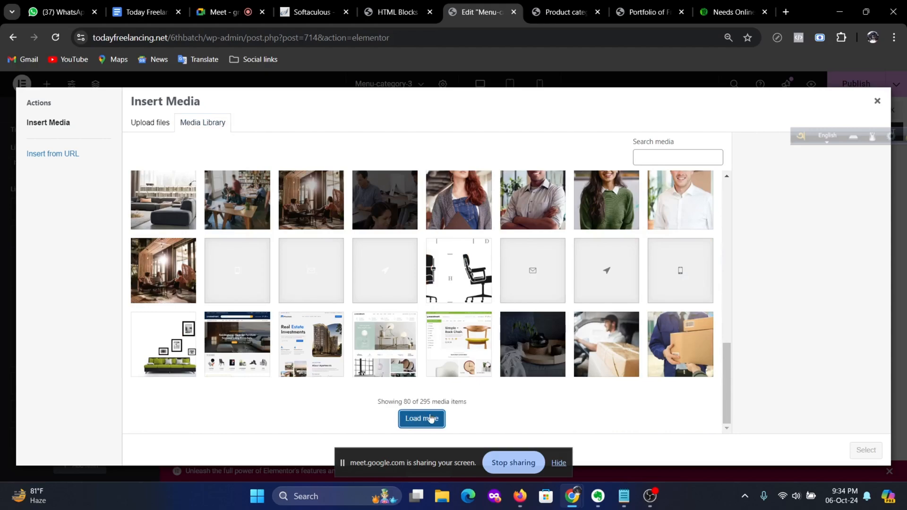
{"action": "scroll", "coordinate": [540, 356], "scroll_direction": "down", "scroll_amount": 10}
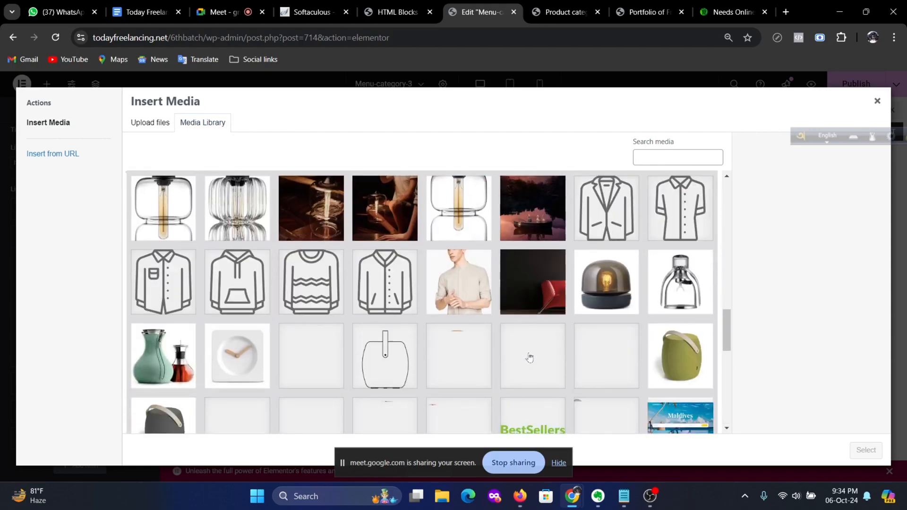
{"action": "scroll", "coordinate": [540, 356], "scroll_direction": "up", "scroll_amount": 2}
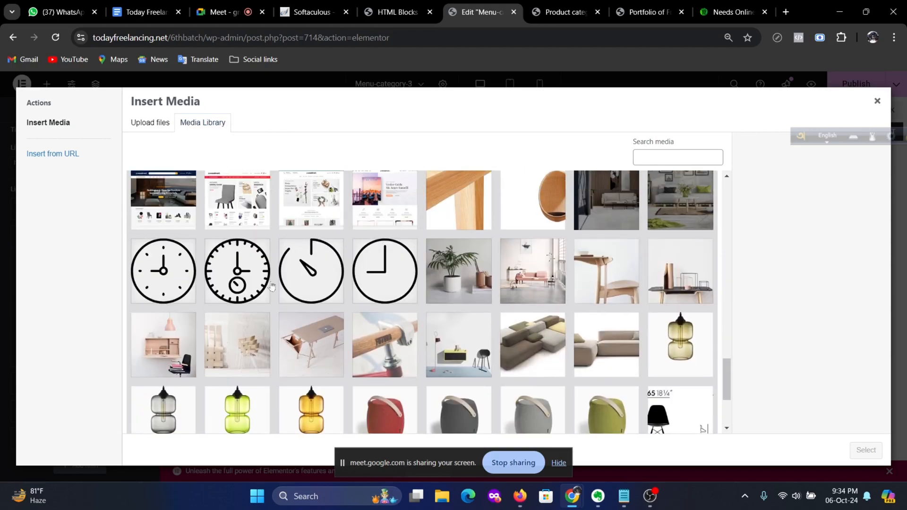
{"action": "left_click", "coordinate": [192, 273]}
{"action": "left_click", "coordinate": [866, 450]}
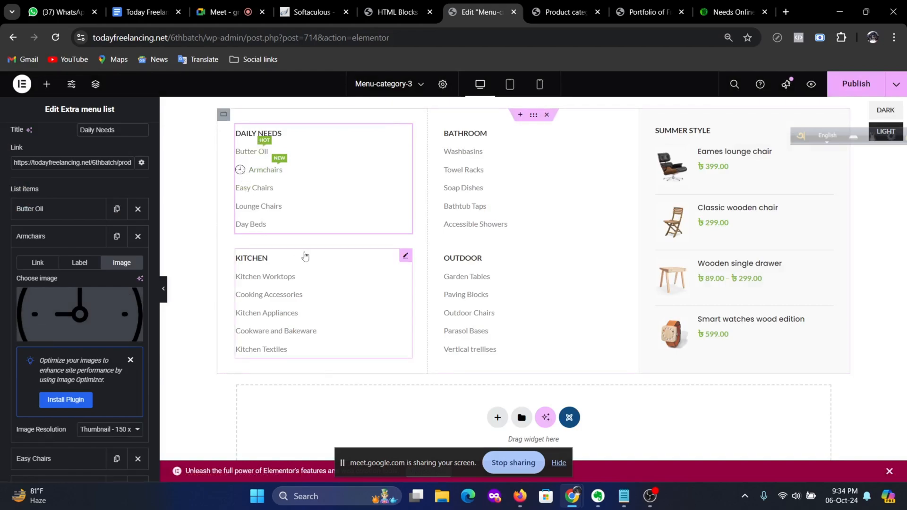
Step: Publish the Menu-category-3 block and reload the storefront to check the Foreign Products dropdown
{"action": "left_click", "coordinate": [856, 90]}
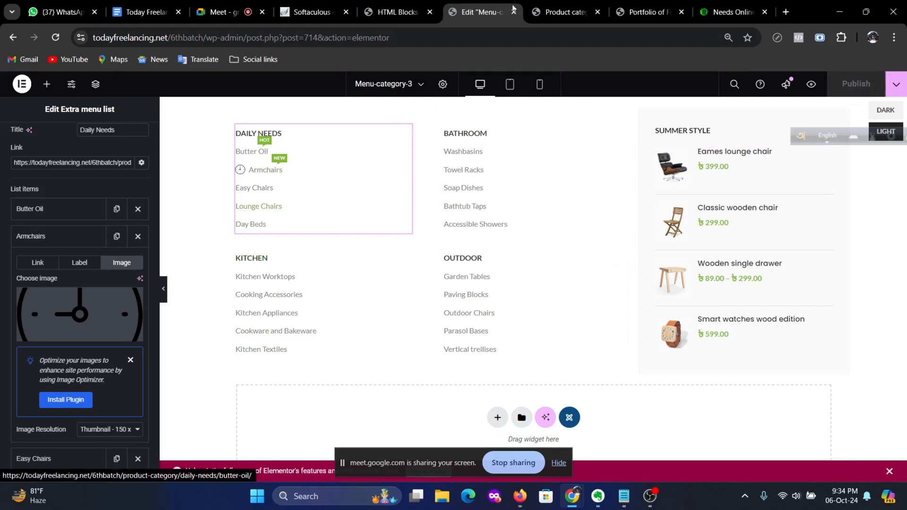
{"action": "left_click", "coordinate": [548, 12]}
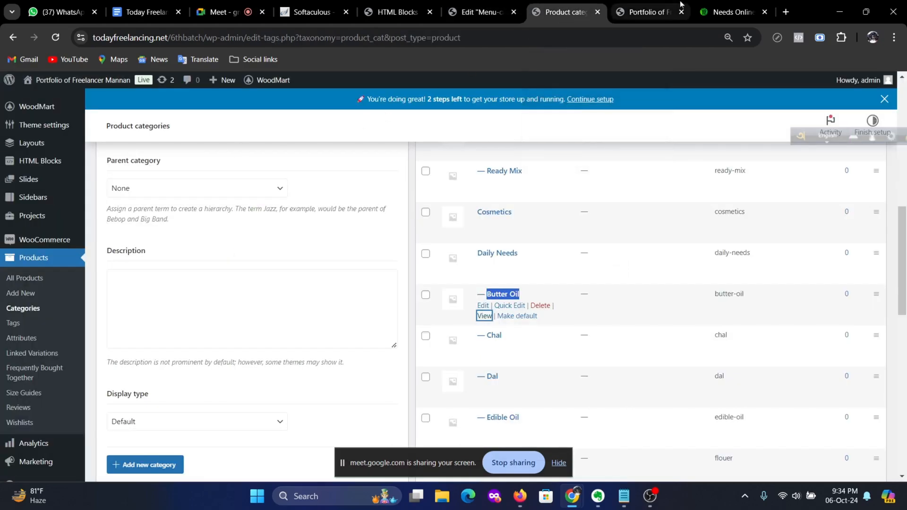
{"action": "left_click", "coordinate": [647, 12]}
{"action": "mouse_move", "coordinate": [208, 208]}
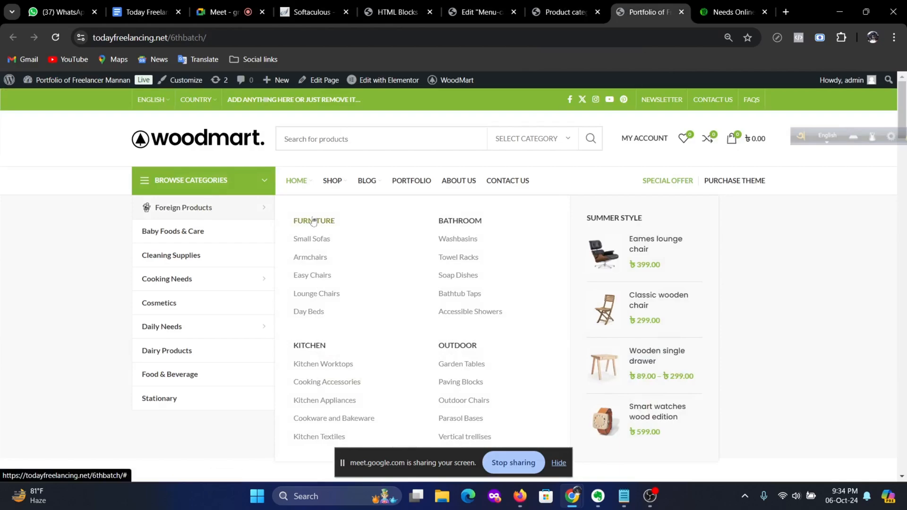
{"action": "left_click", "coordinate": [55, 37]}
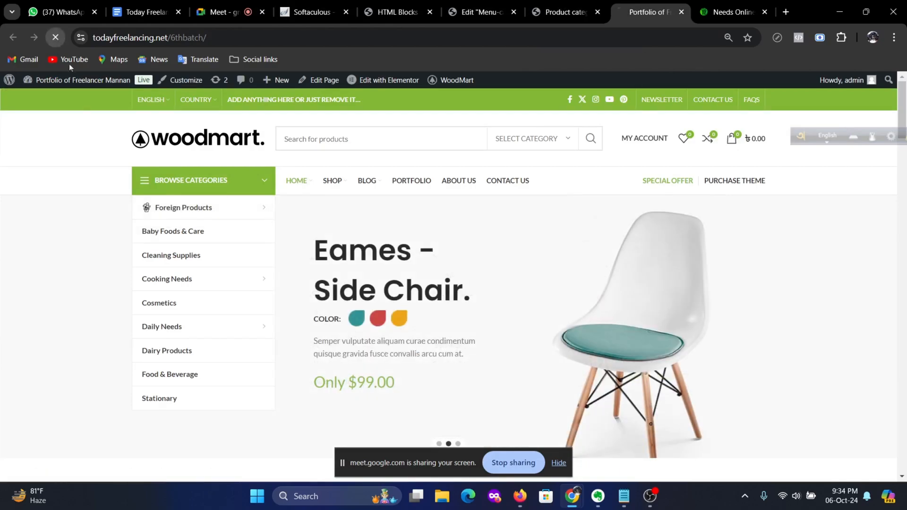
{"action": "mouse_move", "coordinate": [253, 211]}
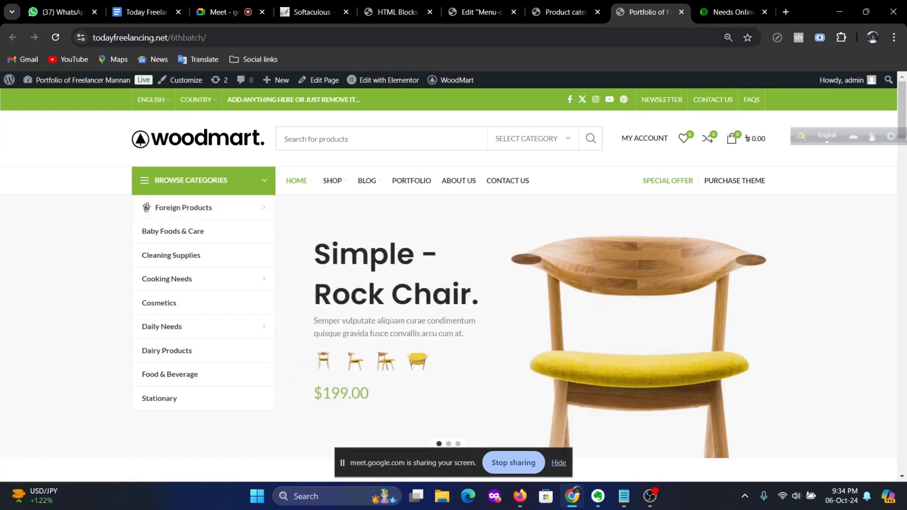
Step: Open the Categories menu's structure and check which HTML block and dropdown settings the Foreign Products item uses
{"action": "left_click", "coordinate": [382, 13]}
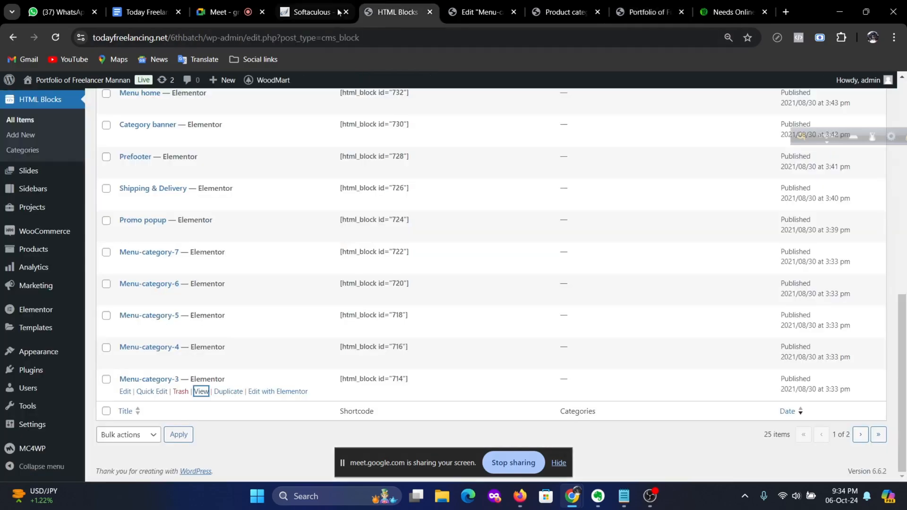
{"action": "left_click", "coordinate": [477, 12]}
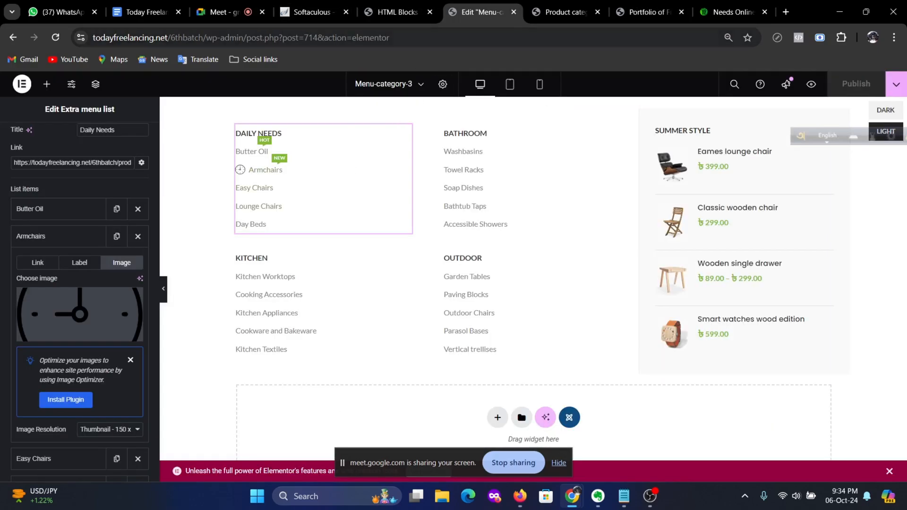
{"action": "left_click", "coordinate": [549, 13]}
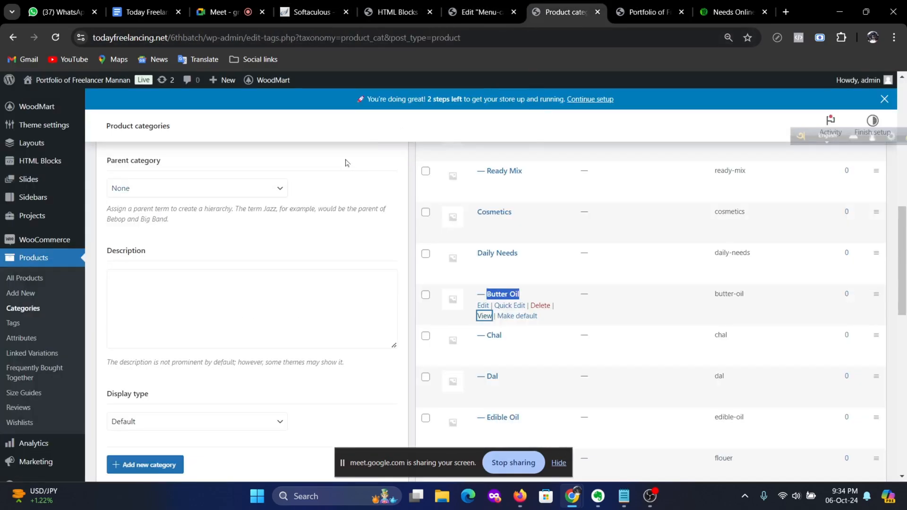
{"action": "left_click", "coordinate": [636, 12]}
{"action": "left_click", "coordinate": [567, 12]}
{"action": "scroll", "coordinate": [69, 378], "scroll_direction": "down", "scroll_amount": 5}
{"action": "mouse_move", "coordinate": [60, 361]}
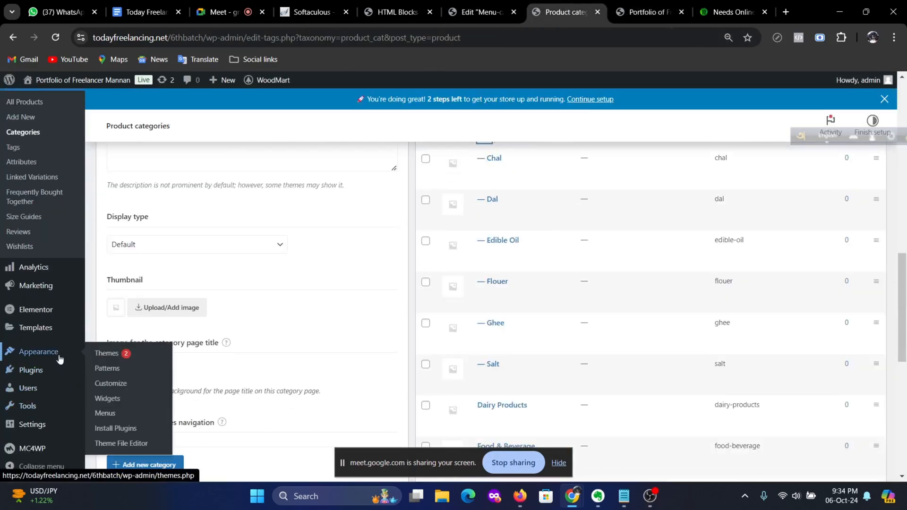
{"action": "left_click", "coordinate": [105, 414]}
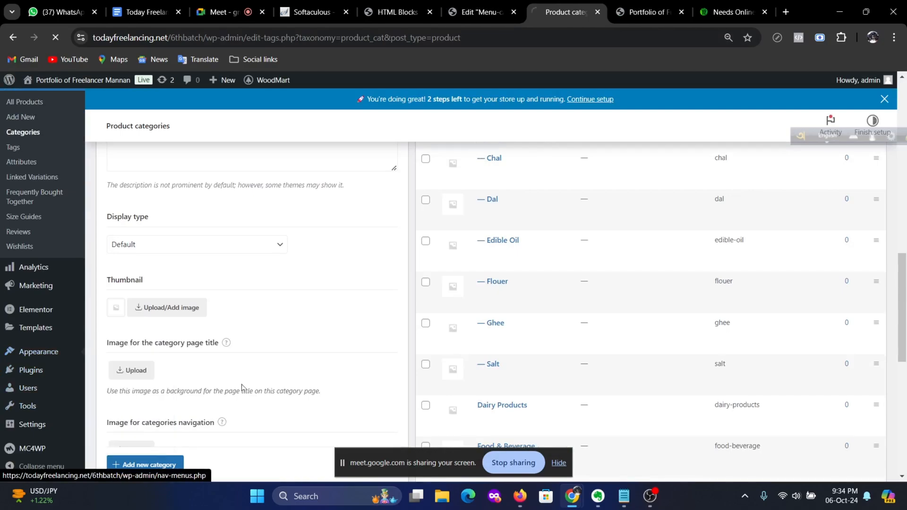
{"action": "scroll", "coordinate": [606, 301], "scroll_direction": "down", "scroll_amount": 3}
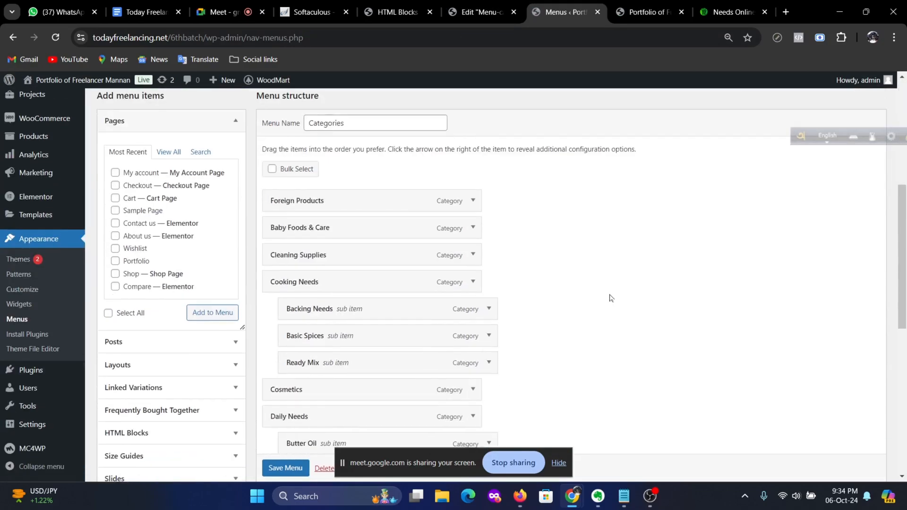
{"action": "left_click", "coordinate": [473, 201]}
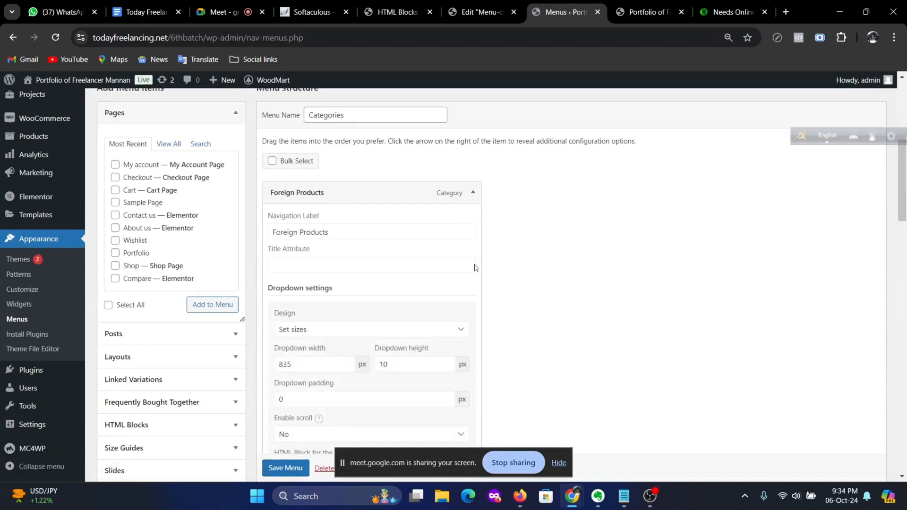
{"action": "scroll", "coordinate": [477, 268], "scroll_direction": "down", "scroll_amount": 3}
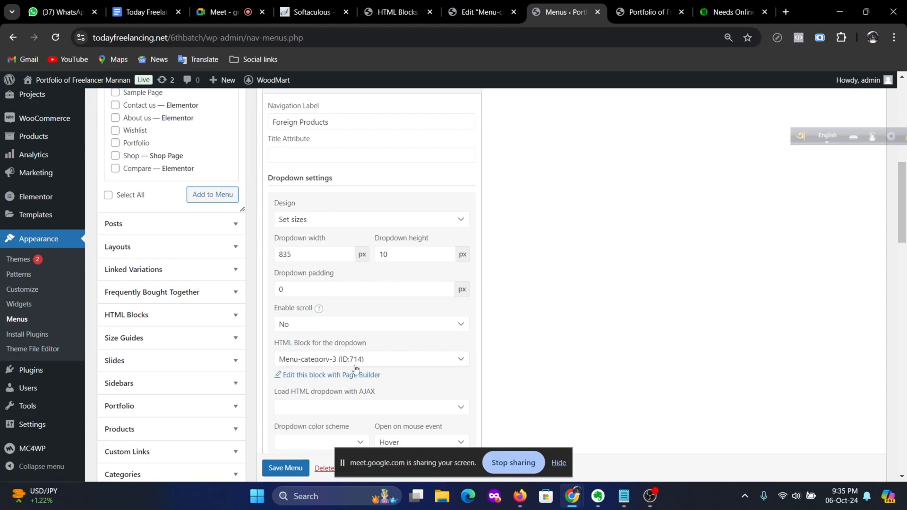
Step: Assign the Menu-category-4 HTML block to the Foreign Products dropdown, save the Categories menu and reload the storefront to check it
{"action": "left_click", "coordinate": [447, 364]}
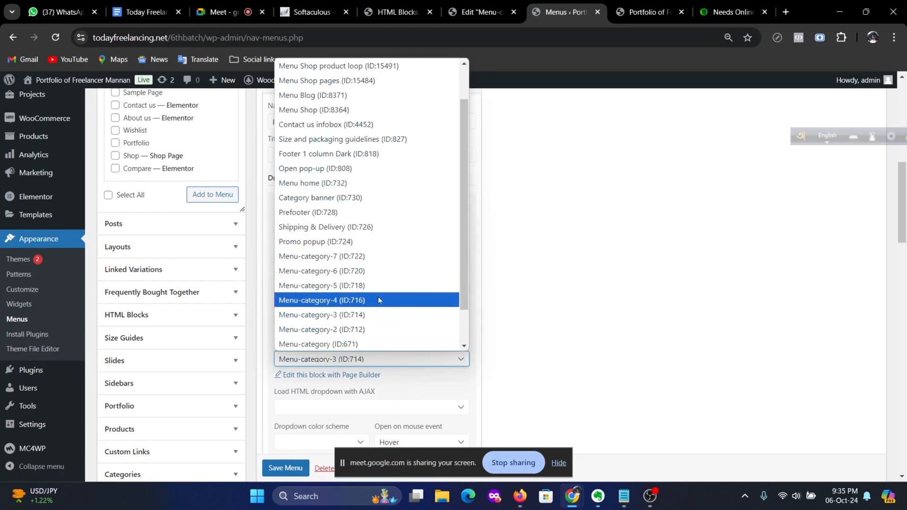
{"action": "left_click", "coordinate": [363, 301]}
{"action": "scroll", "coordinate": [518, 308], "scroll_direction": "down", "scroll_amount": 10}
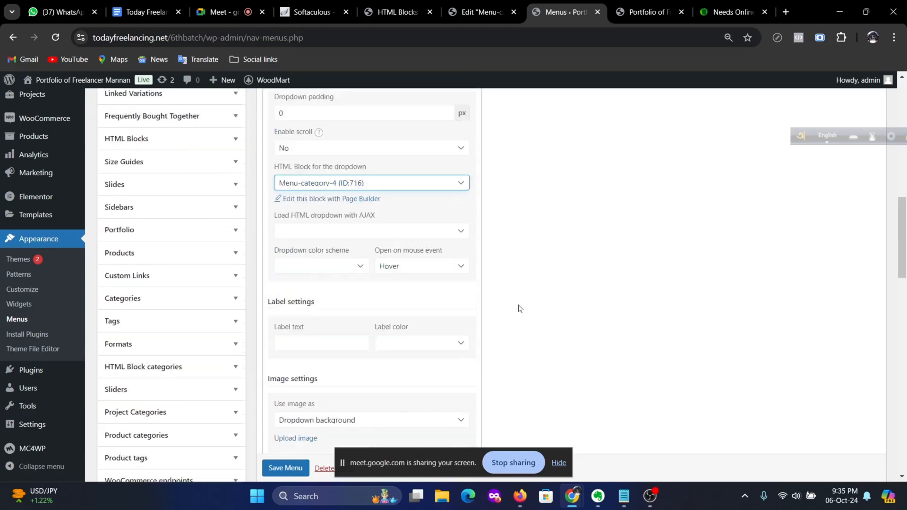
{"action": "scroll", "coordinate": [293, 470], "scroll_direction": "down", "scroll_amount": 1}
{"action": "left_click", "coordinate": [285, 468]}
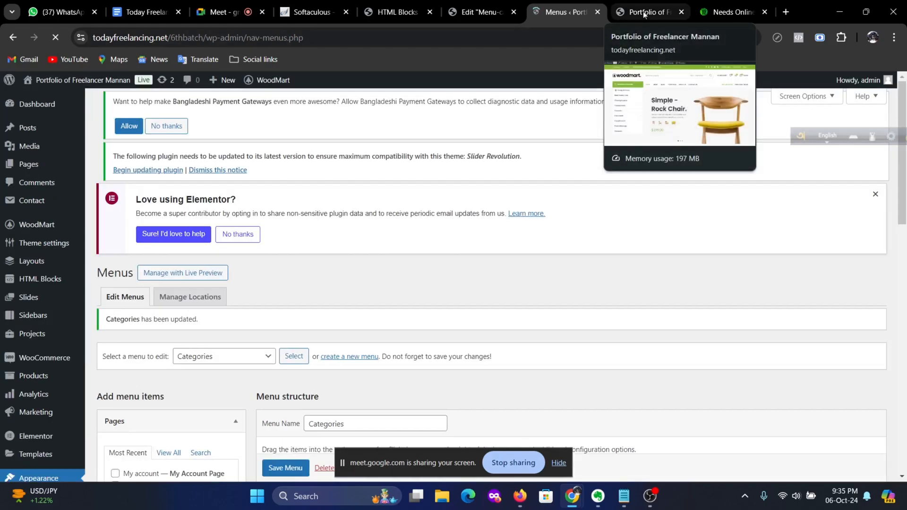
{"action": "left_click", "coordinate": [644, 14]}
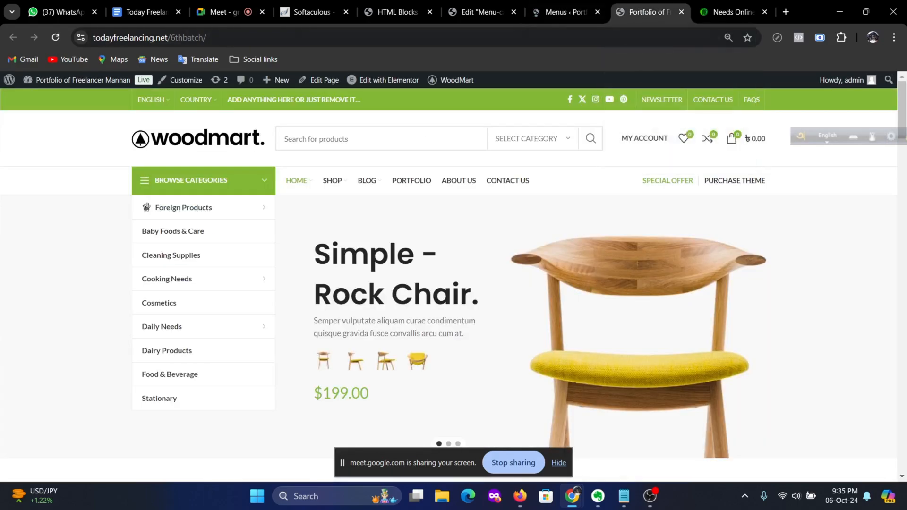
{"action": "left_click", "coordinate": [55, 37]}
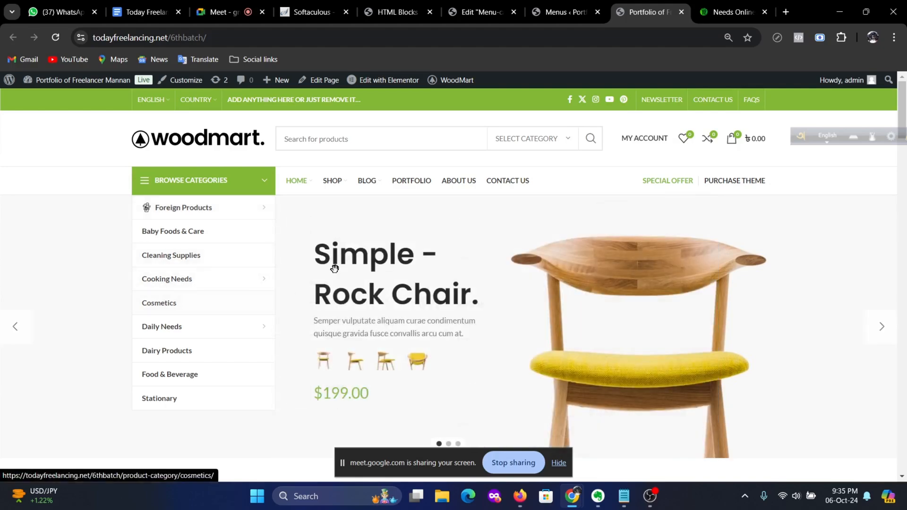
Step: Assign the Menu-category-2 HTML block to the dropdown of the Cosmetics item in the Categories menu
{"action": "left_click", "coordinate": [554, 12]}
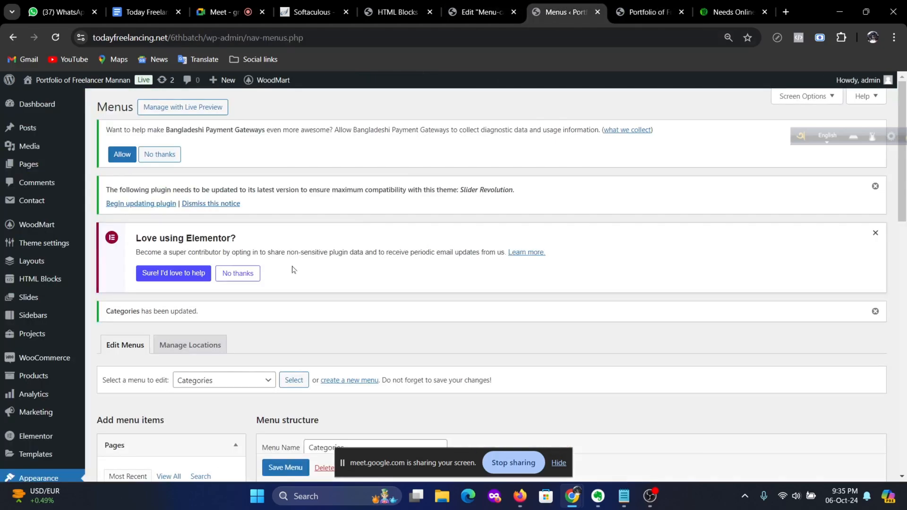
{"action": "scroll", "coordinate": [292, 270], "scroll_direction": "down", "scroll_amount": 15}
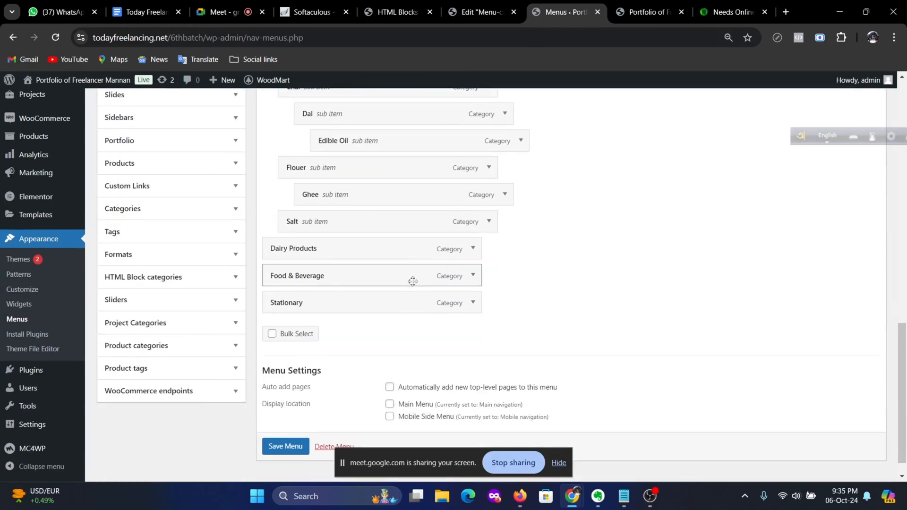
{"action": "scroll", "coordinate": [416, 279], "scroll_direction": "up", "scroll_amount": 4}
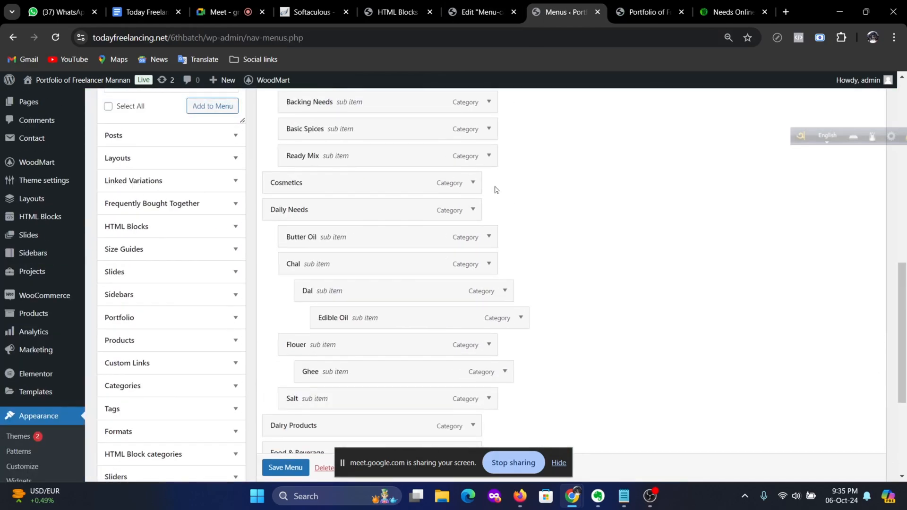
{"action": "left_click", "coordinate": [473, 184]}
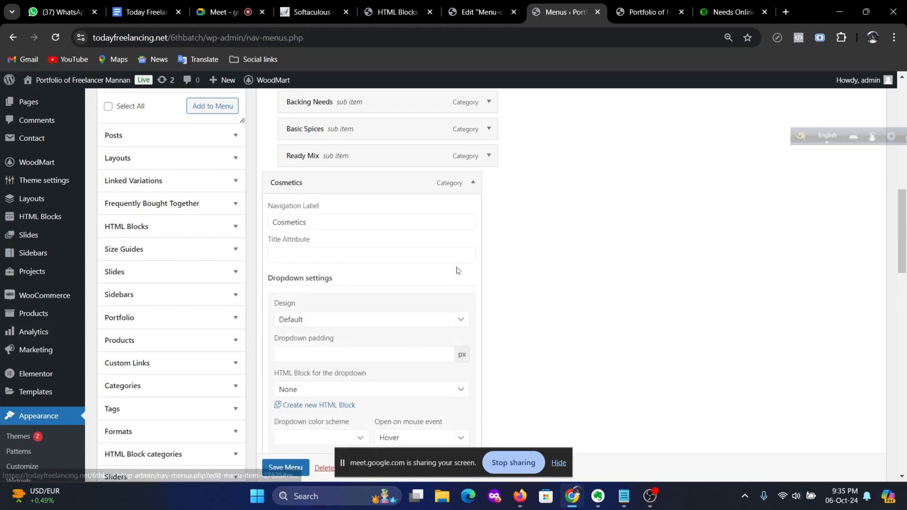
{"action": "scroll", "coordinate": [458, 270], "scroll_direction": "down", "scroll_amount": 3}
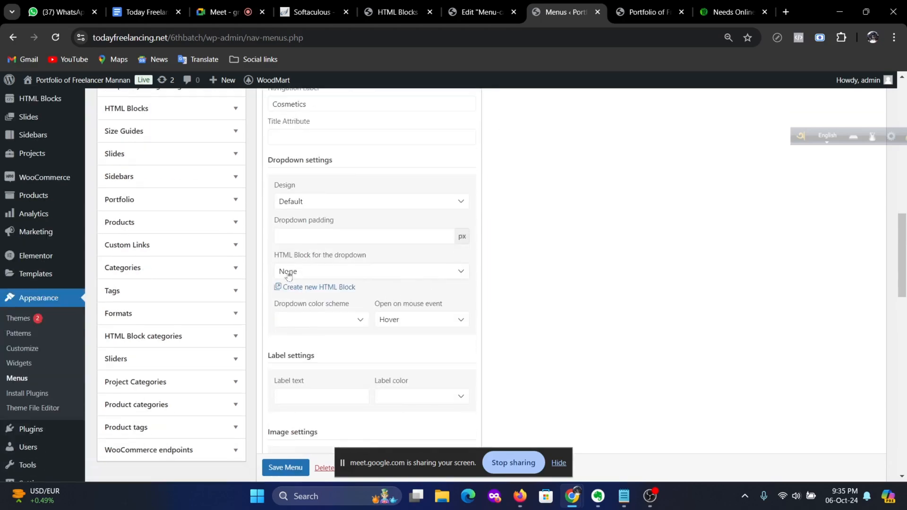
{"action": "left_click", "coordinate": [455, 273]}
{"action": "scroll", "coordinate": [378, 248], "scroll_direction": "down", "scroll_amount": 1}
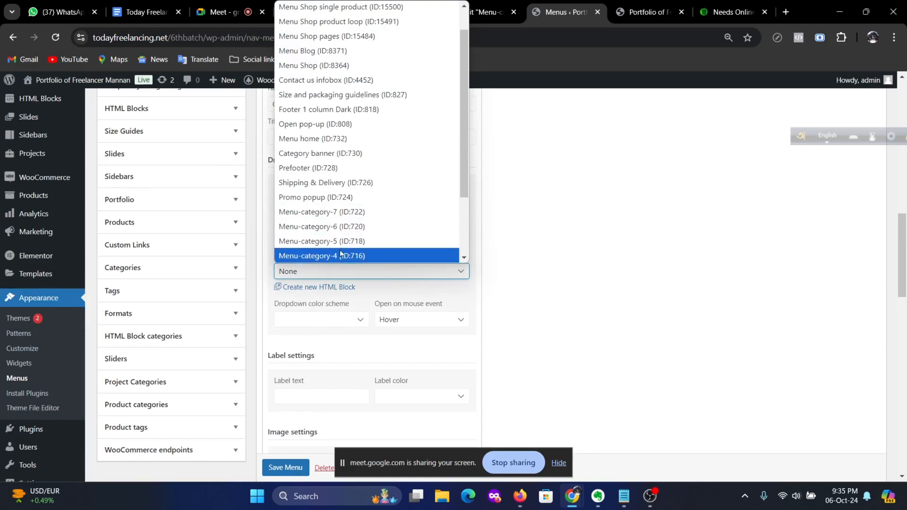
{"action": "scroll", "coordinate": [343, 247], "scroll_direction": "down", "scroll_amount": 2}
{"action": "left_click", "coordinate": [363, 199]}
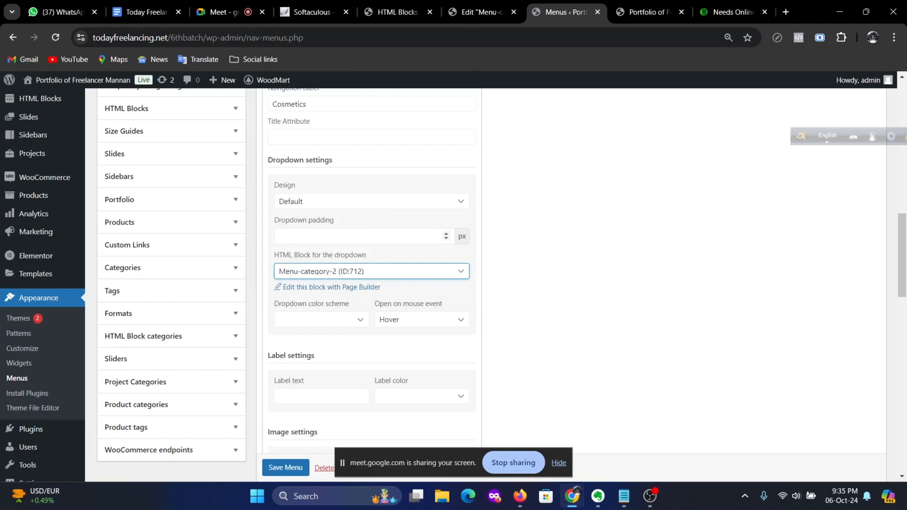
Step: Keep the Cosmetics item's dropdown design at Default and save the Categories menu
{"action": "scroll", "coordinate": [374, 258], "scroll_direction": "up", "scroll_amount": 3}
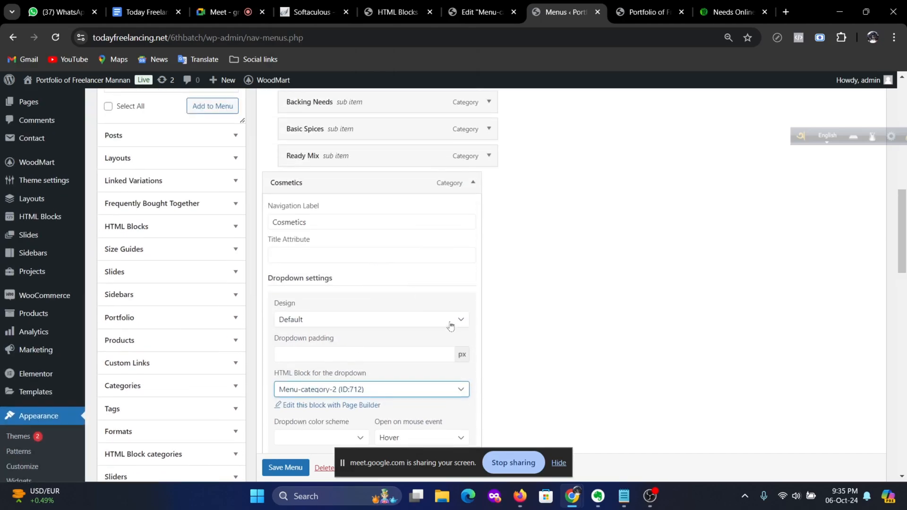
{"action": "left_click", "coordinate": [452, 324]}
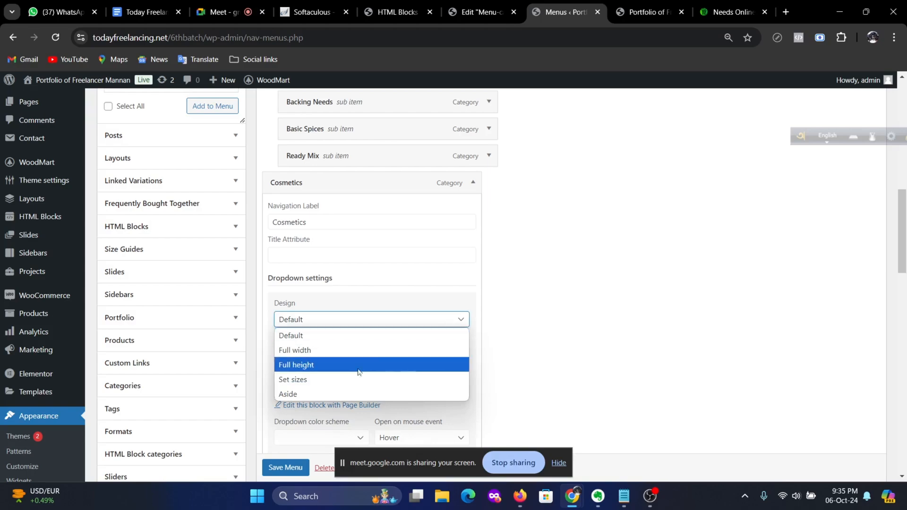
{"action": "left_click", "coordinate": [432, 333]}
{"action": "left_click", "coordinate": [297, 469]}
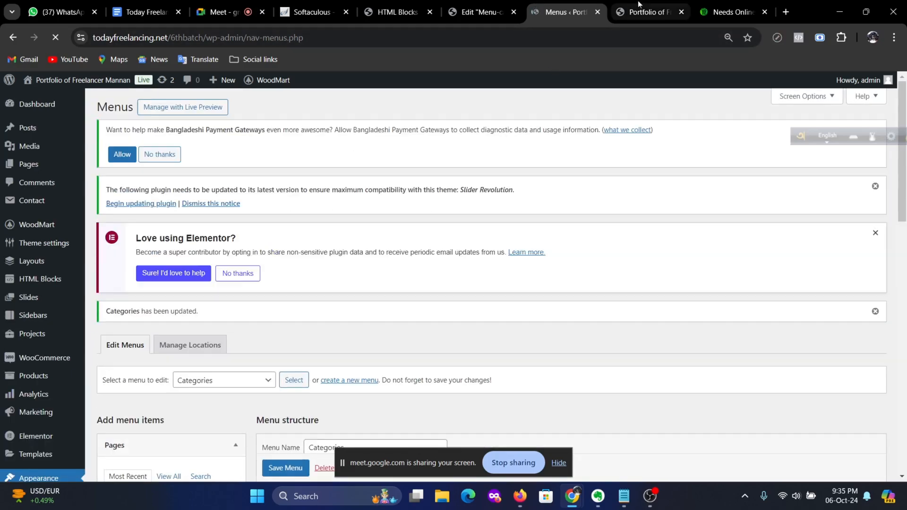
Step: Reload the storefront and check how the Cosmetics dropdown displays in the Browse Categories menu
{"action": "left_click", "coordinate": [650, 12]}
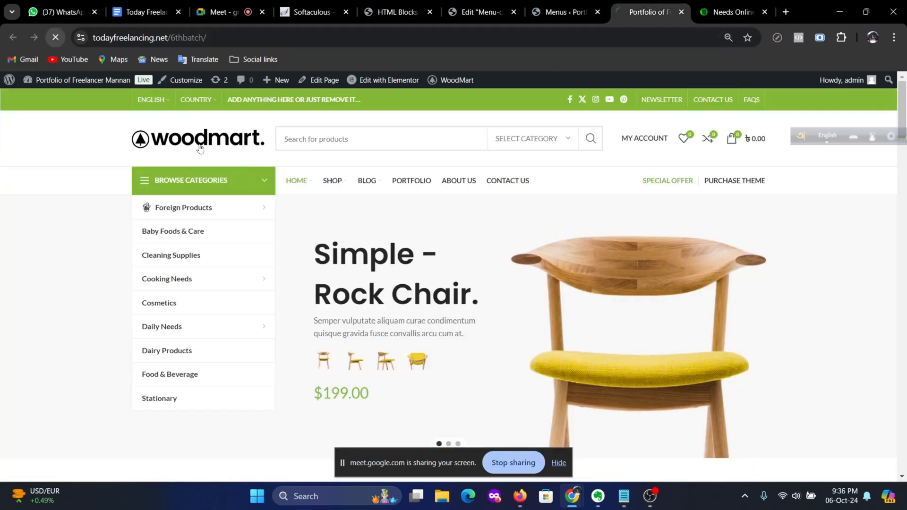
{"action": "mouse_move", "coordinate": [189, 312]}
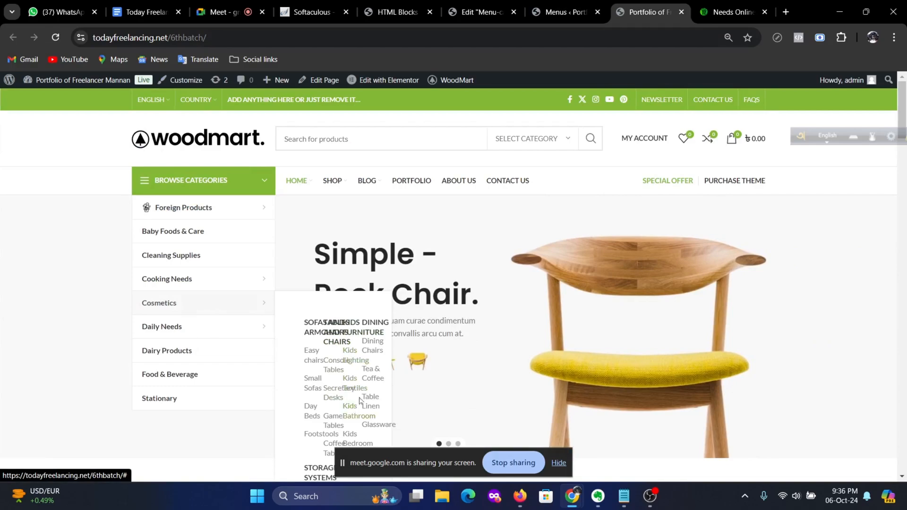
{"action": "scroll", "coordinate": [360, 401], "scroll_direction": "down", "scroll_amount": 5}
{"action": "scroll", "coordinate": [355, 351], "scroll_direction": "up", "scroll_amount": 5}
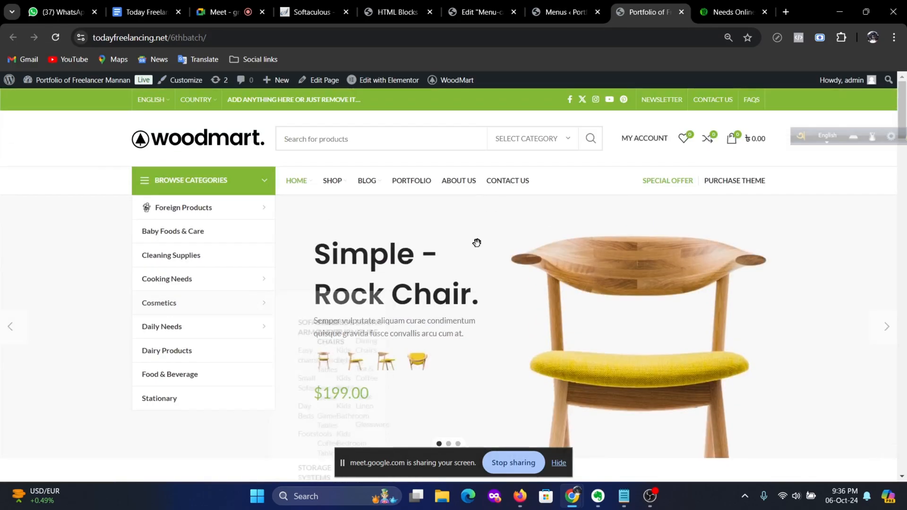
Step: Examine the Foreign Products item's dropdown design, dimensions, padding and HTML block settings in the Categories menu as a reference for Cosmetics
{"action": "left_click", "coordinate": [478, 12]}
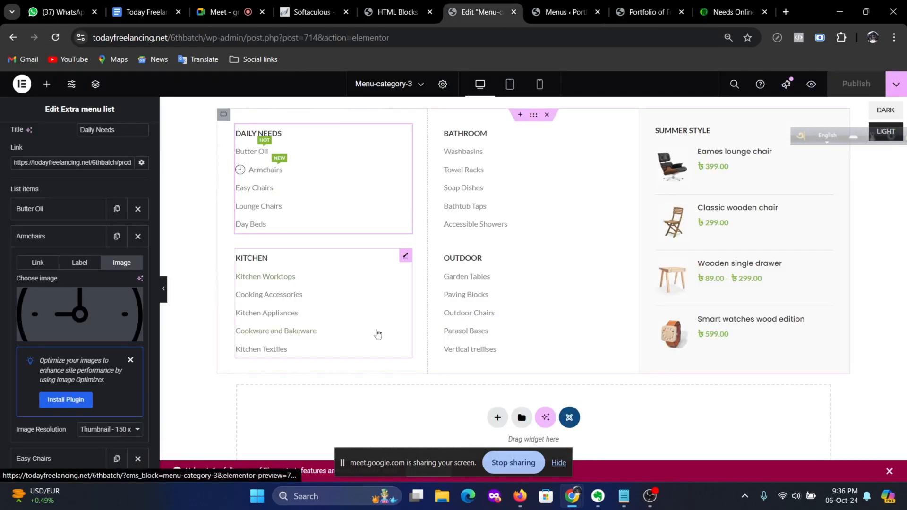
{"action": "key", "text": "ctrl+Tab"}
{"action": "scroll", "coordinate": [360, 324], "scroll_direction": "down", "scroll_amount": 3}
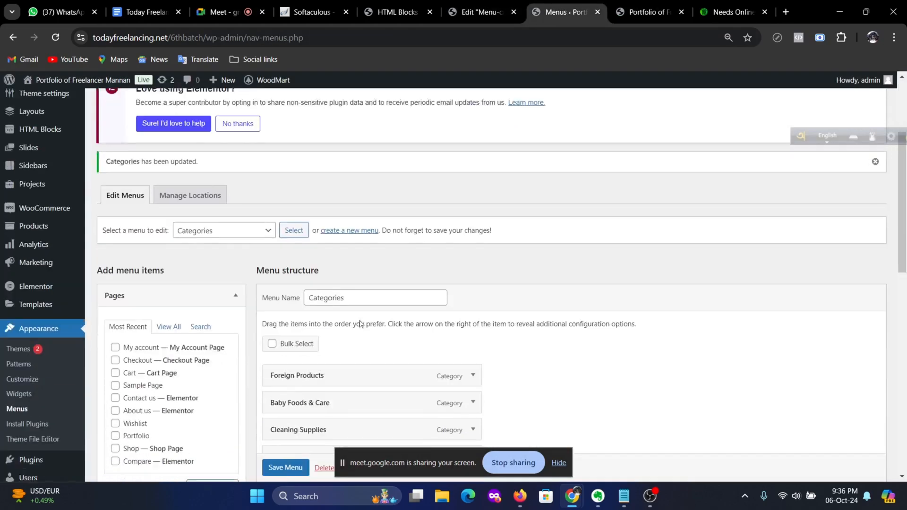
{"action": "scroll", "coordinate": [360, 324], "scroll_direction": "down", "scroll_amount": 5}
{"action": "scroll", "coordinate": [468, 247], "scroll_direction": "up", "scroll_amount": 2}
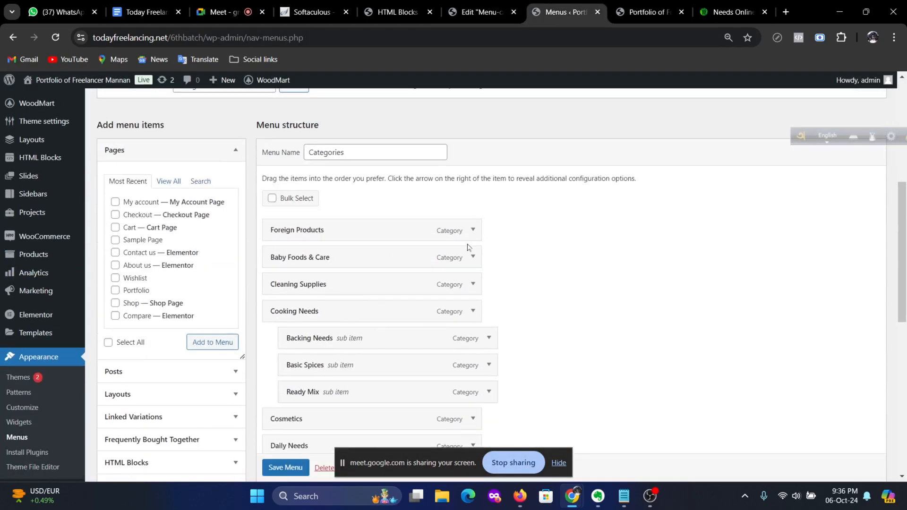
{"action": "left_click", "coordinate": [473, 230]}
{"action": "scroll", "coordinate": [348, 342], "scroll_direction": "down", "scroll_amount": 3}
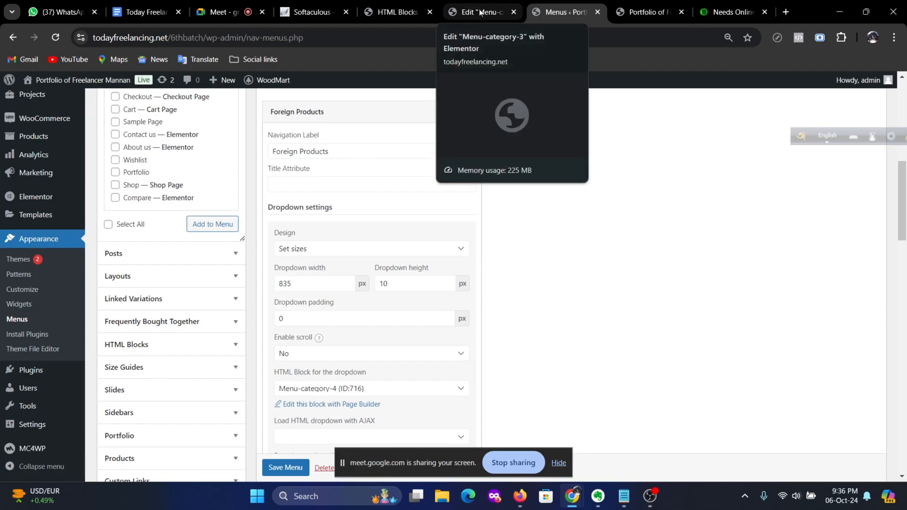
{"action": "scroll", "coordinate": [411, 290], "scroll_direction": "down", "scroll_amount": 12}
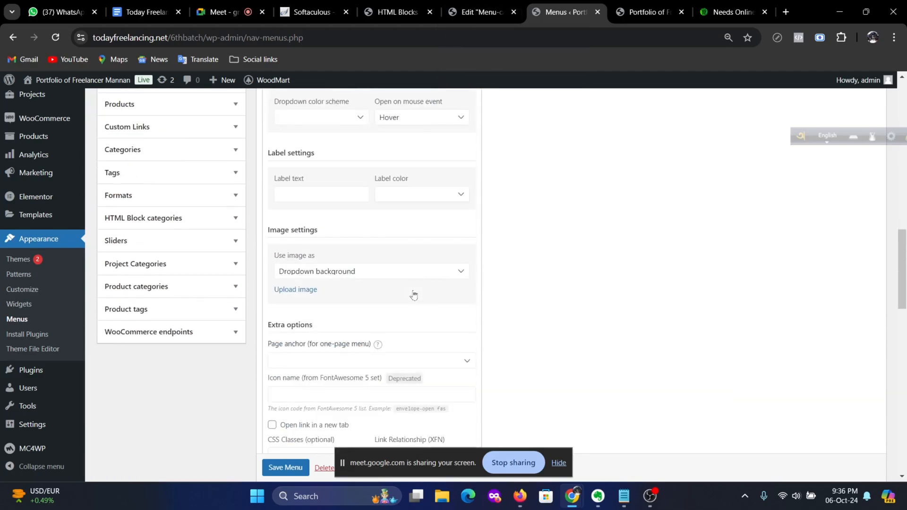
{"action": "scroll", "coordinate": [421, 307], "scroll_direction": "down", "scroll_amount": 2}
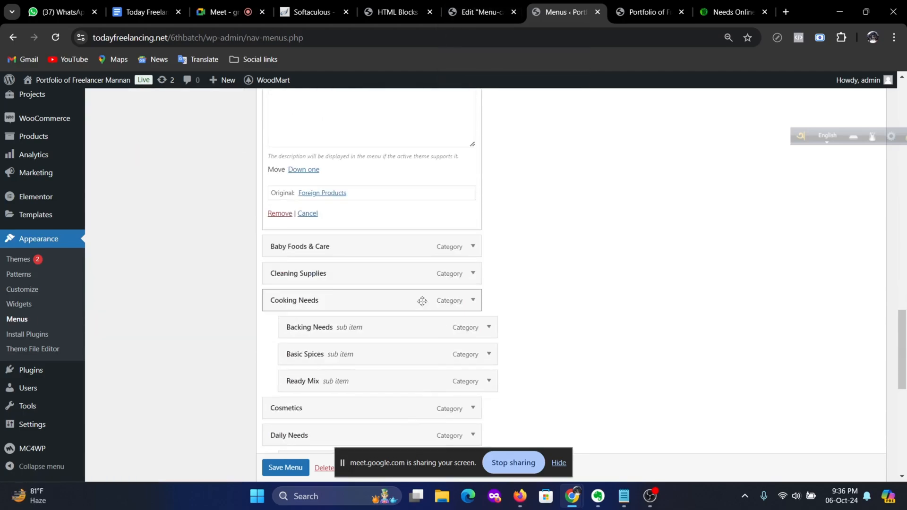
{"action": "scroll", "coordinate": [422, 301], "scroll_direction": "up", "scroll_amount": 6}
{"action": "scroll", "coordinate": [425, 301], "scroll_direction": "up", "scroll_amount": 4}
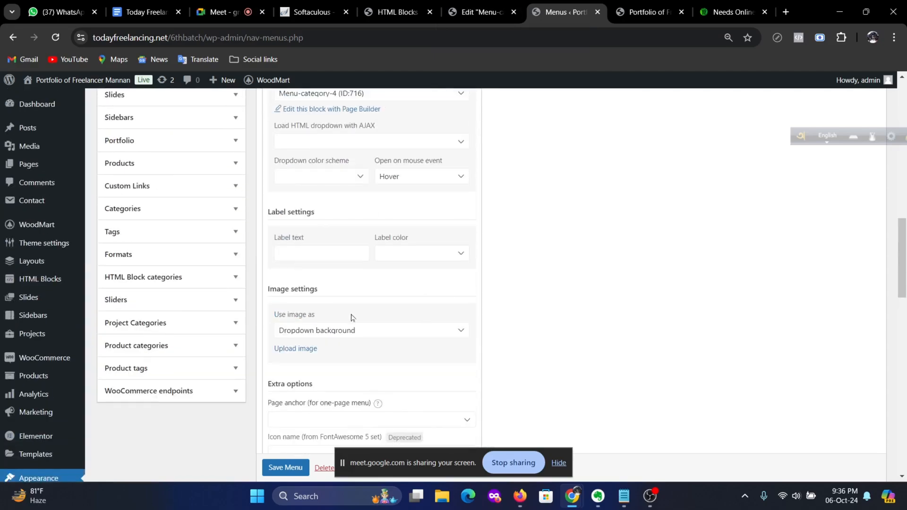
{"action": "scroll", "coordinate": [367, 321], "scroll_direction": "up", "scroll_amount": 3}
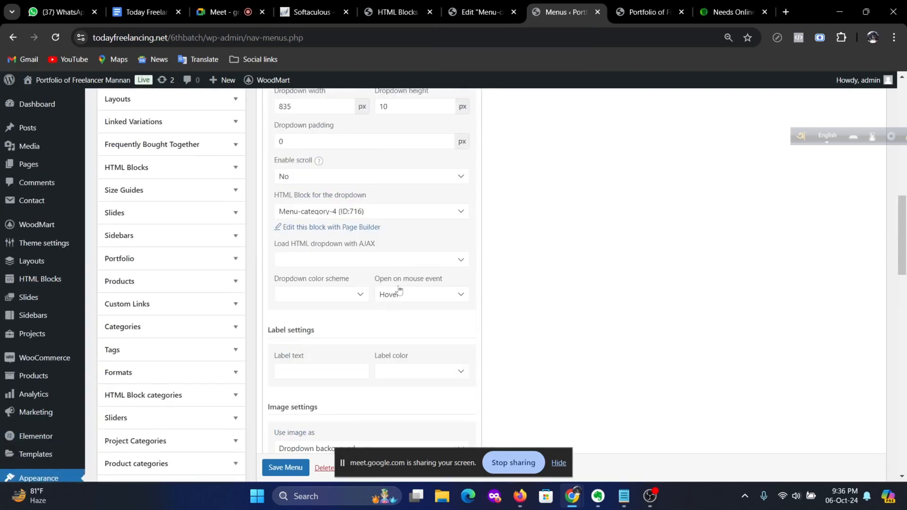
{"action": "scroll", "coordinate": [387, 255], "scroll_direction": "up", "scroll_amount": 1}
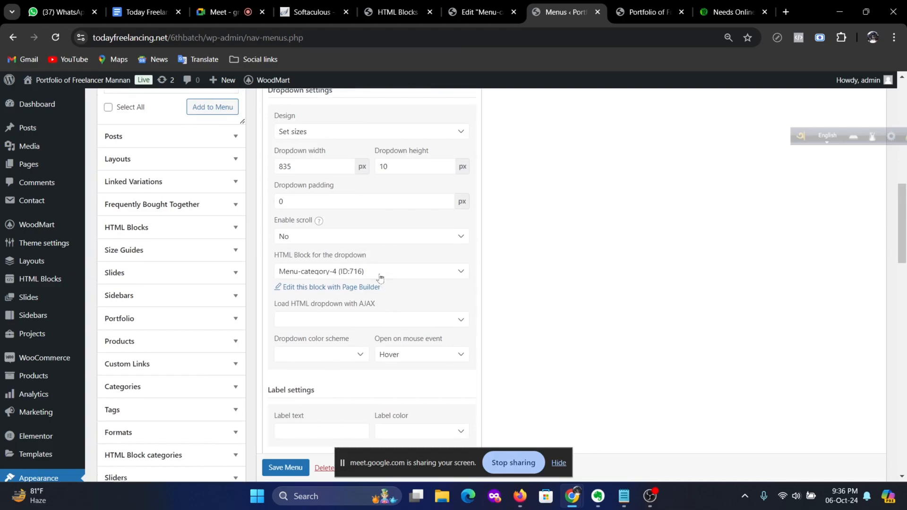
{"action": "scroll", "coordinate": [380, 276], "scroll_direction": "up", "scroll_amount": 3}
{"action": "scroll", "coordinate": [473, 175], "scroll_direction": "down", "scroll_amount": 3}
{"action": "scroll", "coordinate": [473, 175], "scroll_direction": "up", "scroll_amount": 3}
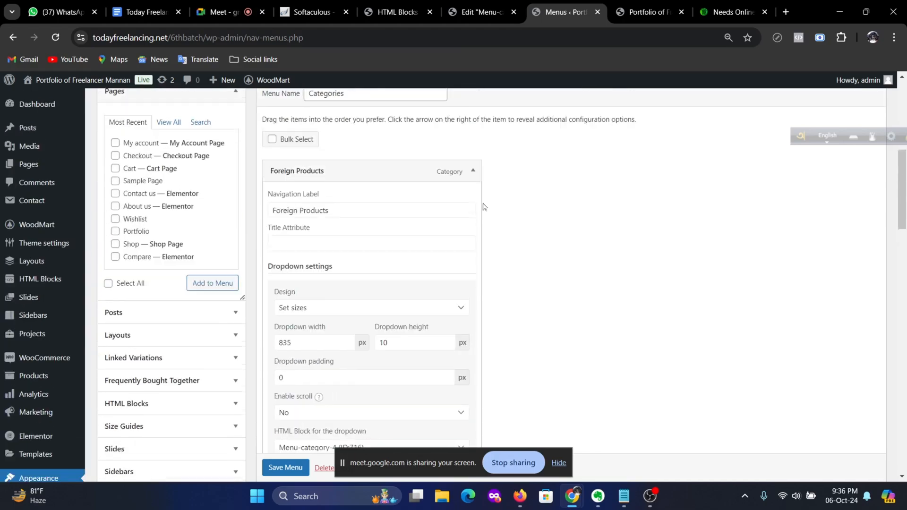
{"action": "left_click", "coordinate": [473, 171]}
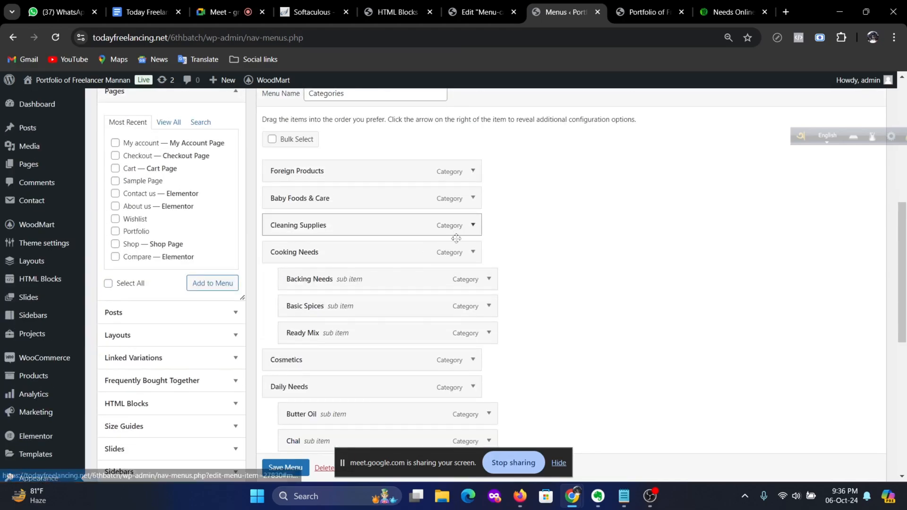
Step: Change the Cosmetics item's dropdown design to Set sizes, with a width of 850 px and a height of 10 px
{"action": "left_click", "coordinate": [474, 360]}
{"action": "scroll", "coordinate": [348, 350], "scroll_direction": "down", "scroll_amount": 5}
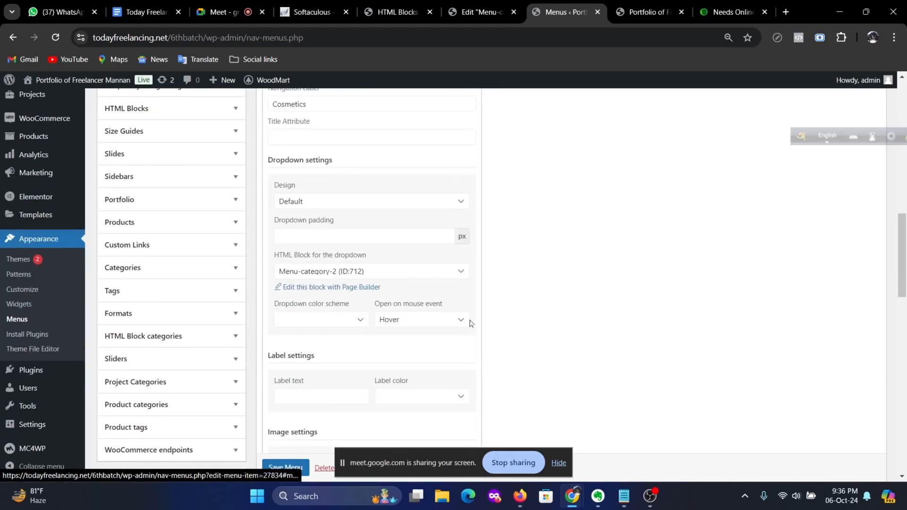
{"action": "left_click", "coordinate": [465, 208]}
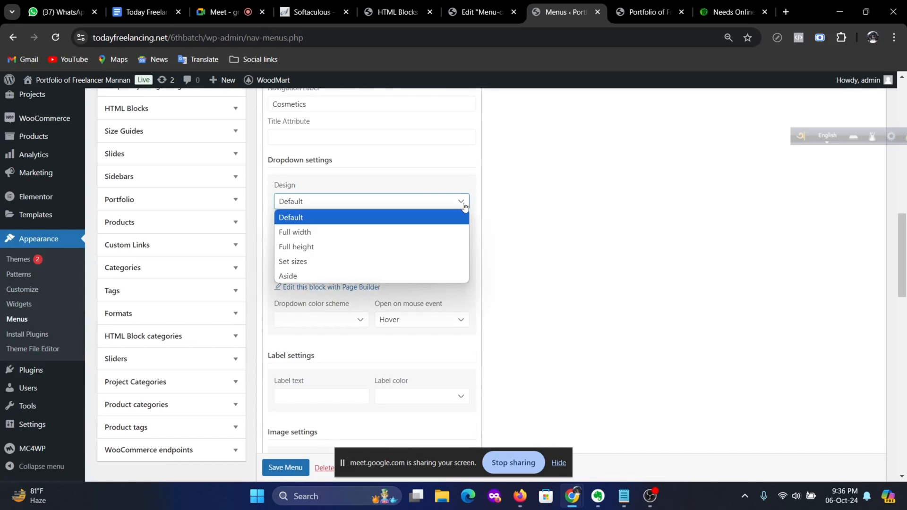
{"action": "left_click", "coordinate": [453, 260]}
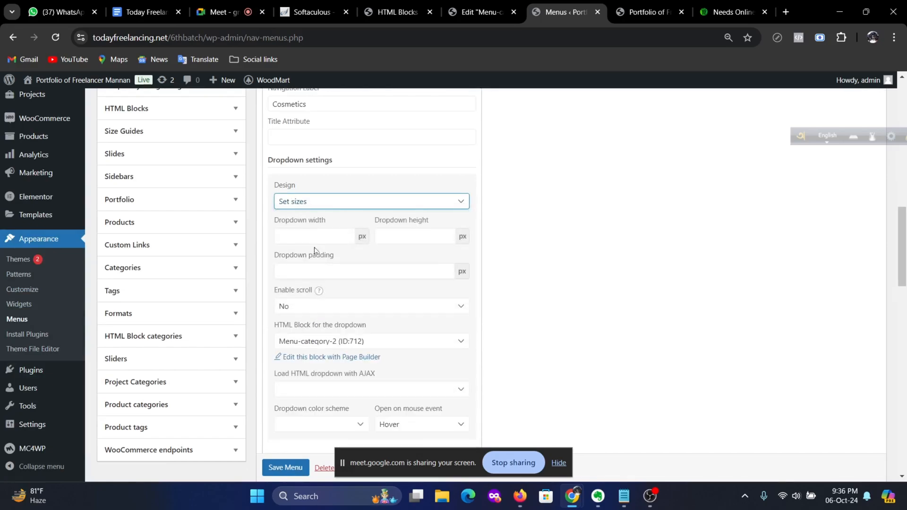
{"action": "left_click", "coordinate": [314, 236]}
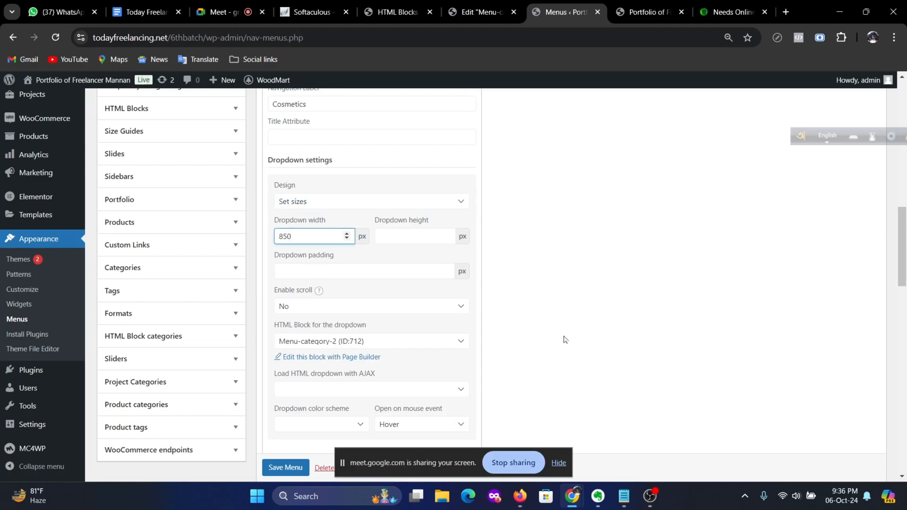
{"action": "key", "text": "Tab"}
{"action": "type", "text": "1"}
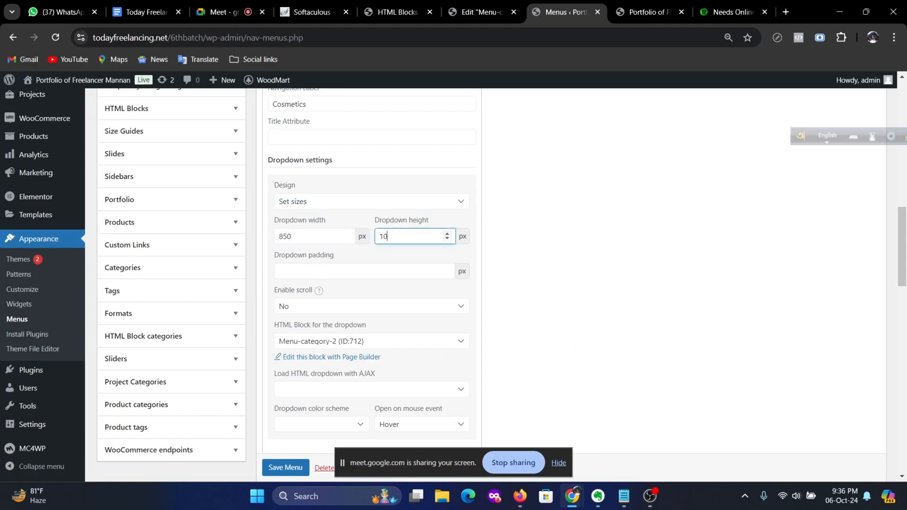
Step: Save the Categories menu with the new Cosmetics dropdown sizes and reload the storefront home page
{"action": "scroll", "coordinate": [487, 216], "scroll_direction": "down", "scroll_amount": 15}
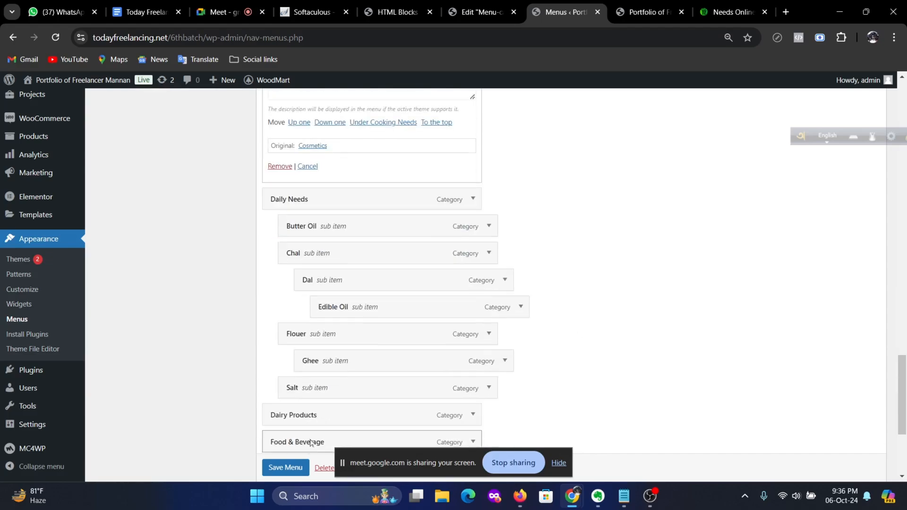
{"action": "left_click", "coordinate": [293, 467]}
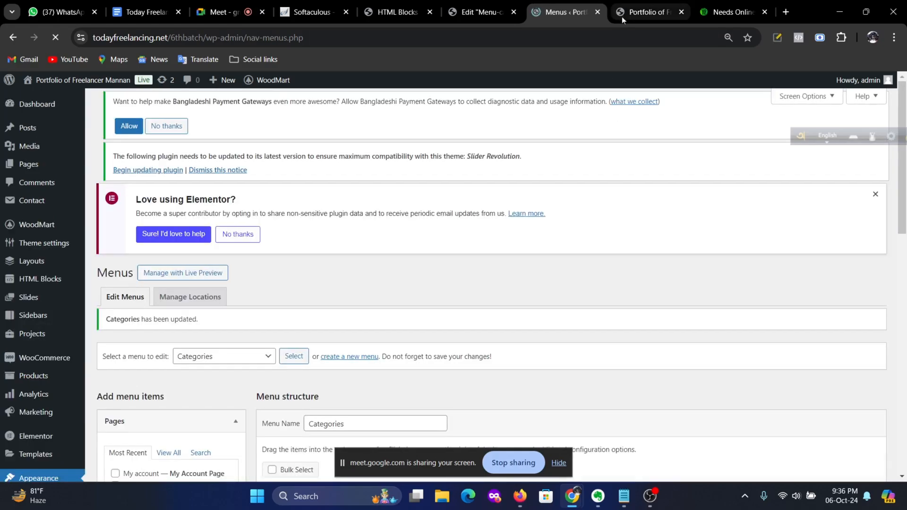
{"action": "left_click", "coordinate": [622, 15]}
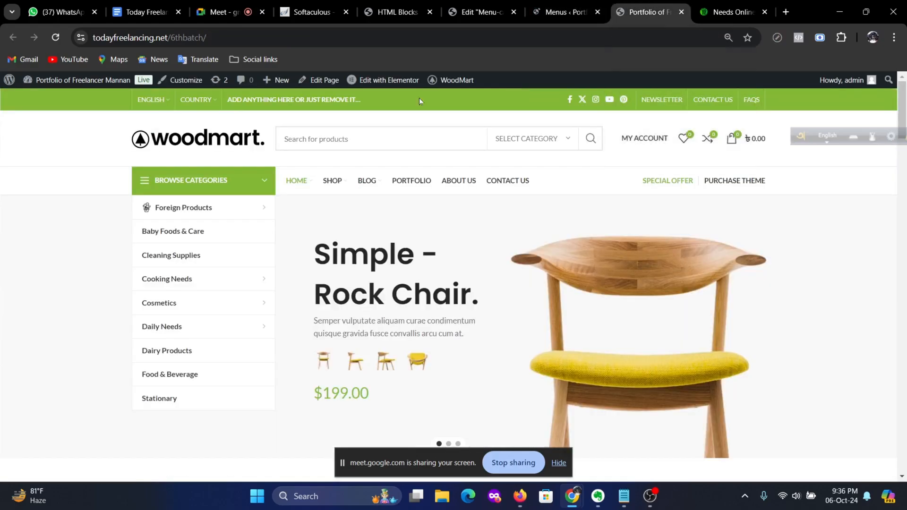
{"action": "left_click", "coordinate": [55, 38]}
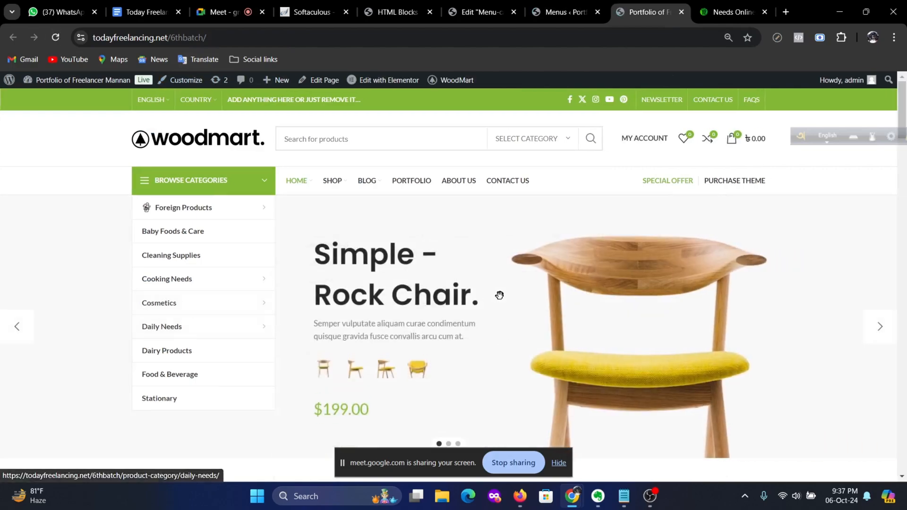
Step: Check the Cosmetics and Cooking Needs dropdowns and the header navigation on the storefront home page
{"action": "mouse_move", "coordinate": [212, 307]}
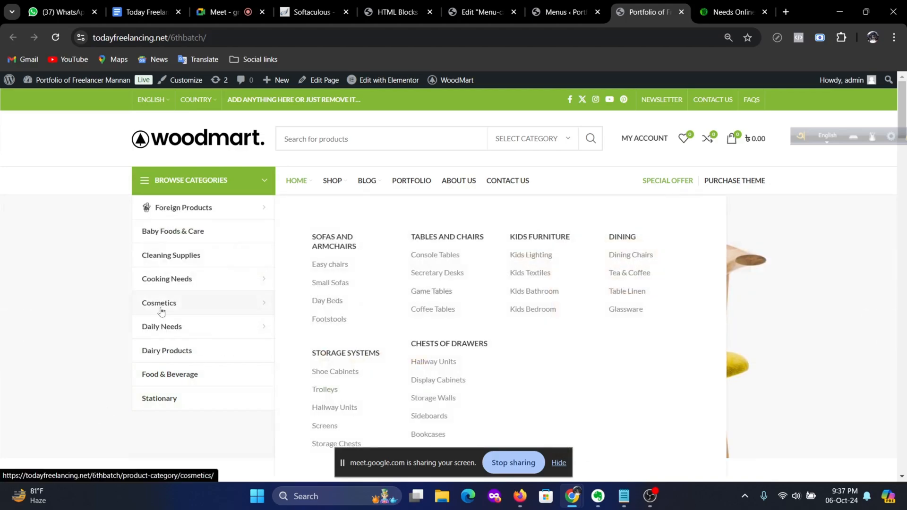
{"action": "mouse_move", "coordinate": [263, 280]}
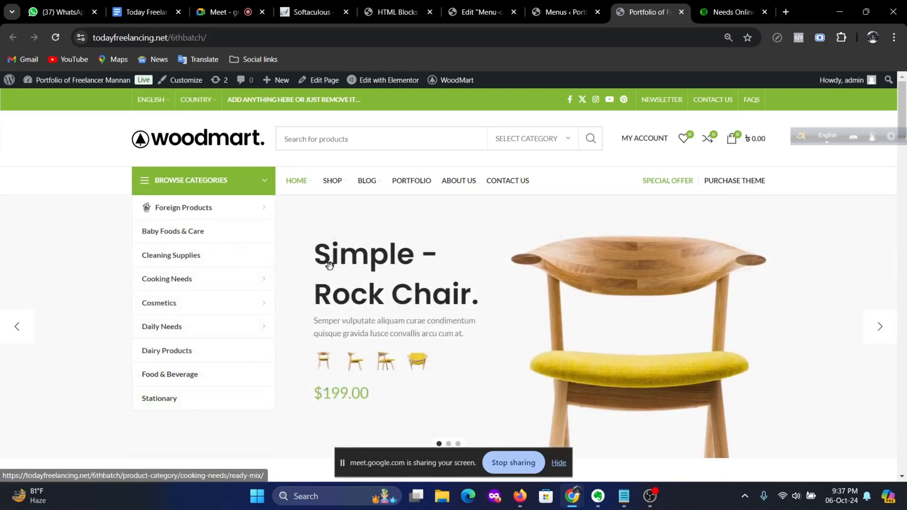
{"action": "mouse_move", "coordinate": [192, 218]}
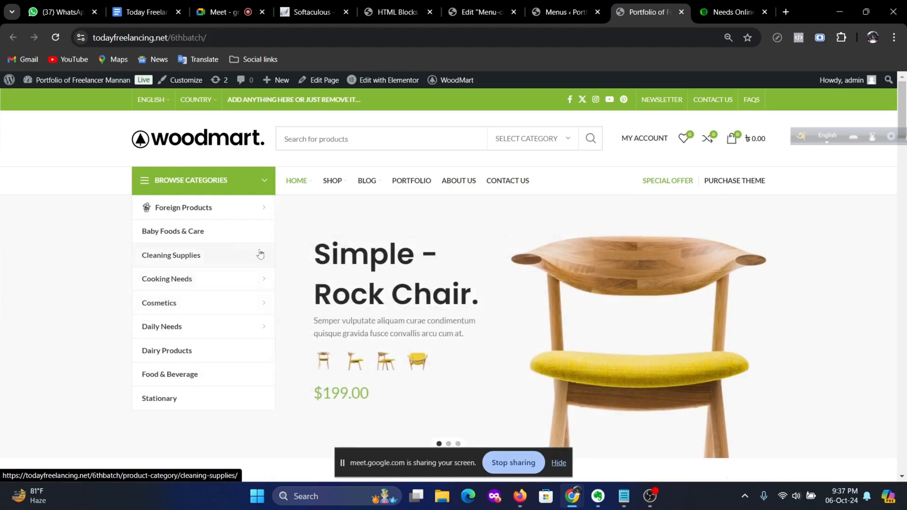
{"action": "mouse_move", "coordinate": [305, 192]}
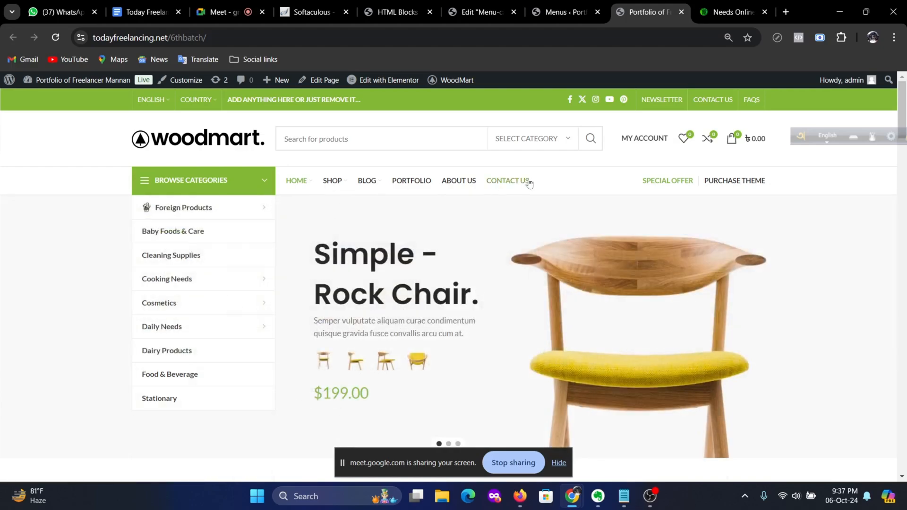
Step: Close the Menu-category-3 Elementor editor and go from the HTML Blocks list to the Menus page
{"action": "left_click", "coordinate": [482, 5]}
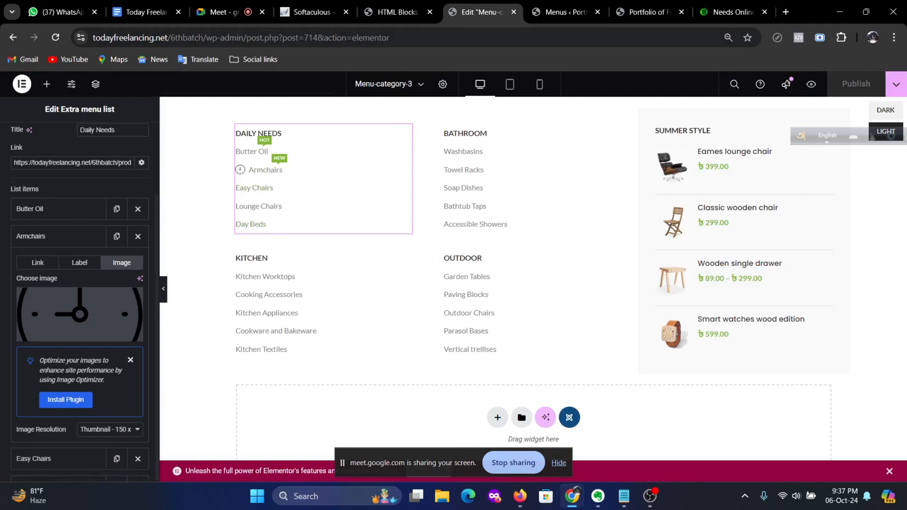
{"action": "left_click", "coordinate": [514, 12]}
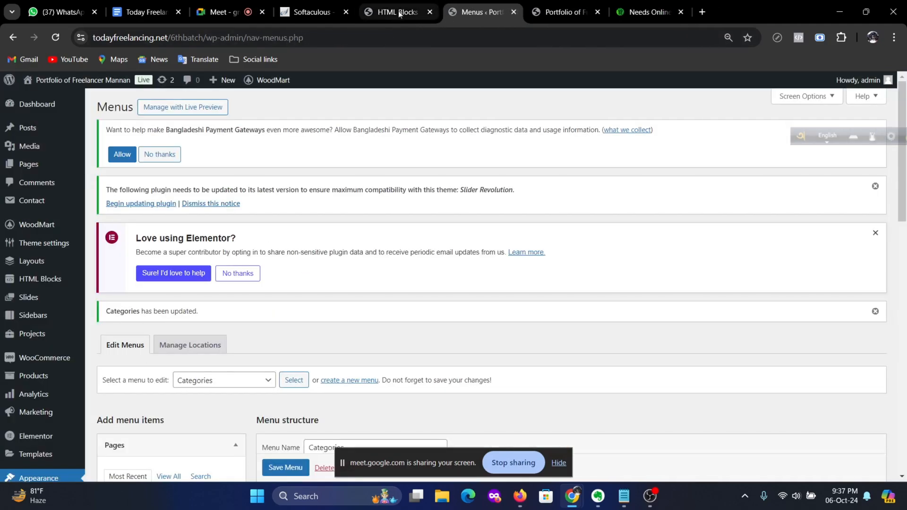
{"action": "left_click", "coordinate": [417, 17]}
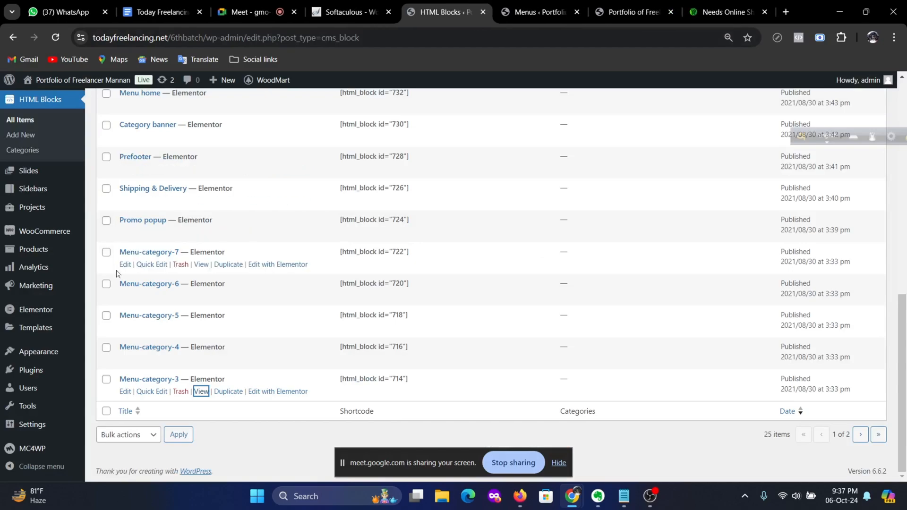
{"action": "mouse_move", "coordinate": [58, 354]}
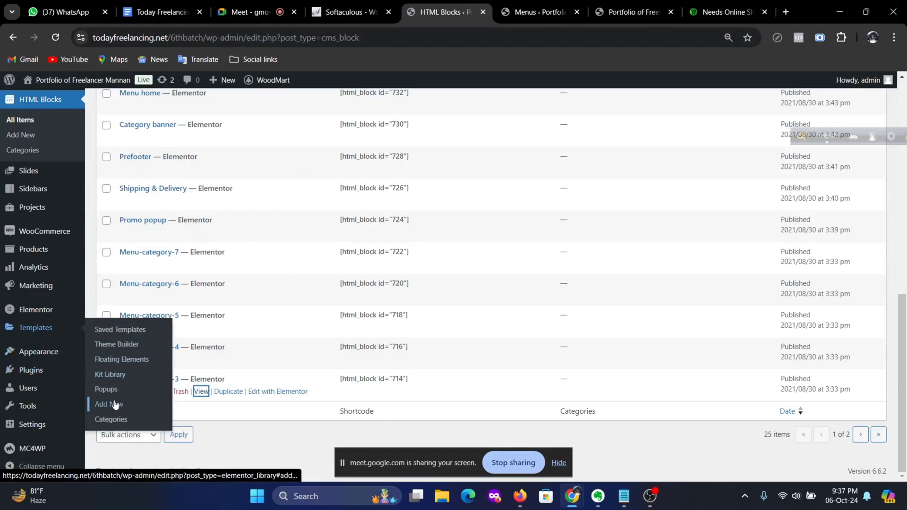
{"action": "mouse_move", "coordinate": [85, 359]}
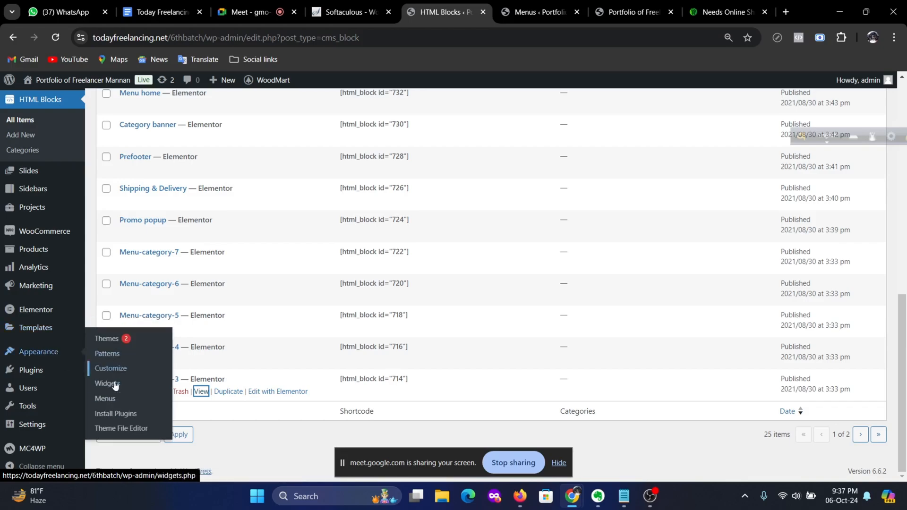
{"action": "left_click", "coordinate": [127, 403]}
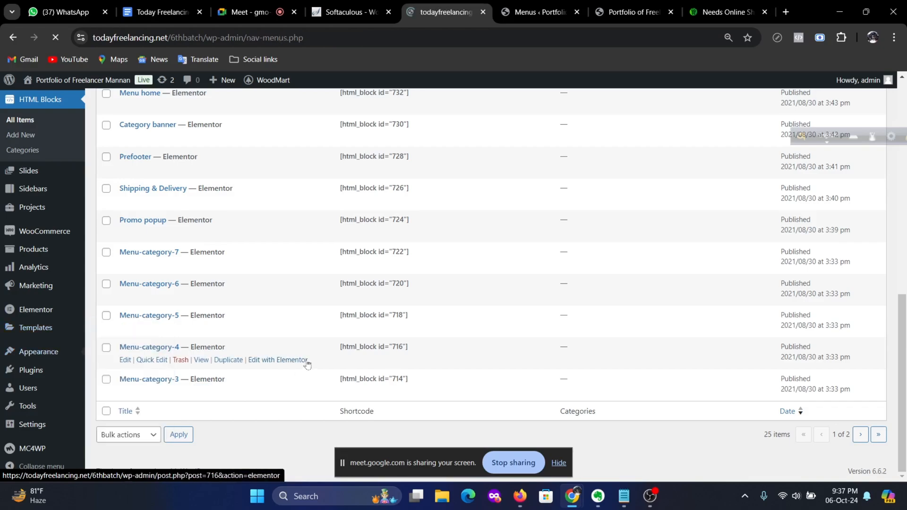
Step: Load the Main navigation menu for editing, leaving the Categories menu without saving
{"action": "scroll", "coordinate": [430, 339], "scroll_direction": "down", "scroll_amount": 5}
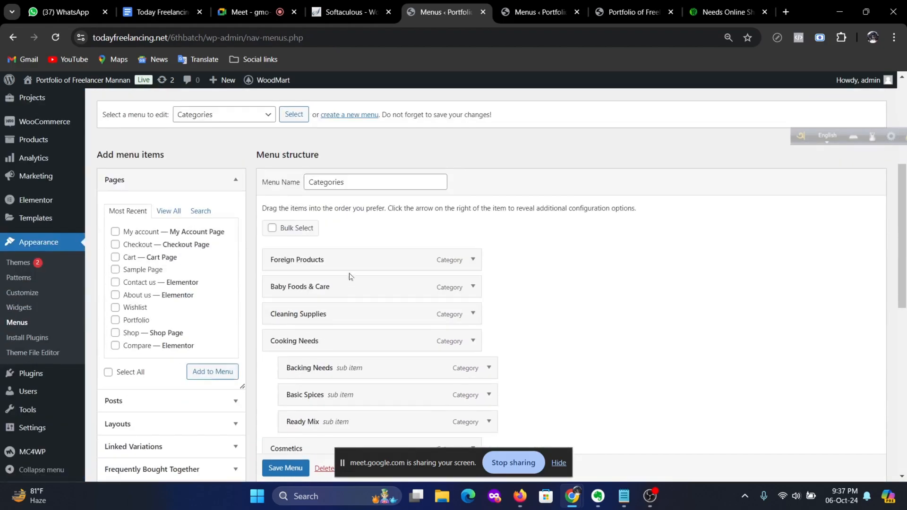
{"action": "scroll", "coordinate": [274, 241], "scroll_direction": "up", "scroll_amount": 3}
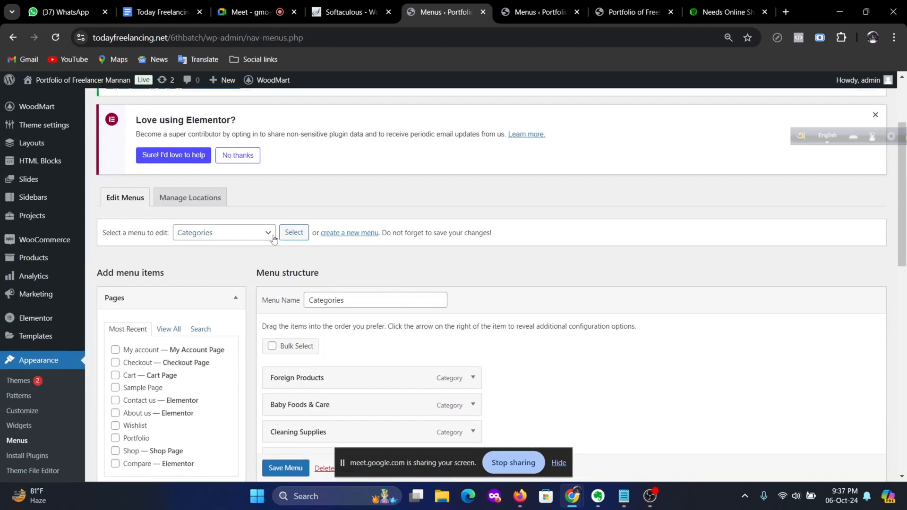
{"action": "left_click", "coordinate": [268, 233]}
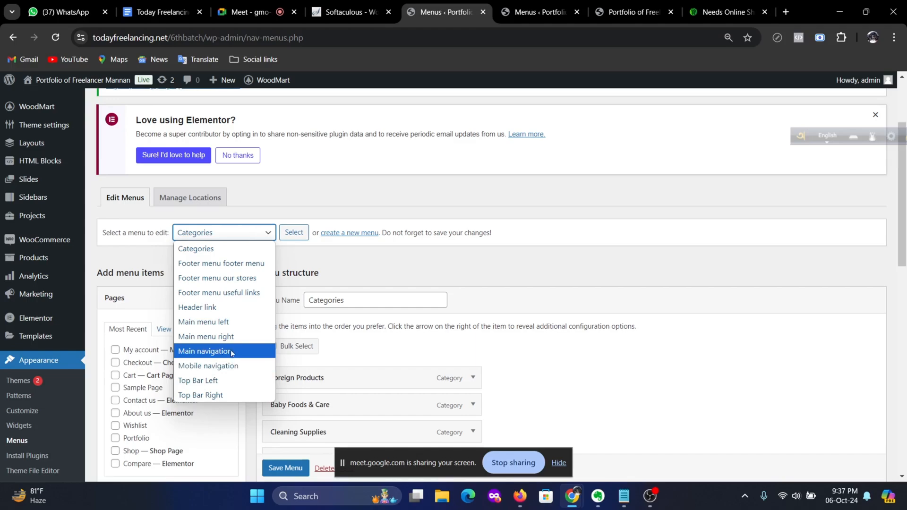
{"action": "left_click", "coordinate": [206, 351]}
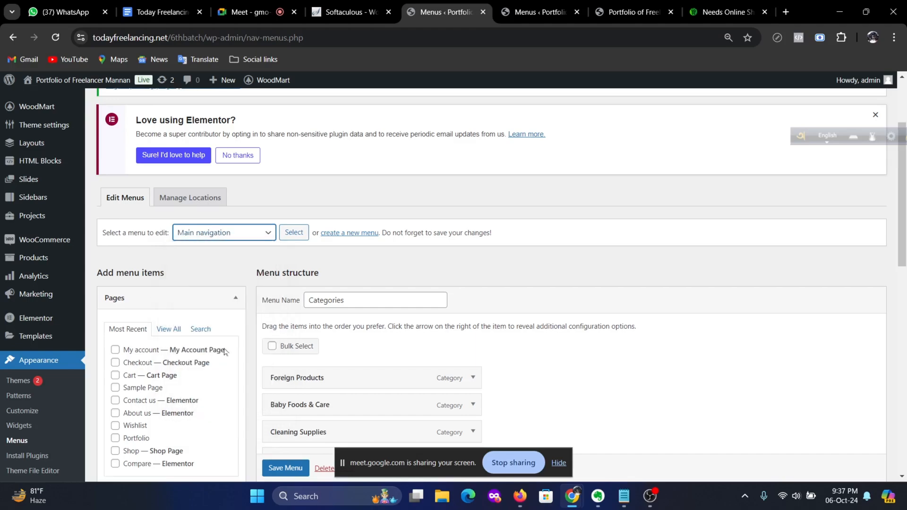
{"action": "left_click", "coordinate": [294, 233]}
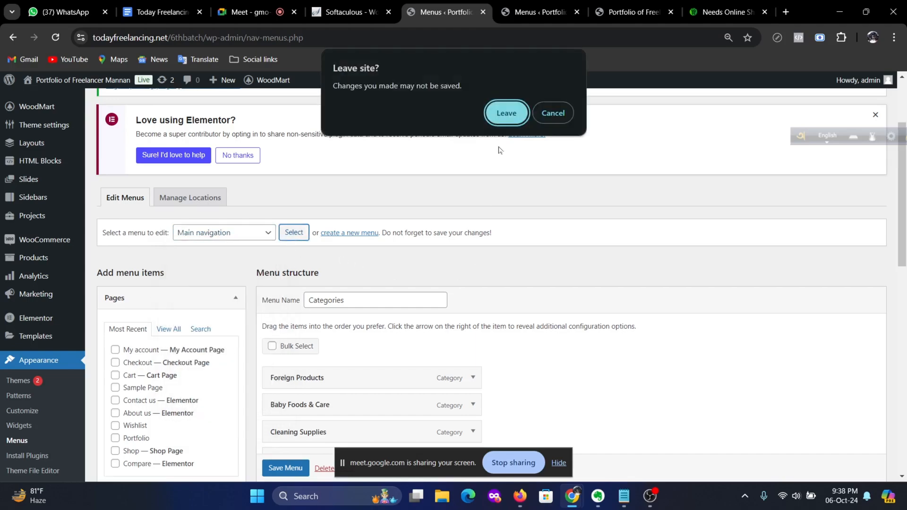
{"action": "left_click", "coordinate": [509, 115]}
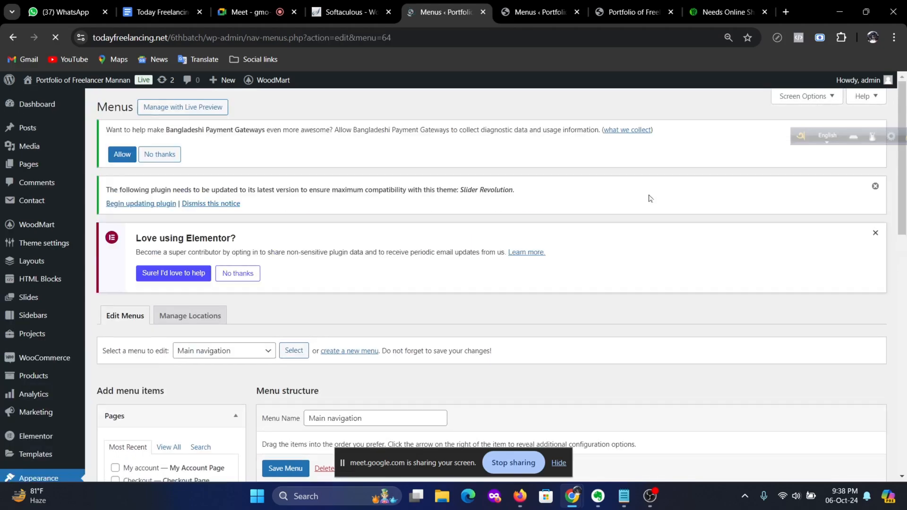
Step: Examine the Main navigation menu structure and compare it with the storefront header and the Categories menu
{"action": "scroll", "coordinate": [499, 263], "scroll_direction": "down", "scroll_amount": 5}
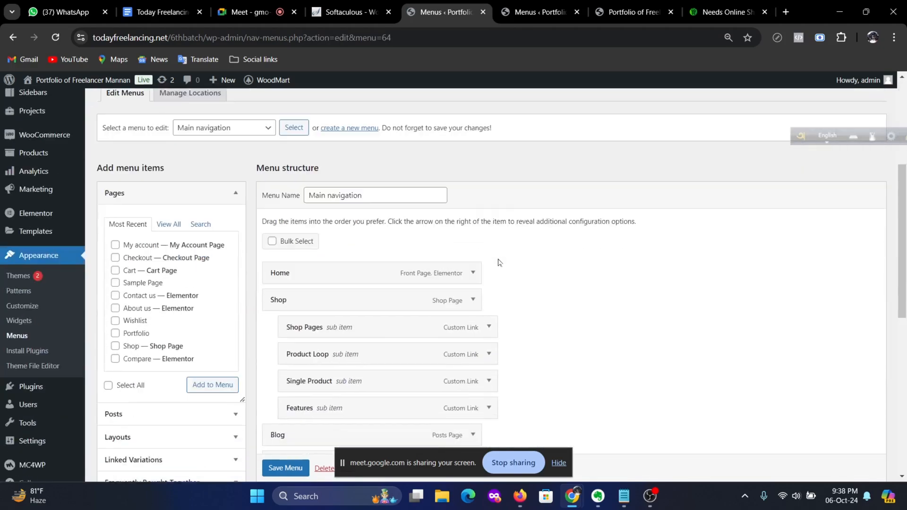
{"action": "scroll", "coordinate": [484, 273], "scroll_direction": "down", "scroll_amount": 3}
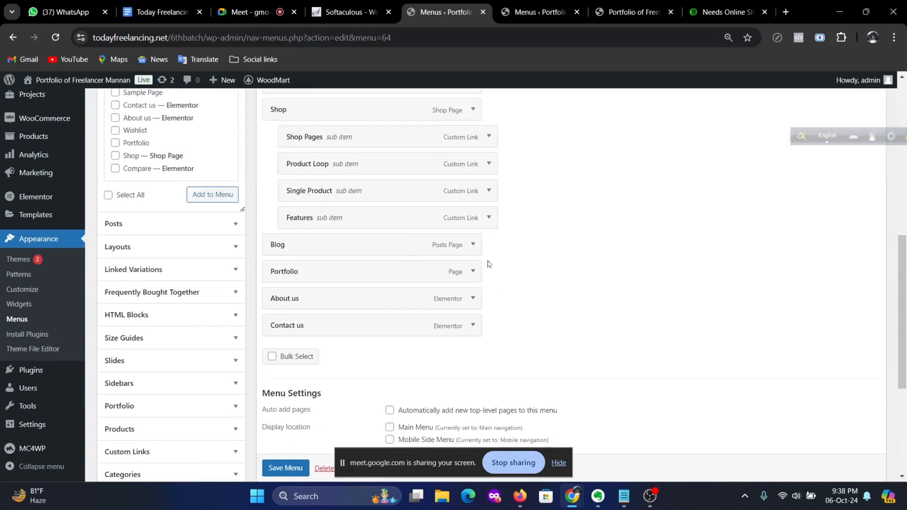
{"action": "scroll", "coordinate": [425, 274], "scroll_direction": "up", "scroll_amount": 3}
{"action": "scroll", "coordinate": [402, 283], "scroll_direction": "down", "scroll_amount": 2}
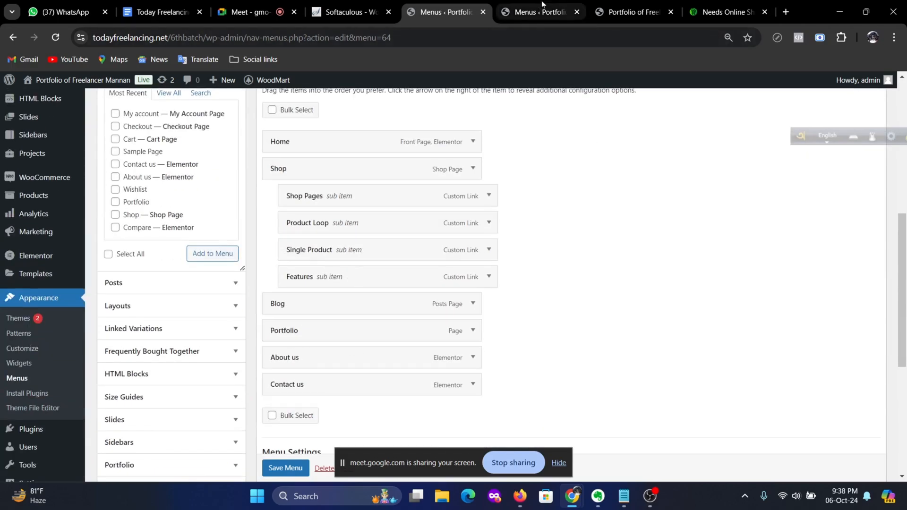
{"action": "left_click", "coordinate": [631, 10]}
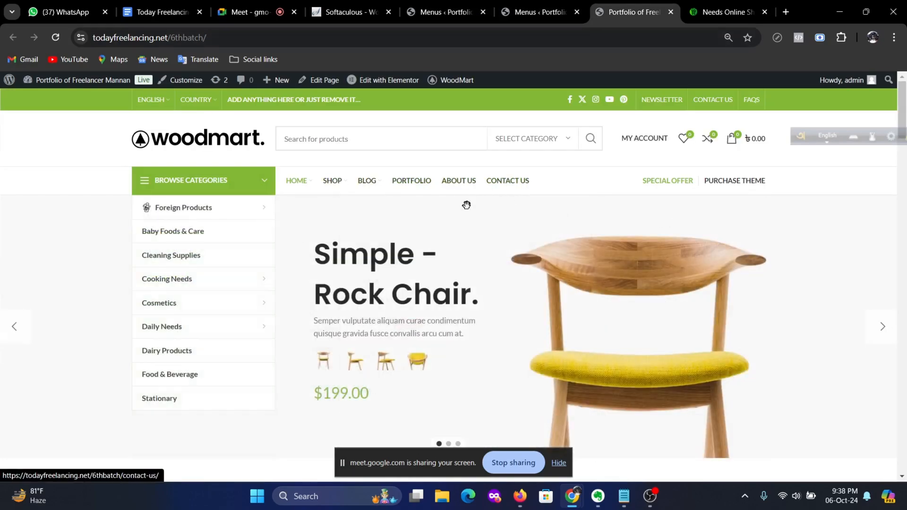
{"action": "left_click", "coordinate": [531, 5]}
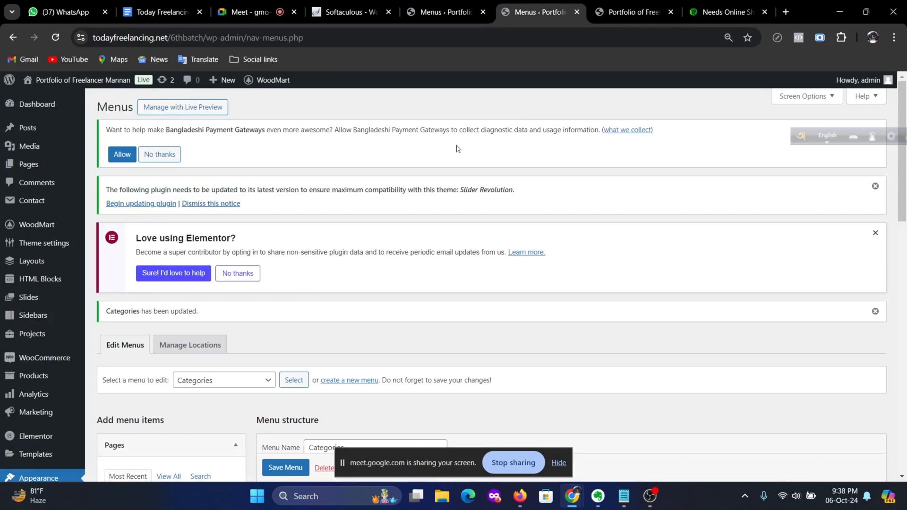
{"action": "scroll", "coordinate": [458, 149], "scroll_direction": "down", "scroll_amount": 8}
{"action": "scroll", "coordinate": [481, 134], "scroll_direction": "up", "scroll_amount": 4}
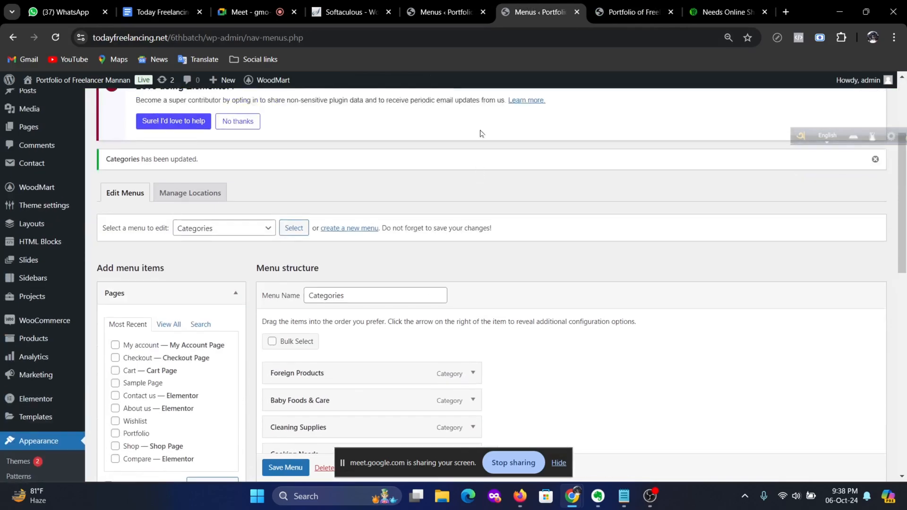
{"action": "left_click", "coordinate": [442, 12]}
{"action": "scroll", "coordinate": [473, 199], "scroll_direction": "down", "scroll_amount": 10}
{"action": "scroll", "coordinate": [434, 282], "scroll_direction": "up", "scroll_amount": 3}
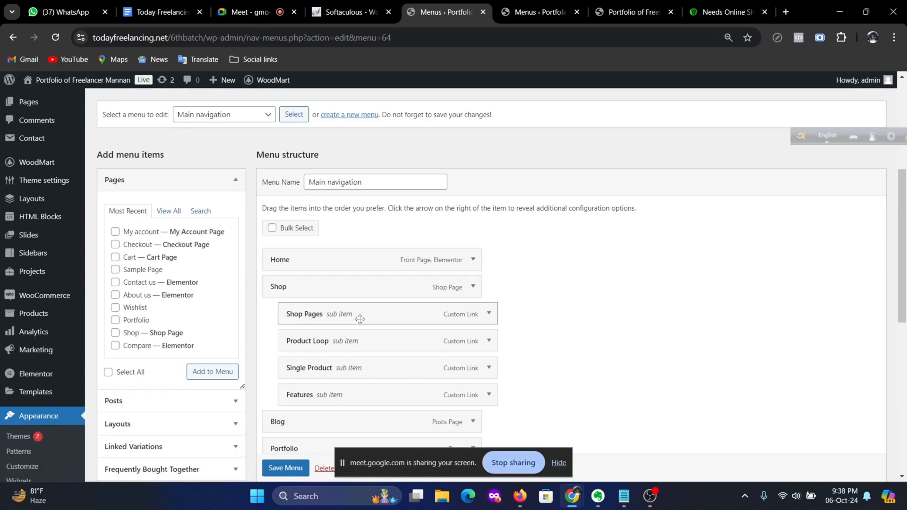
Step: Bulk-remove Shop Pages, Product Loop, Single Product, Features and Portfolio from the Main navigation menu
{"action": "scroll", "coordinate": [360, 319], "scroll_direction": "down", "scroll_amount": 2}
{"action": "scroll", "coordinate": [307, 251], "scroll_direction": "up", "scroll_amount": 1}
{"action": "left_click", "coordinate": [292, 169]}
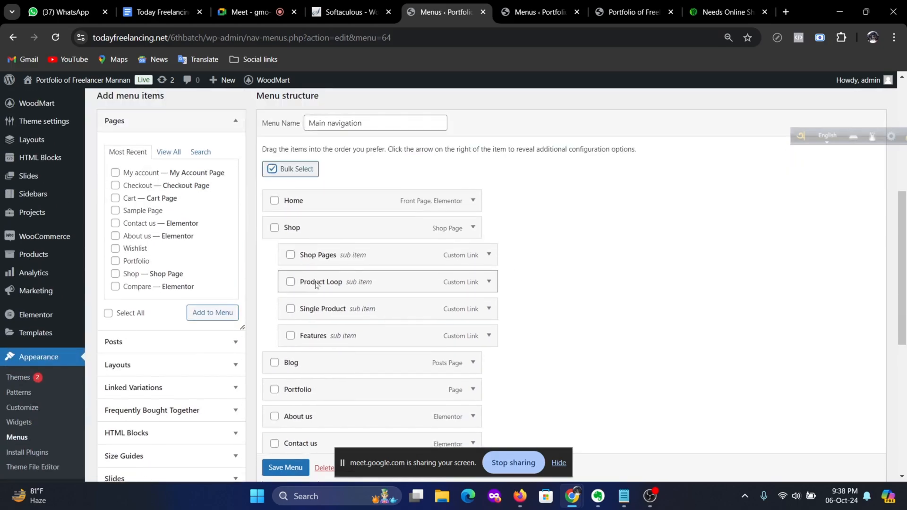
{"action": "left_click", "coordinate": [291, 256]}
{"action": "left_click", "coordinate": [291, 282]}
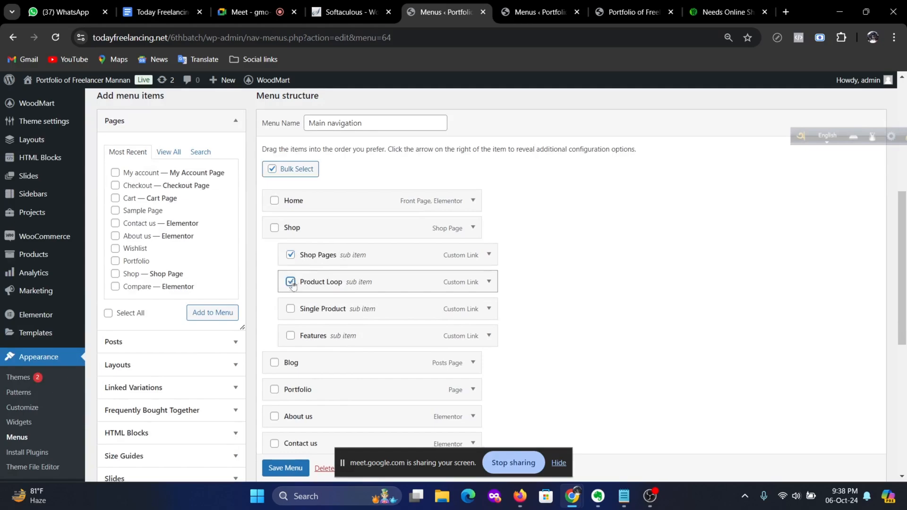
{"action": "left_click", "coordinate": [291, 309]}
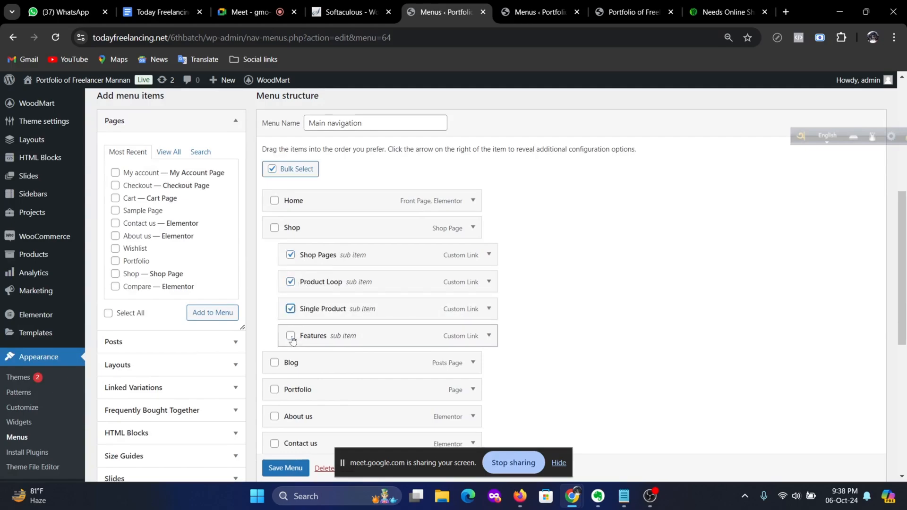
{"action": "left_click", "coordinate": [290, 336]}
{"action": "scroll", "coordinate": [288, 326], "scroll_direction": "down", "scroll_amount": 3}
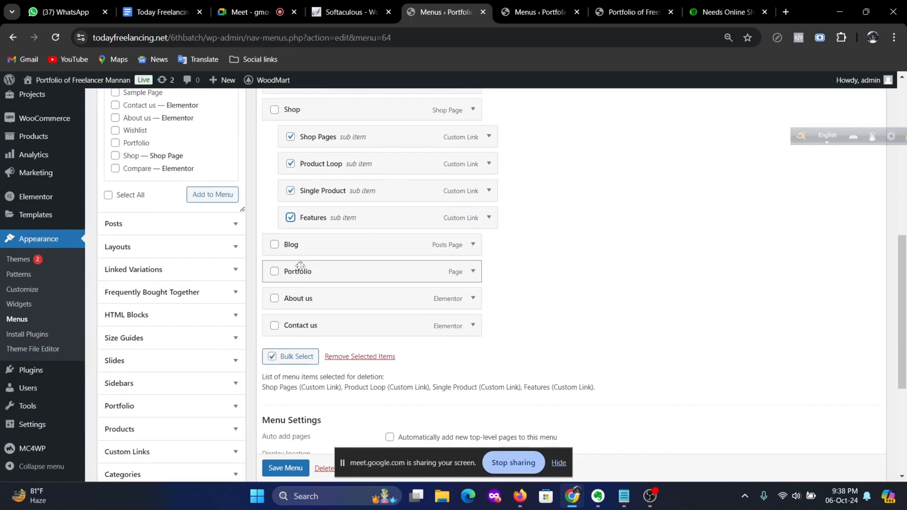
{"action": "left_click", "coordinate": [273, 273]}
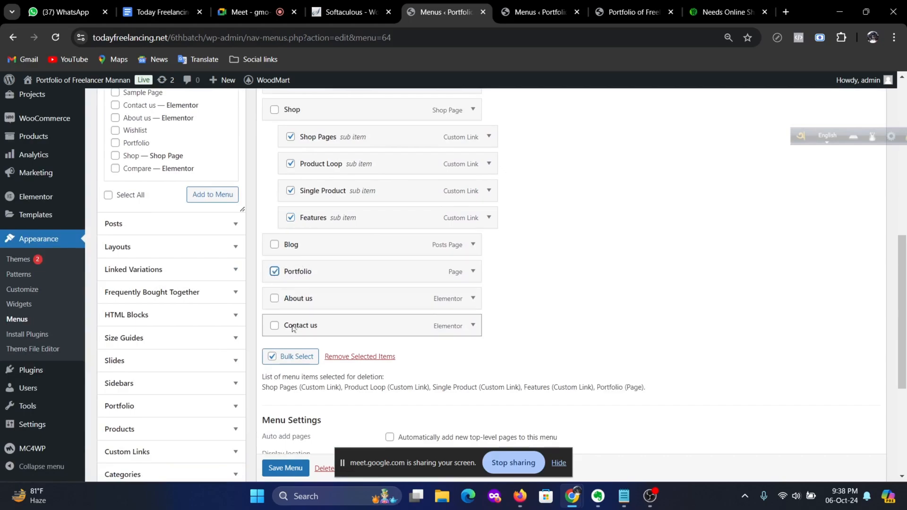
{"action": "left_click", "coordinate": [369, 357]}
{"action": "scroll", "coordinate": [359, 331], "scroll_direction": "up", "scroll_amount": 3}
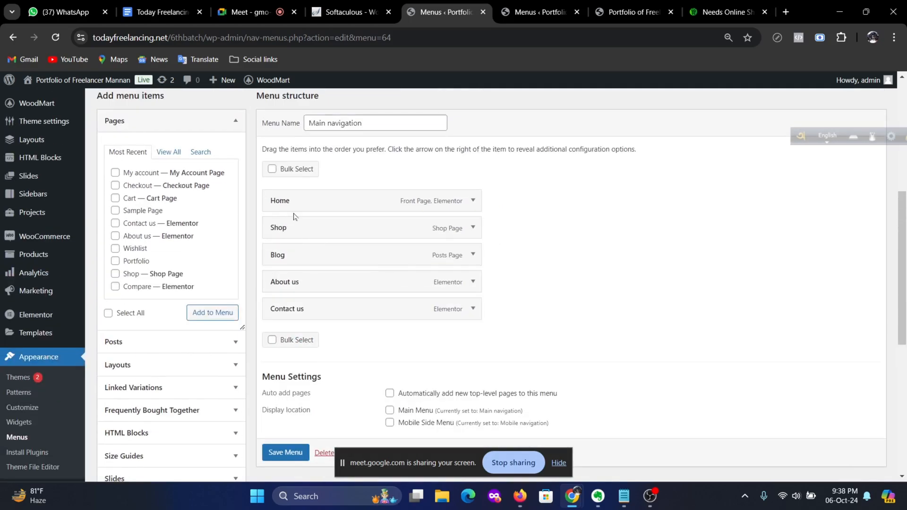
Step: Open the Home item's dropdown settings in Main navigation and compare them with the storefront's Home dropdown and the Categories menu
{"action": "left_click", "coordinate": [473, 201]}
{"action": "scroll", "coordinate": [366, 269], "scroll_direction": "down", "scroll_amount": 5}
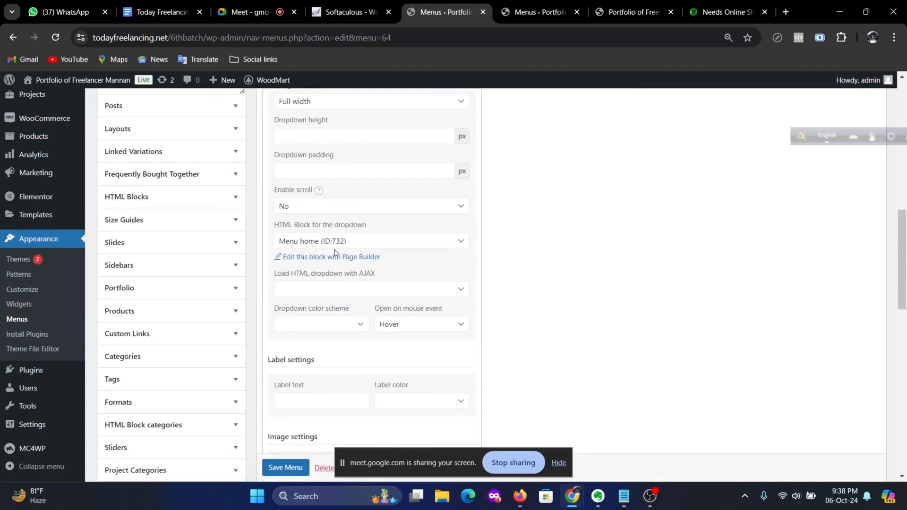
{"action": "key", "text": "ctrl+Tab"}
{"action": "key", "text": "ctrl+Tab"}
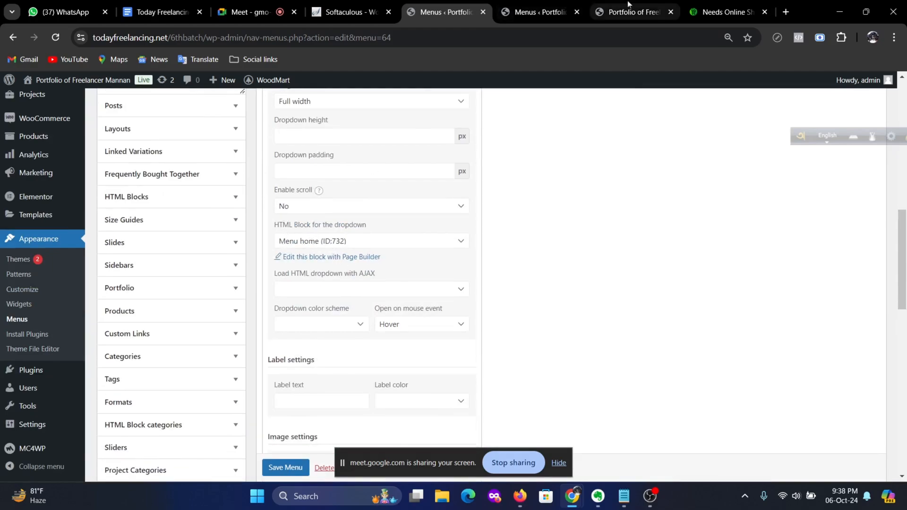
{"action": "mouse_move", "coordinate": [299, 182]}
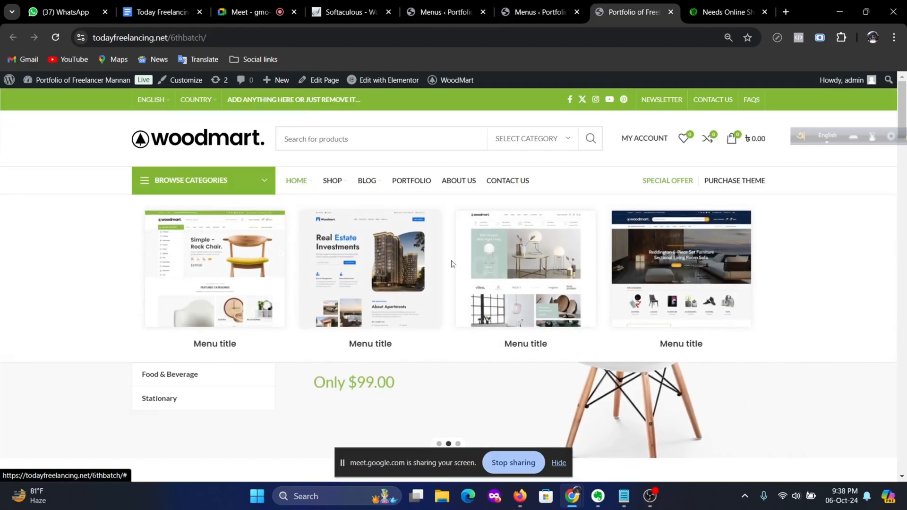
{"action": "left_click", "coordinate": [536, 12]}
{"action": "scroll", "coordinate": [429, 126], "scroll_direction": "down", "scroll_amount": 9}
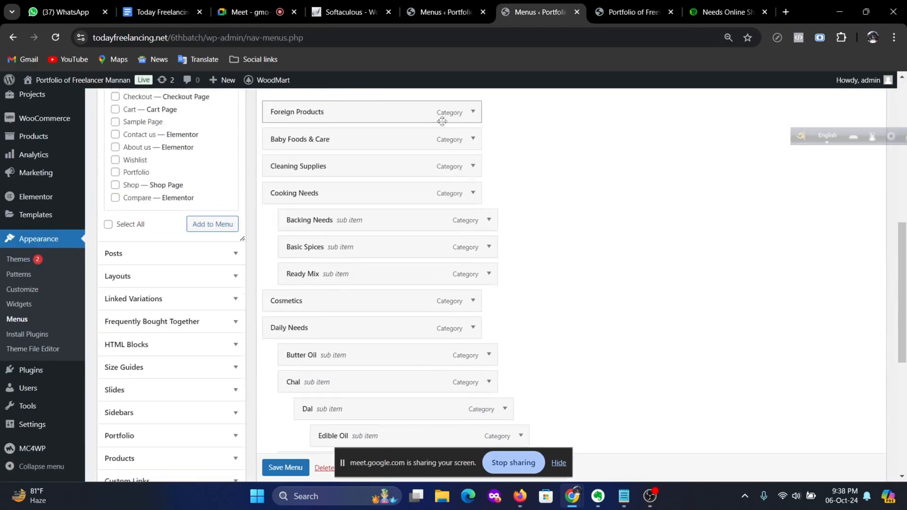
{"action": "scroll", "coordinate": [442, 115], "scroll_direction": "up", "scroll_amount": 3}
Step: Set the Home item's HTML Block for the dropdown to None and save the Main navigation menu
{"action": "left_click", "coordinate": [411, 6]}
{"action": "scroll", "coordinate": [405, 213], "scroll_direction": "down", "scroll_amount": 3}
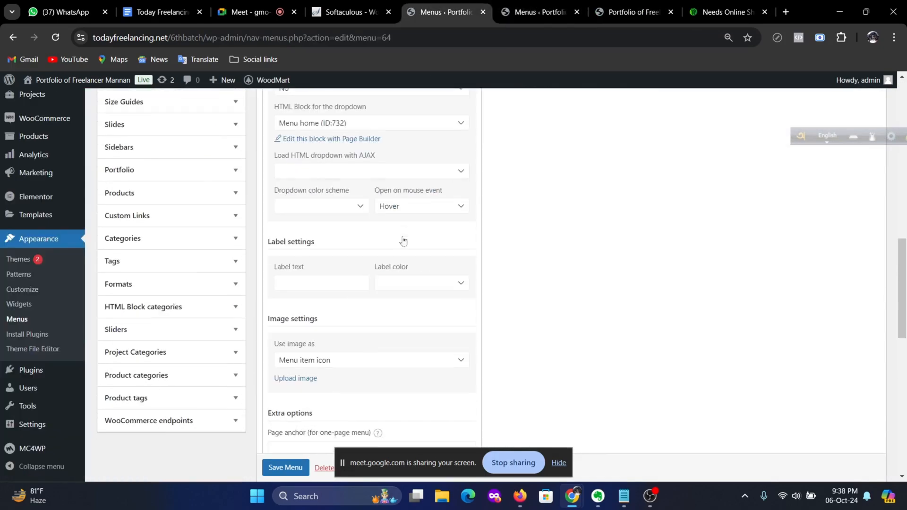
{"action": "scroll", "coordinate": [411, 251], "scroll_direction": "up", "scroll_amount": 3}
{"action": "left_click", "coordinate": [441, 241]}
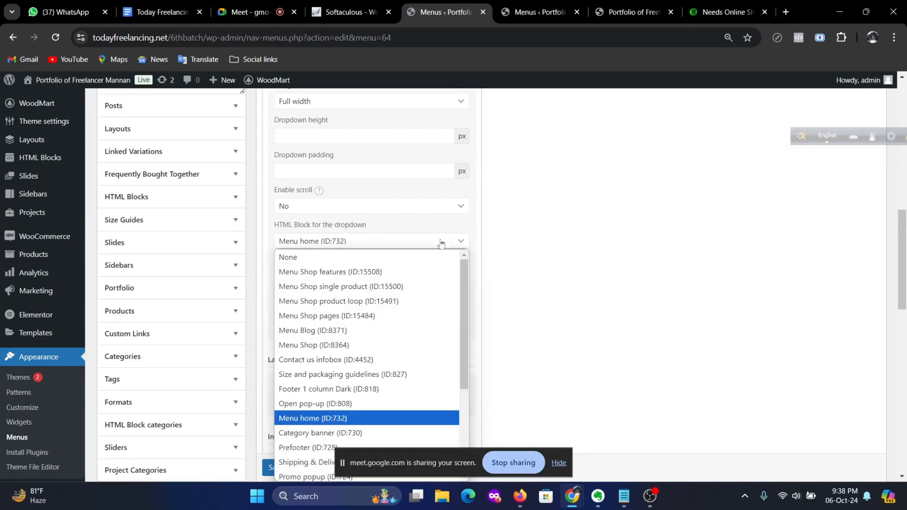
{"action": "left_click", "coordinate": [336, 260]}
{"action": "scroll", "coordinate": [419, 268], "scroll_direction": "down", "scroll_amount": 5}
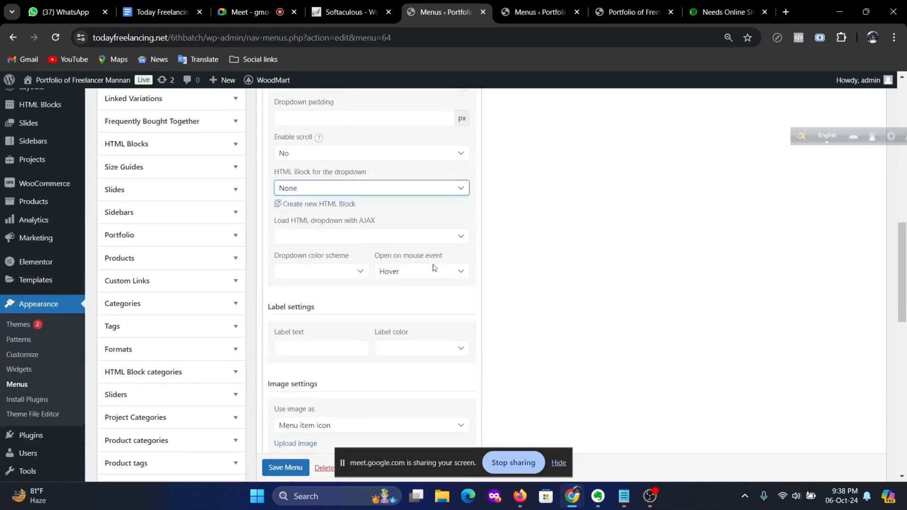
{"action": "left_click", "coordinate": [286, 468]}
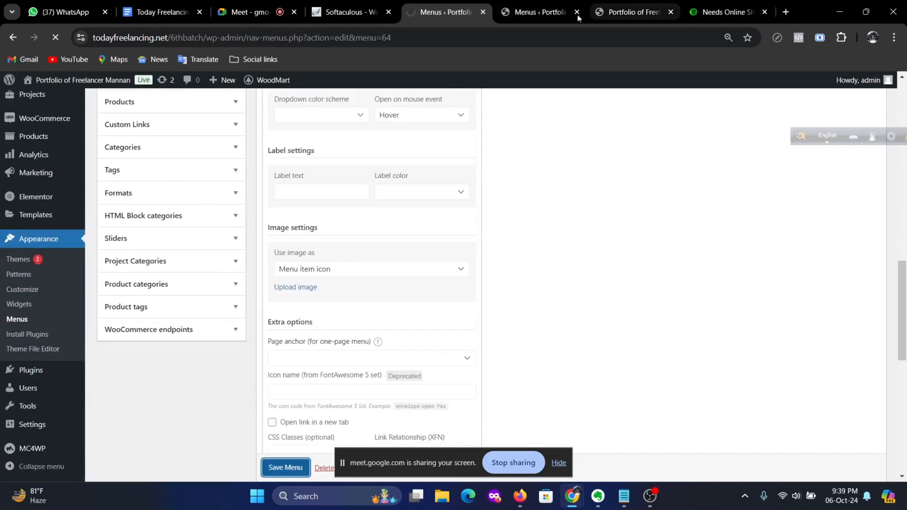
Step: Reload the storefront home page to check the Home item and the remaining header navigation items
{"action": "left_click", "coordinate": [539, 12]}
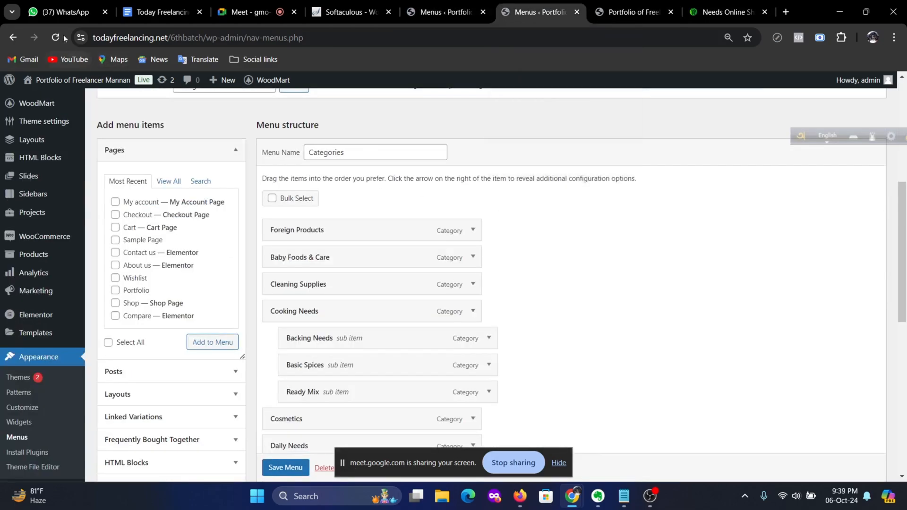
{"action": "left_click", "coordinate": [632, 13]}
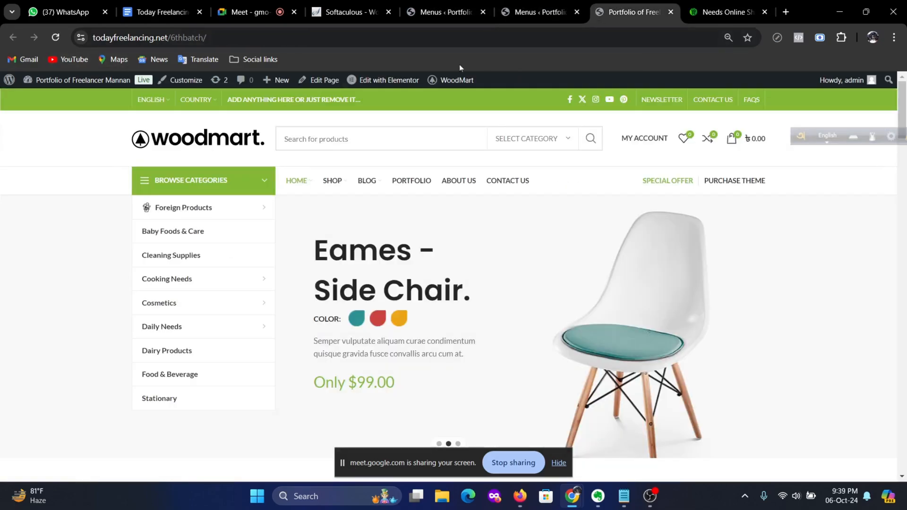
{"action": "left_click", "coordinate": [55, 37]}
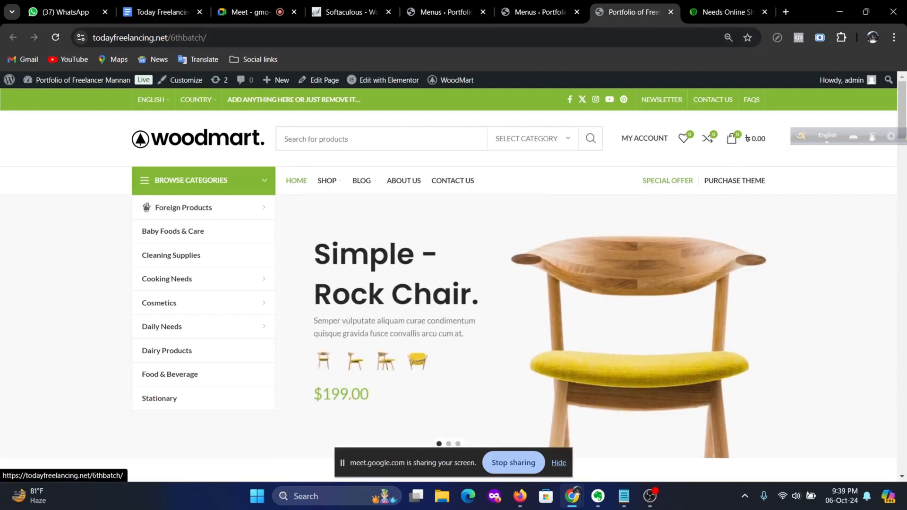
Step: Add the Checkout page from the full page list to the Main navigation menu and save the menu
{"action": "left_click", "coordinate": [541, 9]}
{"action": "left_click", "coordinate": [447, 10]}
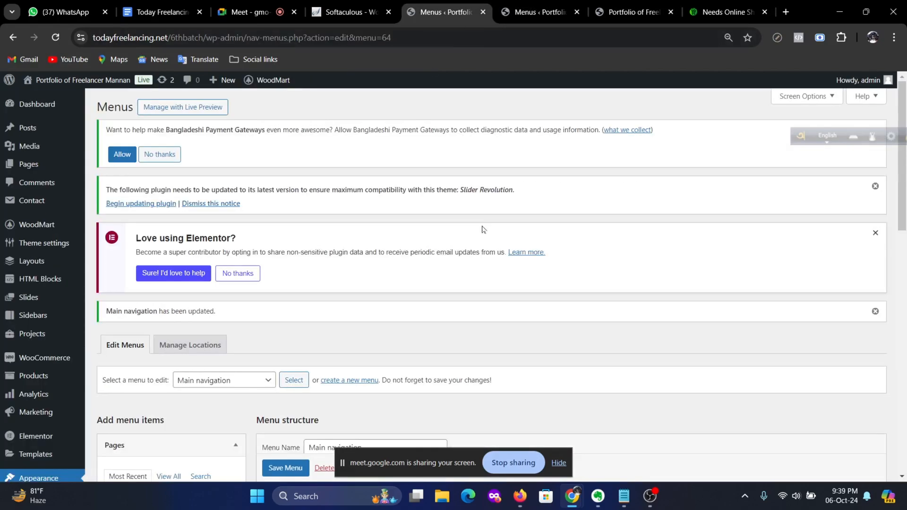
{"action": "scroll", "coordinate": [487, 263], "scroll_direction": "down", "scroll_amount": 6}
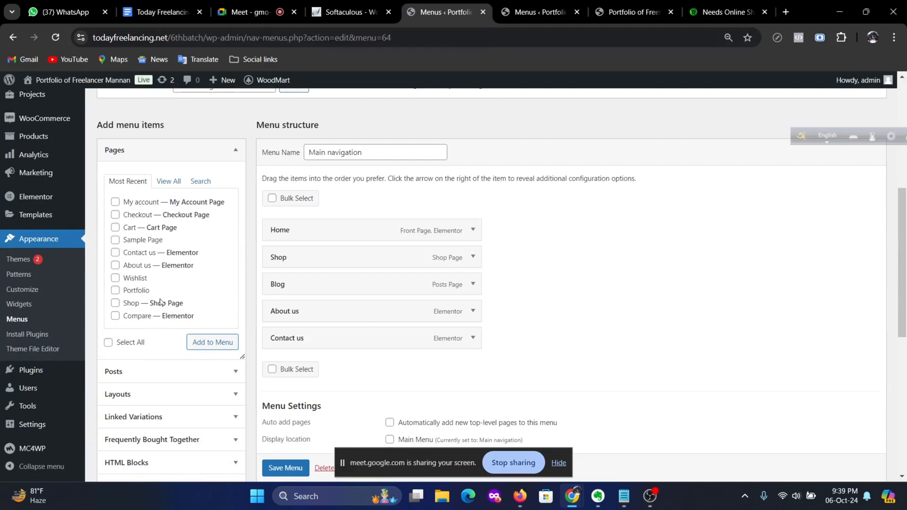
{"action": "scroll", "coordinate": [161, 282], "scroll_direction": "up", "scroll_amount": 1}
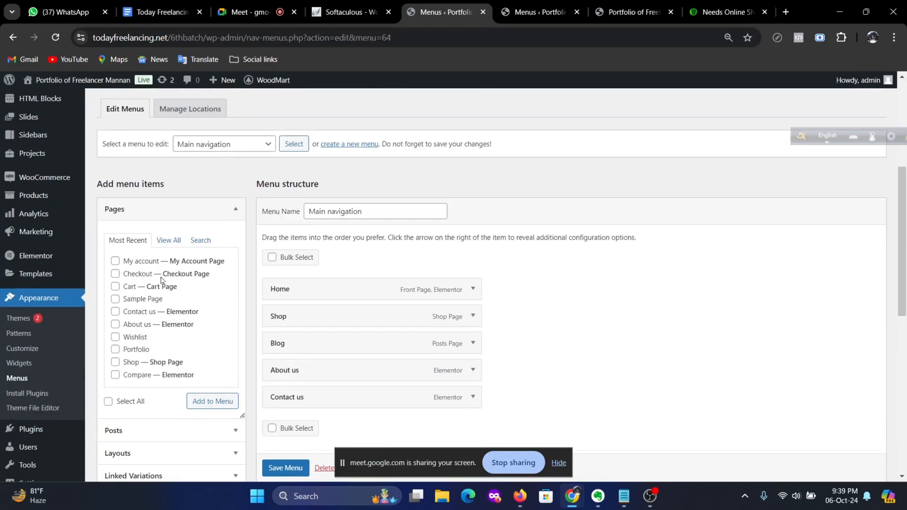
{"action": "left_click", "coordinate": [169, 241]}
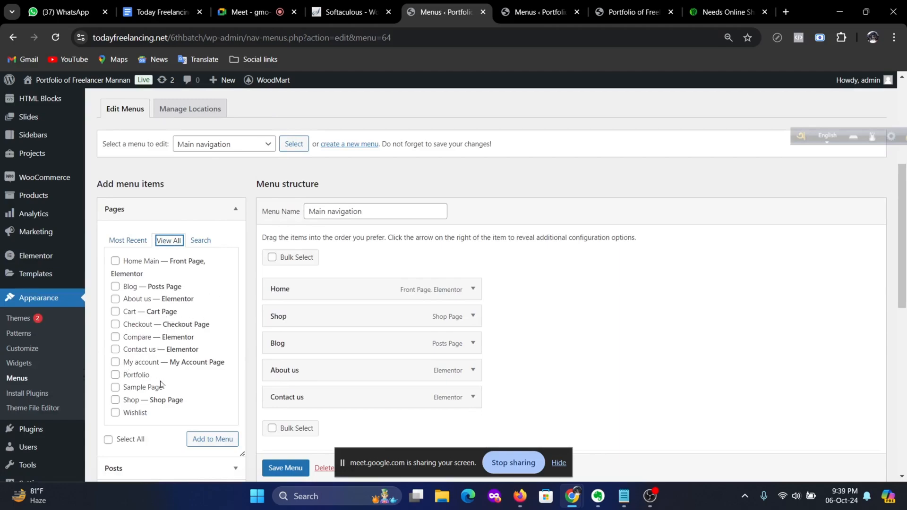
{"action": "scroll", "coordinate": [185, 391], "scroll_direction": "down", "scroll_amount": 1}
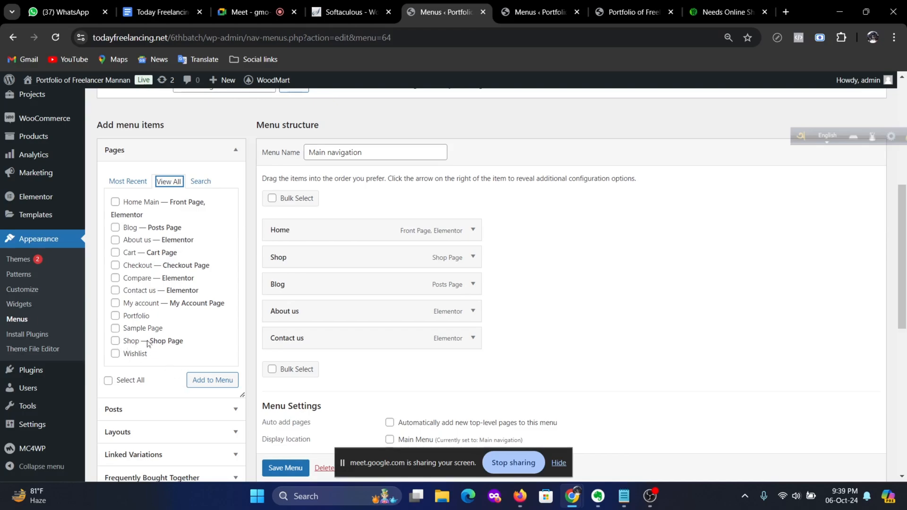
{"action": "scroll", "coordinate": [137, 255], "scroll_direction": "up", "scroll_amount": 1}
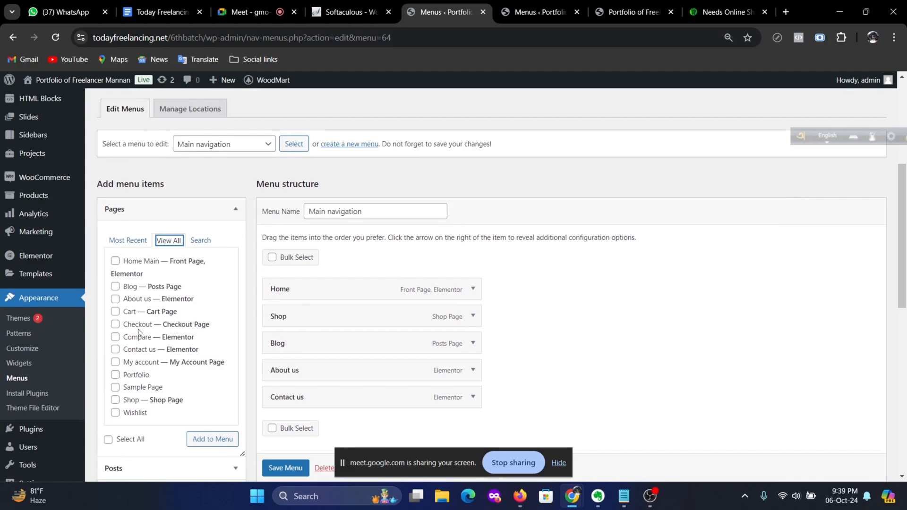
{"action": "left_click", "coordinate": [115, 326]}
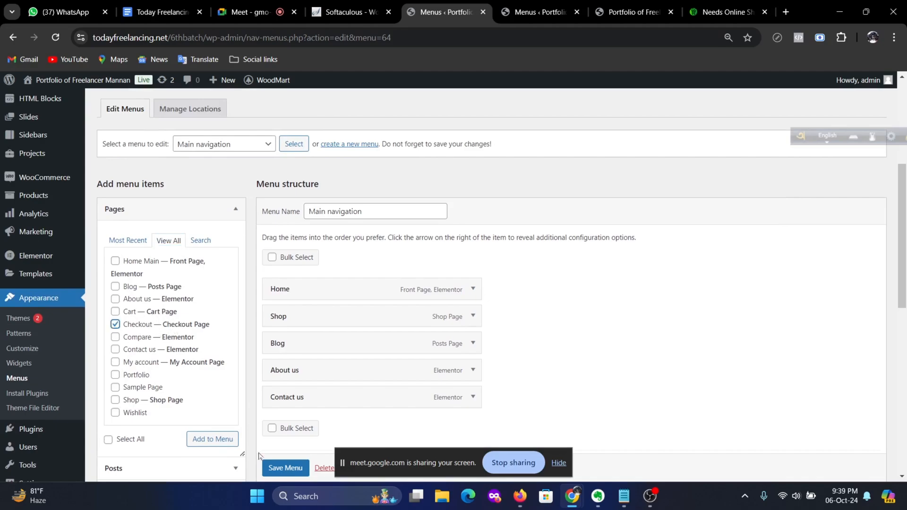
{"action": "left_click", "coordinate": [223, 439]}
{"action": "scroll", "coordinate": [657, 347], "scroll_direction": "down", "scroll_amount": 3}
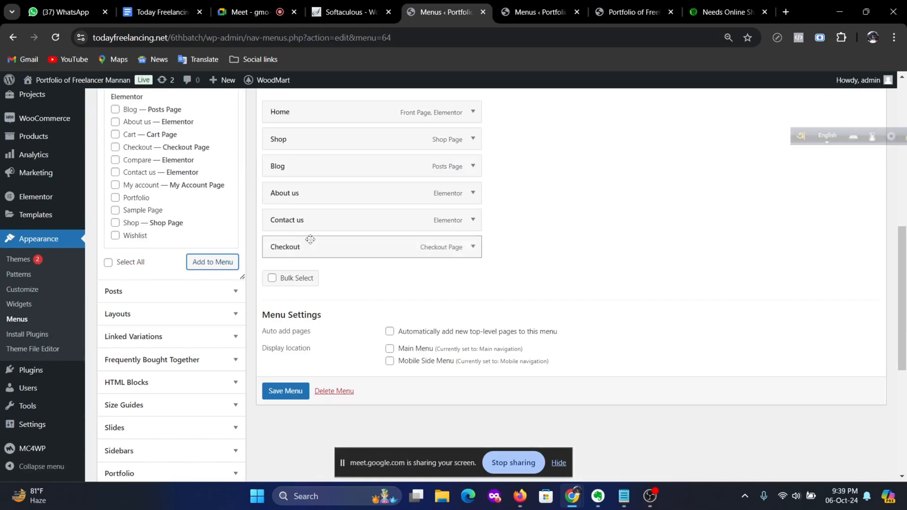
{"action": "left_click", "coordinate": [285, 395]}
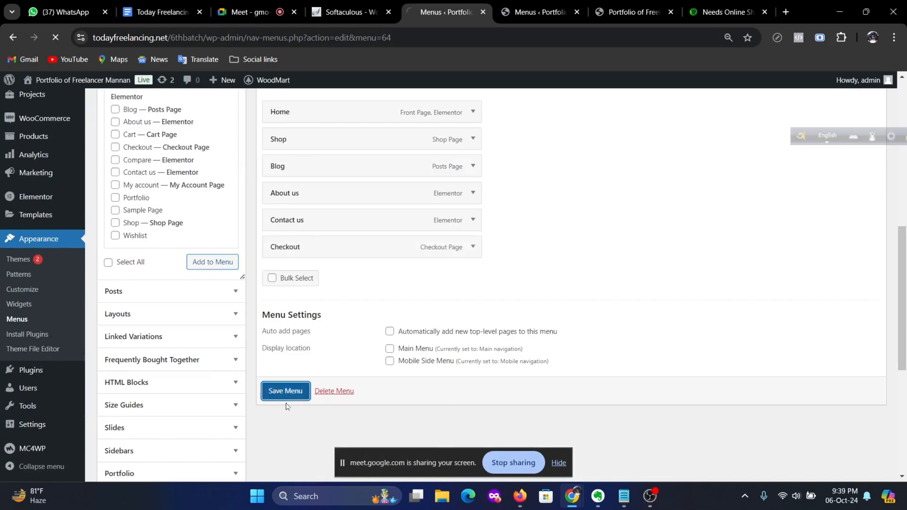
Step: Reload the second Menus page, check the storefront header, and compare it with the needs.com.bd navigation
{"action": "left_click", "coordinate": [539, 12]}
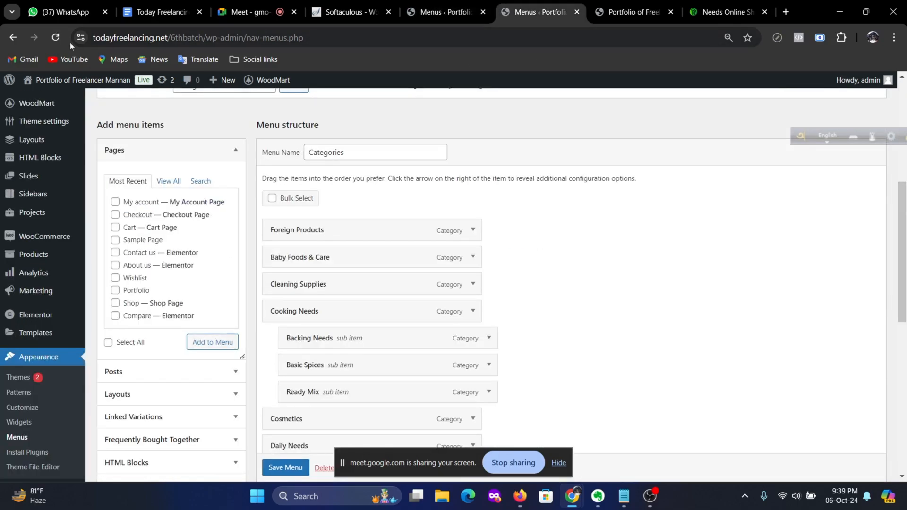
{"action": "left_click", "coordinate": [53, 42]}
{"action": "left_click", "coordinate": [631, 12]}
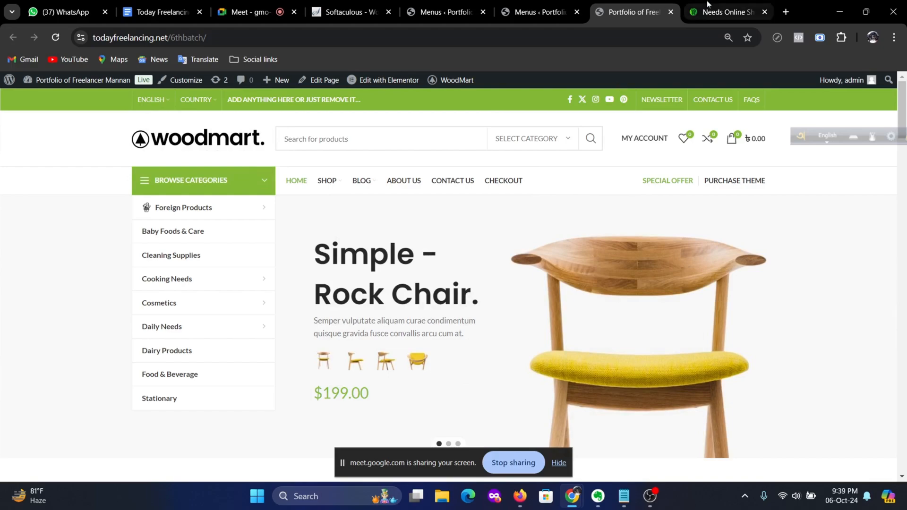
{"action": "left_click", "coordinate": [723, 12]}
{"action": "scroll", "coordinate": [426, 215], "scroll_direction": "up", "scroll_amount": 1}
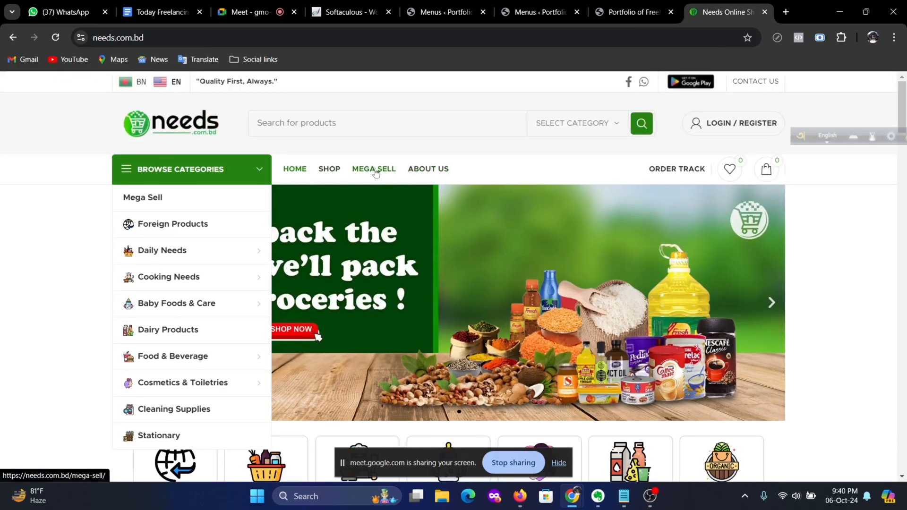
Step: Start a new page titled "Mega Sell", leaving the Menus page without saving
{"action": "left_click", "coordinate": [542, 5]}
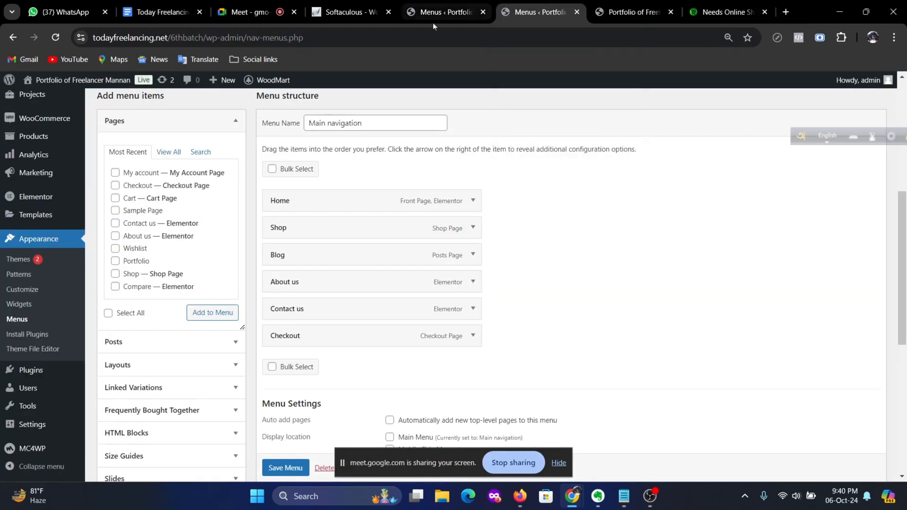
{"action": "scroll", "coordinate": [285, 260], "scroll_direction": "up", "scroll_amount": 4}
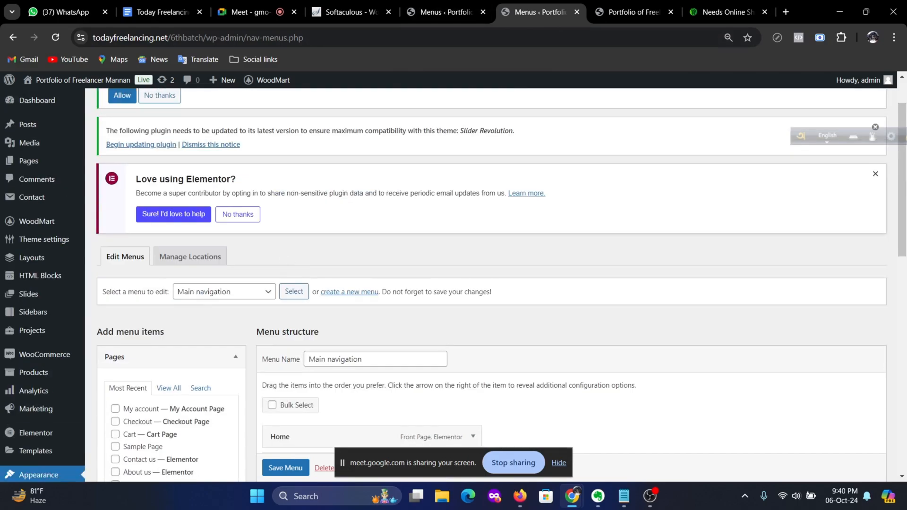
{"action": "left_click", "coordinate": [442, 5]}
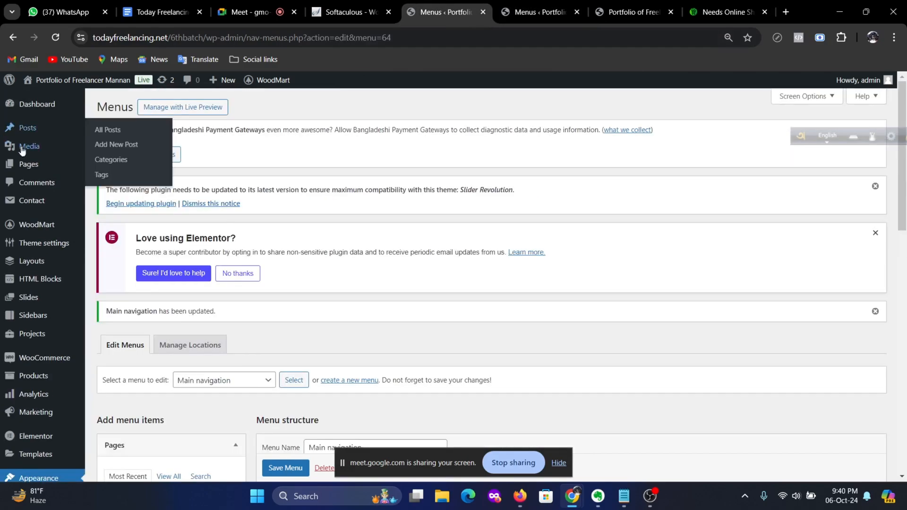
{"action": "mouse_move", "coordinate": [21, 164]}
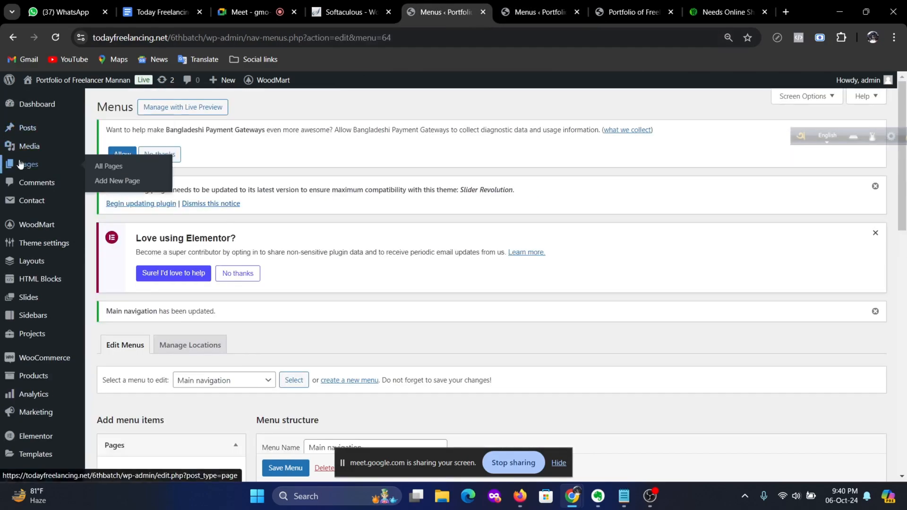
{"action": "left_click", "coordinate": [115, 180]}
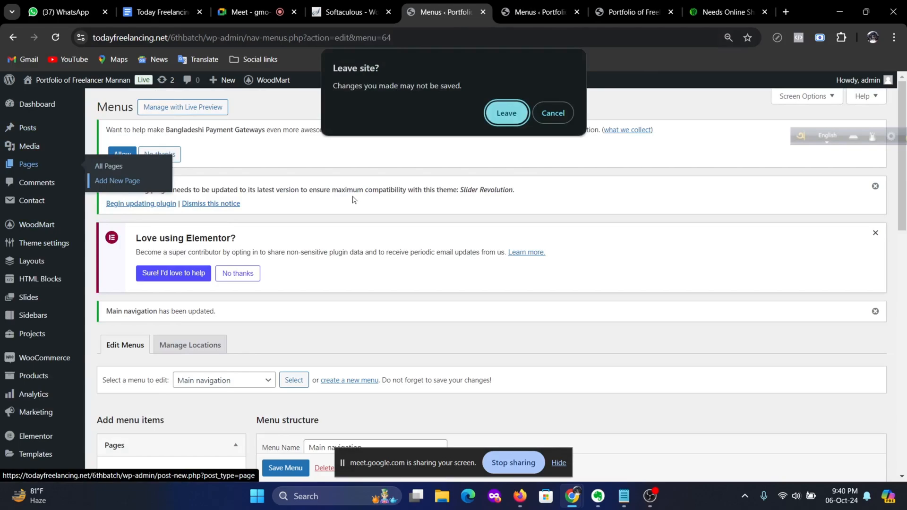
{"action": "left_click", "coordinate": [506, 113]}
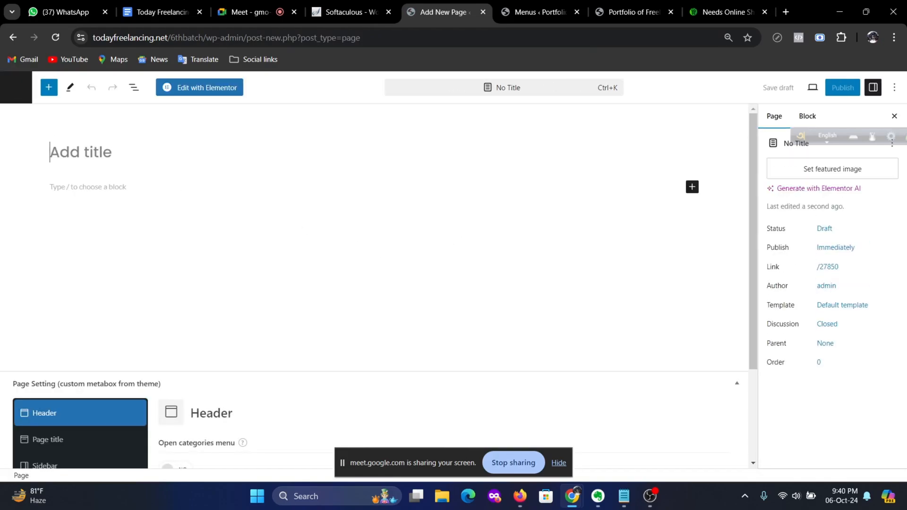
{"action": "type", "text": "Me"}
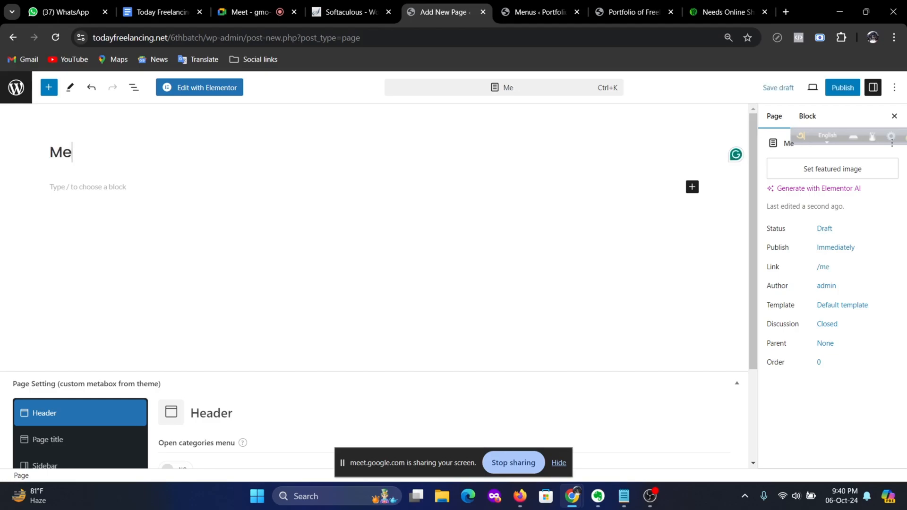
{"action": "type", "text": "ga Sell"}
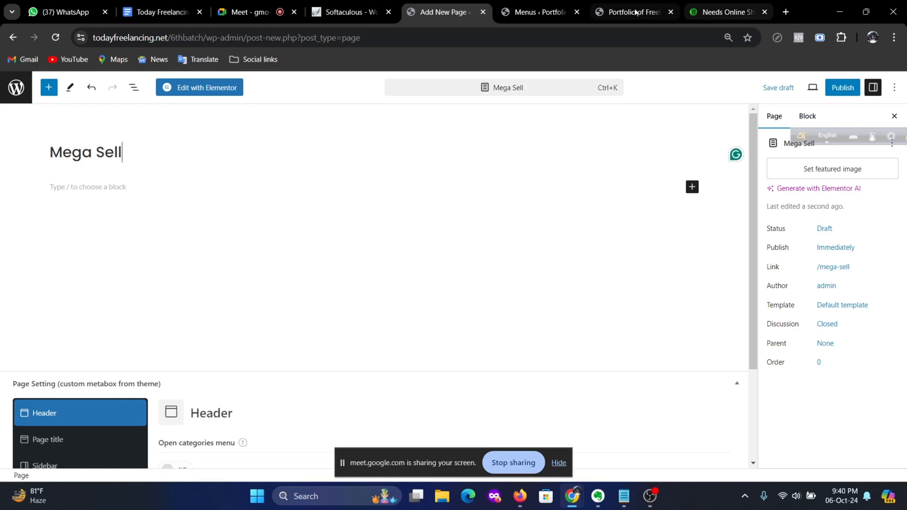
Step: Check the needs.com.bd navigation wording and publish the Mega Sell page
{"action": "left_click", "coordinate": [706, 5]}
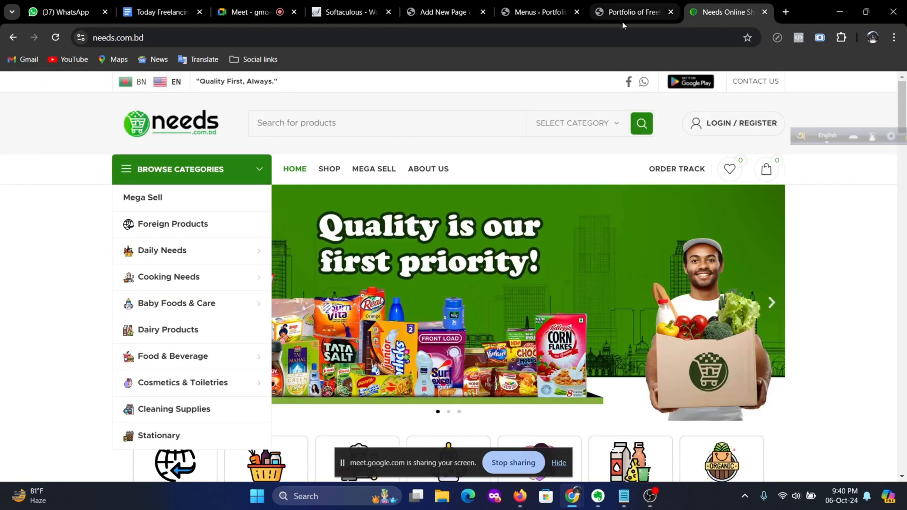
{"action": "left_click", "coordinate": [552, 10]}
{"action": "left_click", "coordinate": [445, 15]}
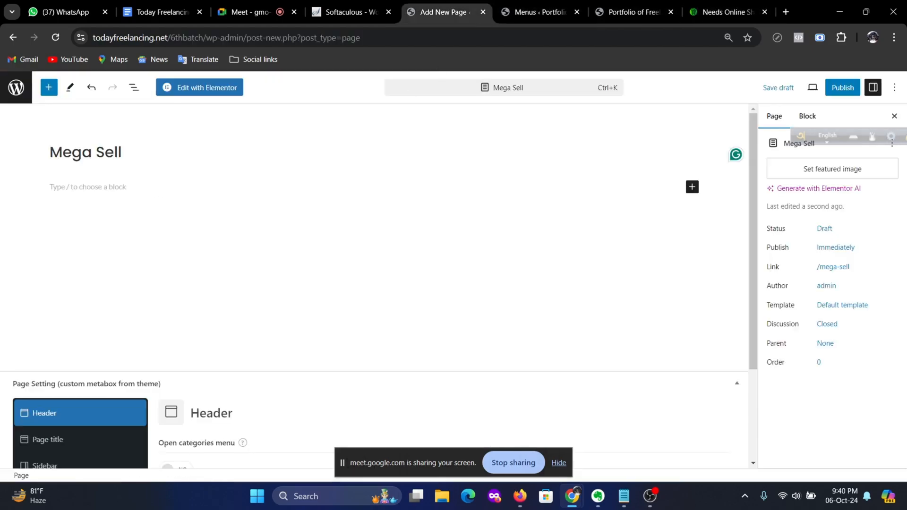
{"action": "left_click", "coordinate": [843, 88]}
{"action": "left_click", "coordinate": [797, 88]}
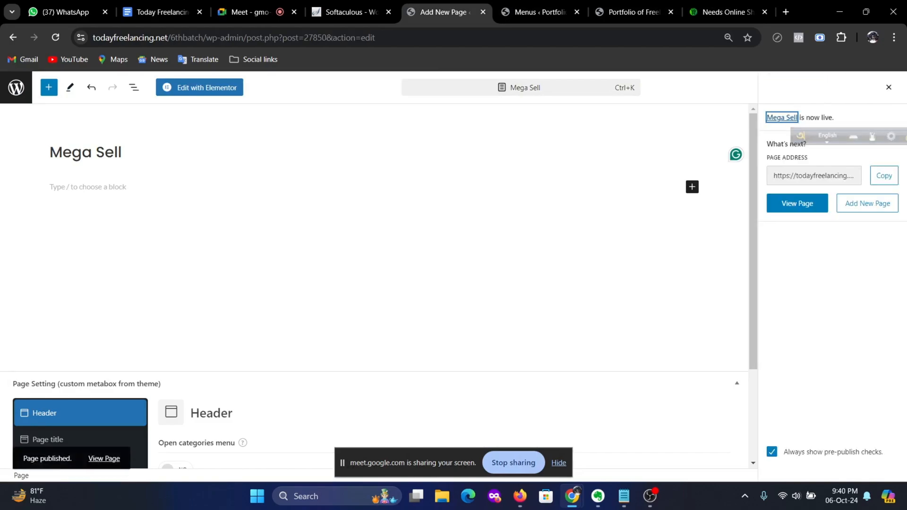
Step: Examine the banner and product grid of the needs.com.bd Mega Sell page, and return to the site's own Mega Sell page editor
{"action": "left_click", "coordinate": [714, 13]}
{"action": "left_click", "coordinate": [388, 168]}
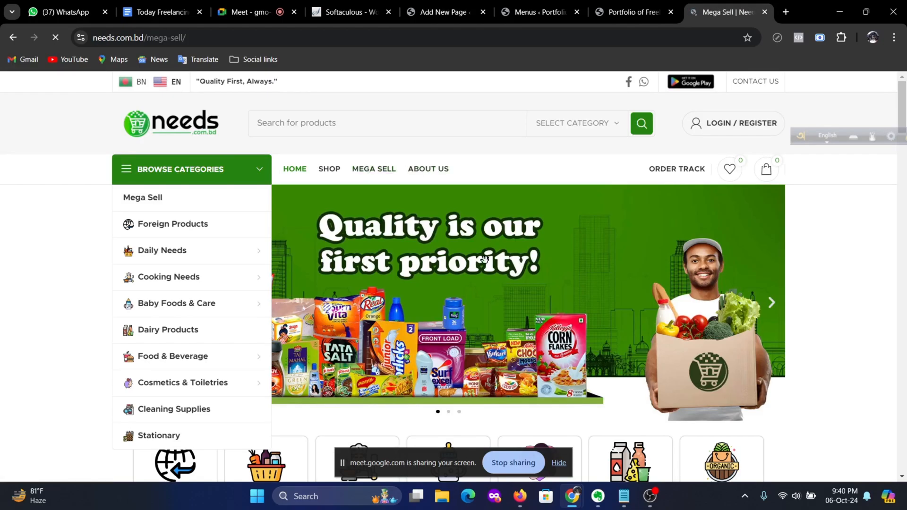
{"action": "scroll", "coordinate": [496, 221], "scroll_direction": "down", "scroll_amount": 4}
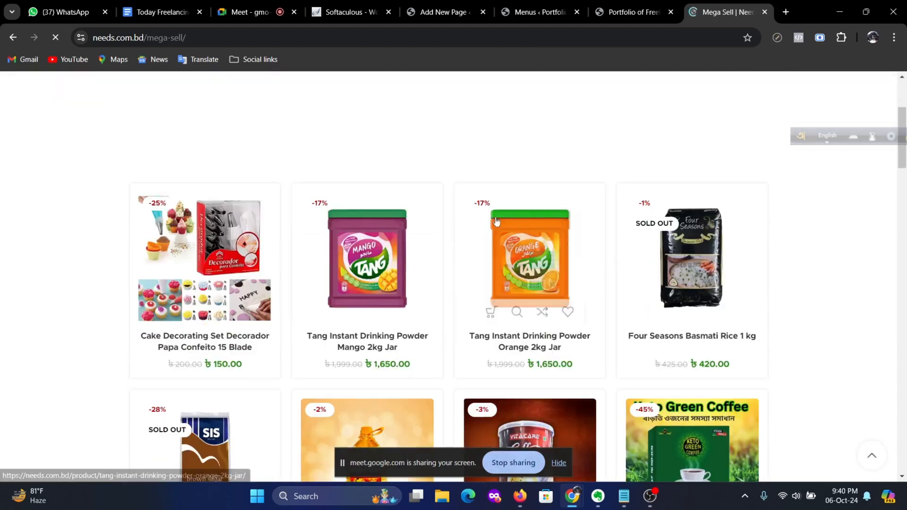
{"action": "scroll", "coordinate": [489, 231], "scroll_direction": "down", "scroll_amount": 3}
{"action": "scroll", "coordinate": [465, 270], "scroll_direction": "up", "scroll_amount": 7}
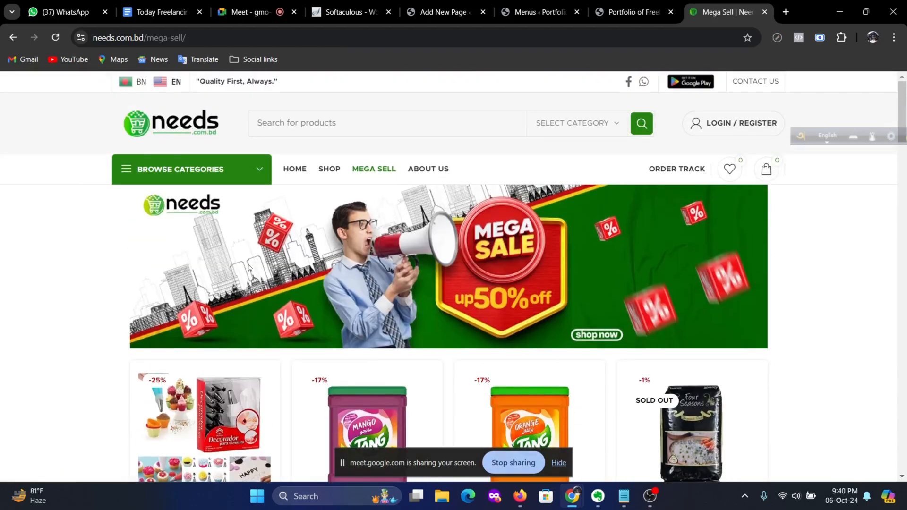
{"action": "scroll", "coordinate": [435, 266], "scroll_direction": "down", "scroll_amount": 20}
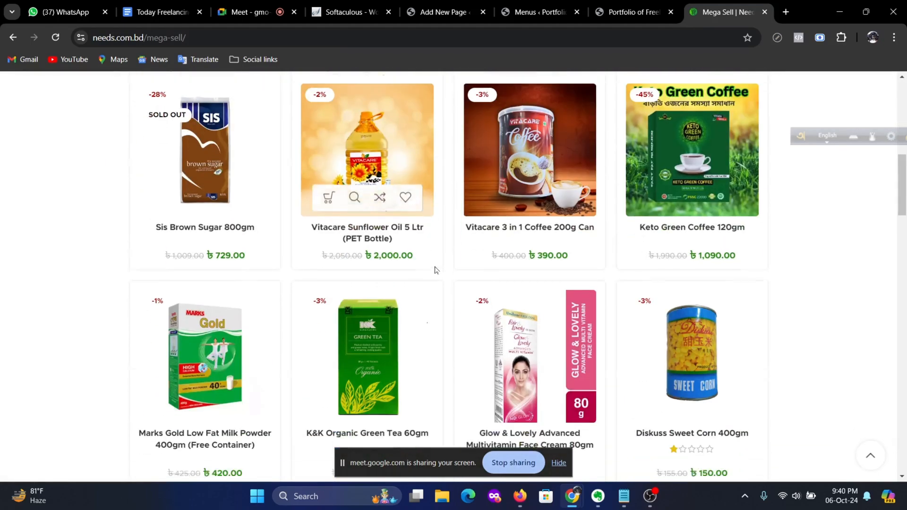
{"action": "scroll", "coordinate": [436, 270], "scroll_direction": "down", "scroll_amount": 9}
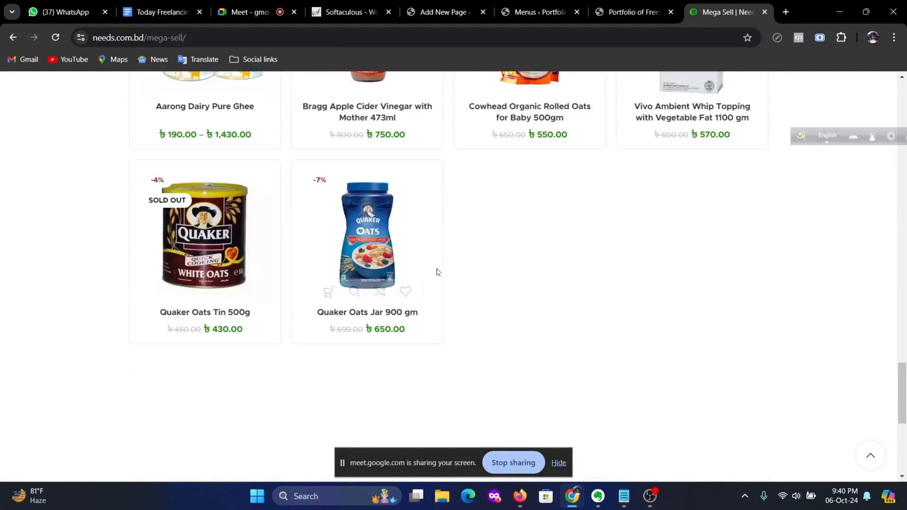
{"action": "scroll", "coordinate": [432, 270], "scroll_direction": "up", "scroll_amount": 8}
{"action": "scroll", "coordinate": [429, 273], "scroll_direction": "up", "scroll_amount": 18}
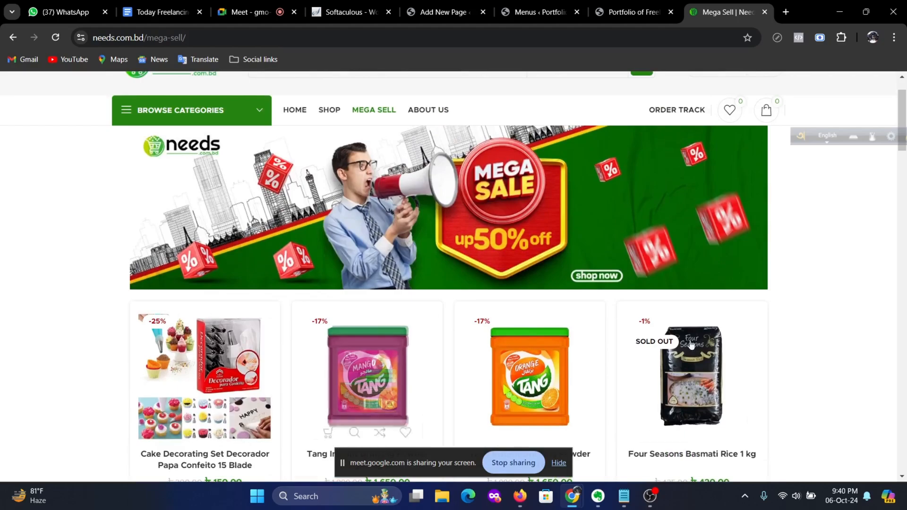
{"action": "scroll", "coordinate": [723, 337], "scroll_direction": "down", "scroll_amount": 2}
{"action": "scroll", "coordinate": [728, 335], "scroll_direction": "down", "scroll_amount": 3}
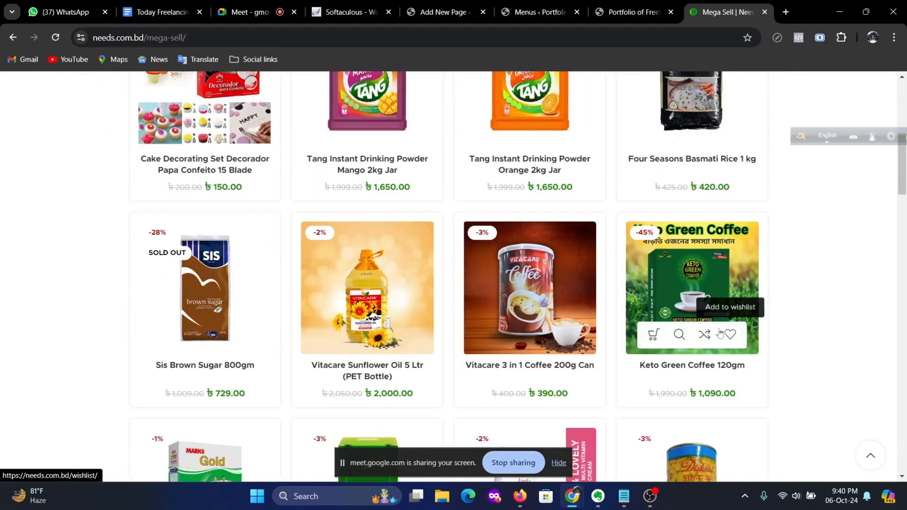
{"action": "scroll", "coordinate": [728, 333], "scroll_direction": "up", "scroll_amount": 3}
{"action": "scroll", "coordinate": [529, 426], "scroll_direction": "up", "scroll_amount": 3}
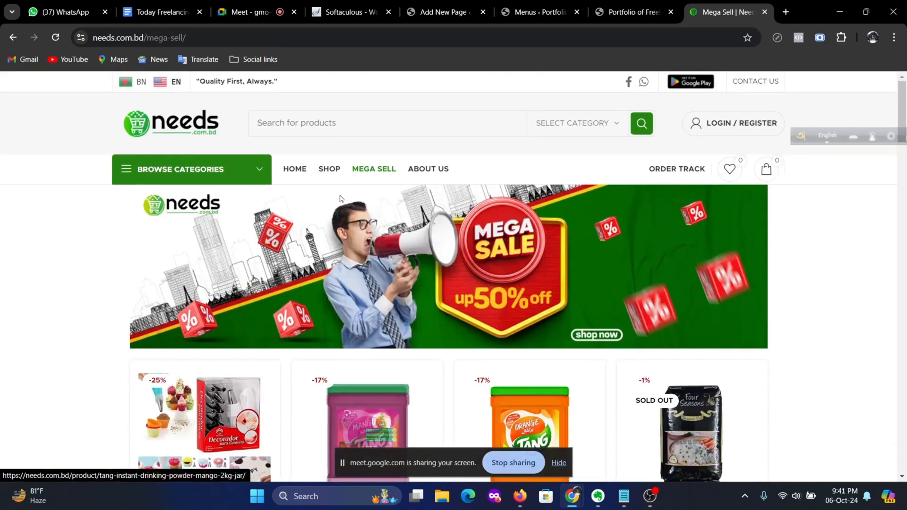
{"action": "left_click", "coordinate": [624, 13]}
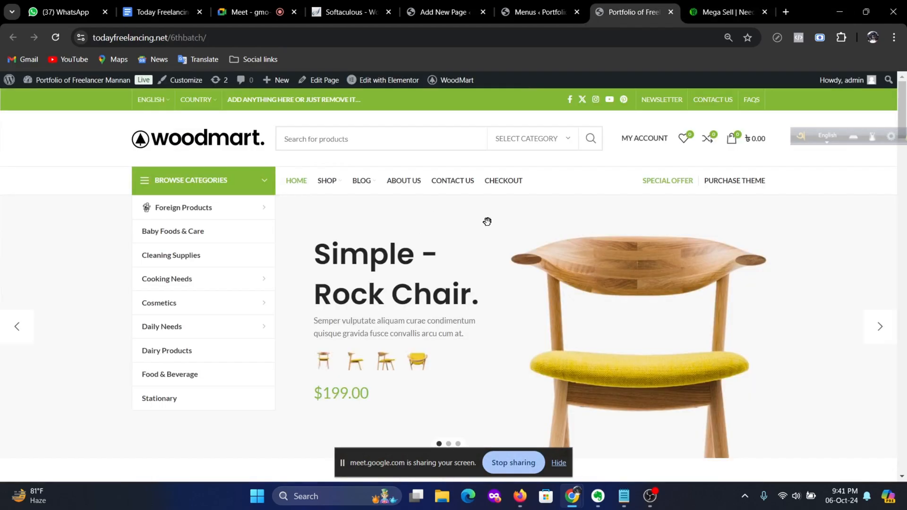
{"action": "left_click", "coordinate": [535, 11]}
{"action": "left_click", "coordinate": [441, 11]}
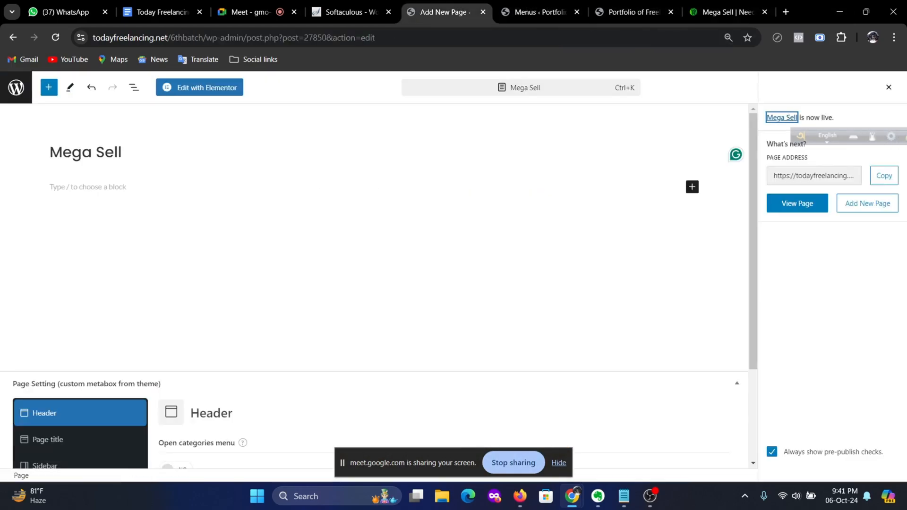
{"action": "left_click", "coordinate": [211, 89]}
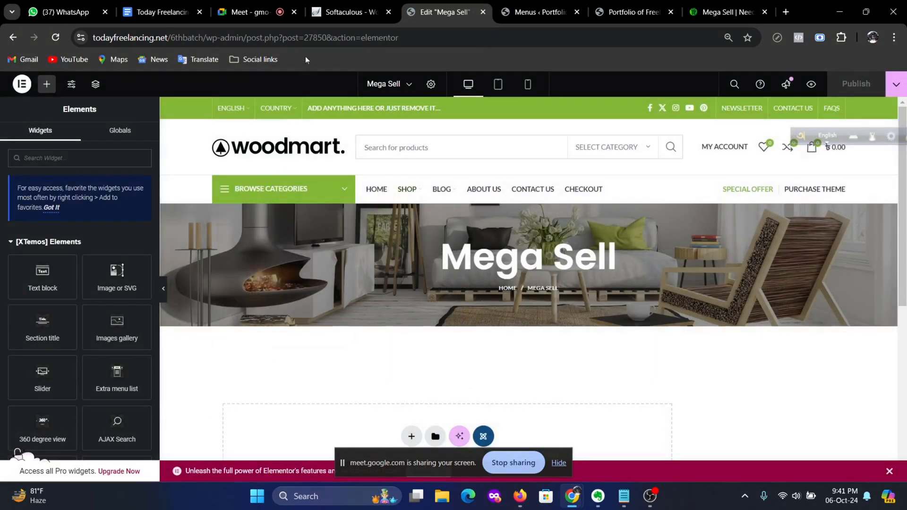
{"action": "left_click", "coordinate": [19, 87]}
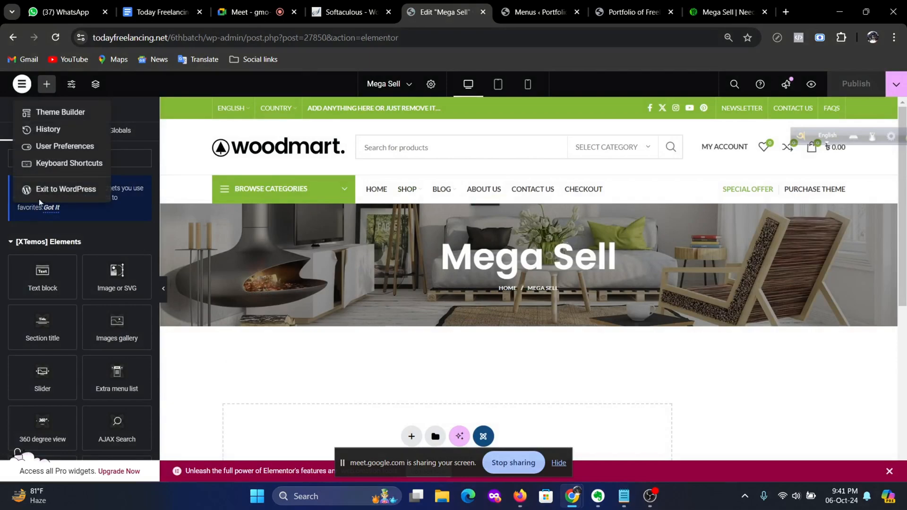
{"action": "left_click", "coordinate": [41, 192]}
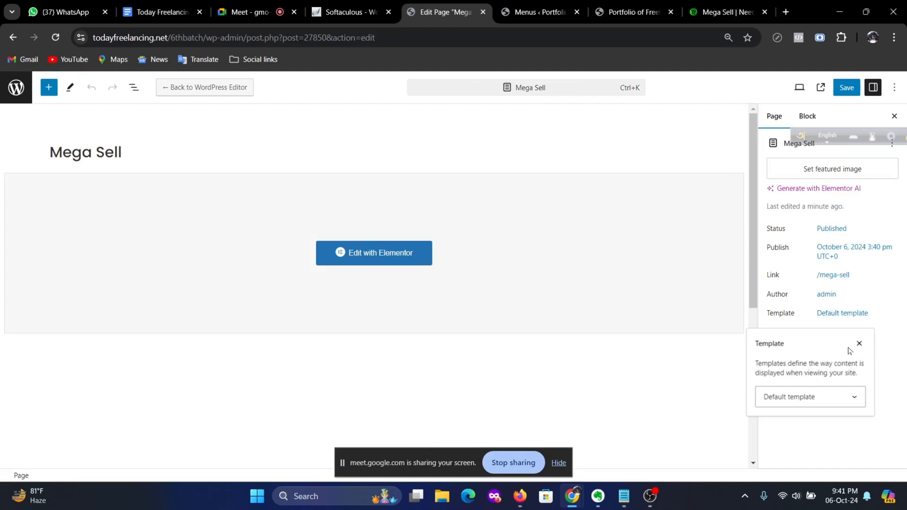
Step: Set the Mega Sell page's template to Elementor Full Width, save the page and open it in Elementor
{"action": "left_click", "coordinate": [861, 407]}
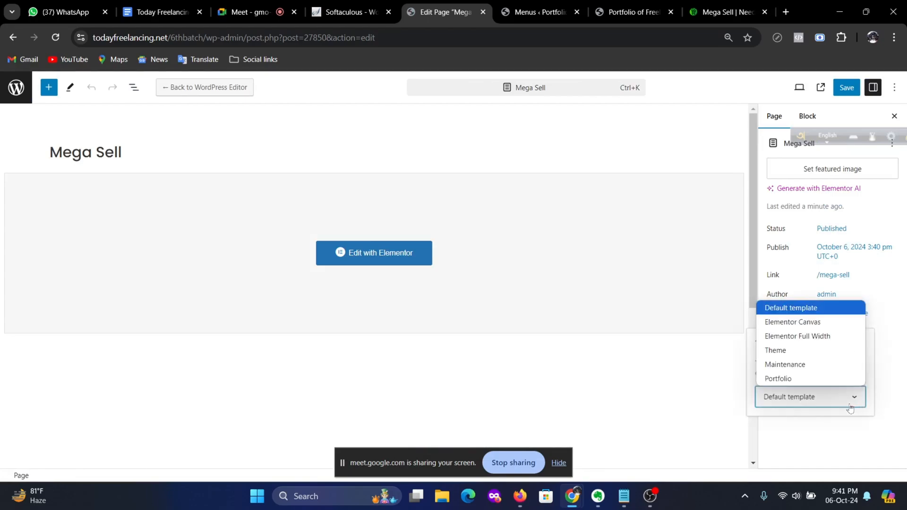
{"action": "left_click", "coordinate": [802, 339]}
{"action": "key", "text": "ctrl+s"}
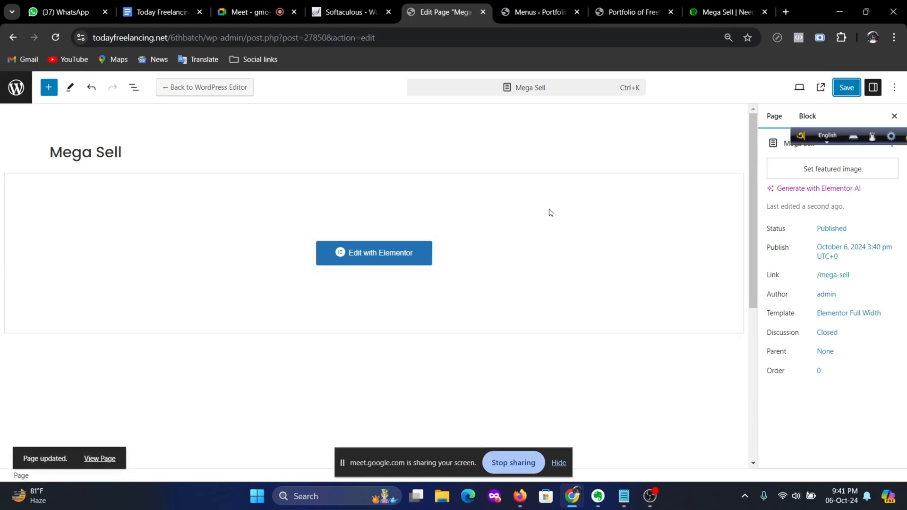
{"action": "left_click", "coordinate": [389, 261]}
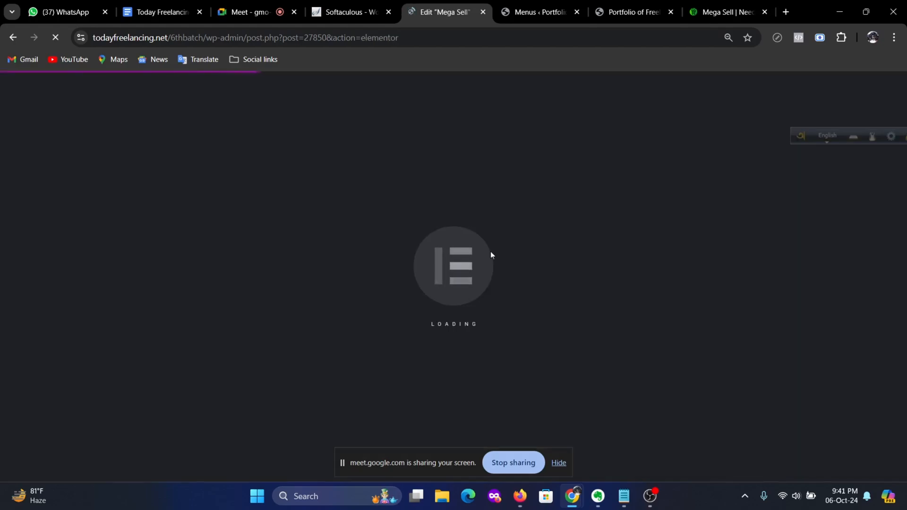
Step: Save the Mega Sale banner image from the needs.com.bd Mega Sell page as 11111.webp in the Download folder
{"action": "left_click", "coordinate": [719, 5]}
{"action": "right_click", "coordinate": [454, 233]}
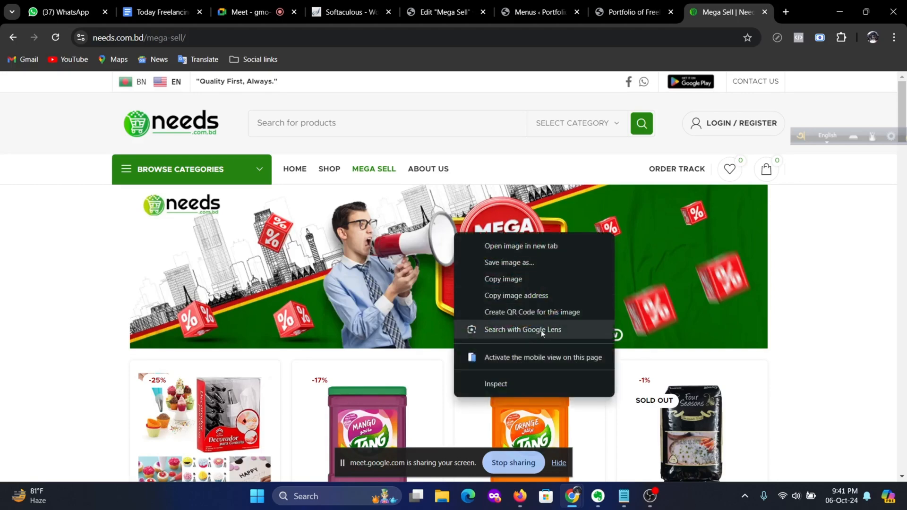
{"action": "left_click", "coordinate": [522, 263]}
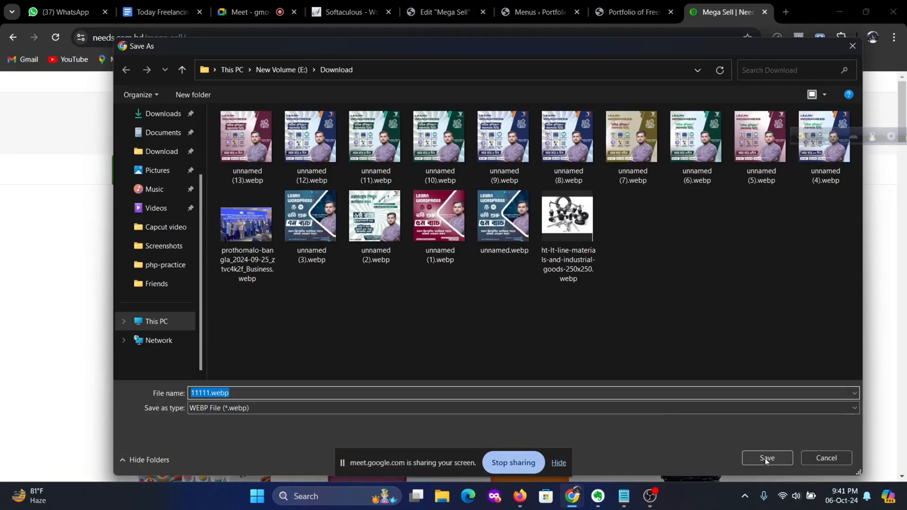
{"action": "left_click", "coordinate": [764, 458]}
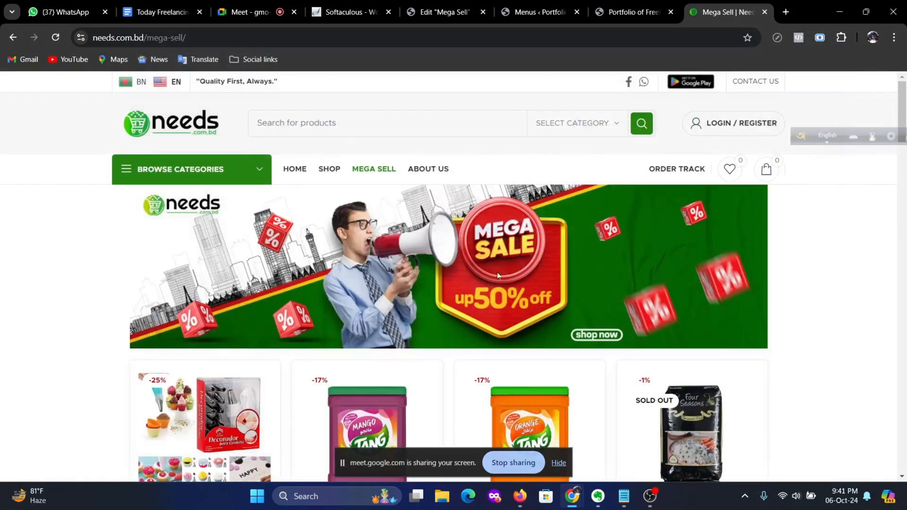
Step: Return to the Mega Sell page in Elementor and add an empty Flexbox container below the page title banner
{"action": "left_click", "coordinate": [633, 11]}
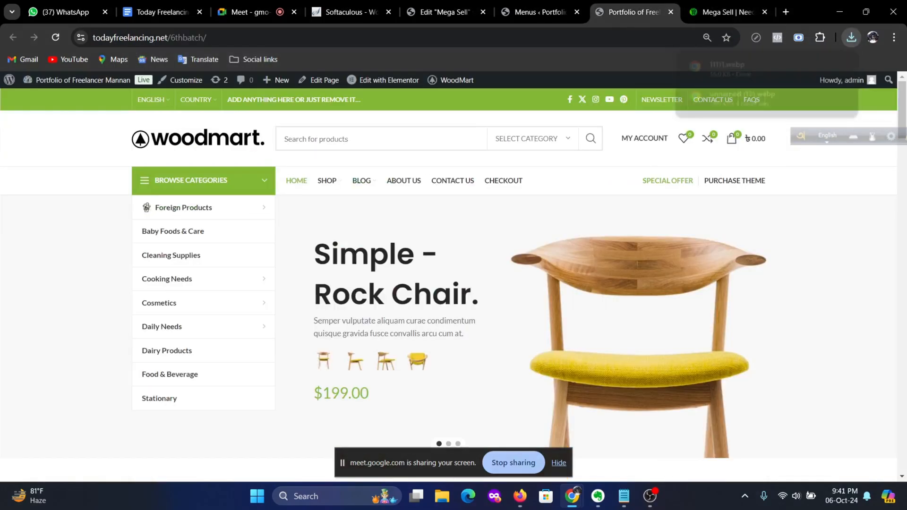
{"action": "left_click", "coordinate": [541, 6]}
{"action": "left_click", "coordinate": [440, 12]}
{"action": "scroll", "coordinate": [528, 246], "scroll_direction": "down", "scroll_amount": 3}
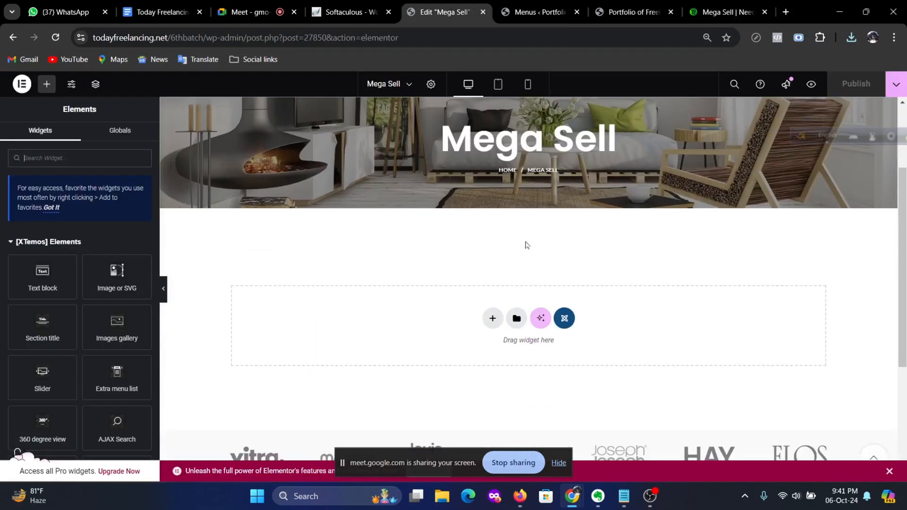
{"action": "scroll", "coordinate": [528, 245], "scroll_direction": "up", "scroll_amount": 1}
{"action": "scroll", "coordinate": [581, 323], "scroll_direction": "down", "scroll_amount": 1}
{"action": "left_click", "coordinate": [493, 319]}
{"action": "left_click", "coordinate": [495, 360]}
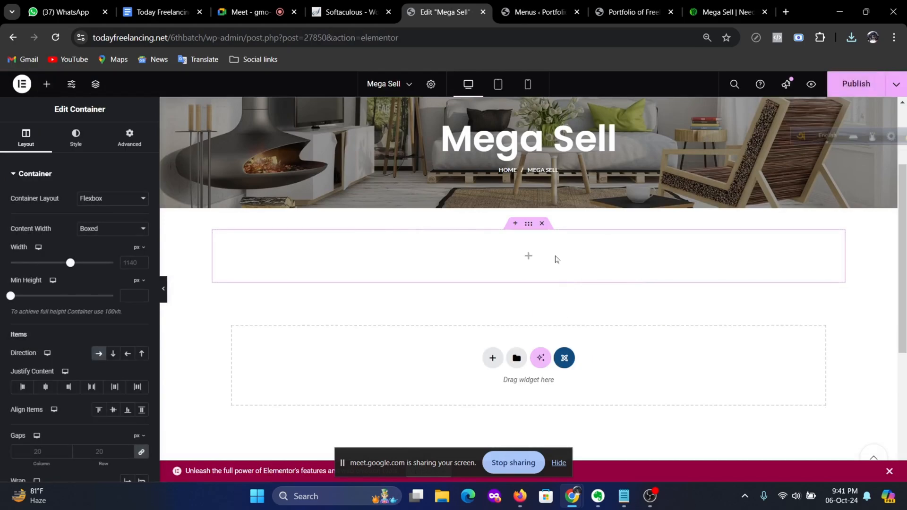
Step: Nest a second container inside the new empty container
{"action": "left_click", "coordinate": [528, 258]}
{"action": "scroll", "coordinate": [52, 273], "scroll_direction": "down", "scroll_amount": 20}
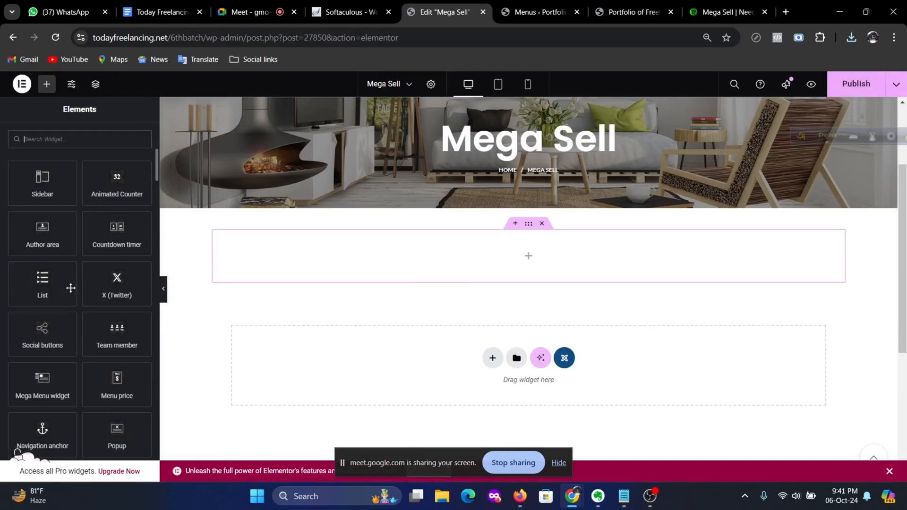
{"action": "scroll", "coordinate": [102, 296], "scroll_direction": "down", "scroll_amount": 5}
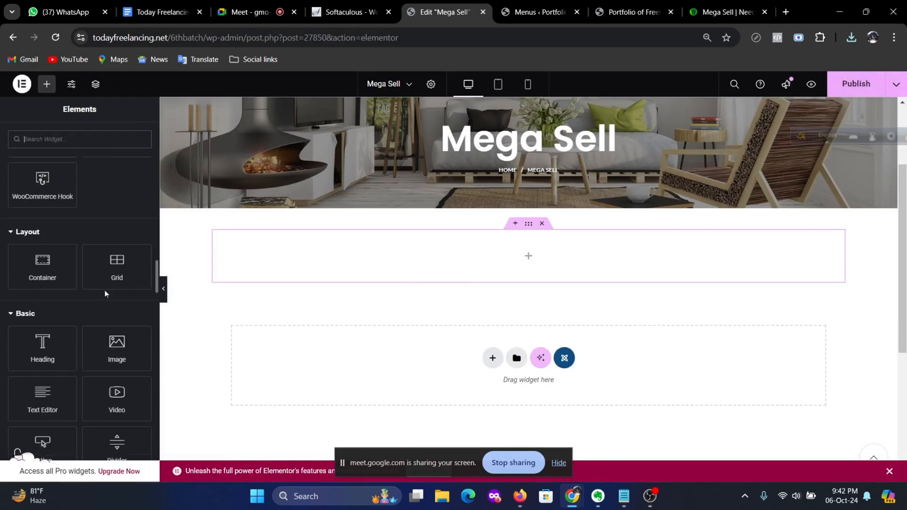
{"action": "left_click_drag", "start_coordinate": [42, 267], "coordinate": [721, 263]}
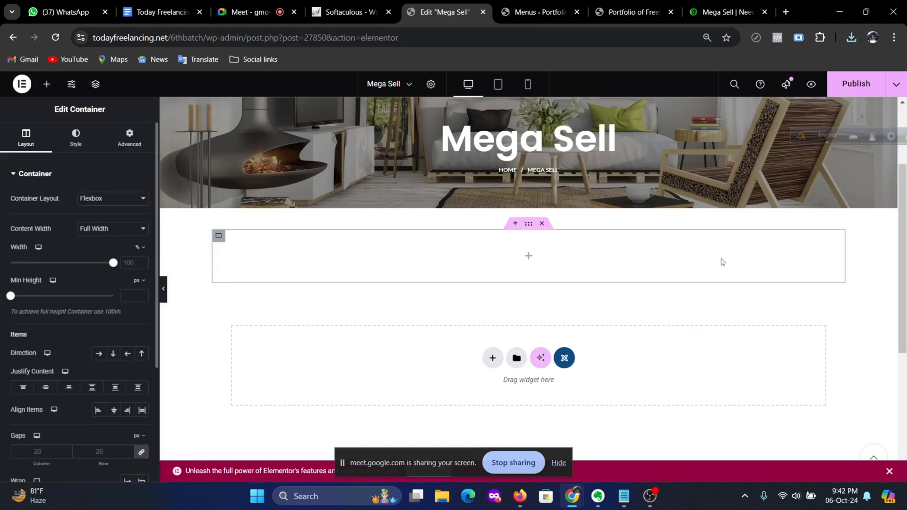
Step: Add a basic Image widget inside the inner container
{"action": "left_click", "coordinate": [528, 260]}
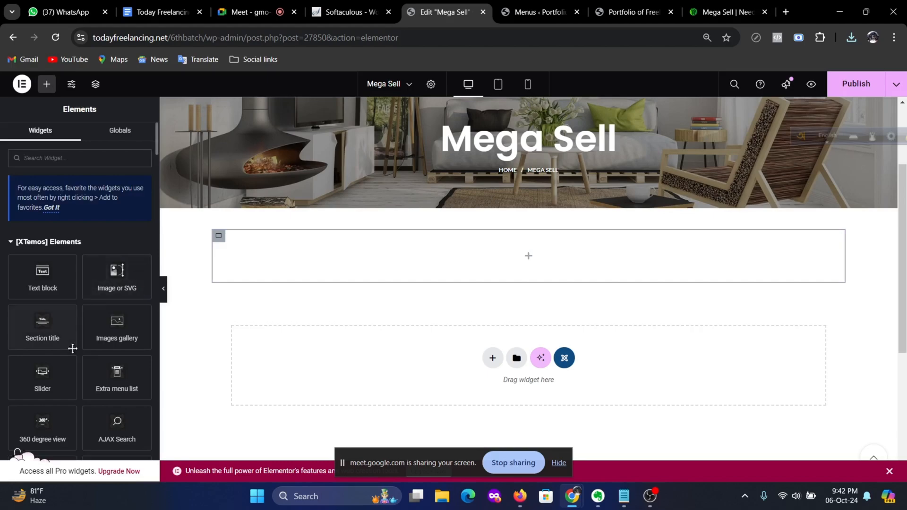
{"action": "scroll", "coordinate": [18, 453], "scroll_direction": "down", "scroll_amount": 10}
{"action": "scroll", "coordinate": [112, 343], "scroll_direction": "down", "scroll_amount": 15}
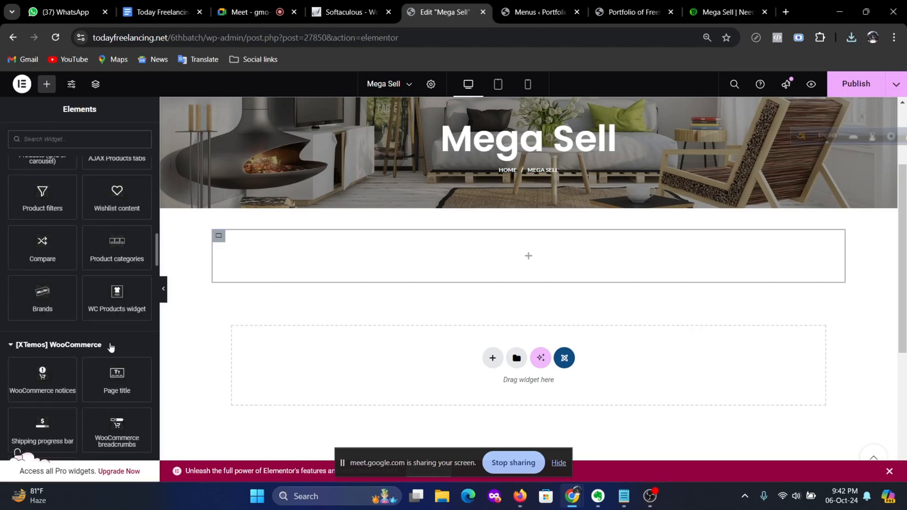
{"action": "scroll", "coordinate": [116, 335], "scroll_direction": "down", "scroll_amount": 6}
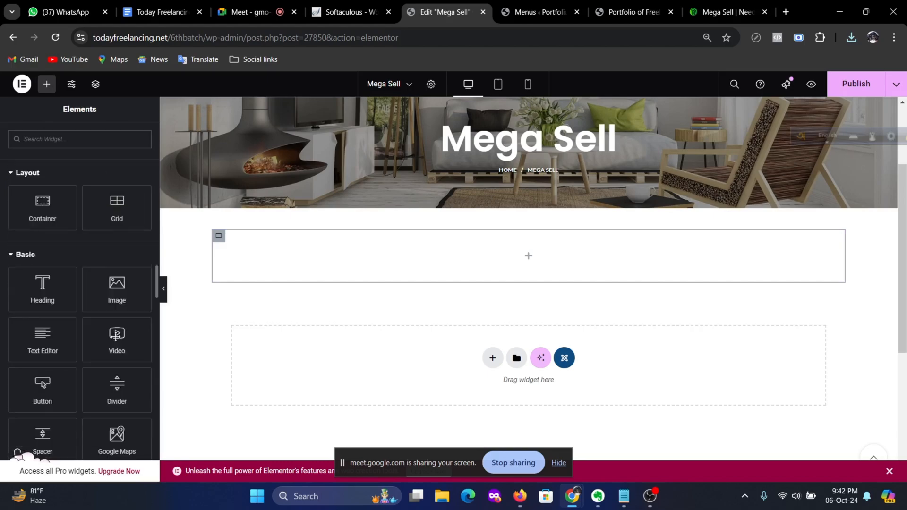
{"action": "left_click_drag", "start_coordinate": [117, 232], "coordinate": [456, 288]}
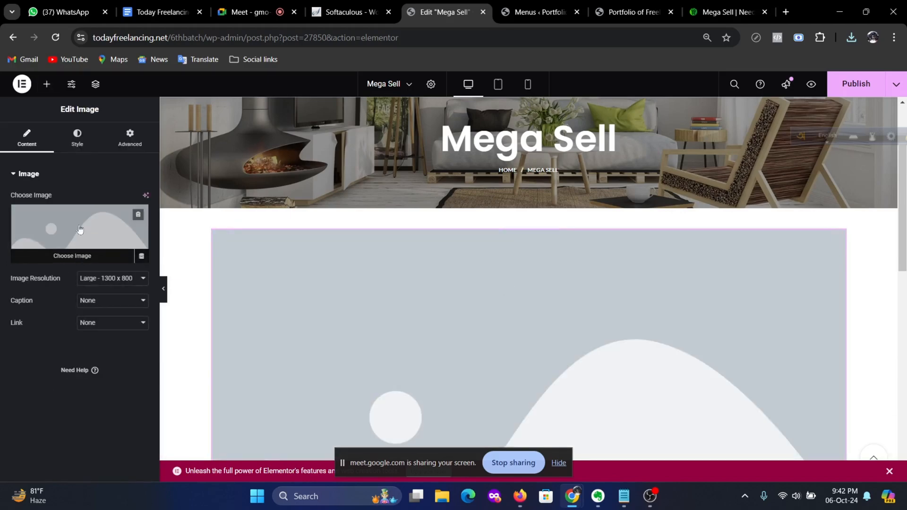
Step: Upload 11111.webp from the Download folder on drive E and use it as the Image widget's picture
{"action": "left_click", "coordinate": [71, 255]}
{"action": "left_click", "coordinate": [143, 124]}
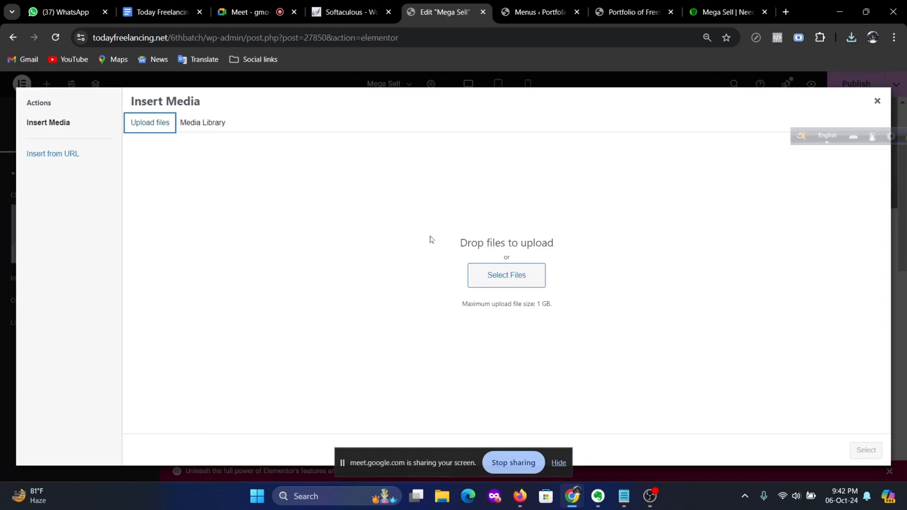
{"action": "left_click", "coordinate": [496, 277]}
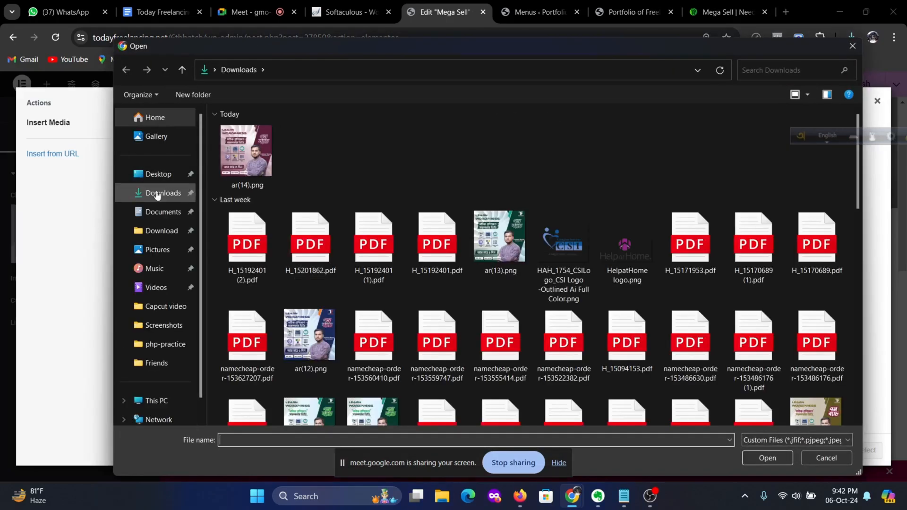
{"action": "left_click", "coordinate": [161, 231]}
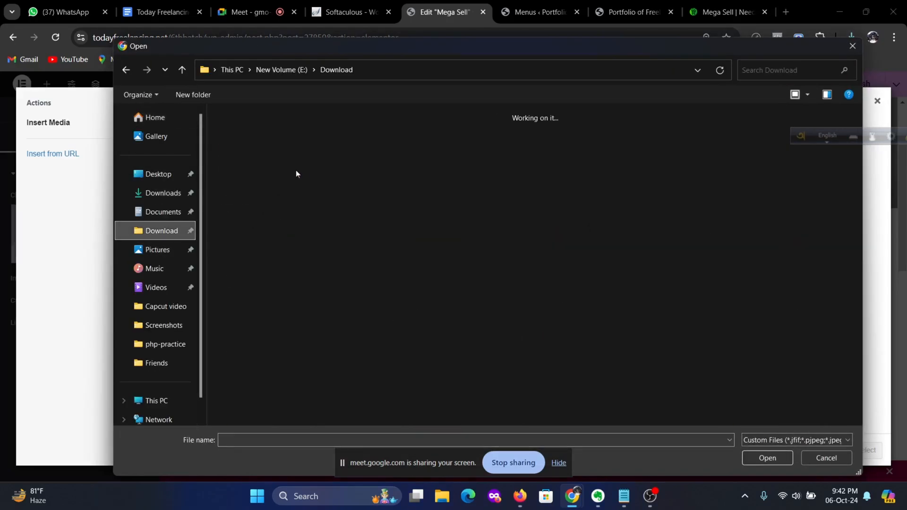
{"action": "double_click", "coordinate": [254, 152]}
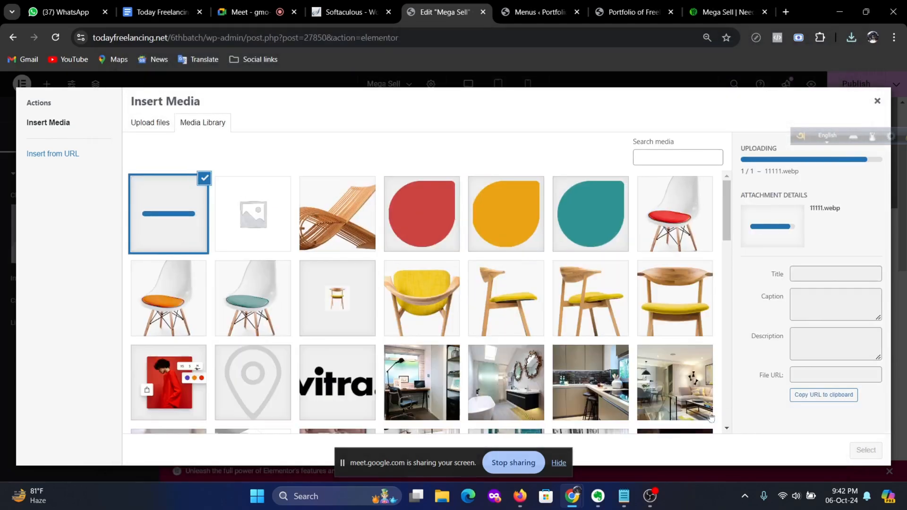
{"action": "left_click", "coordinate": [857, 454]}
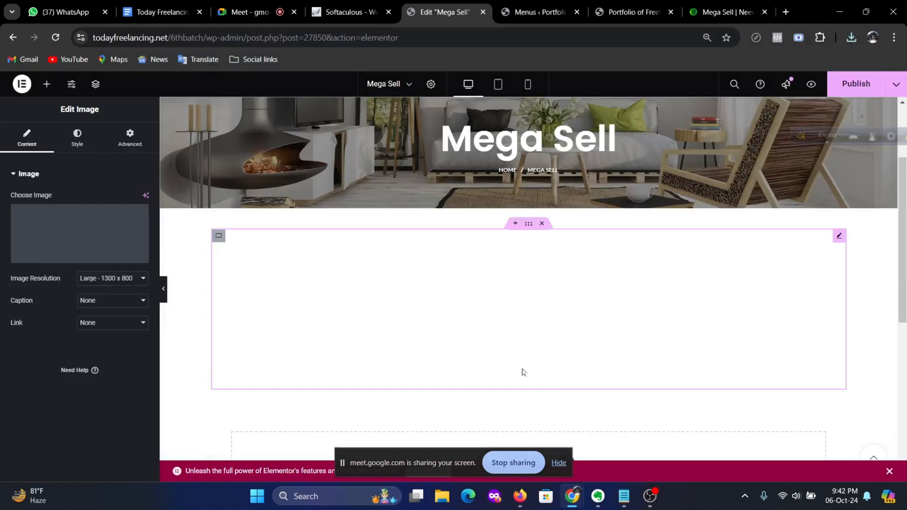
{"action": "scroll", "coordinate": [425, 286], "scroll_direction": "down", "scroll_amount": 3}
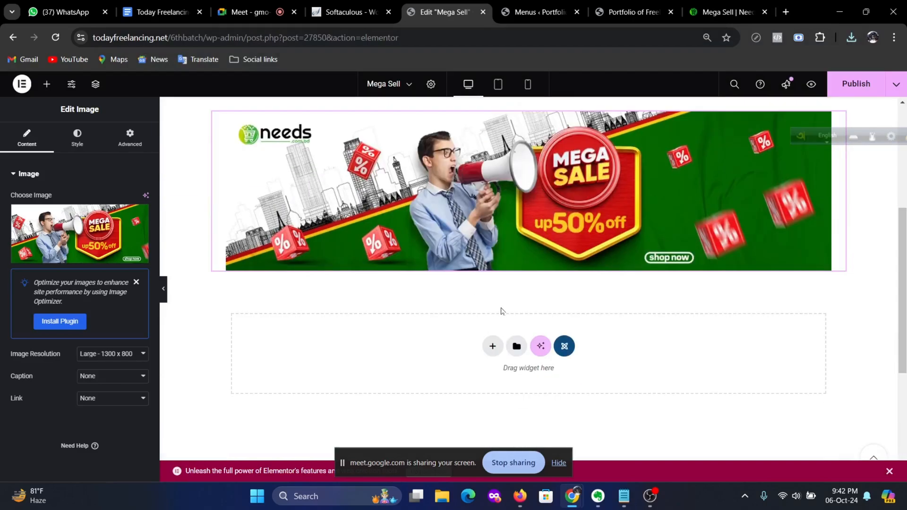
Step: Add an empty Flexbox container with row direction below the sale banner
{"action": "left_click", "coordinate": [492, 344]}
{"action": "left_click", "coordinate": [497, 386]}
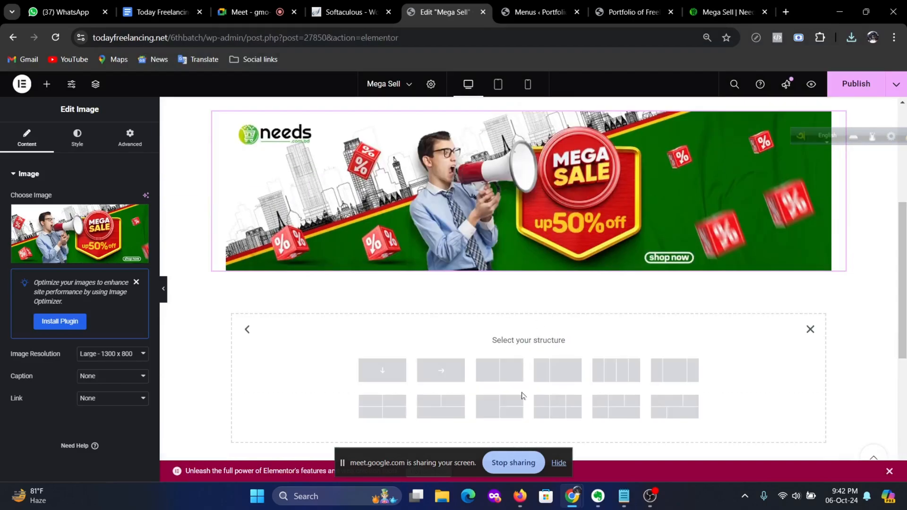
{"action": "left_click", "coordinate": [442, 372]}
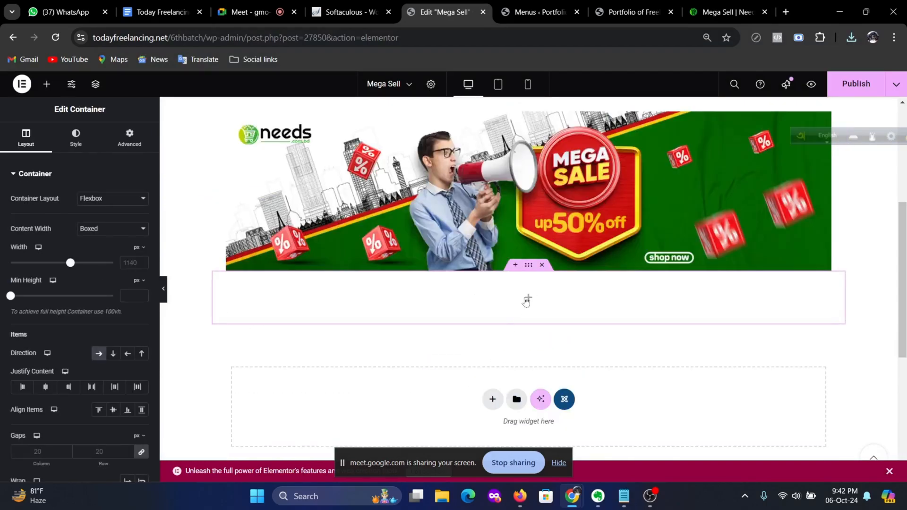
Step: Check the area below the banner on the needs.com.bd page, and give the new container 20 px top and bottom padding with 0 px sides
{"action": "left_click", "coordinate": [714, 11]}
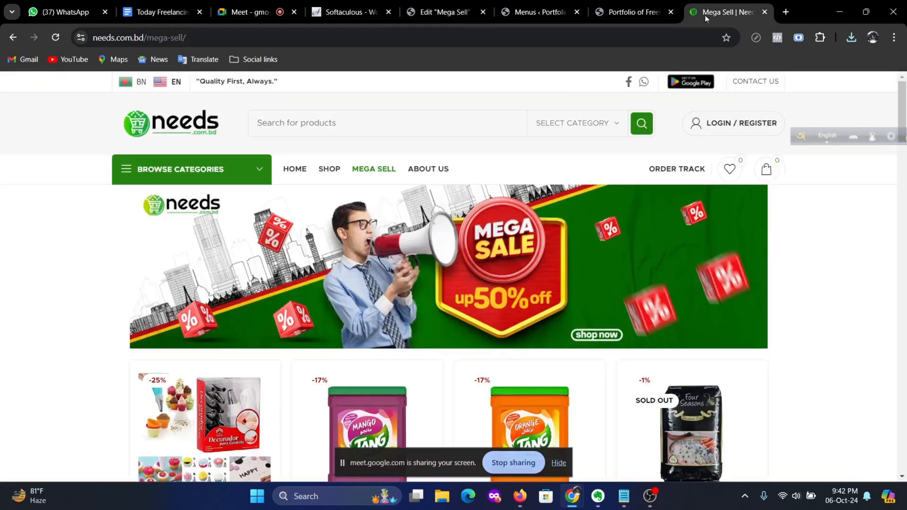
{"action": "scroll", "coordinate": [436, 198], "scroll_direction": "down", "scroll_amount": 2}
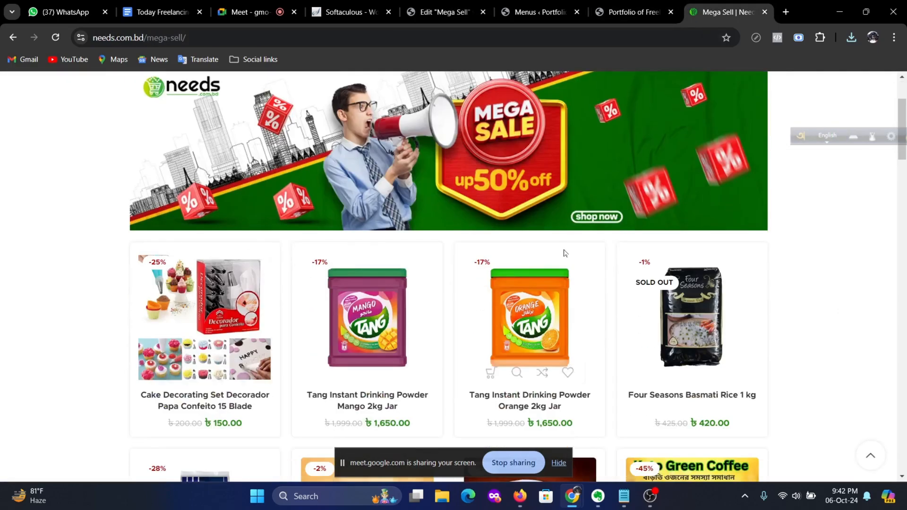
{"action": "left_click", "coordinate": [628, 12]}
{"action": "left_click", "coordinate": [539, 12]}
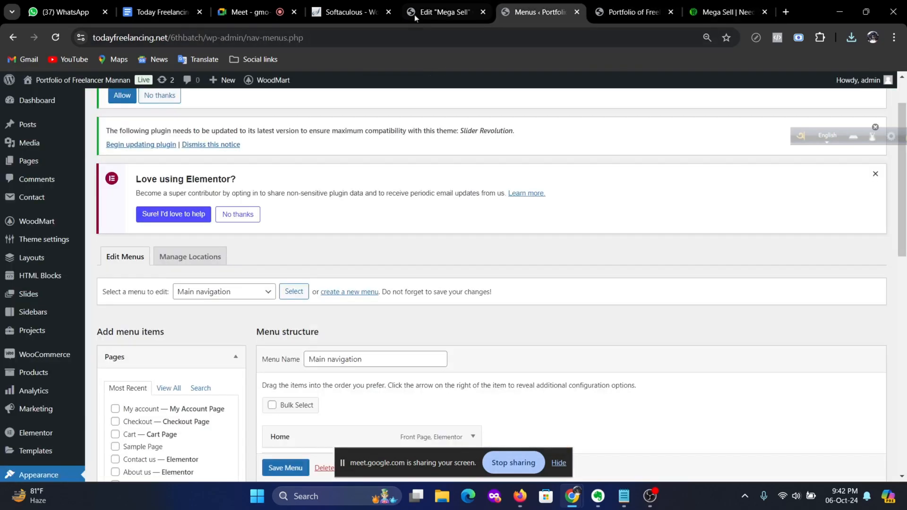
{"action": "left_click", "coordinate": [445, 11]}
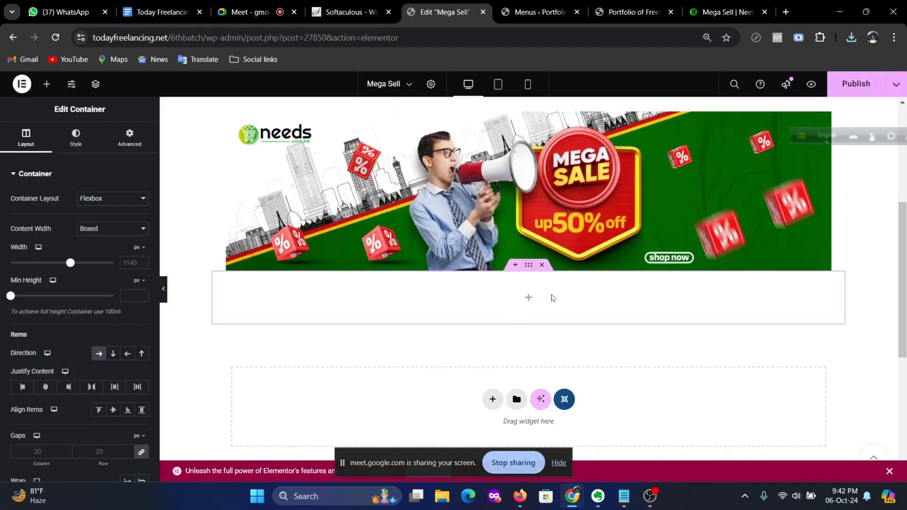
{"action": "left_click", "coordinate": [130, 138]}
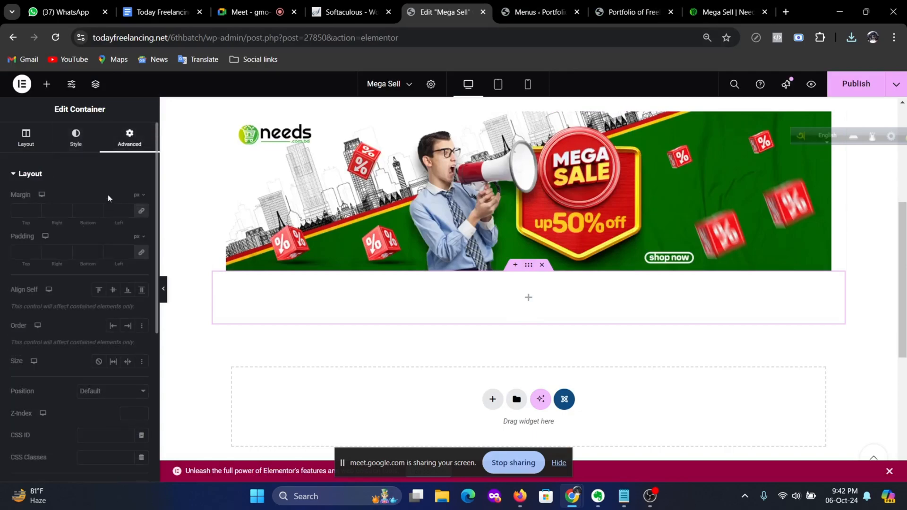
{"action": "left_click", "coordinate": [144, 254]}
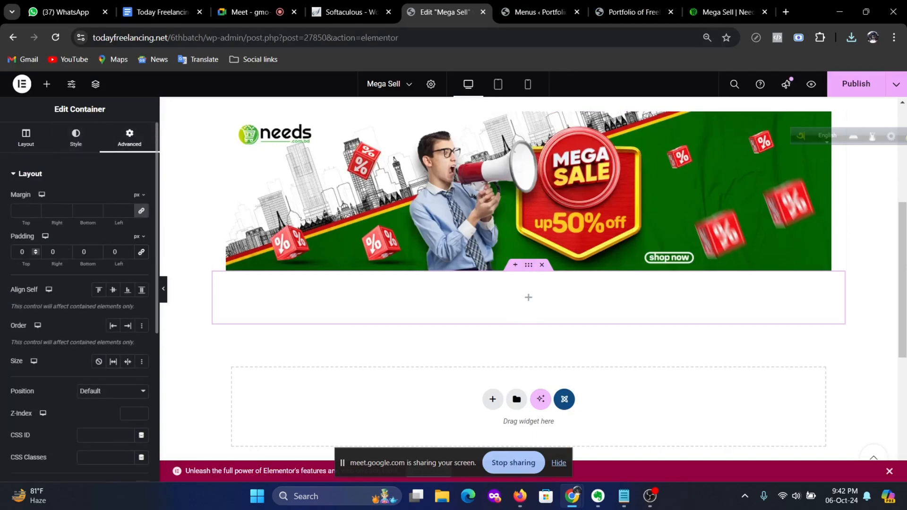
{"action": "type", "text": "20"}
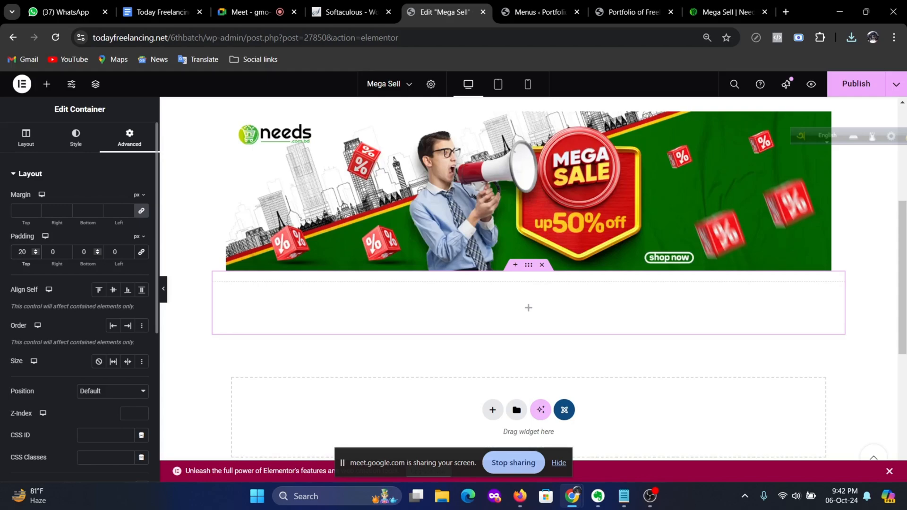
{"action": "type", "text": "2"}
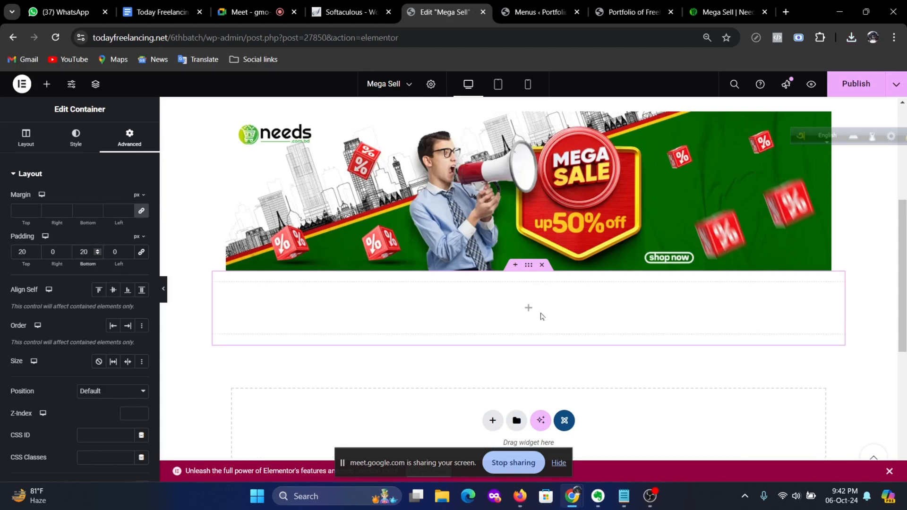
Step: Nest a second container inside the padded container below the sale banner
{"action": "scroll", "coordinate": [527, 267], "scroll_direction": "down", "scroll_amount": 2}
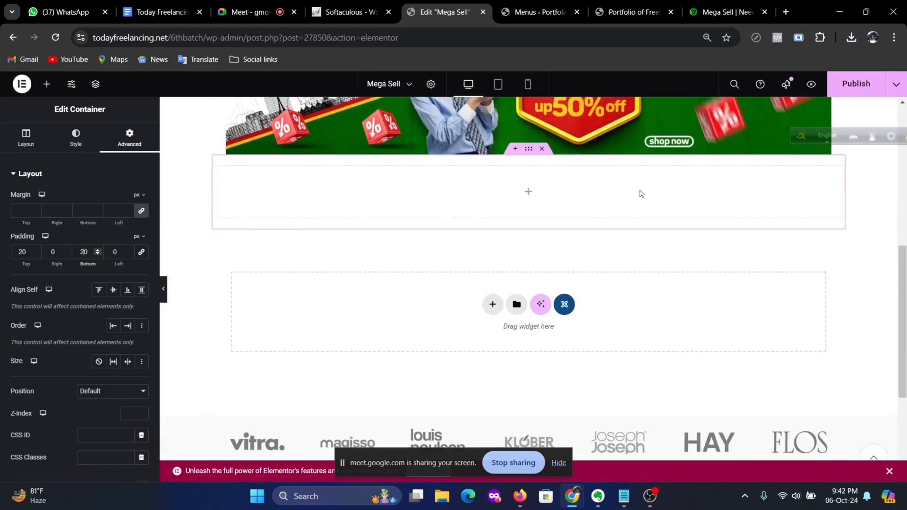
{"action": "left_click", "coordinate": [528, 190]}
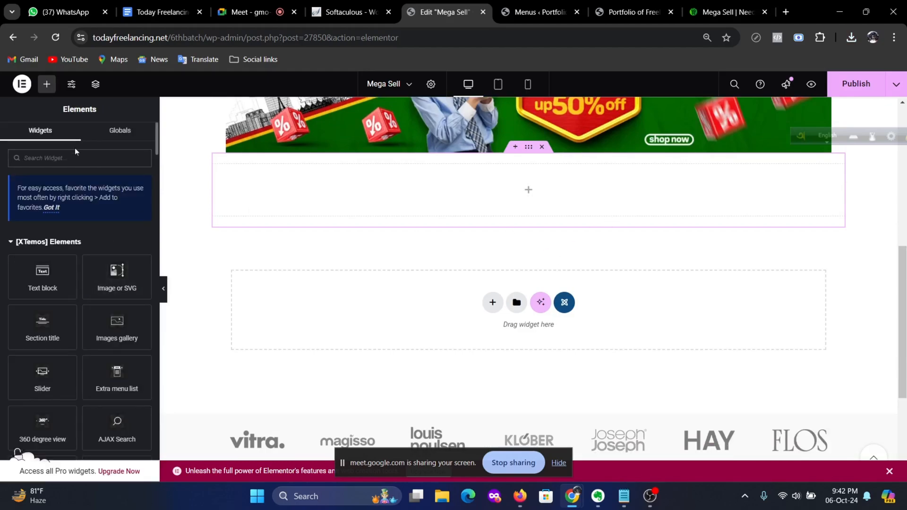
{"action": "type", "text": "contai"}
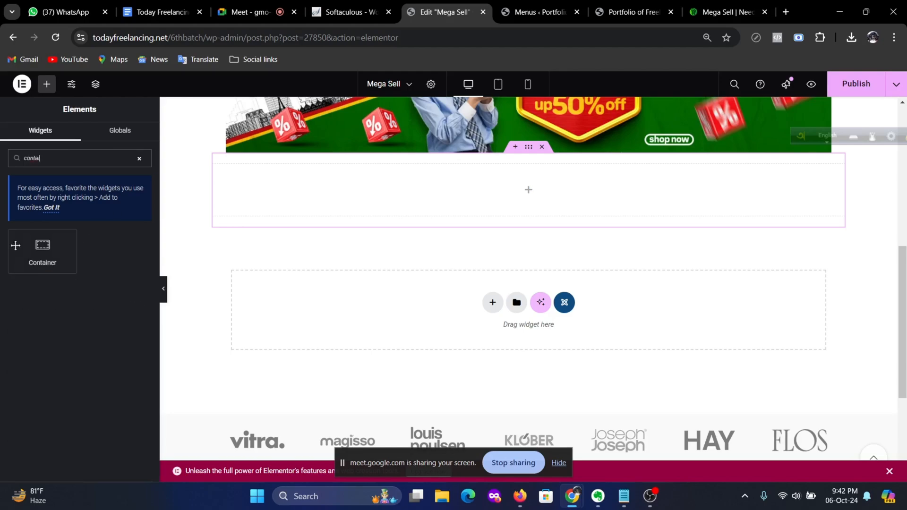
{"action": "left_click_drag", "start_coordinate": [16, 246], "coordinate": [536, 208]}
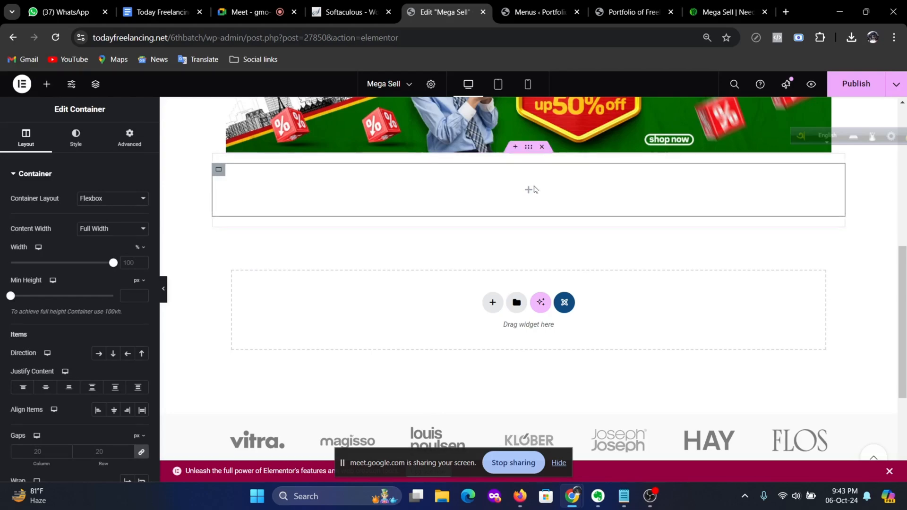
Step: Add a Products (grid or carousel) widget inside the inner container below the banner and look over the product grid
{"action": "left_click", "coordinate": [530, 191]}
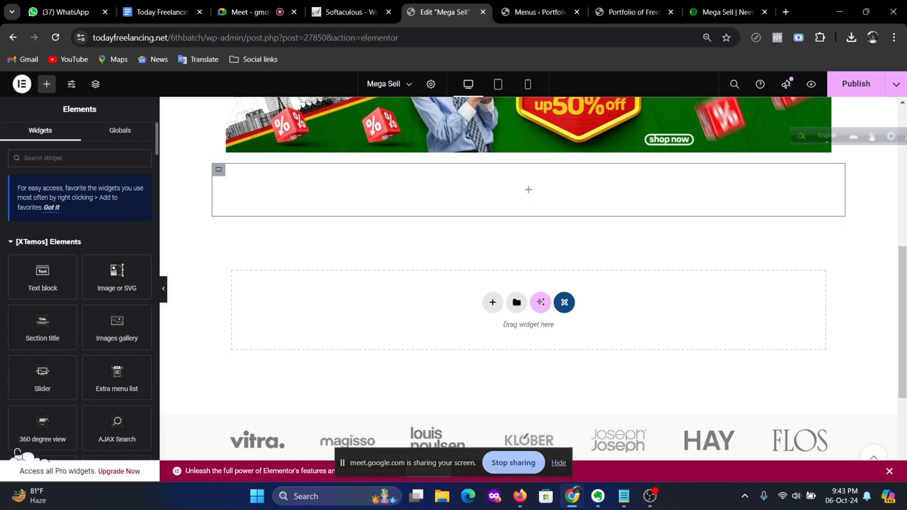
{"action": "type", "text": "produc"}
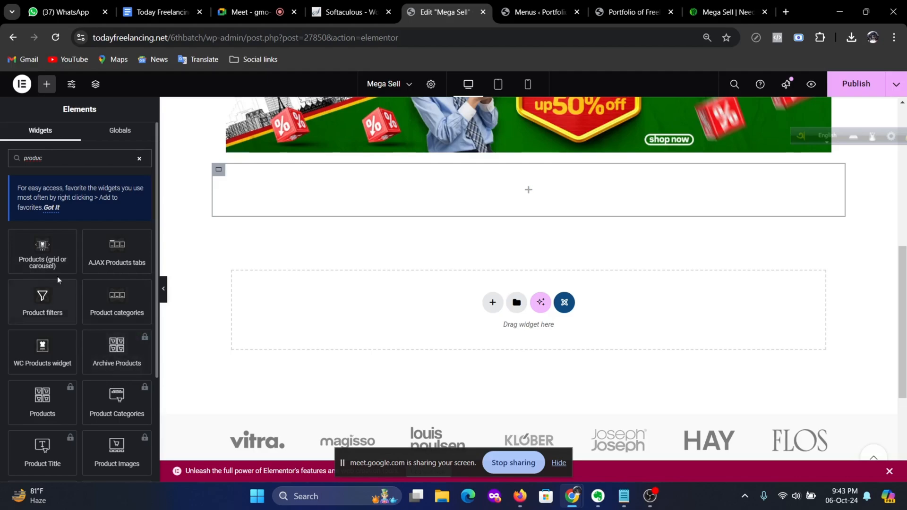
{"action": "left_click_drag", "start_coordinate": [58, 276], "coordinate": [523, 209]}
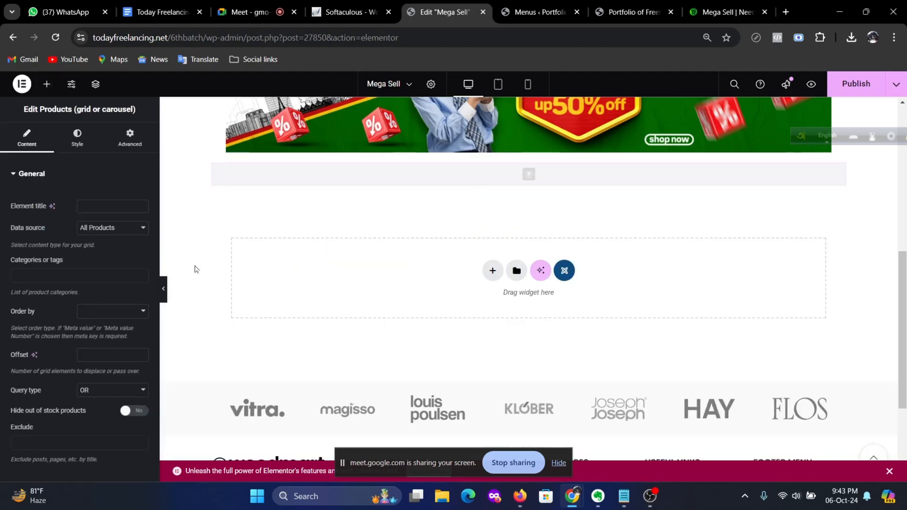
{"action": "scroll", "coordinate": [652, 274], "scroll_direction": "down", "scroll_amount": 10}
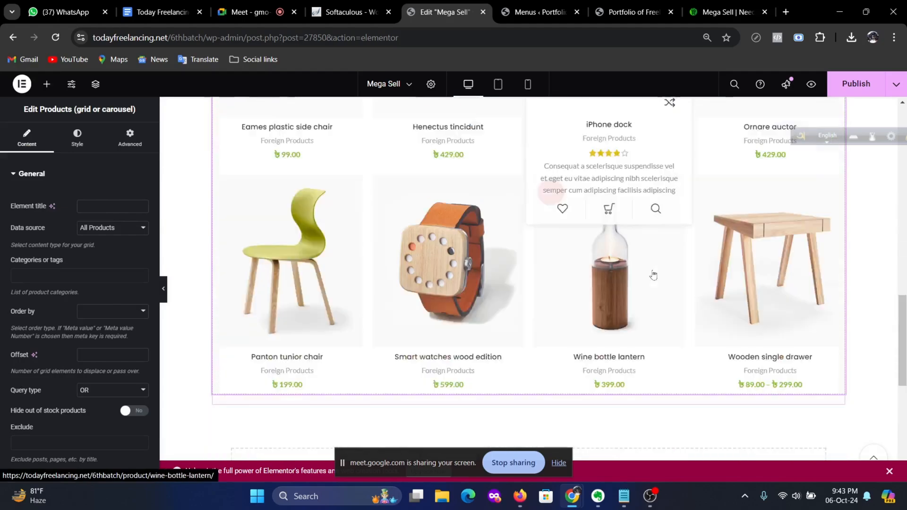
{"action": "scroll", "coordinate": [655, 274], "scroll_direction": "up", "scroll_amount": 10}
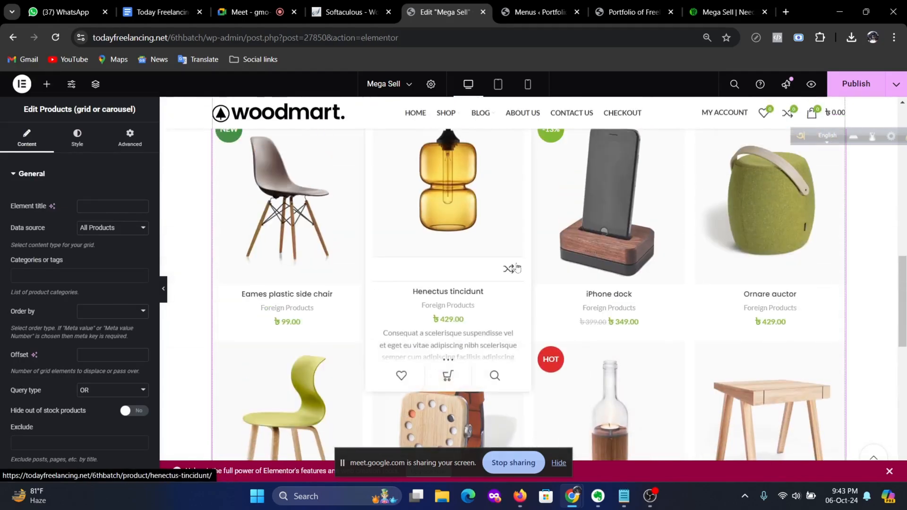
{"action": "scroll", "coordinate": [581, 262], "scroll_direction": "up", "scroll_amount": 5}
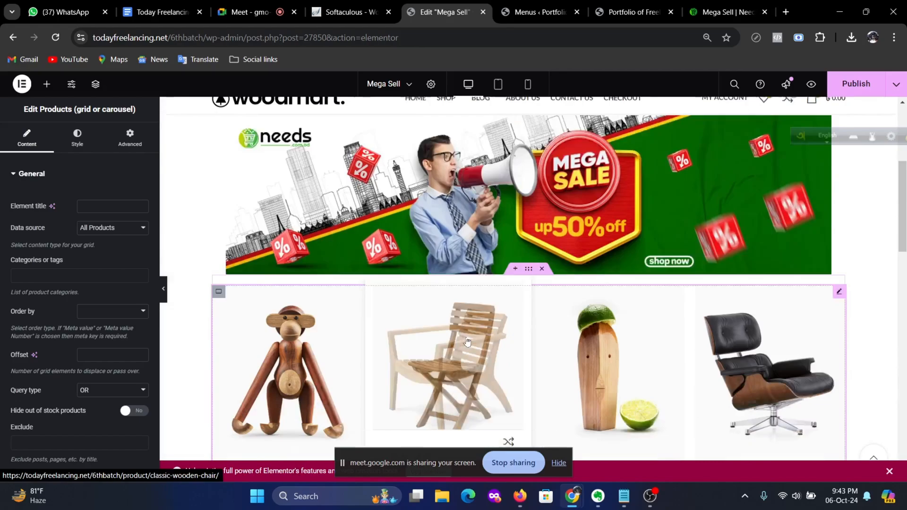
{"action": "scroll", "coordinate": [468, 342], "scroll_direction": "down", "scroll_amount": 1}
Step: Examine which products the needs.com.bd Mega Sell page lists below its banner and how its grid is laid out
{"action": "left_click", "coordinate": [740, 9]}
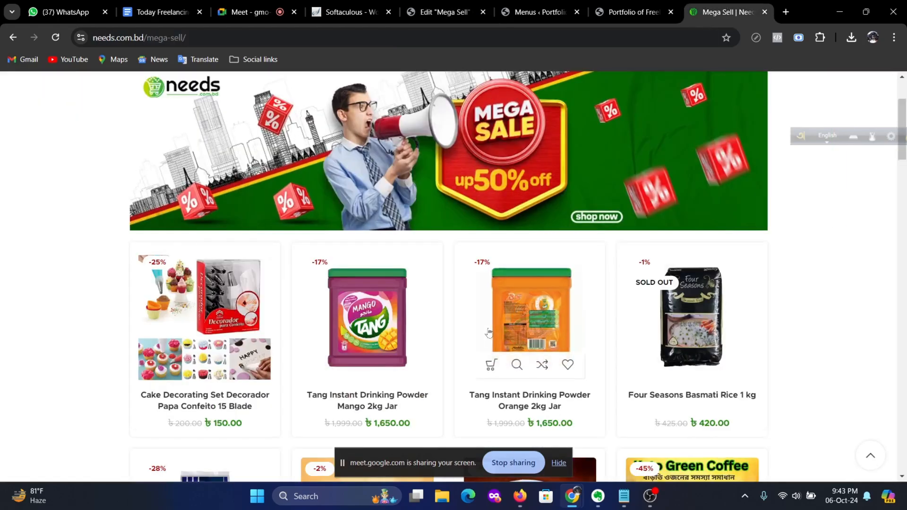
{"action": "scroll", "coordinate": [490, 333], "scroll_direction": "down", "scroll_amount": 3}
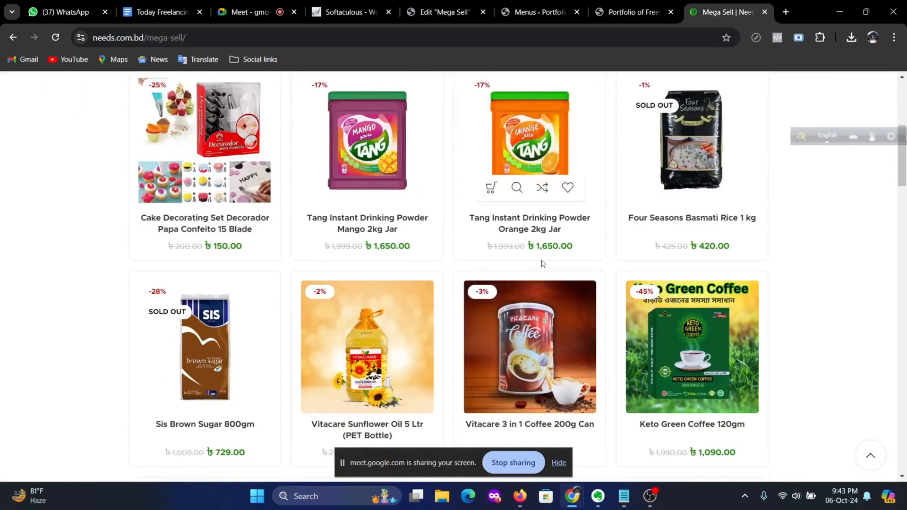
{"action": "scroll", "coordinate": [542, 261], "scroll_direction": "down", "scroll_amount": 5}
{"action": "scroll", "coordinate": [543, 263], "scroll_direction": "down", "scroll_amount": 20}
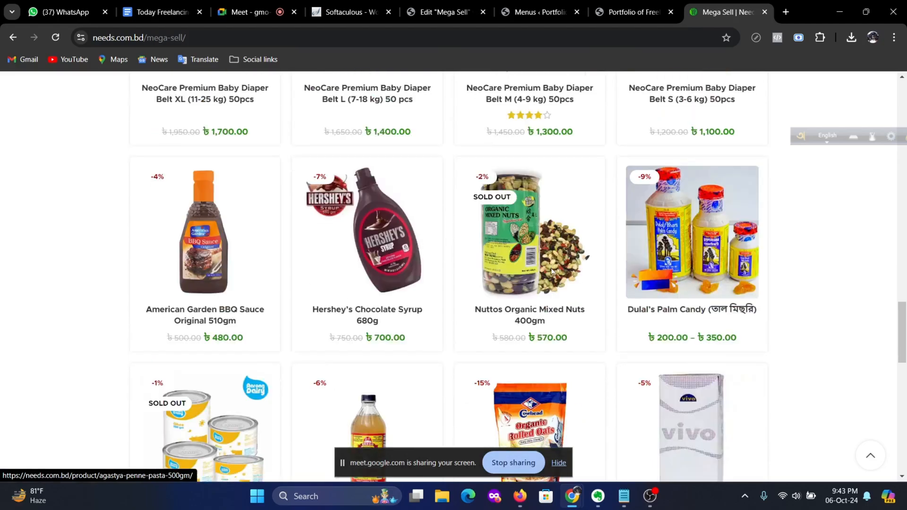
{"action": "scroll", "coordinate": [551, 270], "scroll_direction": "down", "scroll_amount": 4}
{"action": "scroll", "coordinate": [531, 265], "scroll_direction": "up", "scroll_amount": 7}
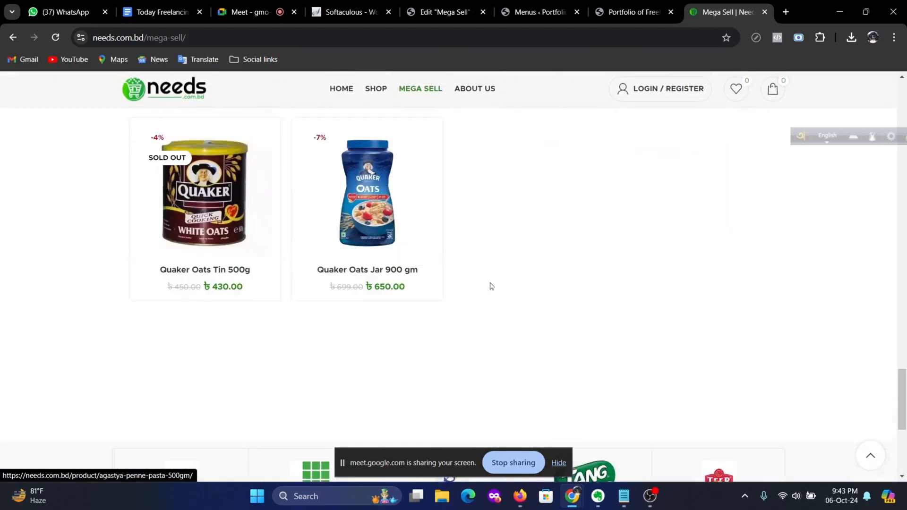
{"action": "scroll", "coordinate": [601, 283], "scroll_direction": "up", "scroll_amount": 15}
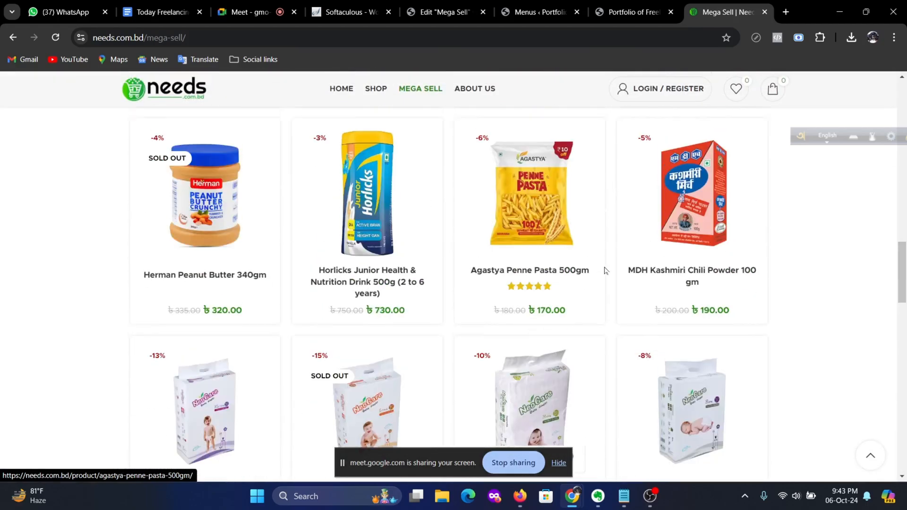
{"action": "scroll", "coordinate": [607, 267], "scroll_direction": "up", "scroll_amount": 2}
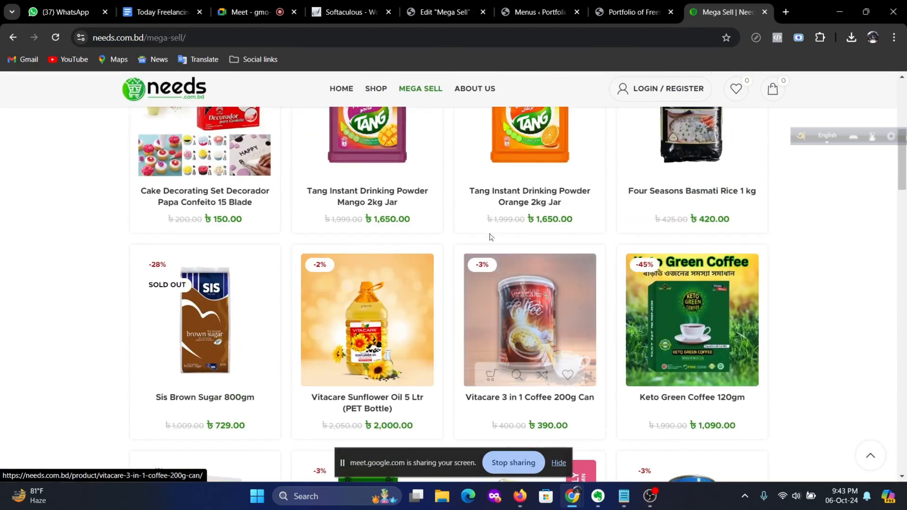
{"action": "scroll", "coordinate": [473, 222], "scroll_direction": "up", "scroll_amount": 5}
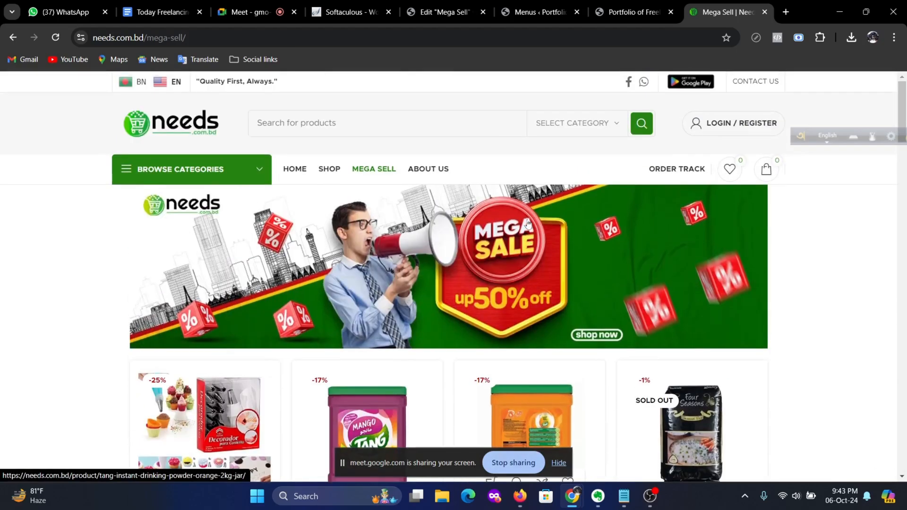
{"action": "scroll", "coordinate": [528, 223], "scroll_direction": "down", "scroll_amount": 5}
{"action": "scroll", "coordinate": [585, 285], "scroll_direction": "down", "scroll_amount": 7}
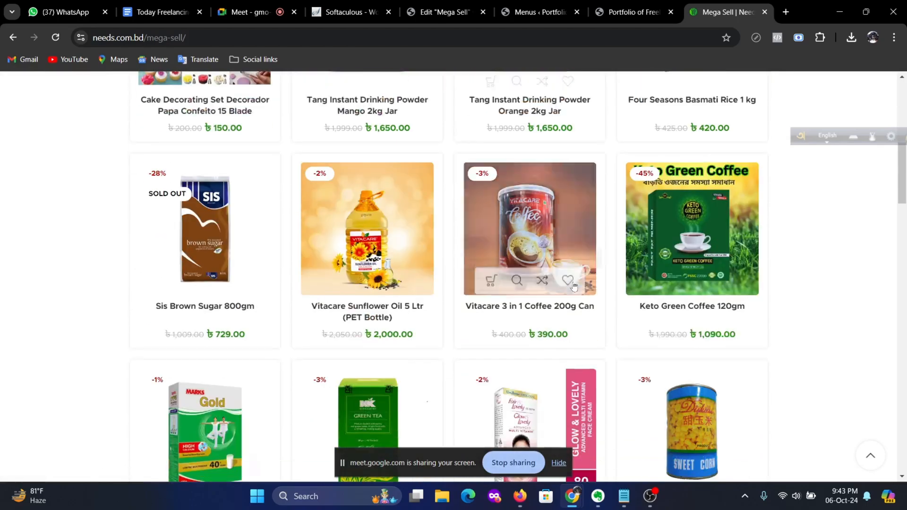
{"action": "scroll", "coordinate": [586, 285], "scroll_direction": "down", "scroll_amount": 3}
{"action": "scroll", "coordinate": [586, 284], "scroll_direction": "up", "scroll_amount": 10}
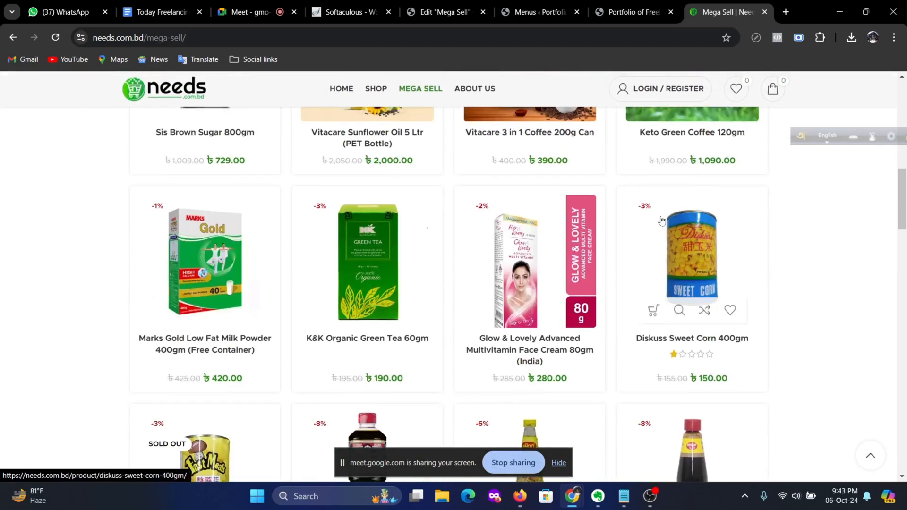
{"action": "left_click", "coordinate": [634, 11]}
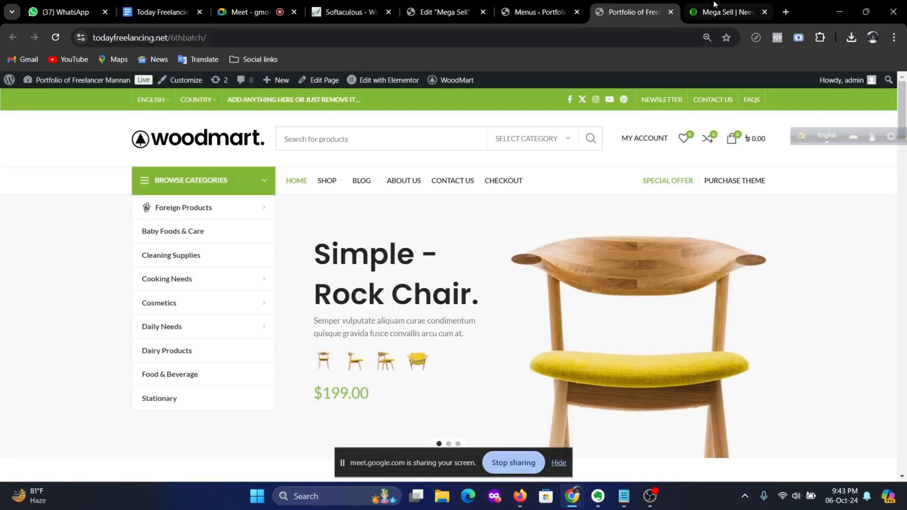
{"action": "left_click", "coordinate": [727, 12]}
{"action": "left_click", "coordinate": [559, 13]}
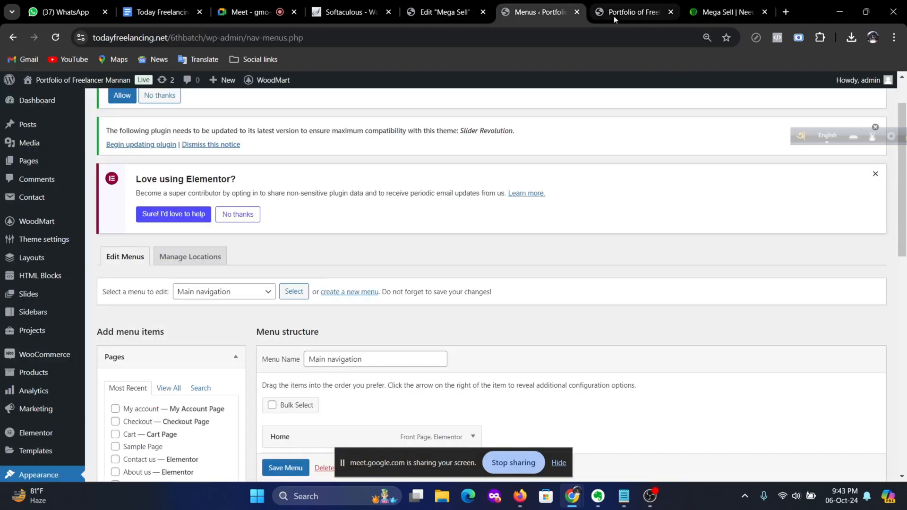
Step: Return to the Mega Sell page in Elementor and set the Products widget's data source to Sale Products
{"action": "left_click", "coordinate": [444, 12]}
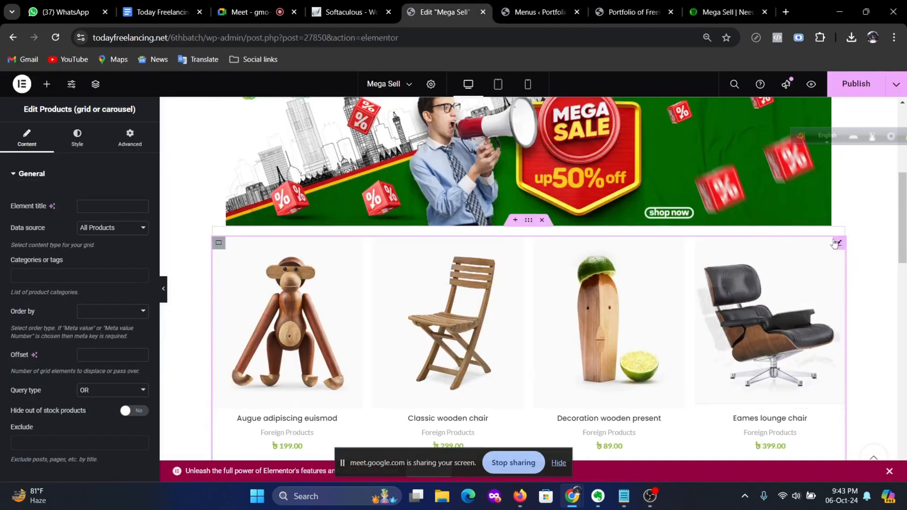
{"action": "left_click", "coordinate": [136, 231]}
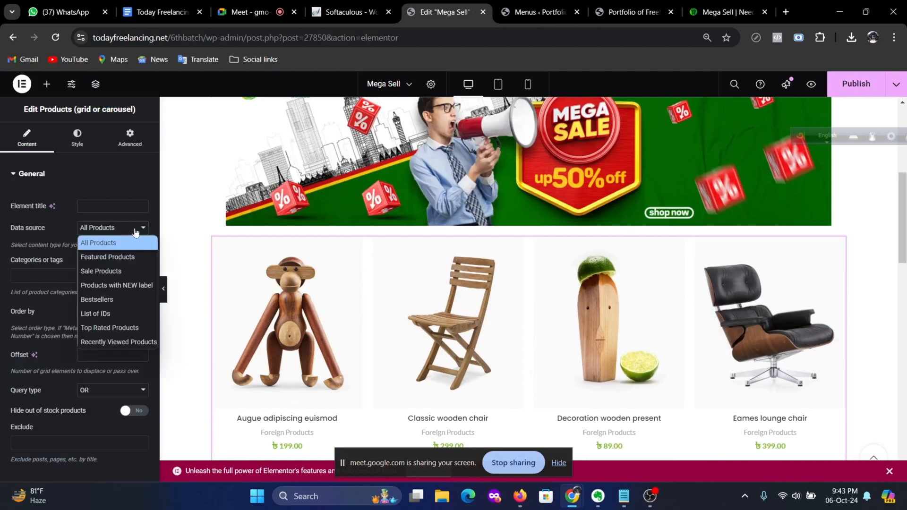
{"action": "left_click", "coordinate": [106, 270]}
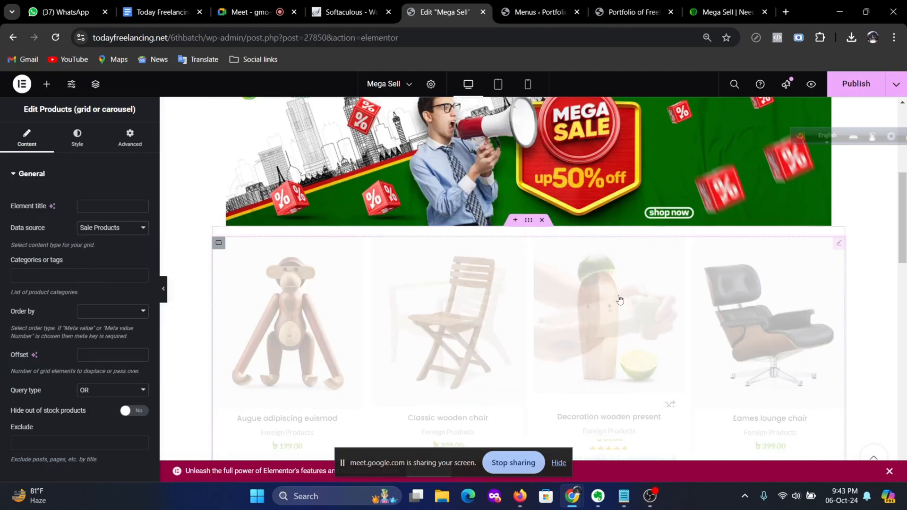
{"action": "scroll", "coordinate": [642, 280], "scroll_direction": "down", "scroll_amount": 5}
{"action": "scroll", "coordinate": [417, 279], "scroll_direction": "up", "scroll_amount": 3}
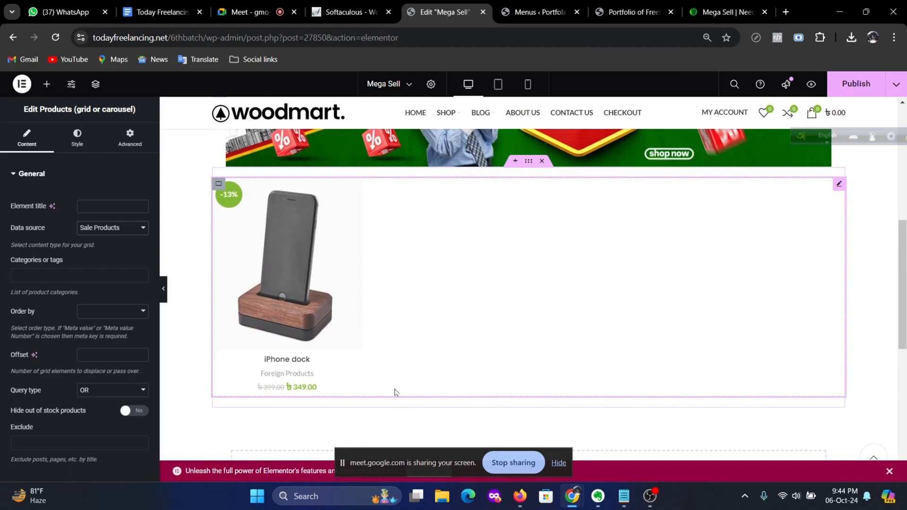
Step: Look over the sale products grid below the banner and publish the Mega Sell page
{"action": "scroll", "coordinate": [454, 372], "scroll_direction": "down", "scroll_amount": 3}
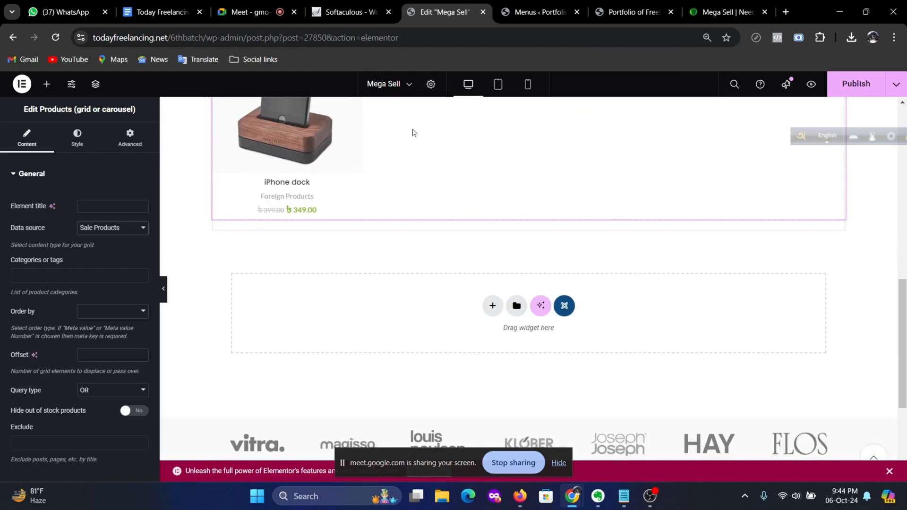
{"action": "scroll", "coordinate": [588, 264], "scroll_direction": "up", "scroll_amount": 3}
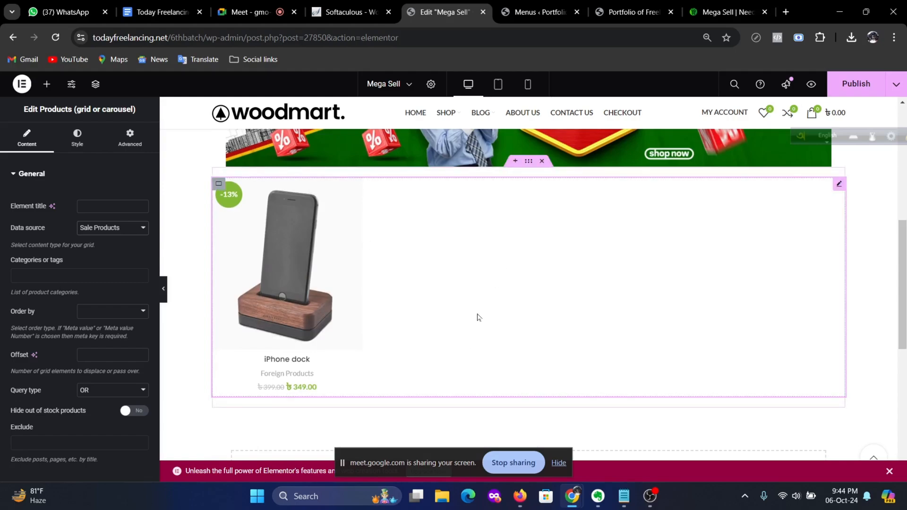
{"action": "scroll", "coordinate": [618, 407], "scroll_direction": "up", "scroll_amount": 10}
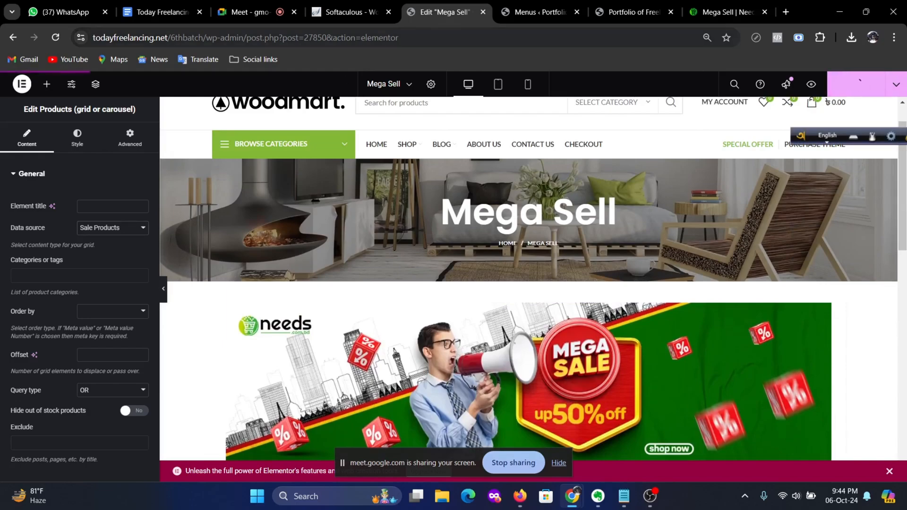
Step: Reload the Main navigation menu on the WordPress Menus page, discarding unsaved changes, so the Mega Sell page is offered
{"action": "left_click", "coordinate": [534, 12]}
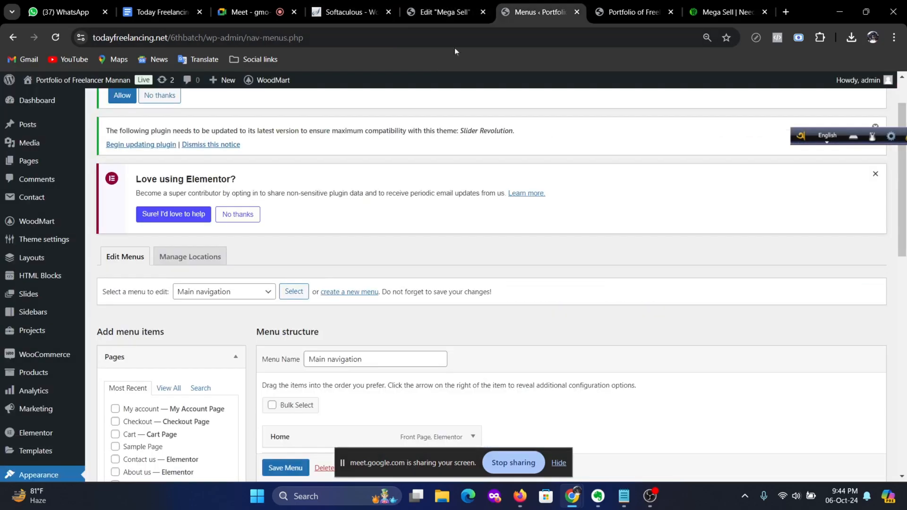
{"action": "scroll", "coordinate": [117, 313], "scroll_direction": "down", "scroll_amount": 3}
{"action": "scroll", "coordinate": [275, 233], "scroll_direction": "up", "scroll_amount": 1}
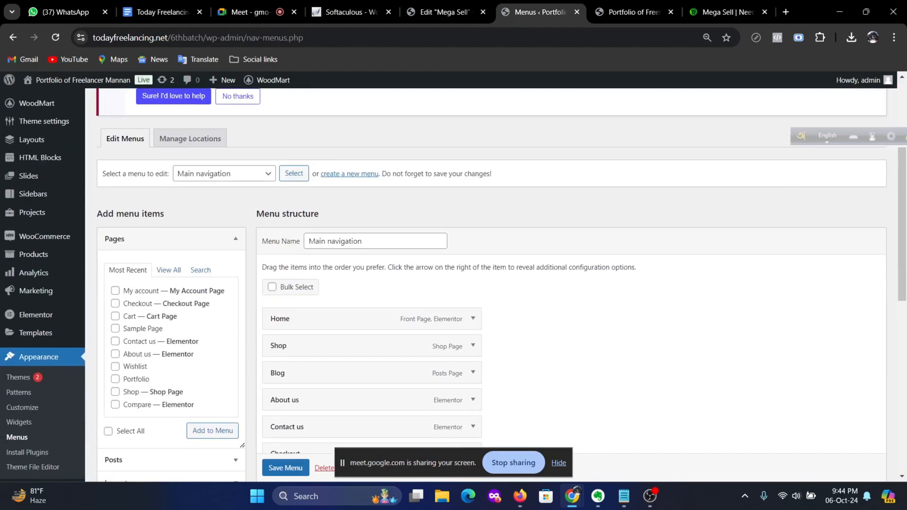
{"action": "left_click", "coordinate": [263, 174]}
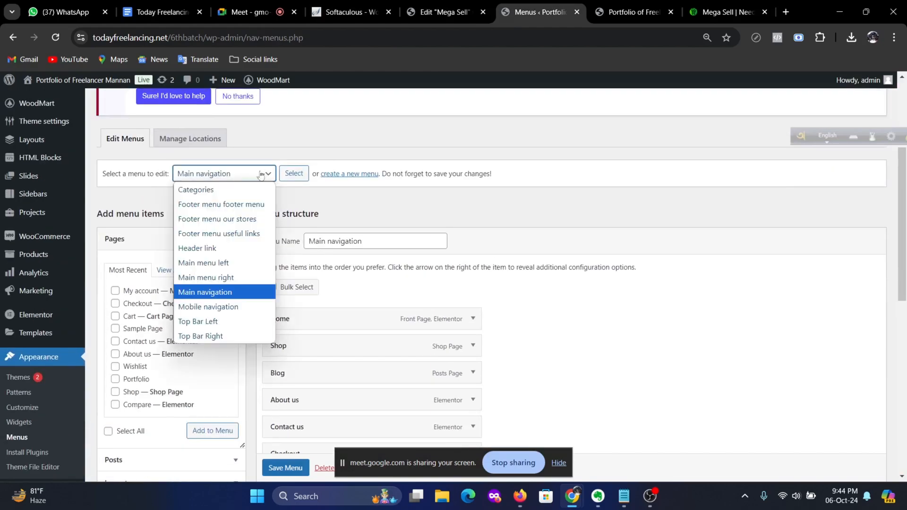
{"action": "left_click", "coordinate": [290, 179]}
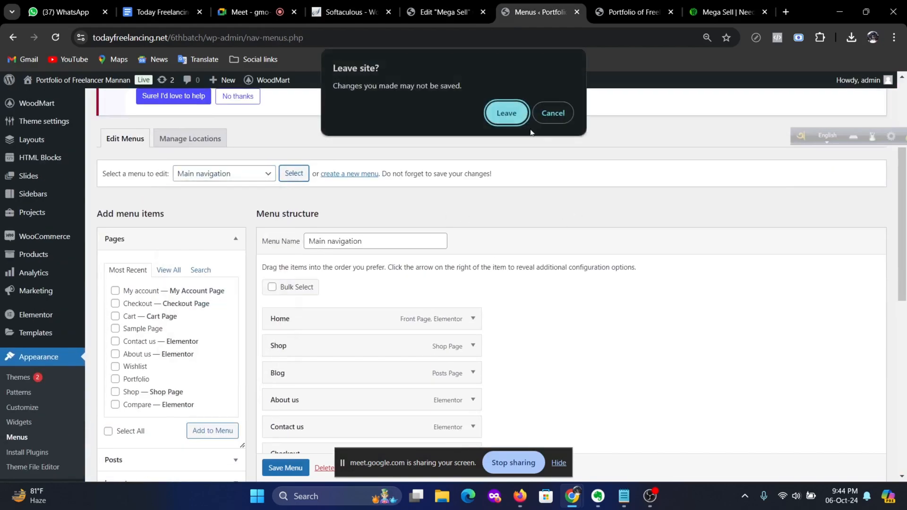
{"action": "left_click", "coordinate": [506, 113]}
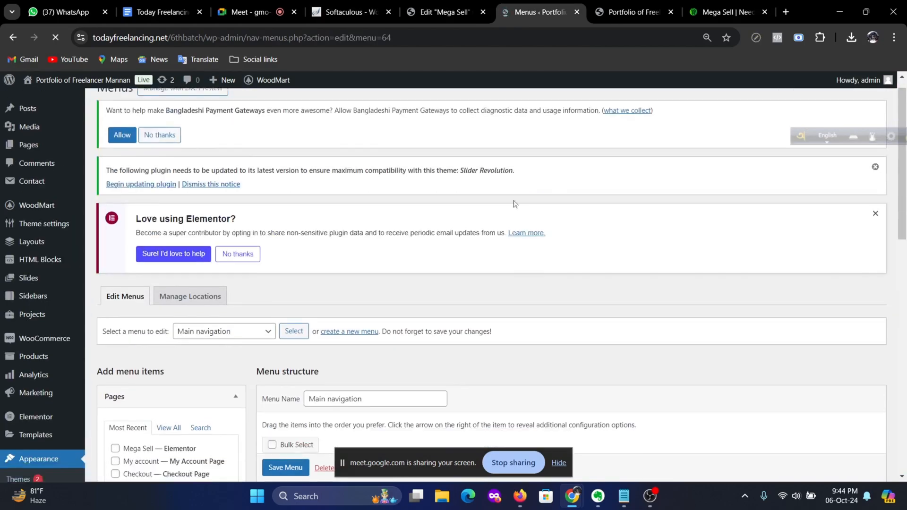
{"action": "scroll", "coordinate": [515, 204], "scroll_direction": "down", "scroll_amount": 6}
{"action": "scroll", "coordinate": [175, 215], "scroll_direction": "up", "scroll_amount": 2}
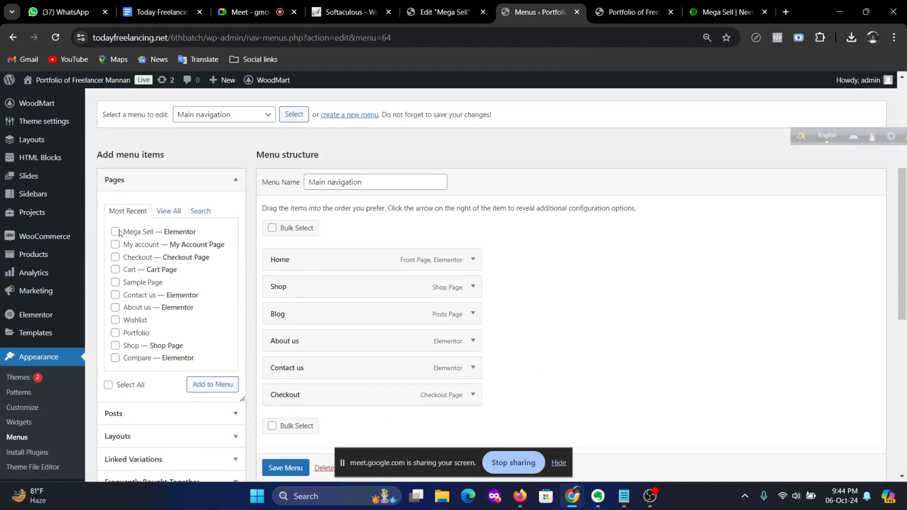
Step: Add the Mega Sell page to Main navigation between About us and Contact us, and save the menu
{"action": "left_click", "coordinate": [227, 383]}
{"action": "scroll", "coordinate": [540, 331], "scroll_direction": "down", "scroll_amount": 3}
{"action": "left_click_drag", "start_coordinate": [340, 307], "coordinate": [343, 255]}
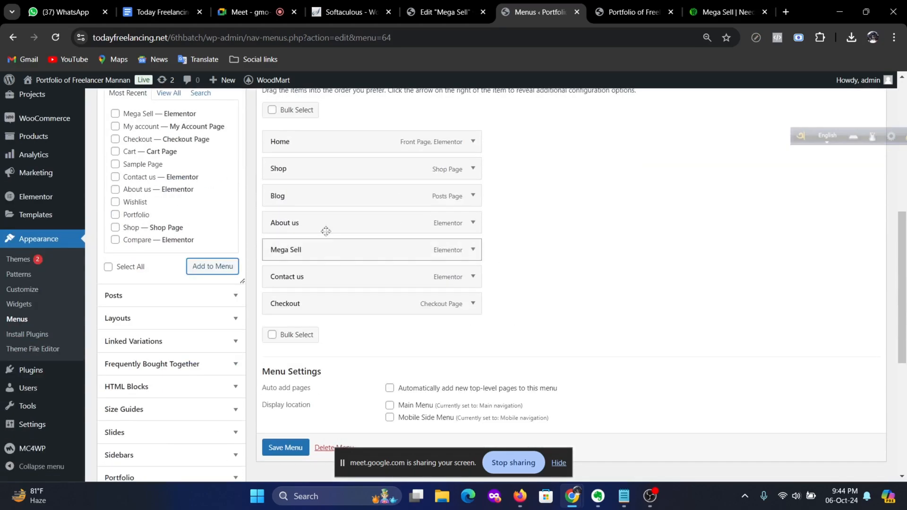
{"action": "left_click", "coordinate": [289, 445]}
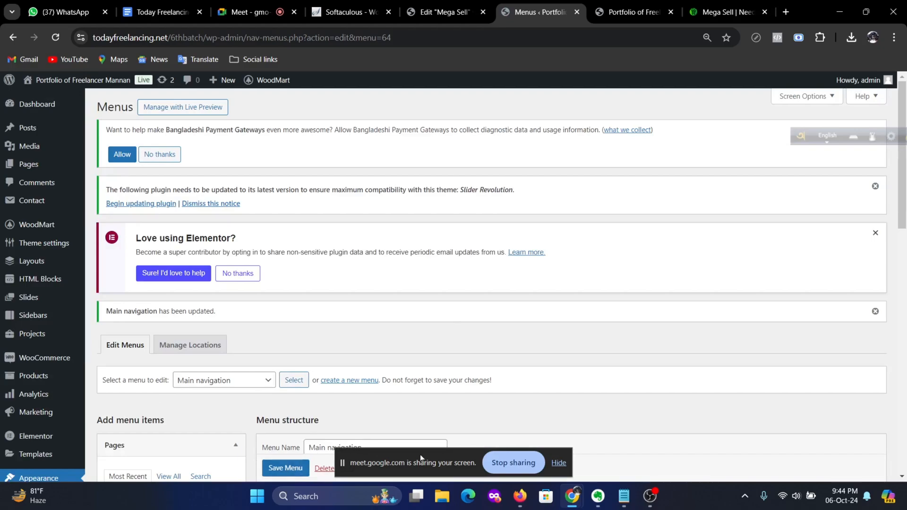
{"action": "left_click_drag", "start_coordinate": [379, 464], "coordinate": [541, 409]}
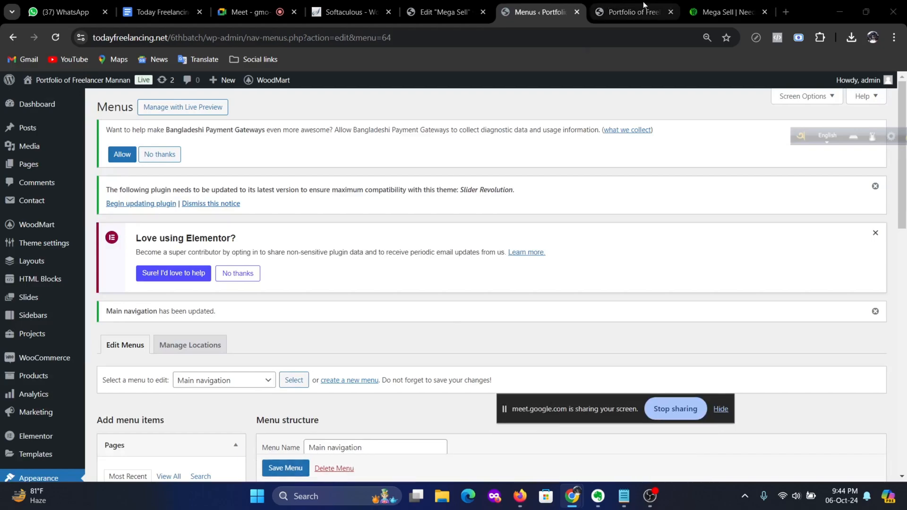
Step: Open the Mega Sell page from the storefront's main menu and check its banner and sale products
{"action": "left_click", "coordinate": [634, 12]}
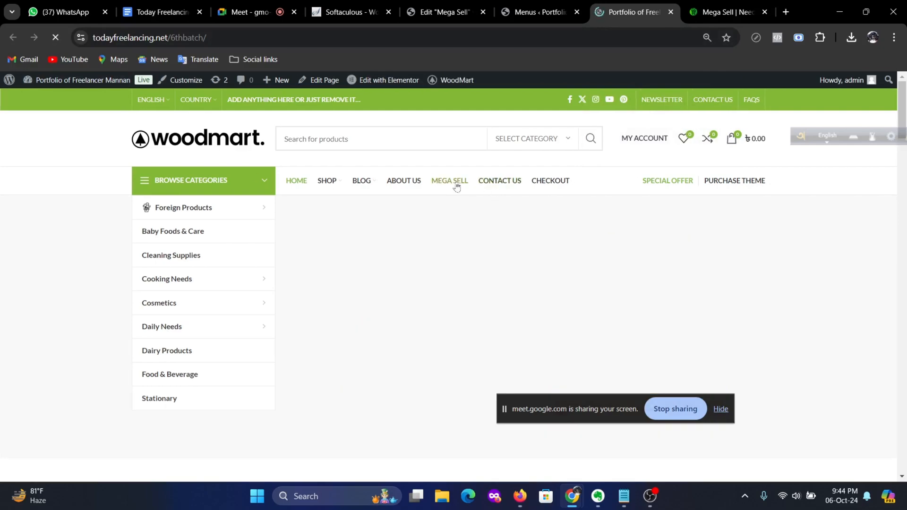
{"action": "scroll", "coordinate": [480, 224], "scroll_direction": "down", "scroll_amount": 9}
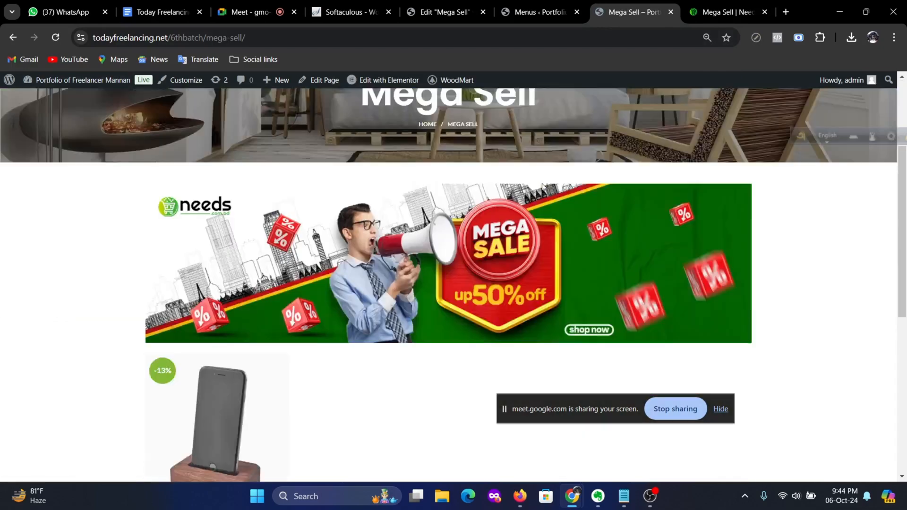
{"action": "scroll", "coordinate": [480, 224], "scroll_direction": "down", "scroll_amount": 2}
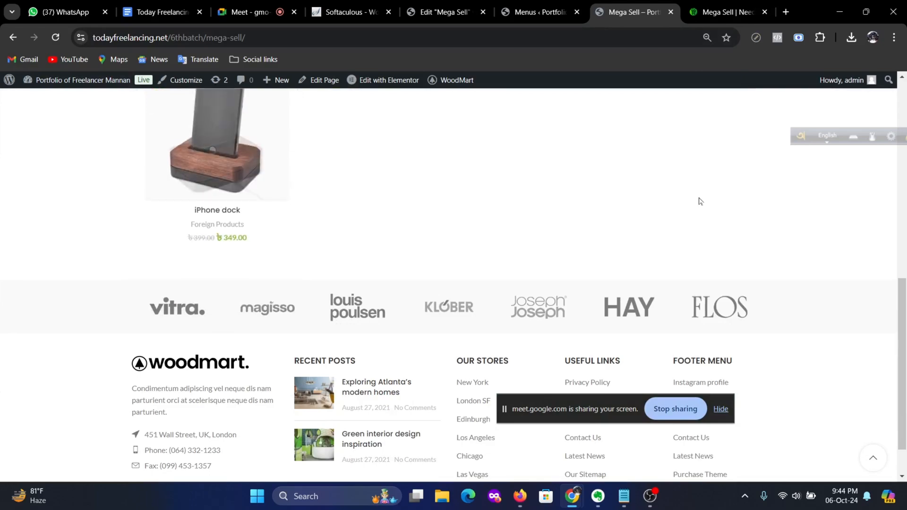
{"action": "scroll", "coordinate": [266, 221], "scroll_direction": "up", "scroll_amount": 2}
{"action": "scroll", "coordinate": [331, 259], "scroll_direction": "up", "scroll_amount": 2}
{"action": "scroll", "coordinate": [364, 321], "scroll_direction": "down", "scroll_amount": 2}
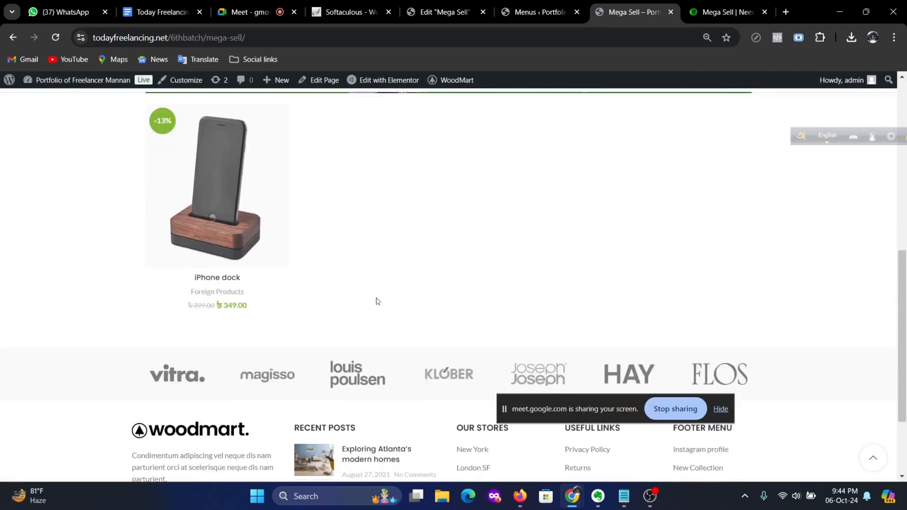
{"action": "scroll", "coordinate": [375, 302], "scroll_direction": "up", "scroll_amount": 3}
{"action": "left_click", "coordinate": [540, 10]}
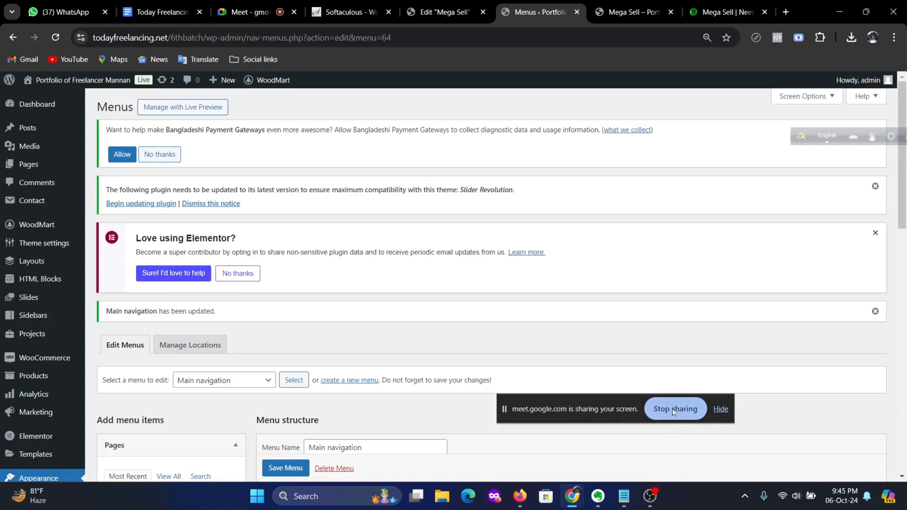
{"action": "left_click", "coordinate": [655, 499]}
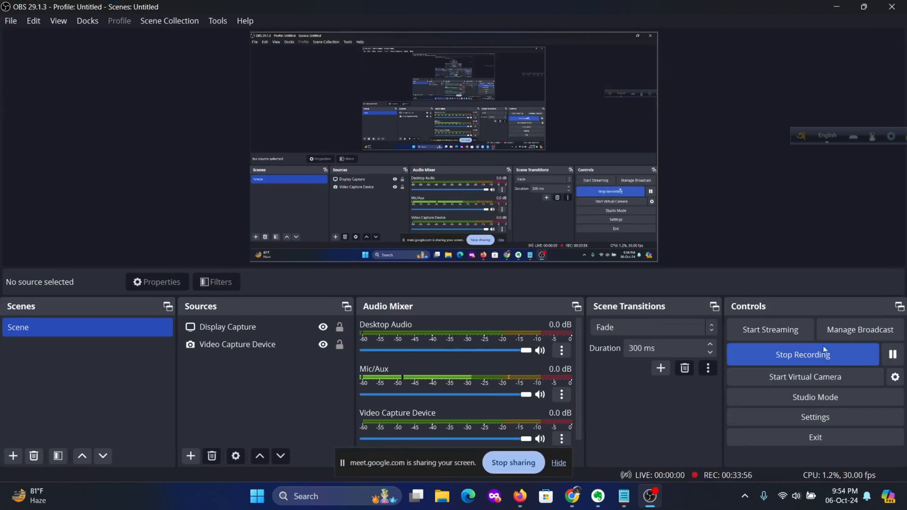
{"action": "left_click", "coordinate": [838, 7]}
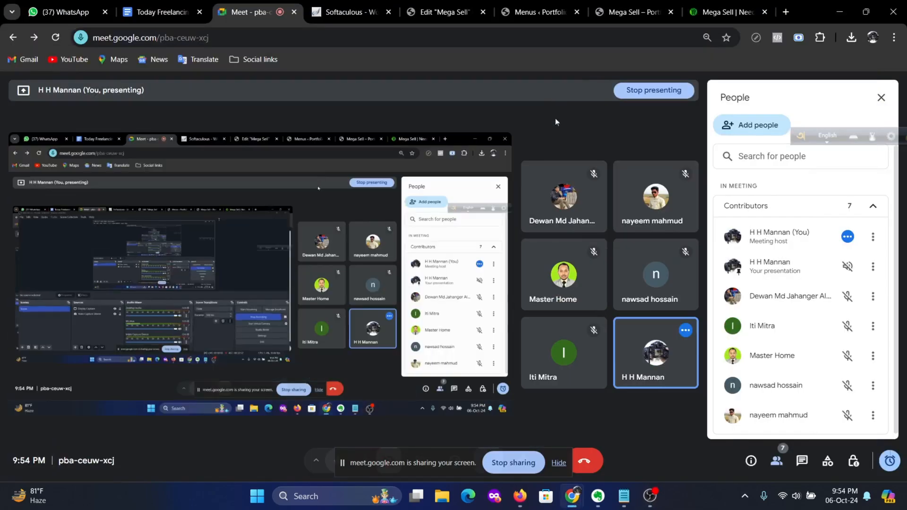
{"action": "left_click", "coordinate": [468, 12]}
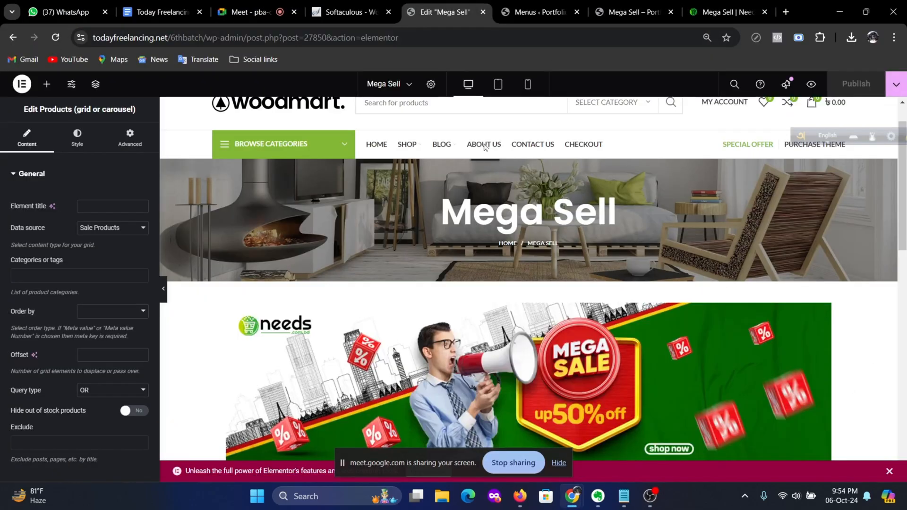
{"action": "left_click", "coordinate": [532, 13]}
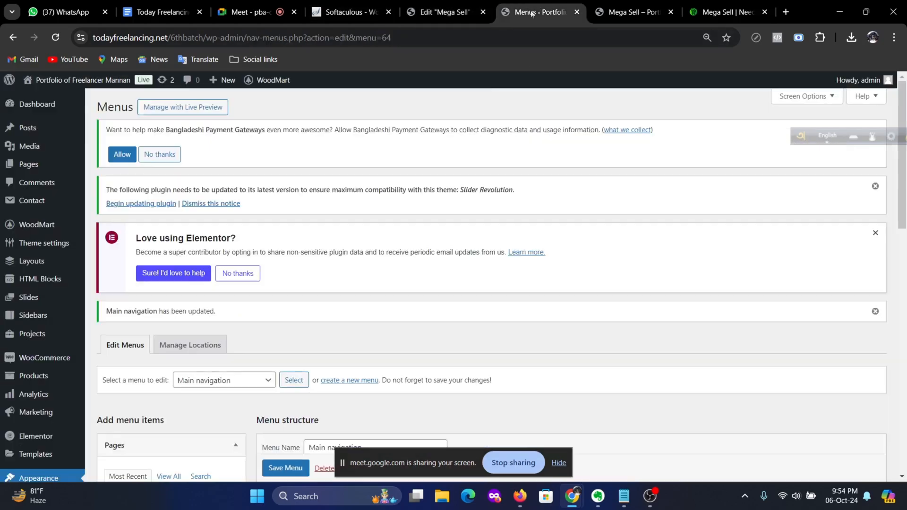
{"action": "scroll", "coordinate": [398, 287], "scroll_direction": "down", "scroll_amount": 5}
{"action": "scroll", "coordinate": [410, 285], "scroll_direction": "up", "scroll_amount": 5}
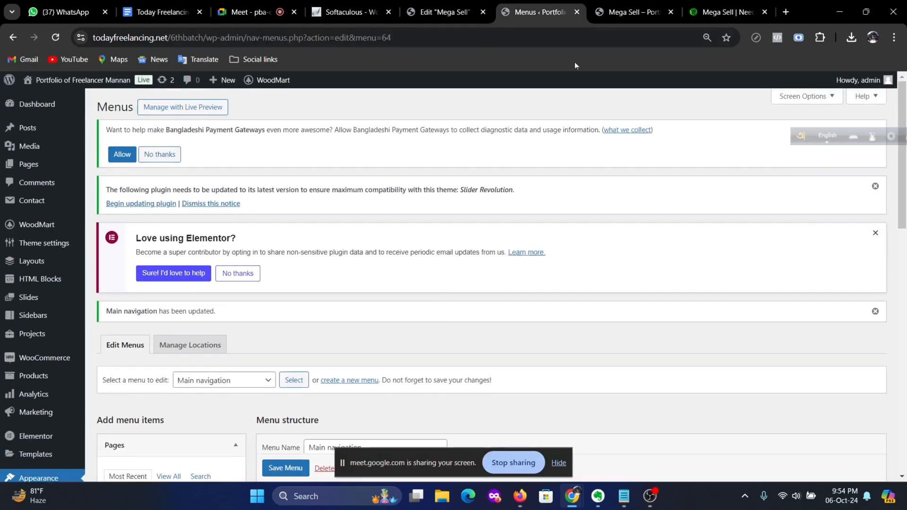
Step: Compare the header of the store's Mega Sell page with needs.com.bd and open the needs.com.bd home page
{"action": "left_click", "coordinate": [631, 5]}
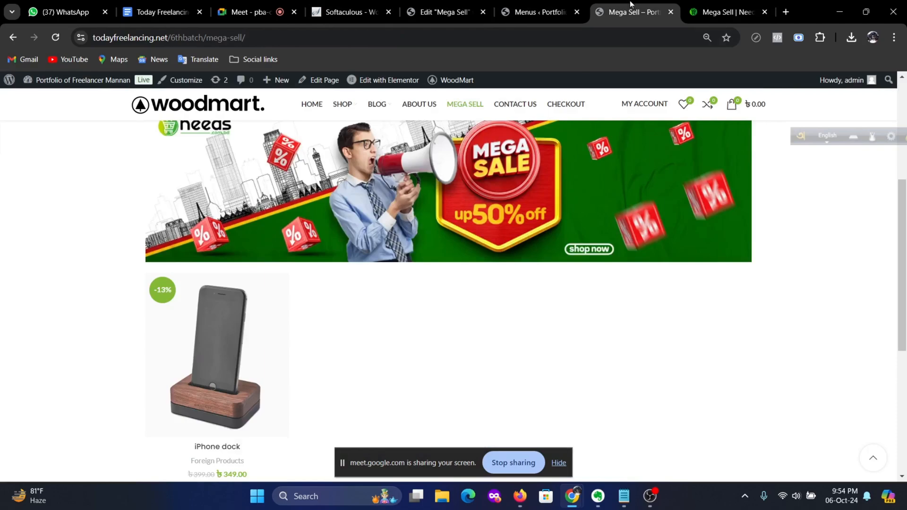
{"action": "scroll", "coordinate": [283, 194], "scroll_direction": "up", "scroll_amount": 5}
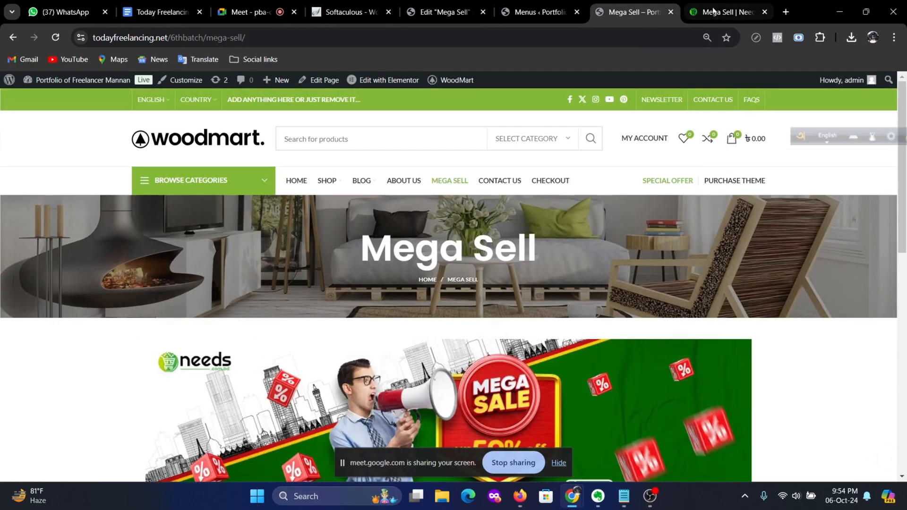
{"action": "left_click", "coordinate": [728, 12]}
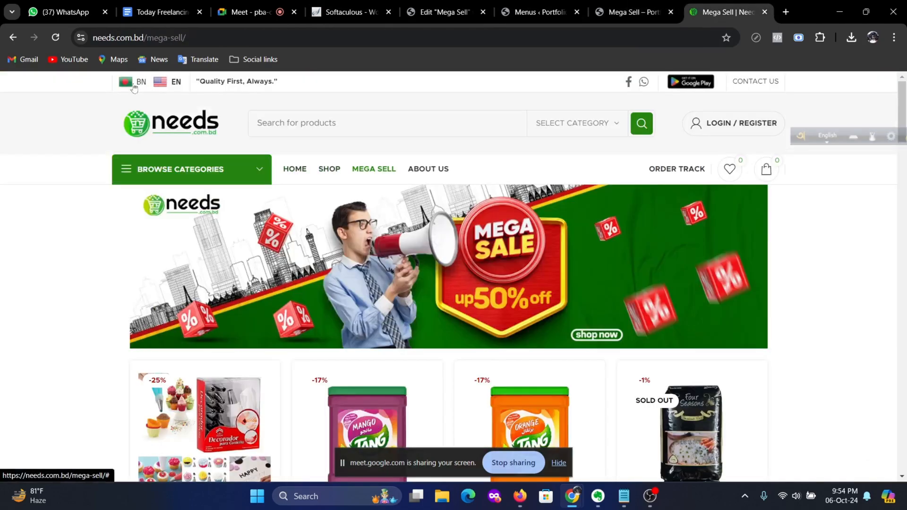
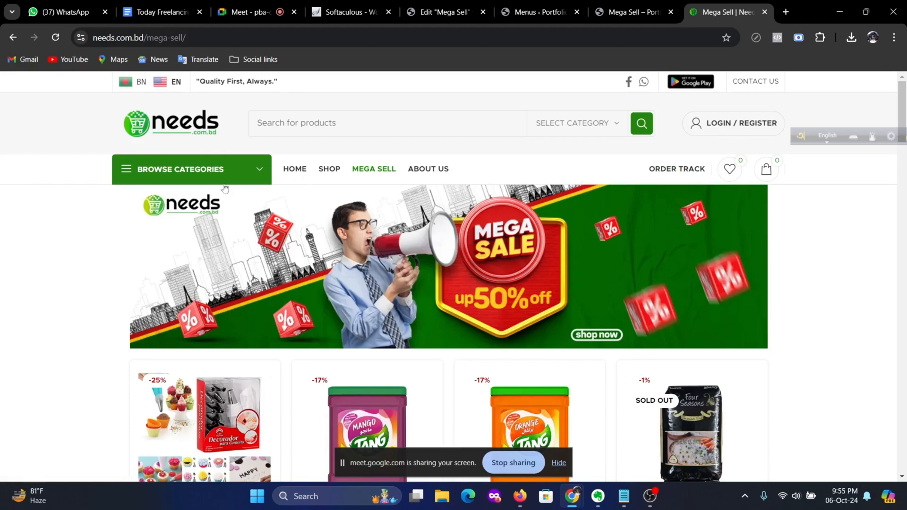
{"action": "left_click", "coordinate": [188, 129]}
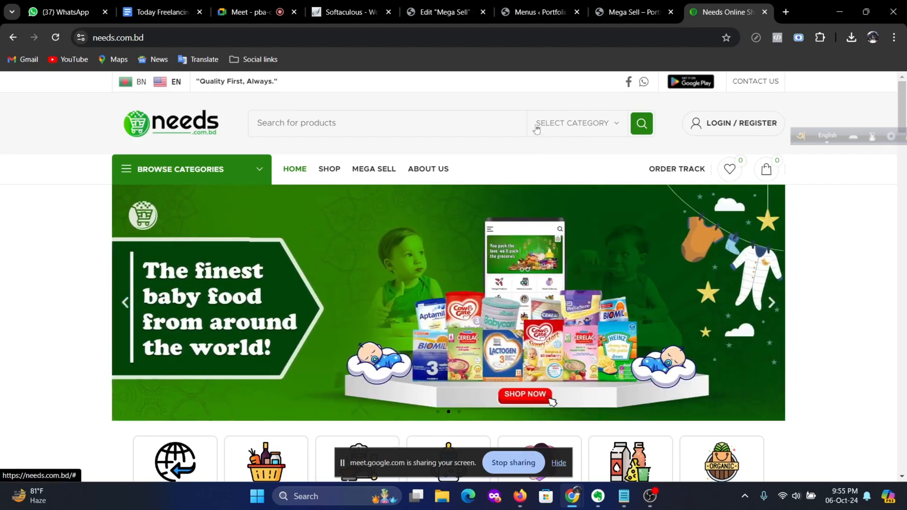
Step: Close the Mega Sell page's Elementor editor and look over the header of the live Mega Sell page
{"action": "left_click", "coordinate": [444, 4]}
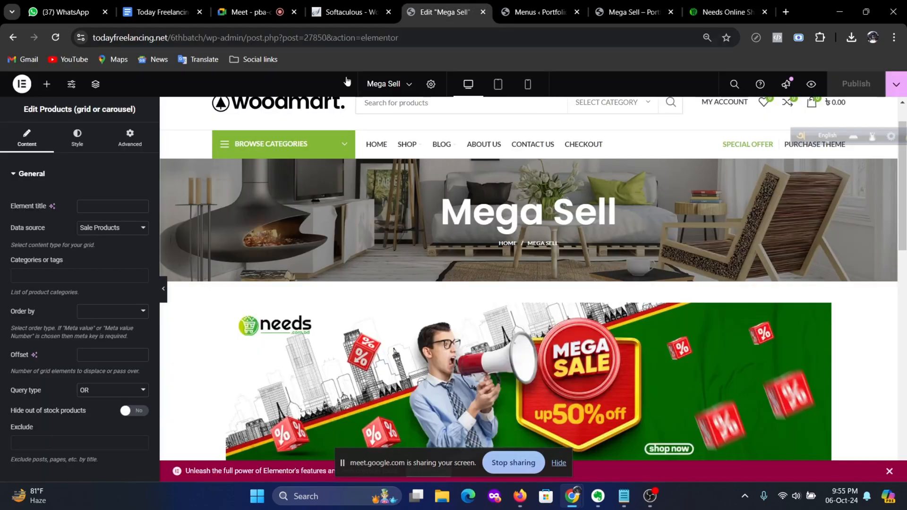
{"action": "left_click", "coordinate": [483, 13]}
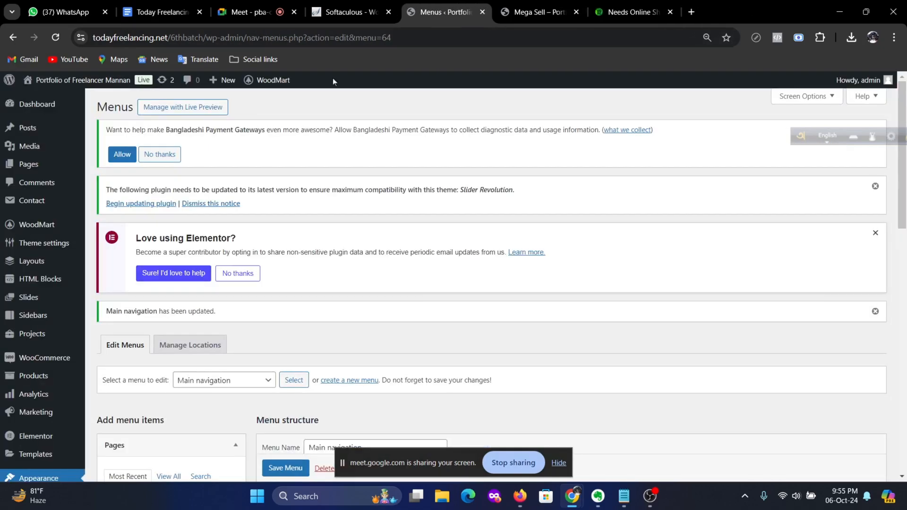
{"action": "mouse_move", "coordinate": [78, 280]}
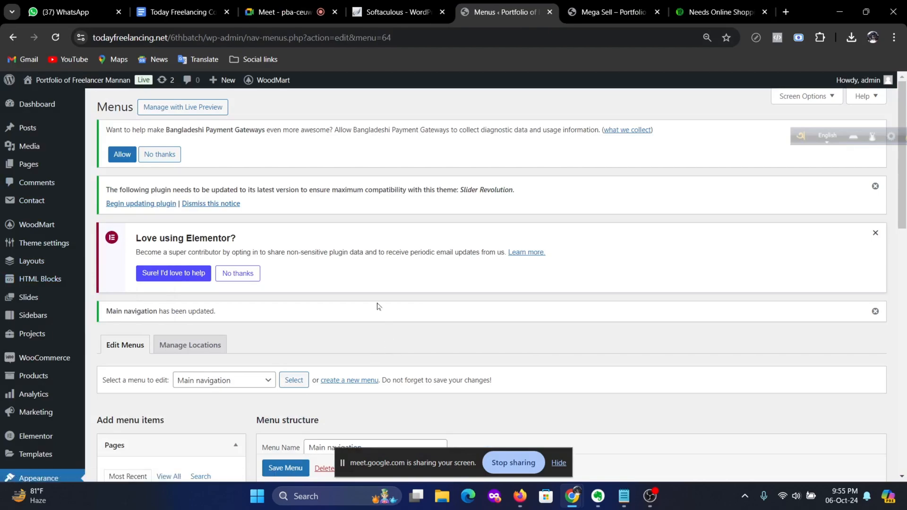
{"action": "left_click", "coordinate": [584, 14]}
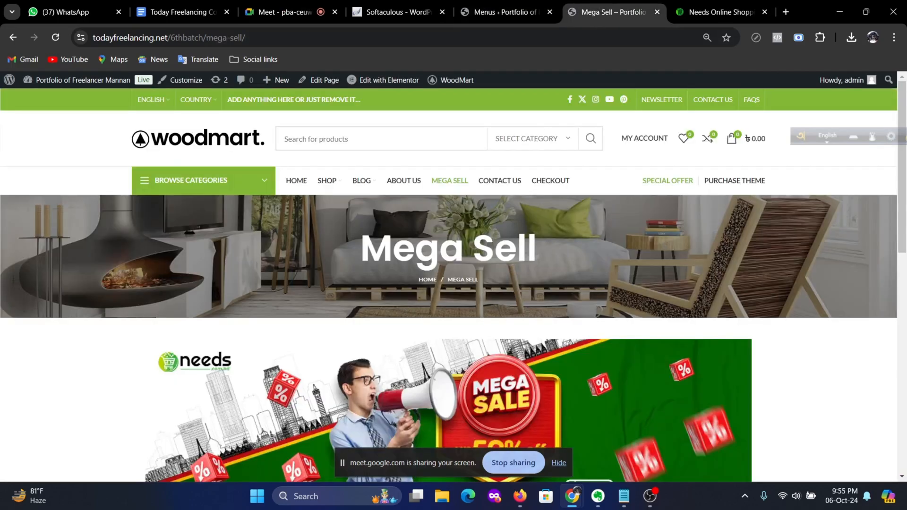
{"action": "scroll", "coordinate": [434, 294], "scroll_direction": "down", "scroll_amount": 1}
{"action": "scroll", "coordinate": [440, 288], "scroll_direction": "up", "scroll_amount": 1}
Step: Open WoodMart's Header builder from the WordPress admin, leaving the Menus page without saving
{"action": "left_click", "coordinate": [500, 12]}
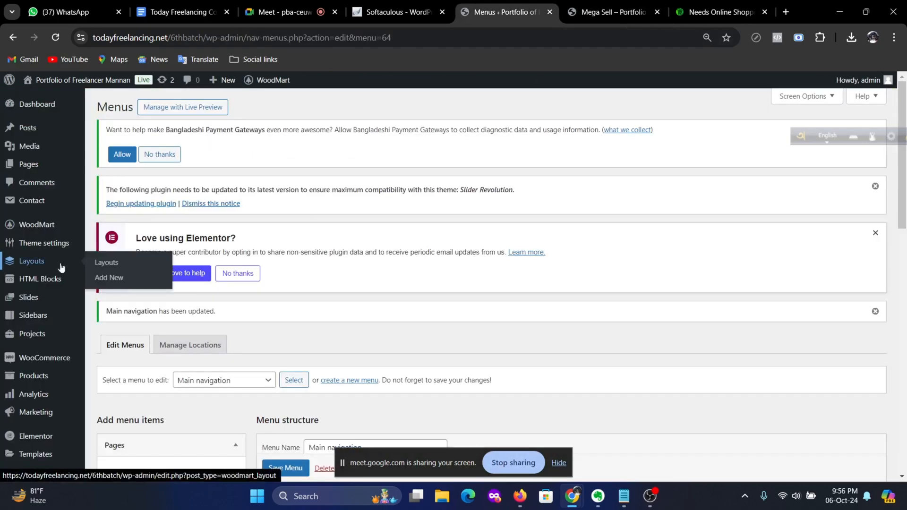
{"action": "mouse_move", "coordinate": [65, 241]}
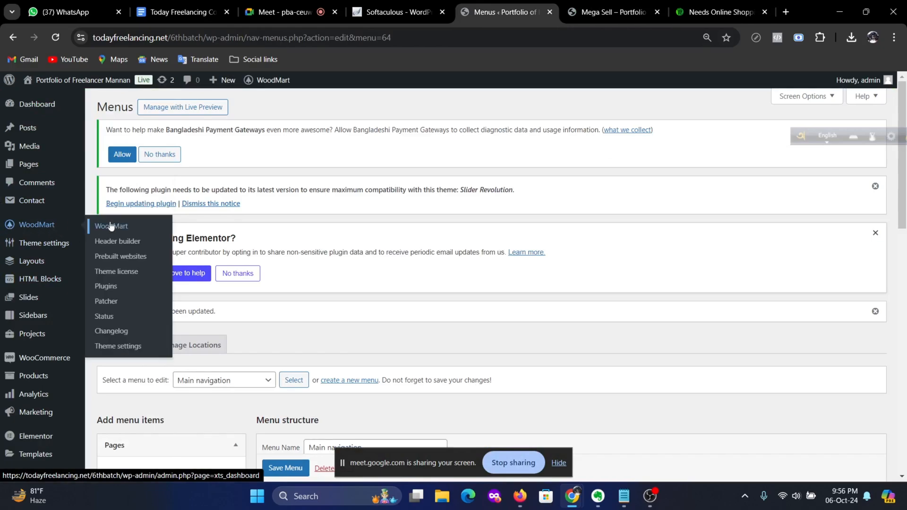
{"action": "left_click", "coordinate": [128, 246]}
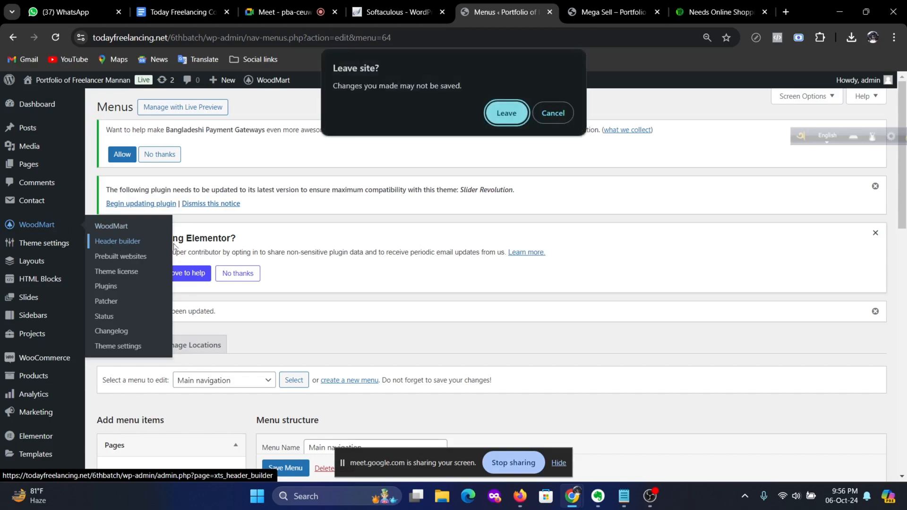
{"action": "left_click", "coordinate": [515, 112]}
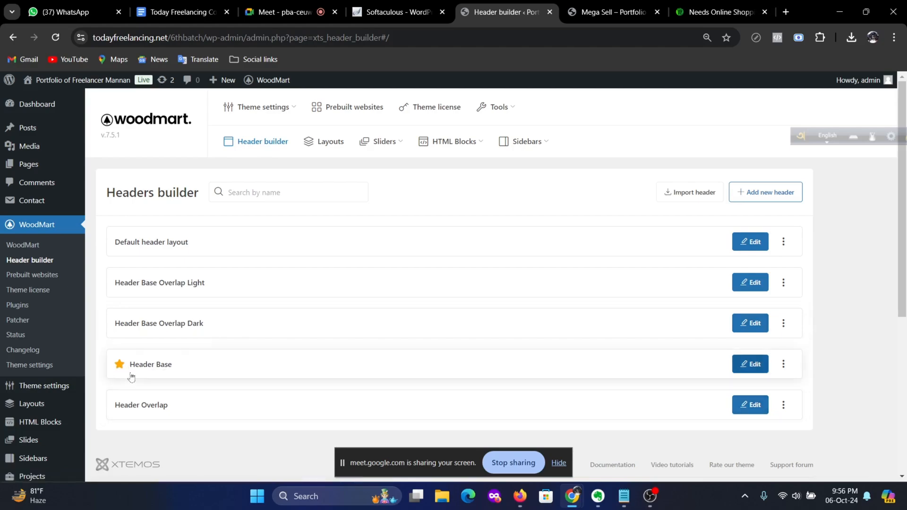
Step: Check the header on the live Mega Sell page and open the Header Base header for editing in the Header builder
{"action": "left_click", "coordinate": [609, 12]}
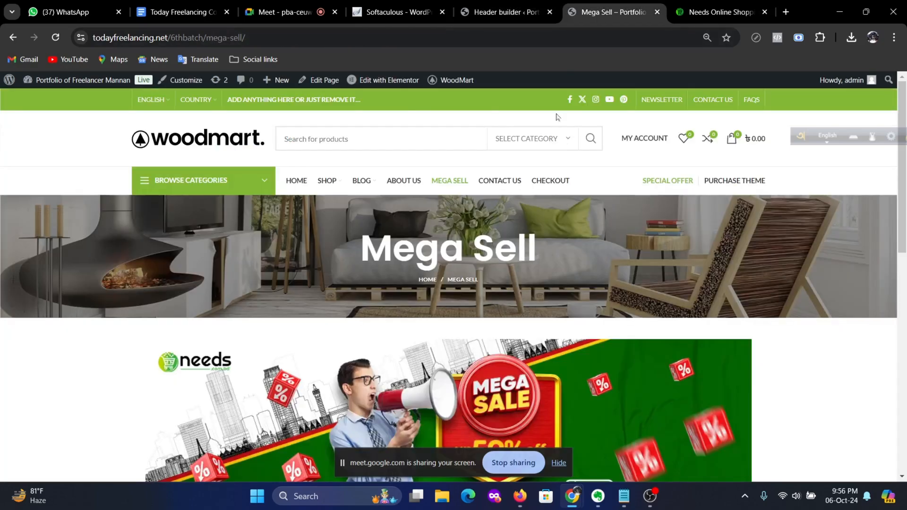
{"action": "left_click", "coordinate": [501, 12]}
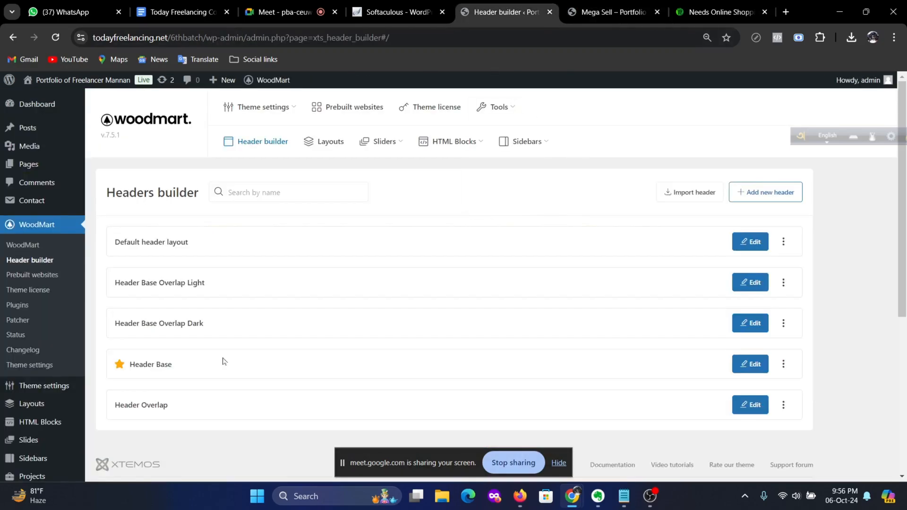
{"action": "left_click", "coordinate": [750, 364]}
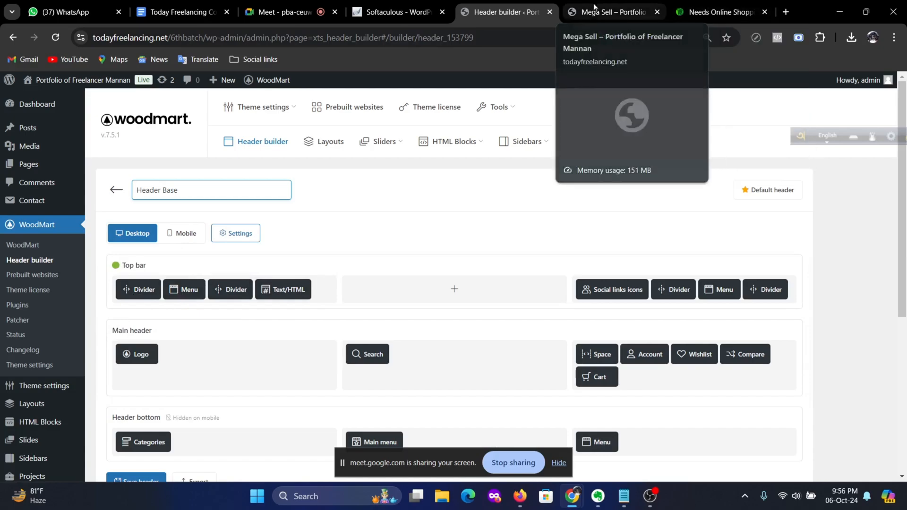
Step: Examine the language, country and promotional text items in the Mega Sell page's top bar and compare them with needs.com.bd
{"action": "left_click", "coordinate": [613, 12]}
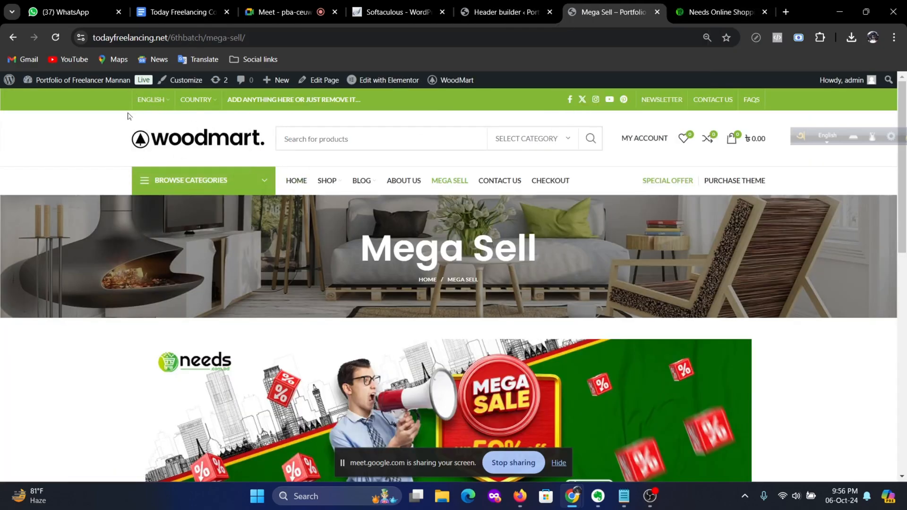
{"action": "mouse_move", "coordinate": [155, 102]}
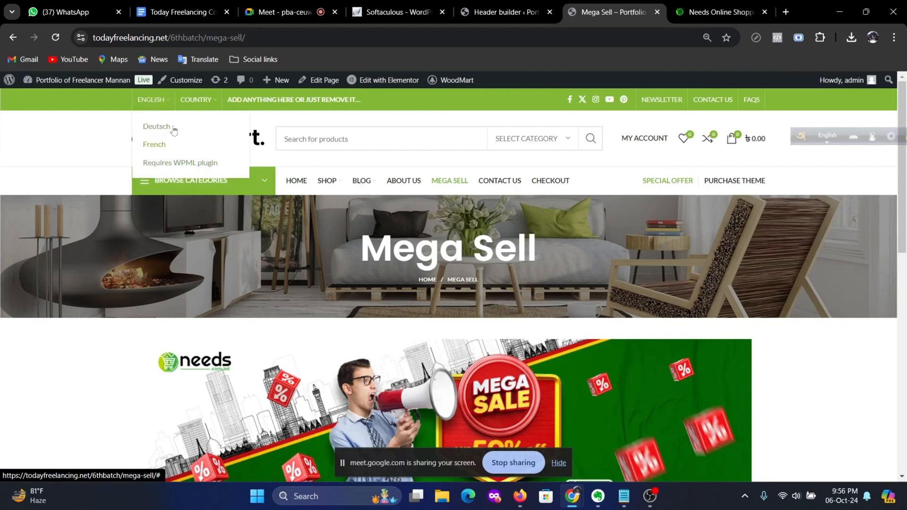
{"action": "mouse_move", "coordinate": [204, 94]}
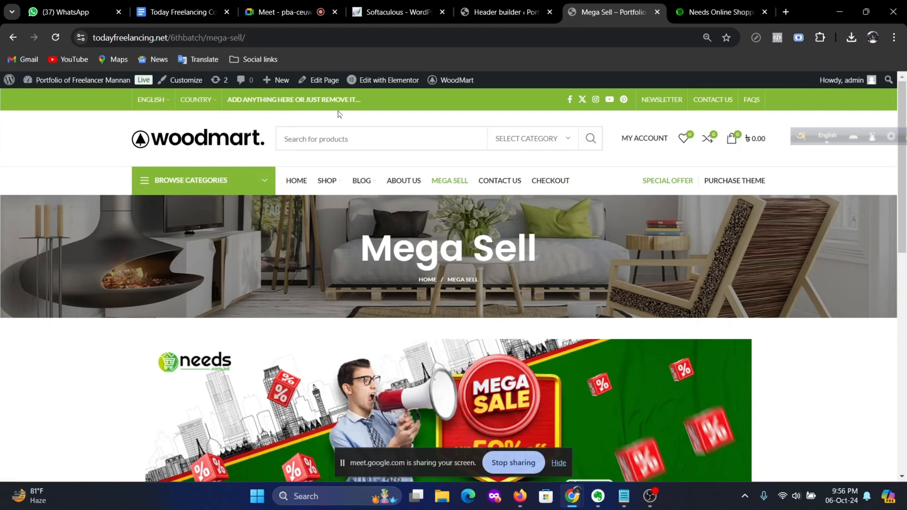
{"action": "left_click_drag", "start_coordinate": [361, 100], "coordinate": [236, 100]}
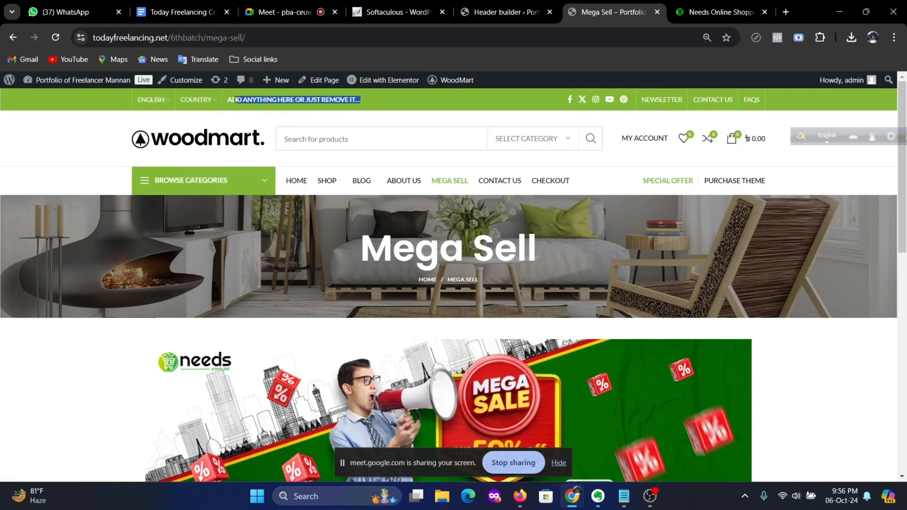
{"action": "left_click", "coordinate": [352, 99]}
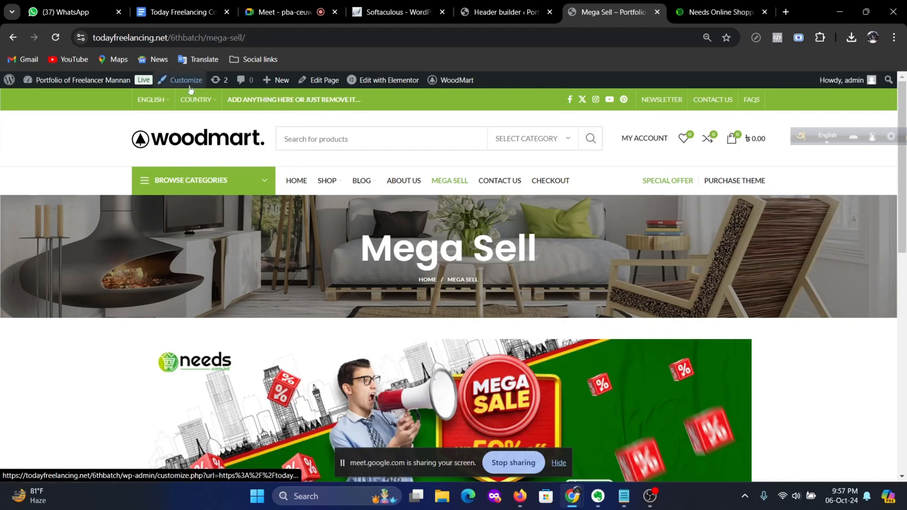
{"action": "left_click", "coordinate": [716, 11]}
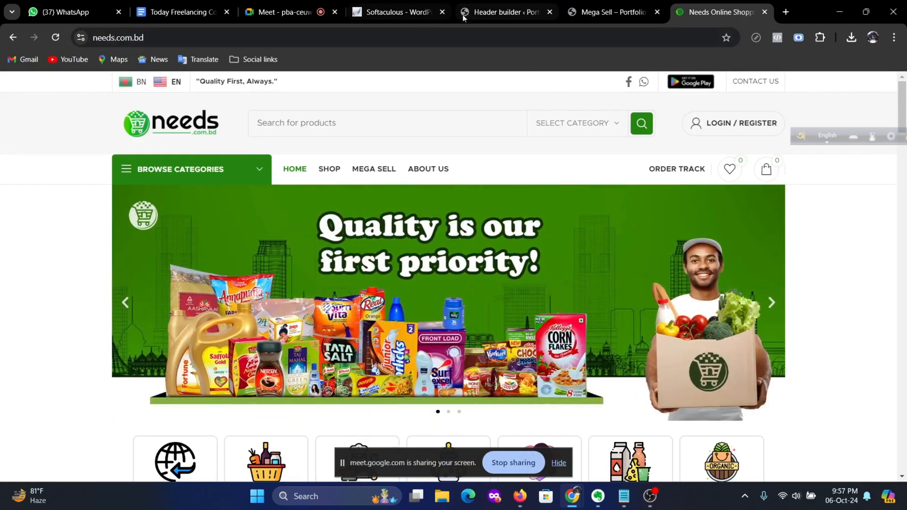
Step: From the WordPress admin, go to adding a new plugin and search for "gtranslate"
{"action": "left_click", "coordinate": [485, 14]}
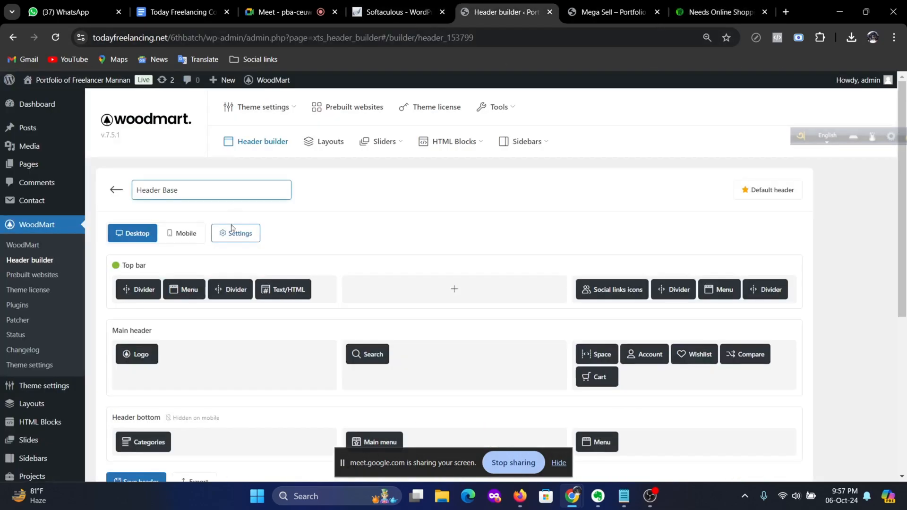
{"action": "scroll", "coordinate": [234, 232], "scroll_direction": "down", "scroll_amount": 4}
{"action": "scroll", "coordinate": [236, 232], "scroll_direction": "up", "scroll_amount": 4}
{"action": "scroll", "coordinate": [212, 293], "scroll_direction": "down", "scroll_amount": 5}
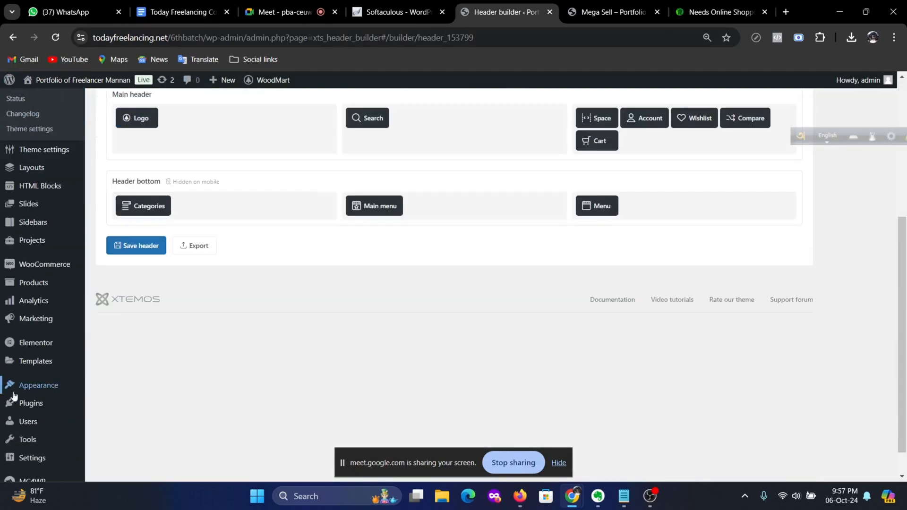
{"action": "mouse_move", "coordinate": [34, 405]}
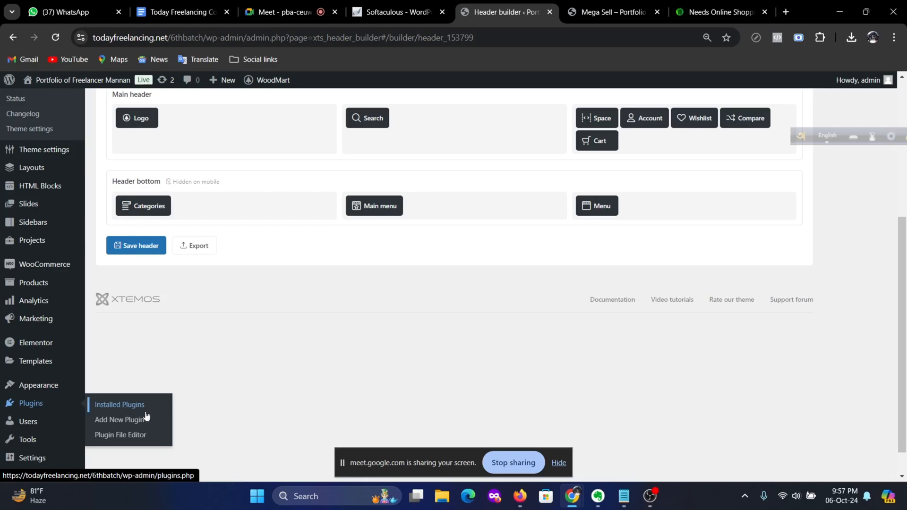
{"action": "left_click", "coordinate": [116, 421]}
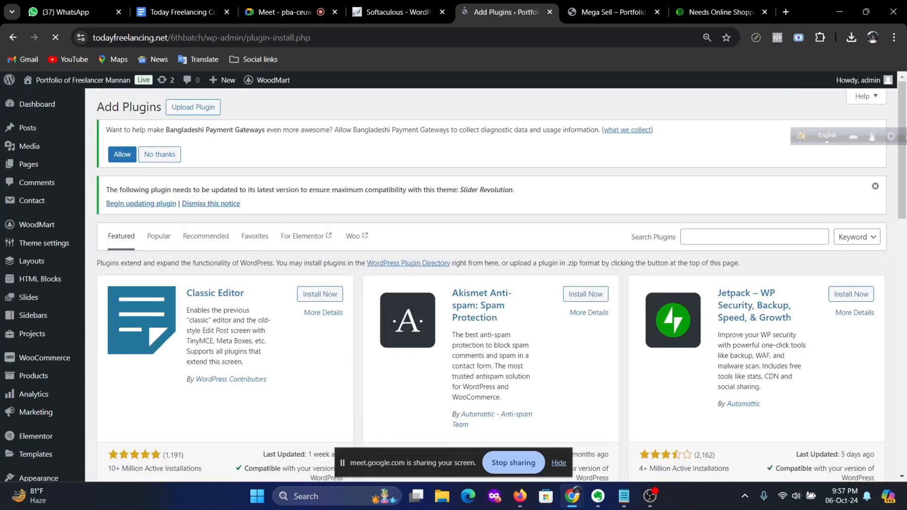
{"action": "left_click", "coordinate": [751, 237]}
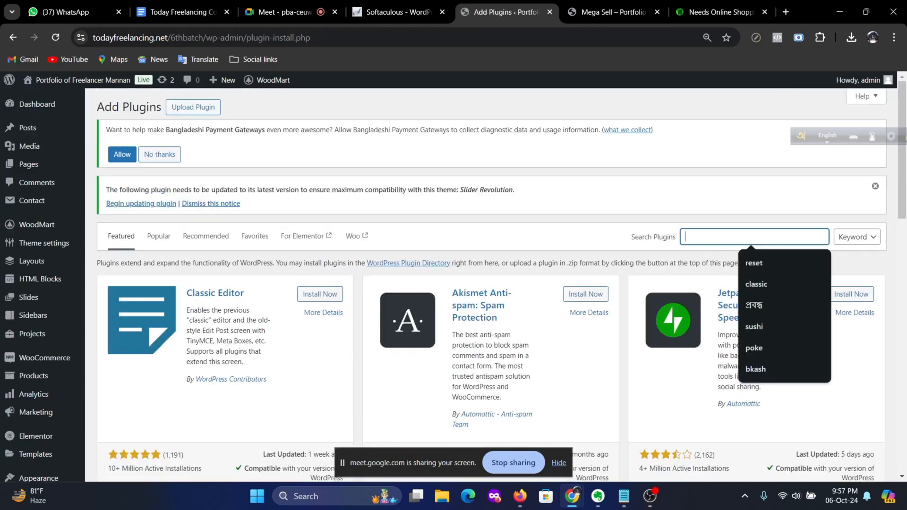
{"action": "type", "text": "gtranslate"}
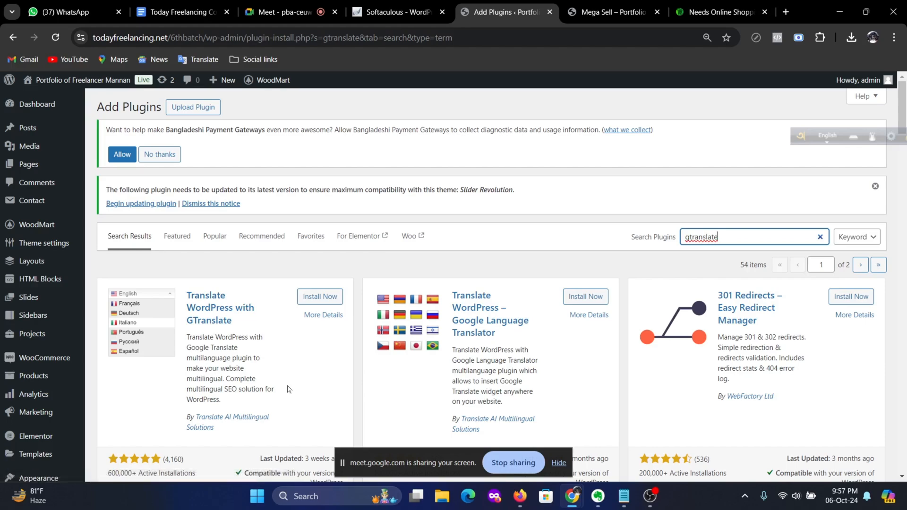
Step: Install and activate the Translate WordPress with GTranslate plugin
{"action": "scroll", "coordinate": [289, 391], "scroll_direction": "down", "scroll_amount": 2}
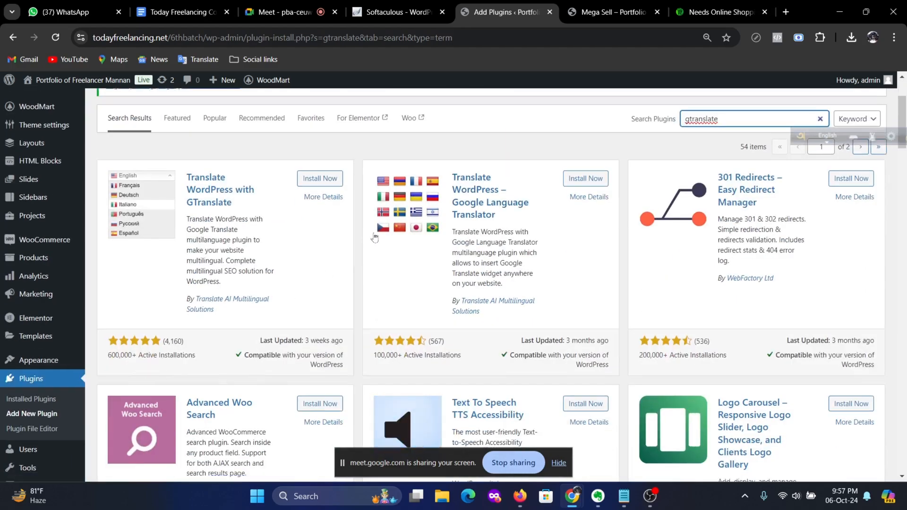
{"action": "left_click", "coordinate": [320, 182]}
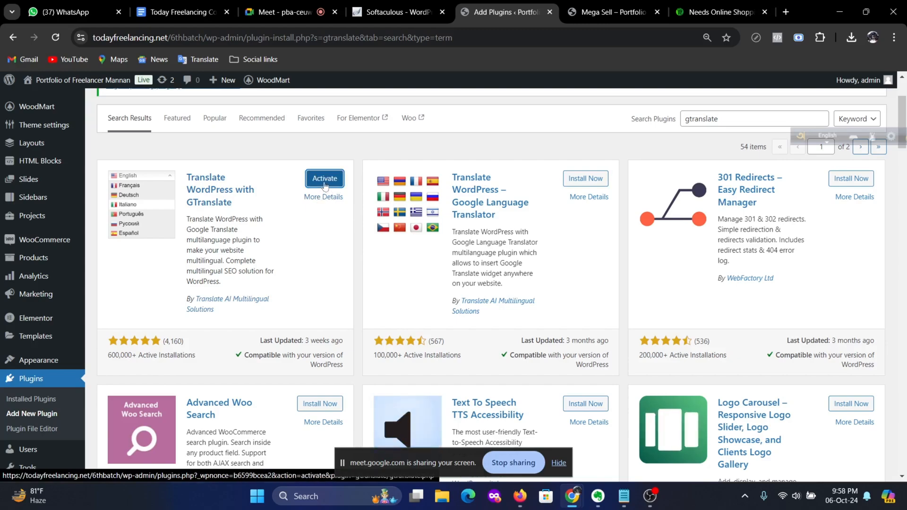
{"action": "left_click", "coordinate": [324, 183]}
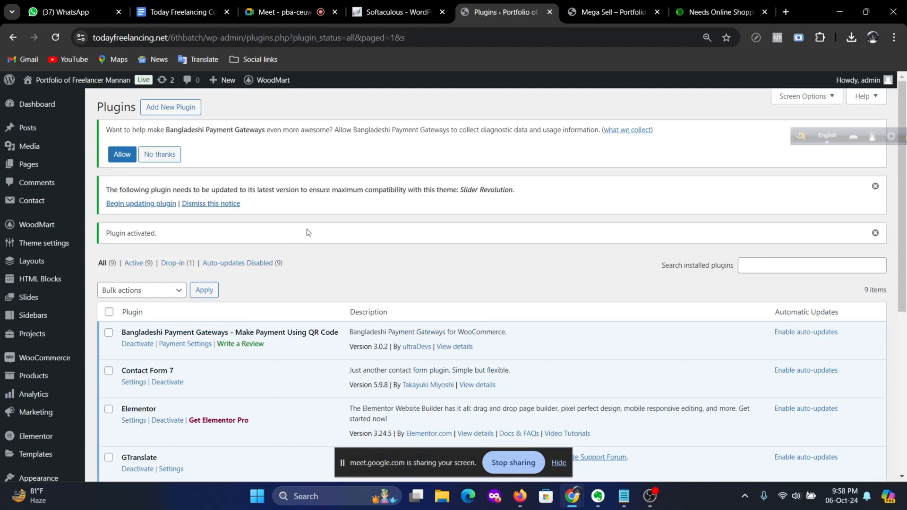
Step: Open the GTranslate plugin's settings page
{"action": "scroll", "coordinate": [308, 232], "scroll_direction": "down", "scroll_amount": 6}
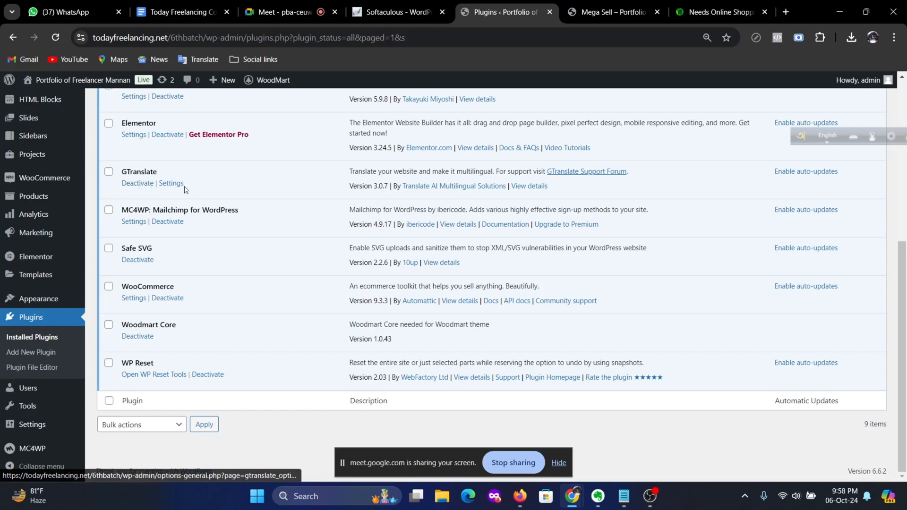
{"action": "mouse_move", "coordinate": [44, 422]}
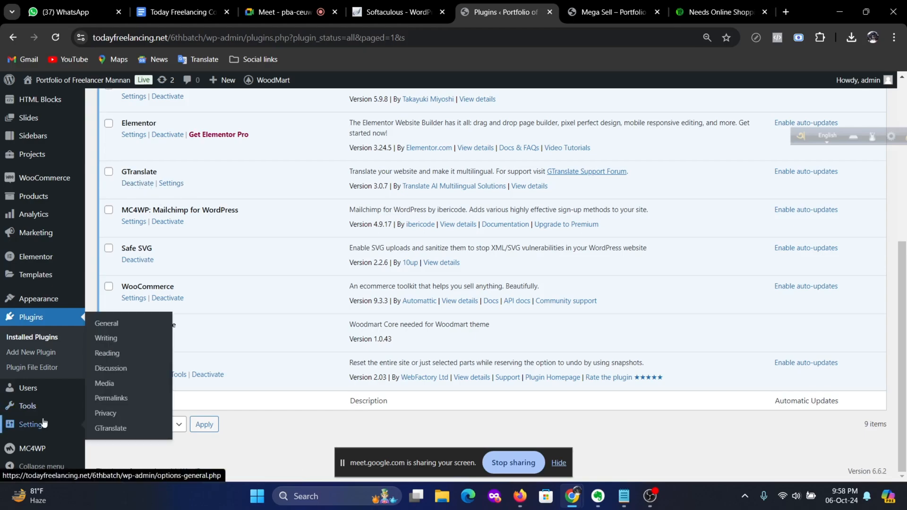
{"action": "left_click", "coordinate": [109, 429]}
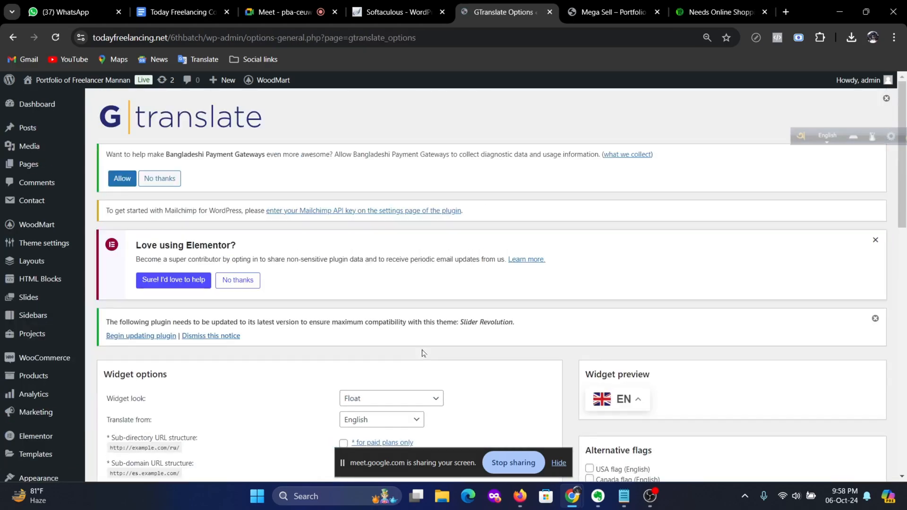
Step: Expand the GTranslate widget preview and look over the widget options and the list of flag languages
{"action": "scroll", "coordinate": [419, 296], "scroll_direction": "down", "scroll_amount": 3}
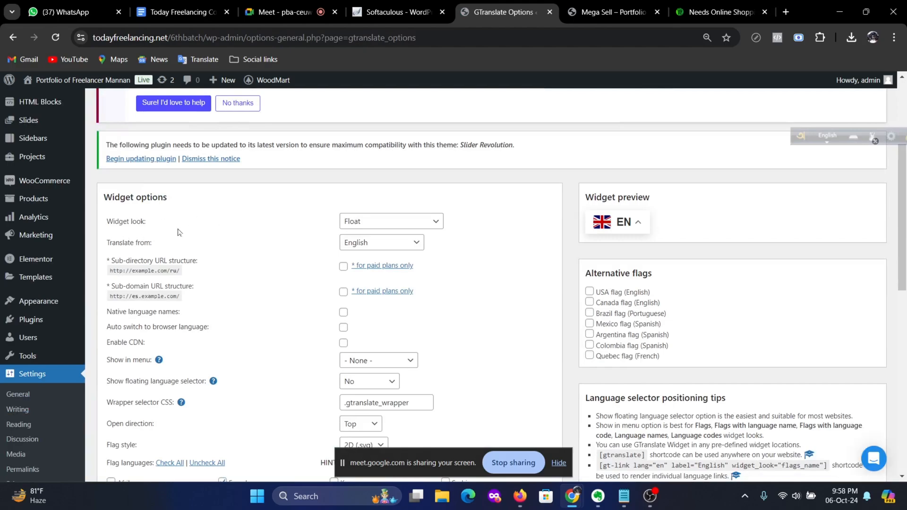
{"action": "left_click", "coordinate": [636, 231]}
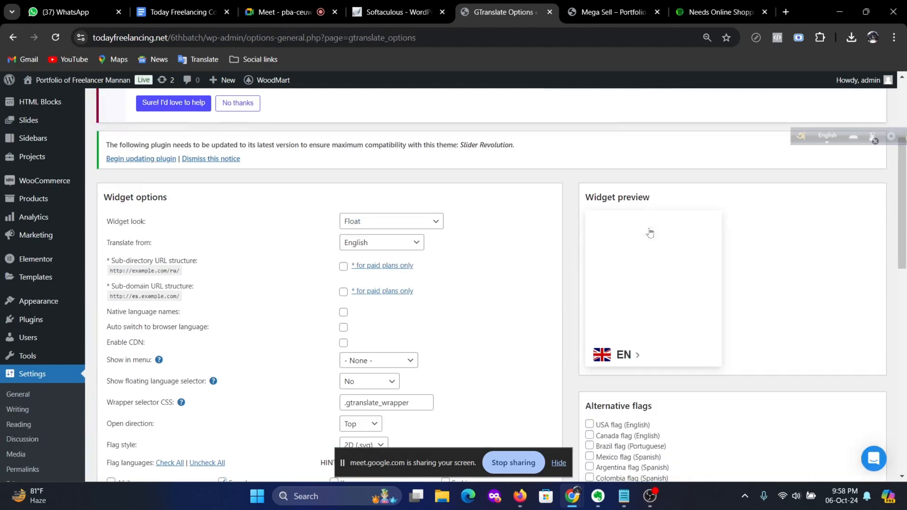
{"action": "scroll", "coordinate": [620, 307], "scroll_direction": "down", "scroll_amount": 9}
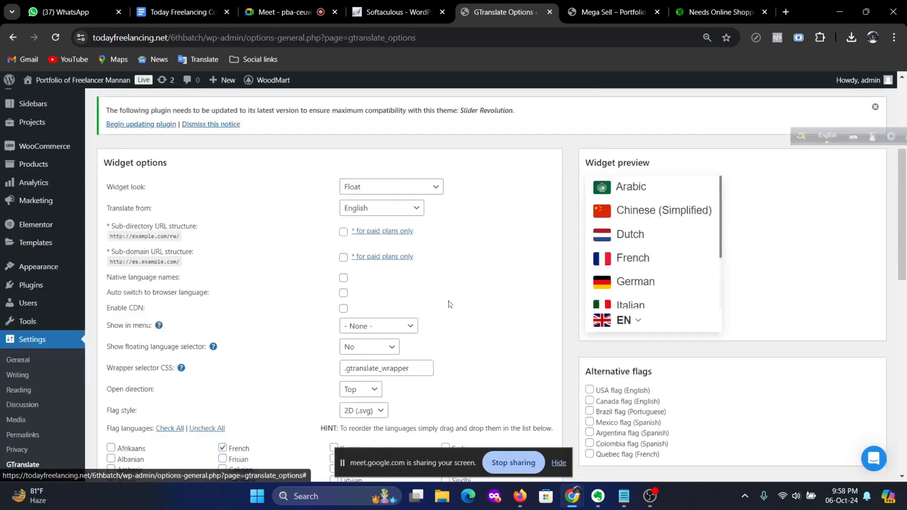
{"action": "scroll", "coordinate": [191, 298], "scroll_direction": "up", "scroll_amount": 3}
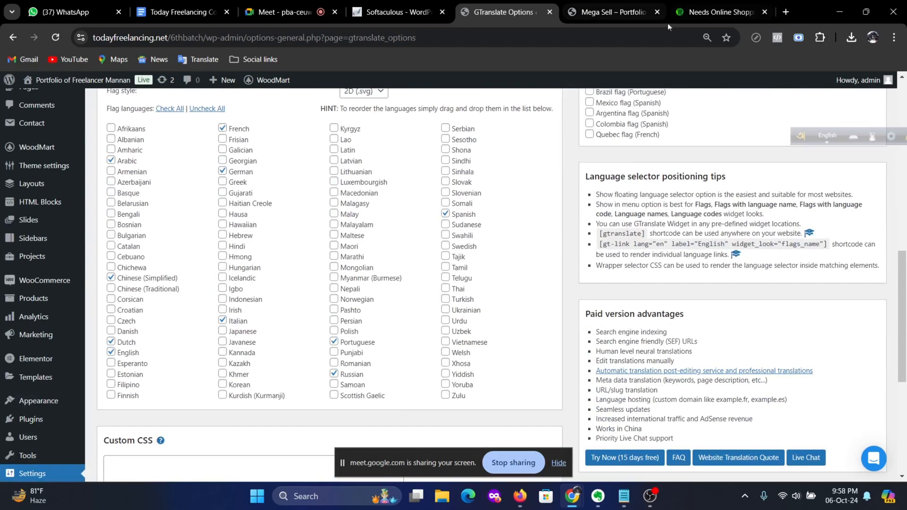
Step: Test the BN and EN language switcher across the needs.com.bd home page and return to the store's Mega Sell page
{"action": "left_click", "coordinate": [709, 7]}
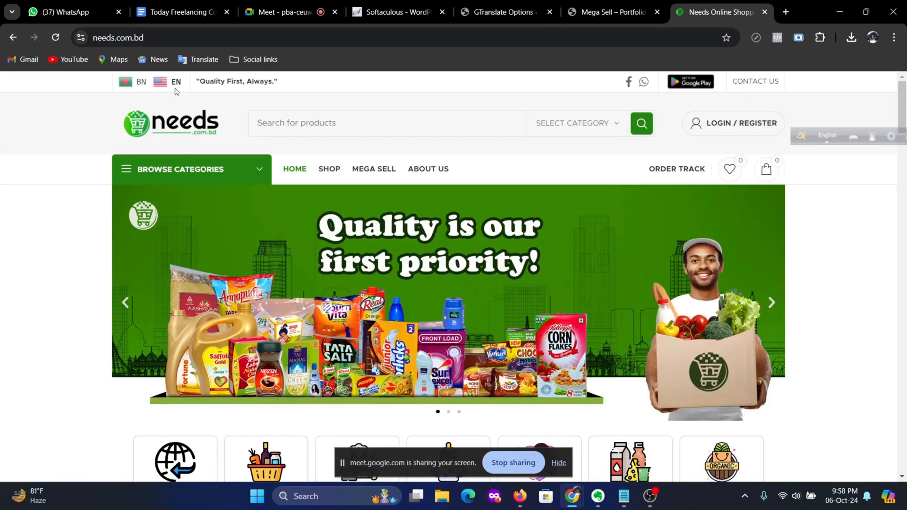
{"action": "scroll", "coordinate": [264, 269], "scroll_direction": "down", "scroll_amount": 10}
{"action": "scroll", "coordinate": [263, 269], "scroll_direction": "up", "scroll_amount": 6}
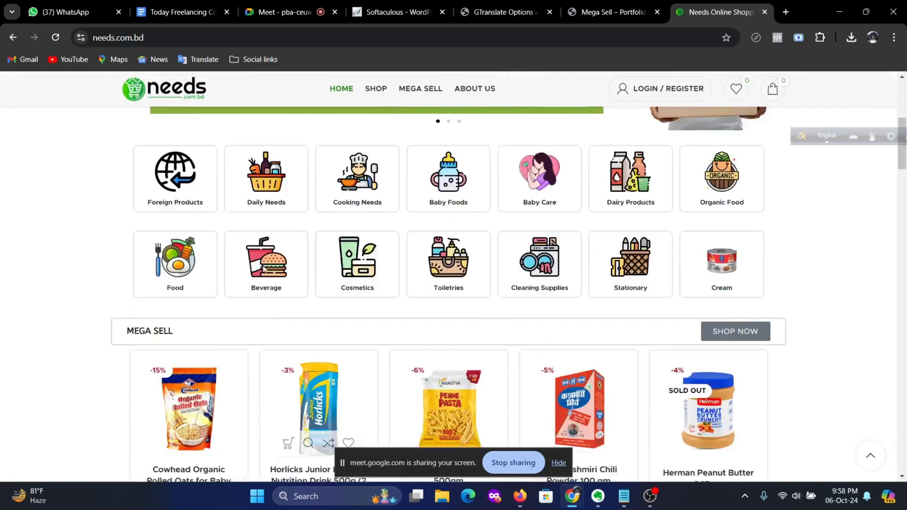
{"action": "scroll", "coordinate": [263, 269], "scroll_direction": "up", "scroll_amount": 5}
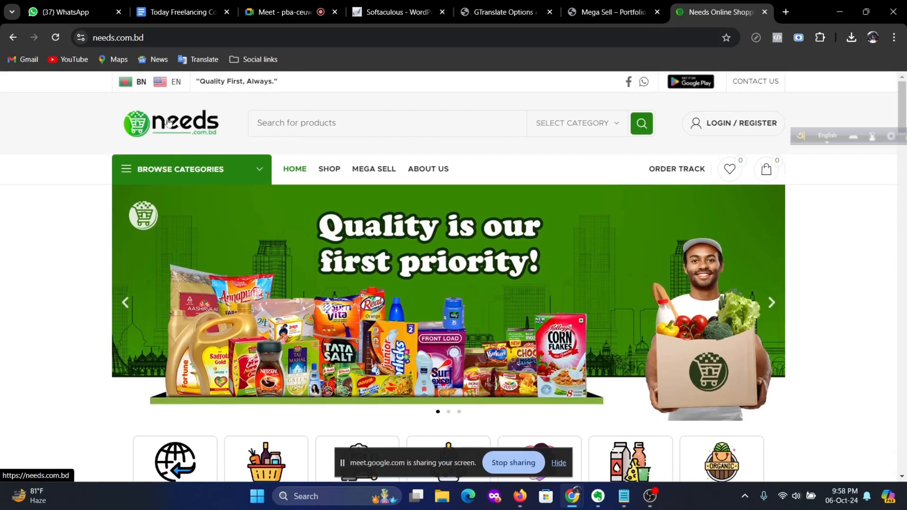
{"action": "scroll", "coordinate": [563, 194], "scroll_direction": "down", "scroll_amount": 4}
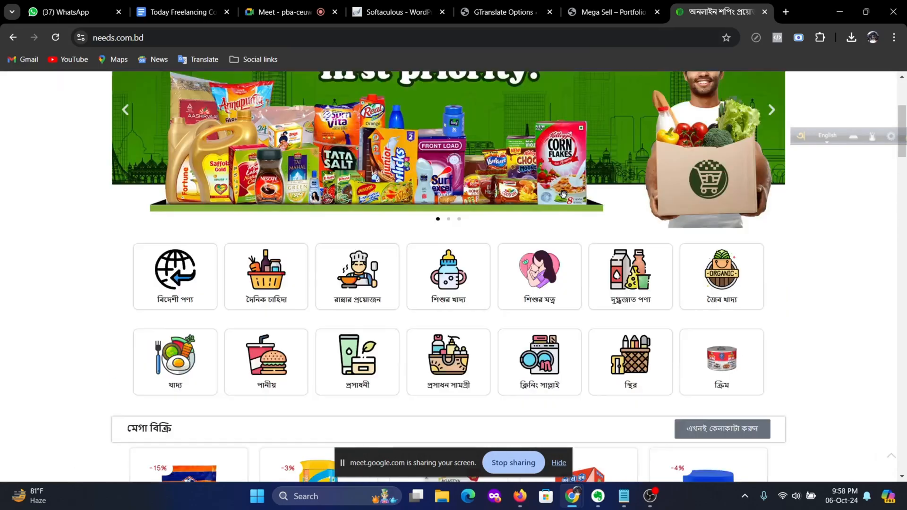
{"action": "scroll", "coordinate": [564, 194], "scroll_direction": "down", "scroll_amount": 15}
{"action": "scroll", "coordinate": [570, 246], "scroll_direction": "up", "scroll_amount": 10}
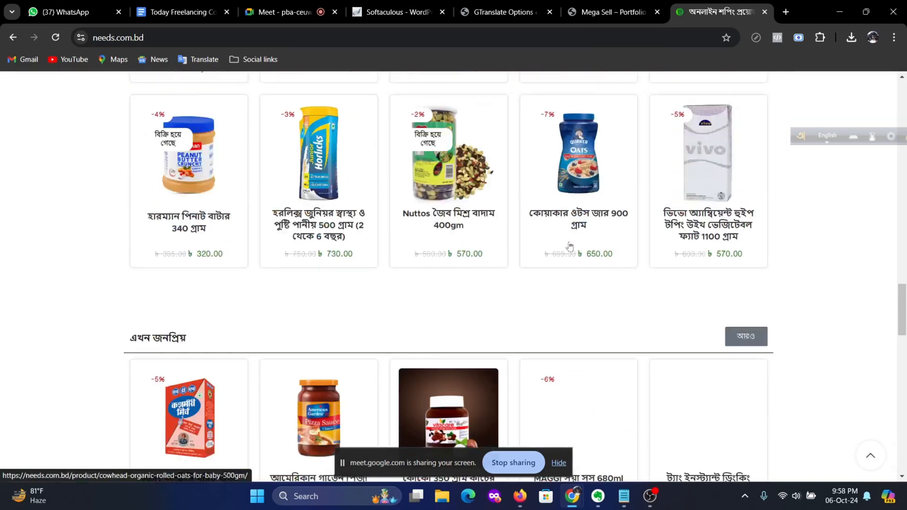
{"action": "scroll", "coordinate": [570, 245], "scroll_direction": "down", "scroll_amount": 20}
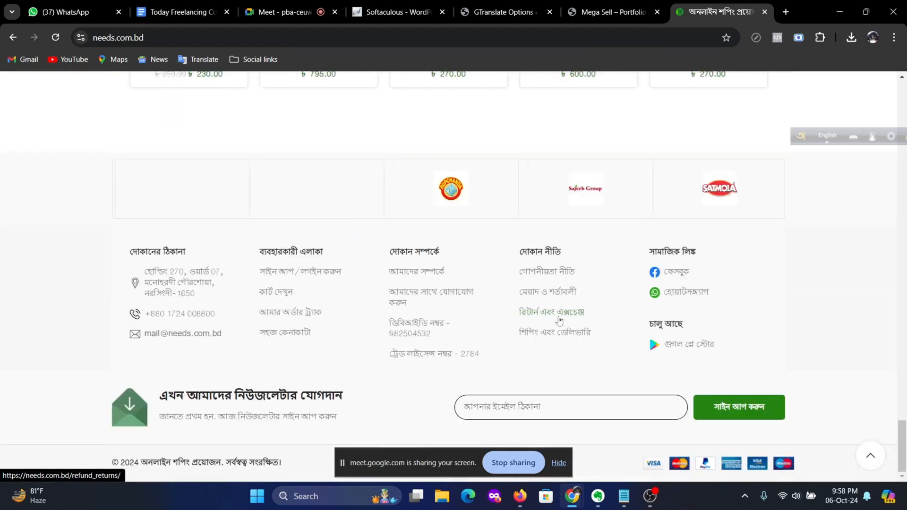
{"action": "scroll", "coordinate": [560, 320], "scroll_direction": "up", "scroll_amount": 20}
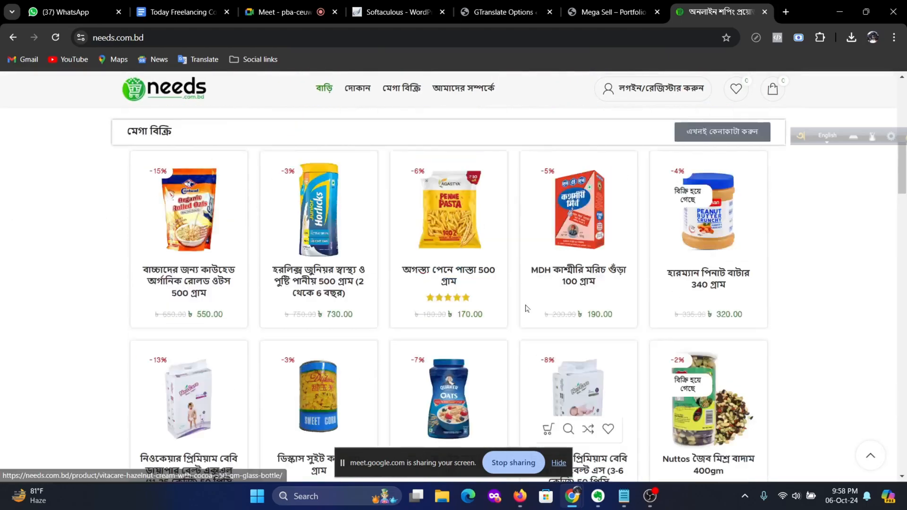
{"action": "scroll", "coordinate": [527, 308], "scroll_direction": "up", "scroll_amount": 10}
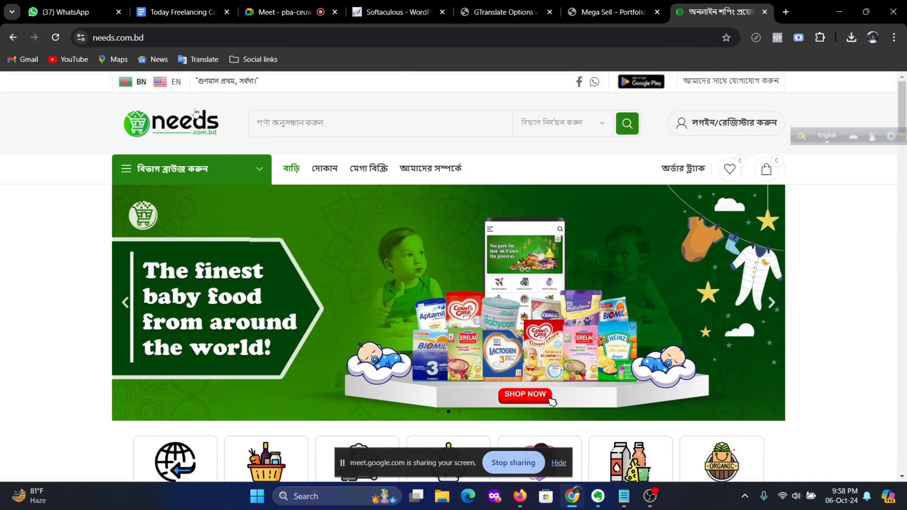
{"action": "left_click", "coordinate": [162, 81]}
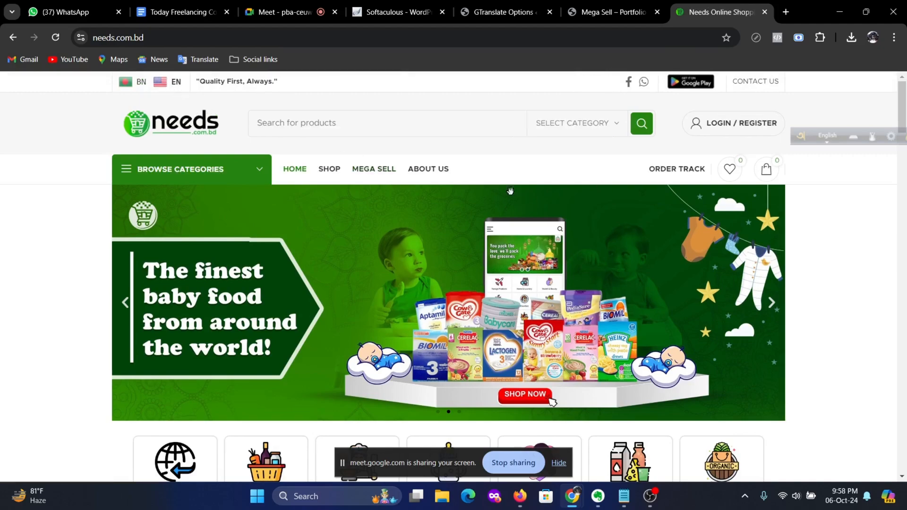
{"action": "left_click", "coordinate": [610, 19]}
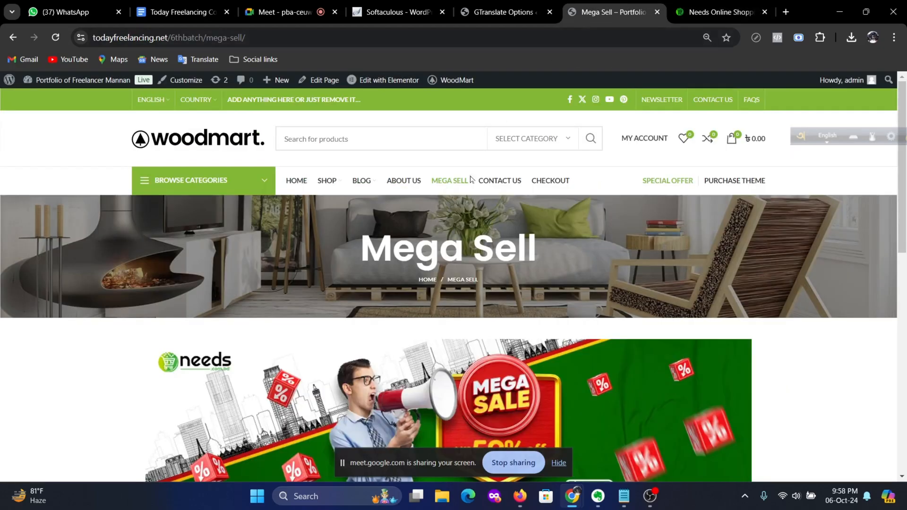
Step: Deselect Arabic, Chinese (Simplified), Dutch, French, German, Italian, Portuguese, Russian and Spanish in the GTranslate flag languages, keeping only English
{"action": "left_click", "coordinate": [512, 6]}
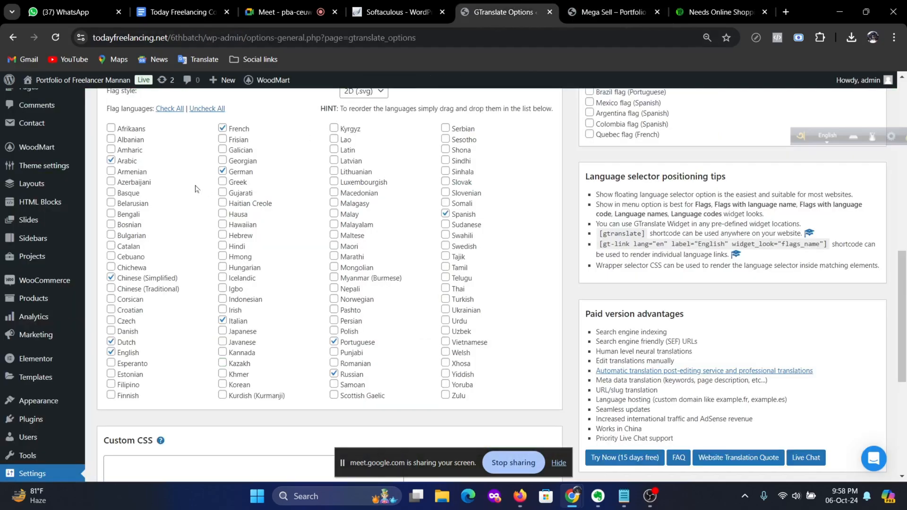
{"action": "left_click", "coordinate": [111, 161]}
{"action": "scroll", "coordinate": [113, 189], "scroll_direction": "down", "scroll_amount": 3}
{"action": "left_click", "coordinate": [111, 278]}
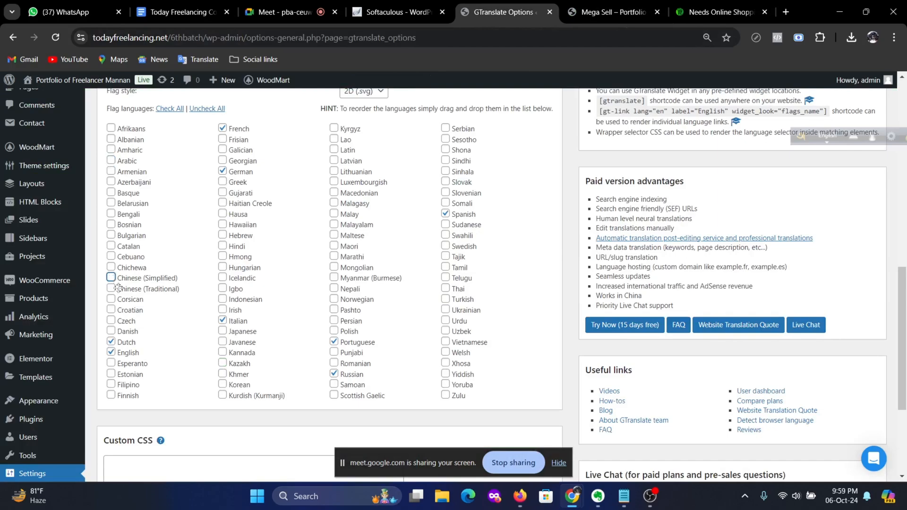
{"action": "left_click", "coordinate": [111, 342]}
{"action": "left_click", "coordinate": [222, 171]}
{"action": "left_click", "coordinate": [222, 320]}
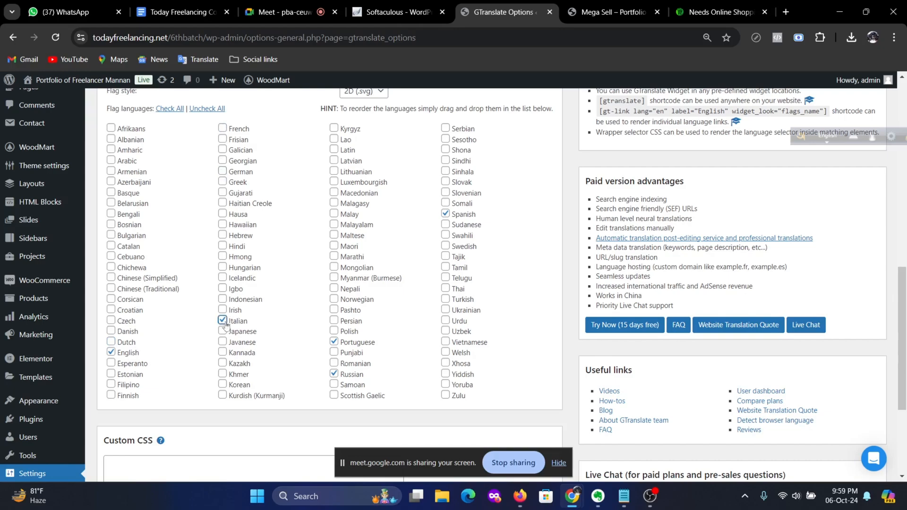
{"action": "left_click", "coordinate": [335, 344]}
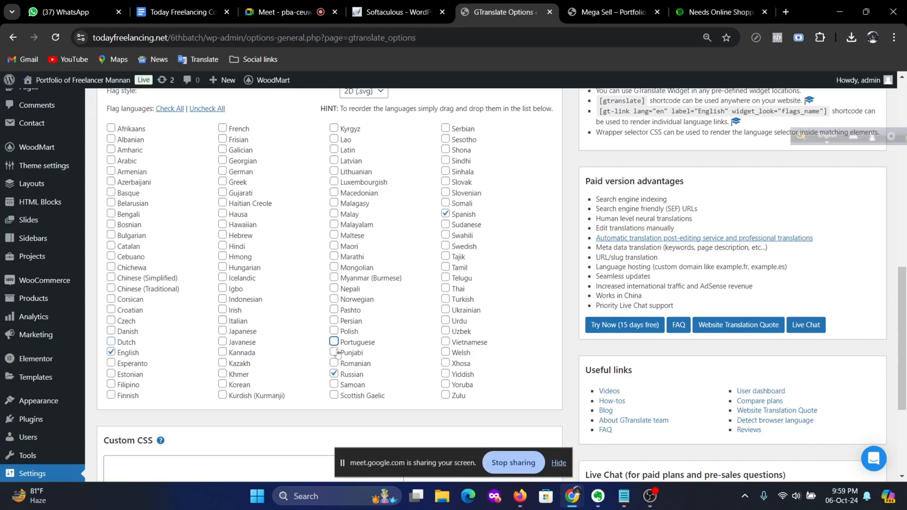
{"action": "left_click", "coordinate": [334, 374]}
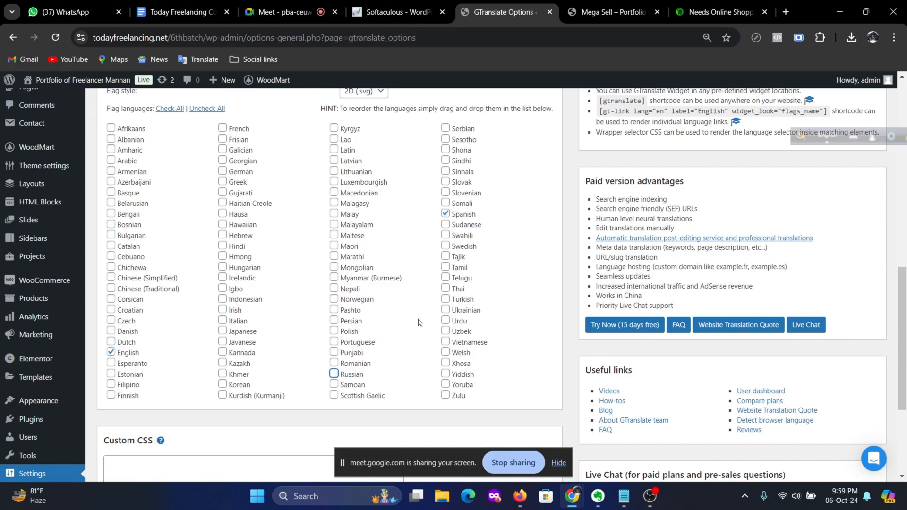
{"action": "left_click", "coordinate": [445, 215]}
{"action": "scroll", "coordinate": [378, 270], "scroll_direction": "down", "scroll_amount": 5}
{"action": "scroll", "coordinate": [374, 244], "scroll_direction": "up", "scroll_amount": 4}
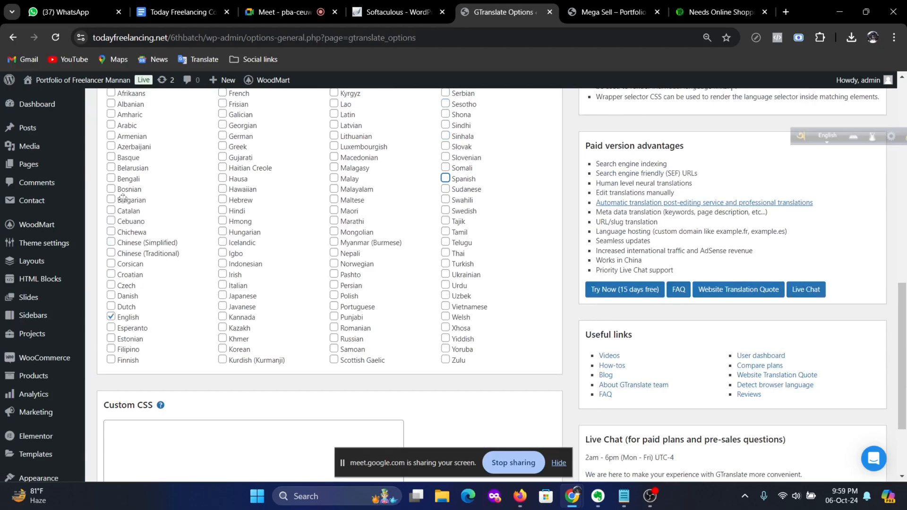
Step: Add Bengali to the flag languages and expand the widget preview to check the language choices
{"action": "left_click", "coordinate": [111, 178]}
{"action": "scroll", "coordinate": [468, 264], "scroll_direction": "down", "scroll_amount": 4}
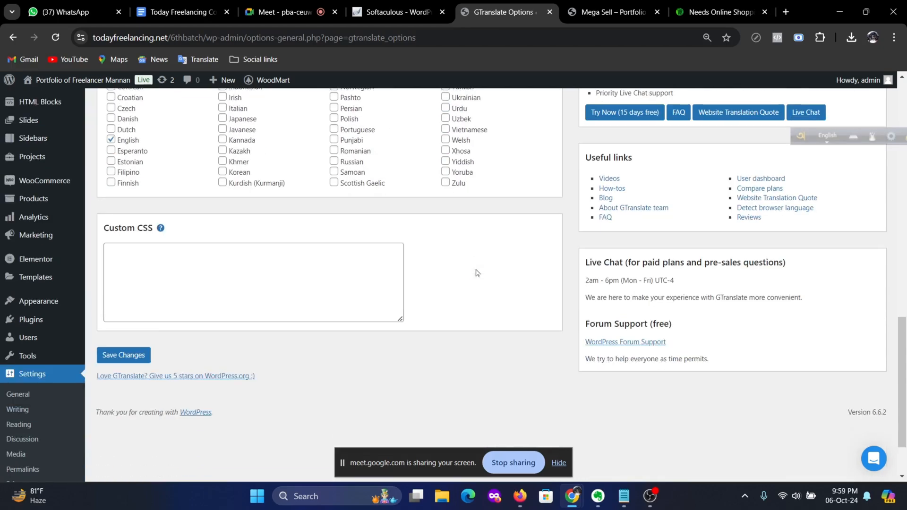
{"action": "scroll", "coordinate": [476, 273], "scroll_direction": "up", "scroll_amount": 1}
{"action": "scroll", "coordinate": [523, 290], "scroll_direction": "up", "scroll_amount": 15}
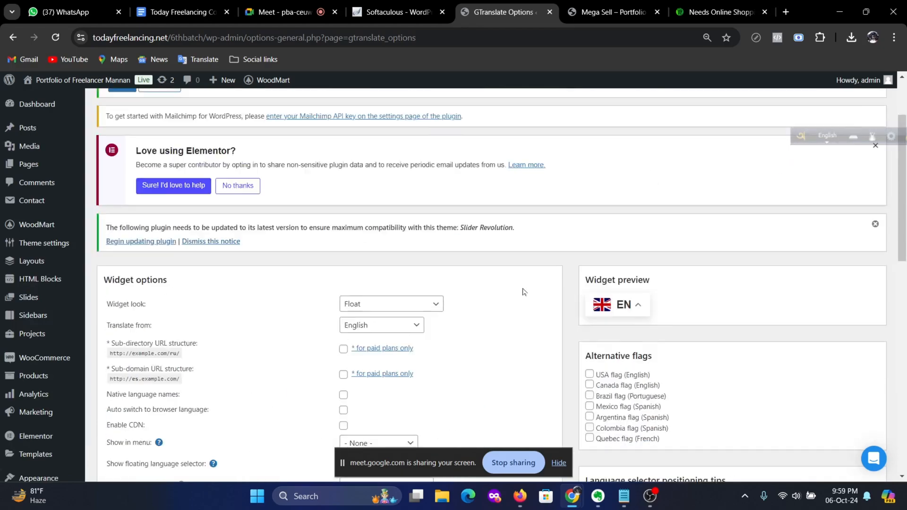
{"action": "scroll", "coordinate": [525, 291], "scroll_direction": "down", "scroll_amount": 3}
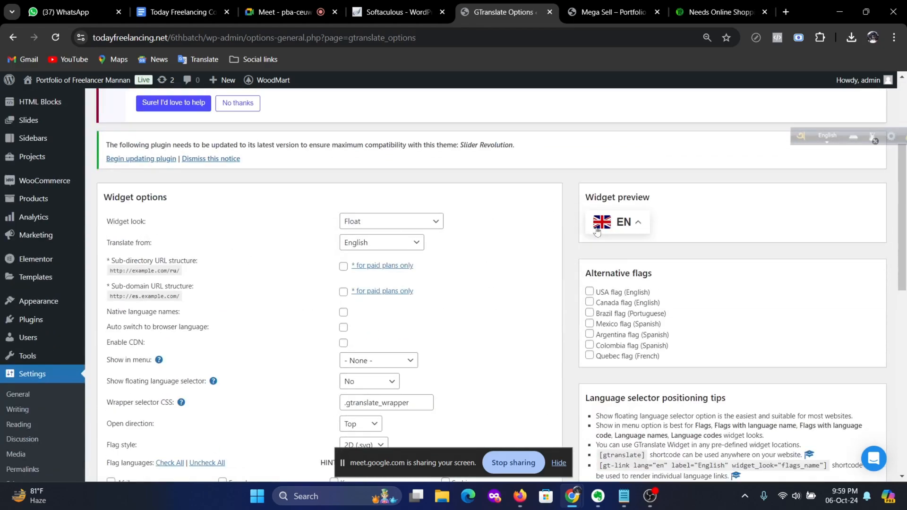
{"action": "left_click", "coordinate": [644, 223]}
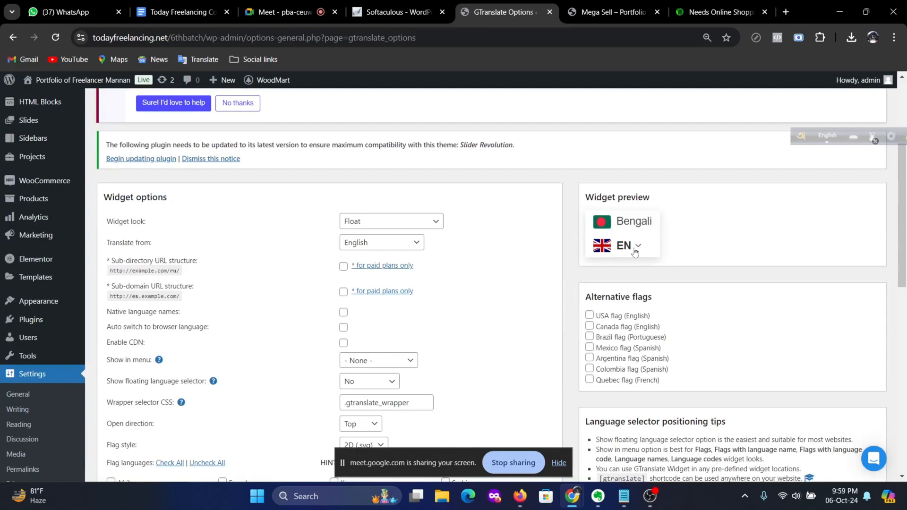
Step: Set the widget look to Flags with language code, matching the language switcher on needs.com.bd
{"action": "left_click", "coordinate": [433, 227]}
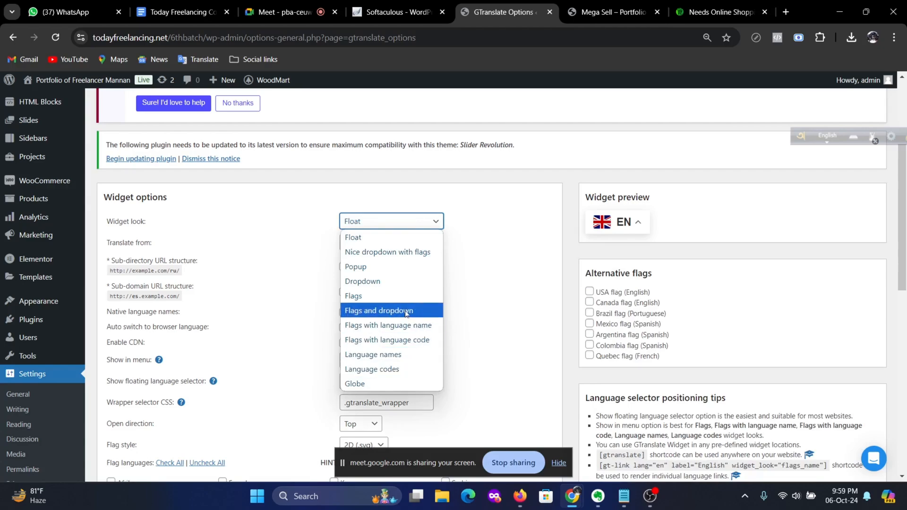
{"action": "left_click", "coordinate": [363, 297]}
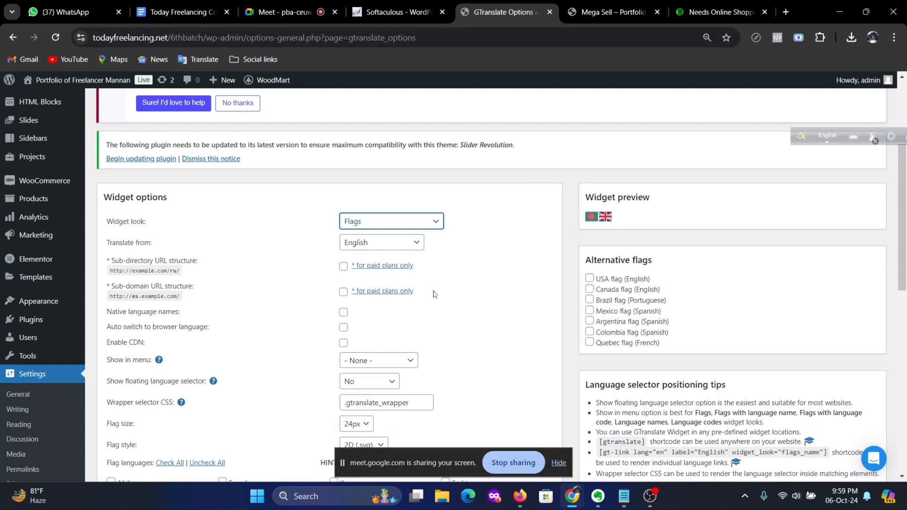
{"action": "left_click", "coordinate": [713, 12]}
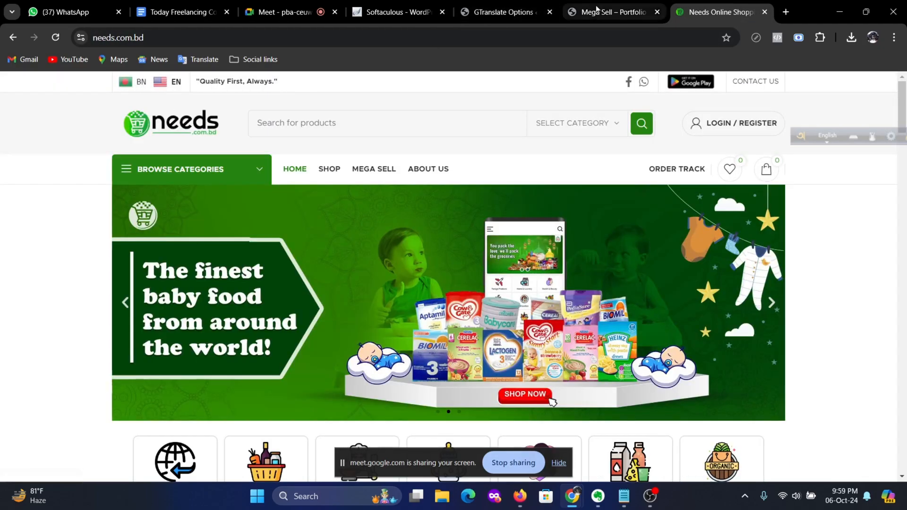
{"action": "left_click", "coordinate": [610, 12]}
{"action": "left_click", "coordinate": [507, 4]}
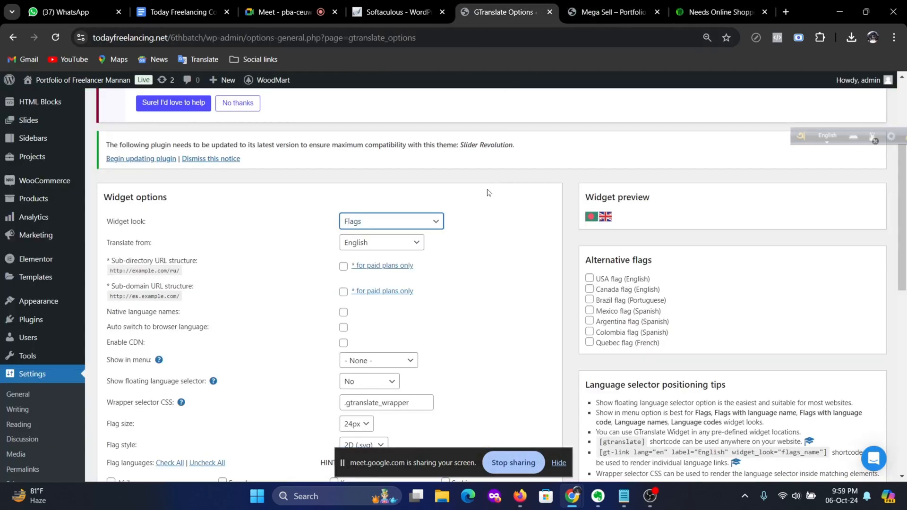
{"action": "left_click", "coordinate": [436, 222]}
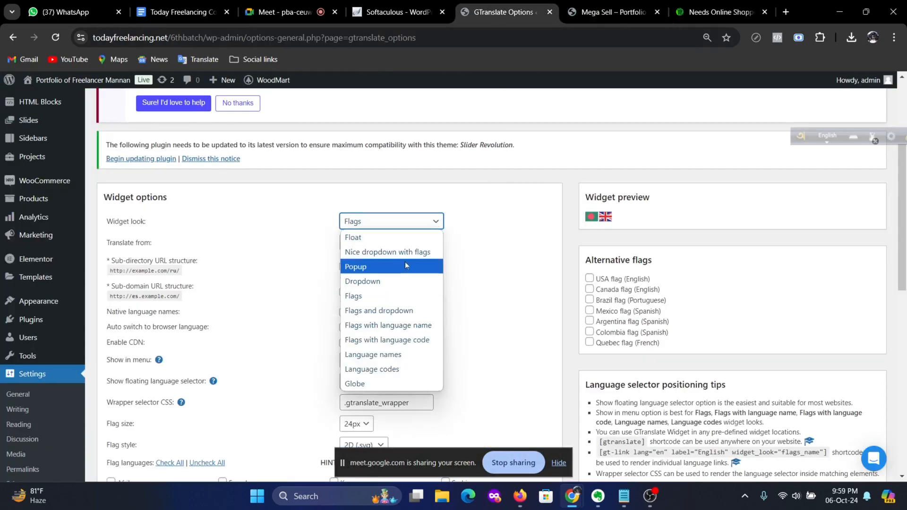
{"action": "left_click", "coordinate": [401, 341]}
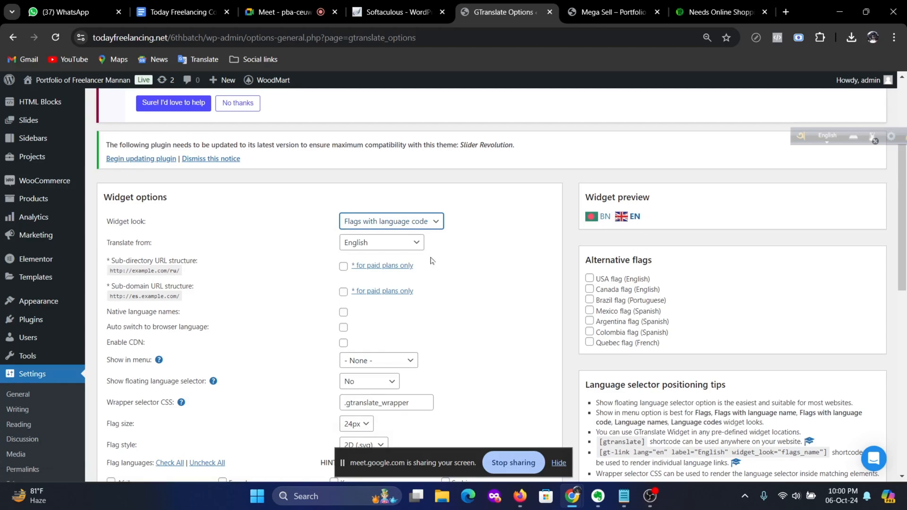
Step: Look over the remaining widget options and select the [gtranslate] shortcode in the language selector positioning tips
{"action": "scroll", "coordinate": [368, 282], "scroll_direction": "down", "scroll_amount": 3}
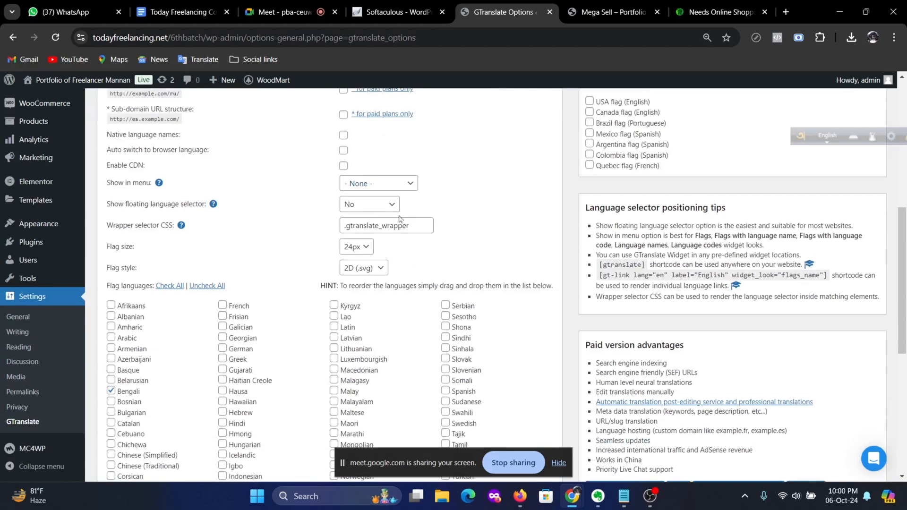
{"action": "scroll", "coordinate": [292, 215], "scroll_direction": "down", "scroll_amount": 3}
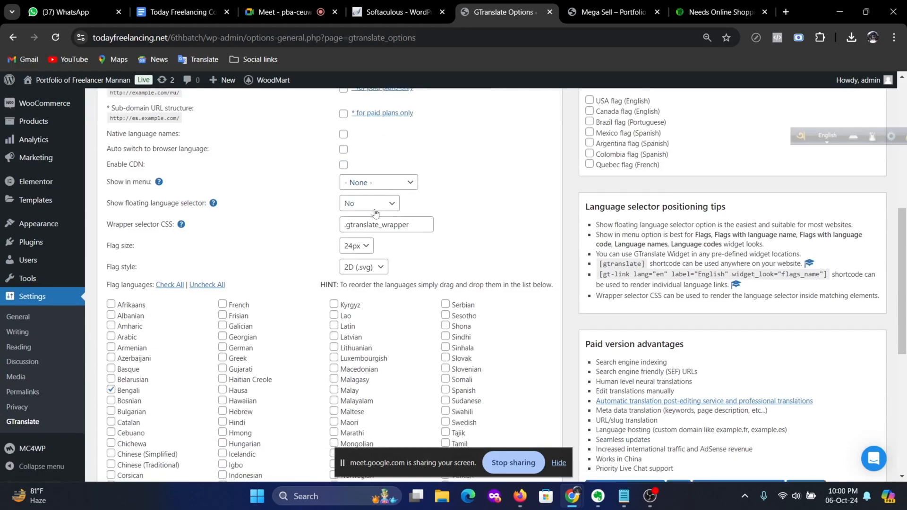
{"action": "scroll", "coordinate": [376, 208], "scroll_direction": "up", "scroll_amount": 3}
{"action": "scroll", "coordinate": [365, 220], "scroll_direction": "down", "scroll_amount": 1}
{"action": "scroll", "coordinate": [462, 241], "scroll_direction": "down", "scroll_amount": 5}
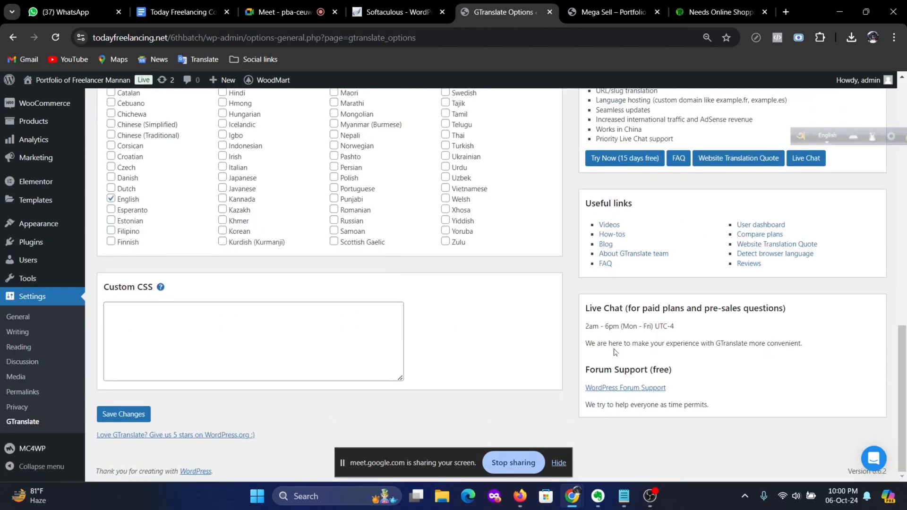
{"action": "scroll", "coordinate": [772, 353], "scroll_direction": "up", "scroll_amount": 5}
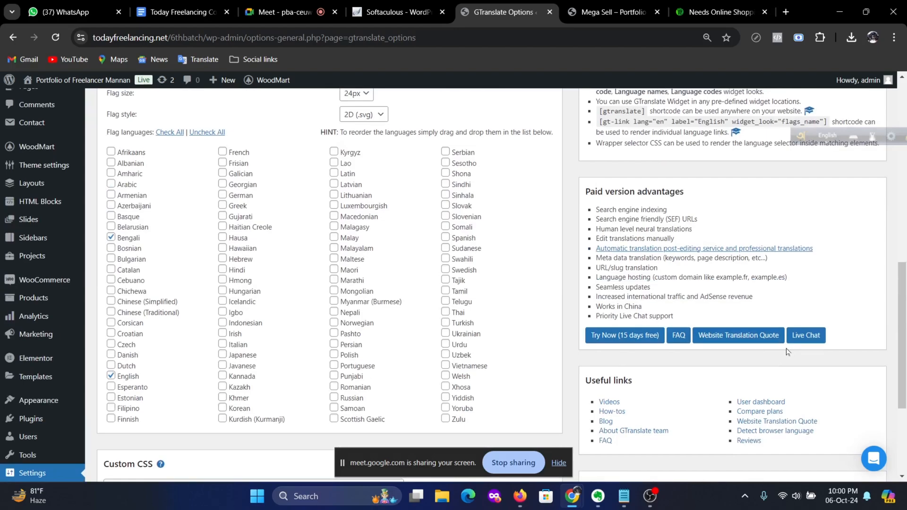
{"action": "scroll", "coordinate": [756, 310], "scroll_direction": "up", "scroll_amount": 1}
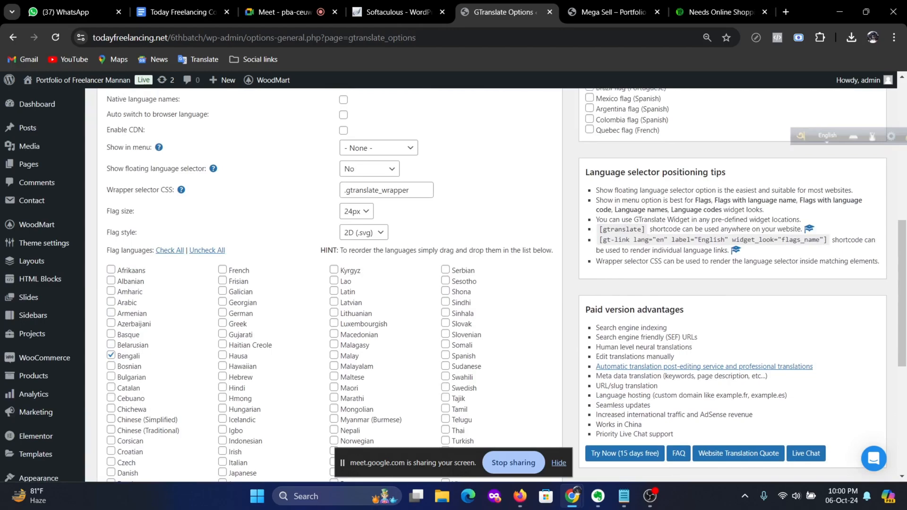
{"action": "left_click_drag", "start_coordinate": [642, 230], "coordinate": [601, 230]}
{"action": "left_click", "coordinate": [651, 230]}
{"action": "left_click", "coordinate": [600, 230]}
{"action": "left_click_drag", "start_coordinate": [645, 229], "coordinate": [599, 230]}
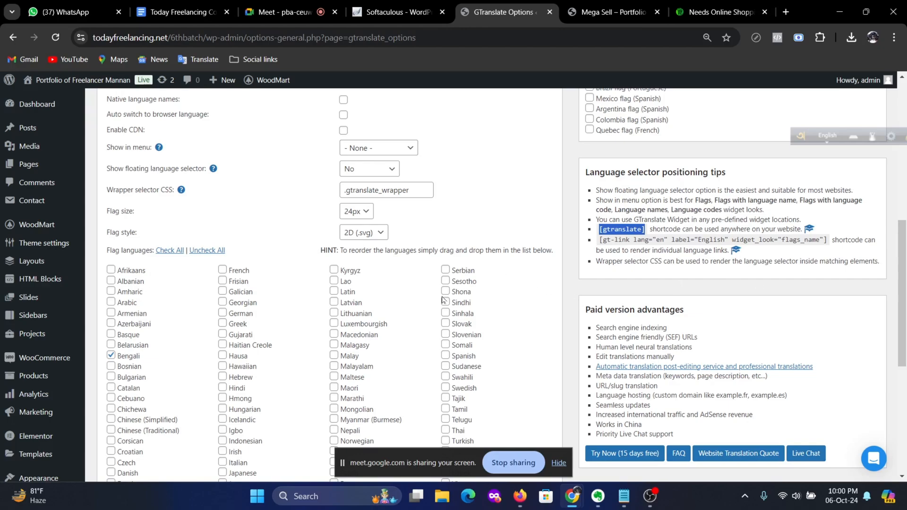
Step: Save the GTranslate settings and return to the widget options
{"action": "scroll", "coordinate": [380, 272], "scroll_direction": "down", "scroll_amount": 6}
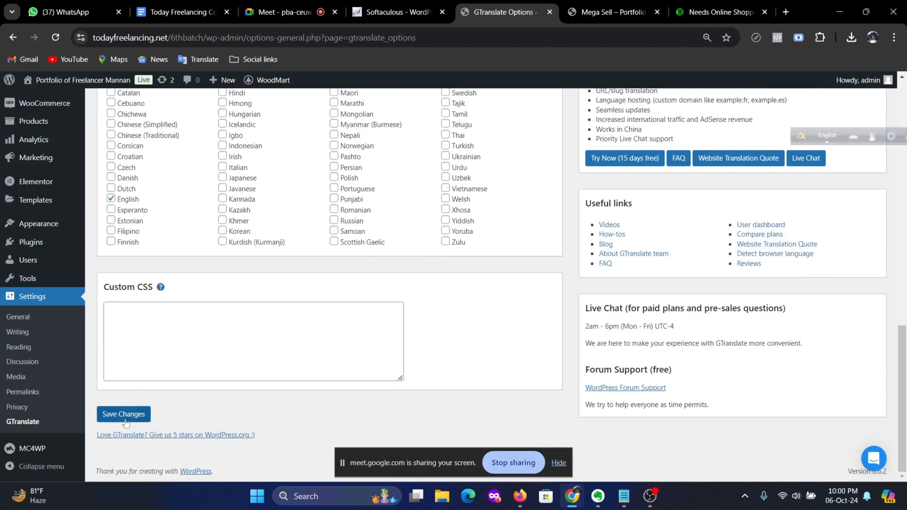
{"action": "left_click", "coordinate": [124, 419]}
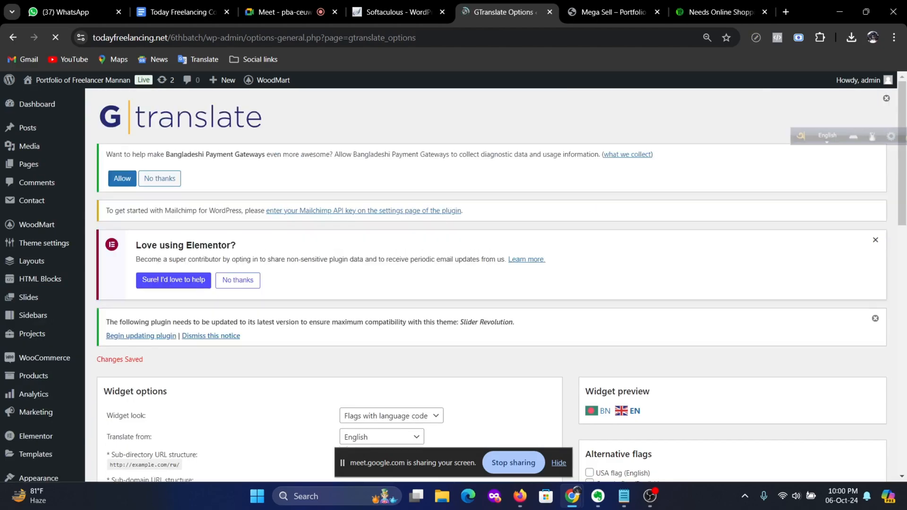
{"action": "scroll", "coordinate": [580, 230], "scroll_direction": "down", "scroll_amount": 6}
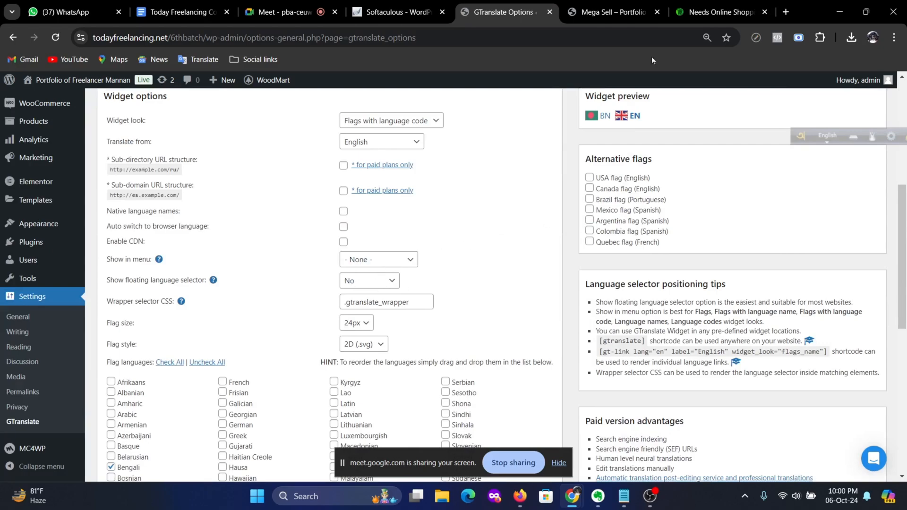
Step: Reload the store's Mega Sell page, go to its home page and examine the language menu in the top bar
{"action": "left_click", "coordinate": [609, 11]}
{"action": "left_click", "coordinate": [55, 38]}
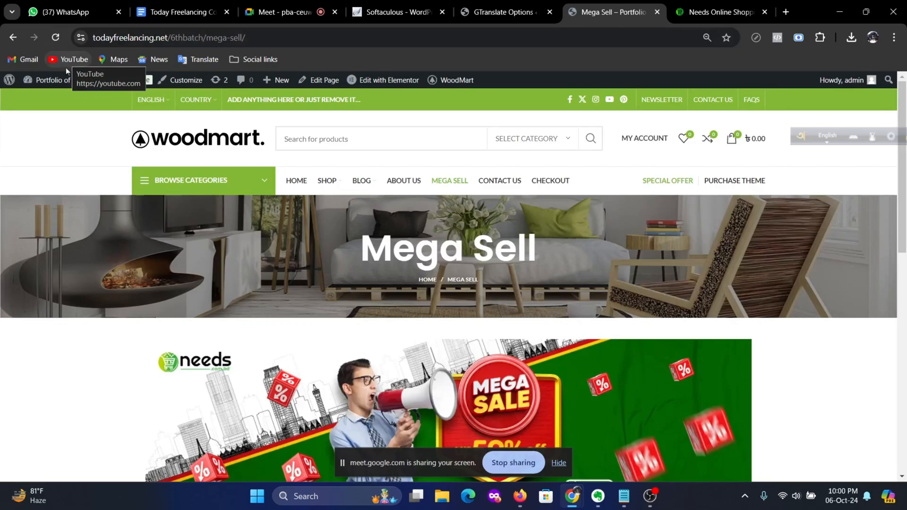
{"action": "scroll", "coordinate": [710, 266], "scroll_direction": "down", "scroll_amount": 1}
{"action": "scroll", "coordinate": [718, 263], "scroll_direction": "down", "scroll_amount": 10}
{"action": "scroll", "coordinate": [737, 275], "scroll_direction": "up", "scroll_amount": 15}
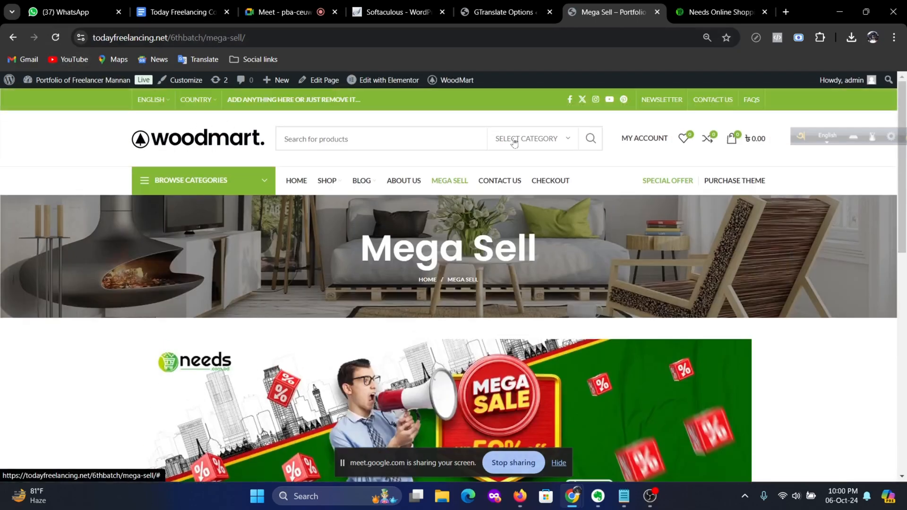
{"action": "left_click", "coordinate": [231, 138]}
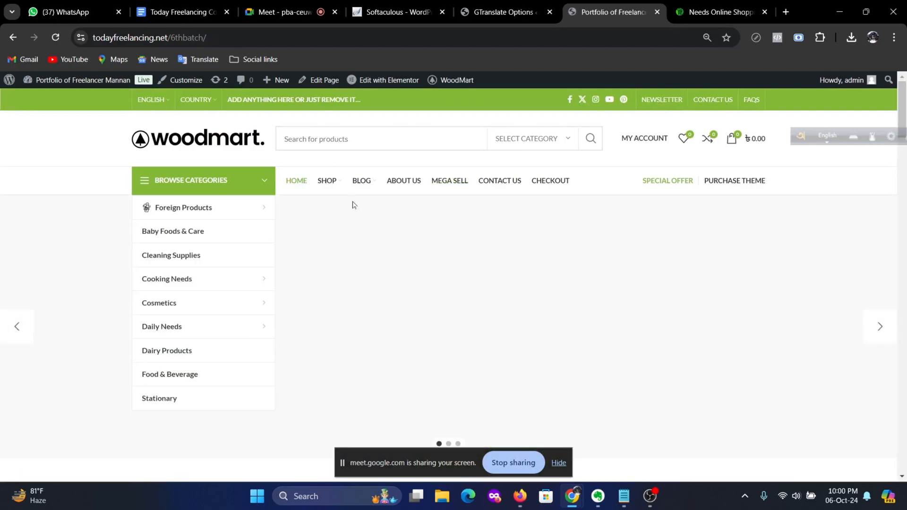
{"action": "mouse_move", "coordinate": [150, 101]}
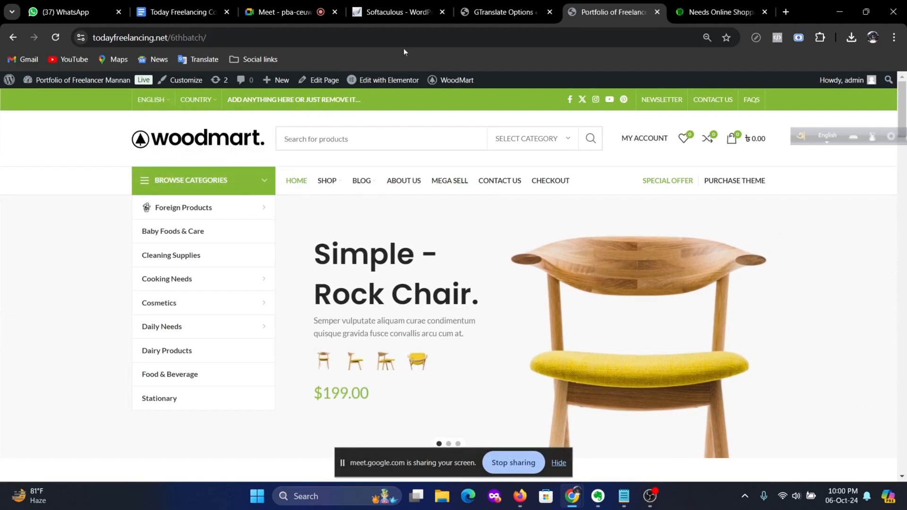
Step: Open the Header Base layout for editing in the WoodMart header builder
{"action": "left_click", "coordinate": [504, 5]}
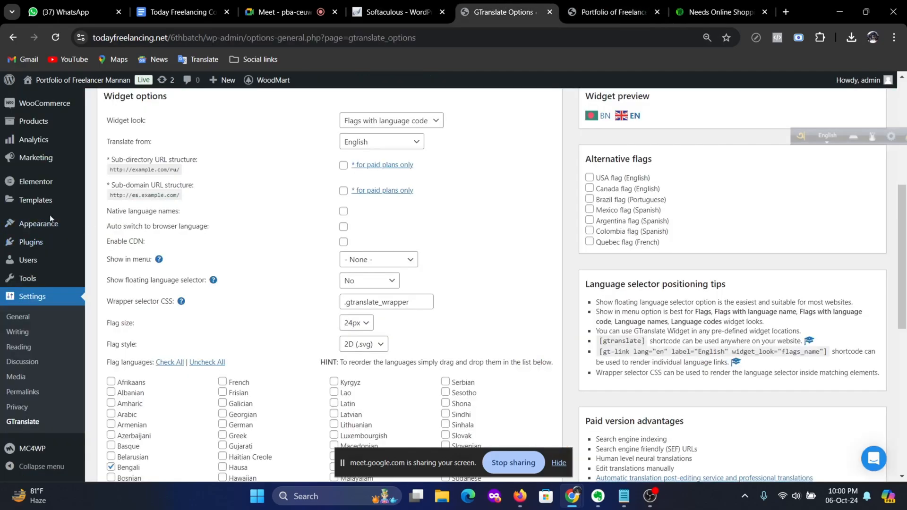
{"action": "scroll", "coordinate": [50, 214], "scroll_direction": "up", "scroll_amount": 5}
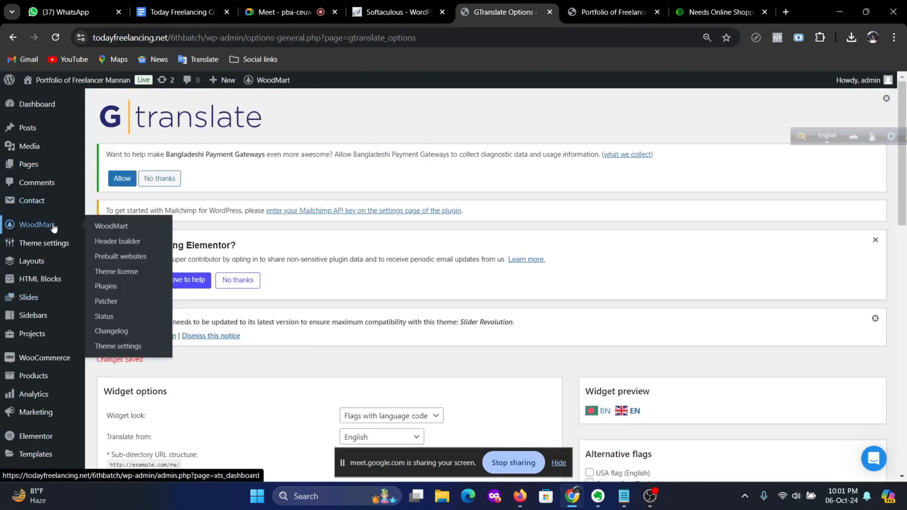
{"action": "left_click", "coordinate": [124, 240]}
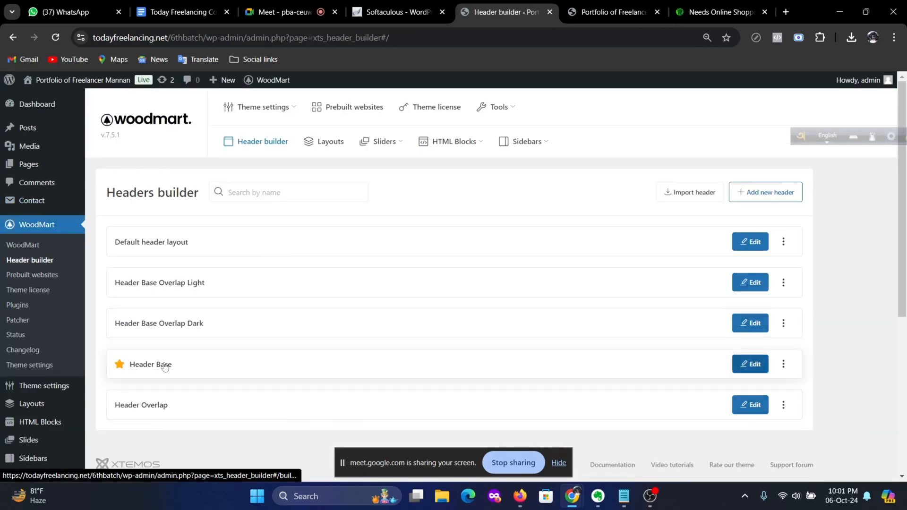
{"action": "left_click", "coordinate": [740, 369]}
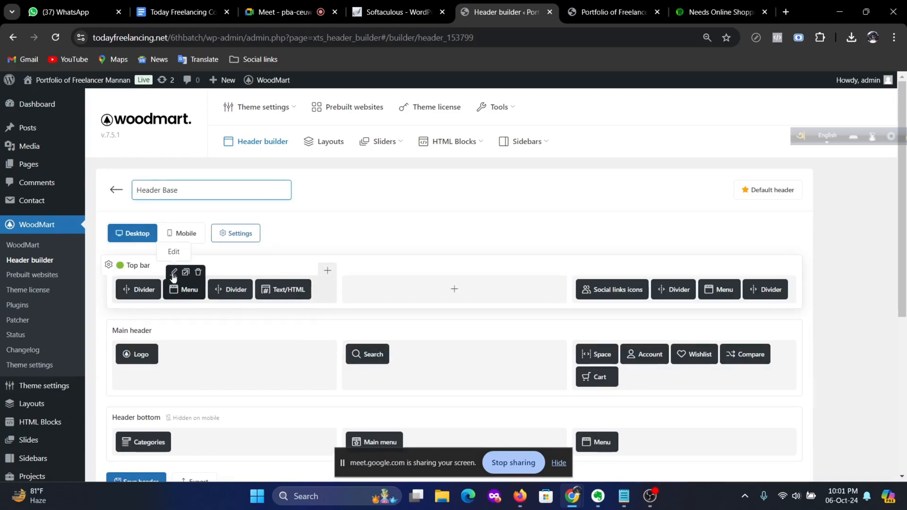
Step: Check which menu the Menu element between the top bar's two left dividers uses, and delete that element
{"action": "left_click", "coordinate": [173, 273]}
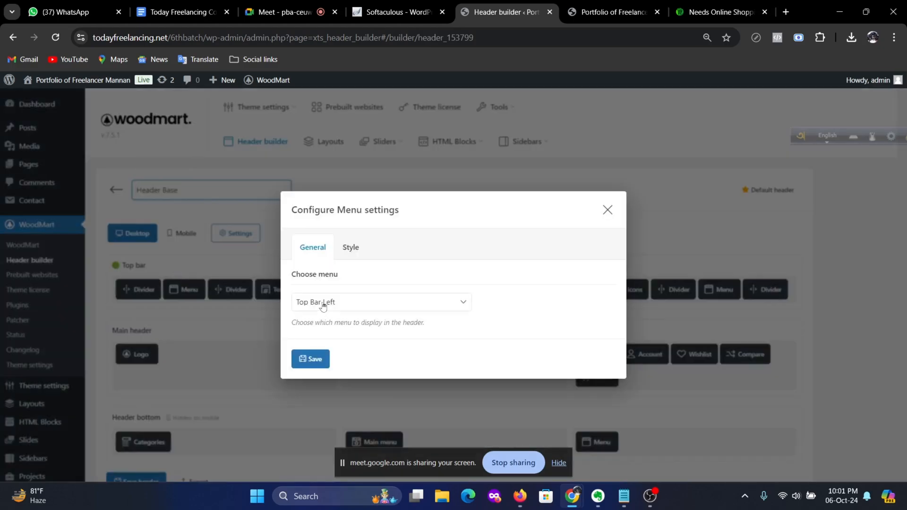
{"action": "left_click", "coordinate": [460, 308]}
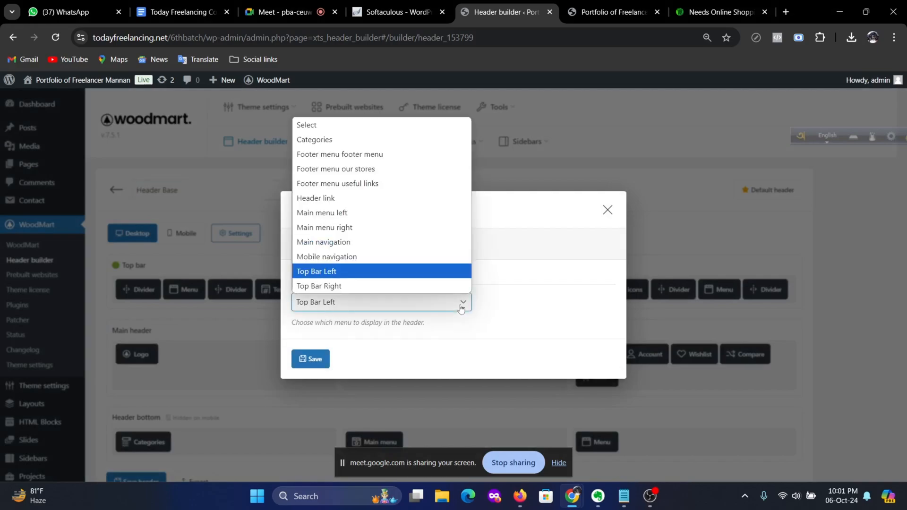
{"action": "left_click", "coordinate": [440, 308]}
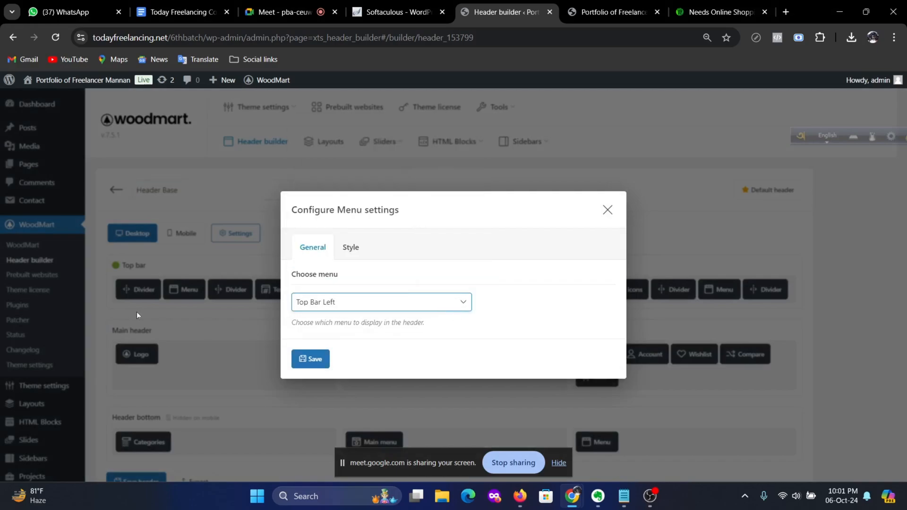
{"action": "left_click", "coordinate": [609, 214]}
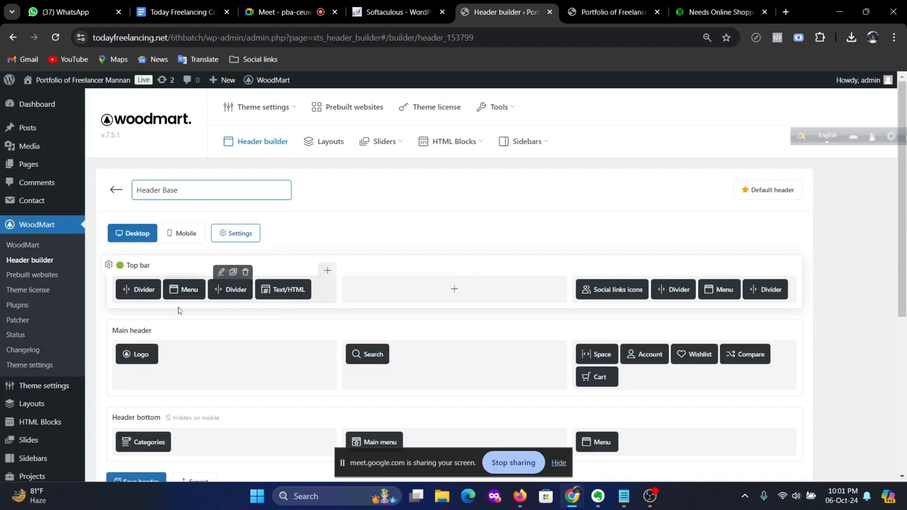
{"action": "left_click", "coordinate": [197, 272]}
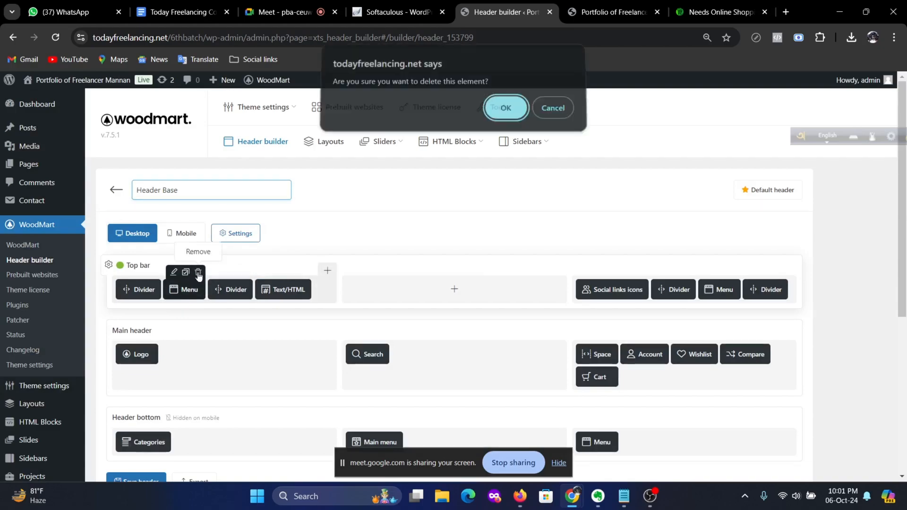
{"action": "left_click", "coordinate": [507, 116]}
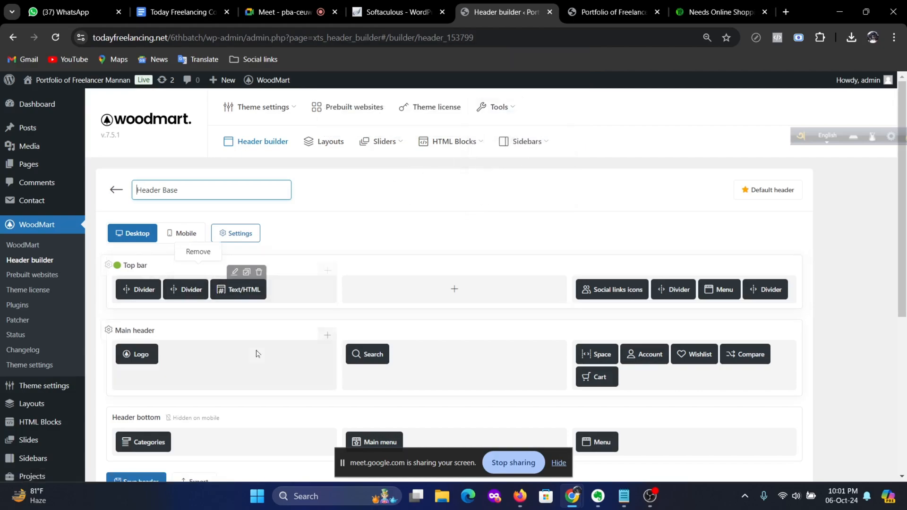
Step: Add an HTML Block element to the left section of the top bar, leaving its default block selection
{"action": "mouse_move", "coordinate": [180, 293]}
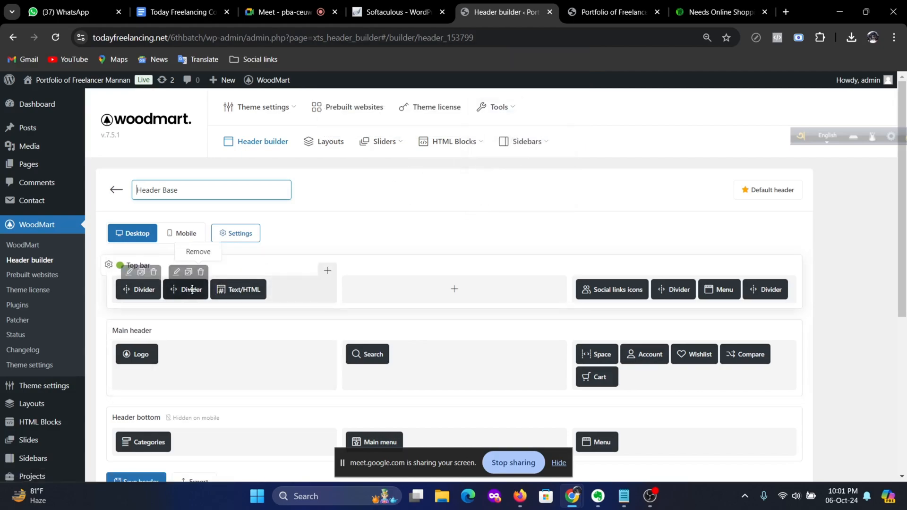
{"action": "mouse_move", "coordinate": [245, 291]}
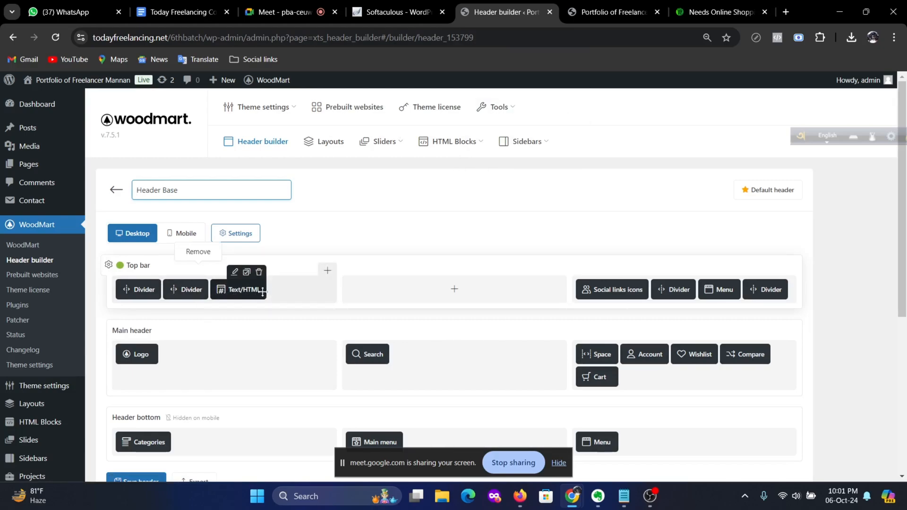
{"action": "left_click", "coordinate": [326, 271]}
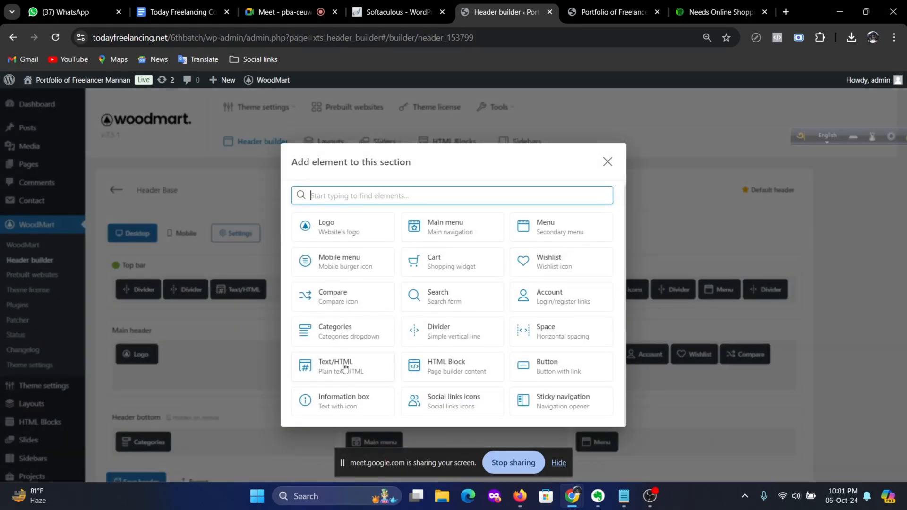
{"action": "left_click", "coordinate": [450, 363]}
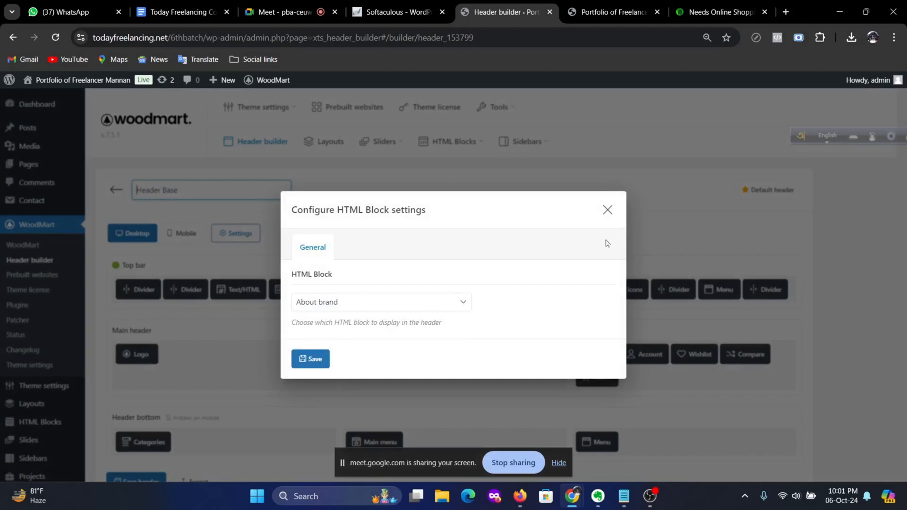
{"action": "left_click", "coordinate": [607, 209]}
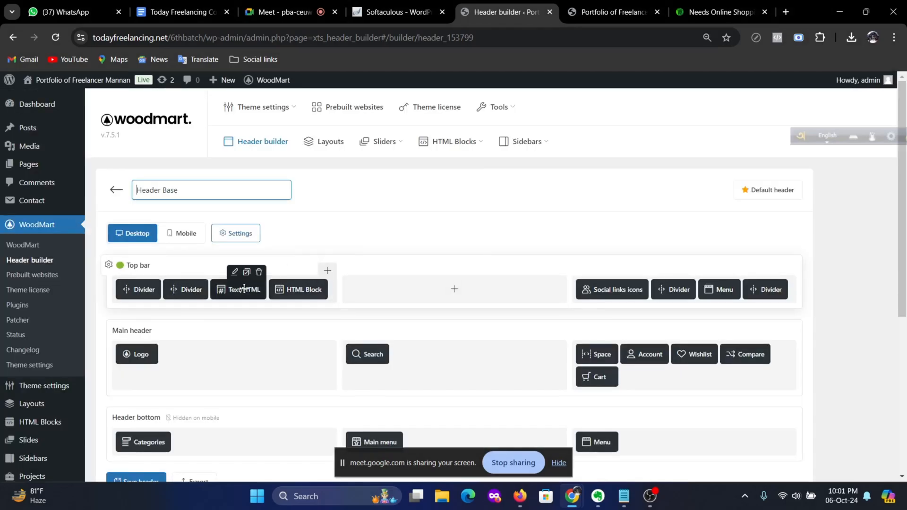
Step: Delete the existing Text/HTML element from the left section of the top bar
{"action": "left_click", "coordinate": [259, 272]}
{"action": "left_click", "coordinate": [509, 121]}
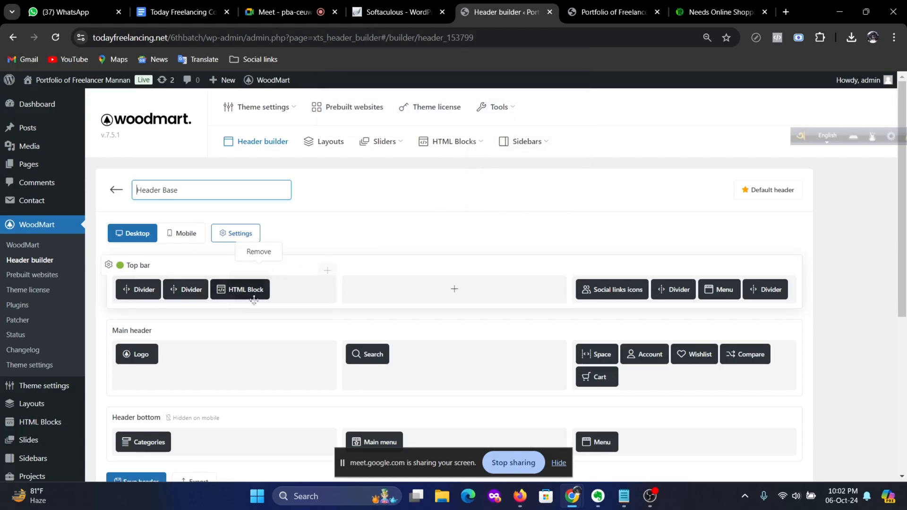
Step: Duplicate the HTML Block in the top bar, place one copy between the two left dividers and check its settings
{"action": "left_click", "coordinate": [250, 271]}
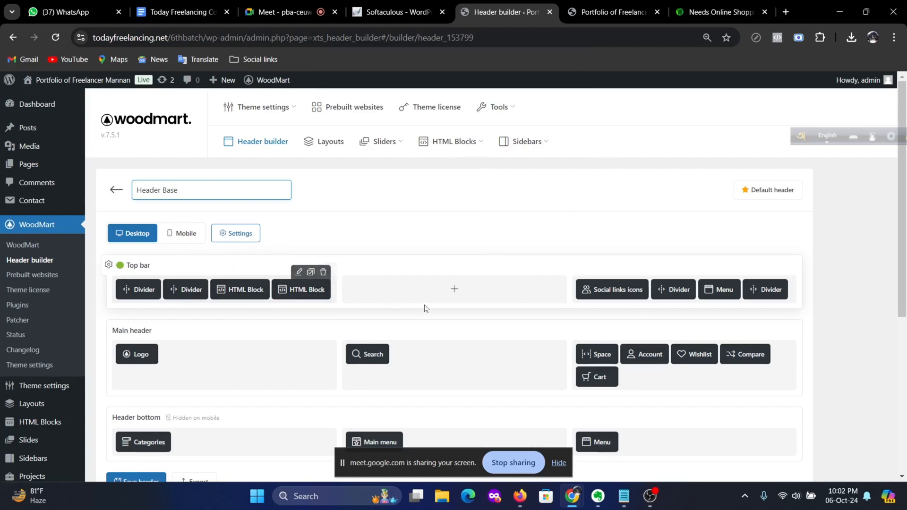
{"action": "mouse_move", "coordinate": [301, 290]}
{"action": "left_mouse_down"}
{"action": "mouse_move", "coordinate": [172, 292]}
{"action": "mouse_move", "coordinate": [188, 291]}
{"action": "left_mouse_up"}
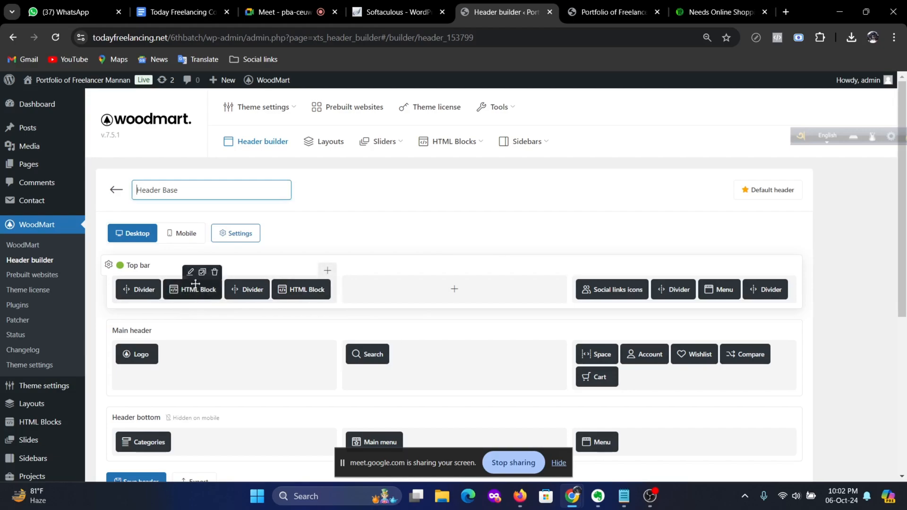
{"action": "left_click", "coordinate": [191, 272]}
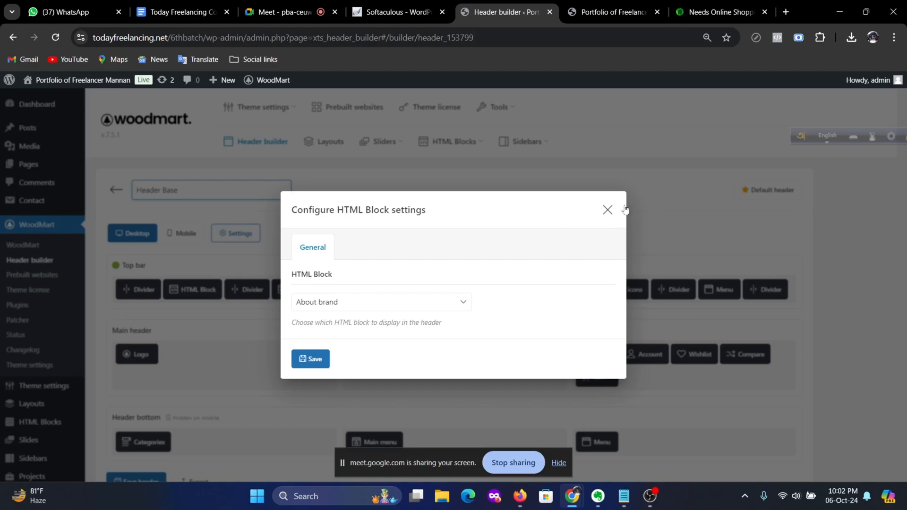
{"action": "left_click", "coordinate": [608, 209]}
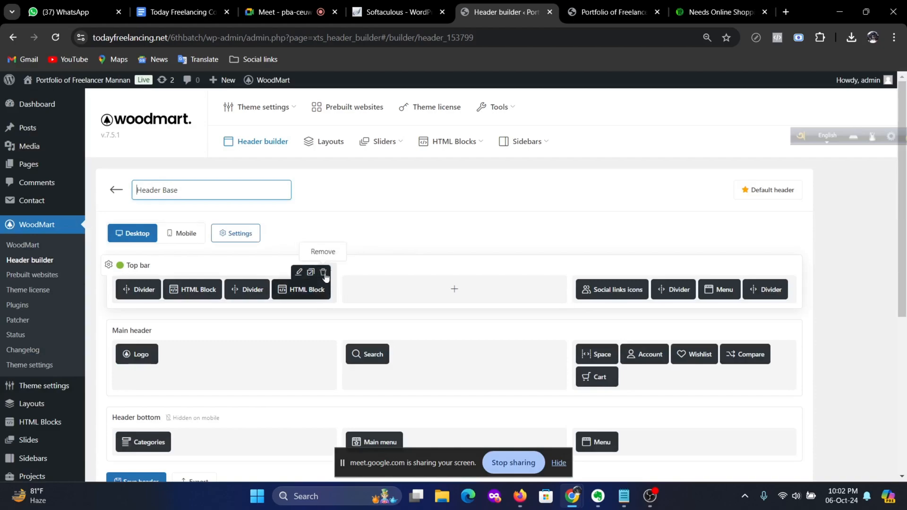
Step: Delete both HTML Block elements from the left section of the top bar
{"action": "left_click", "coordinate": [324, 272]}
{"action": "left_click", "coordinate": [506, 112]}
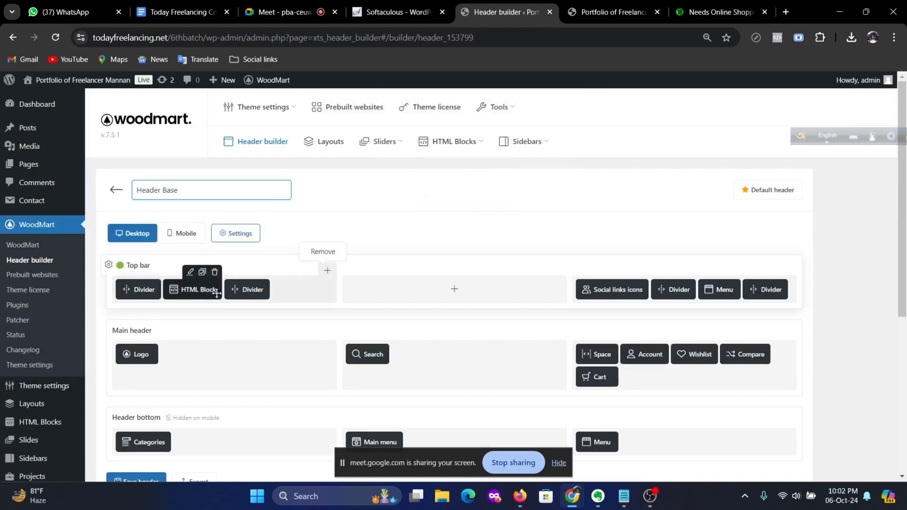
{"action": "left_click", "coordinate": [215, 272]}
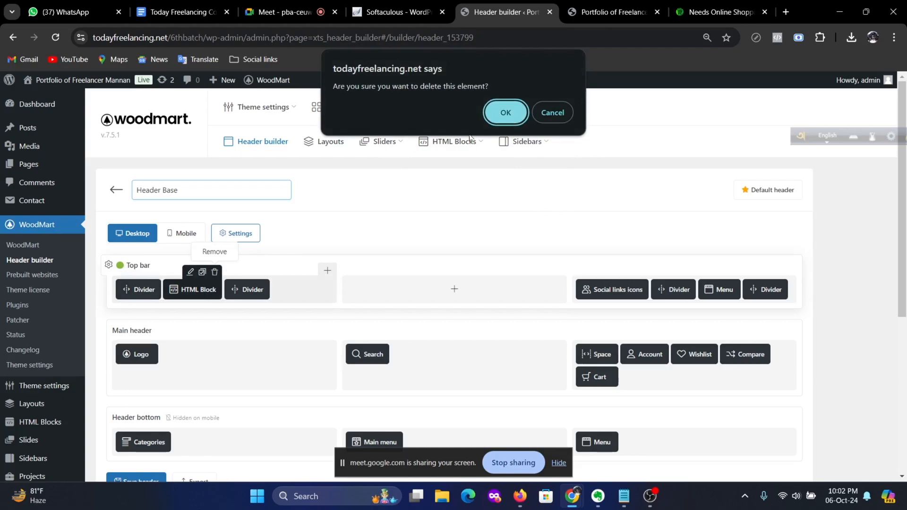
{"action": "left_click", "coordinate": [504, 113]}
Step: Add a Text/HTML element containing the shortcode [gtranslate] to the top bar's left section and save its settings
{"action": "left_click", "coordinate": [327, 271]}
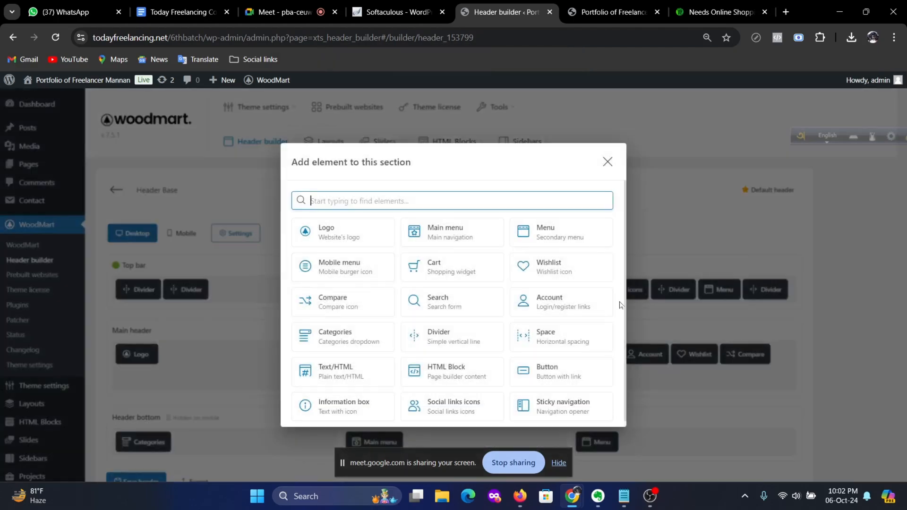
{"action": "left_click", "coordinate": [333, 370]}
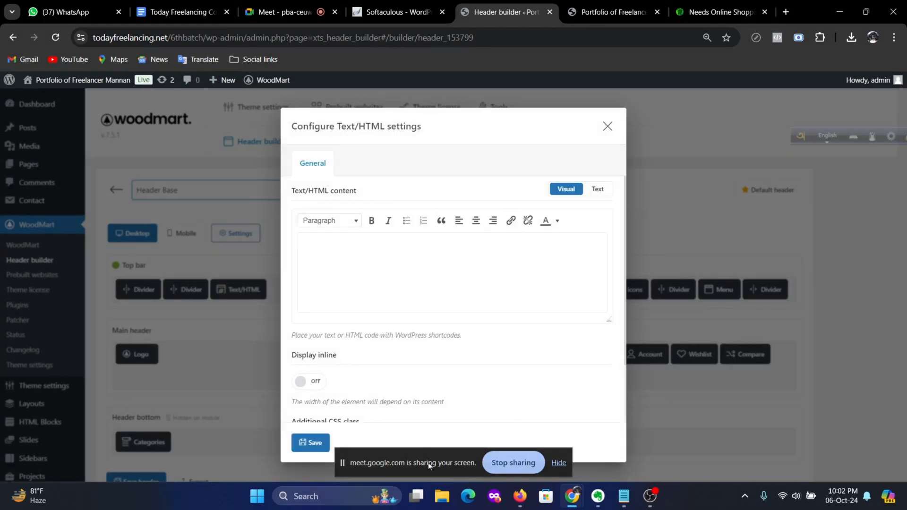
{"action": "left_click_drag", "start_coordinate": [428, 463], "coordinate": [750, 463]}
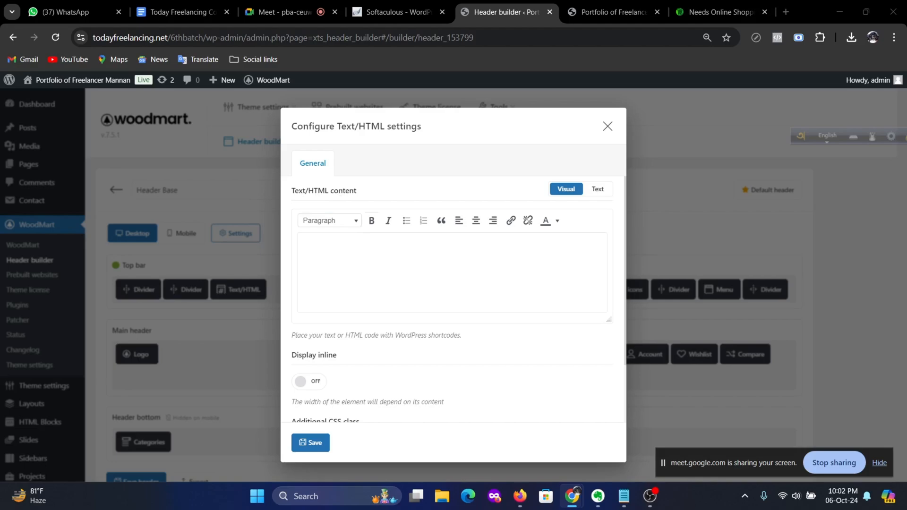
{"action": "left_click", "coordinate": [304, 248]}
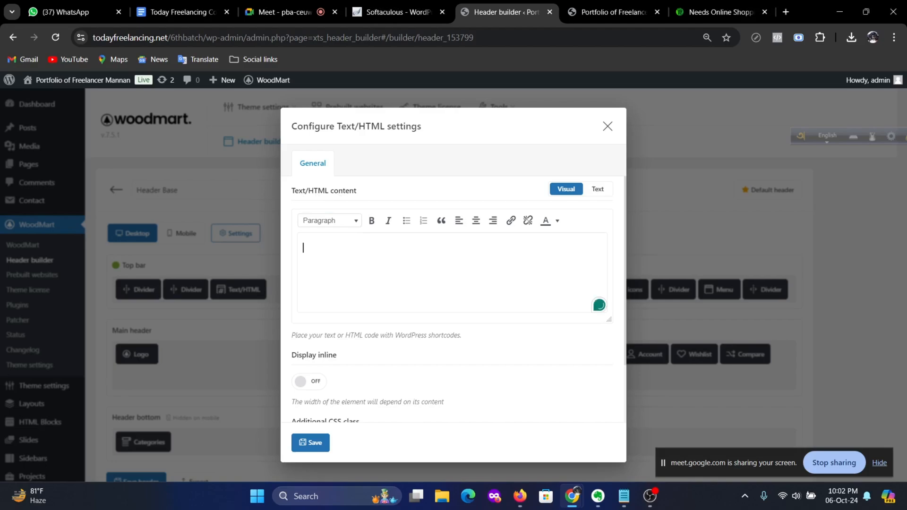
{"action": "type", "text": "[gtranslate]"}
{"action": "scroll", "coordinate": [419, 321], "scroll_direction": "down", "scroll_amount": 2}
{"action": "scroll", "coordinate": [422, 354], "scroll_direction": "up", "scroll_amount": 3}
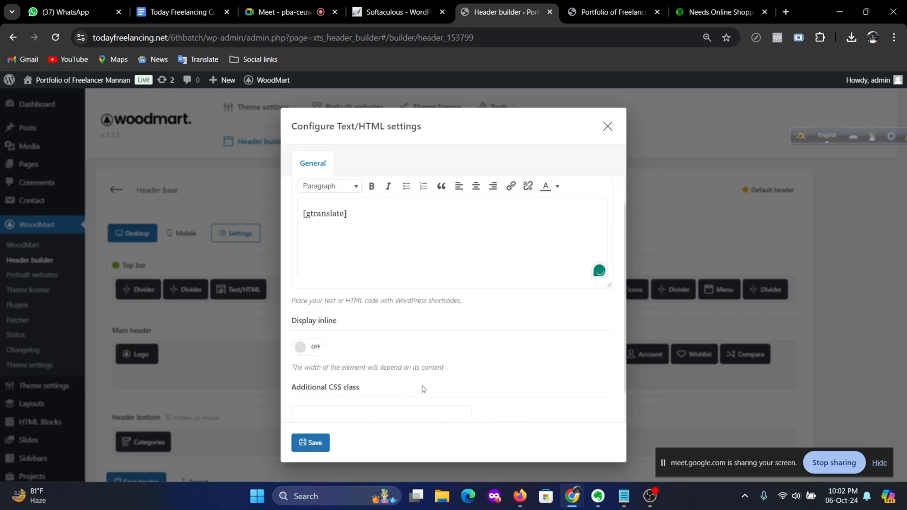
{"action": "left_click", "coordinate": [316, 444]}
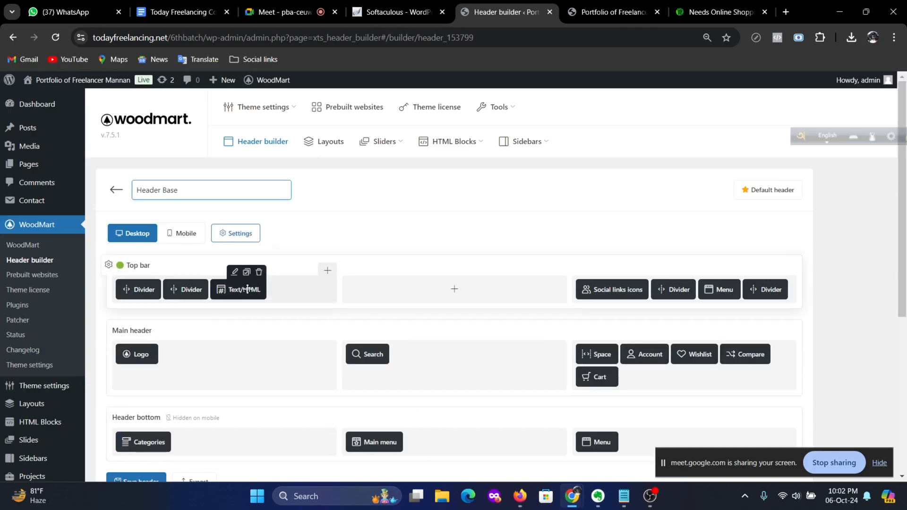
Step: Move the new Text/HTML element between the top bar's two left dividers and save the header
{"action": "left_click_drag", "start_coordinate": [243, 289], "coordinate": [190, 297]}
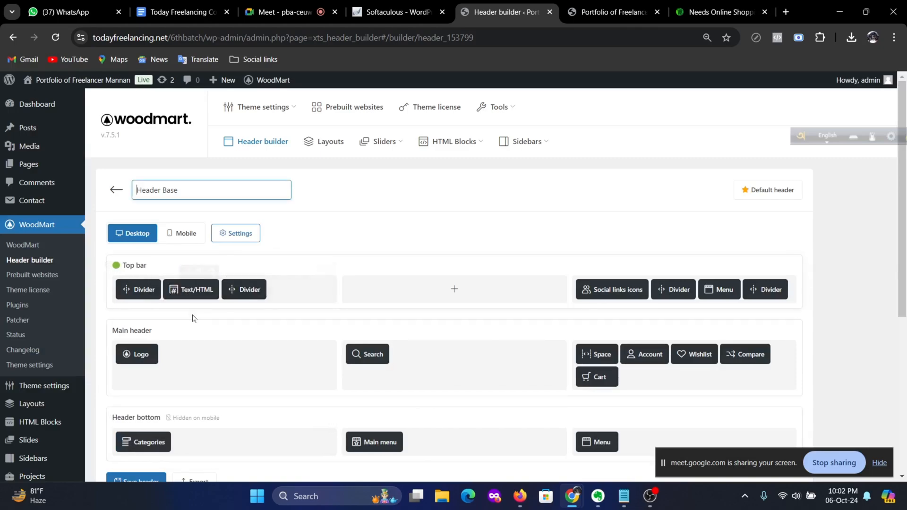
{"action": "scroll", "coordinate": [671, 381], "scroll_direction": "down", "scroll_amount": 2}
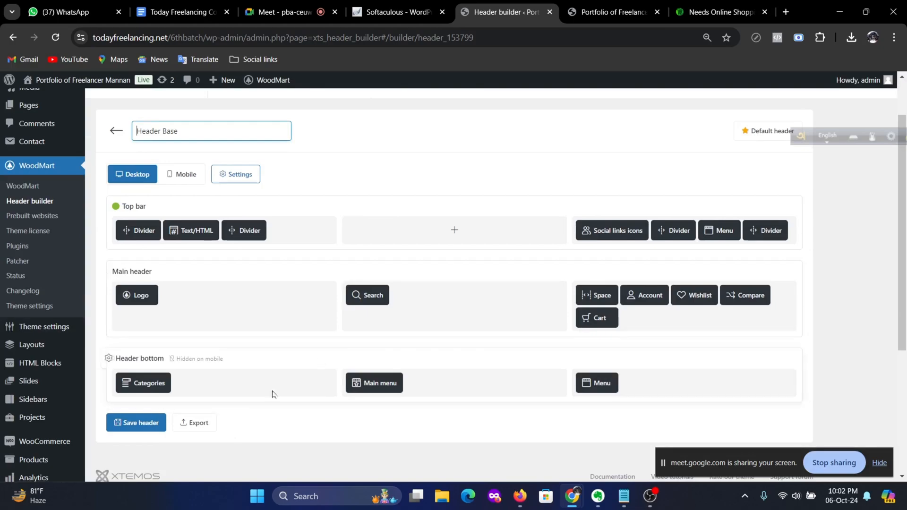
{"action": "left_click", "coordinate": [134, 427]}
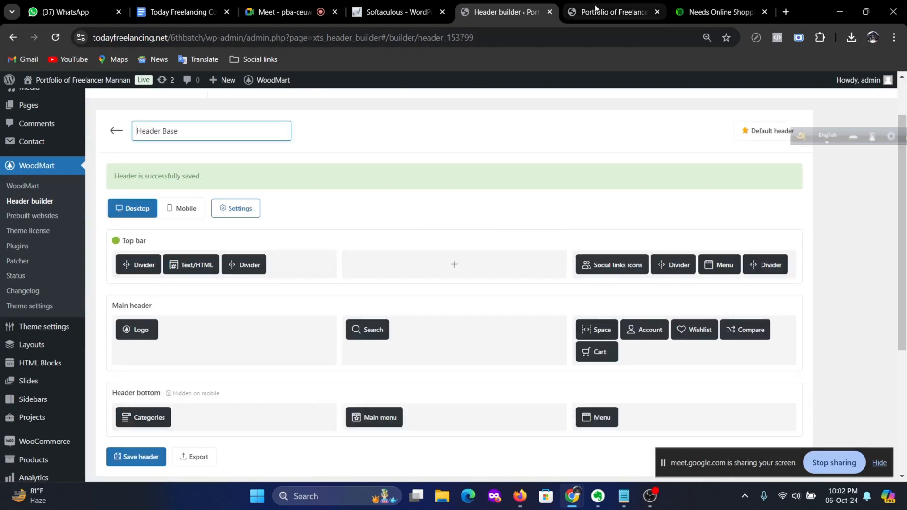
Step: Go to the store's home page and test the top bar language switcher by changing the site to BN
{"action": "left_click", "coordinate": [581, 16]}
{"action": "mouse_move", "coordinate": [156, 301]}
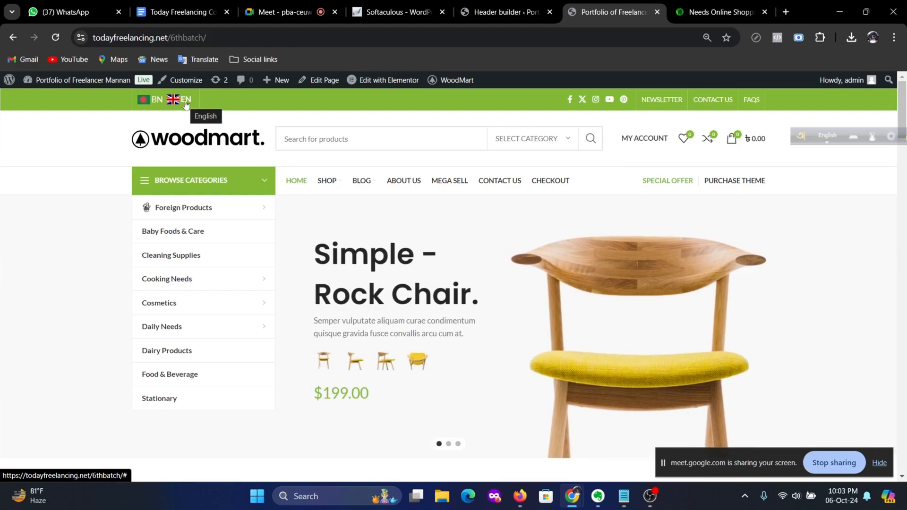
{"action": "left_click", "coordinate": [151, 102]}
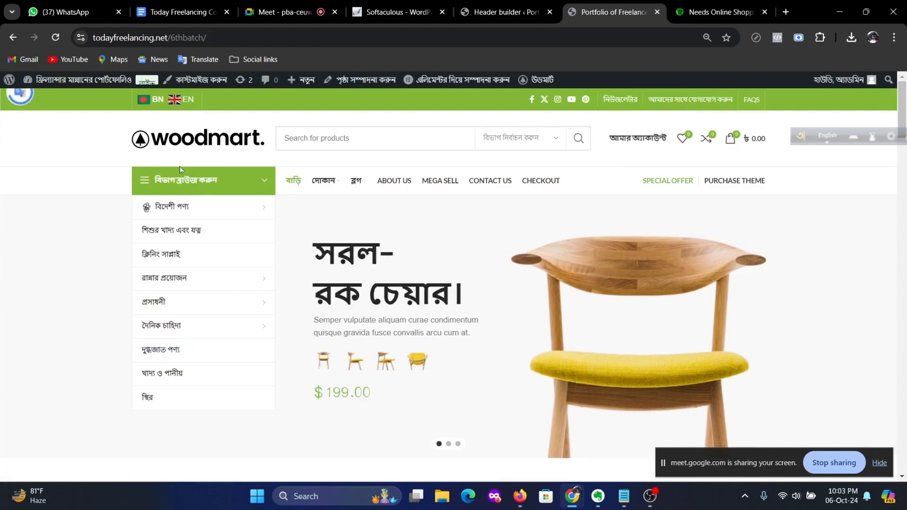
Step: Look over the Bengali translation down to the footer, restore English and view the needs.com.bd home page for comparison
{"action": "scroll", "coordinate": [577, 277], "scroll_direction": "down", "scroll_amount": 15}
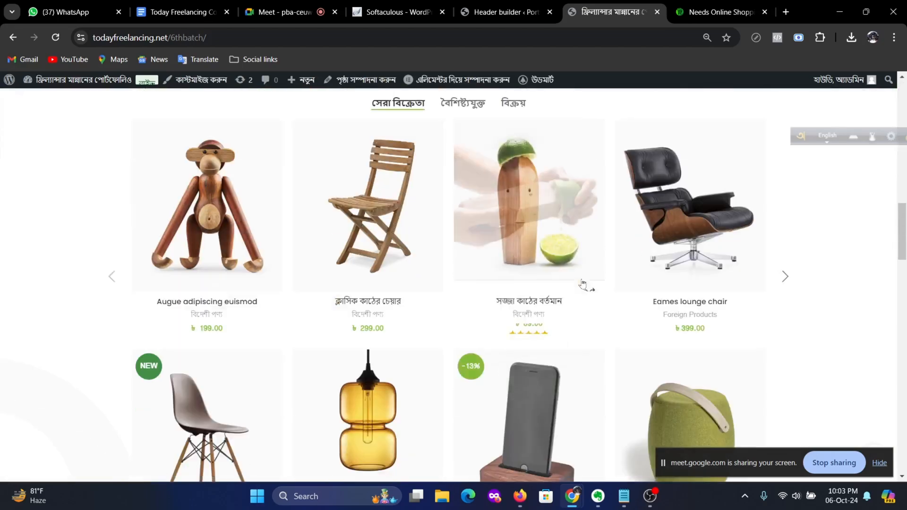
{"action": "scroll", "coordinate": [589, 282], "scroll_direction": "down", "scroll_amount": 20}
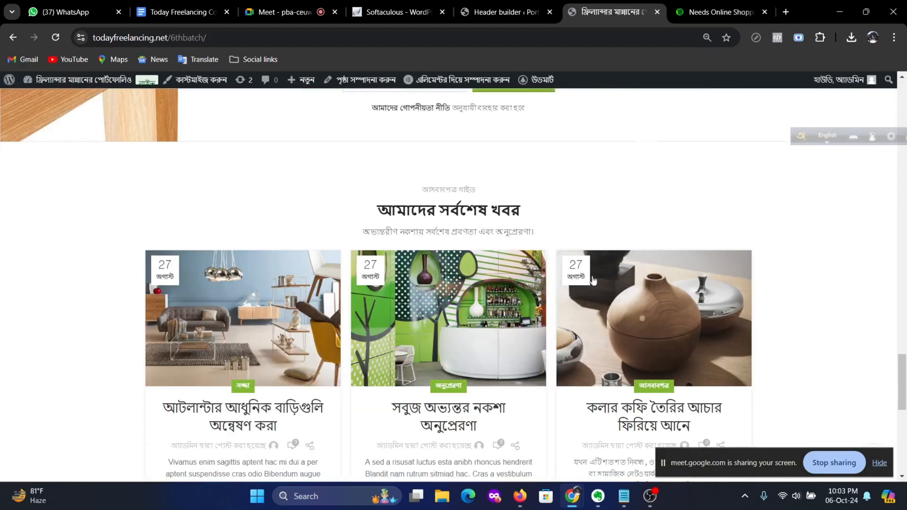
{"action": "scroll", "coordinate": [594, 279], "scroll_direction": "down", "scroll_amount": 3}
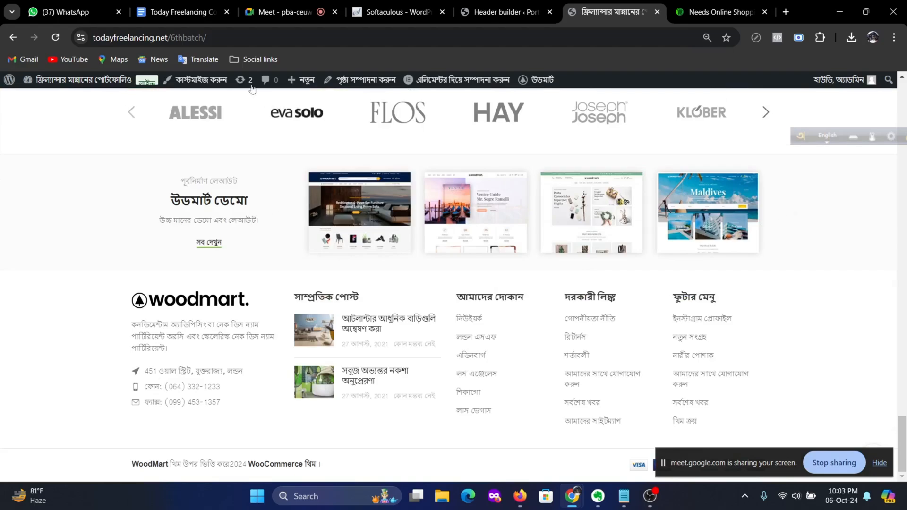
{"action": "scroll", "coordinate": [316, 226], "scroll_direction": "up", "scroll_amount": 20}
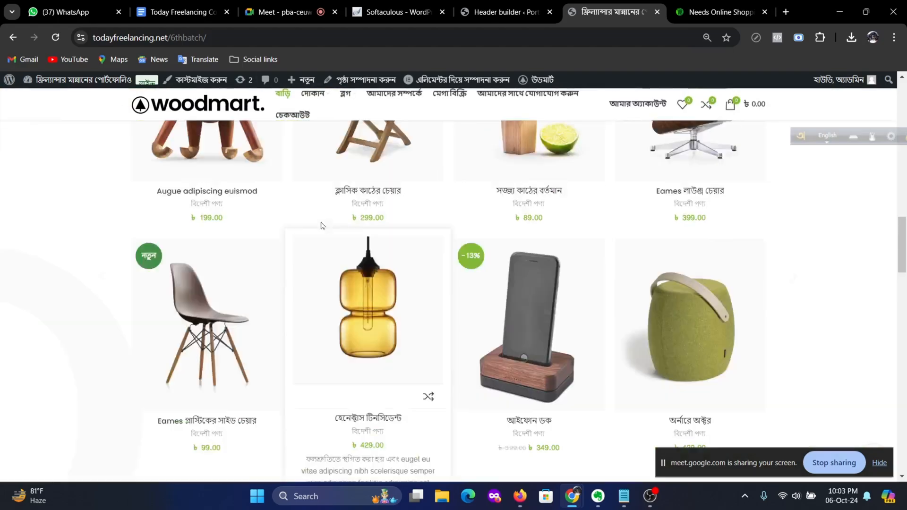
{"action": "scroll", "coordinate": [321, 226], "scroll_direction": "up", "scroll_amount": 10}
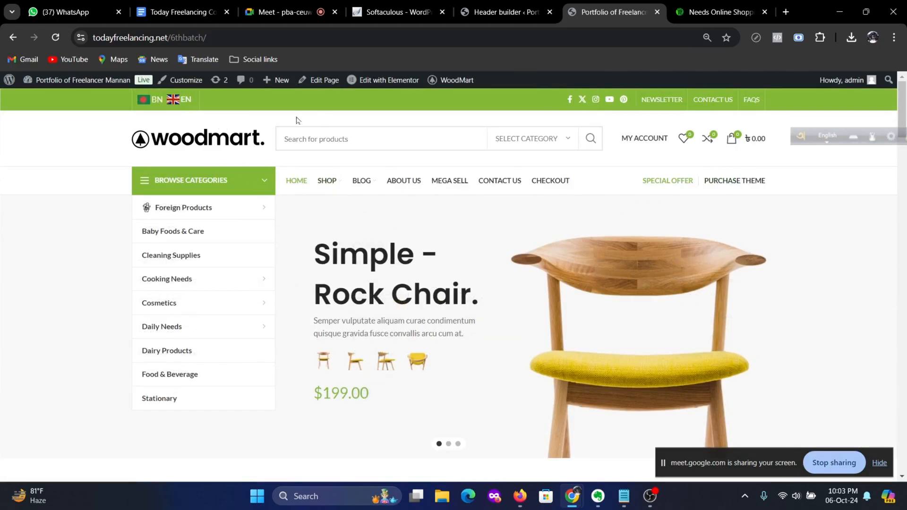
{"action": "key", "text": "ctrl+Tab"}
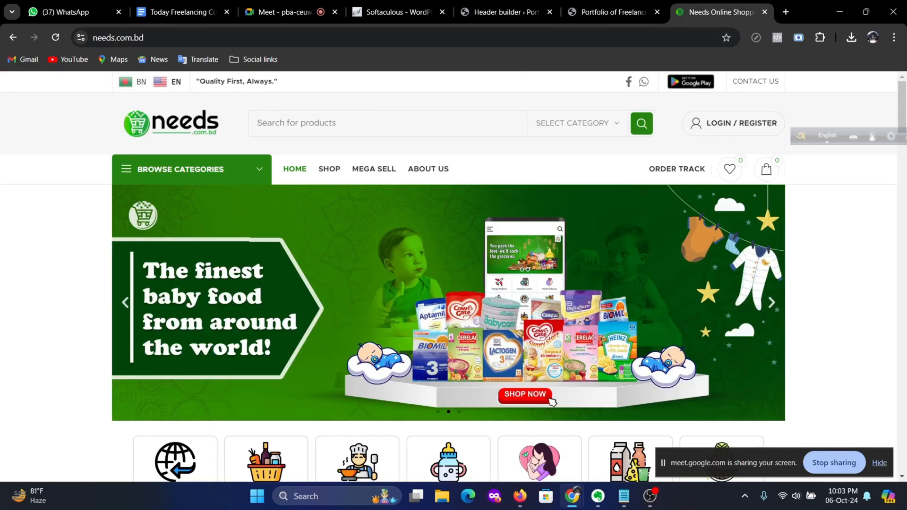
Step: Copy the slogan "Quality First, Always." from needs.com.bd into a new Text/HTML element in the top bar's left section and save the header
{"action": "left_click_drag", "start_coordinate": [285, 89], "coordinate": [196, 82]}
{"action": "key", "text": "ctrl+c"}
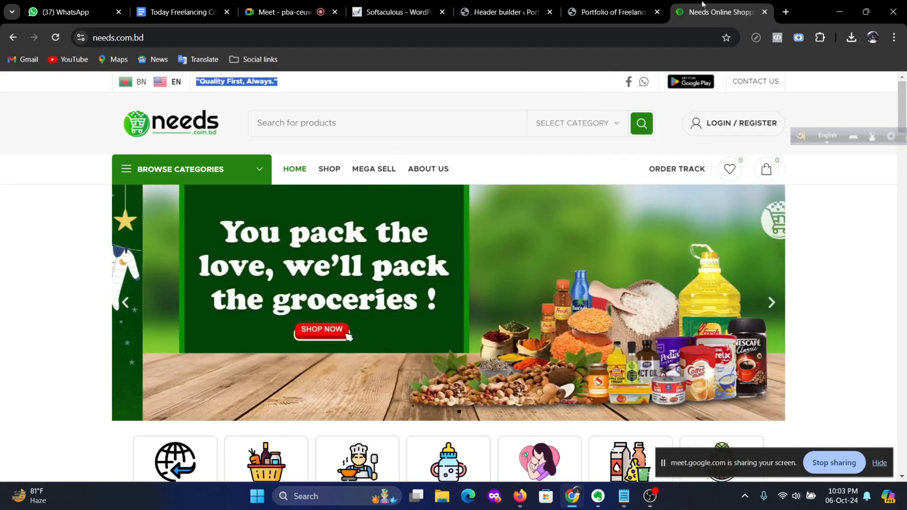
{"action": "left_click", "coordinate": [492, 13]}
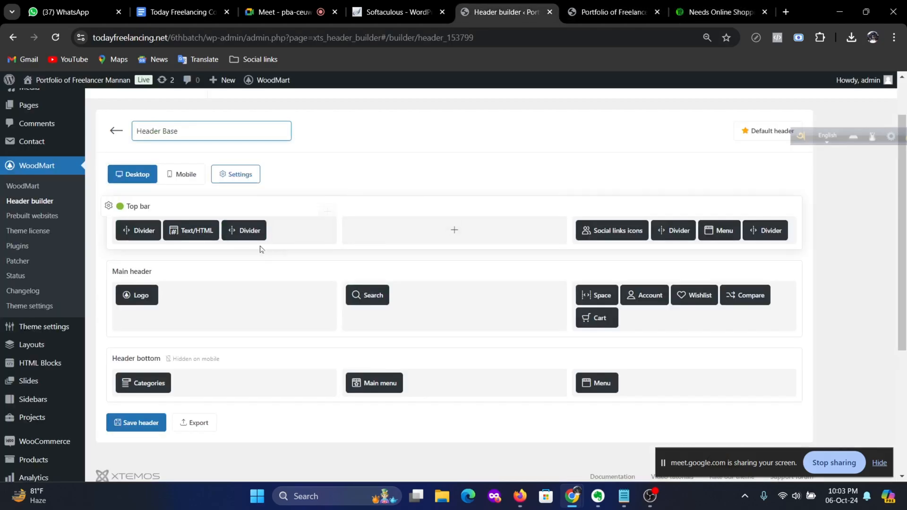
{"action": "left_click", "coordinate": [328, 213]}
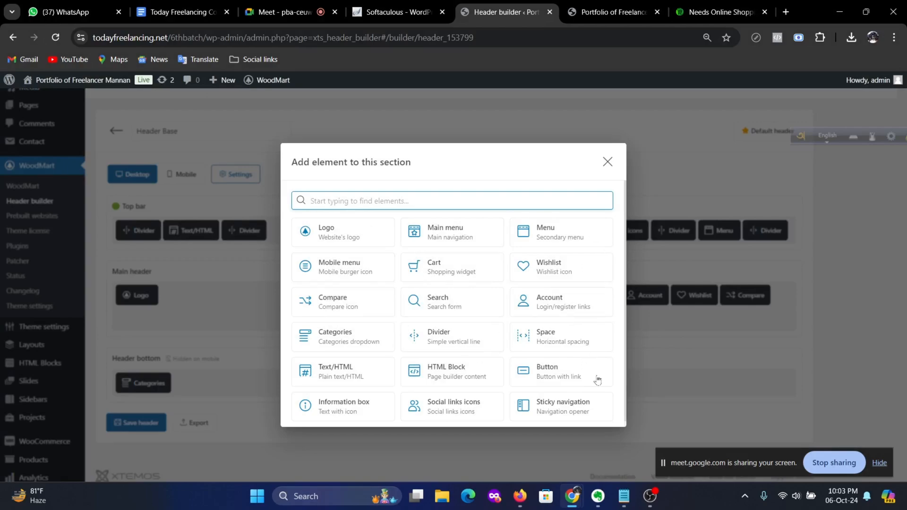
{"action": "left_click", "coordinate": [333, 373]}
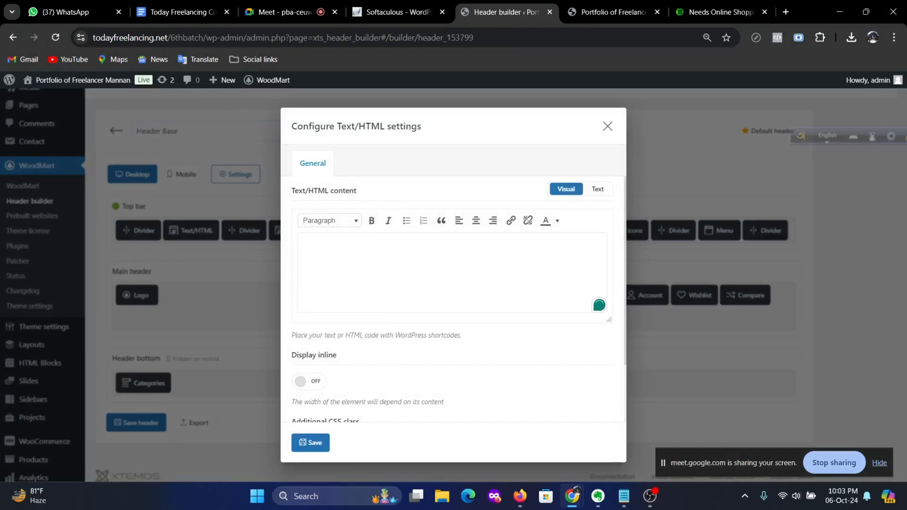
{"action": "key", "text": "ctrl+v"}
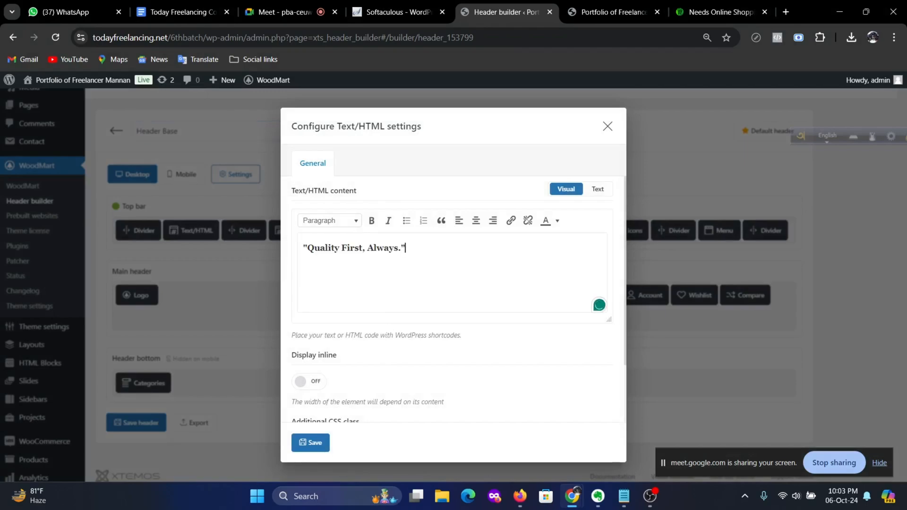
{"action": "left_click", "coordinate": [312, 443]}
{"action": "left_click", "coordinate": [162, 429]}
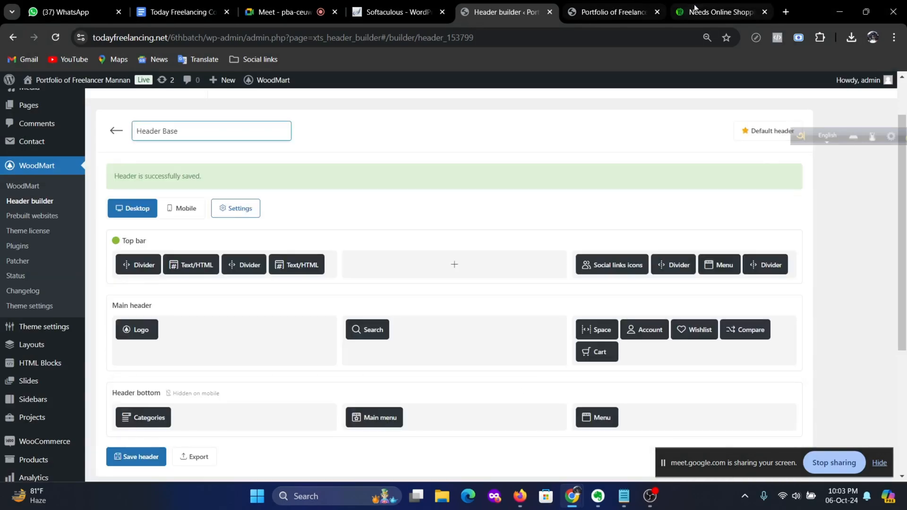
Step: Reload the store's home page and compare its top bar with the one on needs.com.bd
{"action": "left_click", "coordinate": [716, 12]}
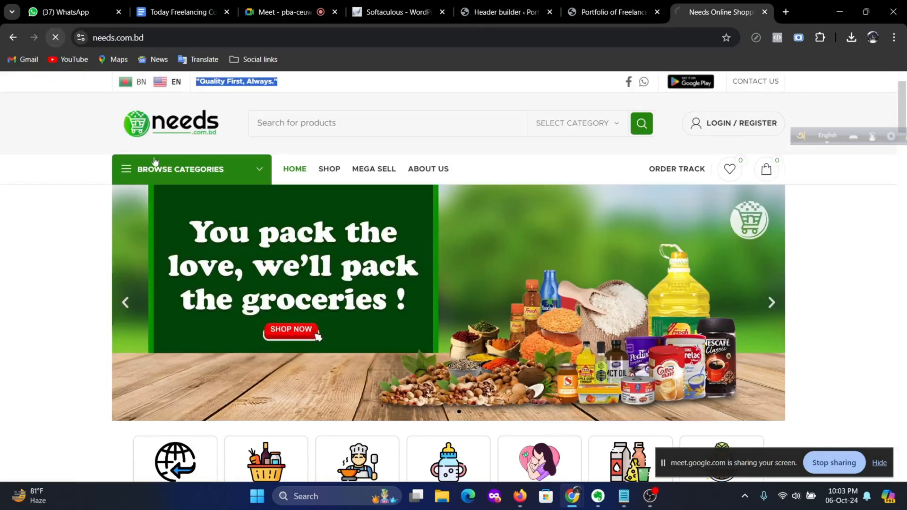
{"action": "left_click", "coordinate": [614, 11]}
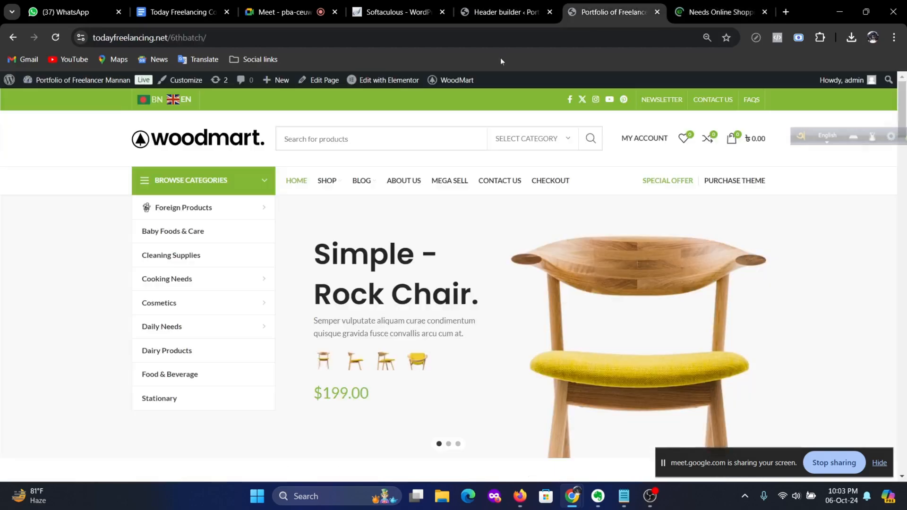
{"action": "left_click", "coordinate": [55, 38]}
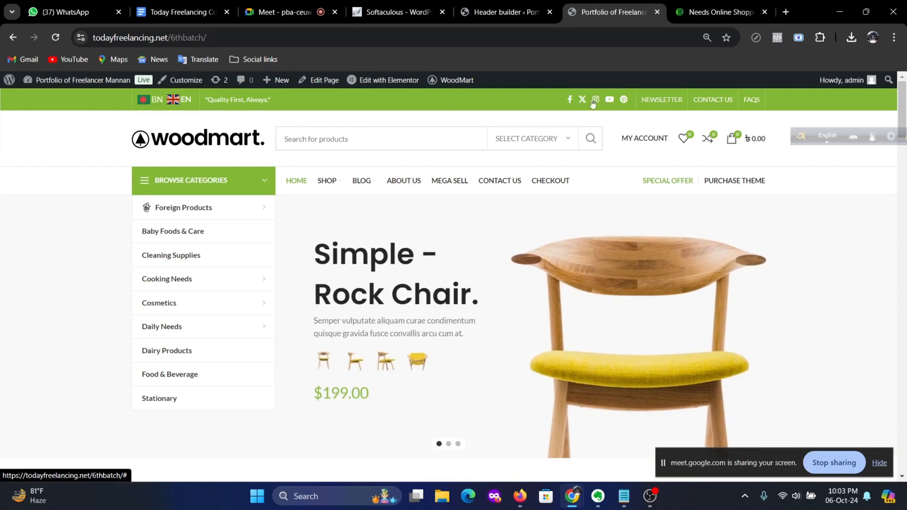
{"action": "left_click", "coordinate": [716, 11]}
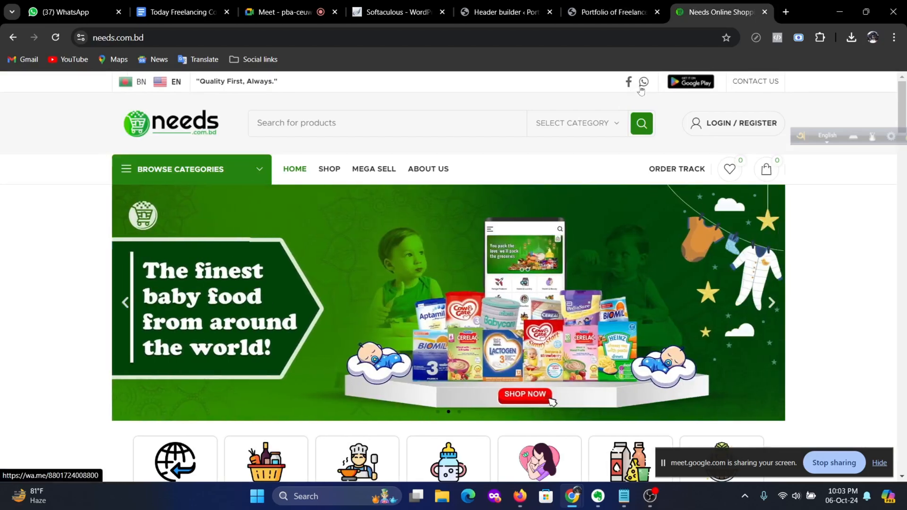
Step: Check the General settings of the top bar's Social links icons element in the header builder and close them
{"action": "left_click", "coordinate": [504, 12]}
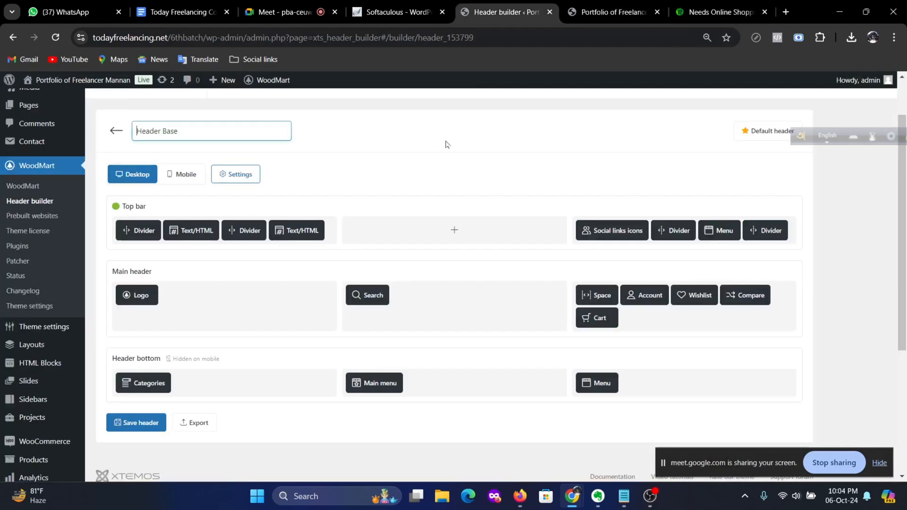
{"action": "mouse_move", "coordinate": [593, 234]}
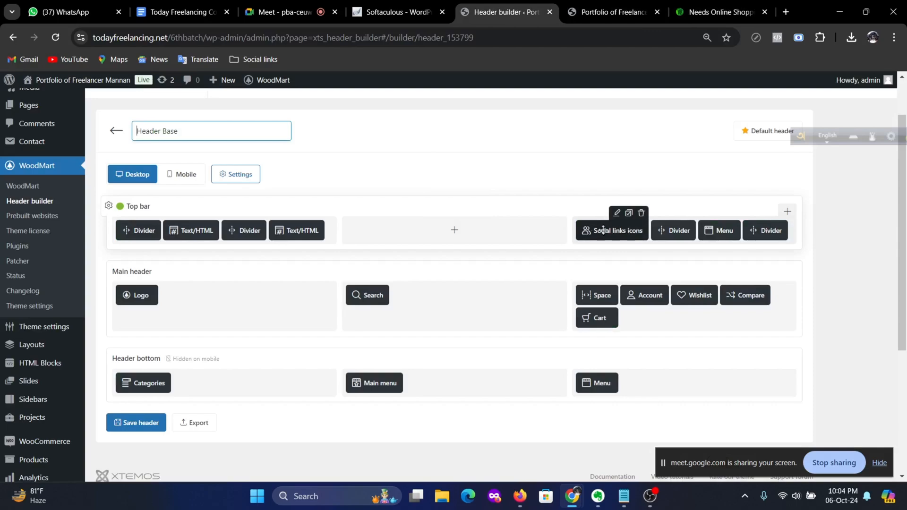
{"action": "left_click", "coordinate": [617, 214]}
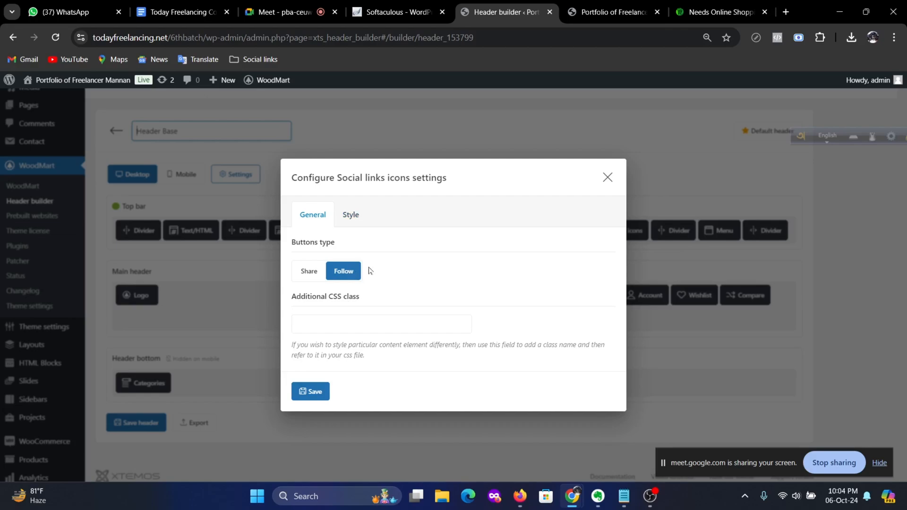
{"action": "left_click", "coordinate": [608, 179]}
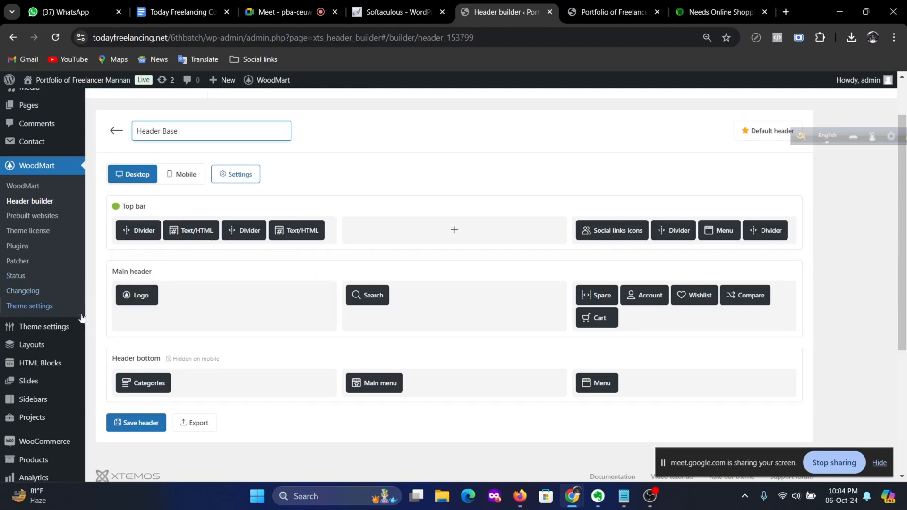
Step: Open the Social profiles theme settings in a new tab and go to Links to social profiles
{"action": "mouse_move", "coordinate": [57, 337]}
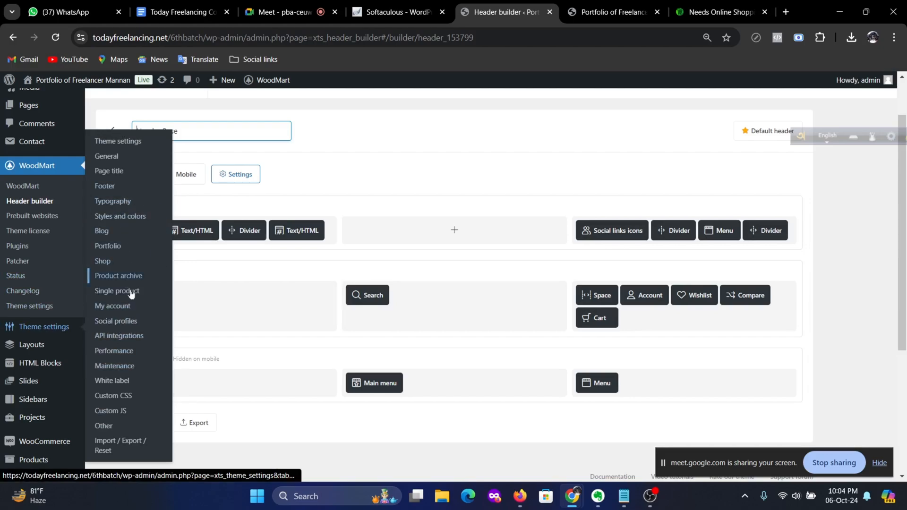
{"action": "right_click", "coordinate": [122, 326]}
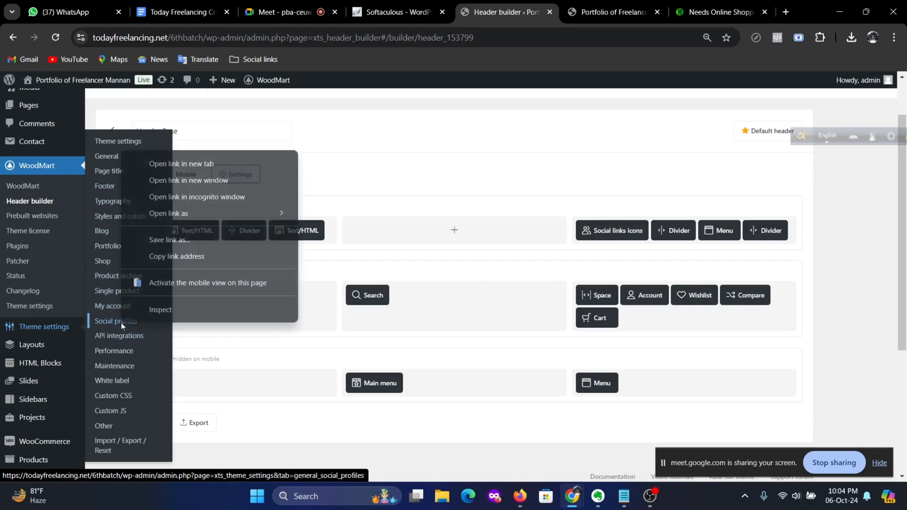
{"action": "left_click", "coordinate": [192, 164]}
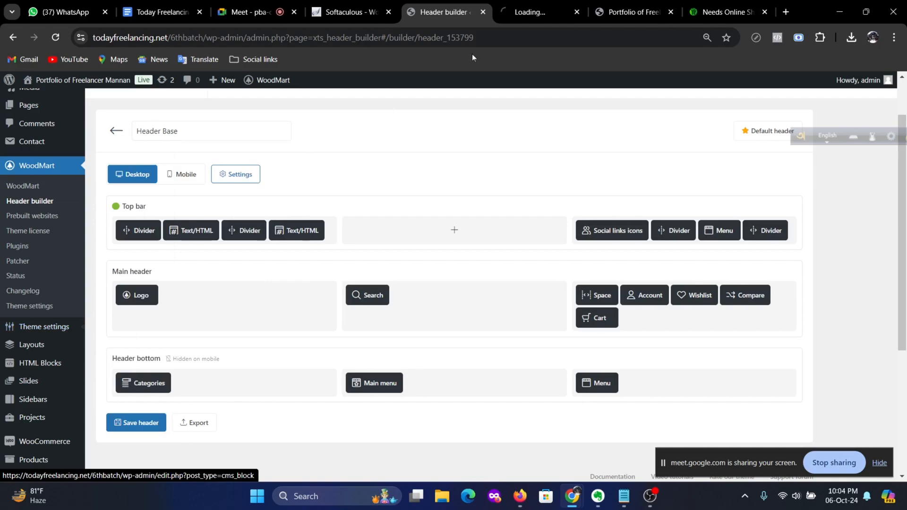
{"action": "left_click", "coordinate": [534, 12]}
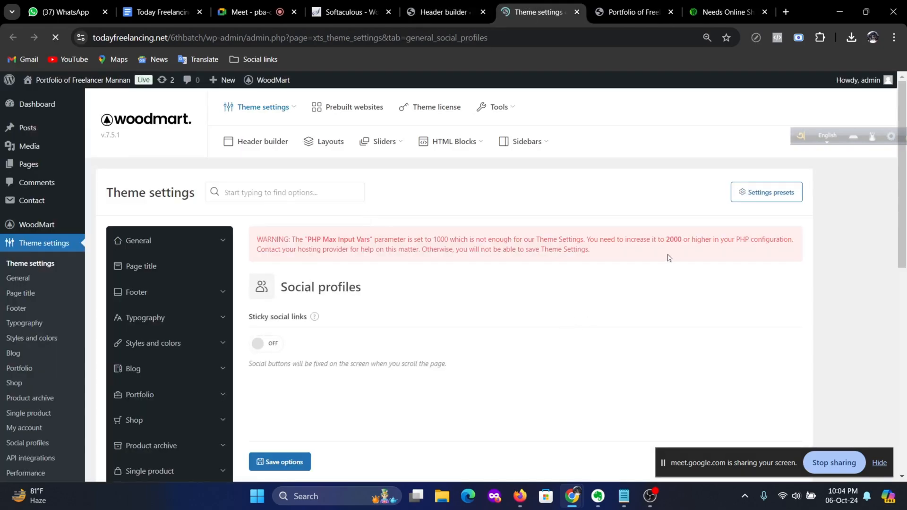
{"action": "scroll", "coordinate": [222, 304], "scroll_direction": "down", "scroll_amount": 4}
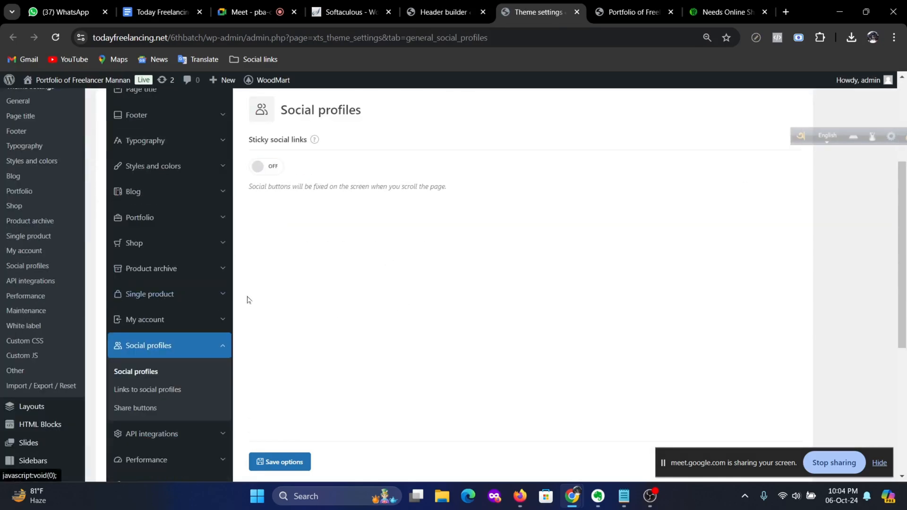
{"action": "scroll", "coordinate": [199, 344], "scroll_direction": "down", "scroll_amount": 2}
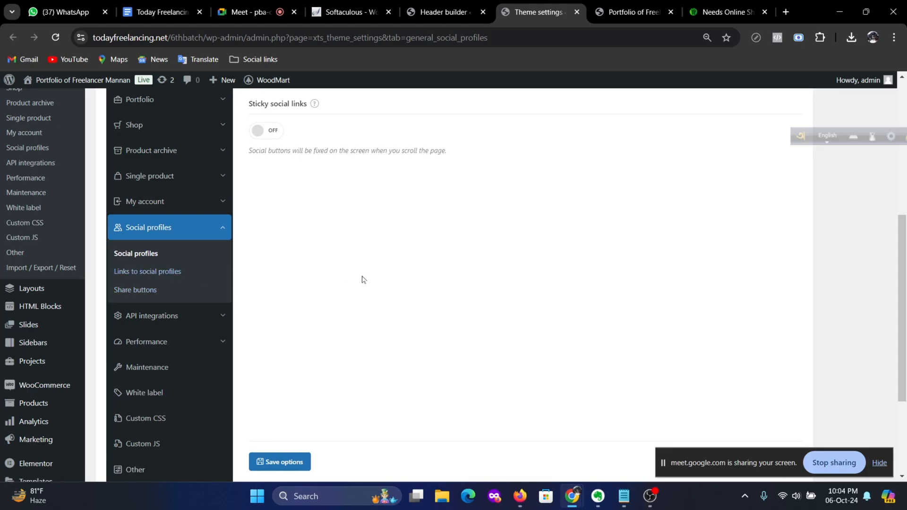
{"action": "scroll", "coordinate": [362, 279], "scroll_direction": "up", "scroll_amount": 3}
{"action": "scroll", "coordinate": [370, 289], "scroll_direction": "down", "scroll_amount": 3}
{"action": "left_click", "coordinate": [152, 271]}
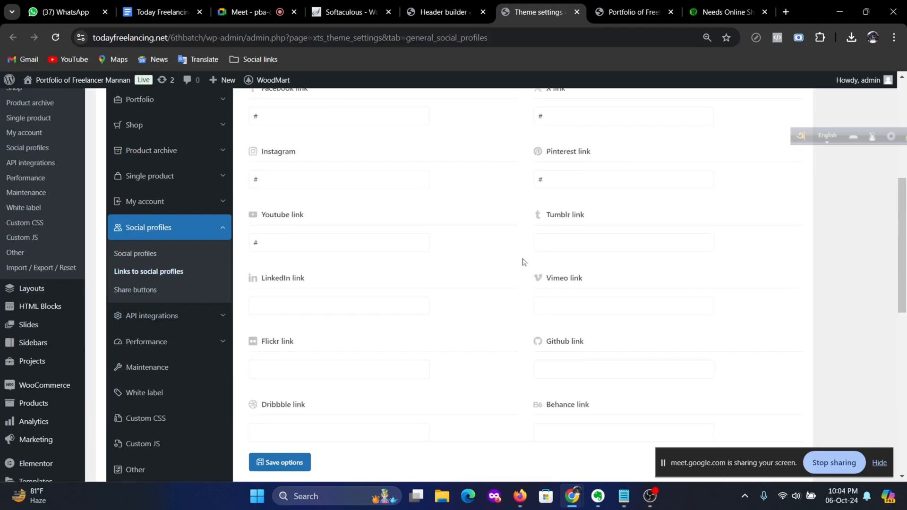
Step: Look over the social profile link fields and compare them with the icons in the store's top bar
{"action": "scroll", "coordinate": [368, 275], "scroll_direction": "up", "scroll_amount": 4}
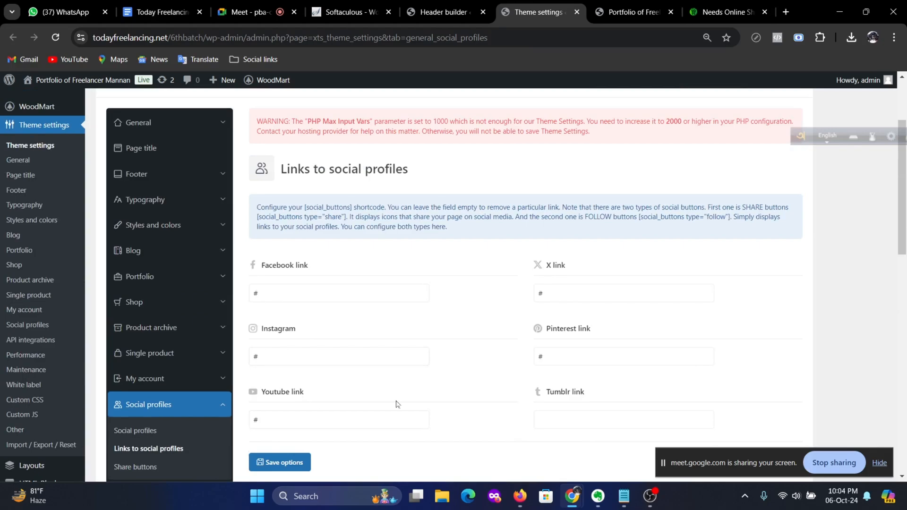
{"action": "scroll", "coordinate": [470, 369], "scroll_direction": "down", "scroll_amount": 4}
{"action": "scroll", "coordinate": [402, 284], "scroll_direction": "up", "scroll_amount": 5}
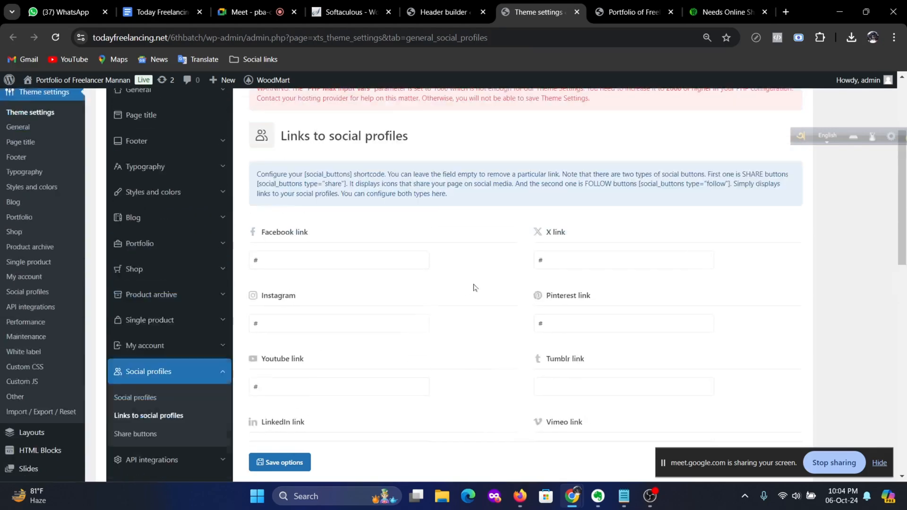
{"action": "left_click", "coordinate": [634, 12]}
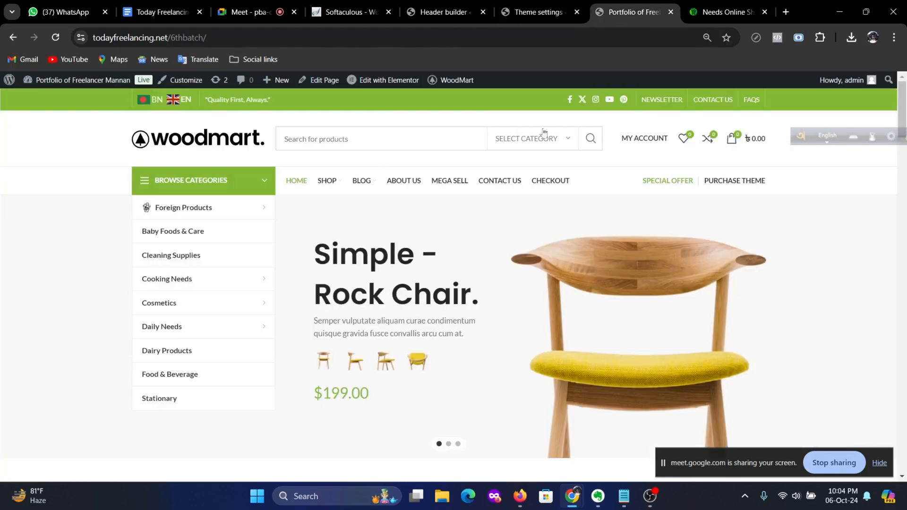
{"action": "left_click", "coordinate": [537, 15]}
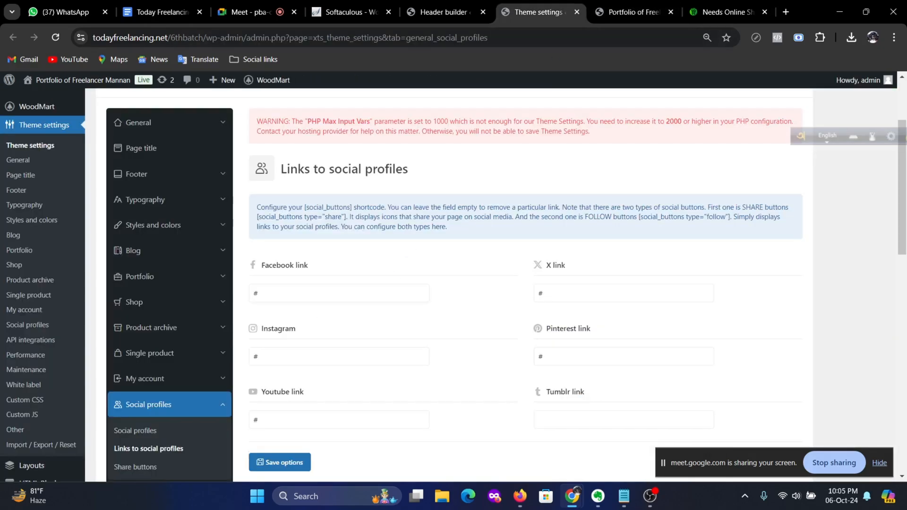
{"action": "double_click", "coordinate": [256, 293]}
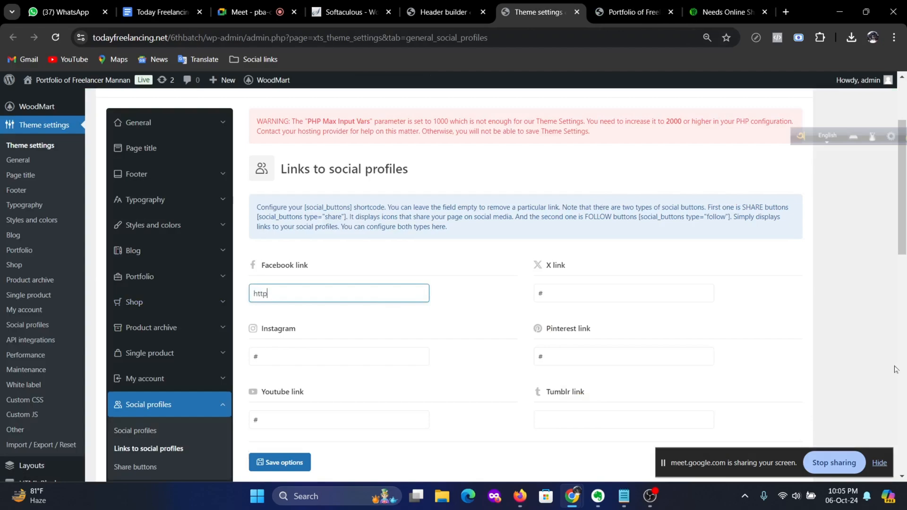
{"action": "type", "text": "https://facebook.com"}
{"action": "scroll", "coordinate": [835, 416], "scroll_direction": "down", "scroll_amount": 9}
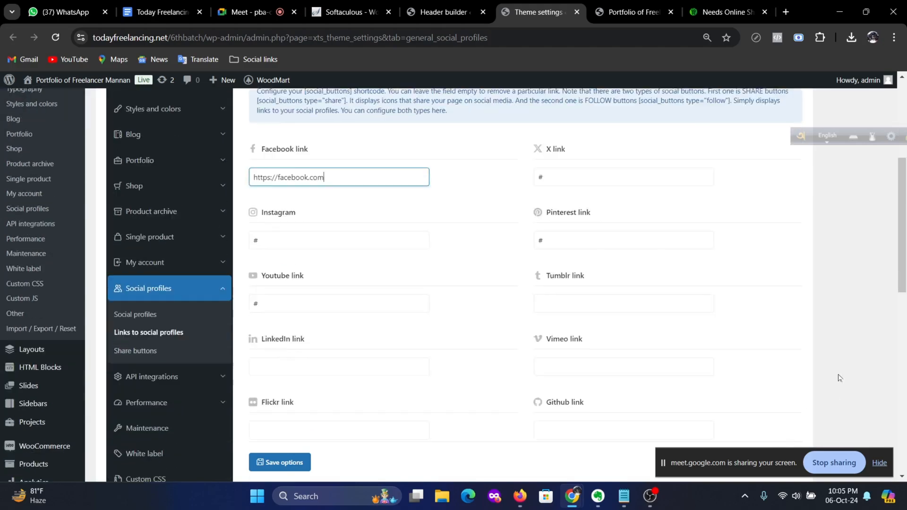
{"action": "scroll", "coordinate": [835, 416], "scroll_direction": "down", "scroll_amount": 4}
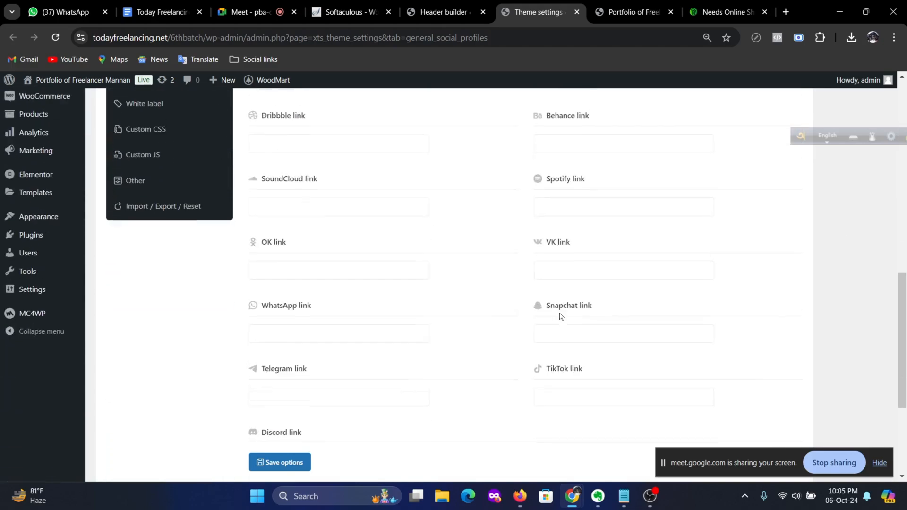
{"action": "left_click", "coordinate": [339, 268]}
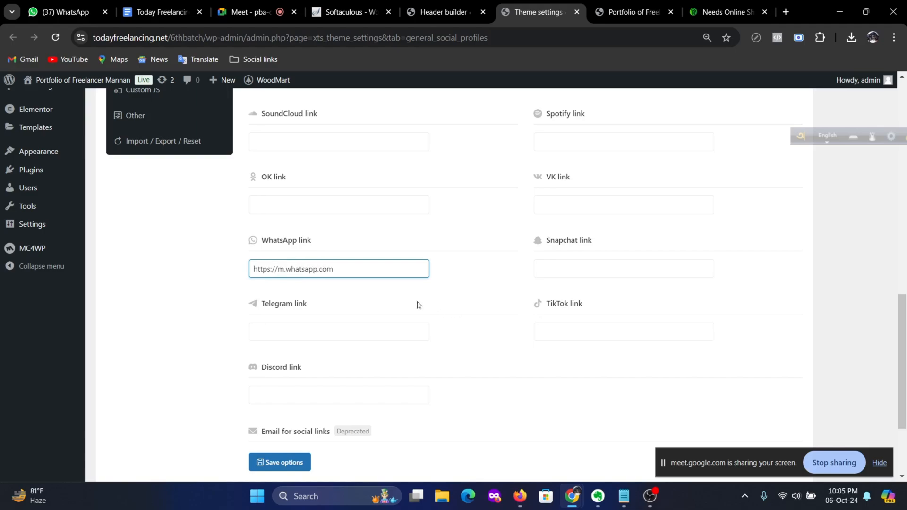
Step: Clear the placeholder # from the YouTube, Instagram, Pinterest and X links
{"action": "scroll", "coordinate": [498, 302], "scroll_direction": "up", "scroll_amount": 6}
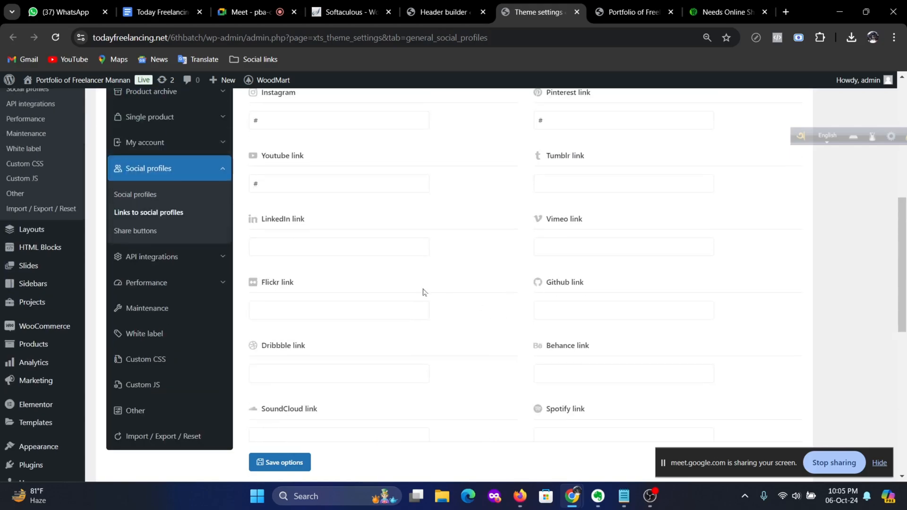
{"action": "left_click_drag", "start_coordinate": [301, 245], "coordinate": [175, 250]}
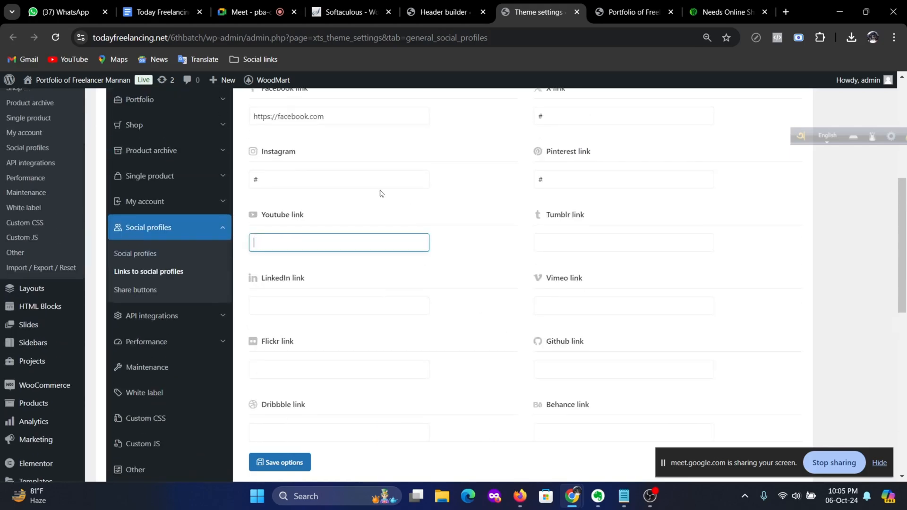
{"action": "left_click_drag", "start_coordinate": [295, 180], "coordinate": [243, 182]}
{"action": "key", "text": "BackSpace"}
{"action": "left_click_drag", "start_coordinate": [586, 181], "coordinate": [472, 182]}
{"action": "key", "text": "BackSpace"}
{"action": "scroll", "coordinate": [718, 219], "scroll_direction": "up", "scroll_amount": 2}
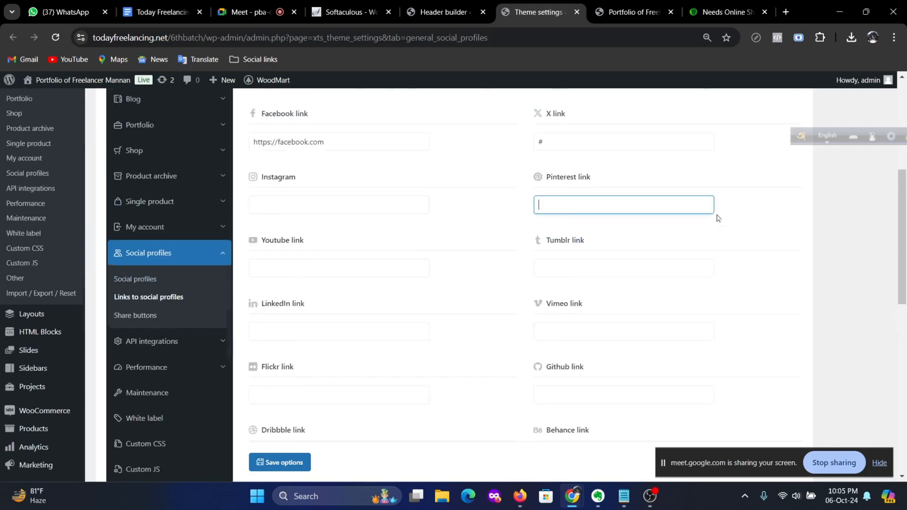
{"action": "left_click_drag", "start_coordinate": [538, 234], "coordinate": [780, 232]}
{"action": "key", "text": "BackSpace"}
Step: Save the social profile options and go back to the store's home page
{"action": "scroll", "coordinate": [559, 304], "scroll_direction": "down", "scroll_amount": 12}
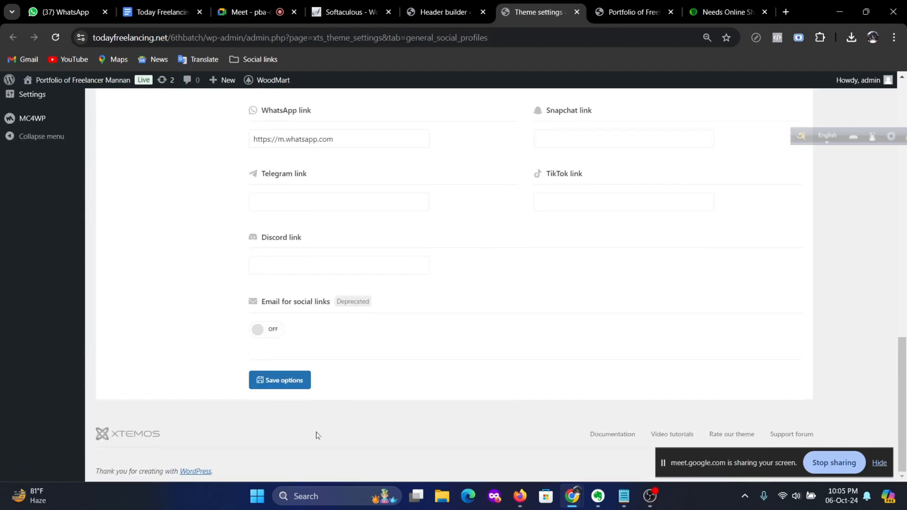
{"action": "left_click", "coordinate": [279, 381]}
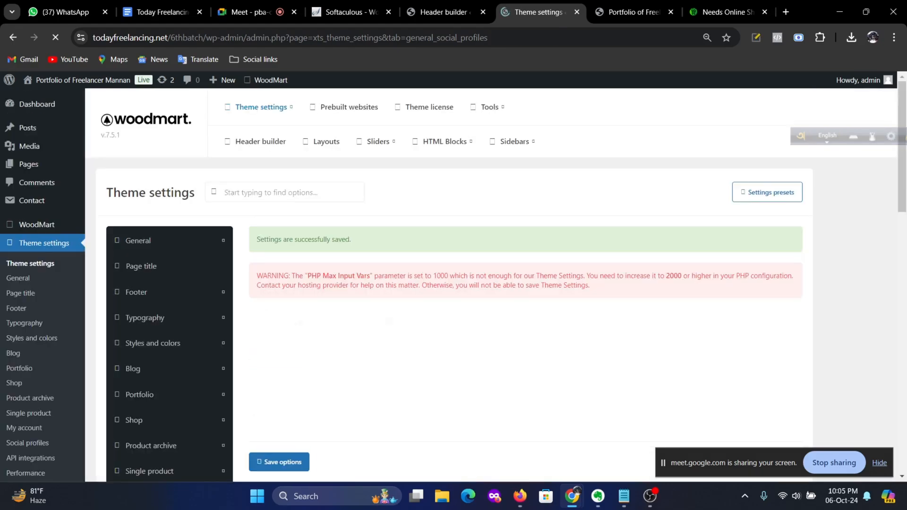
{"action": "left_click", "coordinate": [631, 11]}
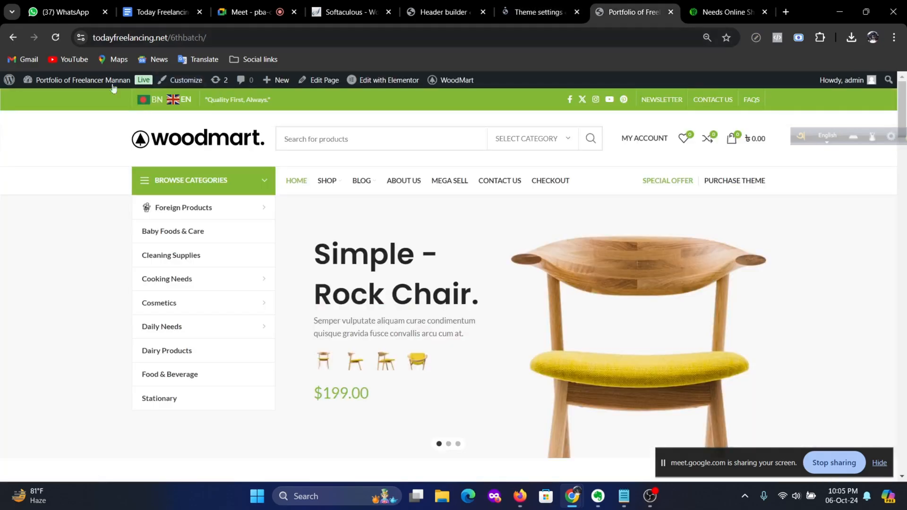
Step: Reload the store's home page, and save the Google Play badge from needs.com.bd as en_badge_web_generic-90x30.webp
{"action": "left_click", "coordinate": [56, 38]}
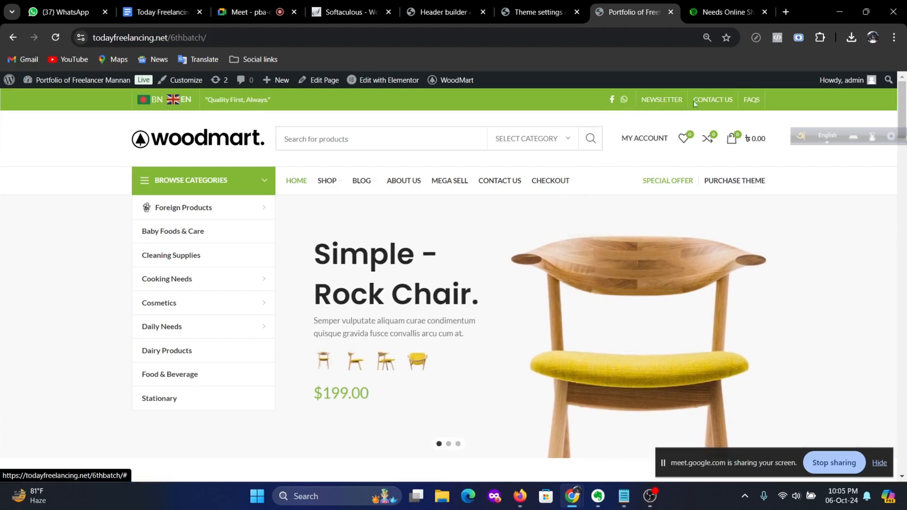
{"action": "left_click", "coordinate": [723, 11]}
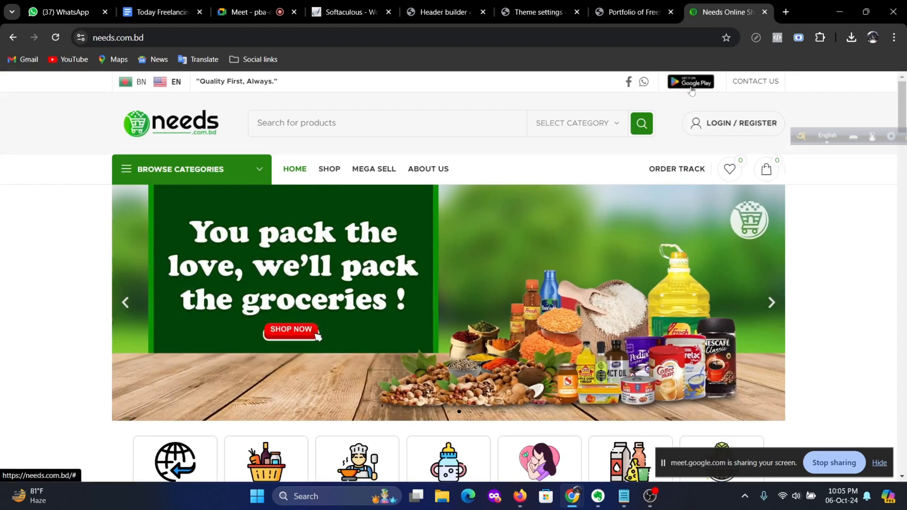
{"action": "right_click", "coordinate": [688, 90]}
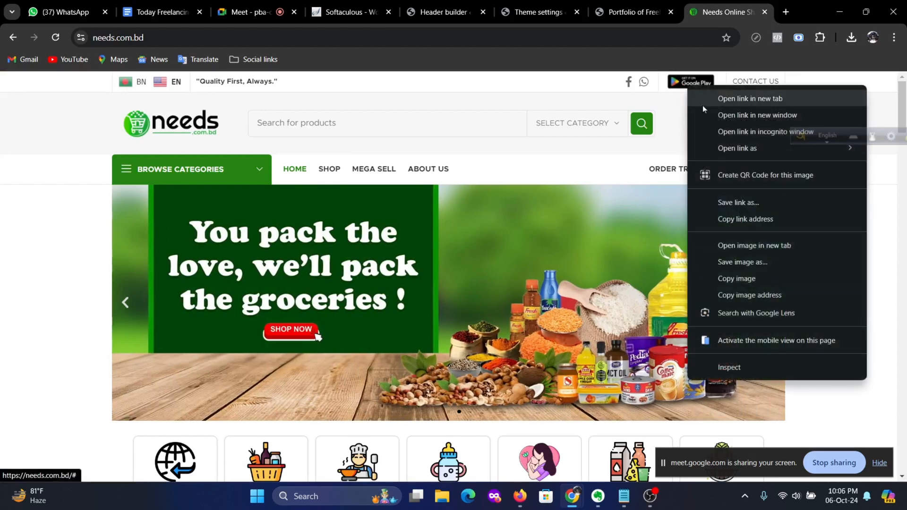
{"action": "left_click", "coordinate": [770, 277]}
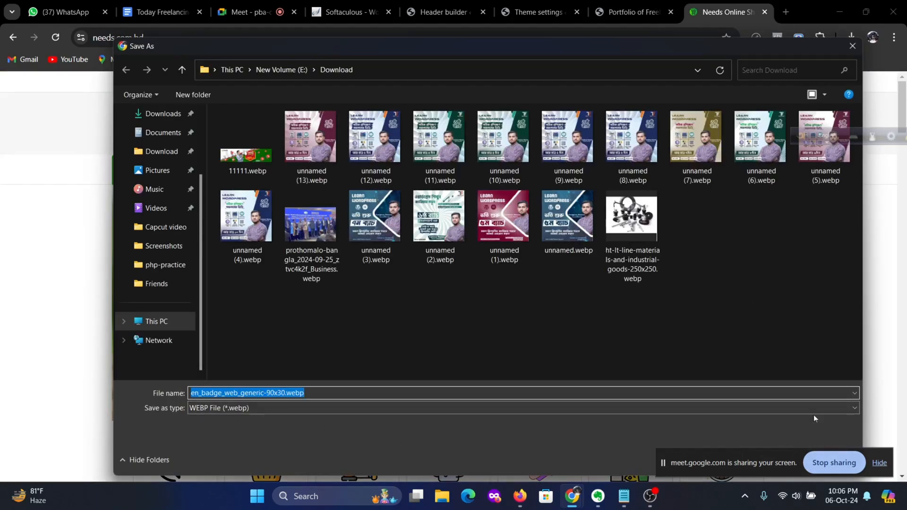
{"action": "left_click_drag", "start_coordinate": [745, 471], "coordinate": [530, 458]}
{"action": "left_click", "coordinate": [768, 457]}
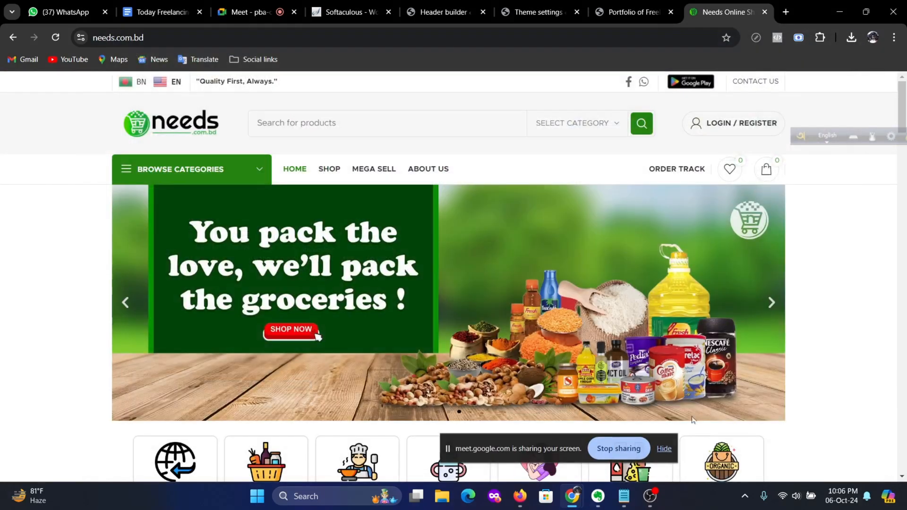
Step: Delete the Menu element between the two dividers in the top bar's right-hand section of the Header Base layout
{"action": "left_click", "coordinate": [633, 10]}
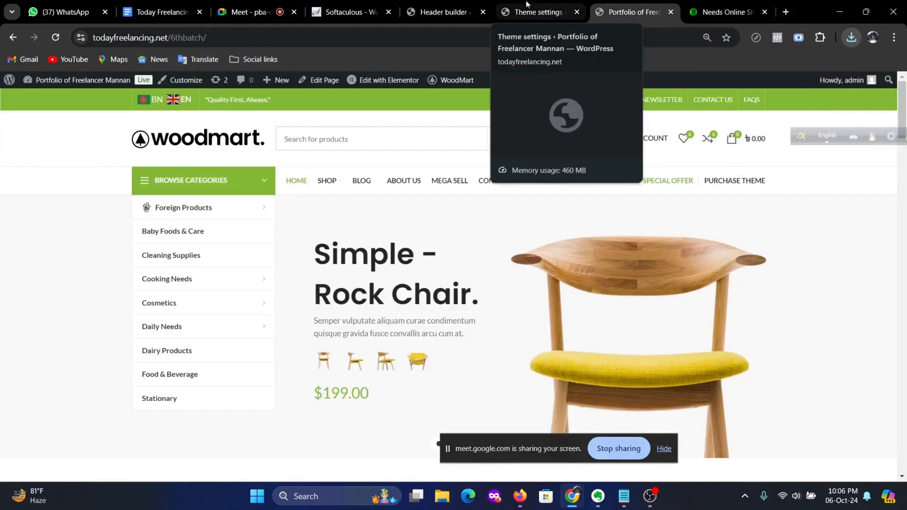
{"action": "left_click", "coordinate": [534, 11]}
{"action": "left_click", "coordinate": [438, 7]}
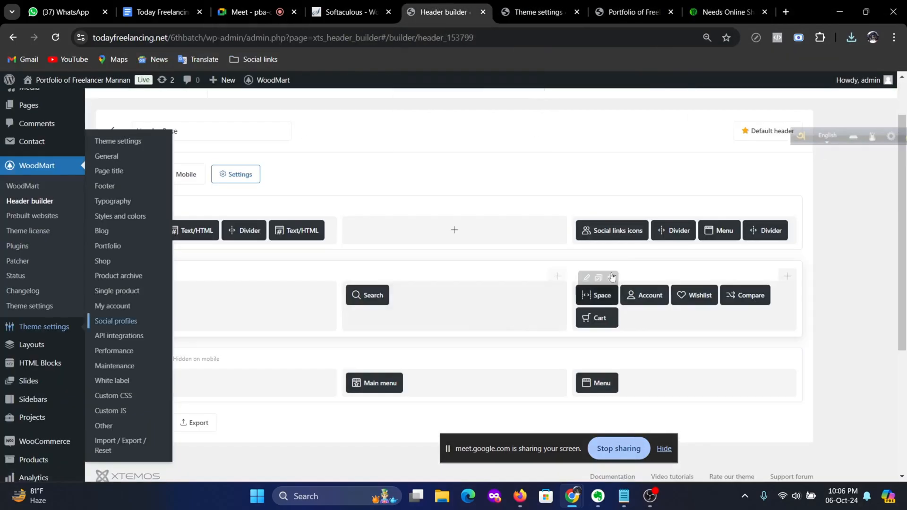
{"action": "mouse_move", "coordinate": [617, 236]}
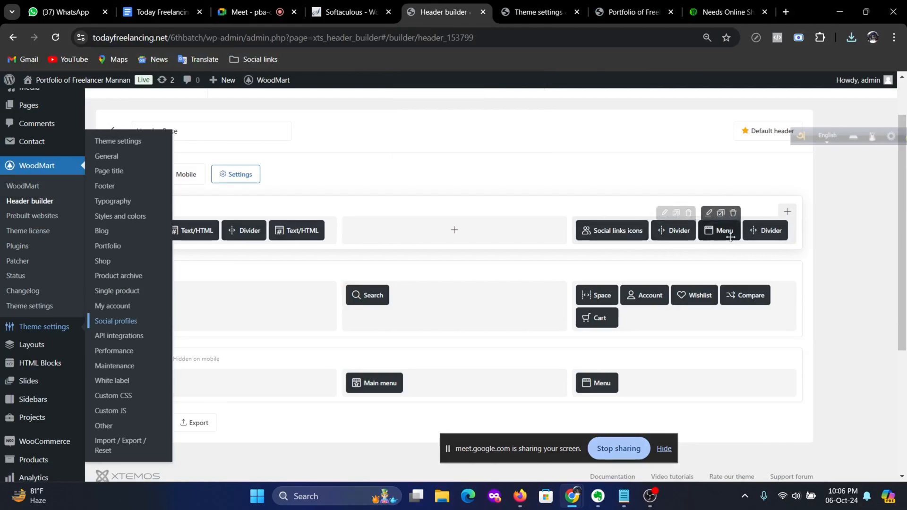
{"action": "left_click", "coordinate": [733, 214]}
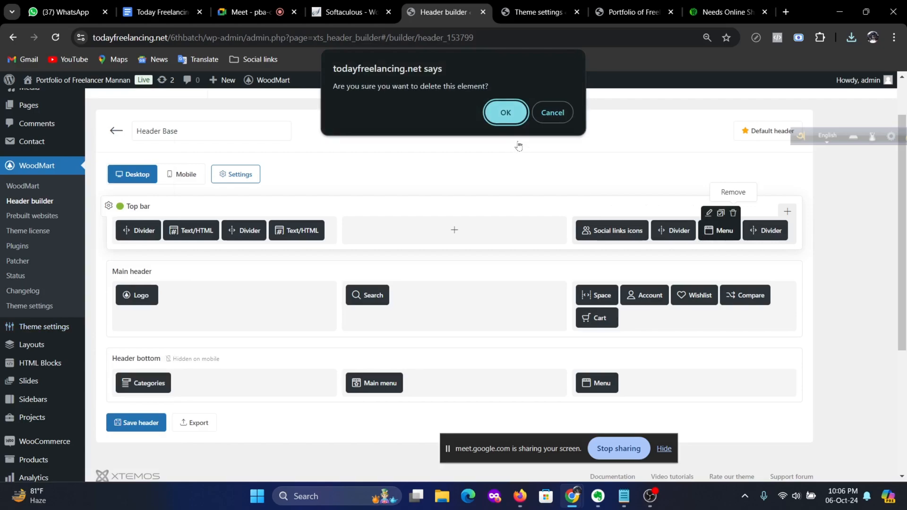
{"action": "key", "text": "Return"}
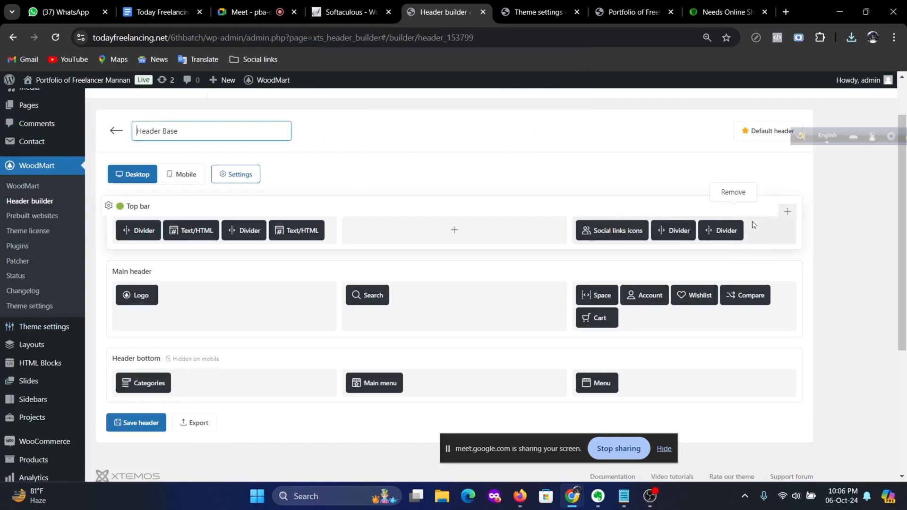
{"action": "left_click", "coordinate": [787, 212]}
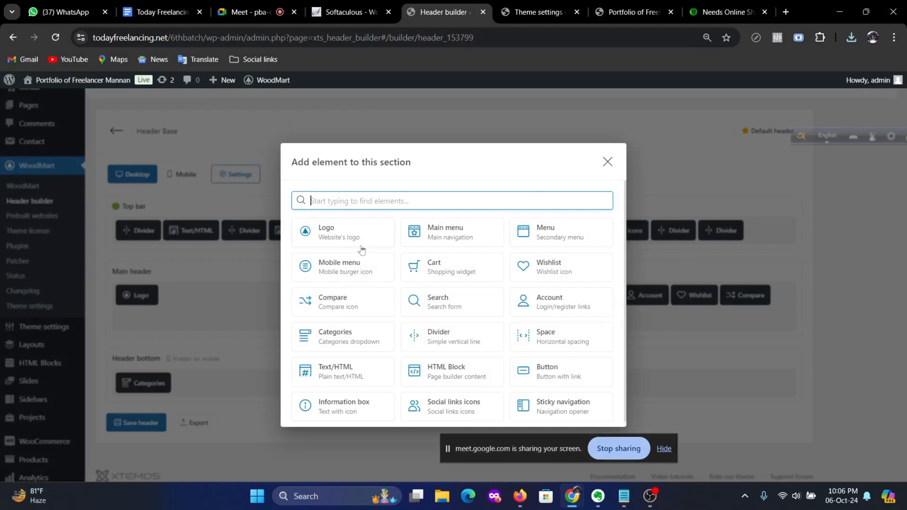
{"action": "left_click", "coordinate": [725, 14]}
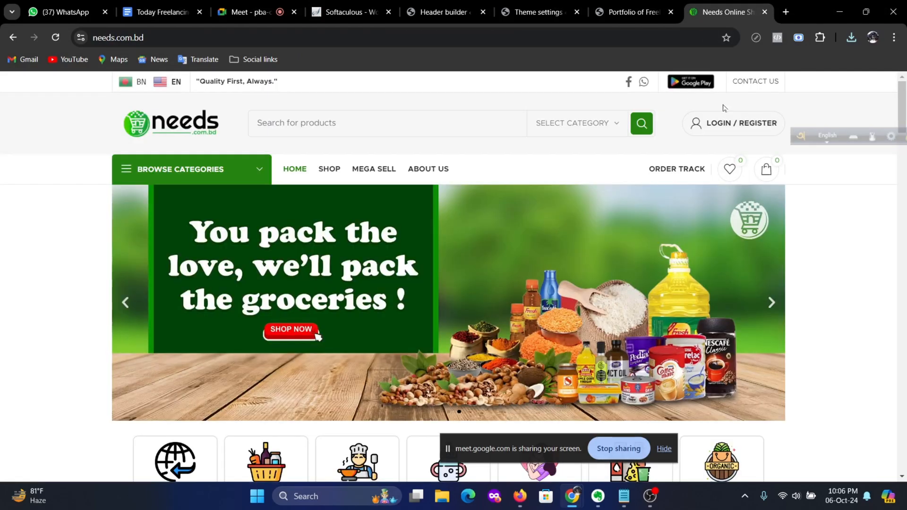
{"action": "left_click", "coordinate": [629, 12]}
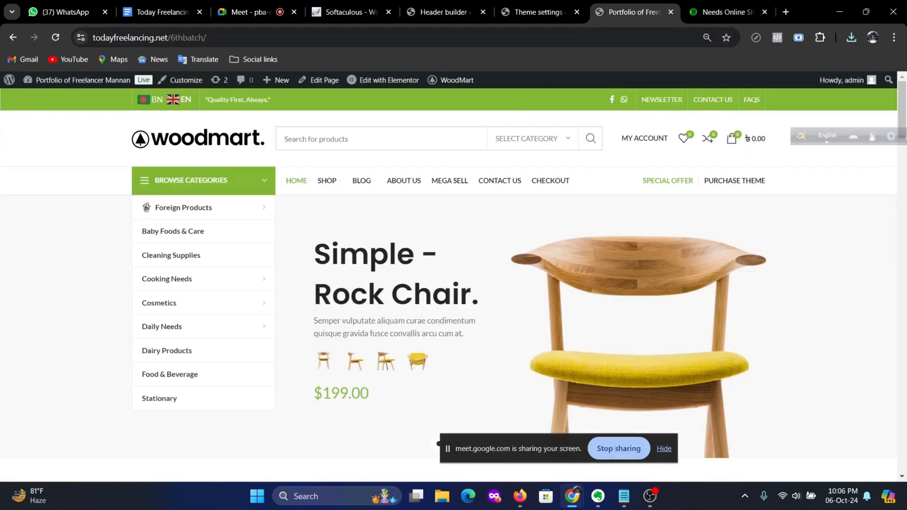
{"action": "left_click", "coordinate": [503, 12]}
{"action": "left_click", "coordinate": [440, 19]}
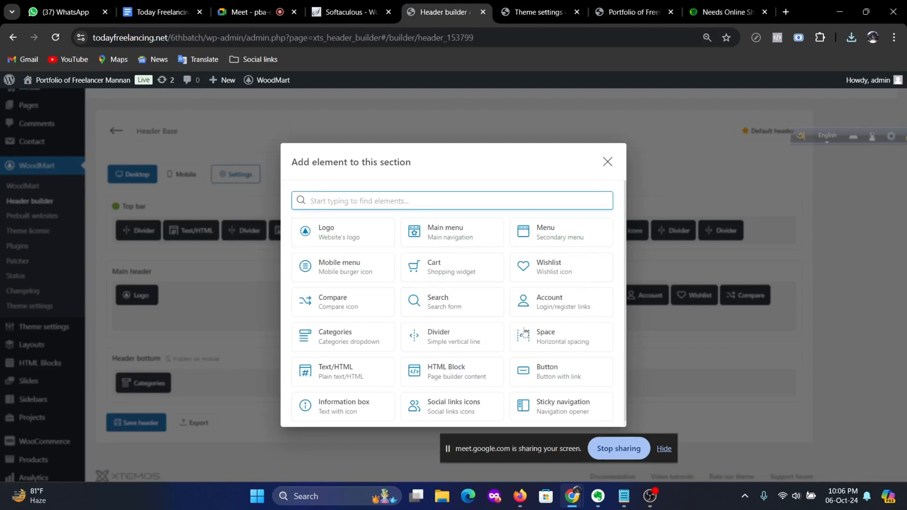
{"action": "scroll", "coordinate": [418, 376], "scroll_direction": "down", "scroll_amount": 1}
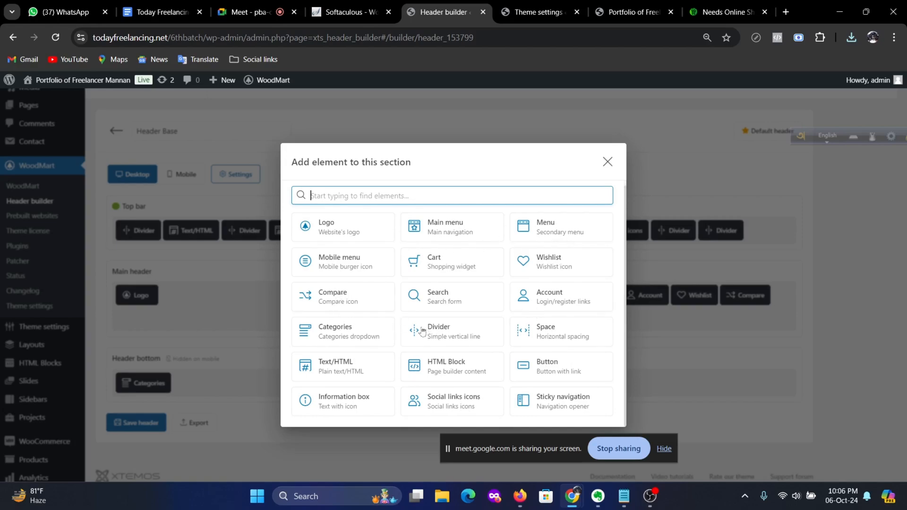
{"action": "left_click", "coordinate": [334, 371]}
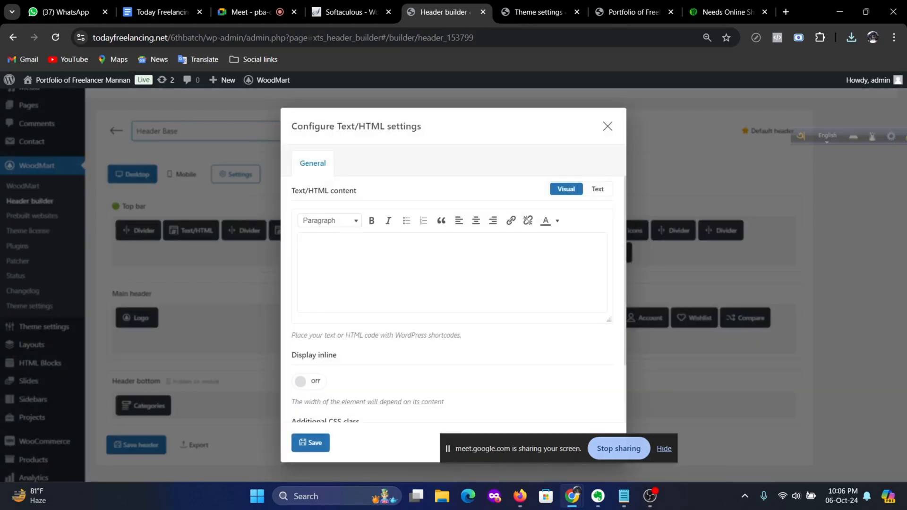
{"action": "scroll", "coordinate": [420, 273], "scroll_direction": "down", "scroll_amount": 2}
{"action": "scroll", "coordinate": [419, 273], "scroll_direction": "up", "scroll_amount": 2}
{"action": "scroll", "coordinate": [454, 298], "scroll_direction": "down", "scroll_amount": 2}
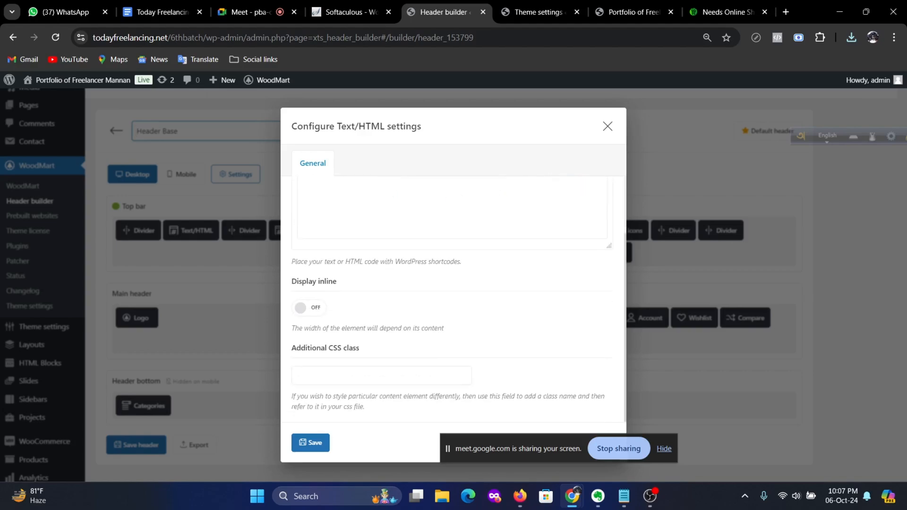
{"action": "scroll", "coordinate": [436, 364], "scroll_direction": "up", "scroll_amount": 2}
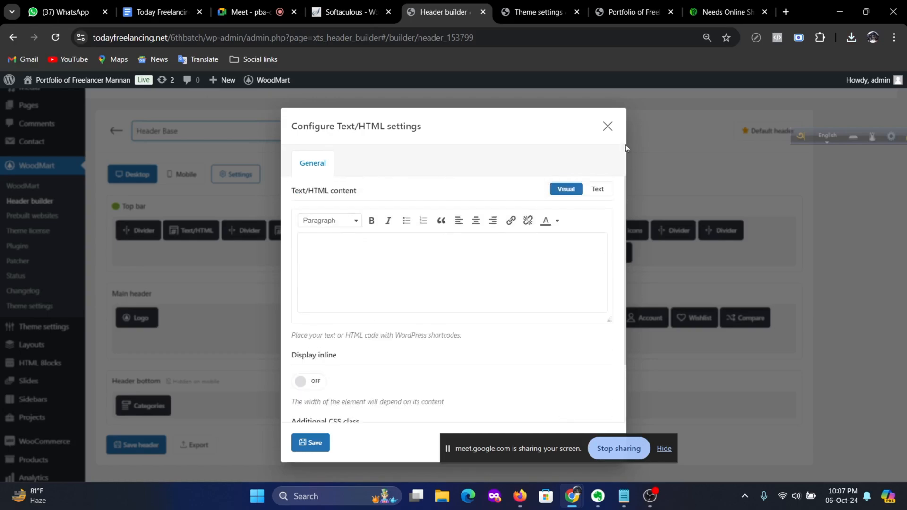
{"action": "left_click", "coordinate": [608, 126]}
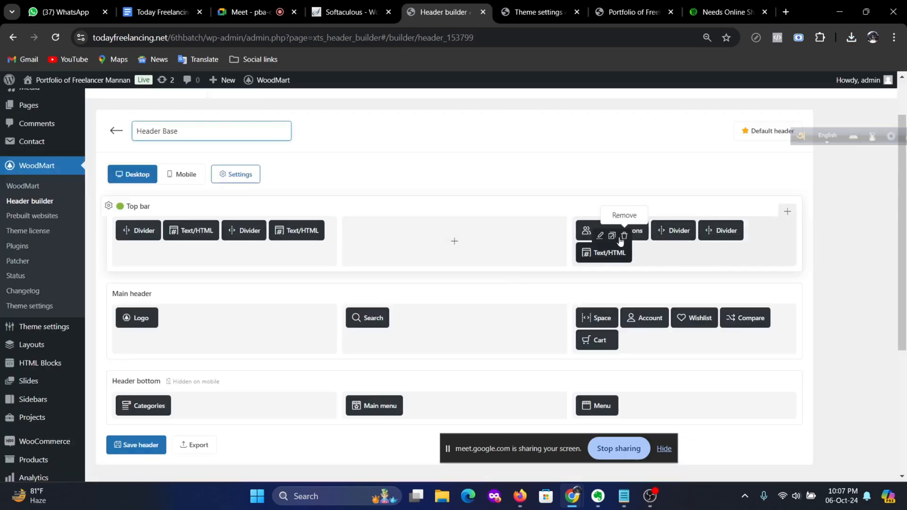
{"action": "left_click", "coordinate": [623, 236]}
{"action": "left_click", "coordinate": [500, 115]}
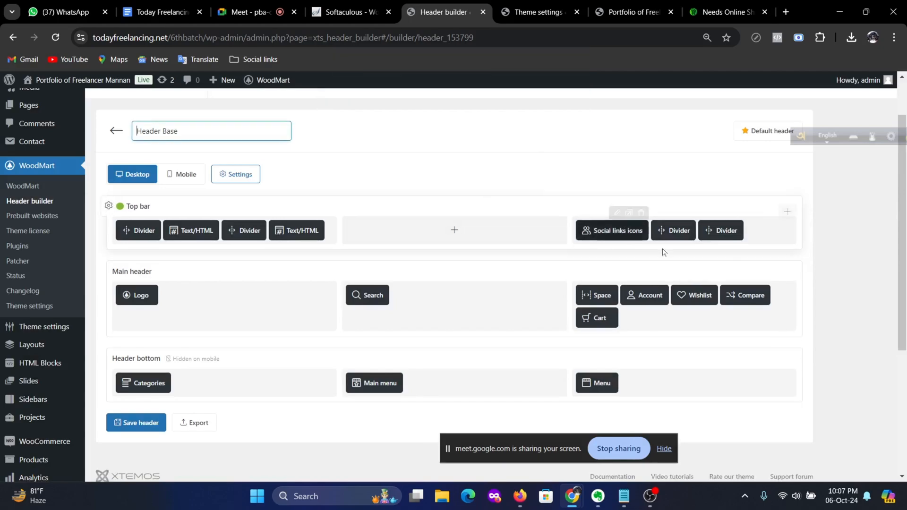
Step: Add an Information box element to the top bar's right-hand section, after the social links icons and dividers
{"action": "left_click", "coordinate": [786, 213]}
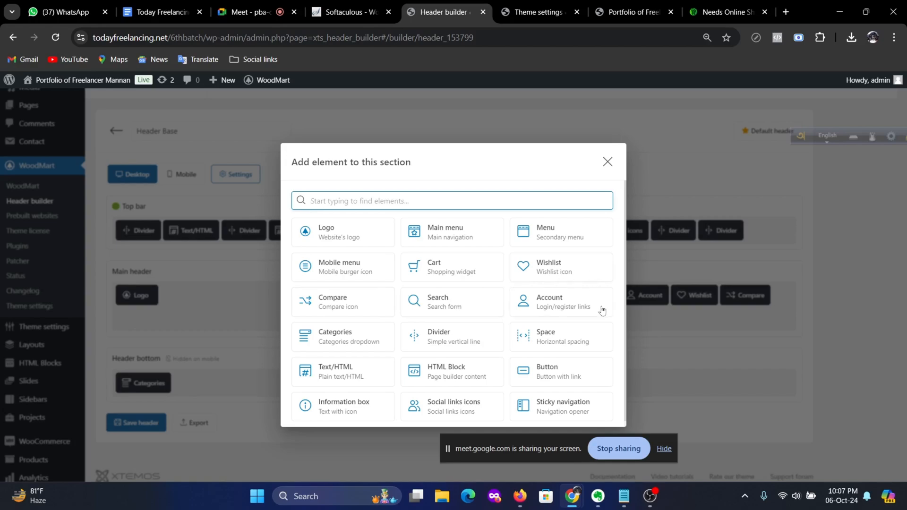
{"action": "scroll", "coordinate": [603, 311], "scroll_direction": "down", "scroll_amount": 1}
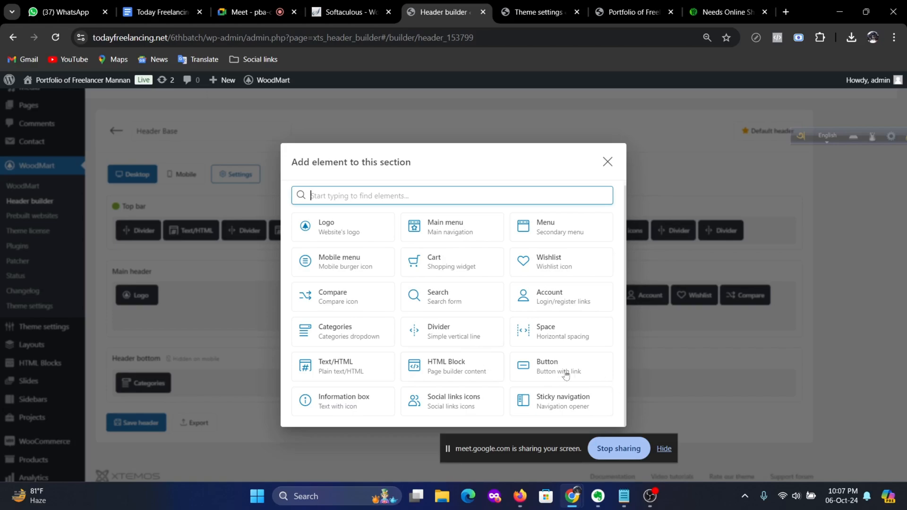
{"action": "left_click", "coordinate": [337, 408]}
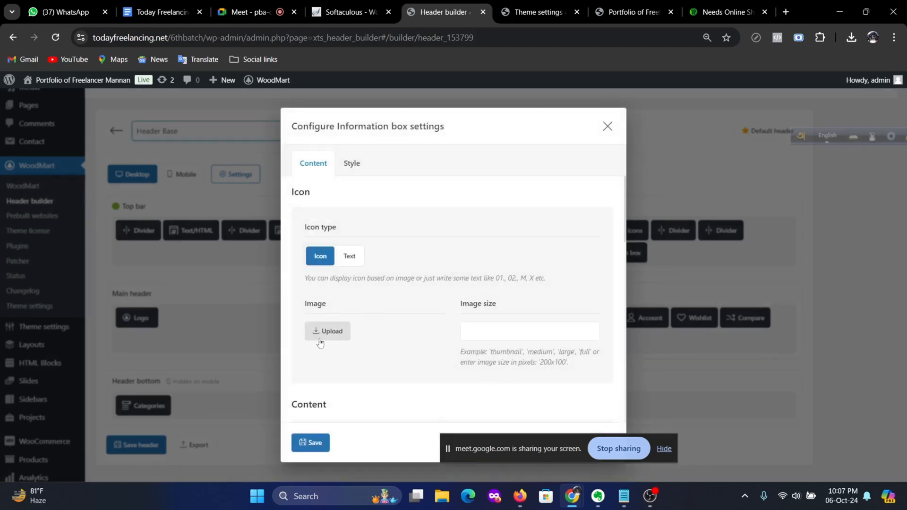
Step: Upload en_badge_web_generic-90x30.webp to the media library and use it as the Information box's icon image
{"action": "left_click", "coordinate": [348, 337]}
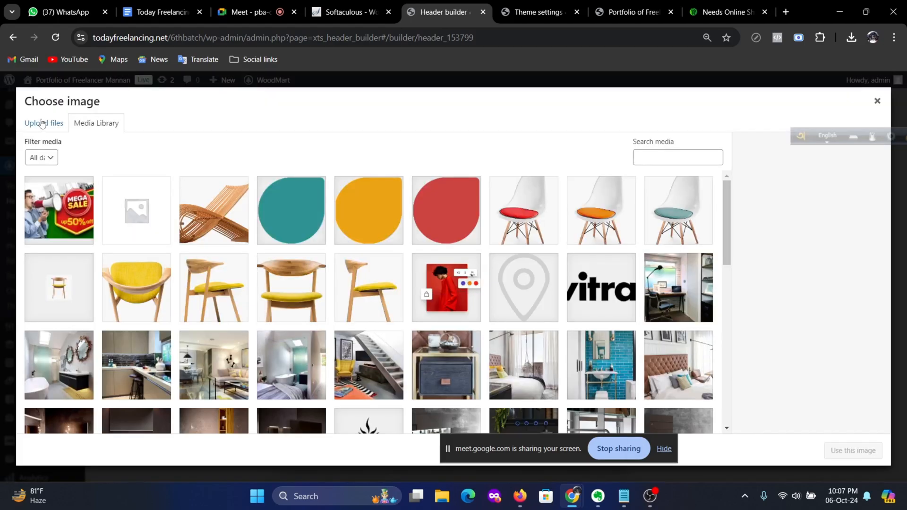
{"action": "left_click", "coordinate": [42, 124]}
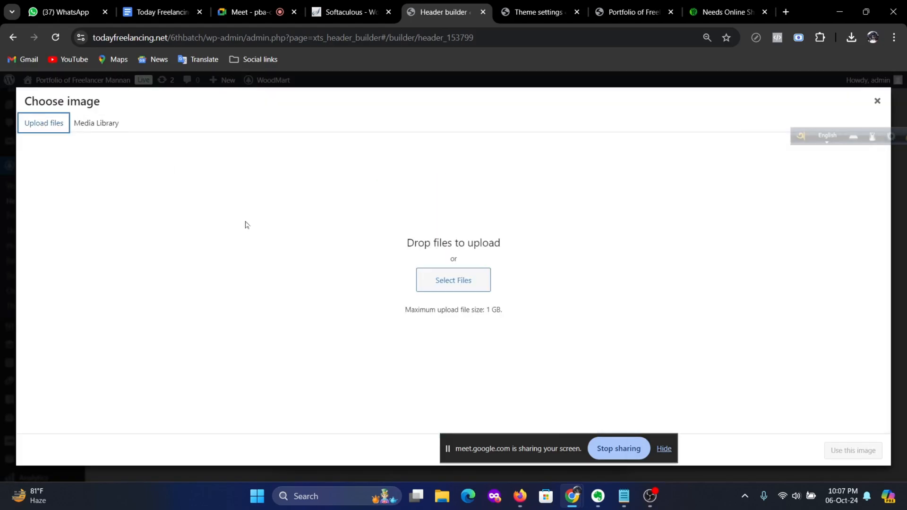
{"action": "left_click", "coordinate": [449, 279]}
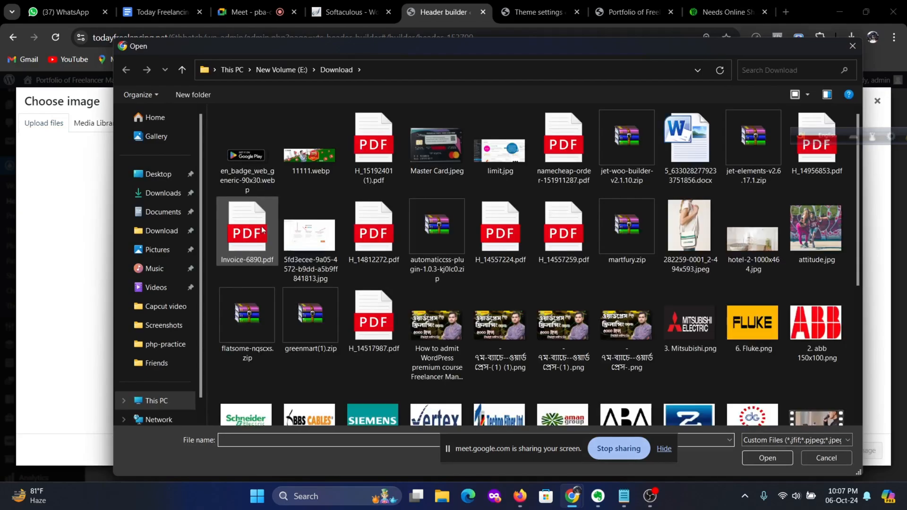
{"action": "left_click", "coordinate": [270, 173]}
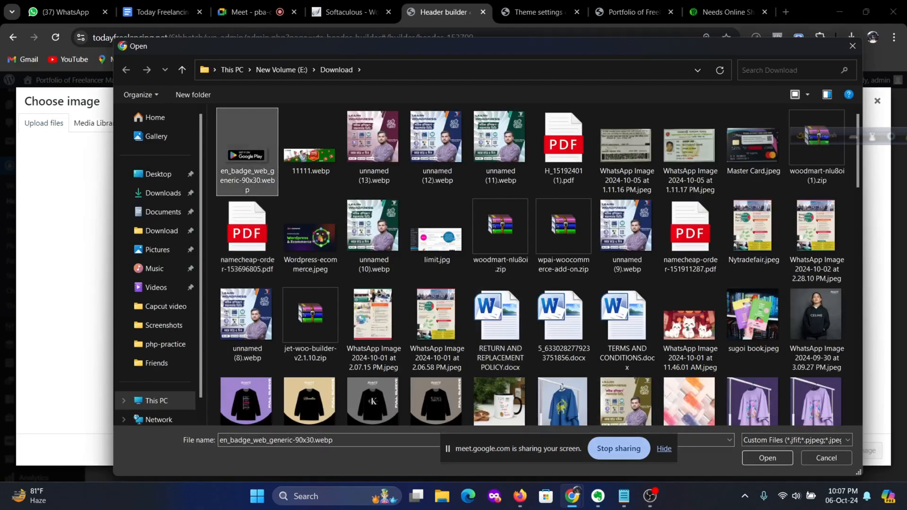
{"action": "left_click", "coordinate": [768, 457]}
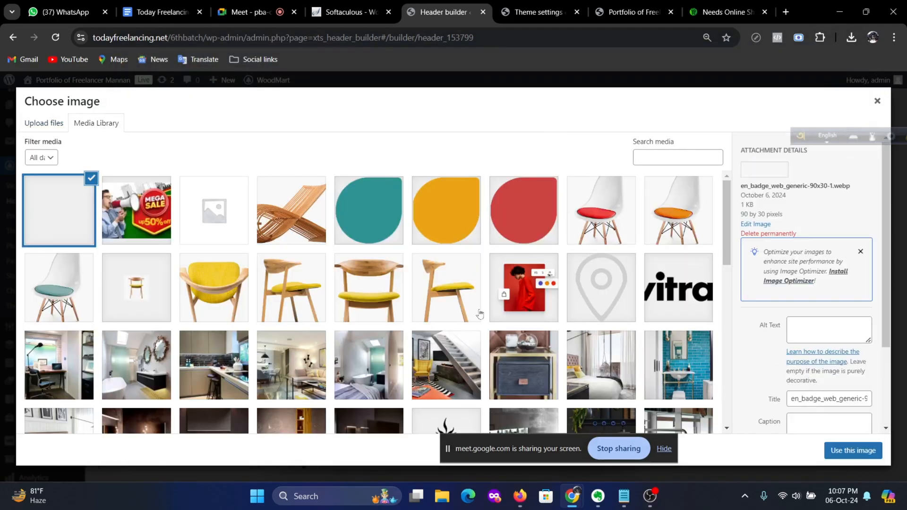
{"action": "left_click", "coordinate": [851, 450]}
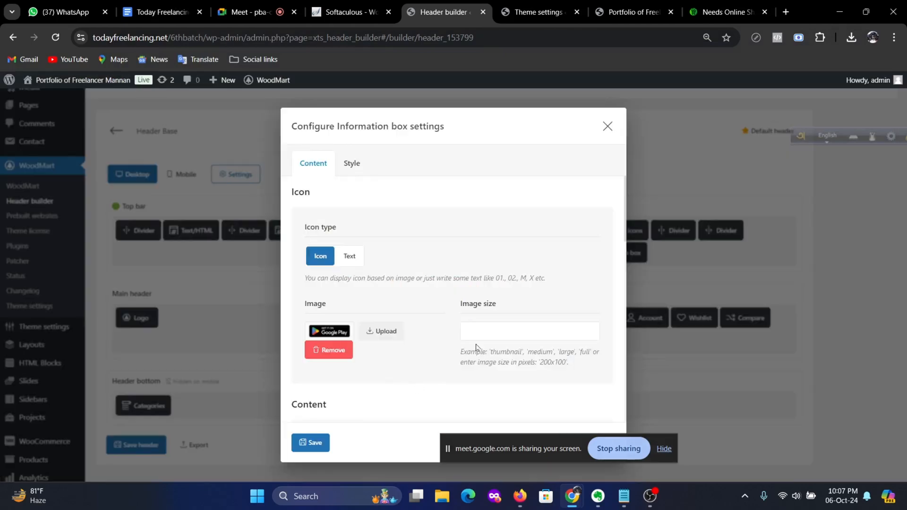
Step: Look through the Information box's content settings, from the image size and text fields to the button and link options
{"action": "scroll", "coordinate": [476, 347], "scroll_direction": "down", "scroll_amount": 4}
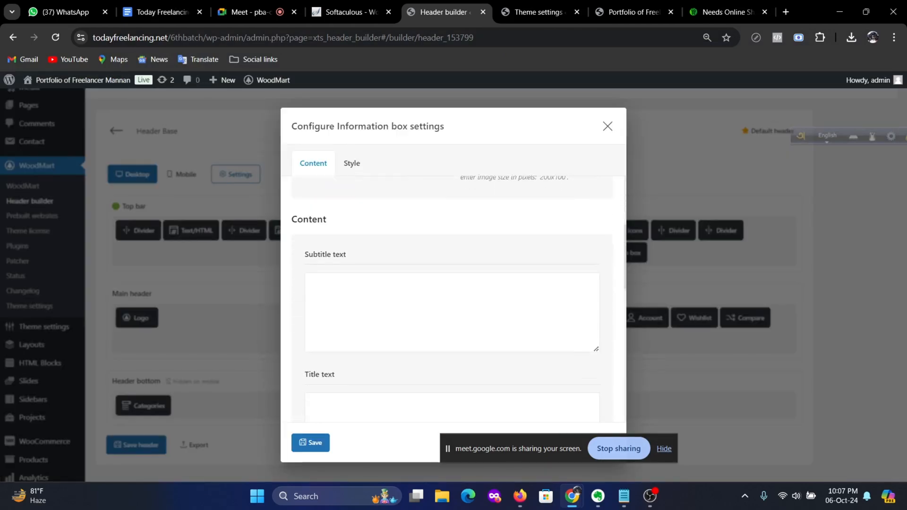
{"action": "scroll", "coordinate": [390, 311], "scroll_direction": "down", "scroll_amount": 10}
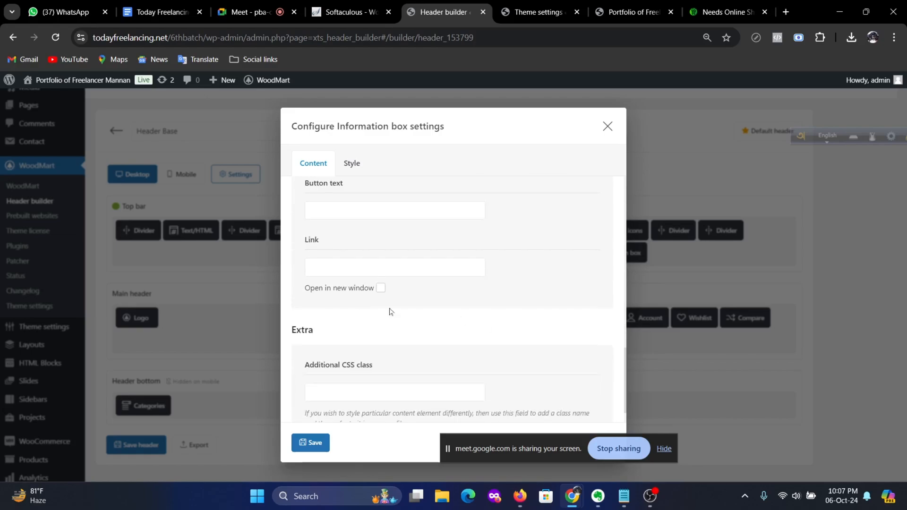
{"action": "scroll", "coordinate": [337, 282], "scroll_direction": "up", "scroll_amount": 12}
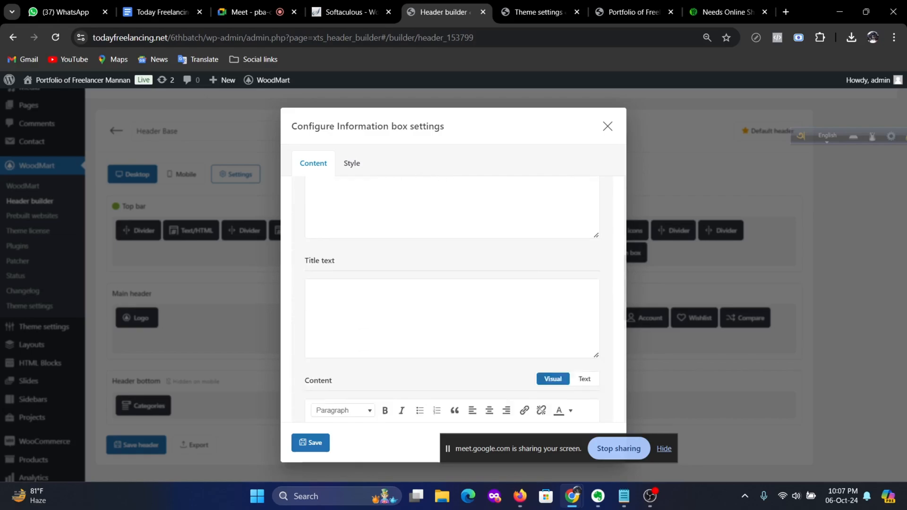
{"action": "scroll", "coordinate": [371, 289], "scroll_direction": "up", "scroll_amount": 2}
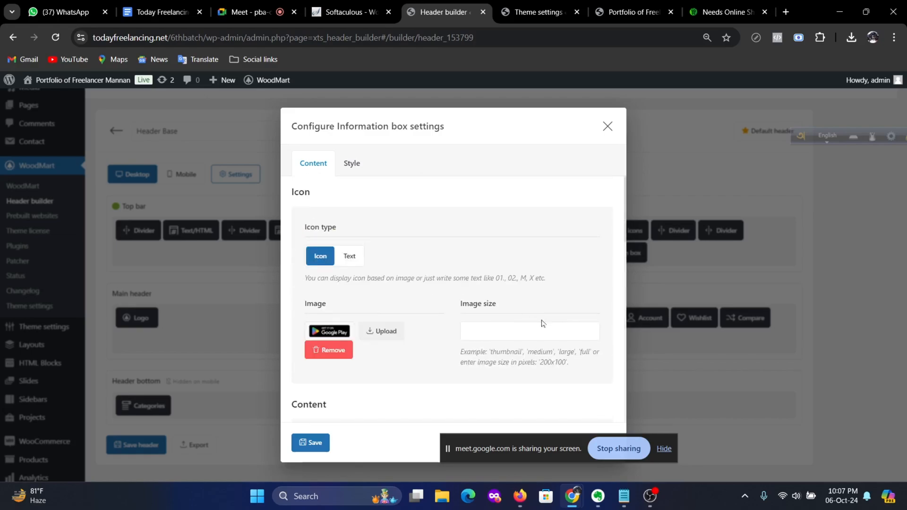
{"action": "scroll", "coordinate": [435, 362], "scroll_direction": "down", "scroll_amount": 1}
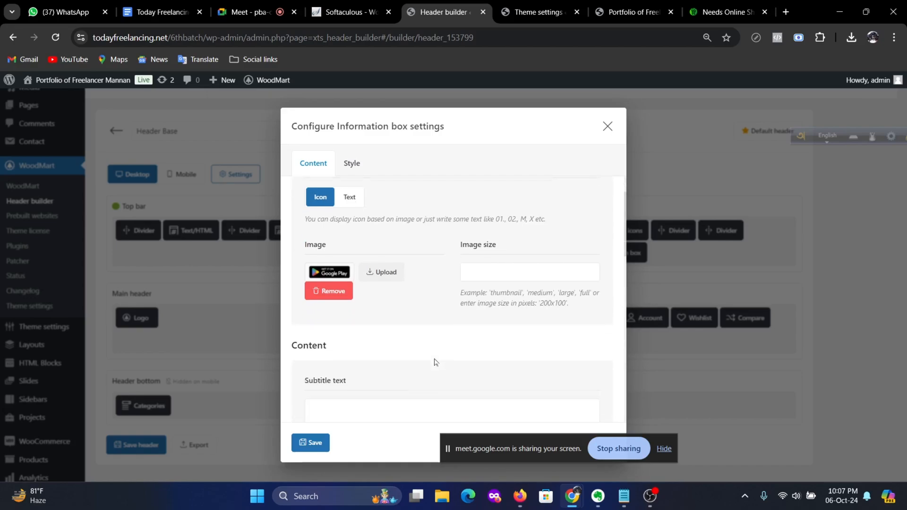
{"action": "scroll", "coordinate": [436, 363], "scroll_direction": "up", "scroll_amount": 2}
{"action": "scroll", "coordinate": [444, 352], "scroll_direction": "down", "scroll_amount": 5}
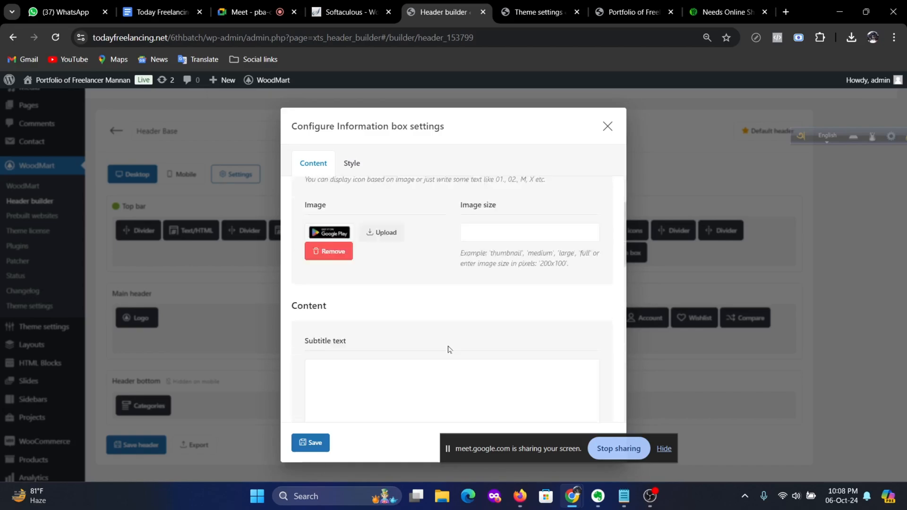
Step: Check where the Google Play badge in the needs.com.bd top bar links, as a reference for the Information box's link
{"action": "scroll", "coordinate": [456, 340], "scroll_direction": "down", "scroll_amount": 4}
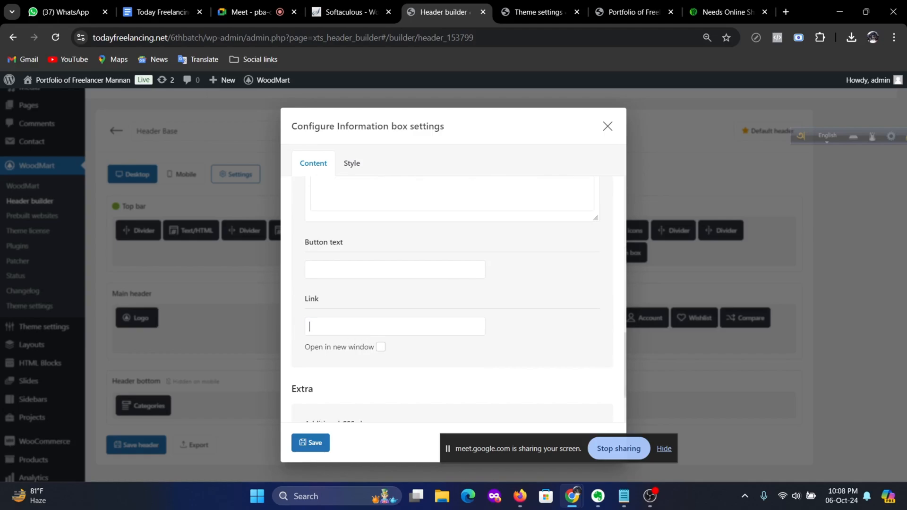
{"action": "left_click", "coordinate": [309, 327]}
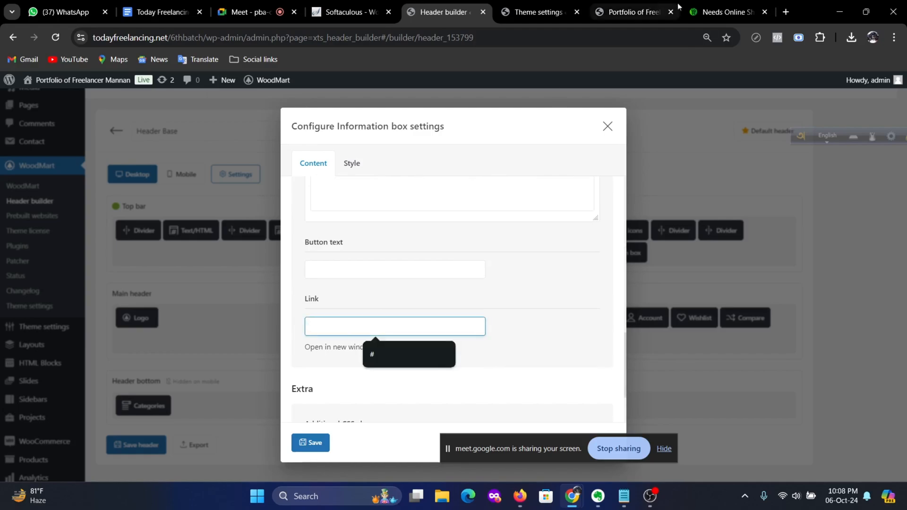
{"action": "left_click", "coordinate": [690, 11]}
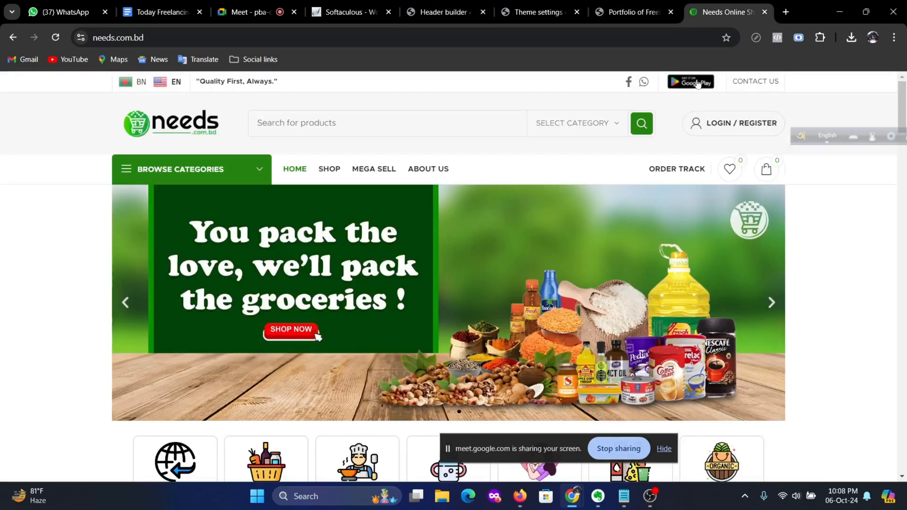
{"action": "right_click", "coordinate": [698, 84]}
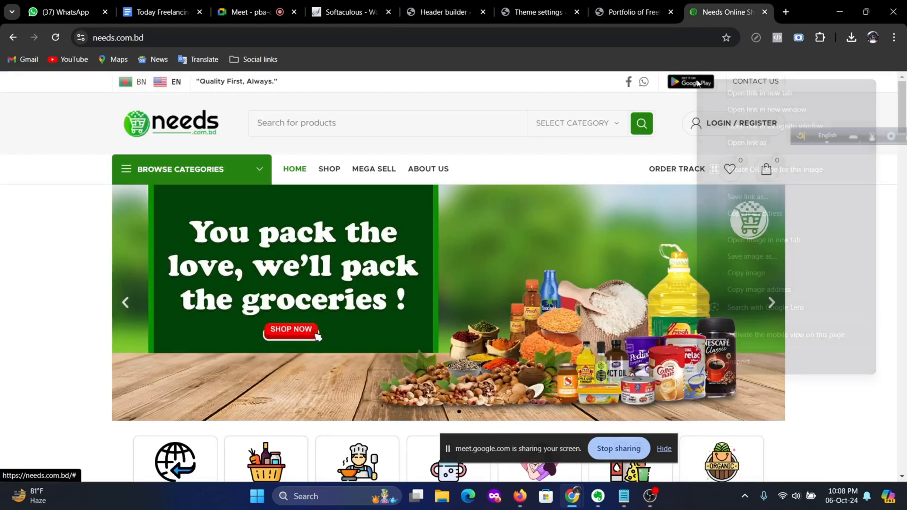
{"action": "left_click", "coordinate": [892, 74]}
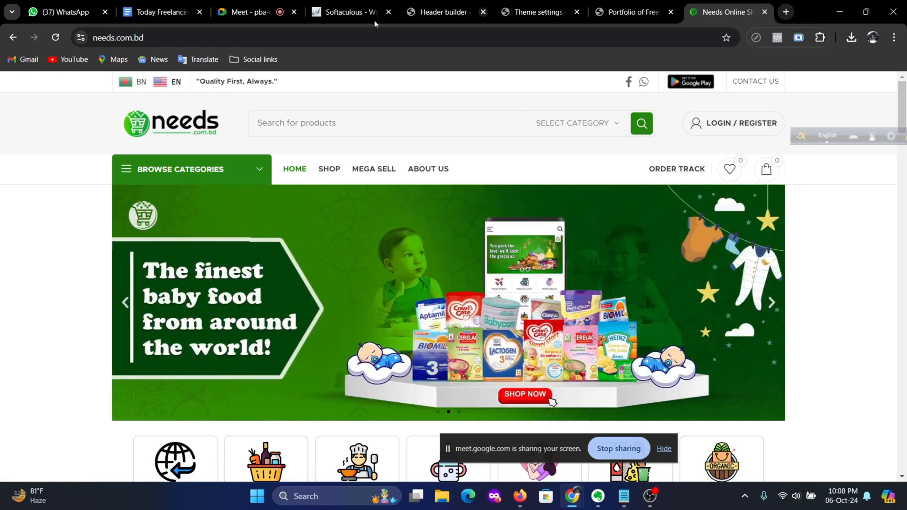
{"action": "left_click", "coordinate": [545, 10]}
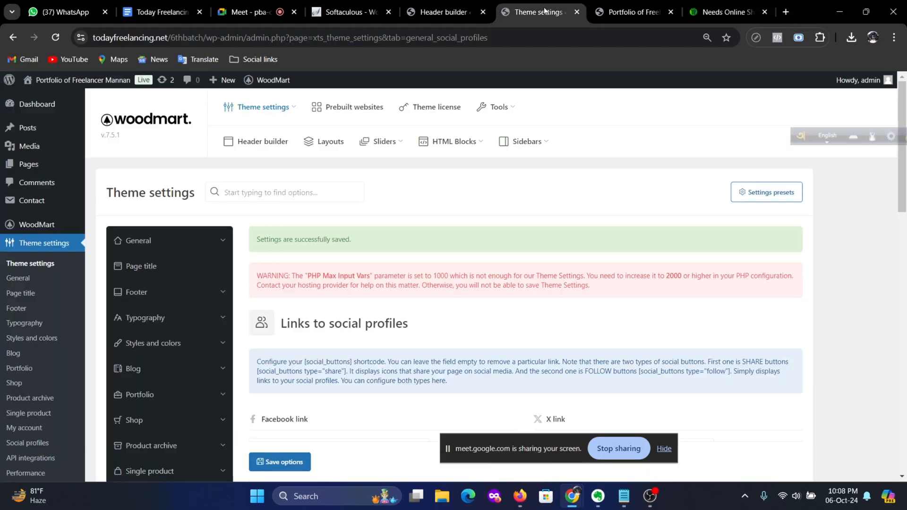
{"action": "left_click", "coordinate": [429, 23]}
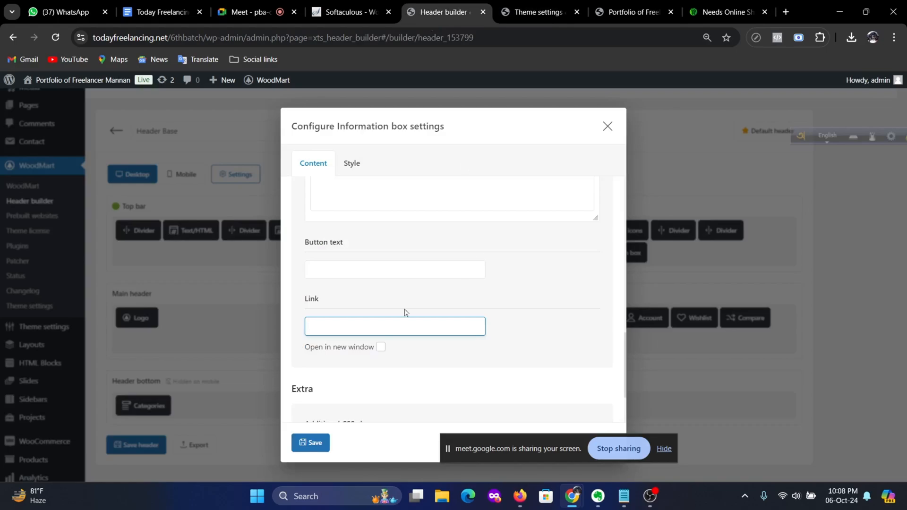
Step: Set the Information box's link to # and save both the box settings and the header
{"action": "left_click", "coordinate": [395, 327]}
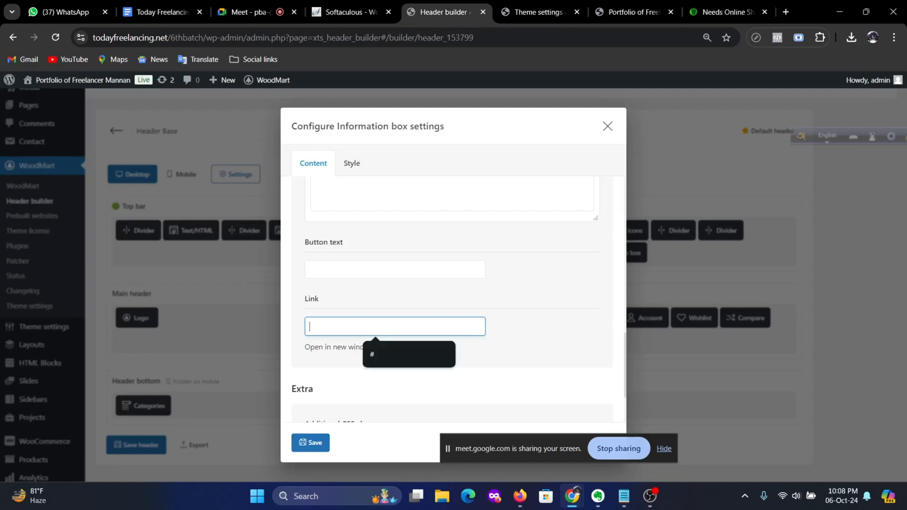
{"action": "type", "text": "#"}
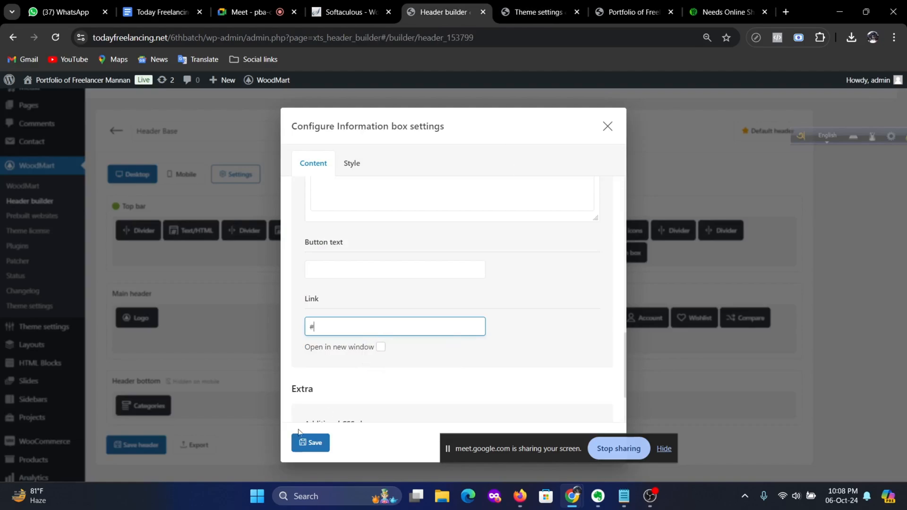
{"action": "left_click", "coordinate": [302, 440]}
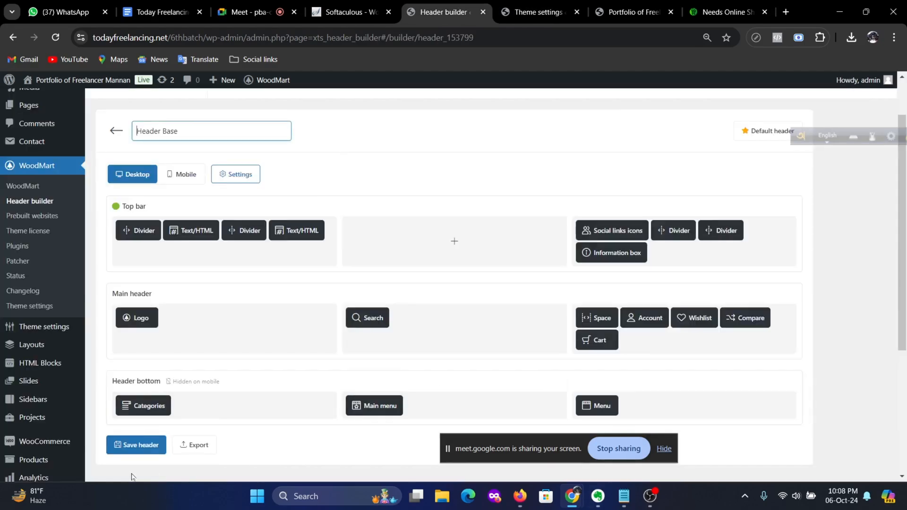
{"action": "left_click", "coordinate": [135, 450]}
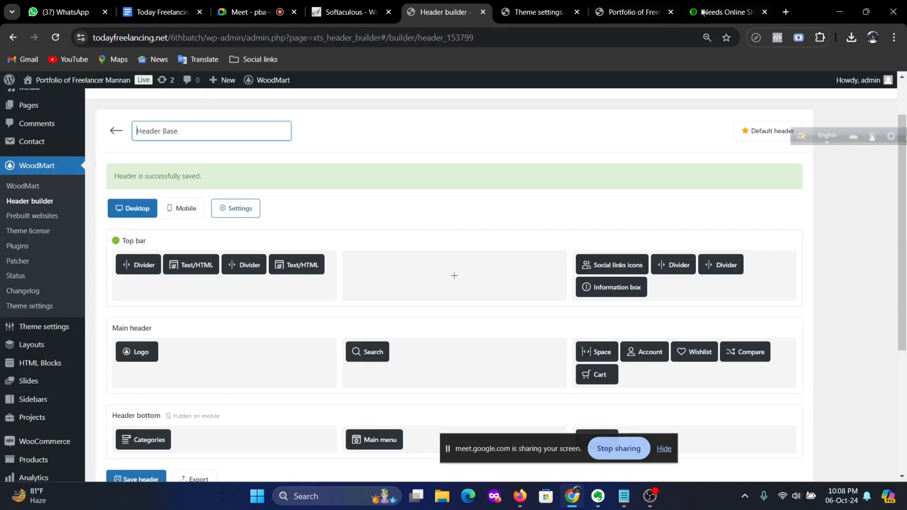
Step: Reload the store's home page and compare its top bar badge with the one on needs.com.bd
{"action": "left_click", "coordinate": [633, 12]}
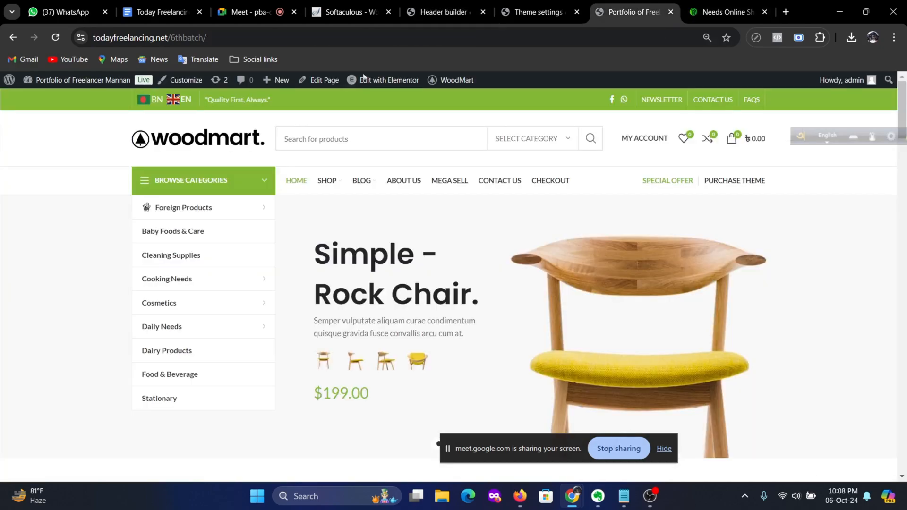
{"action": "left_click", "coordinate": [211, 144]}
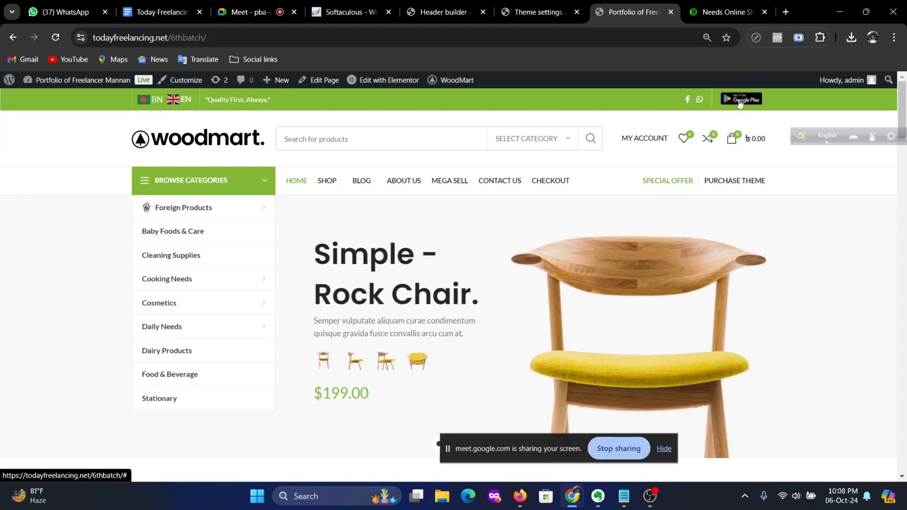
{"action": "left_click", "coordinate": [717, 6]}
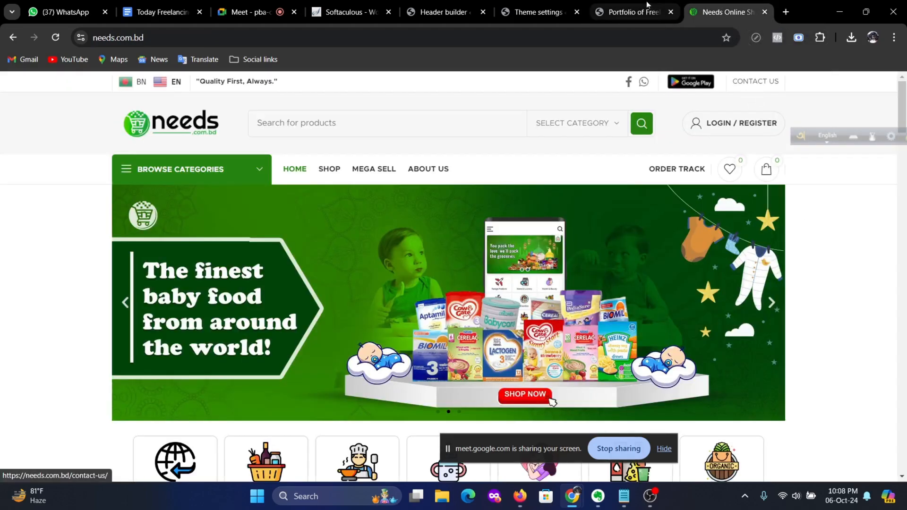
{"action": "left_click", "coordinate": [624, 6]}
Step: Move the Information box between the two dividers in the top bar's right-hand section of the Header Base layout
{"action": "left_click", "coordinate": [545, 12]}
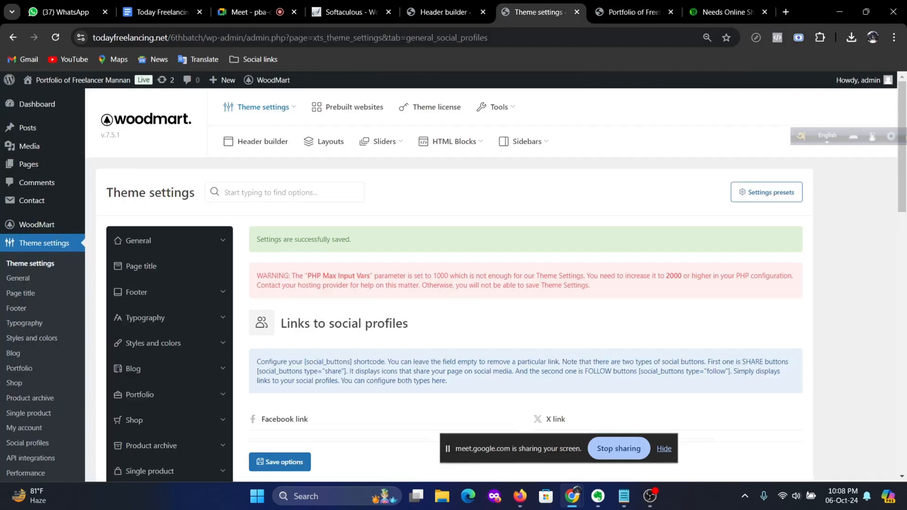
{"action": "left_click", "coordinate": [445, 12]}
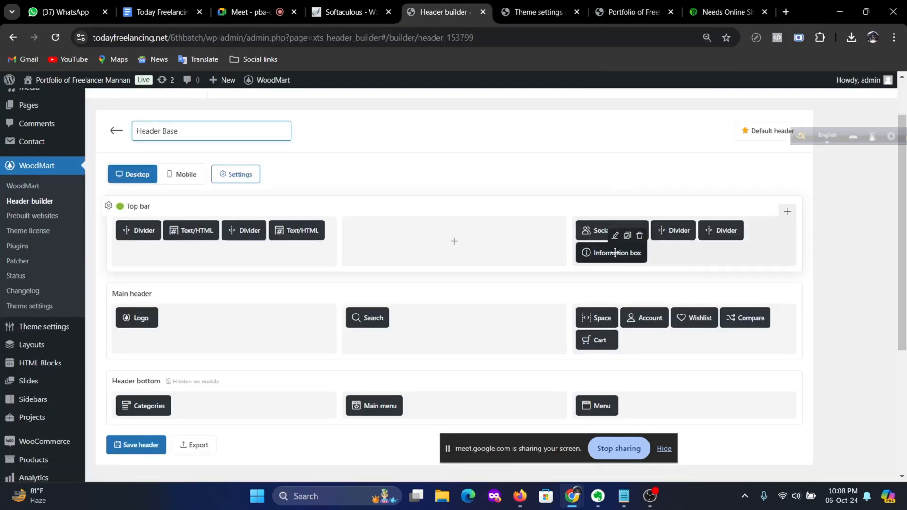
{"action": "left_click_drag", "start_coordinate": [615, 258], "coordinate": [730, 237]}
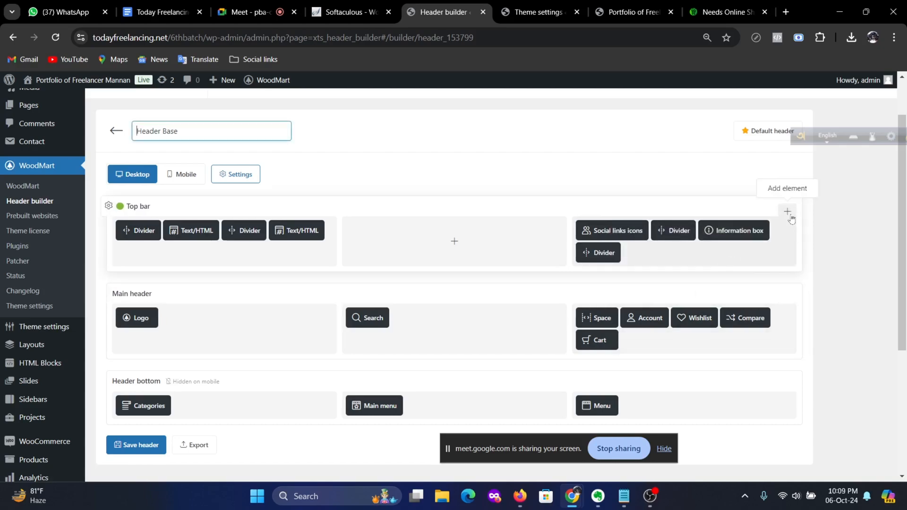
Step: Add a Menu element showing the Header link menu at the end of the top bar's right-hand section and save the header
{"action": "left_click", "coordinate": [788, 212]}
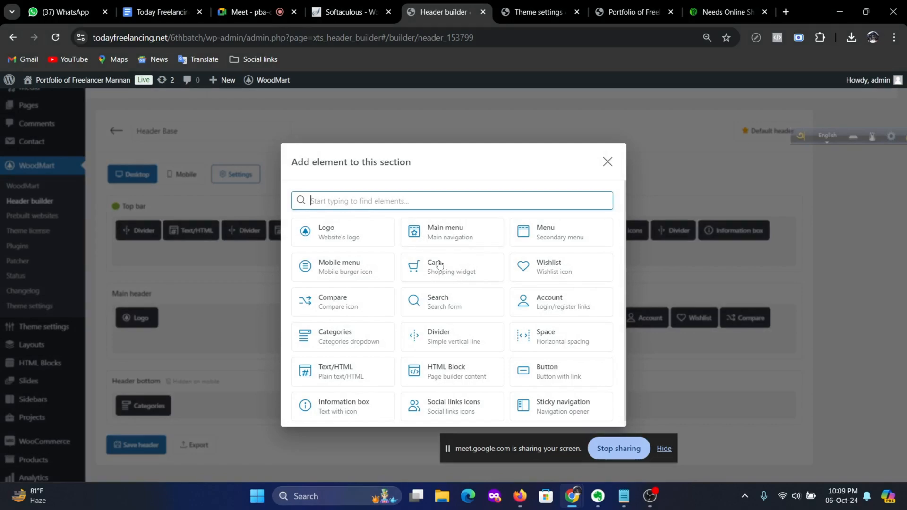
{"action": "left_click", "coordinate": [556, 235]}
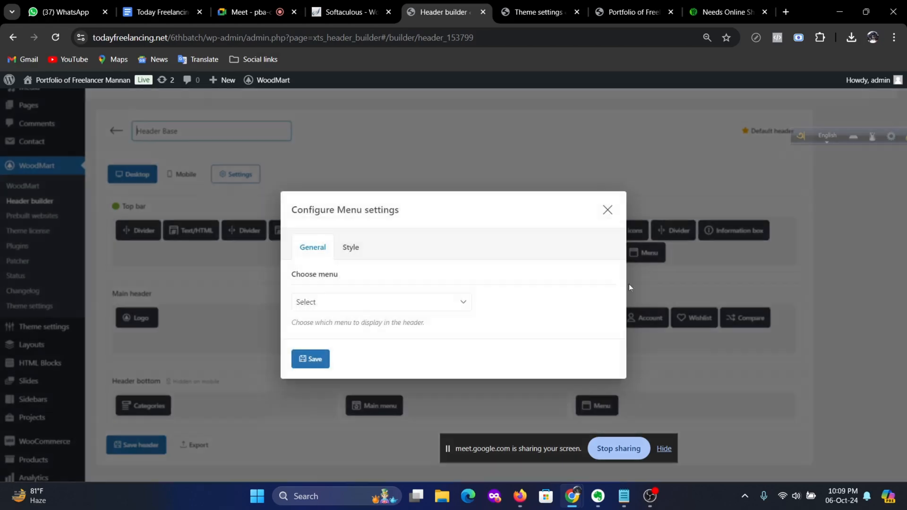
{"action": "left_click", "coordinate": [397, 305]}
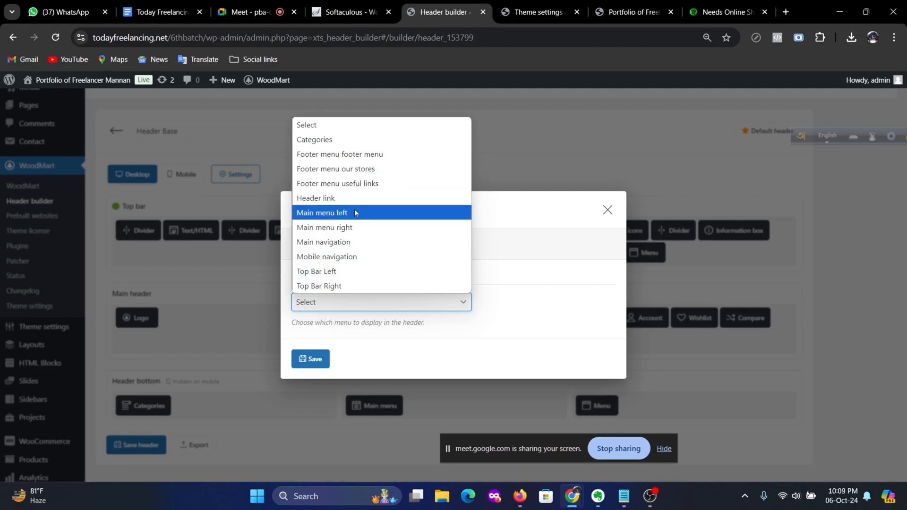
{"action": "left_click", "coordinate": [364, 199]}
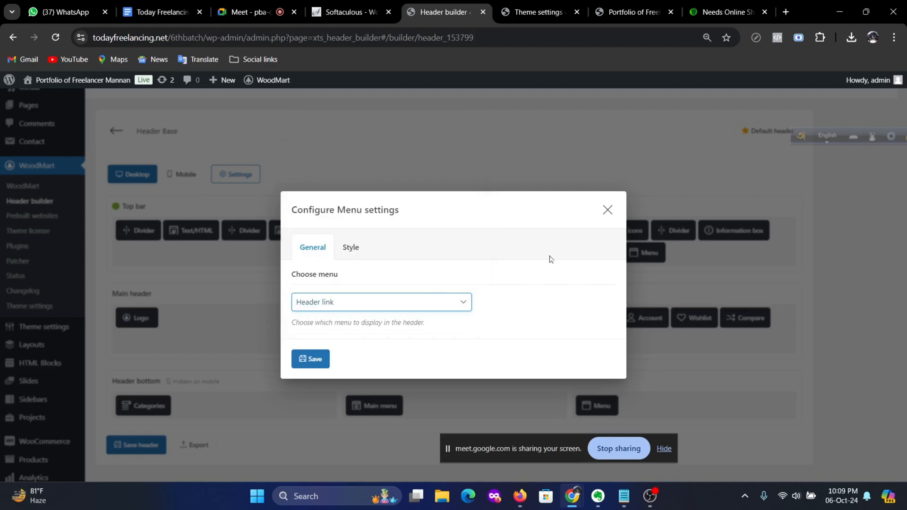
{"action": "left_click", "coordinate": [309, 359]}
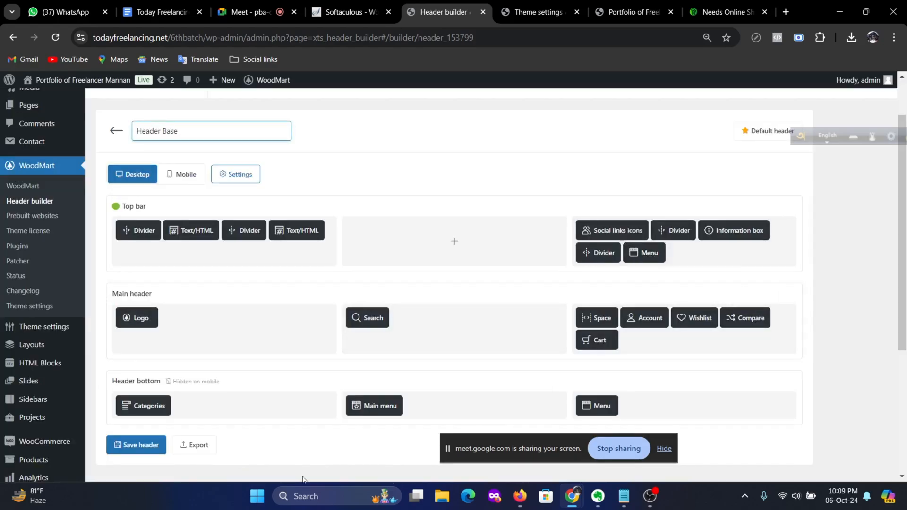
{"action": "left_click", "coordinate": [151, 447]}
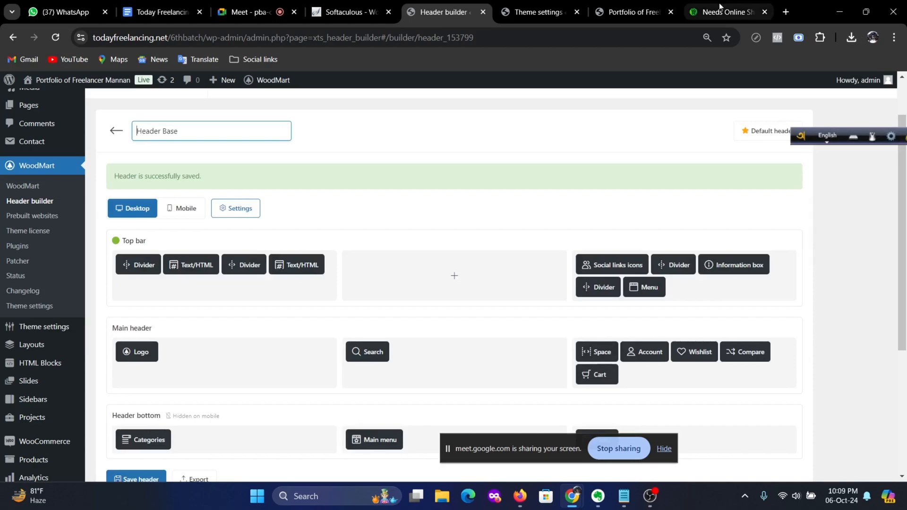
Step: Reload the store's home page to check the badge and the added menu in the top bar
{"action": "left_click", "coordinate": [713, 12]}
{"action": "left_click", "coordinate": [624, 12]}
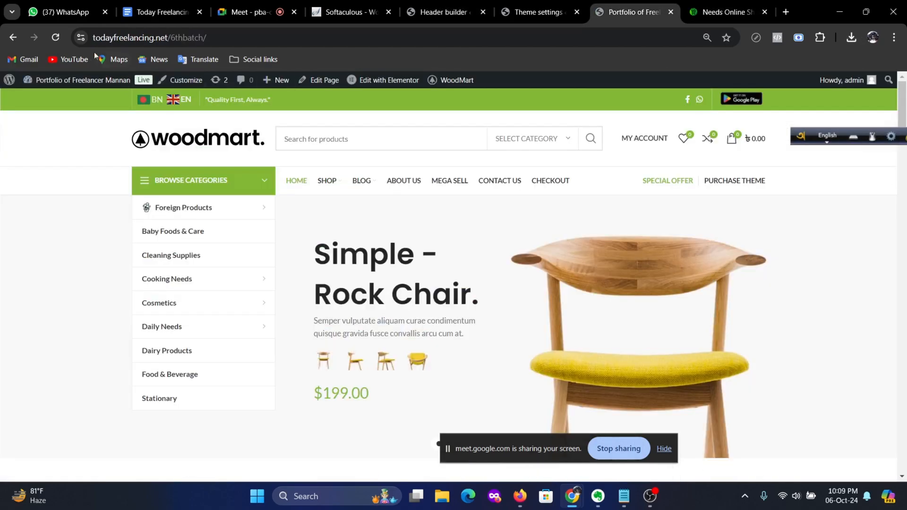
{"action": "left_click", "coordinate": [56, 42]}
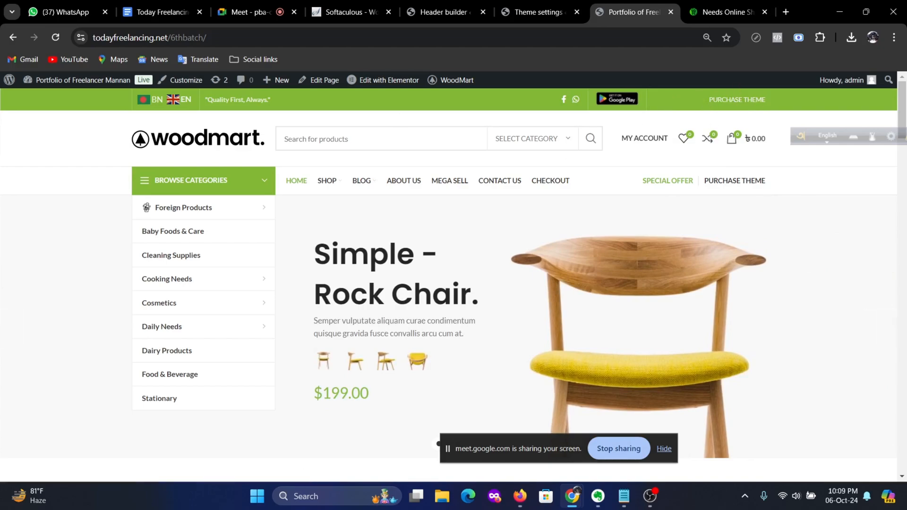
Step: Open the Header link menu for editing in the WordPress menu settings, leaving the current menu without saving
{"action": "left_click", "coordinate": [442, 12]}
{"action": "scroll", "coordinate": [54, 340], "scroll_direction": "down", "scroll_amount": 5}
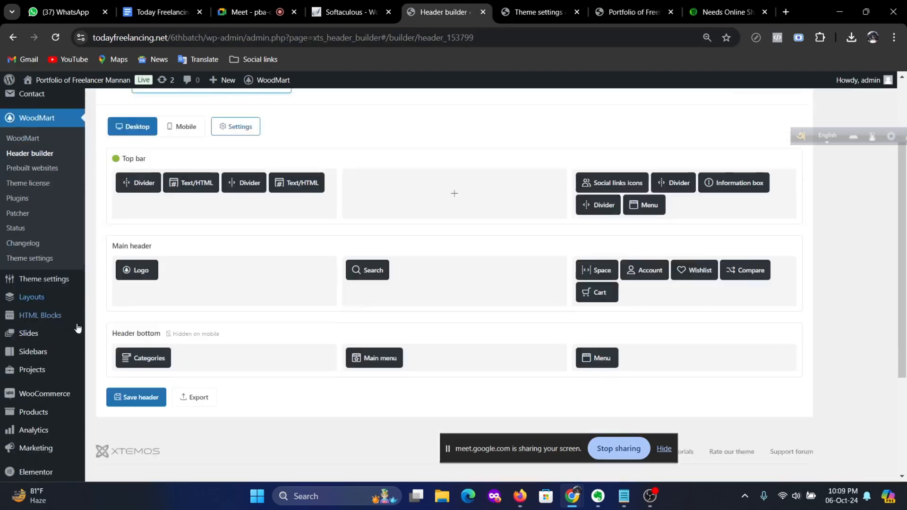
{"action": "mouse_move", "coordinate": [47, 385]}
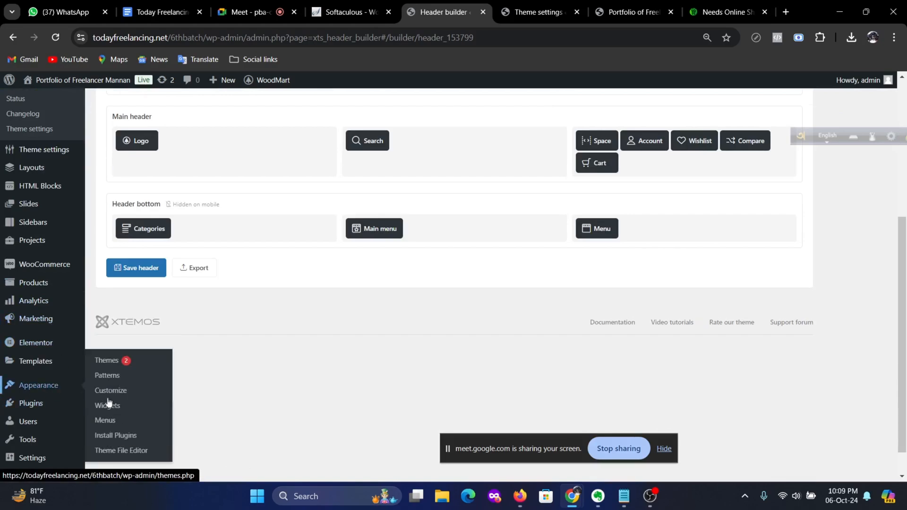
{"action": "left_click", "coordinate": [111, 419]}
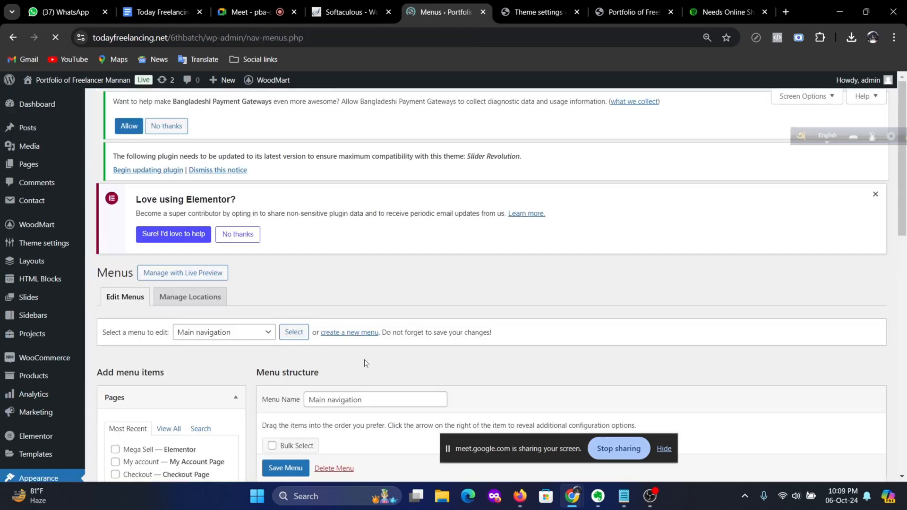
{"action": "scroll", "coordinate": [496, 313], "scroll_direction": "down", "scroll_amount": 6}
{"action": "scroll", "coordinate": [366, 265], "scroll_direction": "up", "scroll_amount": 3}
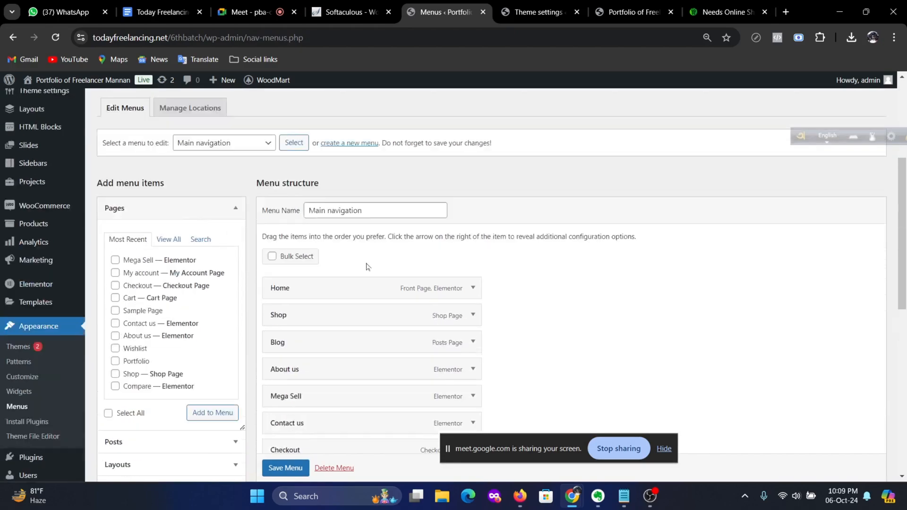
{"action": "left_click", "coordinate": [229, 173]}
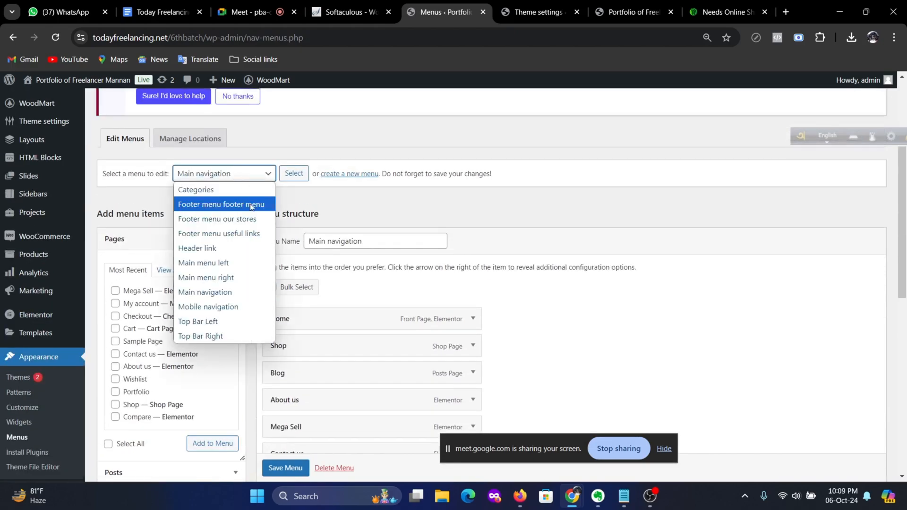
{"action": "left_click", "coordinate": [229, 248]}
{"action": "left_click", "coordinate": [297, 176]}
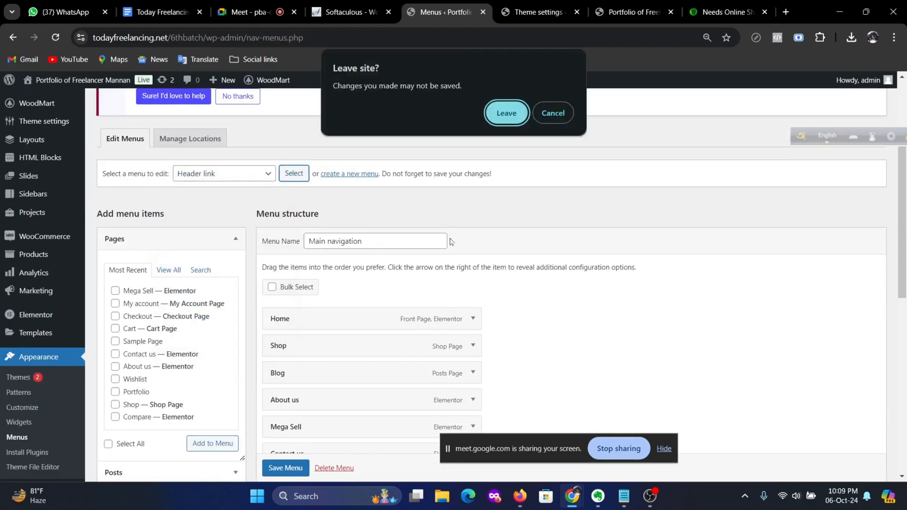
{"action": "left_click", "coordinate": [505, 112]}
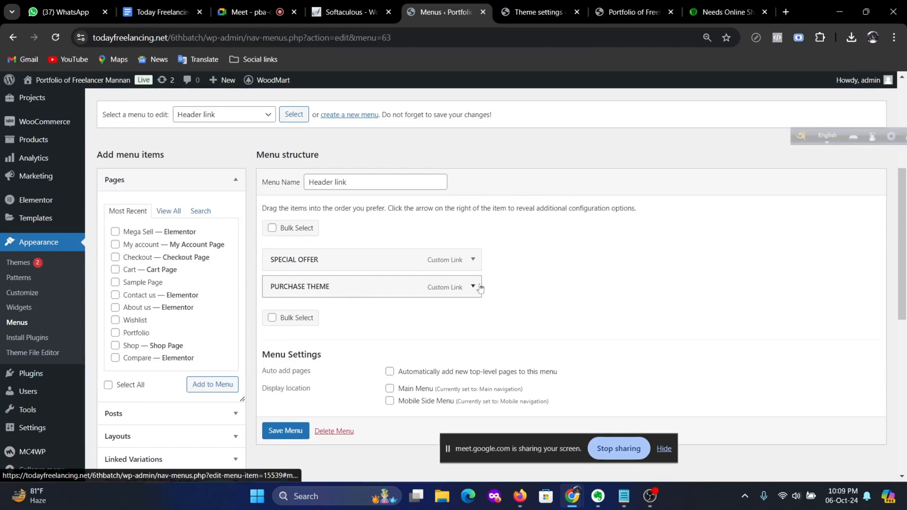
Step: Remove the SPECIAL OFFER and PURCHASE THEME items from the Header link menu
{"action": "left_click", "coordinate": [272, 227]}
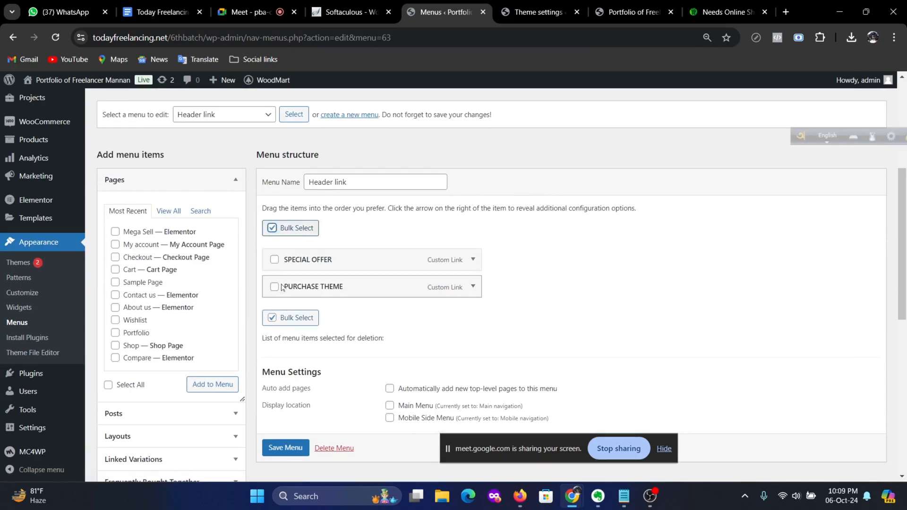
{"action": "left_click", "coordinate": [275, 286]}
{"action": "left_click", "coordinate": [275, 259]}
{"action": "left_click", "coordinate": [371, 318]}
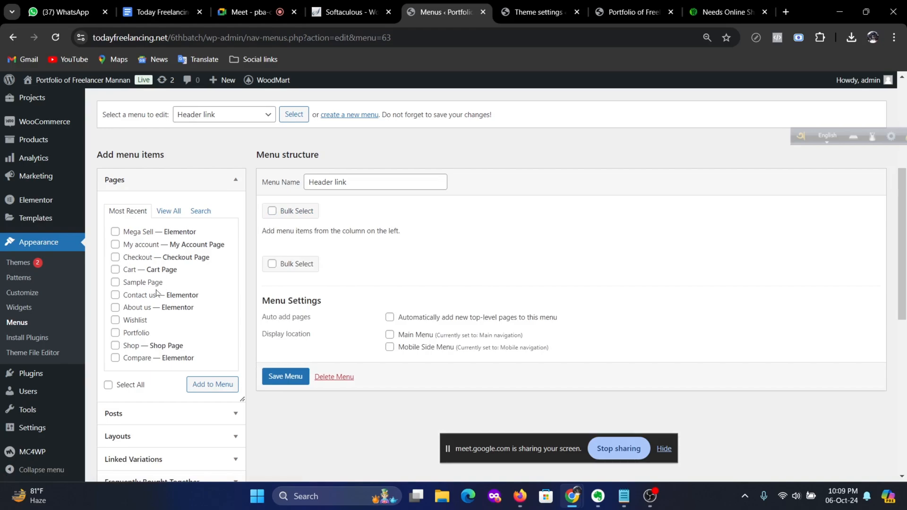
Step: Add the Contact us page to the Header link menu, save the menu and reload the storefront to check it
{"action": "left_click", "coordinate": [215, 382]}
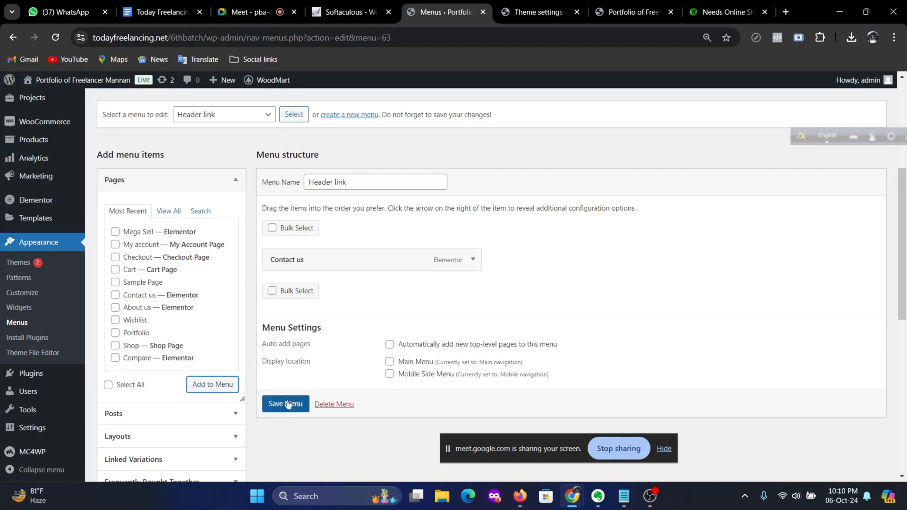
{"action": "left_click", "coordinate": [293, 405]}
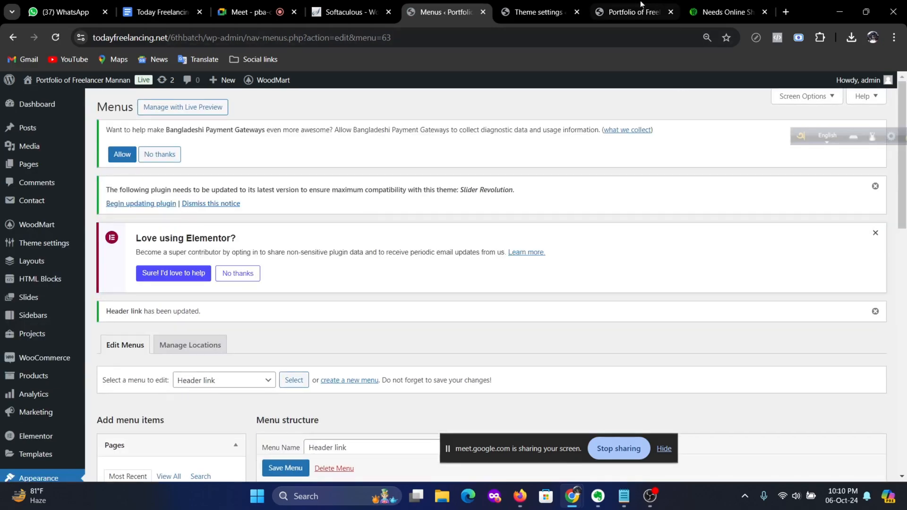
{"action": "left_click", "coordinate": [633, 12]}
{"action": "left_click", "coordinate": [57, 38]}
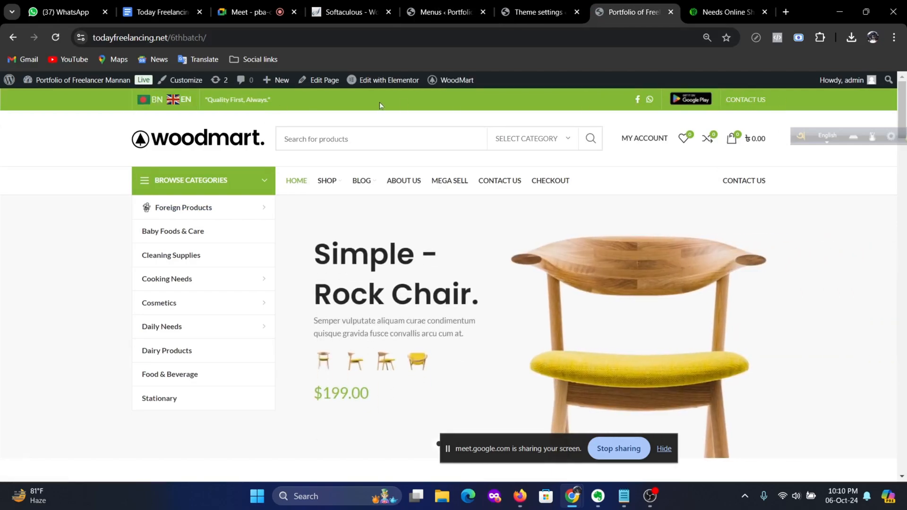
Step: Compare the storefront with the needs.com.bd reference site and open the Header Base layout in the WoodMart header builder
{"action": "left_click", "coordinate": [690, 5]}
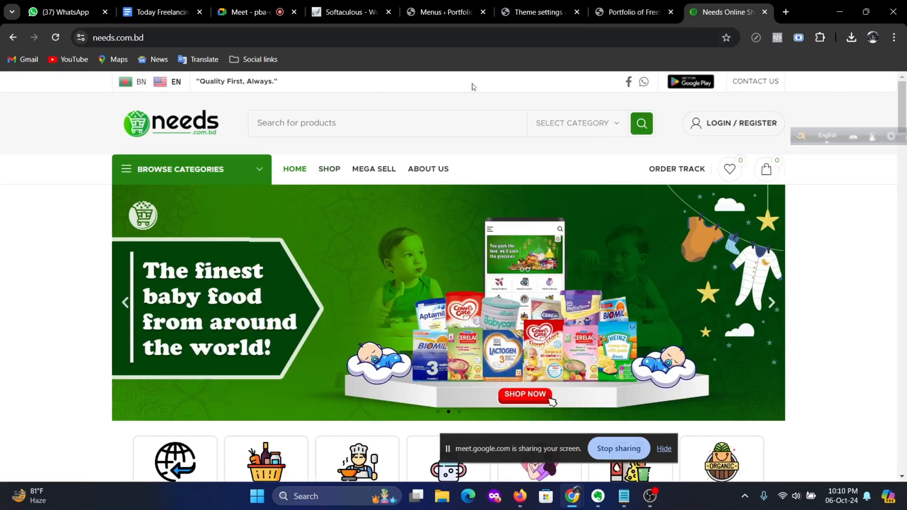
{"action": "left_click", "coordinate": [631, 10]}
{"action": "left_click", "coordinate": [536, 10]}
{"action": "left_click", "coordinate": [458, 7]}
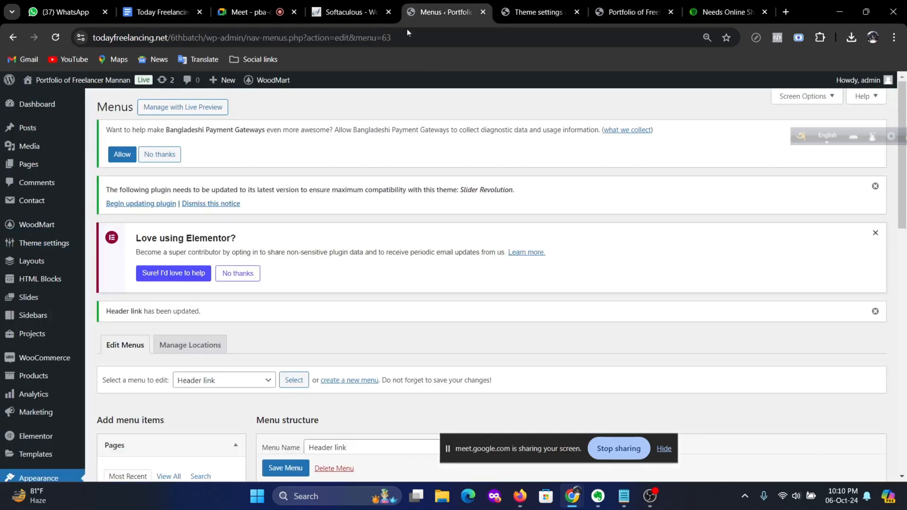
{"action": "left_click", "coordinate": [517, 10]}
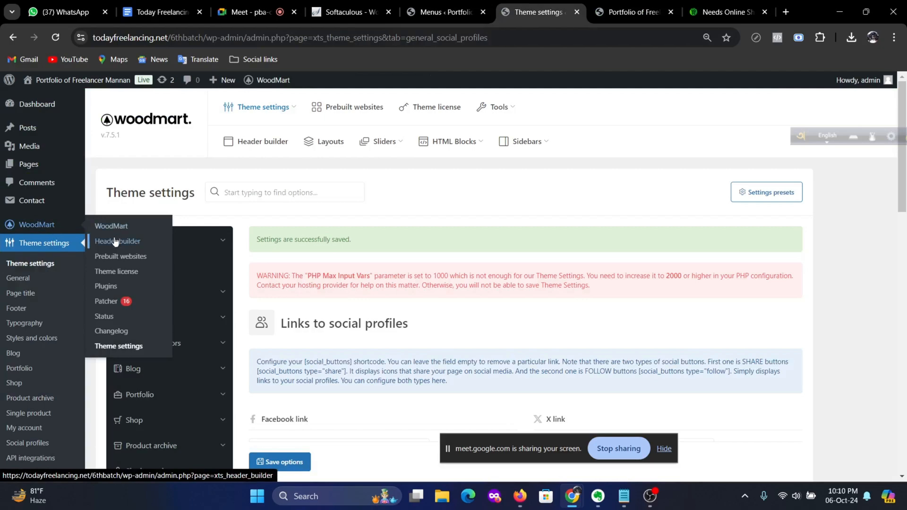
{"action": "left_click", "coordinate": [116, 239]}
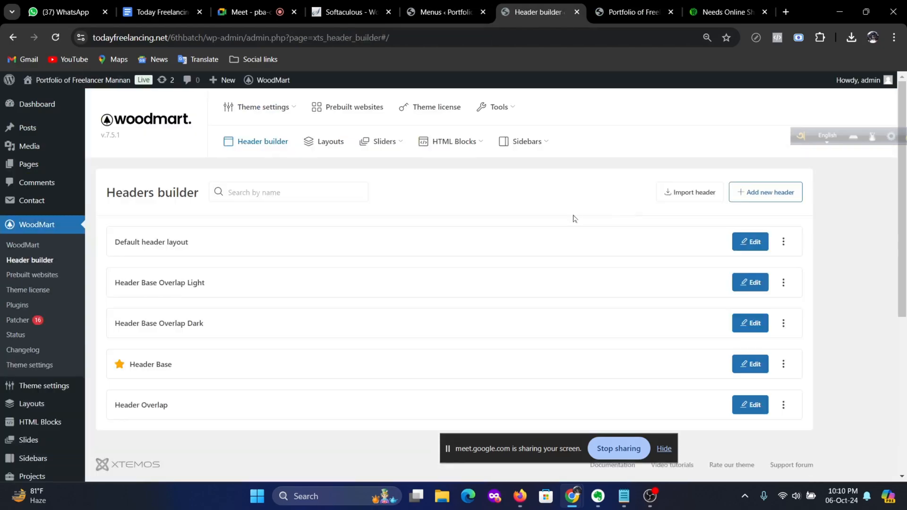
{"action": "left_click", "coordinate": [751, 365]}
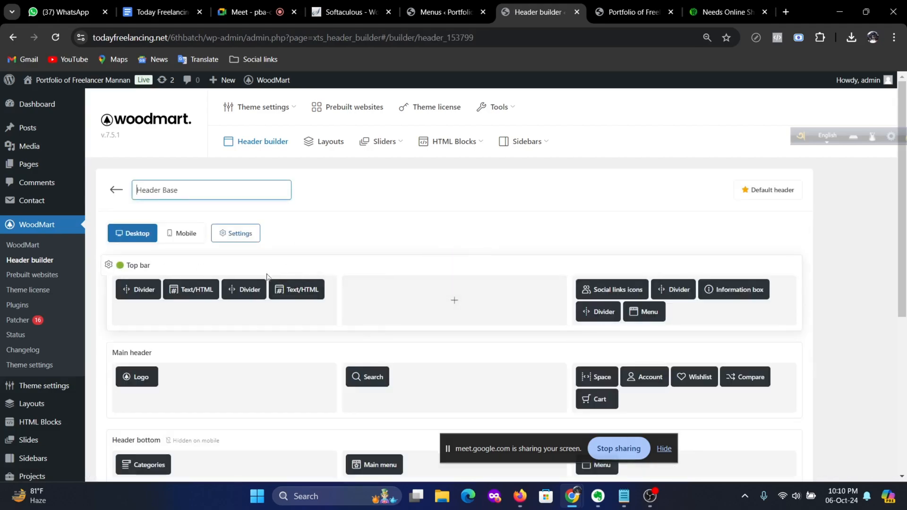
Step: Set the top bar's text color scheme to Dark, save the row settings and save the header
{"action": "left_click", "coordinate": [109, 265]}
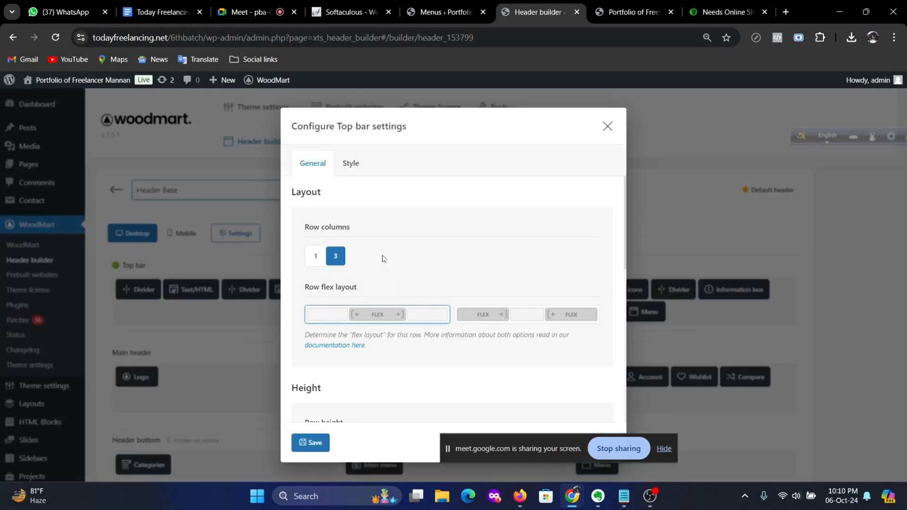
{"action": "scroll", "coordinate": [453, 261], "scroll_direction": "down", "scroll_amount": 6}
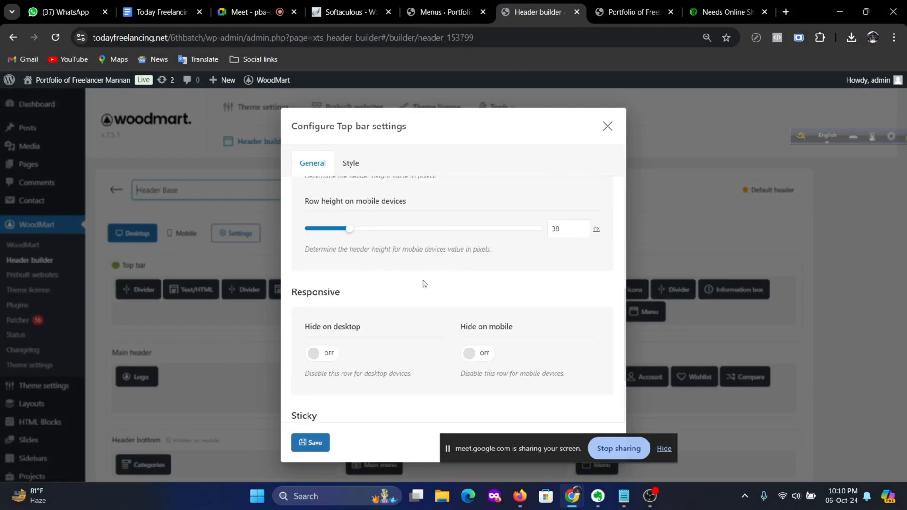
{"action": "scroll", "coordinate": [484, 314], "scroll_direction": "down", "scroll_amount": 2}
{"action": "scroll", "coordinate": [482, 304], "scroll_direction": "up", "scroll_amount": 7}
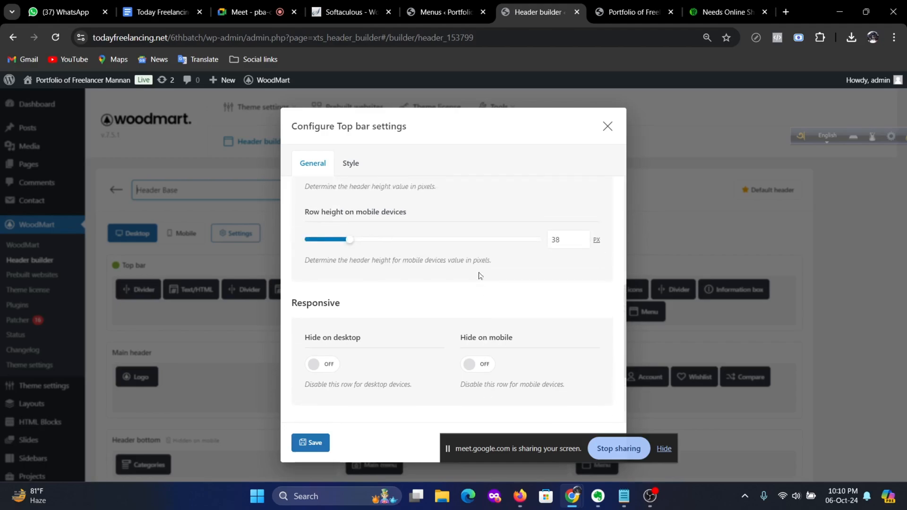
{"action": "scroll", "coordinate": [475, 271], "scroll_direction": "up", "scroll_amount": 1}
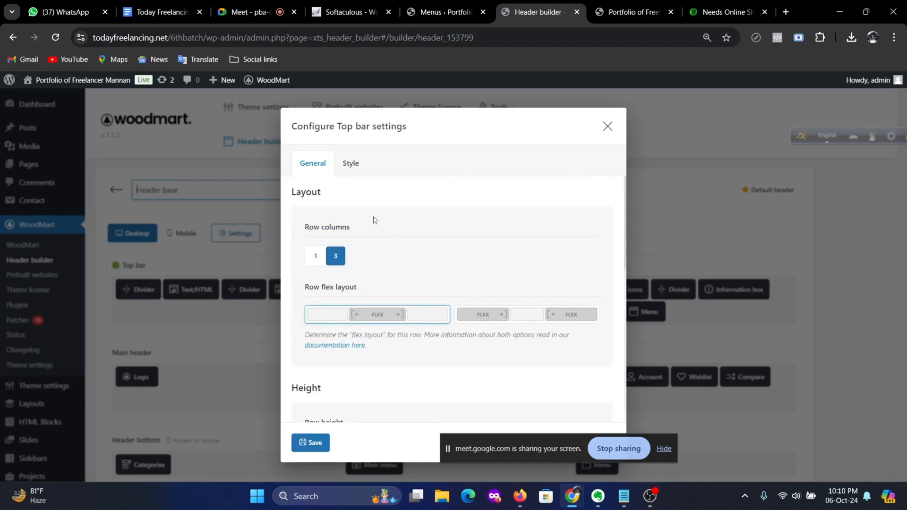
{"action": "left_click", "coordinate": [351, 164]}
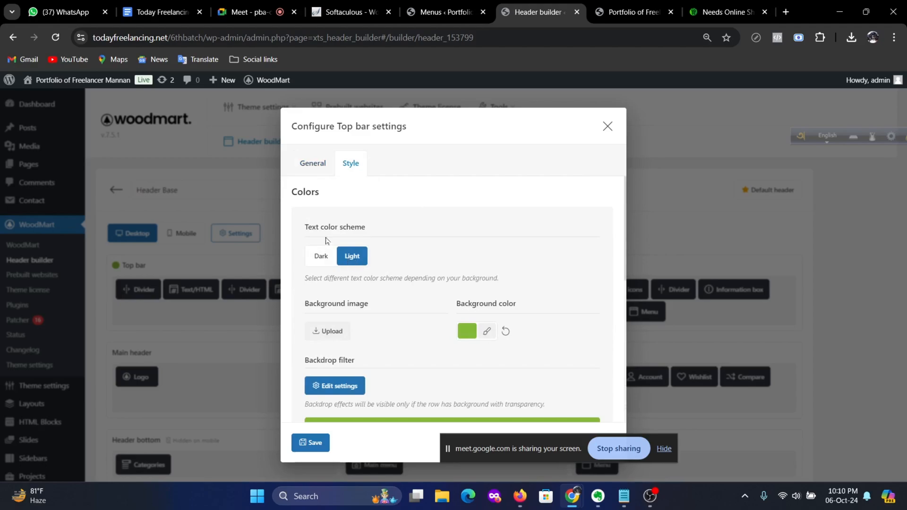
{"action": "left_click", "coordinate": [324, 261]}
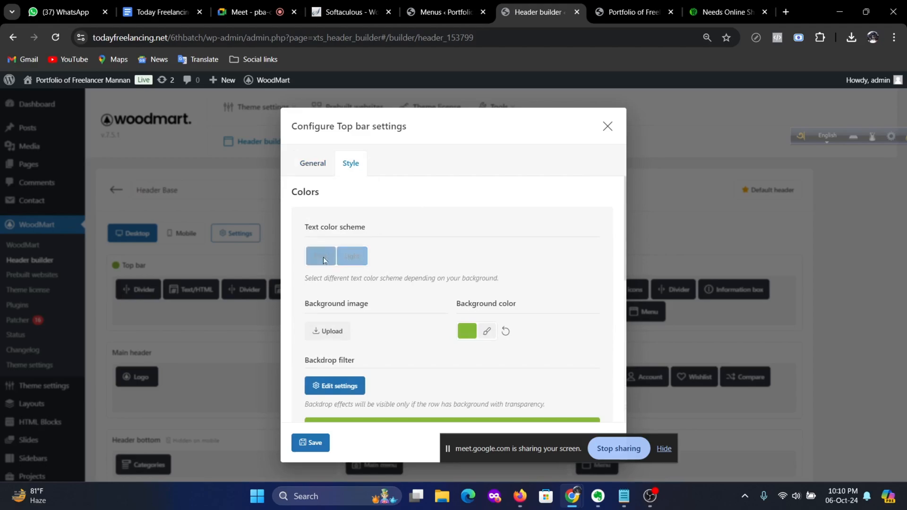
{"action": "left_click", "coordinate": [327, 449]}
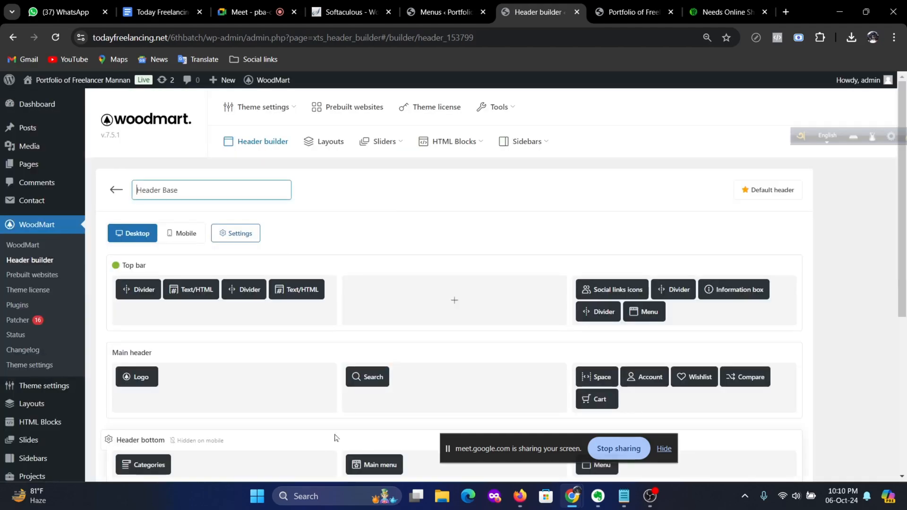
{"action": "scroll", "coordinate": [193, 430], "scroll_direction": "down", "scroll_amount": 4}
{"action": "scroll", "coordinate": [127, 335], "scroll_direction": "up", "scroll_amount": 4}
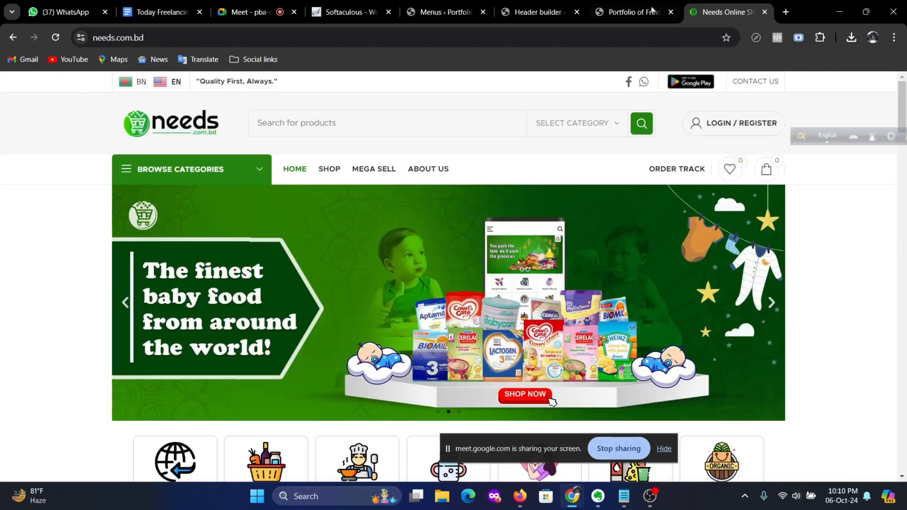
Step: View the needs.com.bd reference header and reload the storefront to check the top bar's text color
{"action": "left_click", "coordinate": [723, 12]}
{"action": "left_click", "coordinate": [628, 11]}
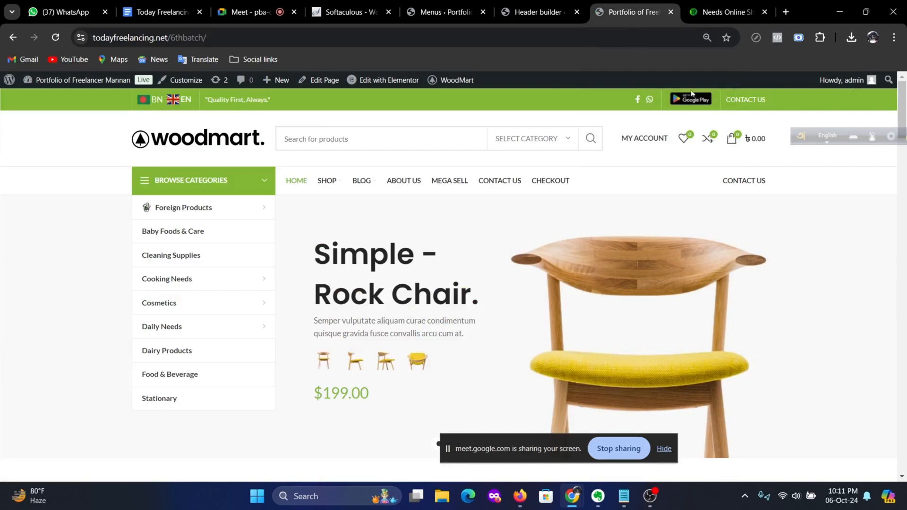
{"action": "left_click", "coordinate": [56, 38]}
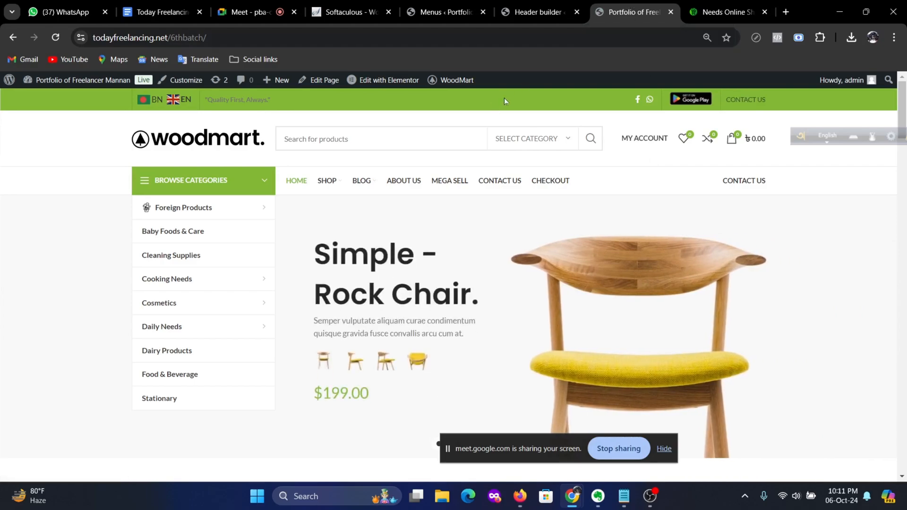
Step: Set the top bar's background color to white (FFFFFF) and save the row settings
{"action": "left_click", "coordinate": [543, 8]}
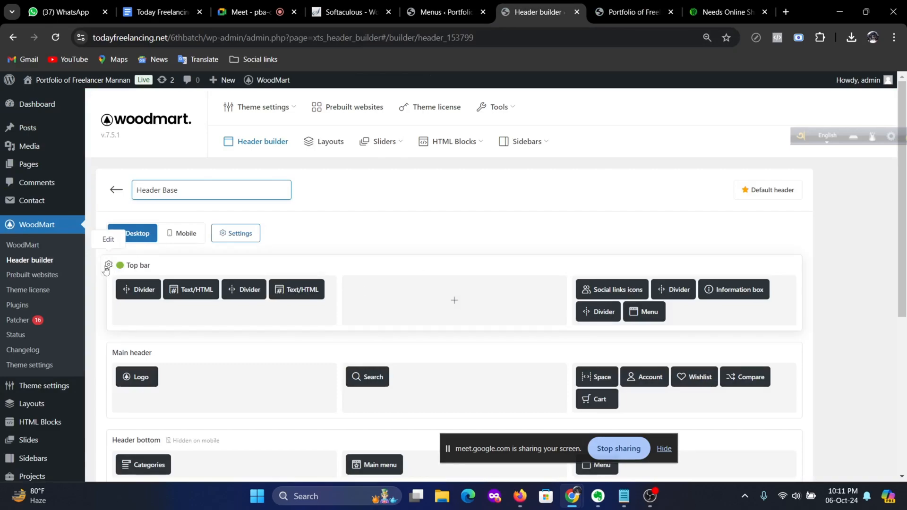
{"action": "left_click", "coordinate": [106, 269]}
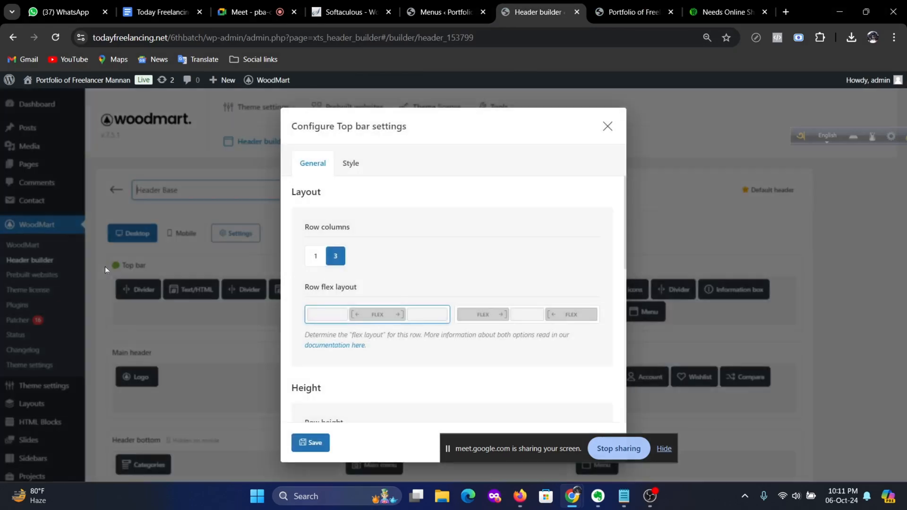
{"action": "left_click", "coordinate": [363, 171]}
{"action": "scroll", "coordinate": [523, 259], "scroll_direction": "down", "scroll_amount": 2}
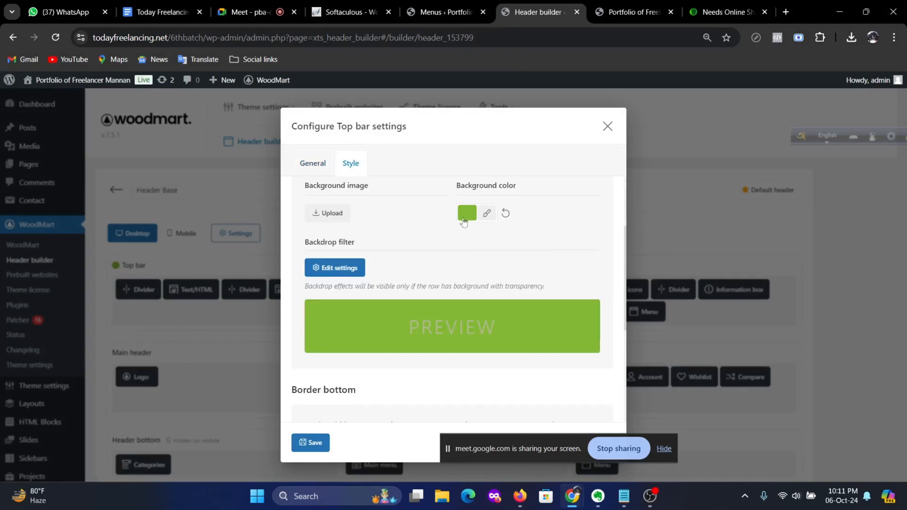
{"action": "left_click", "coordinate": [467, 214]}
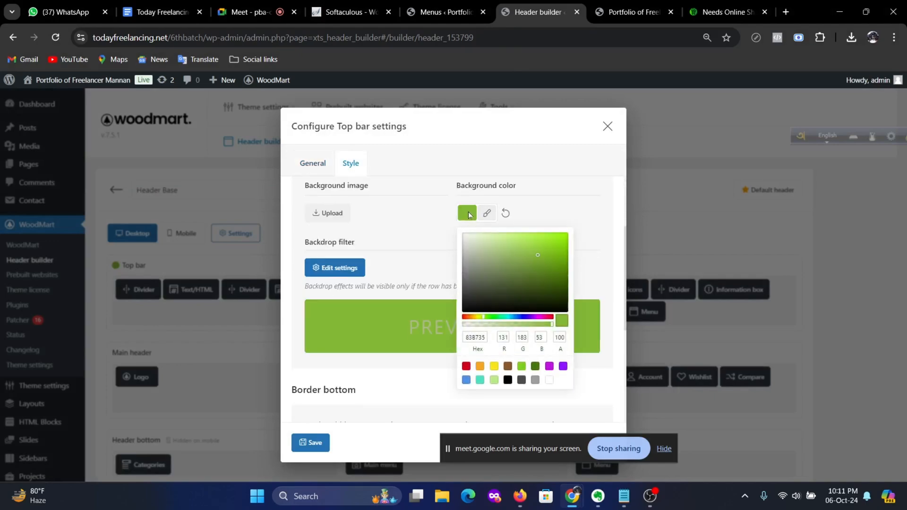
{"action": "left_click", "coordinate": [549, 379]}
{"action": "scroll", "coordinate": [472, 331], "scroll_direction": "down", "scroll_amount": 5}
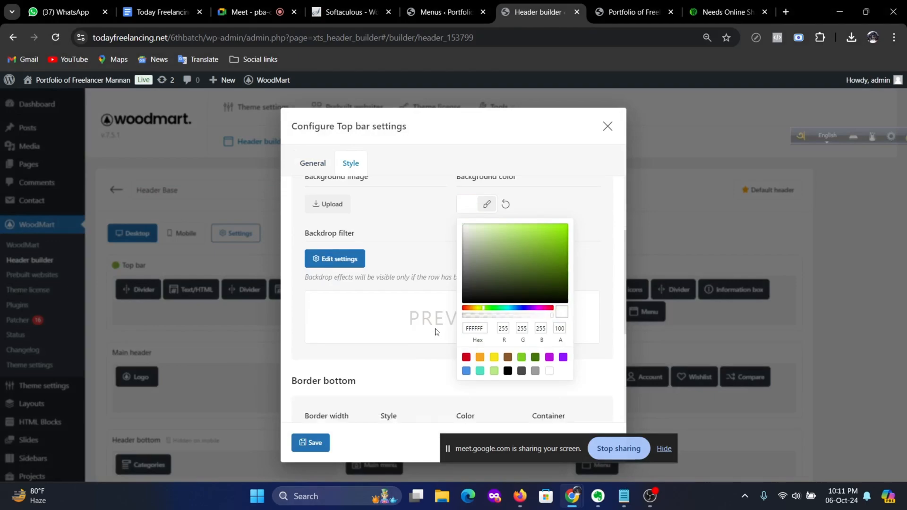
{"action": "left_click", "coordinate": [310, 442]}
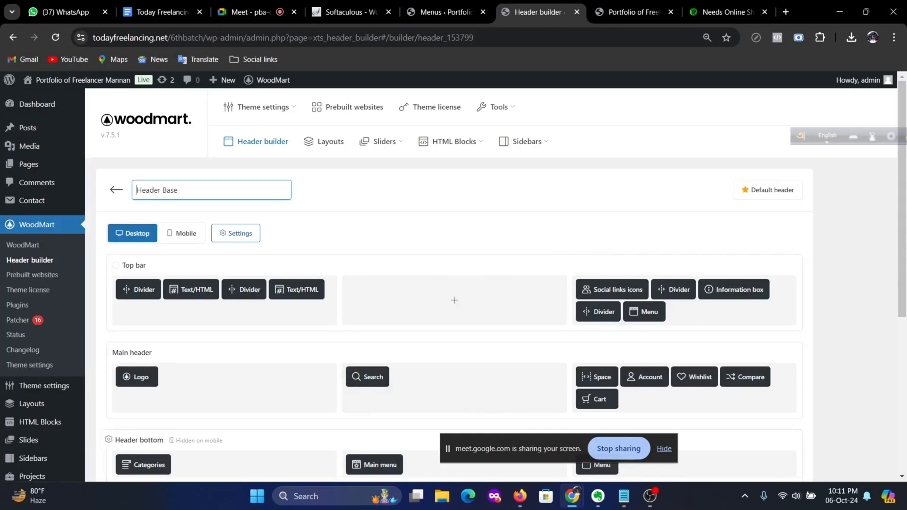
Step: Save the Header Base layout and reload the storefront to check the top bar's background
{"action": "scroll", "coordinate": [200, 413], "scroll_direction": "down", "scroll_amount": 5}
{"action": "left_click", "coordinate": [134, 228]}
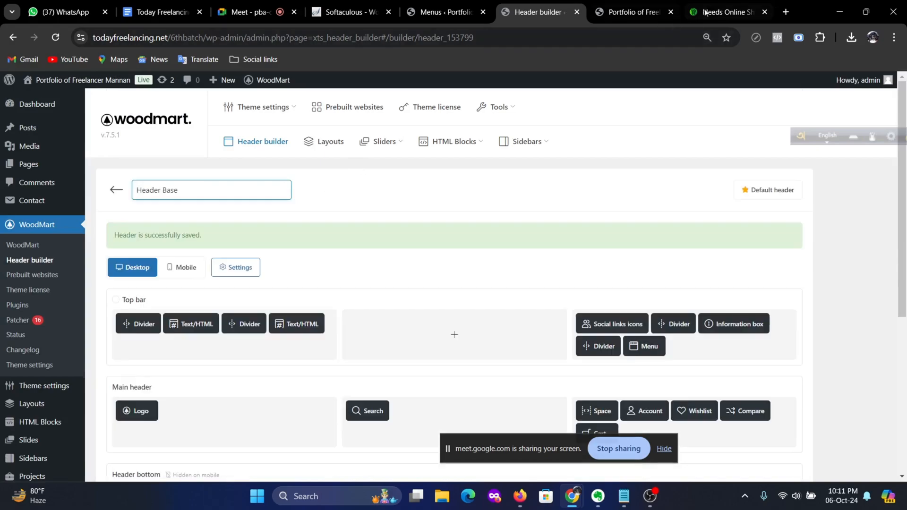
{"action": "left_click", "coordinate": [634, 11]}
{"action": "left_click", "coordinate": [56, 37]}
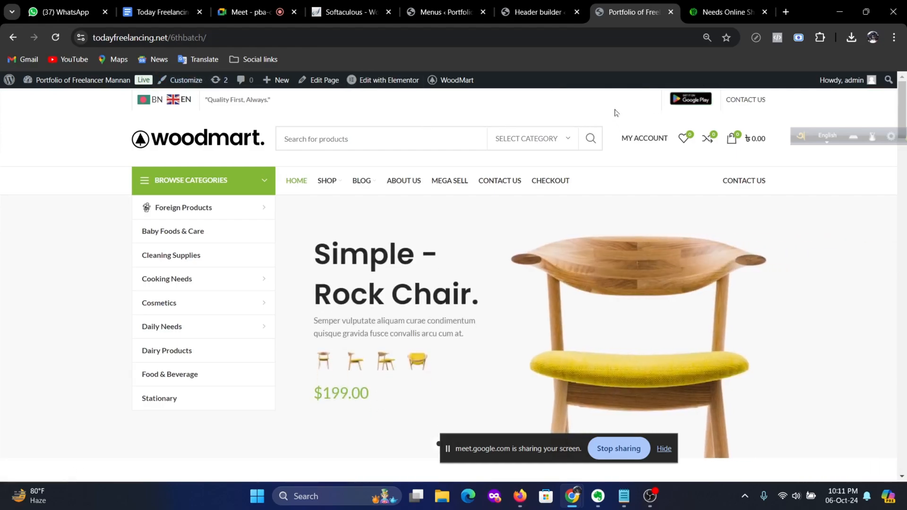
Step: Set the color of the top bar's social links icons to Dark in the header builder and save the element settings
{"action": "left_click", "coordinate": [536, 11]}
{"action": "scroll", "coordinate": [653, 275], "scroll_direction": "down", "scroll_amount": 2}
{"action": "mouse_move", "coordinate": [601, 239]}
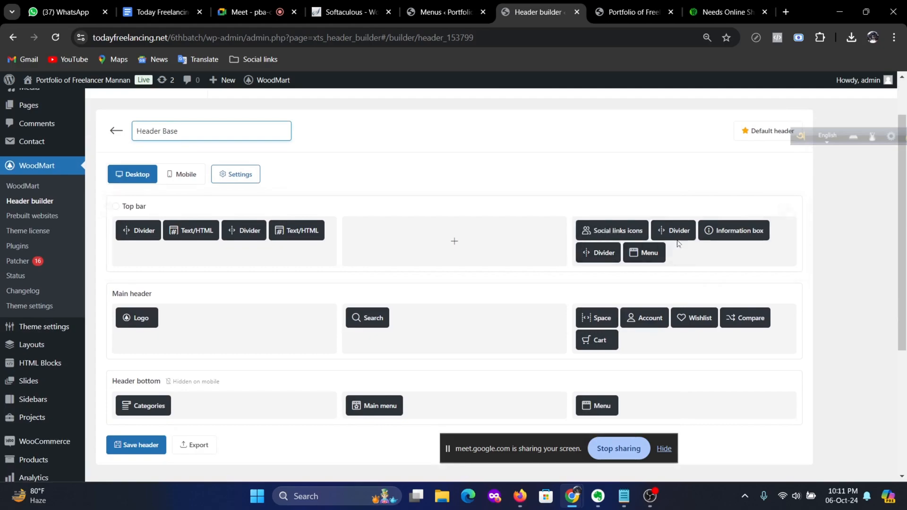
{"action": "left_click", "coordinate": [617, 214]}
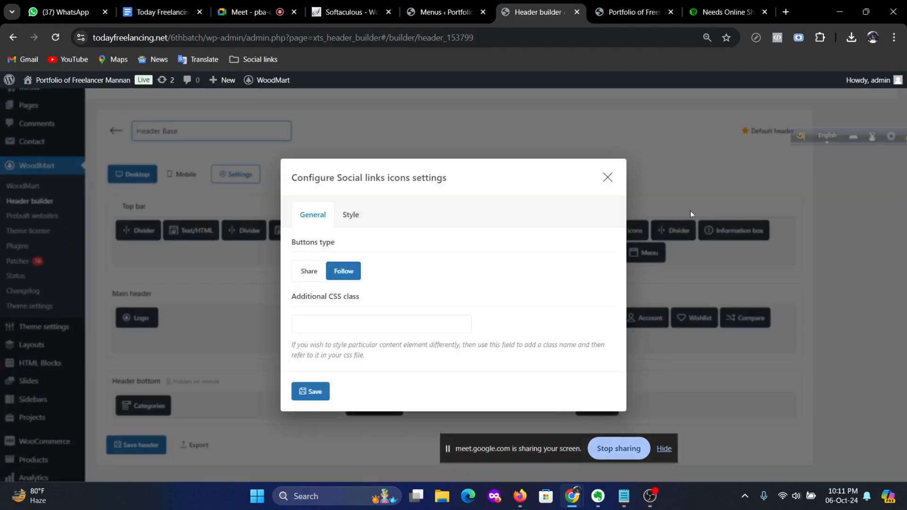
{"action": "left_click", "coordinate": [350, 217]}
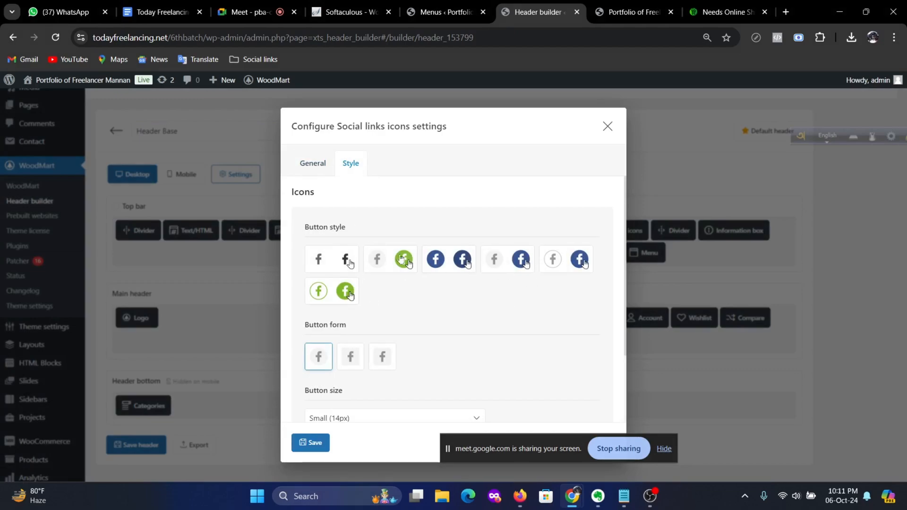
{"action": "scroll", "coordinate": [402, 257], "scroll_direction": "down", "scroll_amount": 2}
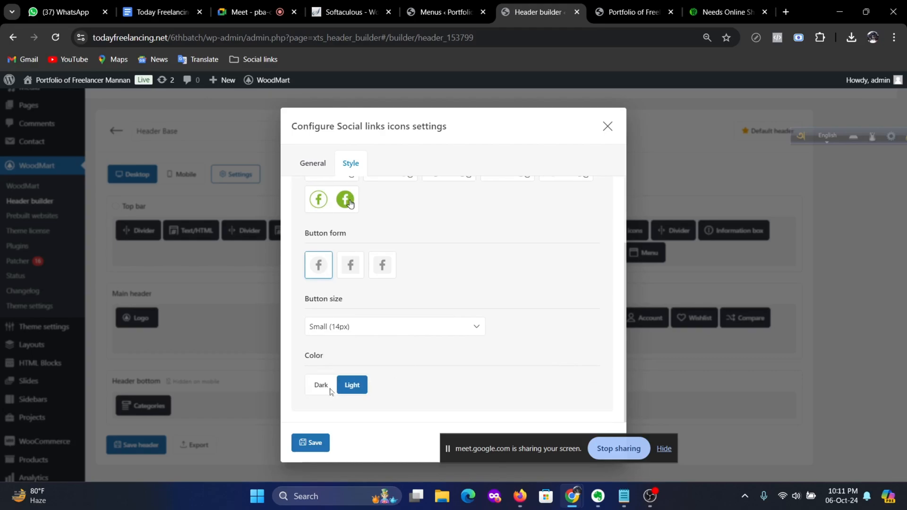
{"action": "left_click", "coordinate": [324, 387]}
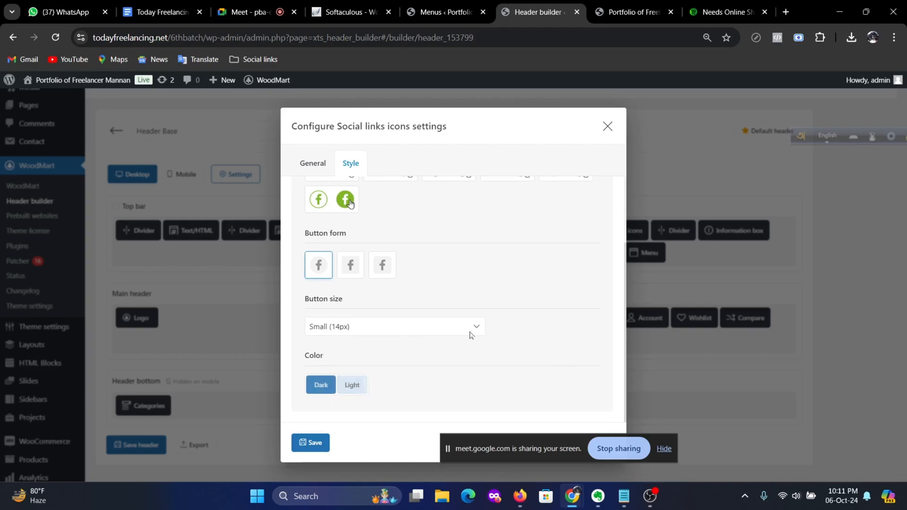
{"action": "left_click", "coordinate": [314, 442]}
Step: Save the header, reload the storefront and compare its top bar with the needs.com.bd reference
{"action": "scroll", "coordinate": [192, 284], "scroll_direction": "down", "scroll_amount": 5}
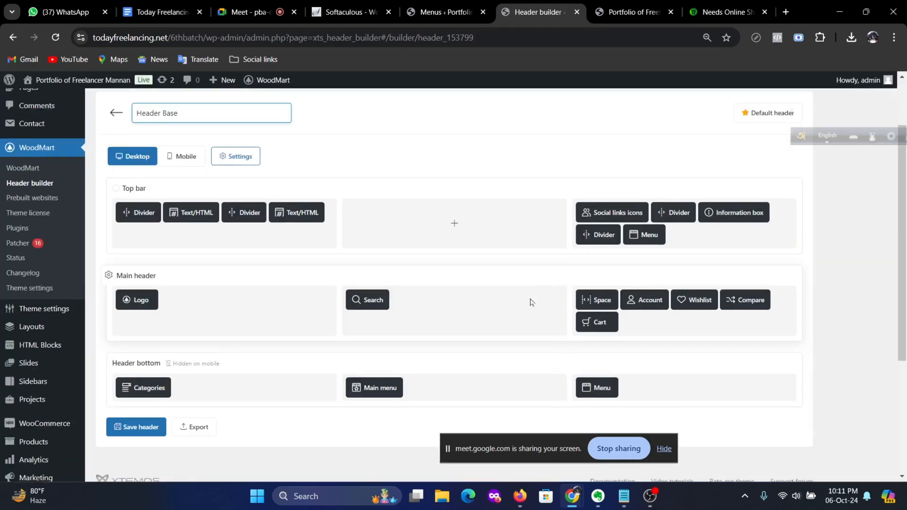
{"action": "left_click", "coordinate": [151, 239]}
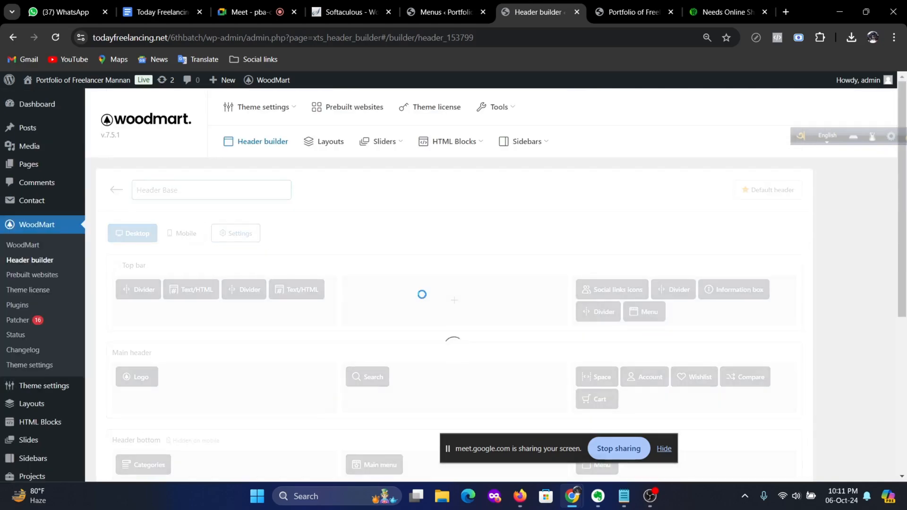
{"action": "left_click", "coordinate": [620, 6]}
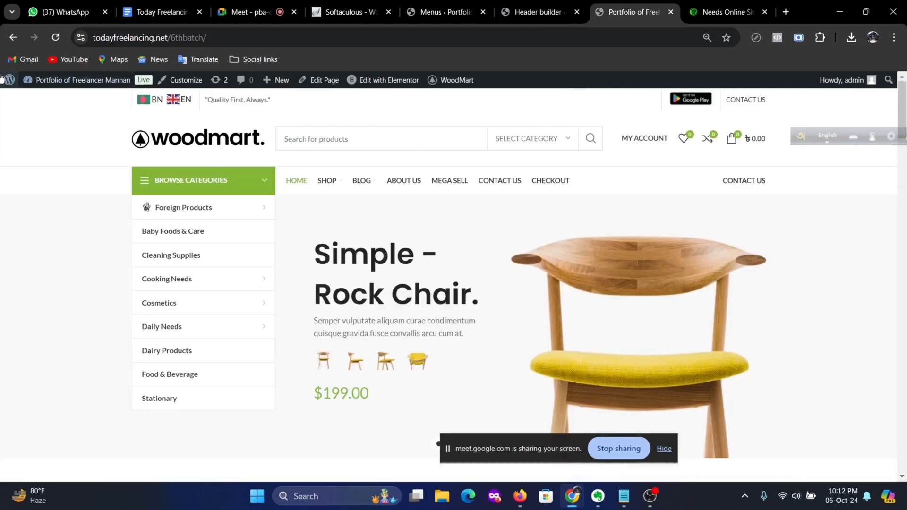
{"action": "left_click", "coordinate": [55, 37]}
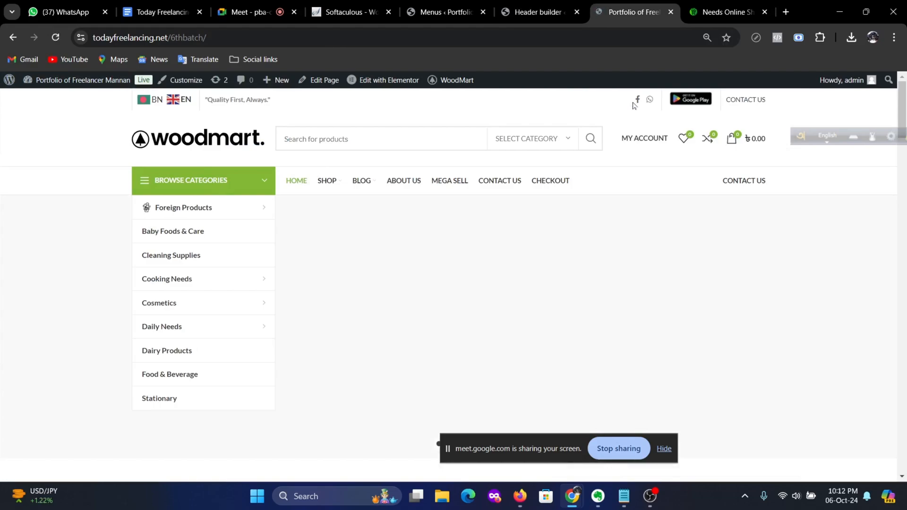
{"action": "key", "text": "ctrl+Tab"}
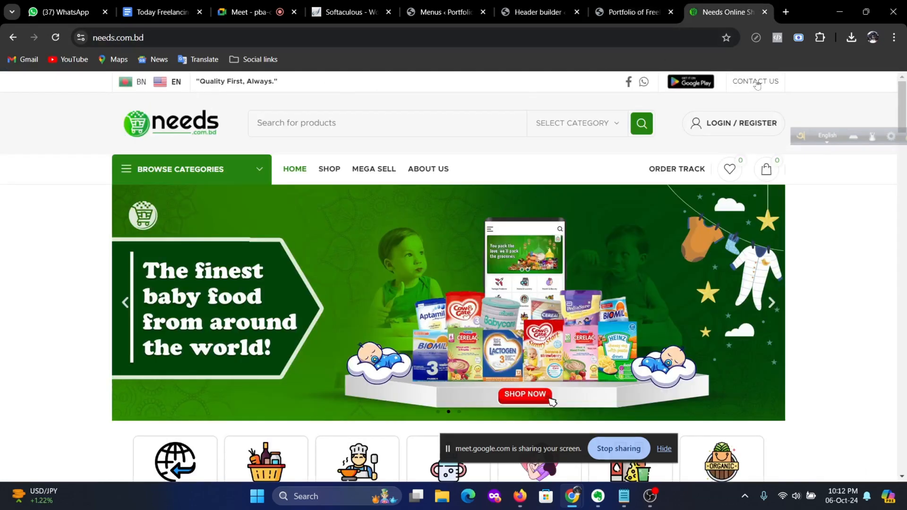
{"action": "left_click", "coordinate": [617, 7]}
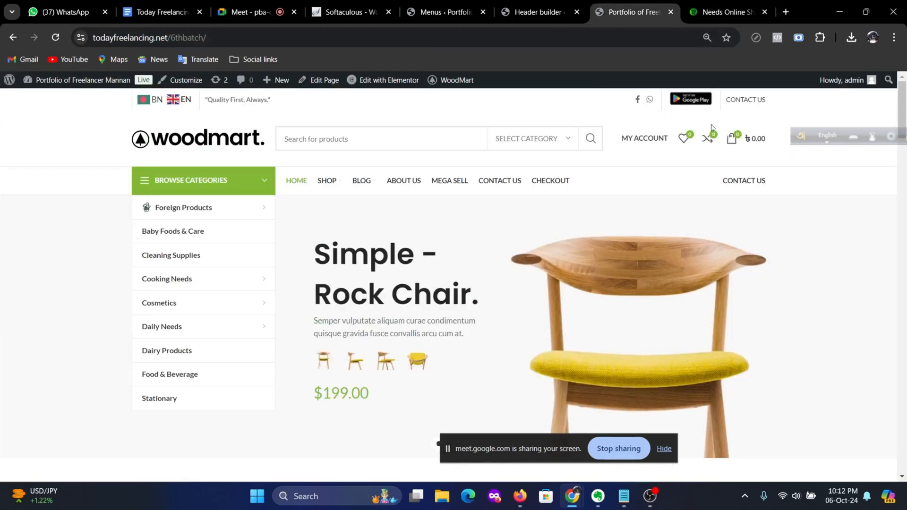
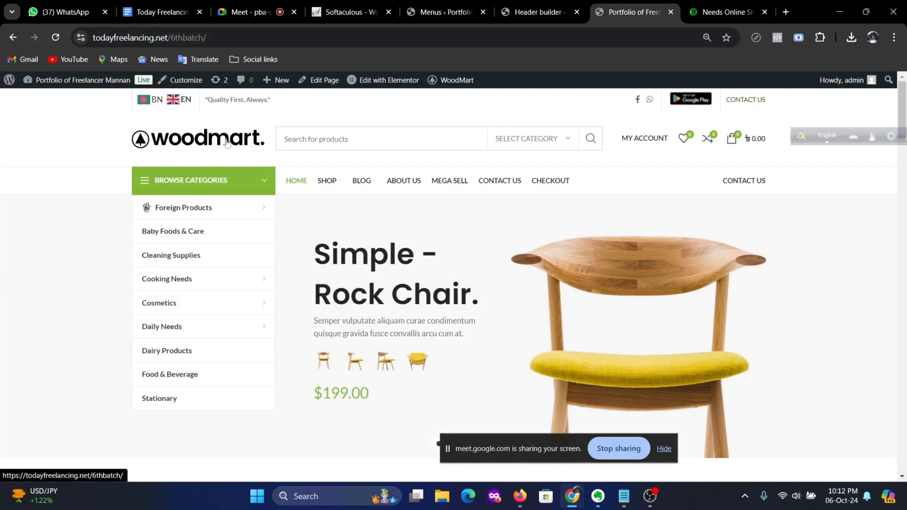
Step: Open the main header's Logo settings, then download the needs.com.bd logo image as Needs_Brand_Logo_Black_Xpro.webp
{"action": "left_click", "coordinate": [537, 13]}
{"action": "scroll", "coordinate": [344, 217], "scroll_direction": "down", "scroll_amount": 3}
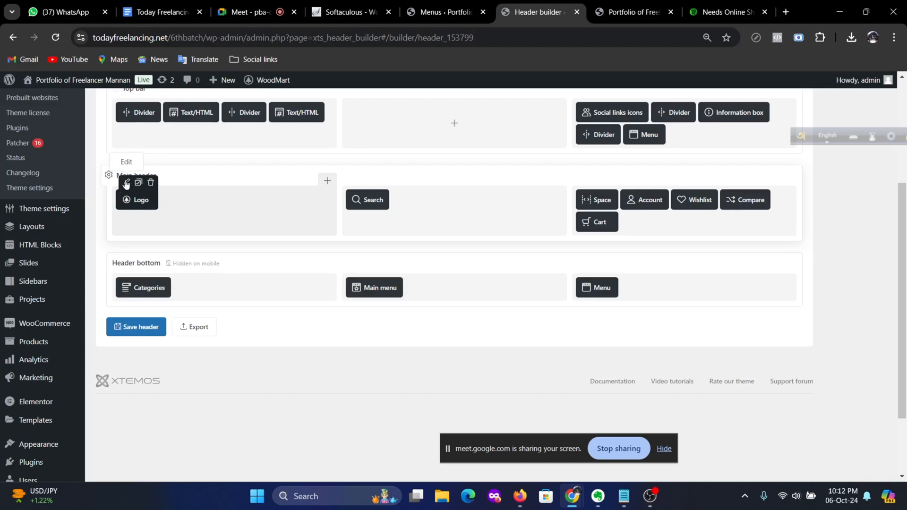
{"action": "left_click", "coordinate": [126, 183]}
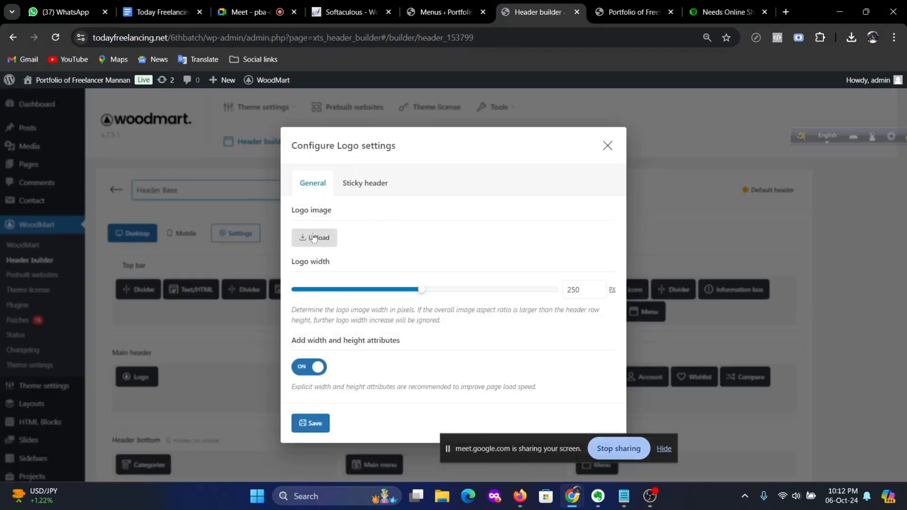
{"action": "left_click", "coordinate": [728, 12]}
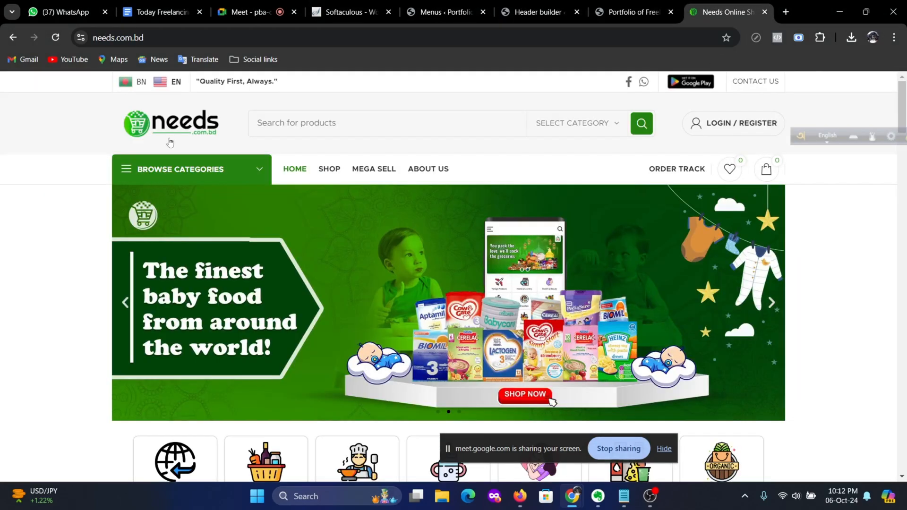
{"action": "right_click", "coordinate": [191, 134]}
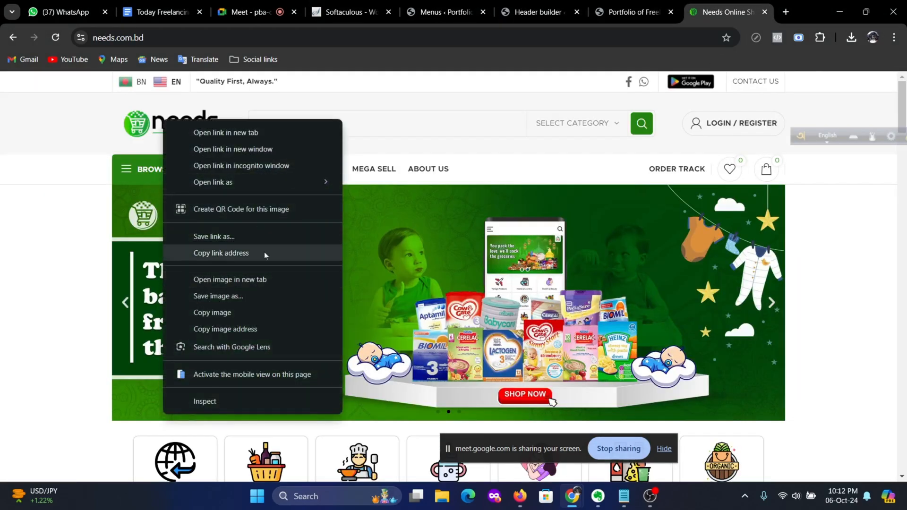
{"action": "left_click", "coordinate": [243, 297]}
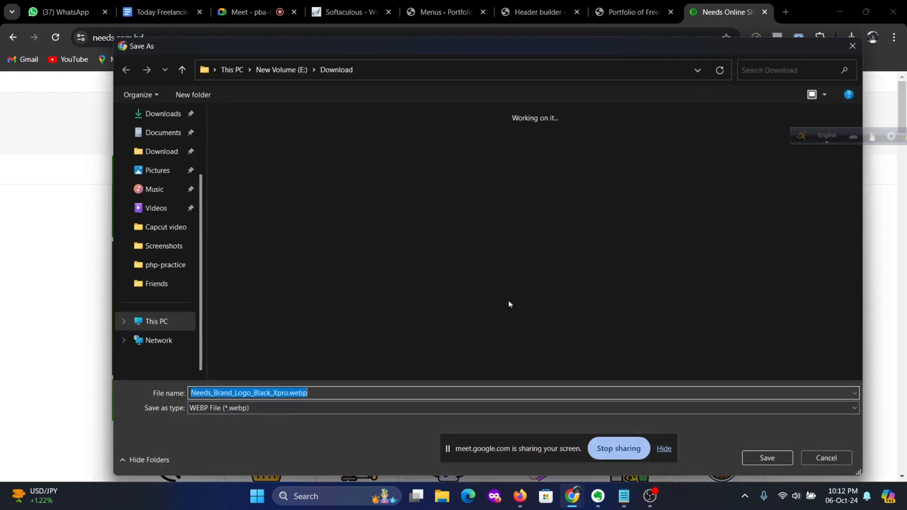
{"action": "left_click", "coordinate": [776, 459]}
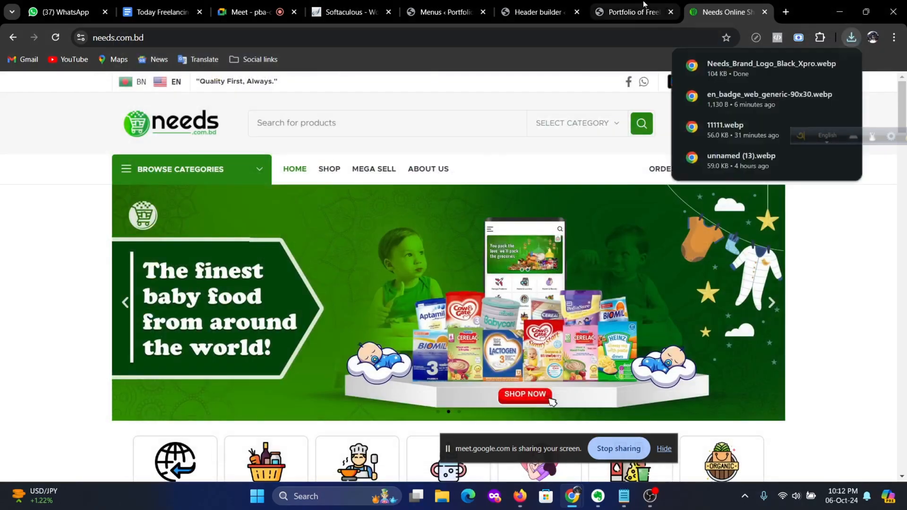
Step: Upload Needs_Brand_Logo_Black_Xpro.webp as the main header's logo image and save the Logo settings
{"action": "left_click", "coordinate": [629, 12]}
{"action": "left_click", "coordinate": [539, 12]}
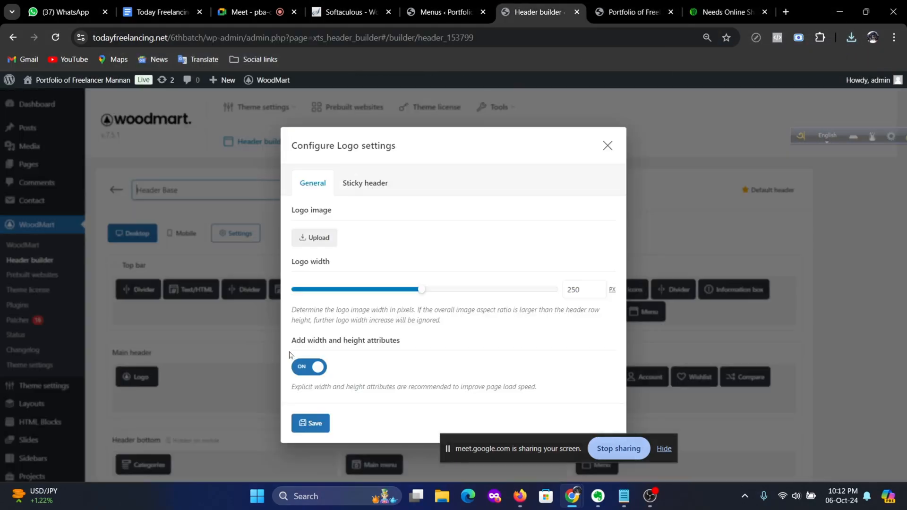
{"action": "left_click", "coordinate": [319, 240]}
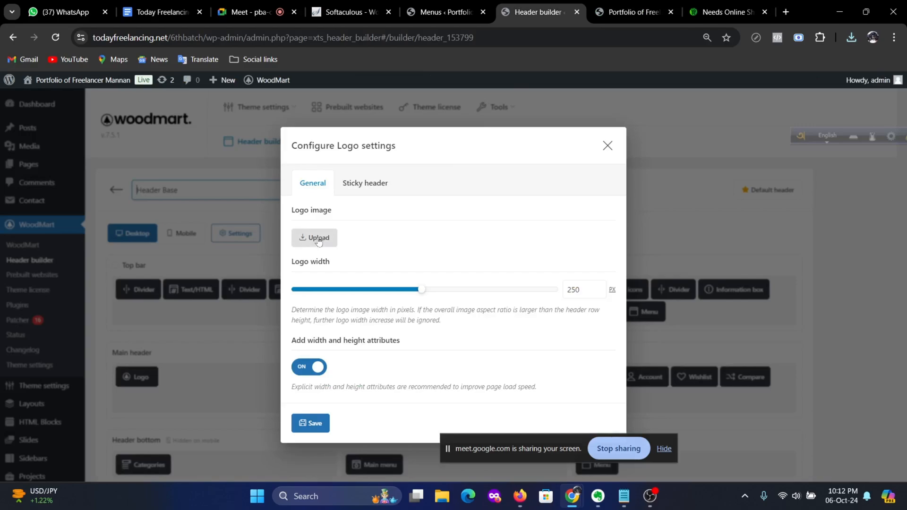
{"action": "left_click", "coordinate": [315, 242]}
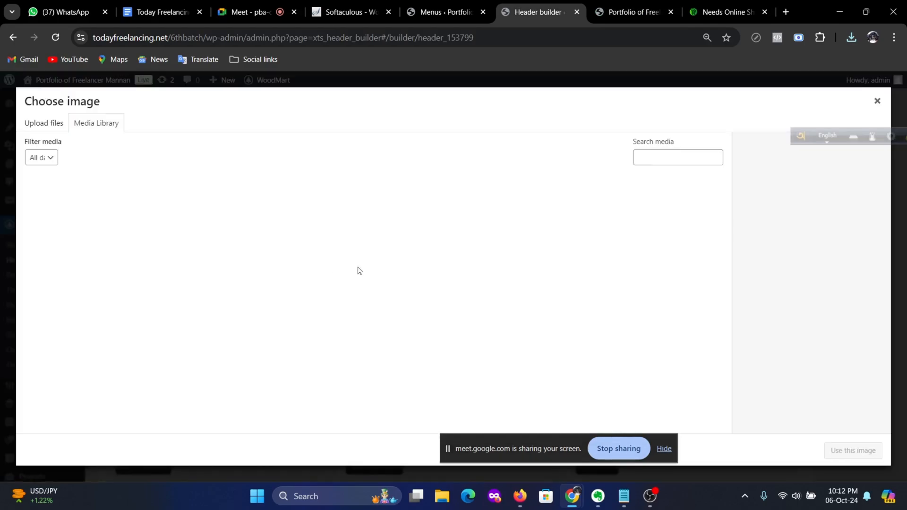
{"action": "left_click", "coordinate": [34, 122]}
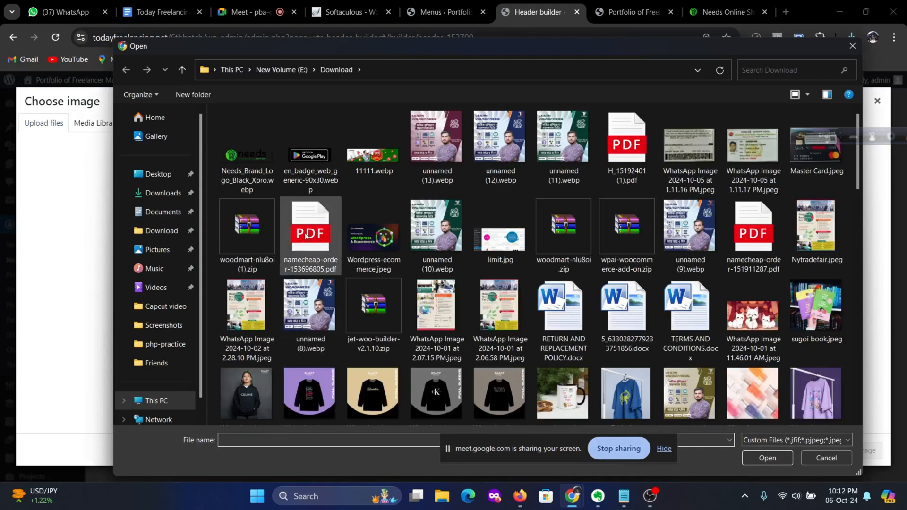
{"action": "left_click", "coordinate": [244, 158]}
{"action": "left_click", "coordinate": [753, 461]}
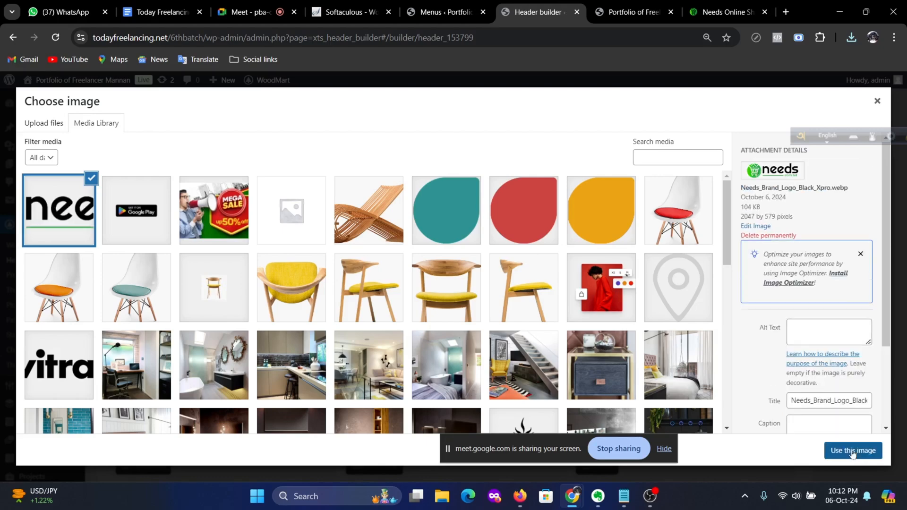
{"action": "left_click", "coordinate": [855, 453]}
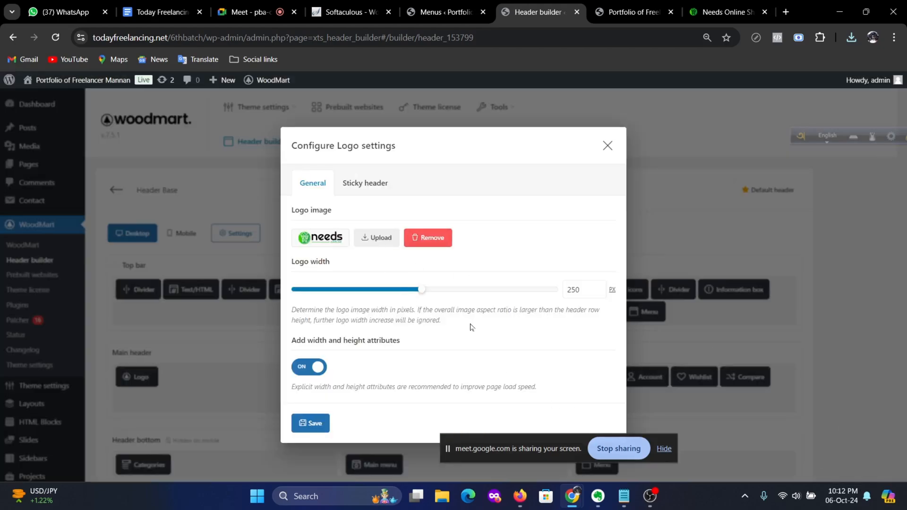
{"action": "left_click", "coordinate": [298, 426]}
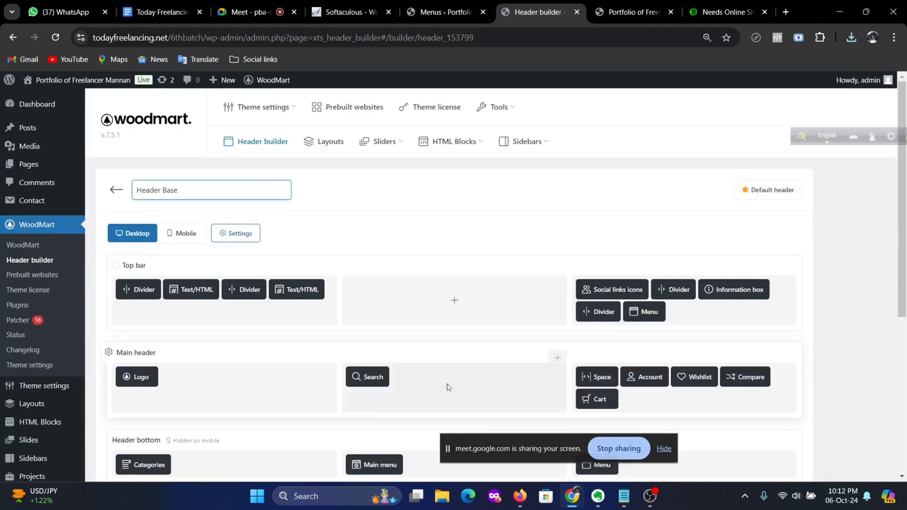
Step: Save the Header Base layout and reload the storefront to check the new logo
{"action": "scroll", "coordinate": [249, 396], "scroll_direction": "down", "scroll_amount": 2}
{"action": "scroll", "coordinate": [249, 395], "scroll_direction": "down", "scroll_amount": 5}
{"action": "left_click", "coordinate": [136, 232]}
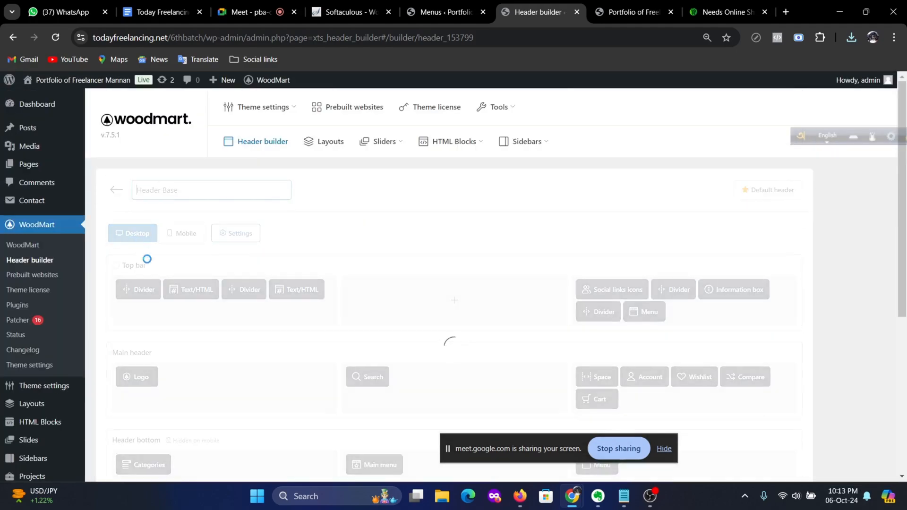
{"action": "left_click", "coordinate": [633, 11]}
{"action": "left_click", "coordinate": [55, 37]}
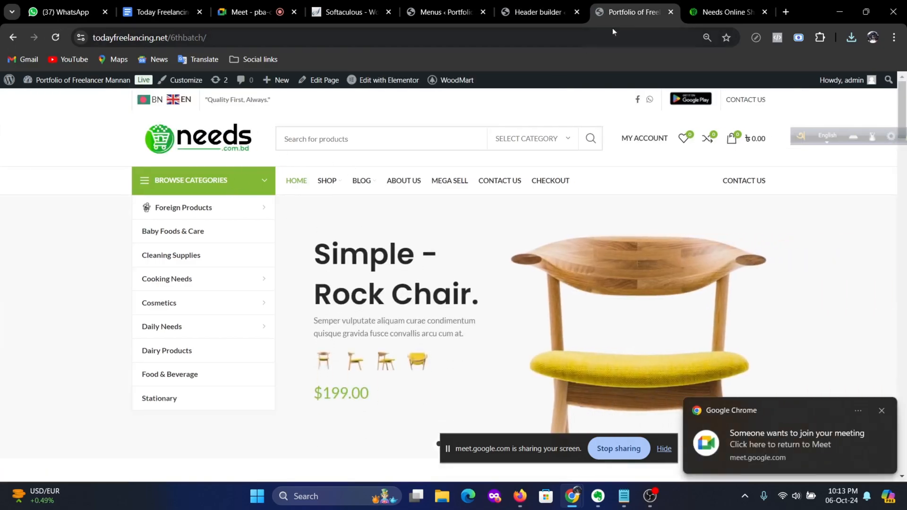
Step: Switch to Google Meet, admit the waiting participant to the call and return to the storefront
{"action": "left_click", "coordinate": [246, 12]}
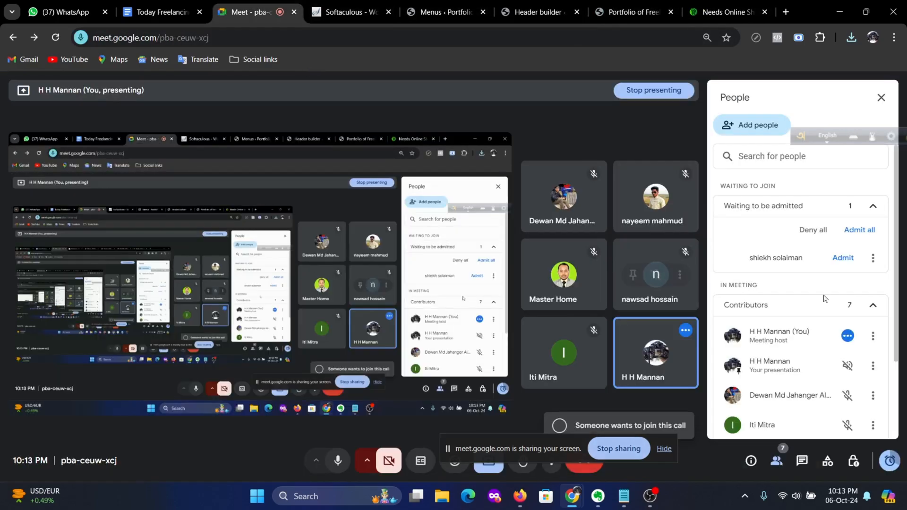
{"action": "left_click", "coordinate": [843, 258]}
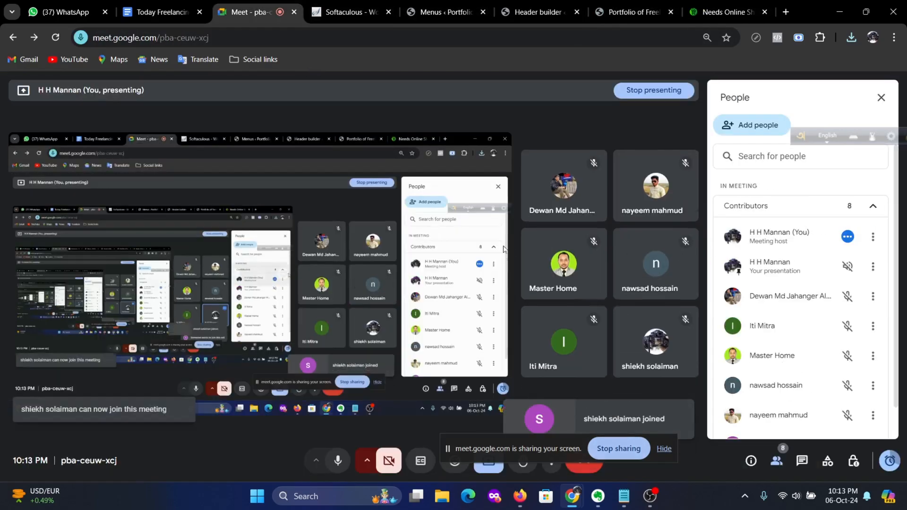
{"action": "left_click", "coordinate": [631, 12]}
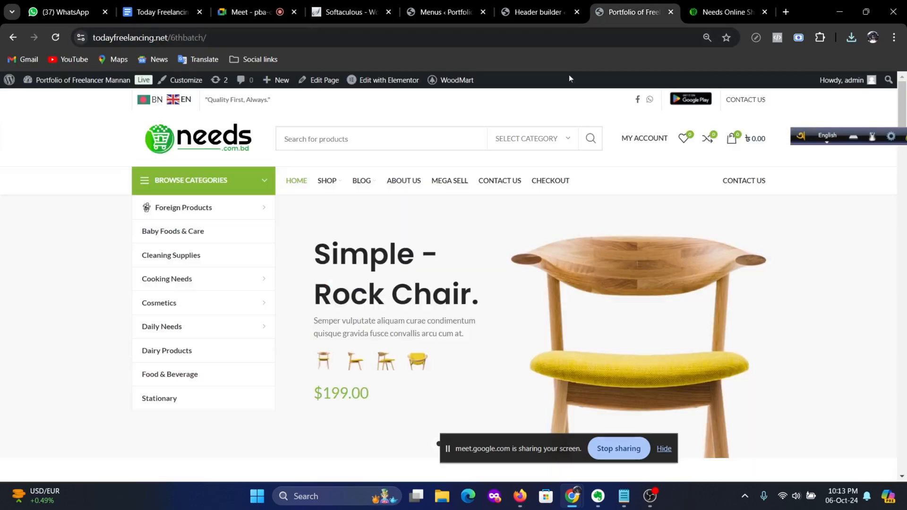
Step: Compare the storefront's search, account and menu areas in the header with the needs.com.bd reference
{"action": "left_click", "coordinate": [723, 12]}
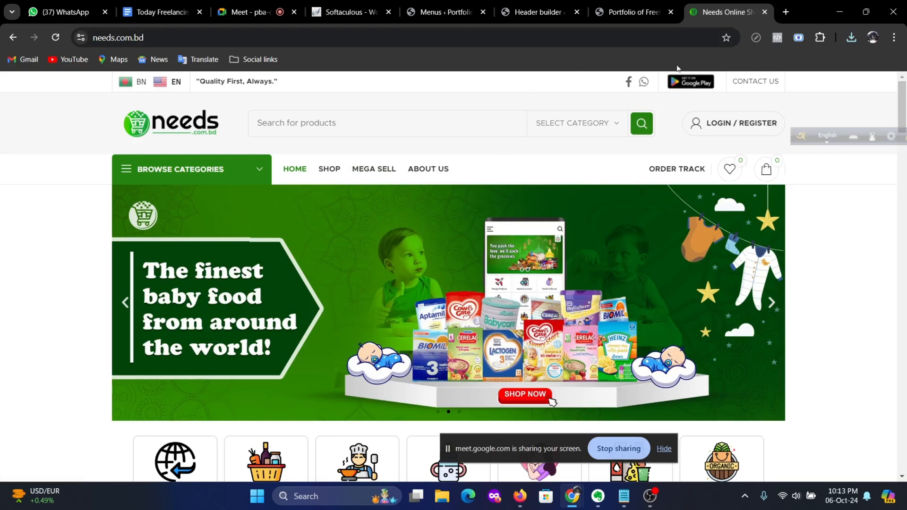
{"action": "left_click", "coordinate": [634, 12]}
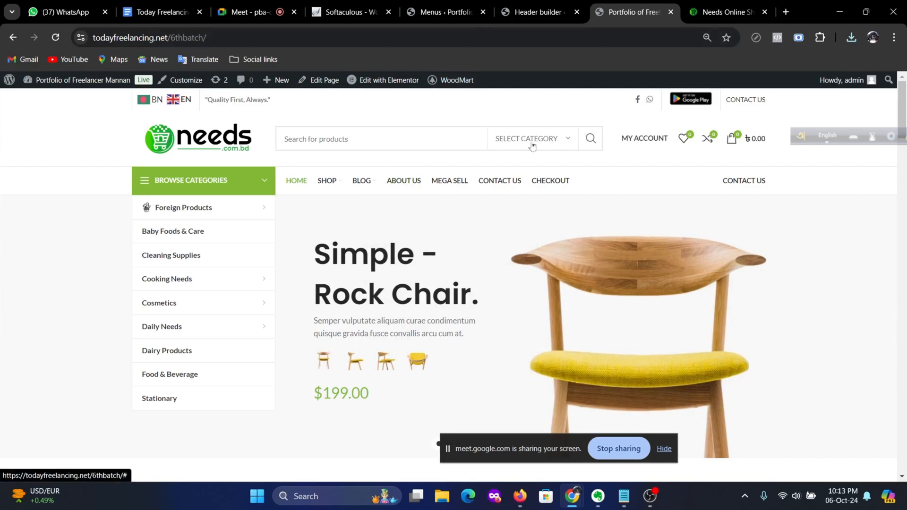
{"action": "left_click", "coordinate": [699, 13]}
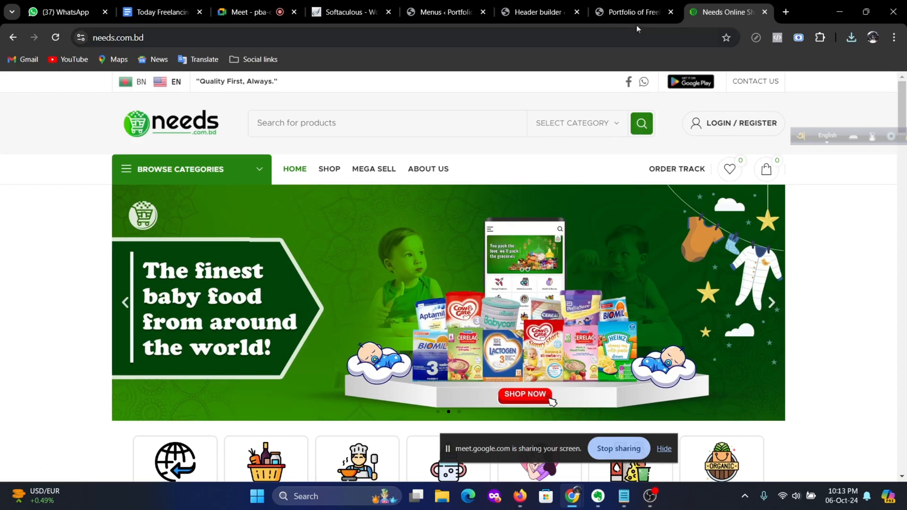
{"action": "left_click", "coordinate": [628, 12]}
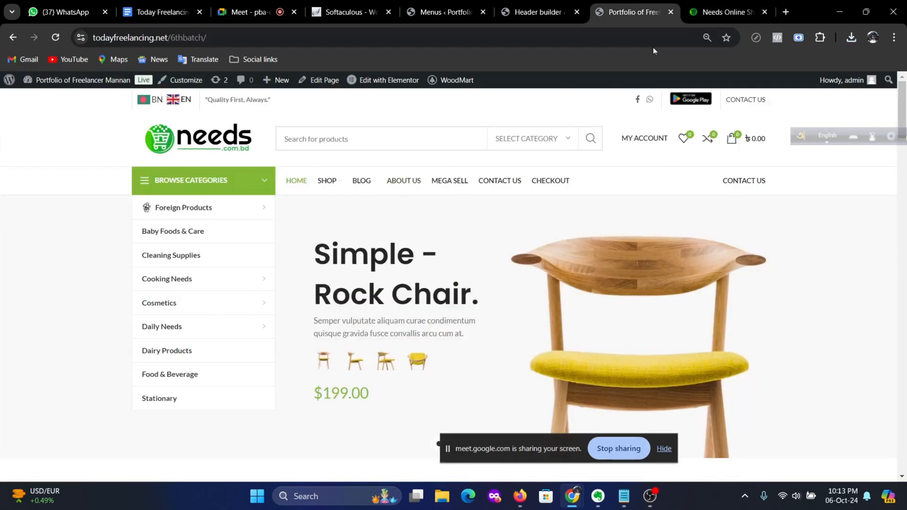
{"action": "left_click", "coordinate": [723, 10]}
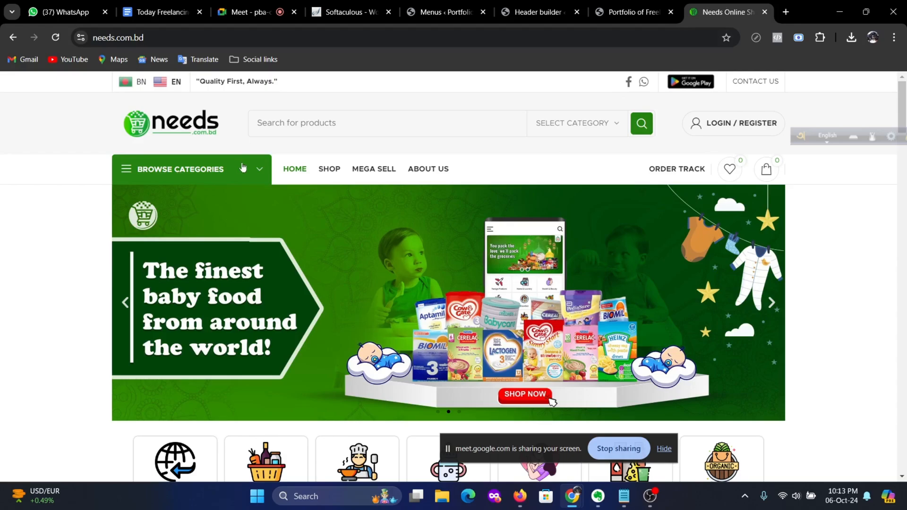
Step: Sample the green background color of the Browse Categories bar on needs.com.bd with the ColorZilla page color picker
{"action": "scroll", "coordinate": [415, 258], "scroll_direction": "down", "scroll_amount": 15}
{"action": "scroll", "coordinate": [416, 258], "scroll_direction": "up", "scroll_amount": 3}
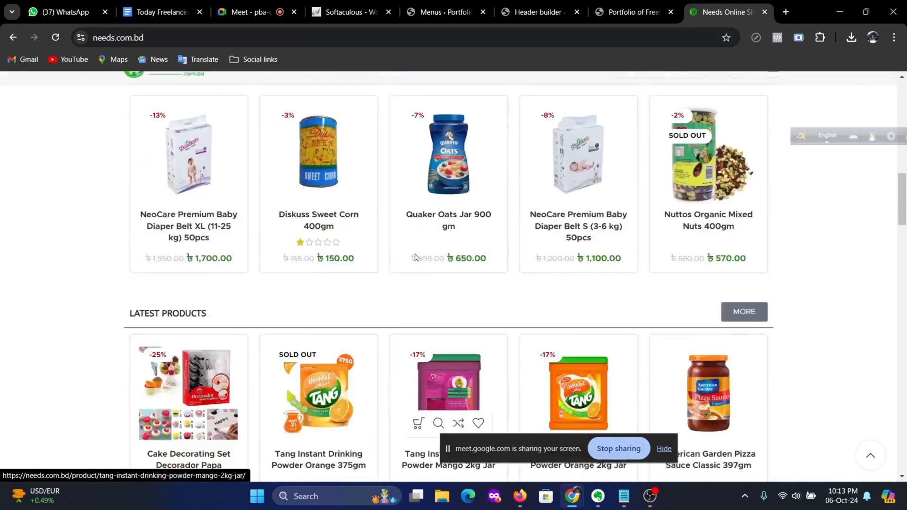
{"action": "scroll", "coordinate": [415, 257], "scroll_direction": "up", "scroll_amount": 12}
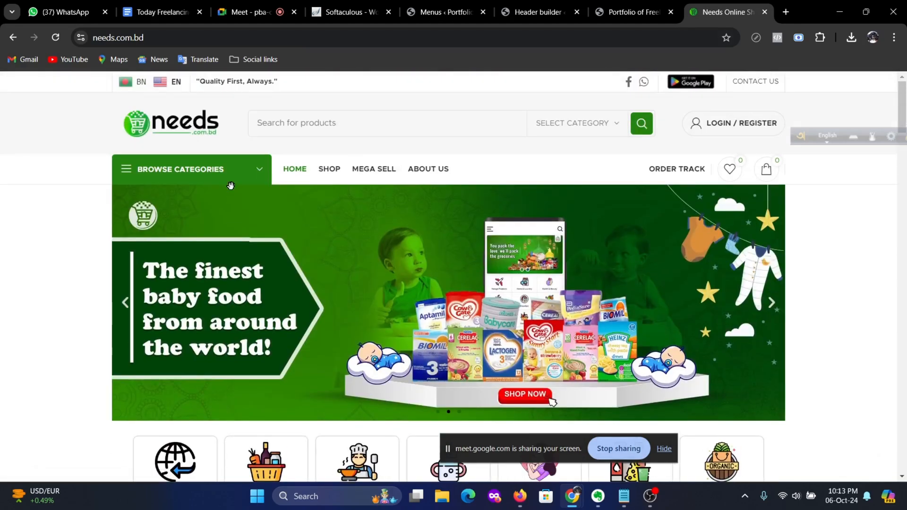
{"action": "left_click", "coordinate": [820, 38]}
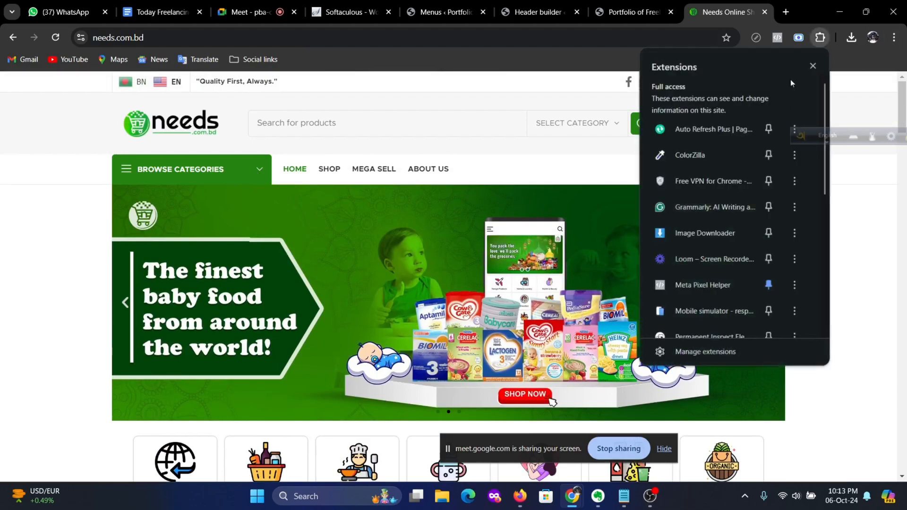
{"action": "left_click", "coordinate": [700, 156]}
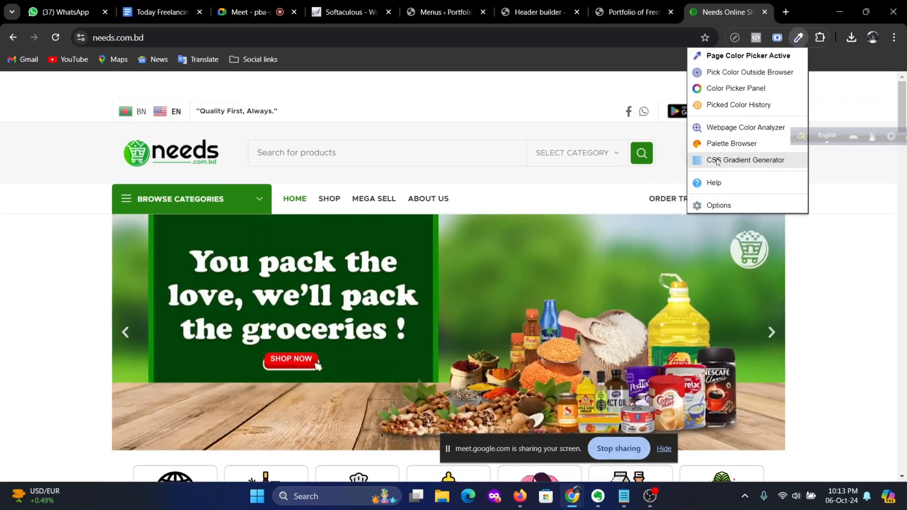
{"action": "left_click", "coordinate": [235, 200]}
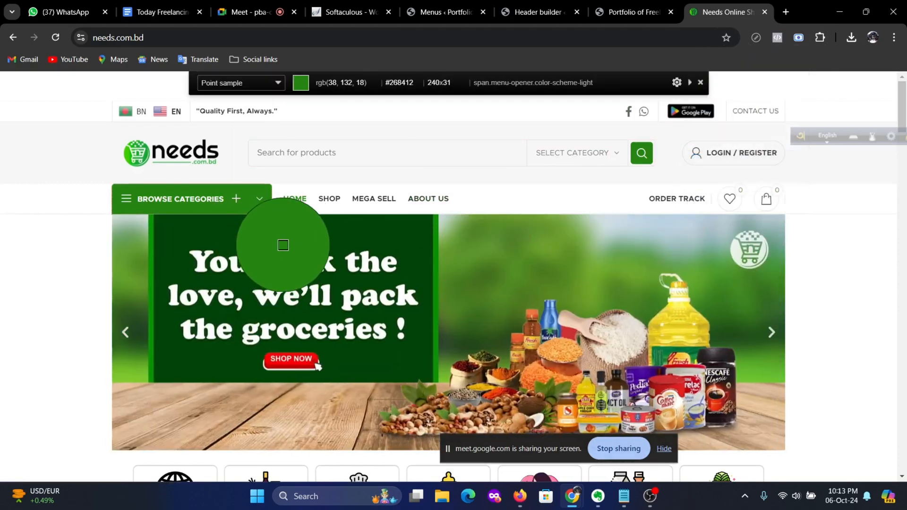
{"action": "left_click", "coordinate": [239, 204]}
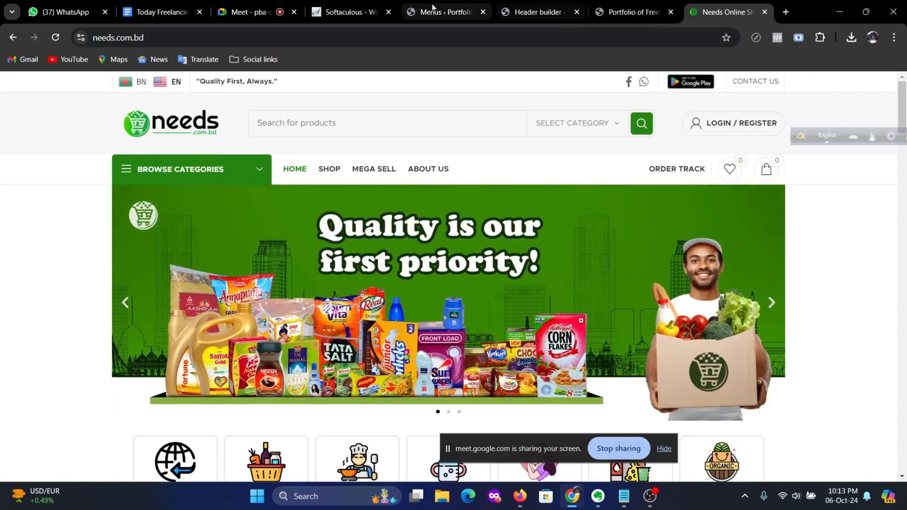
Step: Leave the Menus admin page without saving and open the Colors section of WoodMart's Styles and colors theme settings
{"action": "left_click", "coordinate": [445, 12]}
{"action": "left_click", "coordinate": [538, 12]}
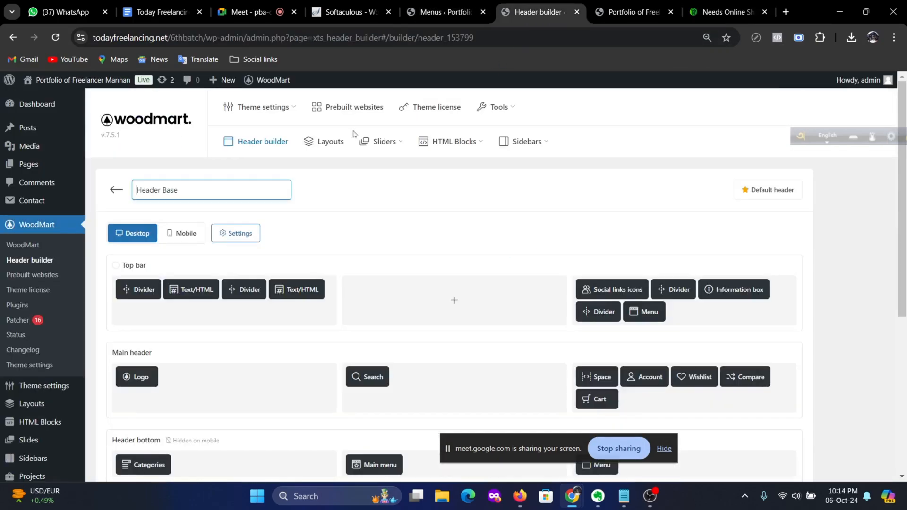
{"action": "scroll", "coordinate": [290, 254], "scroll_direction": "down", "scroll_amount": 4}
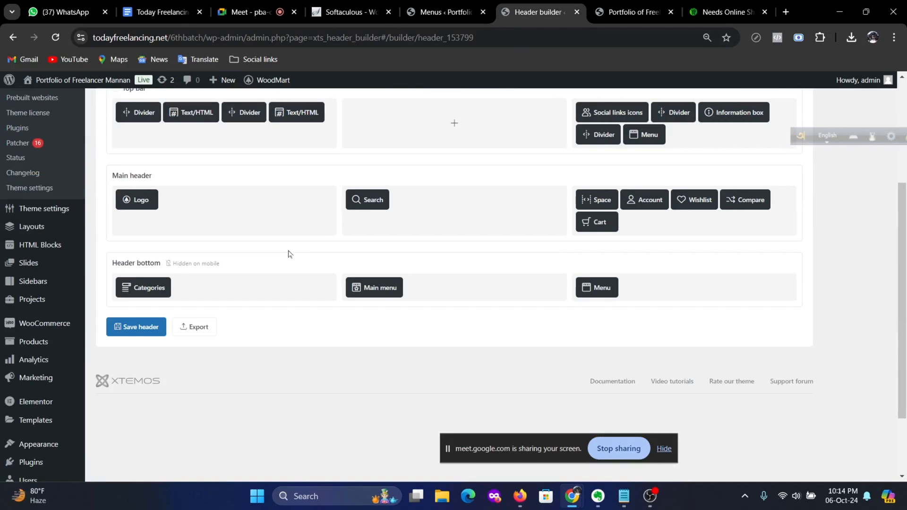
{"action": "scroll", "coordinate": [290, 255], "scroll_direction": "up", "scroll_amount": 2}
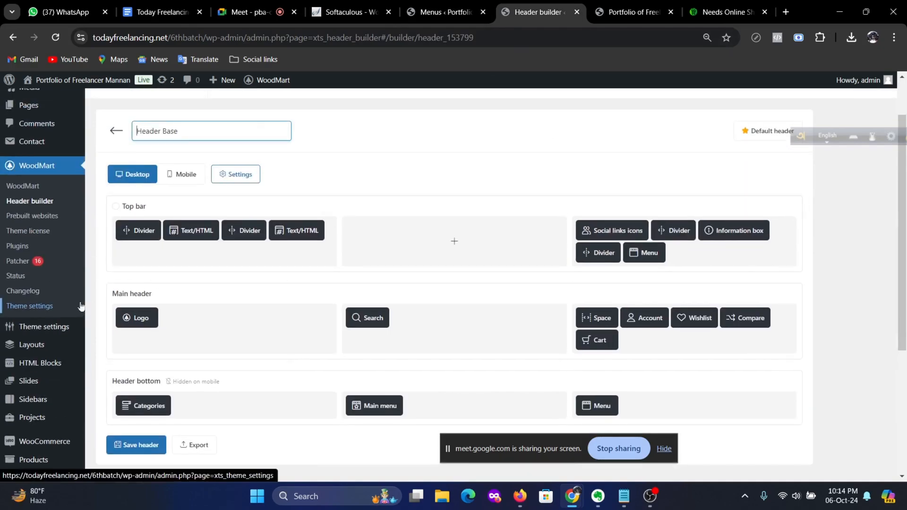
{"action": "left_click", "coordinate": [431, 7]}
{"action": "left_click", "coordinate": [538, 11]}
{"action": "mouse_move", "coordinate": [71, 84]}
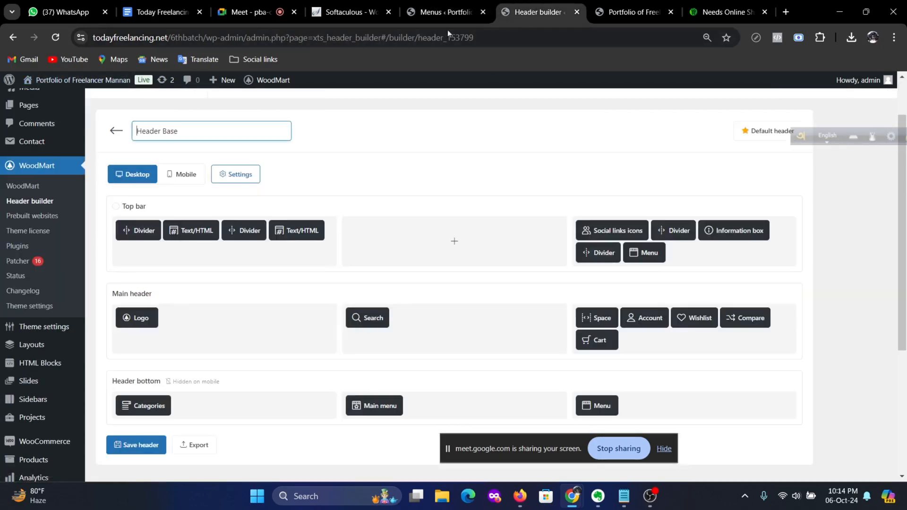
{"action": "left_click", "coordinate": [447, 11]}
{"action": "mouse_move", "coordinate": [47, 246]}
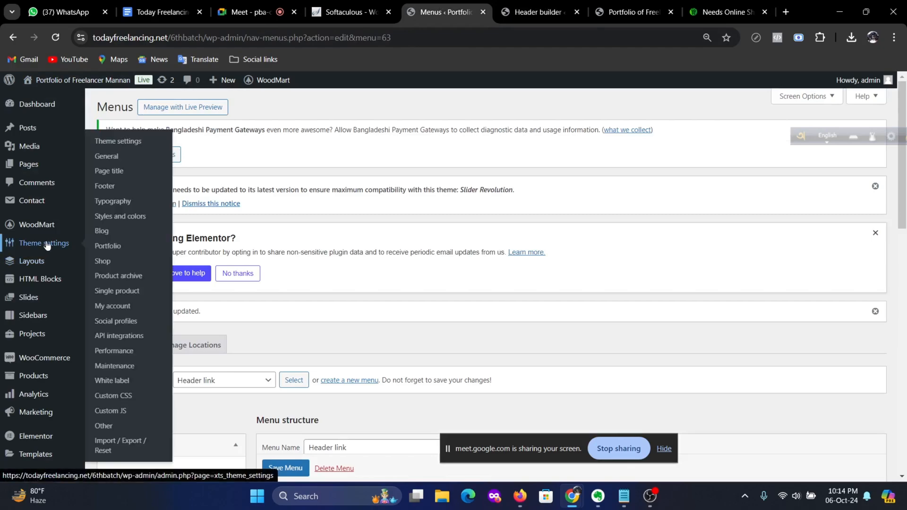
{"action": "left_click", "coordinate": [132, 221]}
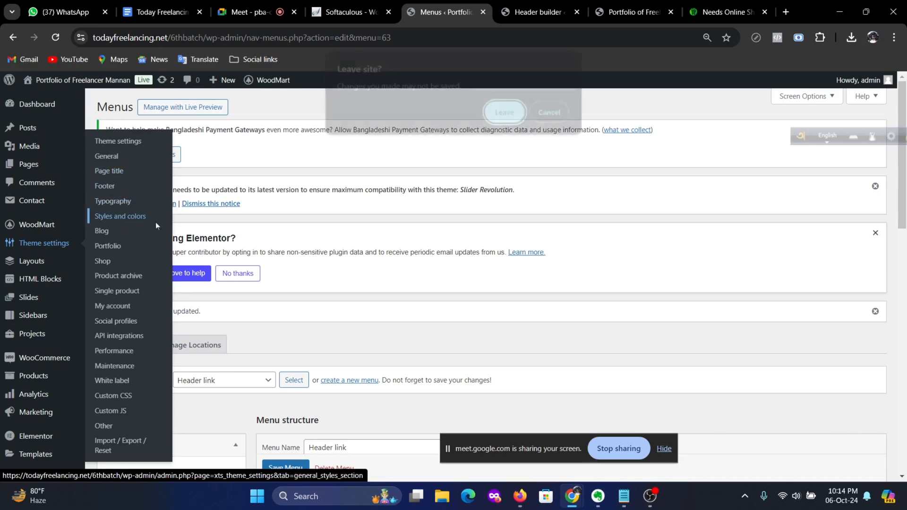
{"action": "key", "text": "Return"}
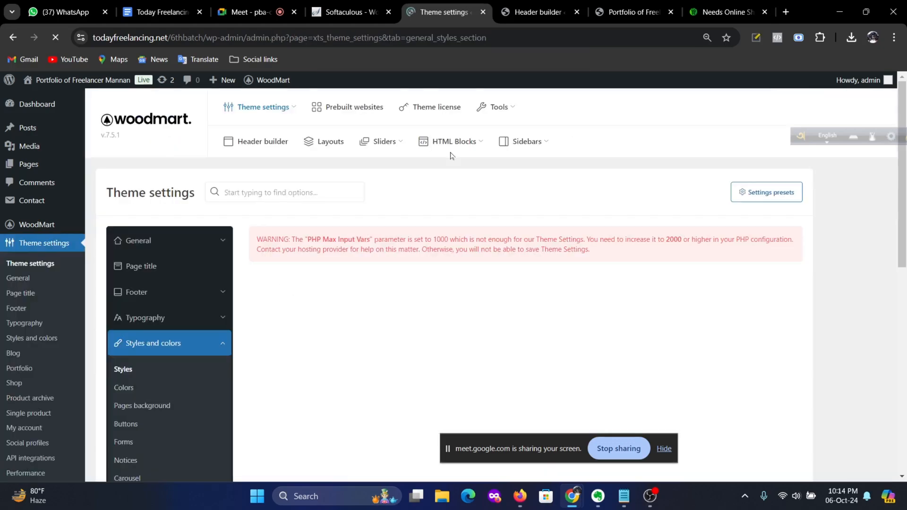
{"action": "scroll", "coordinate": [462, 202], "scroll_direction": "down", "scroll_amount": 3}
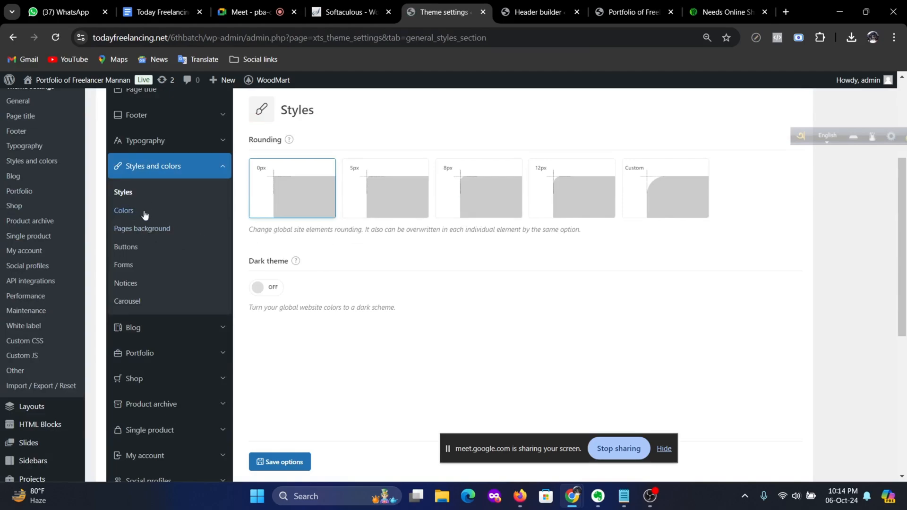
{"action": "left_click", "coordinate": [124, 211]}
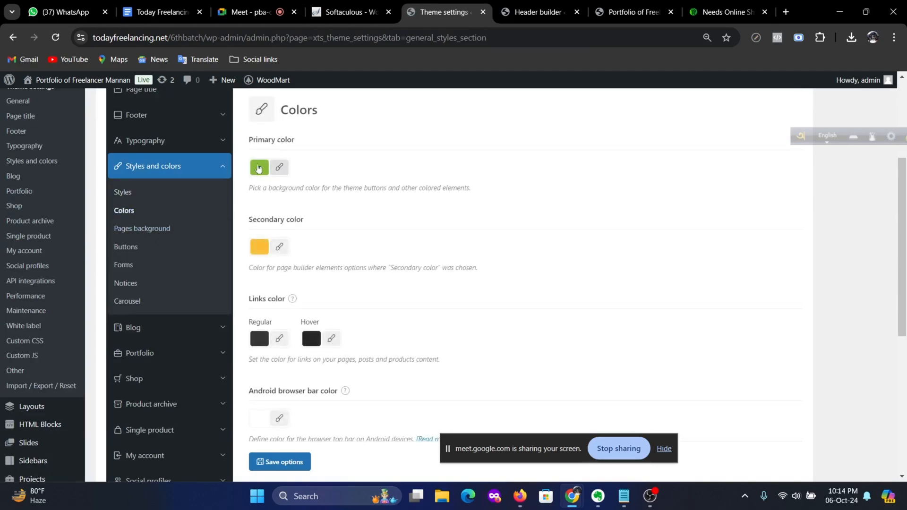
Step: Set the theme's primary color to rgb(38,132,18) and save the theme options
{"action": "left_click", "coordinate": [260, 168]}
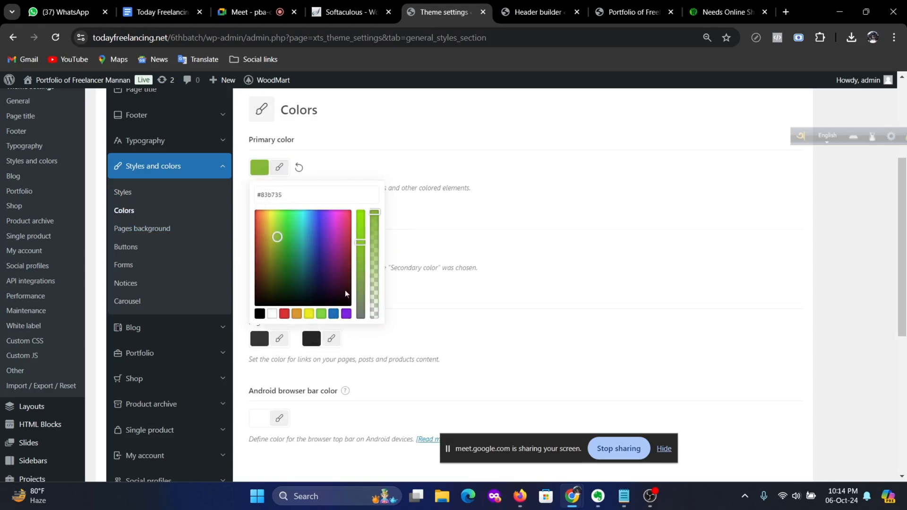
{"action": "left_click_drag", "start_coordinate": [286, 196], "coordinate": [228, 193]}
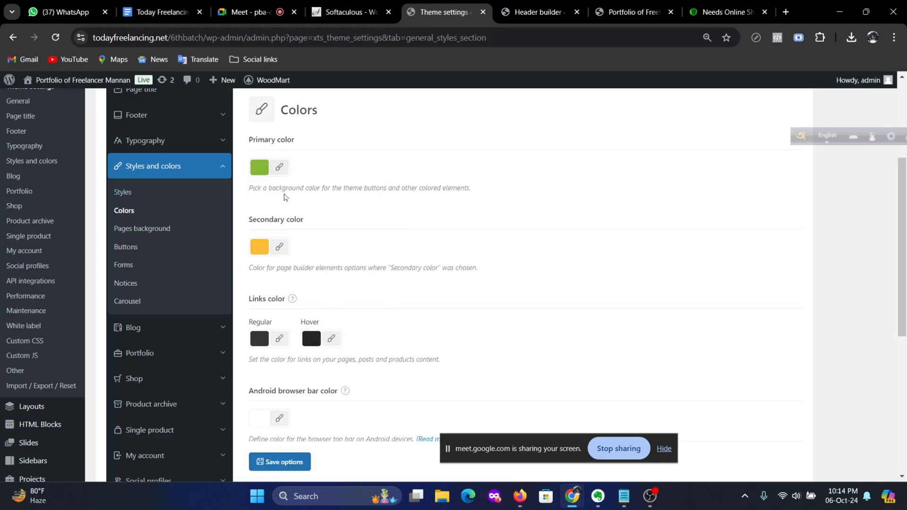
{"action": "left_click", "coordinate": [262, 173]}
{"action": "left_click_drag", "start_coordinate": [287, 195], "coordinate": [255, 195]}
{"action": "left_click", "coordinate": [287, 195]}
{"action": "key", "text": "ctrl+v"}
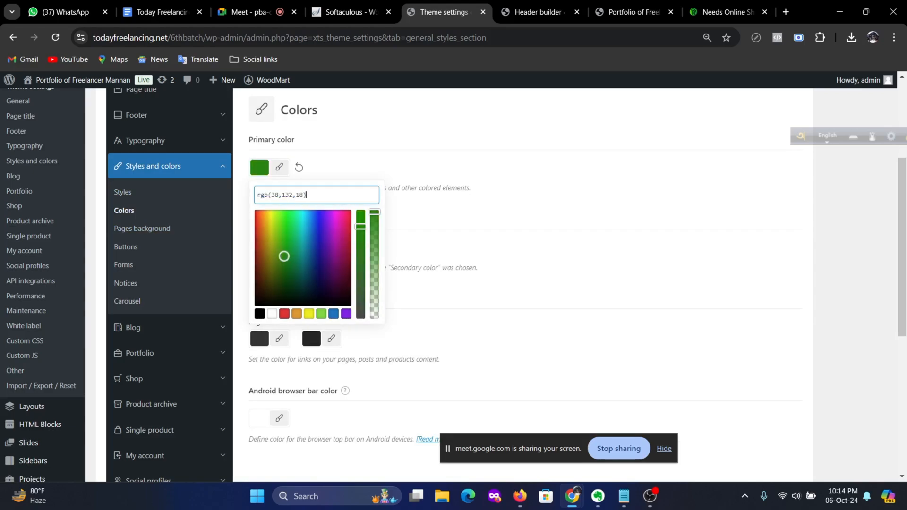
{"action": "left_click", "coordinate": [583, 269]}
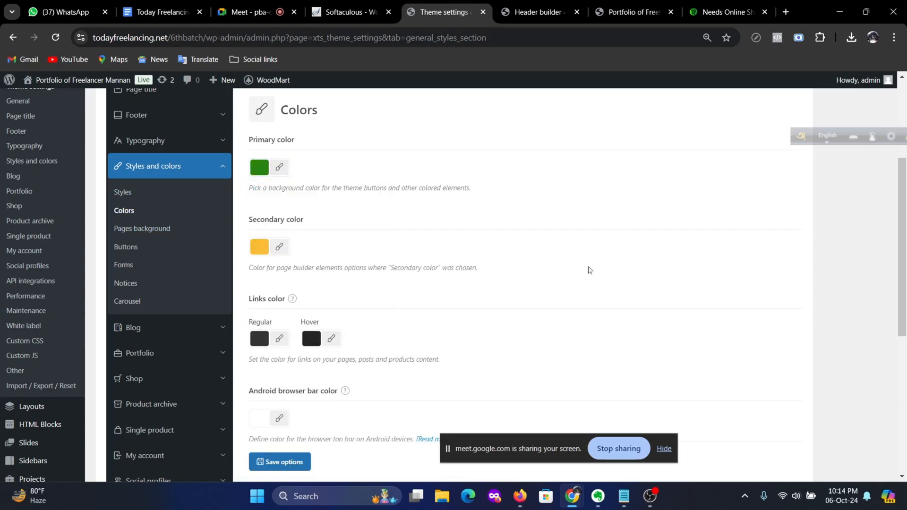
{"action": "scroll", "coordinate": [551, 274], "scroll_direction": "down", "scroll_amount": 5}
{"action": "scroll", "coordinate": [301, 435], "scroll_direction": "up", "scroll_amount": 1}
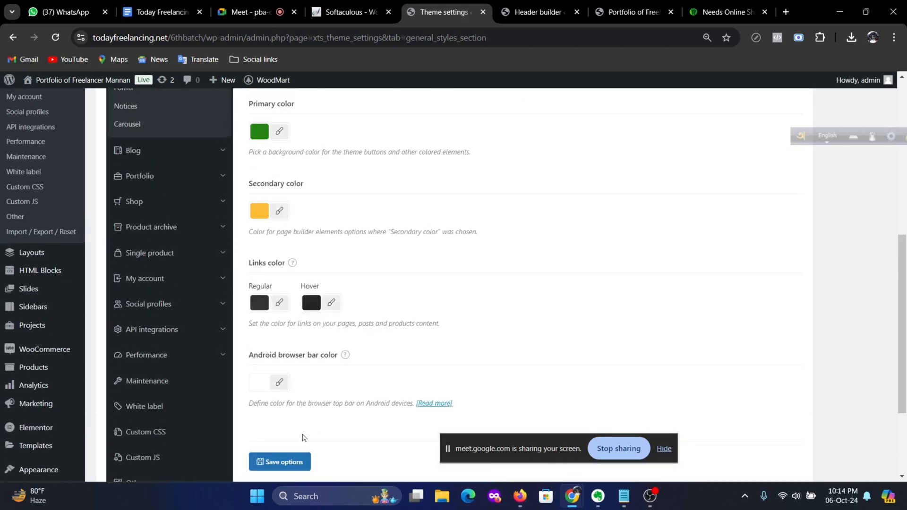
{"action": "left_click", "coordinate": [298, 461]}
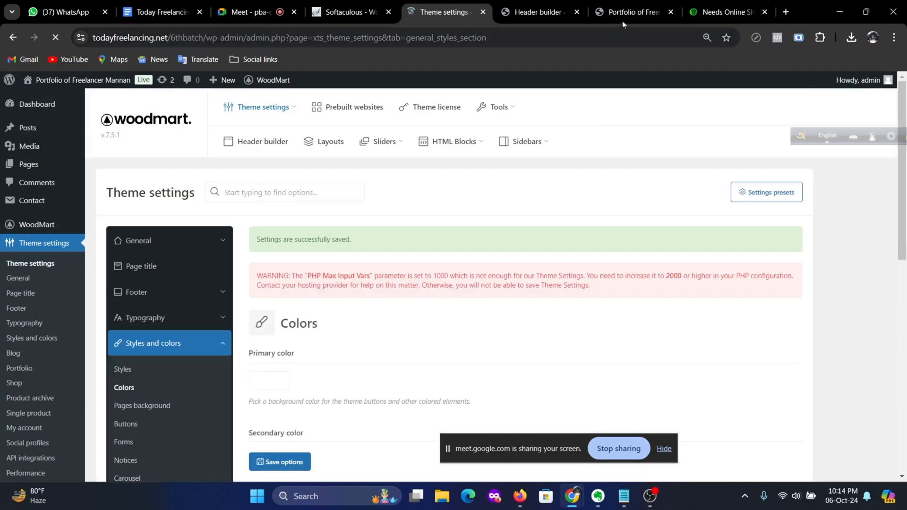
Step: Reload the storefront and check the new primary color on the header, category bar and product sections
{"action": "left_click", "coordinate": [624, 12]}
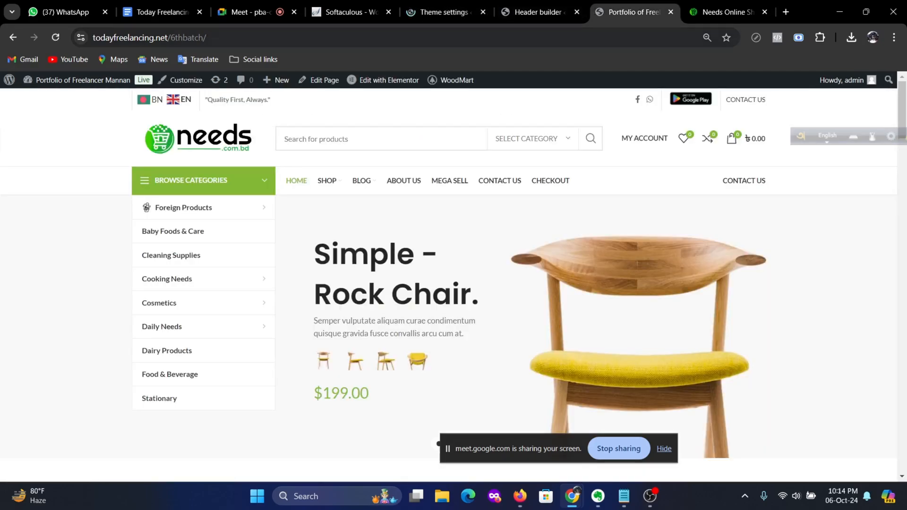
{"action": "left_click", "coordinate": [55, 37]}
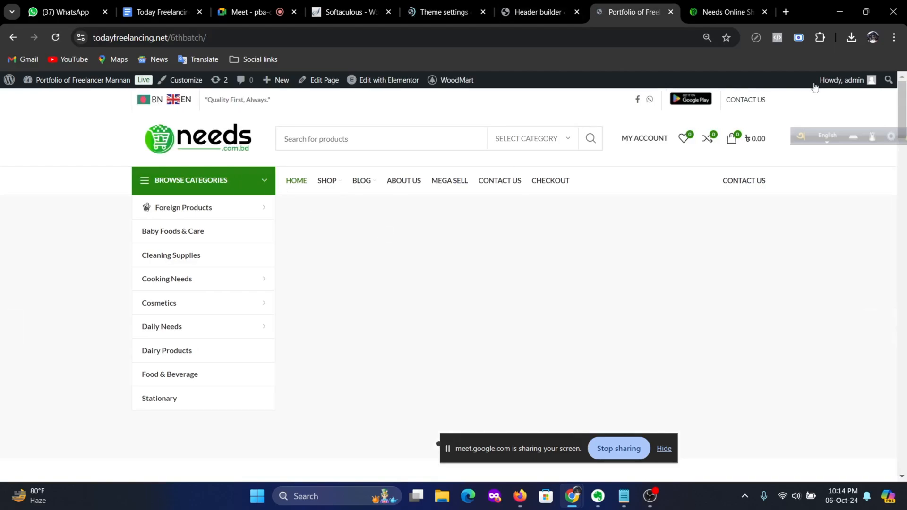
{"action": "scroll", "coordinate": [449, 298], "scroll_direction": "down", "scroll_amount": 15}
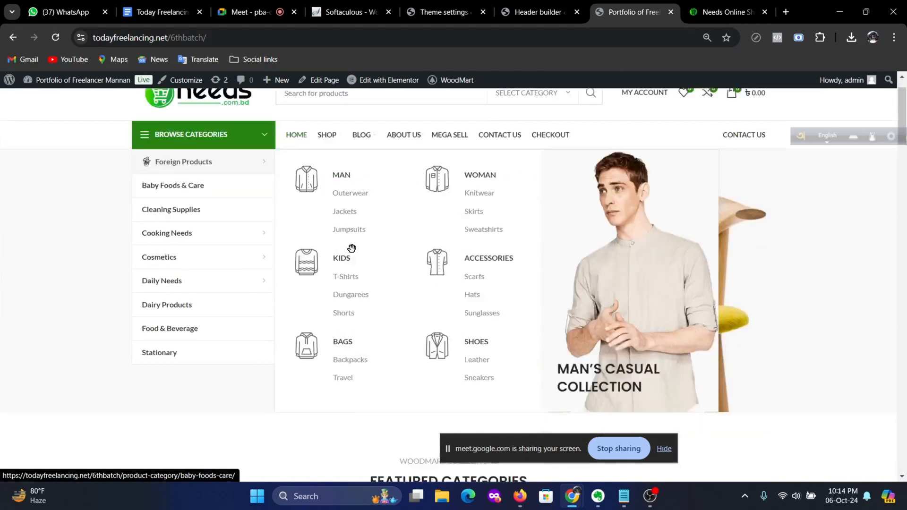
{"action": "scroll", "coordinate": [471, 304], "scroll_direction": "down", "scroll_amount": 5}
{"action": "scroll", "coordinate": [468, 300], "scroll_direction": "up", "scroll_amount": 4}
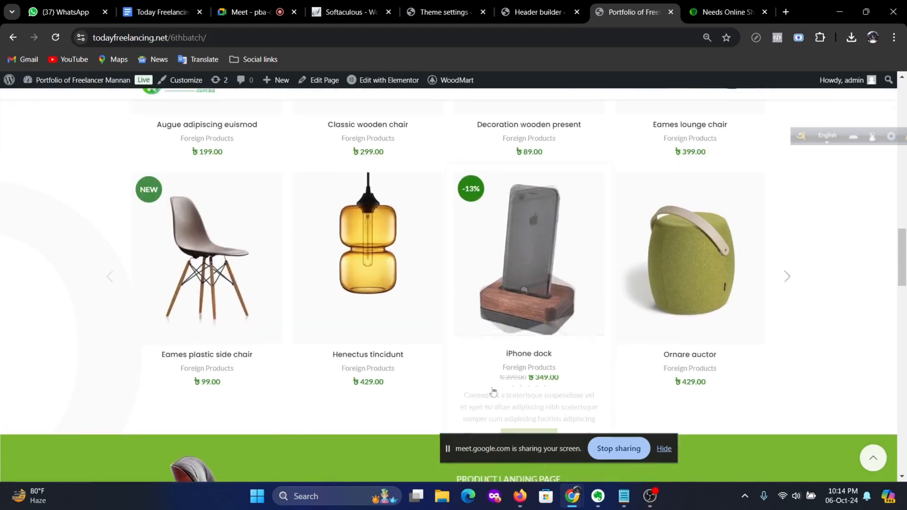
{"action": "scroll", "coordinate": [519, 198], "scroll_direction": "up", "scroll_amount": 15}
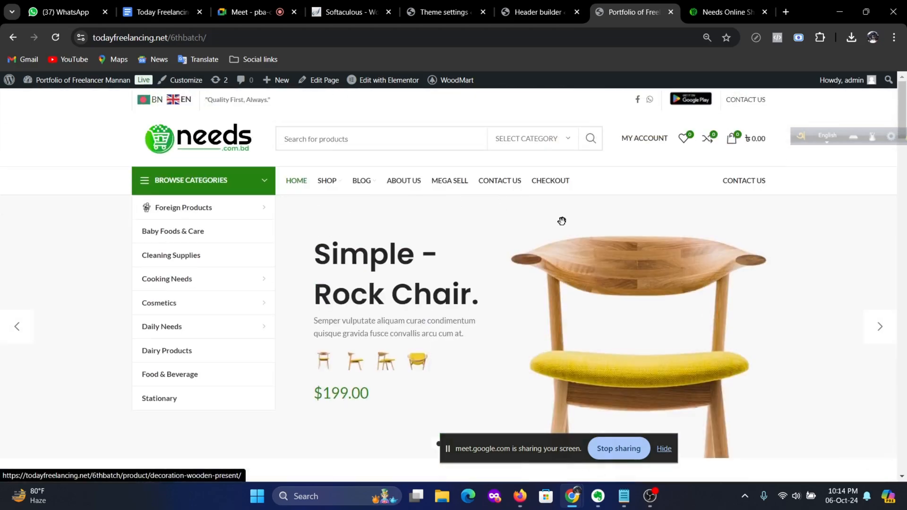
{"action": "mouse_move", "coordinate": [247, 217]}
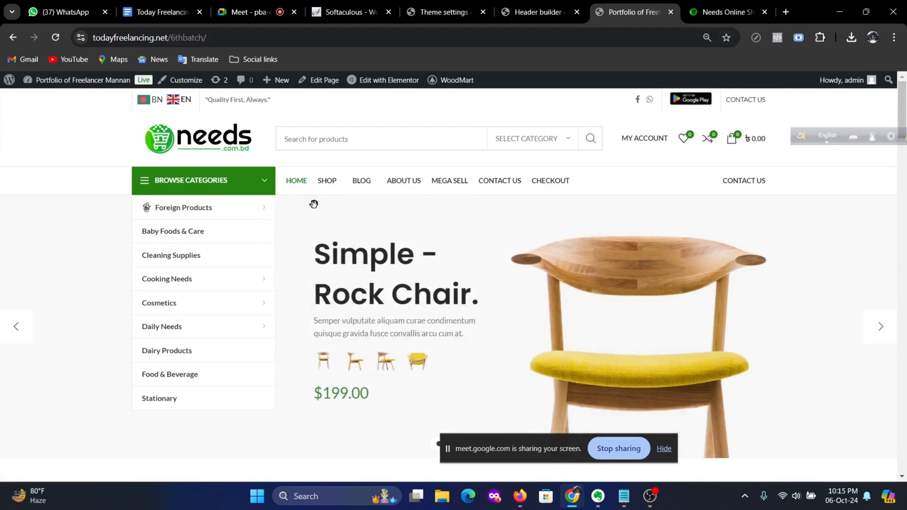
Step: Examine how the Browse Categories dropdown opens and closes on the needs.com.bd reference site
{"action": "left_click", "coordinate": [695, 10]}
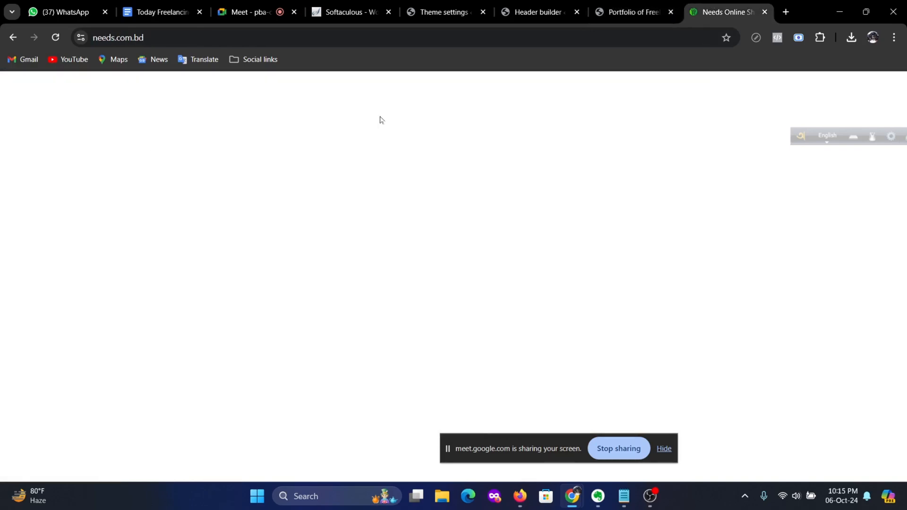
{"action": "left_click", "coordinate": [259, 174]}
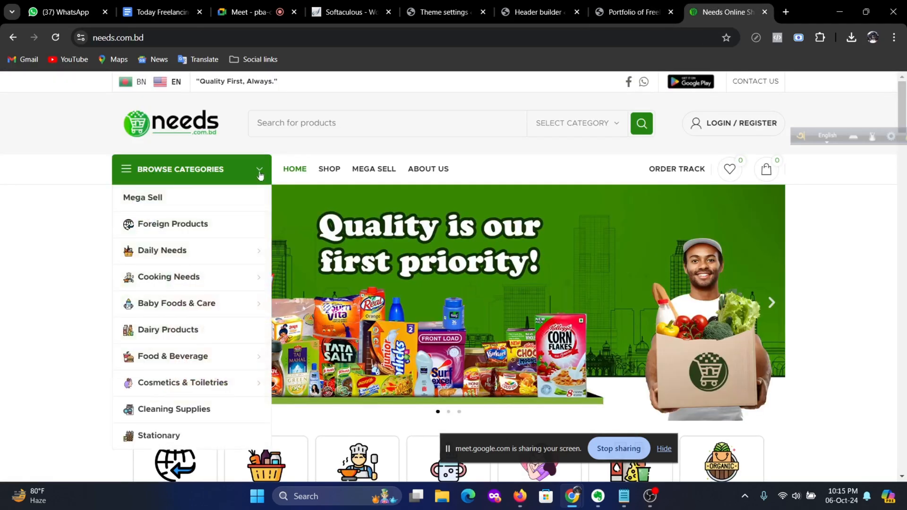
{"action": "left_click", "coordinate": [260, 176]}
{"action": "left_click", "coordinate": [261, 176]}
{"action": "left_click", "coordinate": [260, 176]}
{"action": "left_click", "coordinate": [261, 176]}
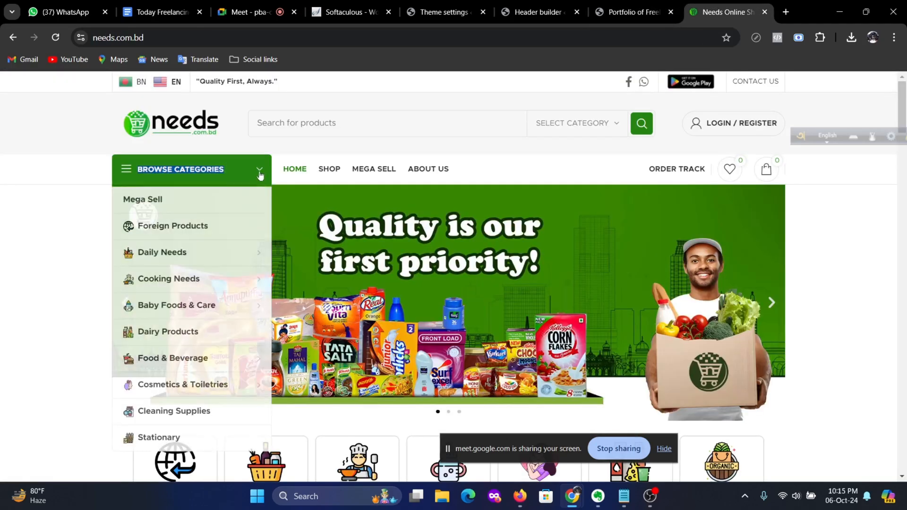
{"action": "left_click", "coordinate": [261, 176]}
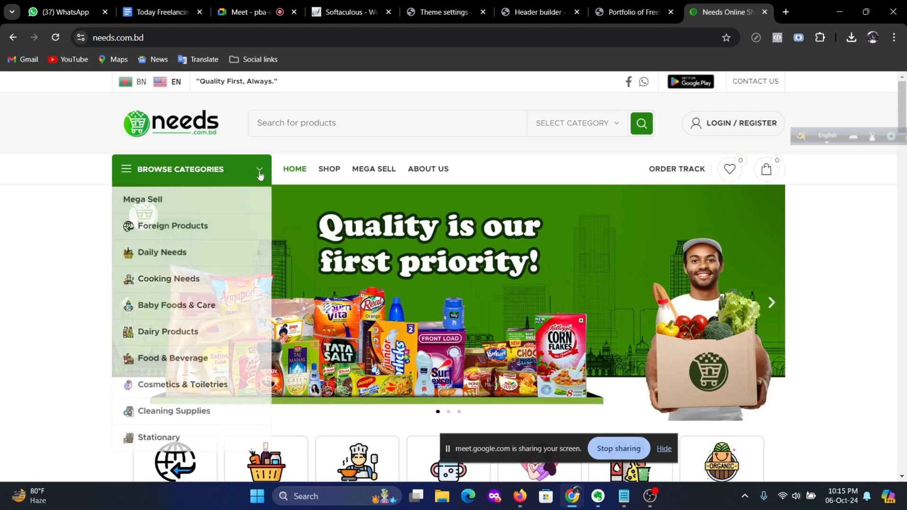
Step: Open the Home Main front page for editing from the WordPress Pages list
{"action": "left_click", "coordinate": [643, 16]}
{"action": "left_click", "coordinate": [540, 2]}
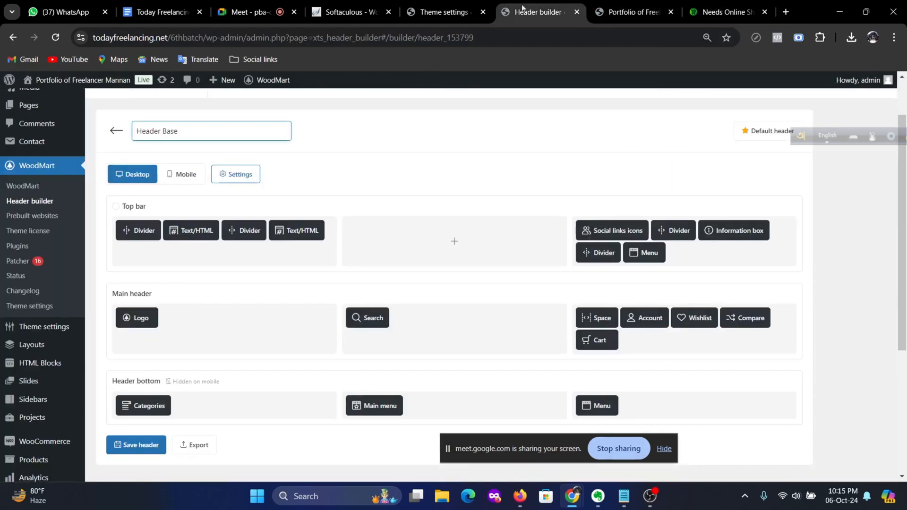
{"action": "scroll", "coordinate": [37, 198], "scroll_direction": "up", "scroll_amount": 2}
{"action": "mouse_move", "coordinate": [38, 166]}
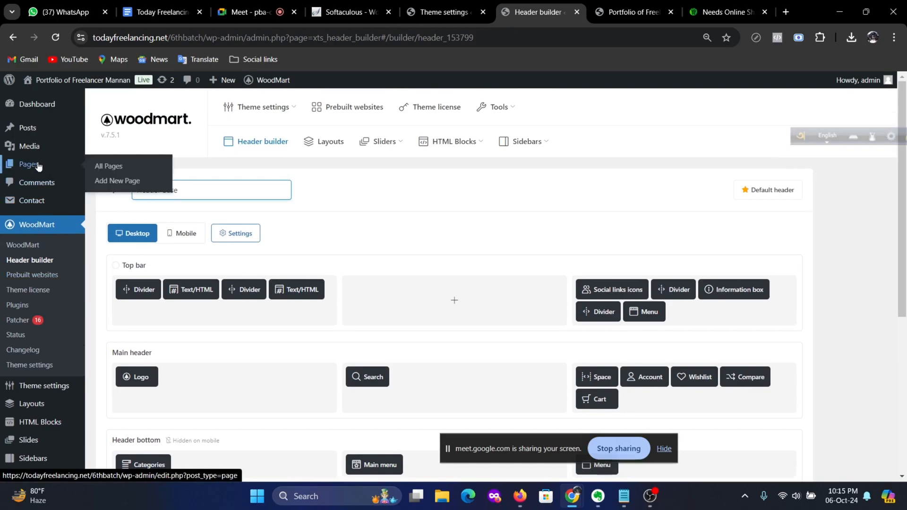
{"action": "left_click", "coordinate": [111, 167]}
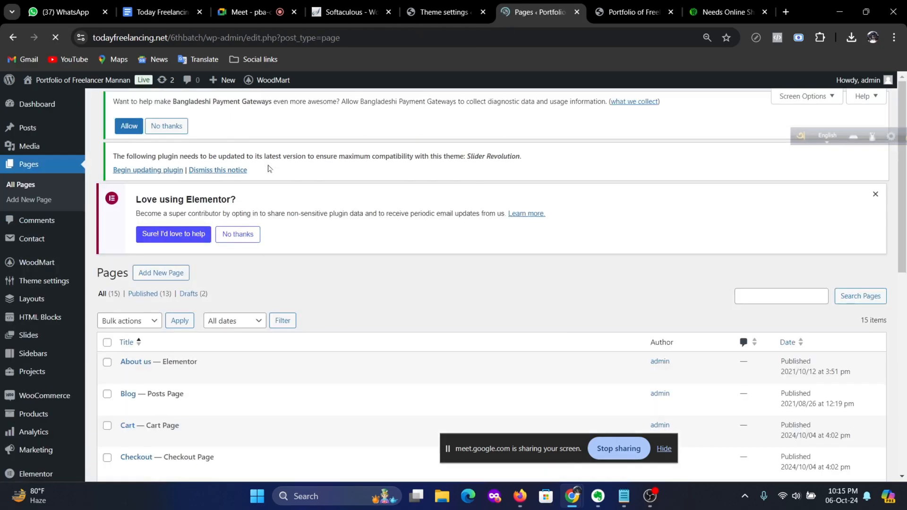
{"action": "scroll", "coordinate": [425, 279], "scroll_direction": "down", "scroll_amount": 7}
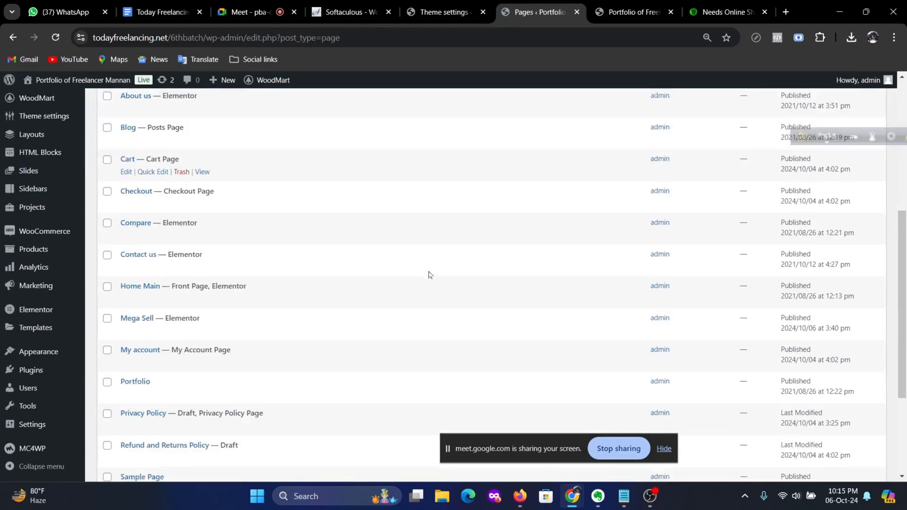
{"action": "scroll", "coordinate": [429, 275], "scroll_direction": "down", "scroll_amount": 2}
{"action": "scroll", "coordinate": [429, 274], "scroll_direction": "up", "scroll_amount": 3}
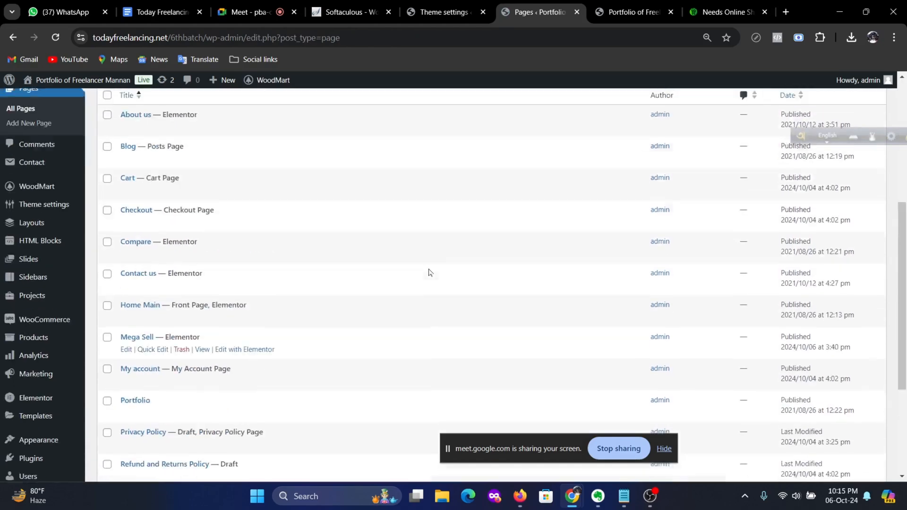
{"action": "scroll", "coordinate": [429, 272], "scroll_direction": "up", "scroll_amount": 1}
{"action": "scroll", "coordinate": [296, 272], "scroll_direction": "down", "scroll_amount": 2}
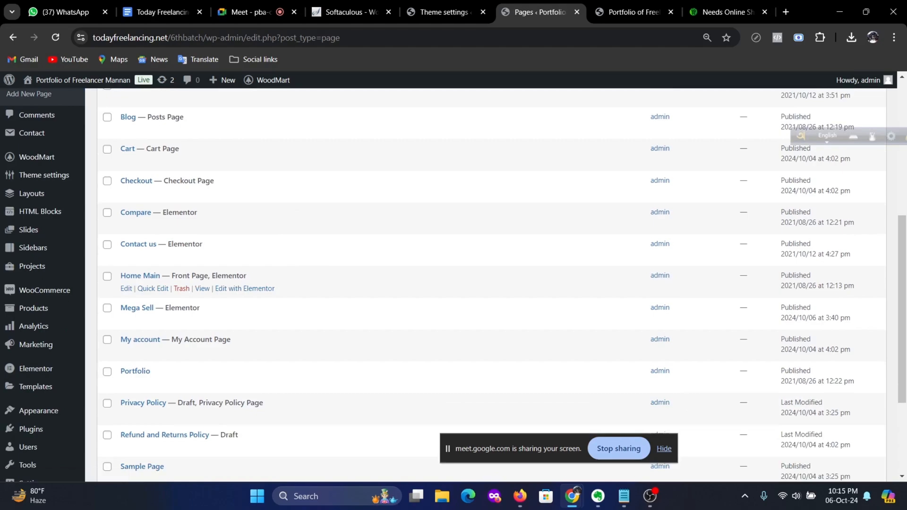
{"action": "left_click", "coordinate": [126, 289]}
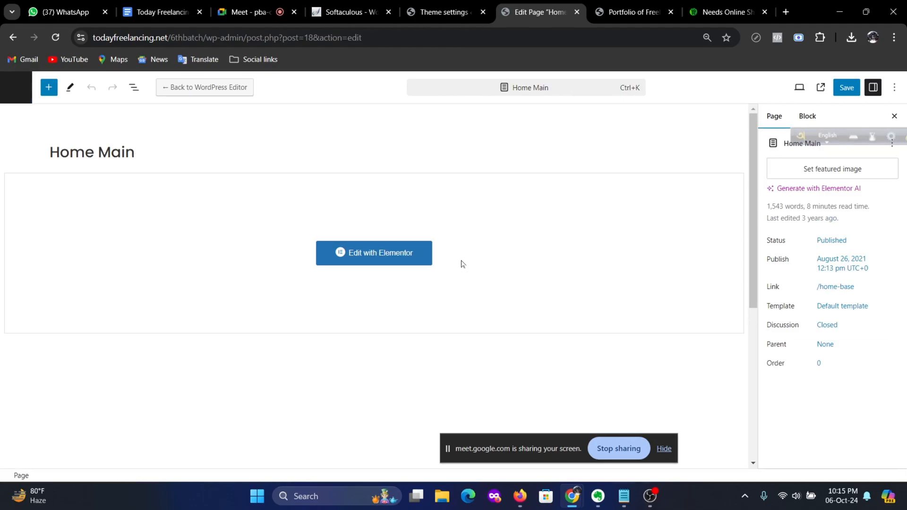
Step: Turn off Open categories menu in Home Main's header settings, save the page and check the storefront
{"action": "scroll", "coordinate": [273, 304], "scroll_direction": "down", "scroll_amount": 5}
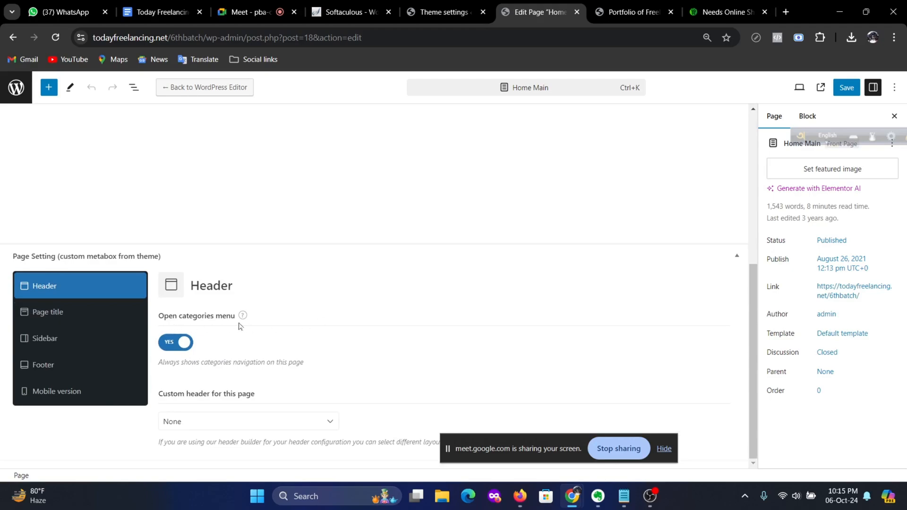
{"action": "mouse_move", "coordinate": [244, 319]}
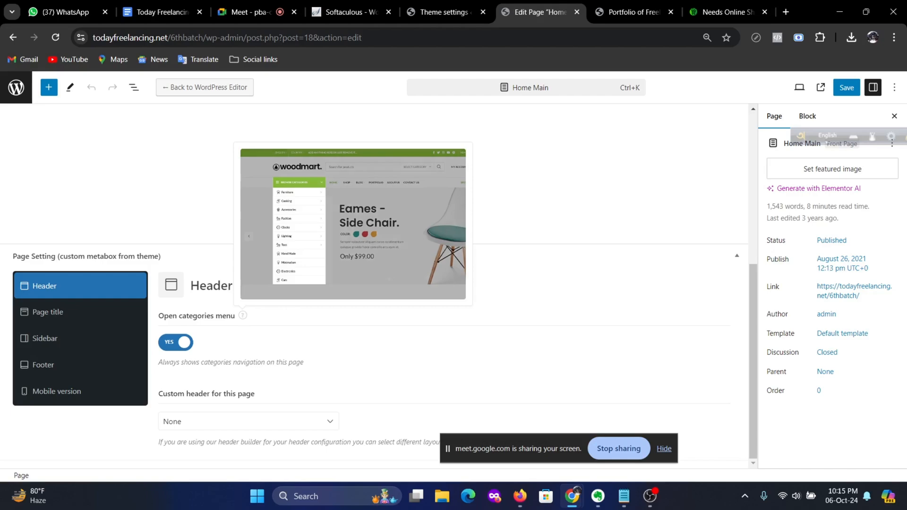
{"action": "left_click", "coordinate": [171, 347]}
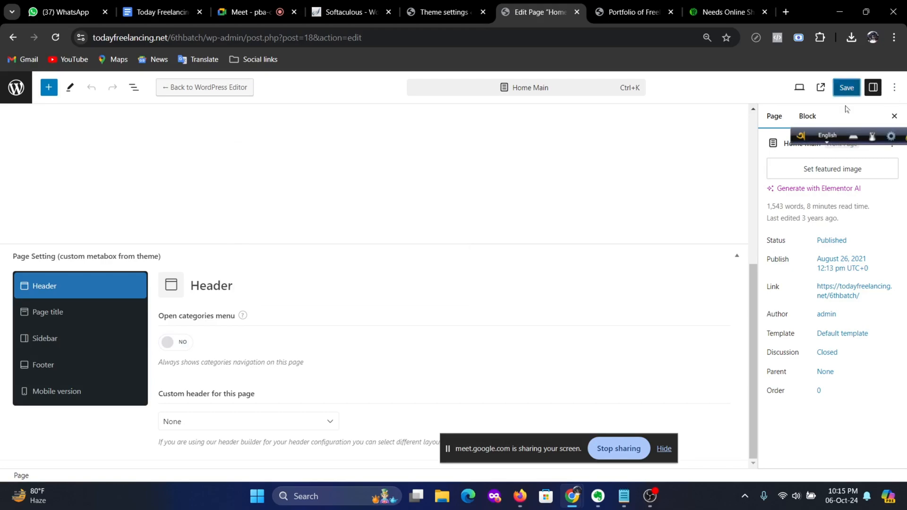
{"action": "left_click", "coordinate": [847, 88]}
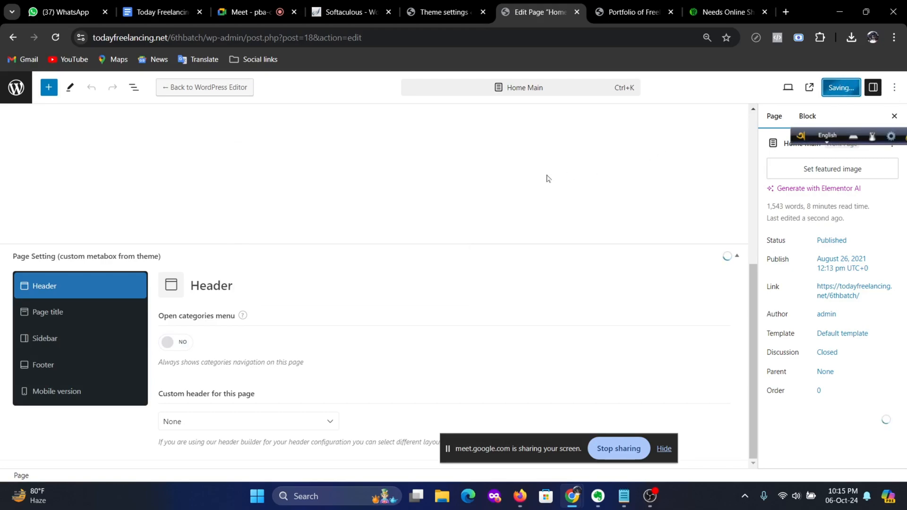
{"action": "left_click", "coordinate": [619, 14]}
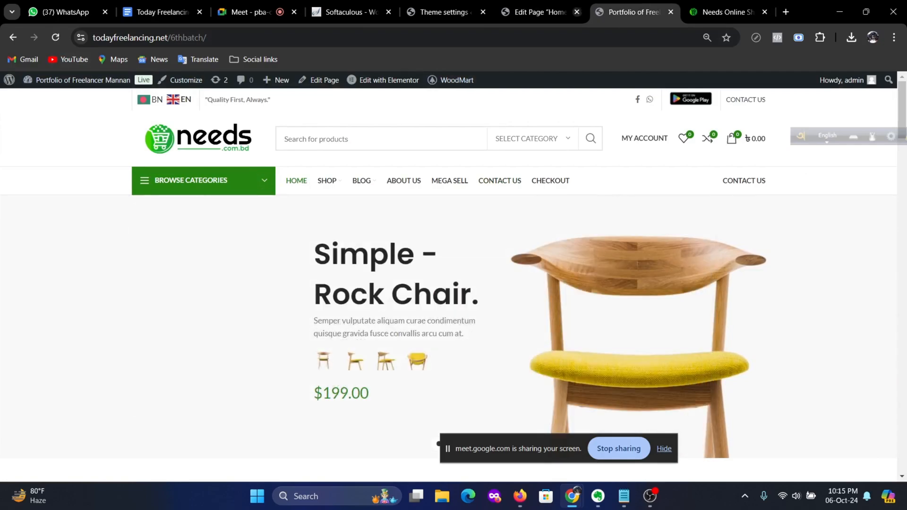
Step: Examine Home Main's custom header choices and its Page title settings
{"action": "left_click", "coordinate": [544, 12]}
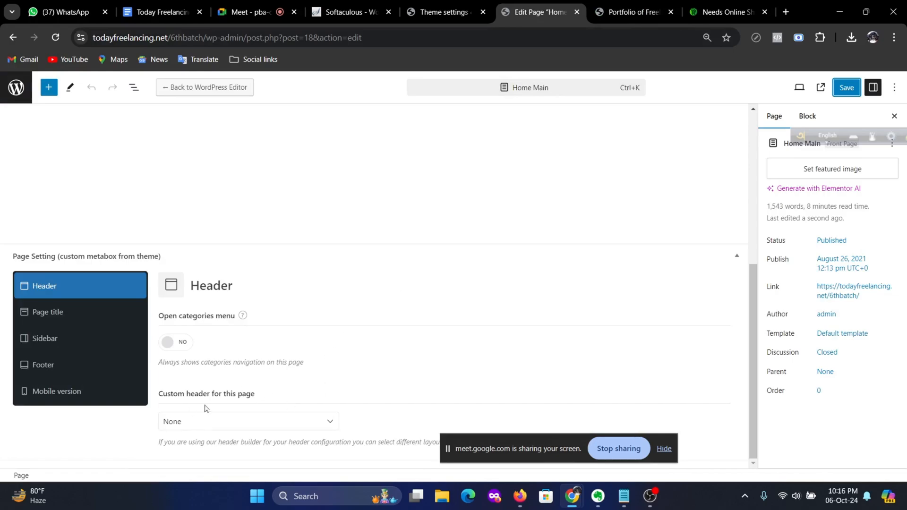
{"action": "left_click", "coordinate": [334, 431]}
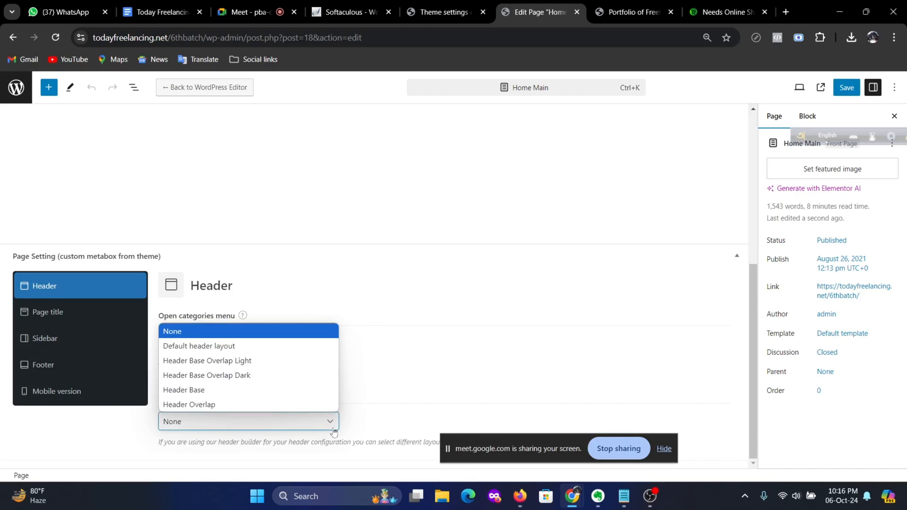
{"action": "left_click", "coordinate": [334, 431]}
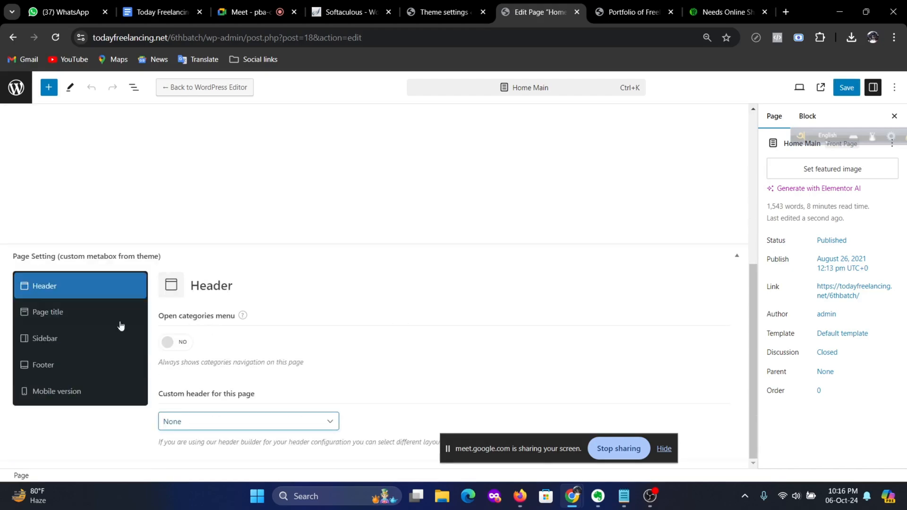
{"action": "left_click", "coordinate": [56, 312]}
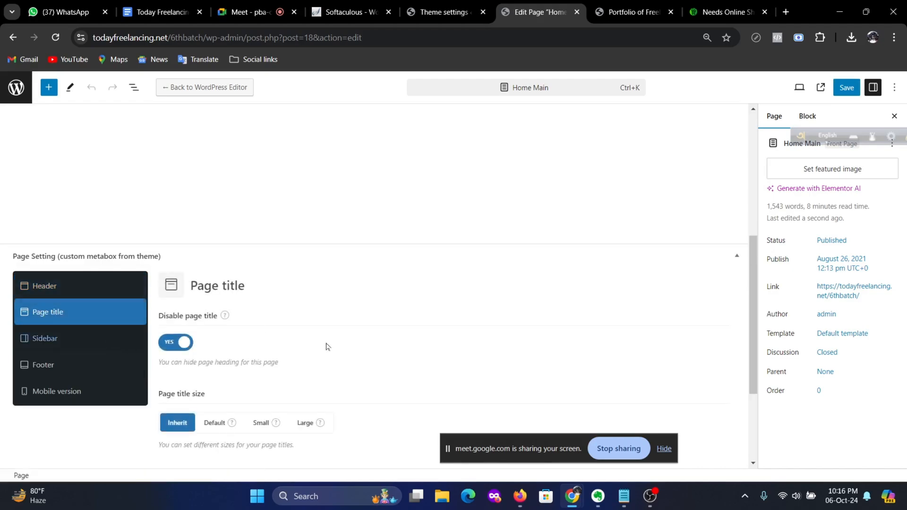
{"action": "scroll", "coordinate": [328, 347], "scroll_direction": "down", "scroll_amount": 3}
{"action": "scroll", "coordinate": [328, 347], "scroll_direction": "up", "scroll_amount": 4}
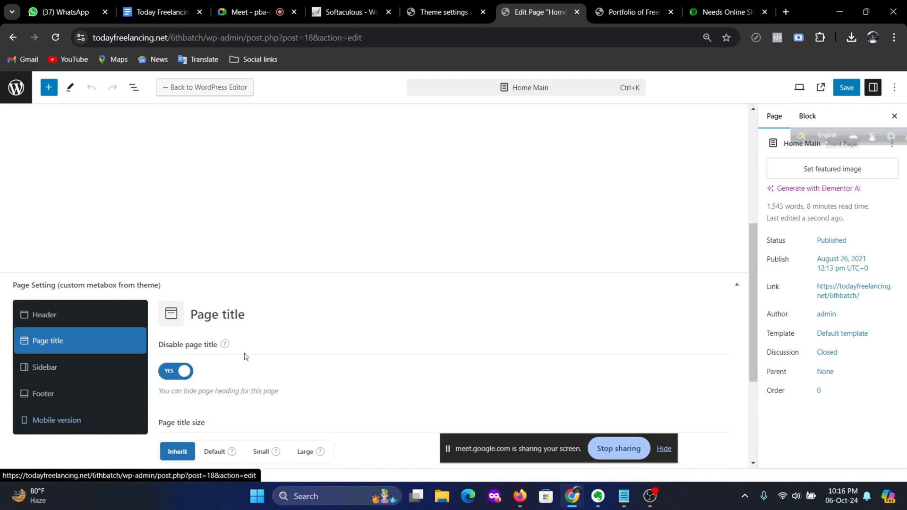
{"action": "scroll", "coordinate": [300, 328], "scroll_direction": "up", "scroll_amount": 5}
{"action": "scroll", "coordinate": [251, 378], "scroll_direction": "down", "scroll_amount": 4}
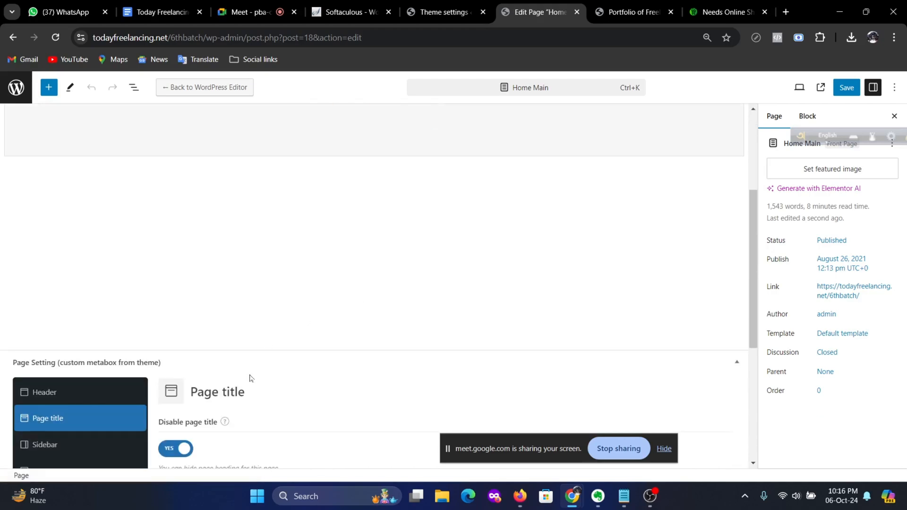
{"action": "scroll", "coordinate": [570, 265], "scroll_direction": "up", "scroll_amount": 4}
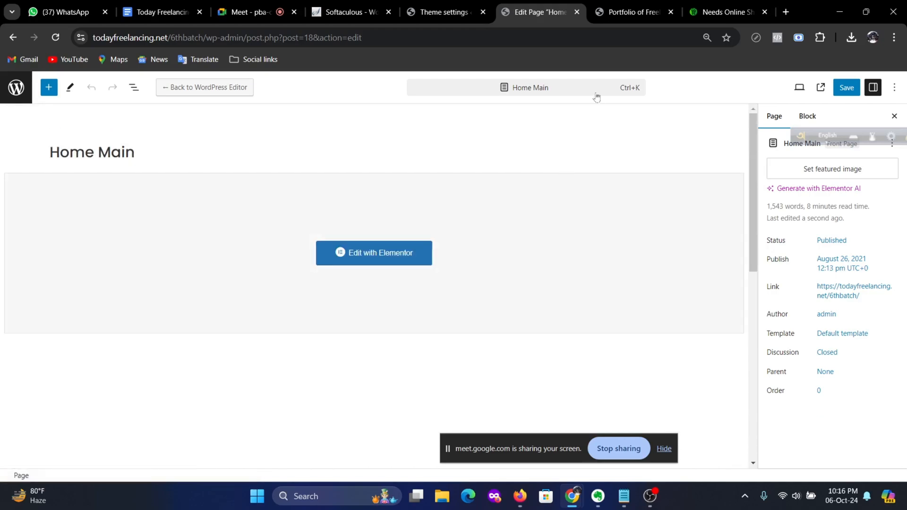
Step: Compare the placement of the storefront header's account, wishlist, compare and cart elements with the needs.com.bd reference site
{"action": "left_click", "coordinate": [626, 13]}
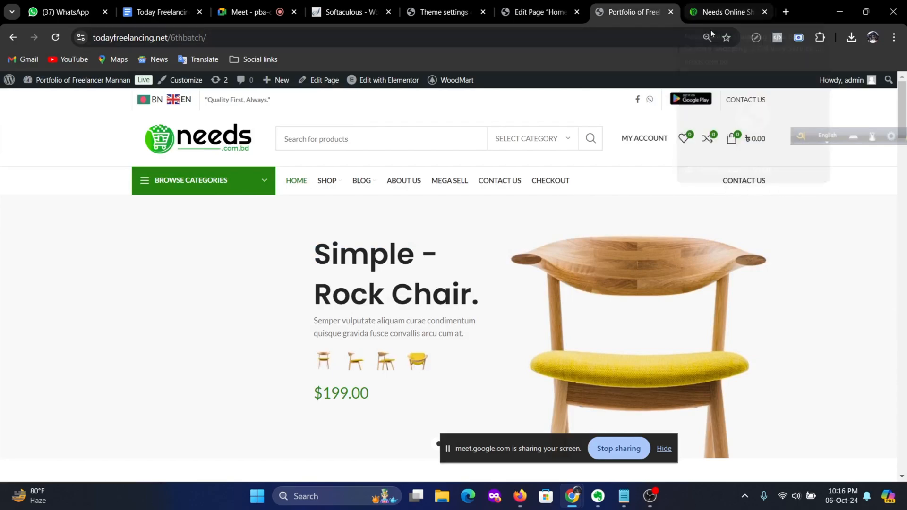
{"action": "mouse_move", "coordinate": [646, 153]}
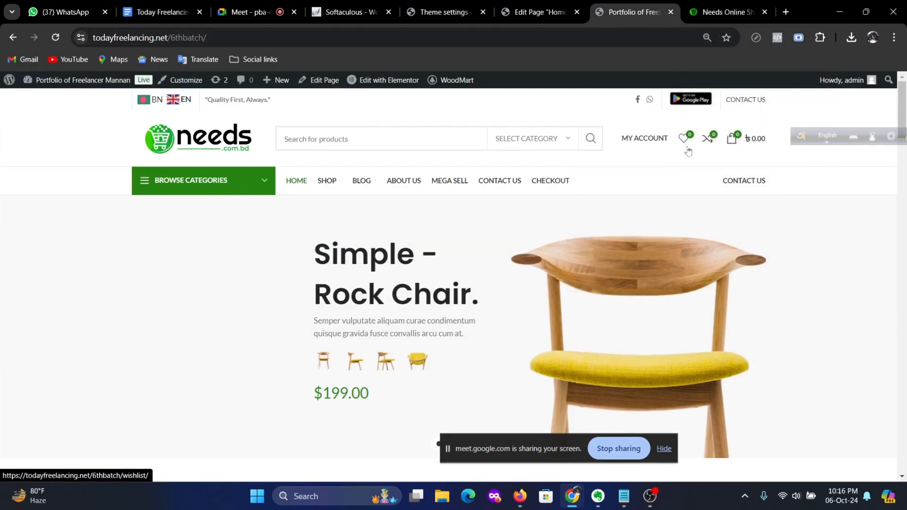
{"action": "left_click", "coordinate": [708, 13]}
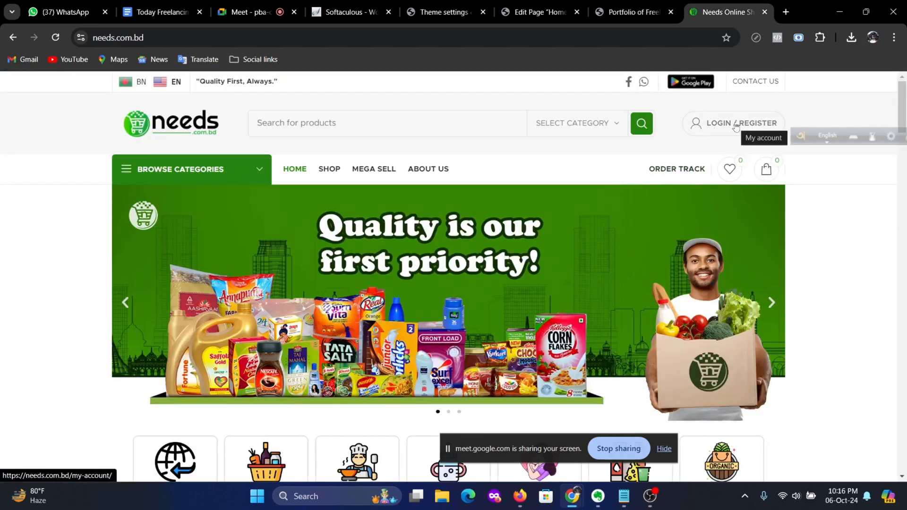
{"action": "left_click", "coordinate": [633, 12]}
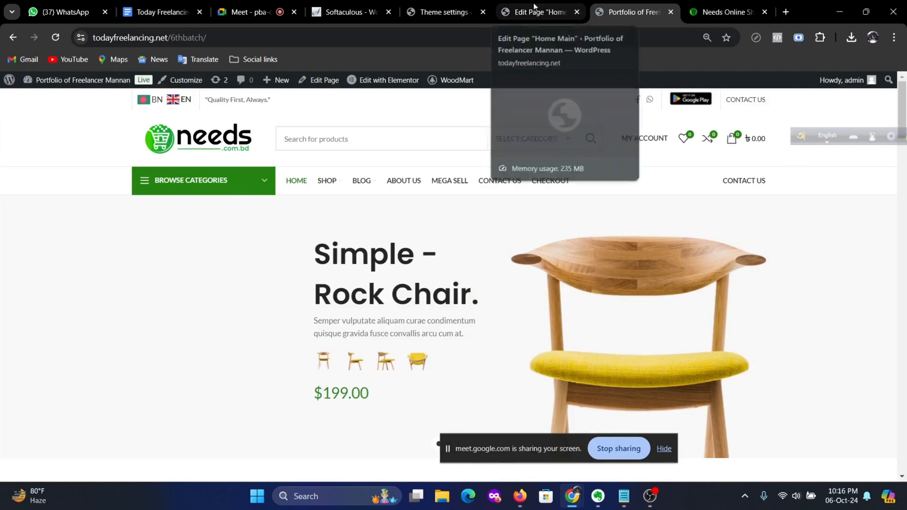
Step: Leave the Home Main page editor and open Header Base for editing in WoodMart's Header builder
{"action": "left_click", "coordinate": [548, 10]}
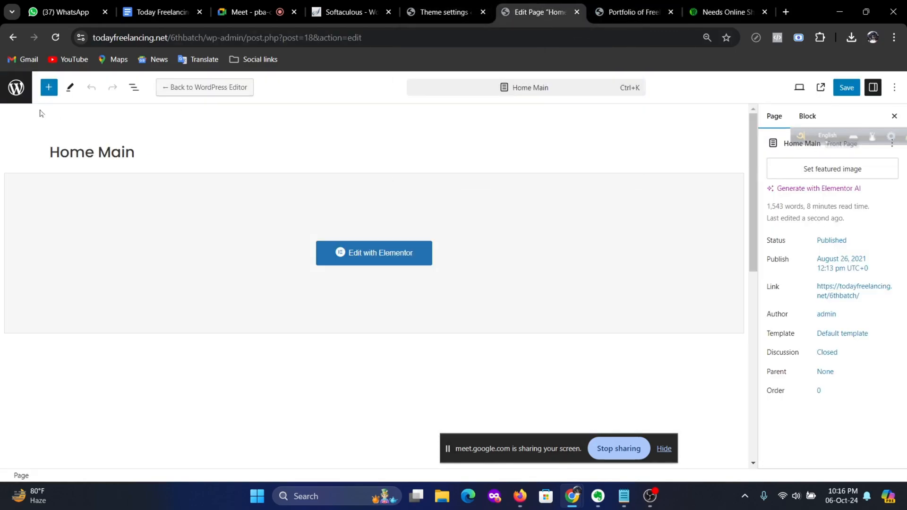
{"action": "left_click", "coordinate": [16, 87]}
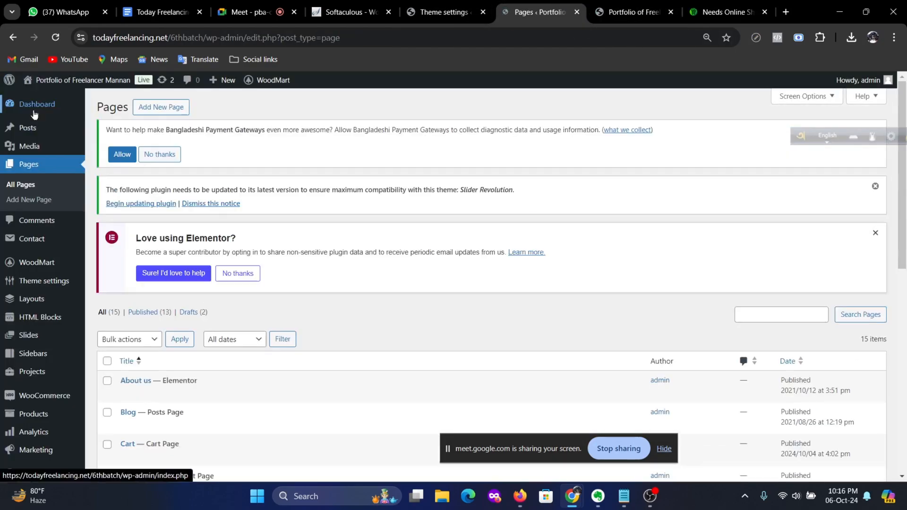
{"action": "scroll", "coordinate": [468, 291], "scroll_direction": "down", "scroll_amount": 4}
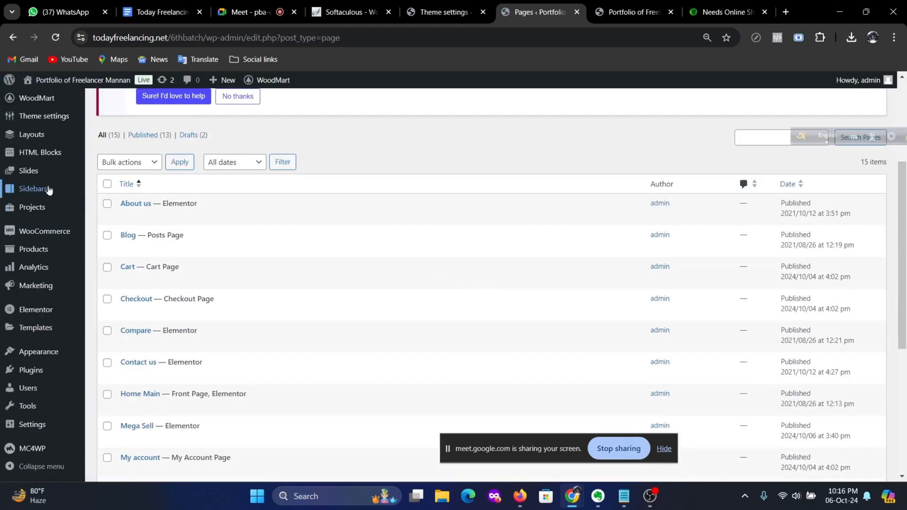
{"action": "scroll", "coordinate": [46, 189], "scroll_direction": "up", "scroll_amount": 3}
{"action": "mouse_move", "coordinate": [45, 222]}
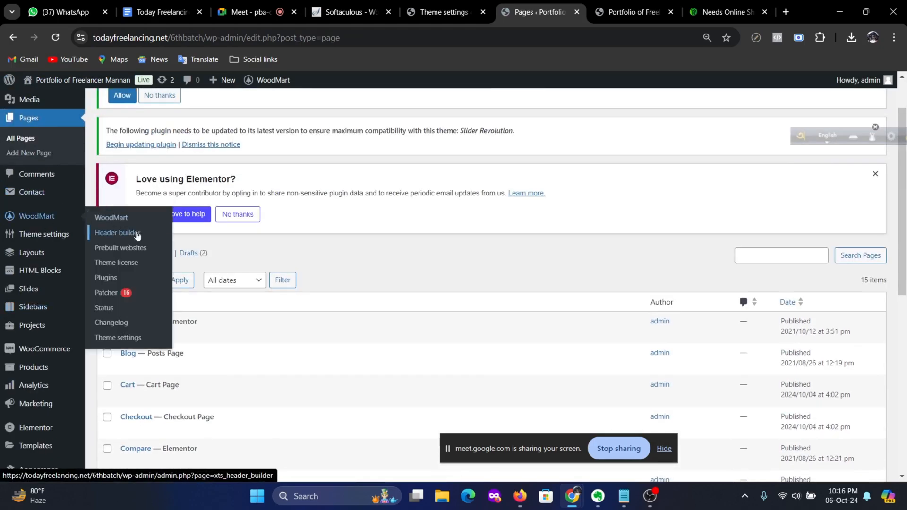
{"action": "left_click", "coordinate": [118, 239]}
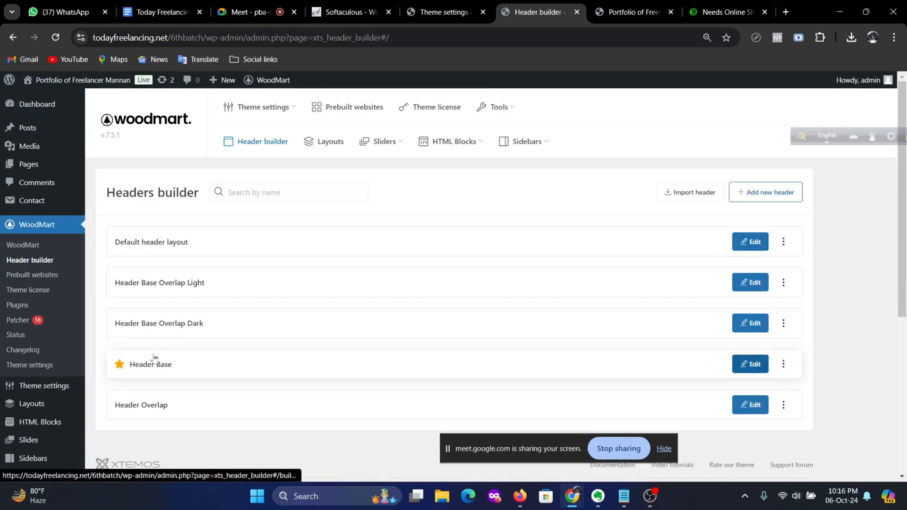
{"action": "left_click", "coordinate": [750, 364]}
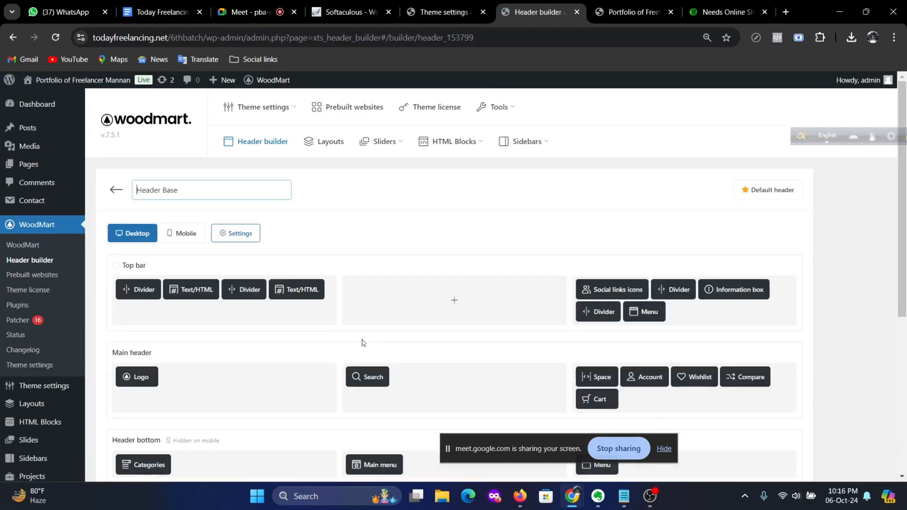
Step: Move the Wishlist element from the main header to the last column of the Header bottom row, before Menu
{"action": "scroll", "coordinate": [540, 314], "scroll_direction": "down", "scroll_amount": 1}
{"action": "scroll", "coordinate": [541, 314], "scroll_direction": "down", "scroll_amount": 1}
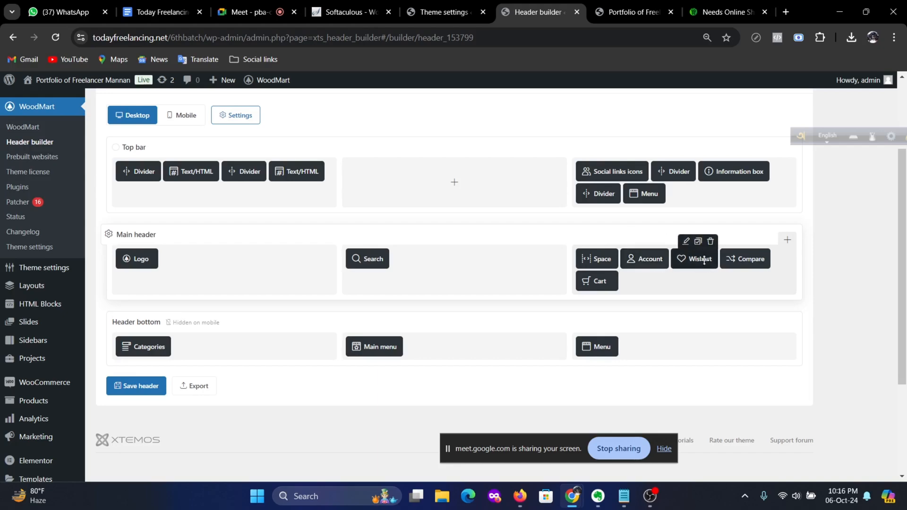
{"action": "left_click_drag", "start_coordinate": [700, 258], "coordinate": [665, 375]}
{"action": "scroll", "coordinate": [740, 318], "scroll_direction": "down", "scroll_amount": 4}
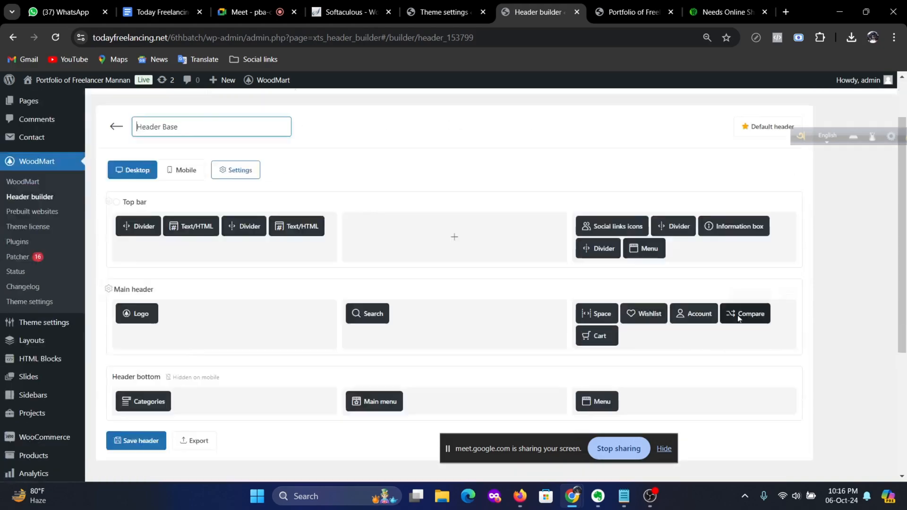
{"action": "left_click_drag", "start_coordinate": [650, 204], "coordinate": [716, 443]}
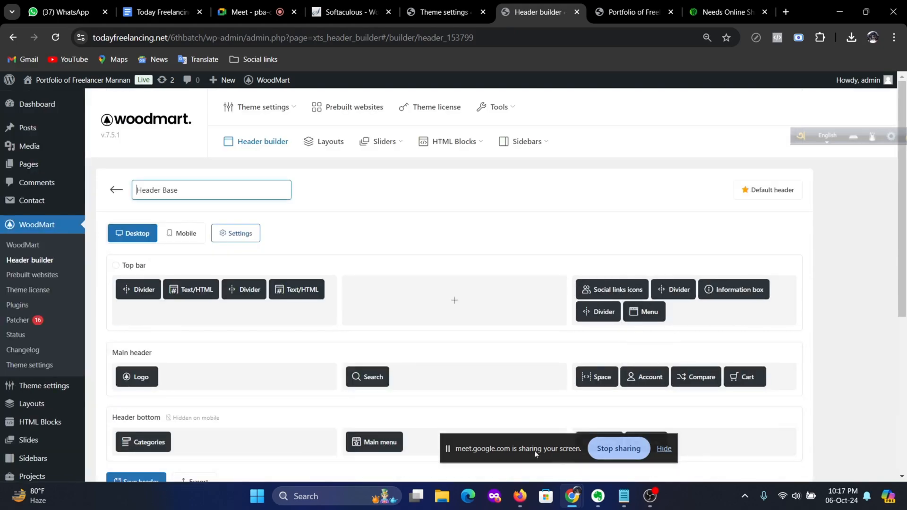
Step: Move Cart before Wishlist and Compare after Menu in the Header bottom row, and save the header
{"action": "left_click_drag", "start_coordinate": [534, 451], "coordinate": [203, 439]}
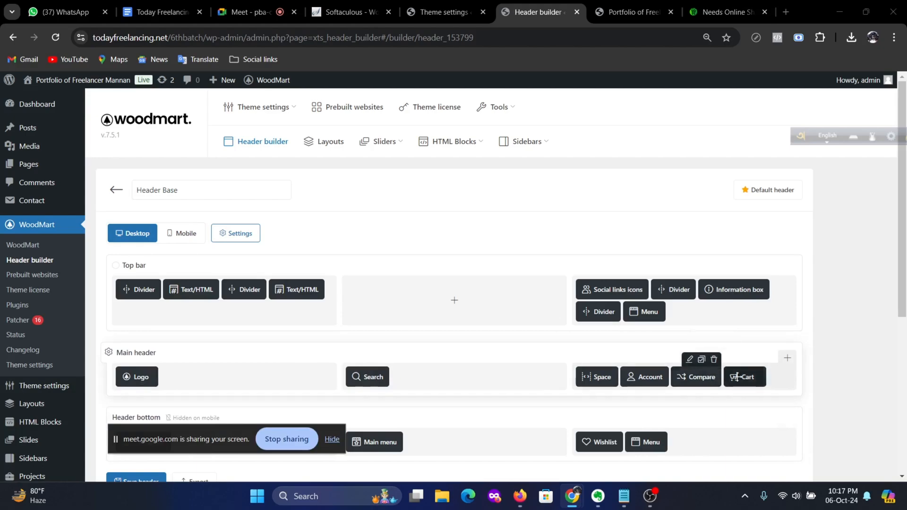
{"action": "left_click_drag", "start_coordinate": [747, 380], "coordinate": [739, 425]}
{"action": "left_click_drag", "start_coordinate": [696, 376], "coordinate": [746, 442]}
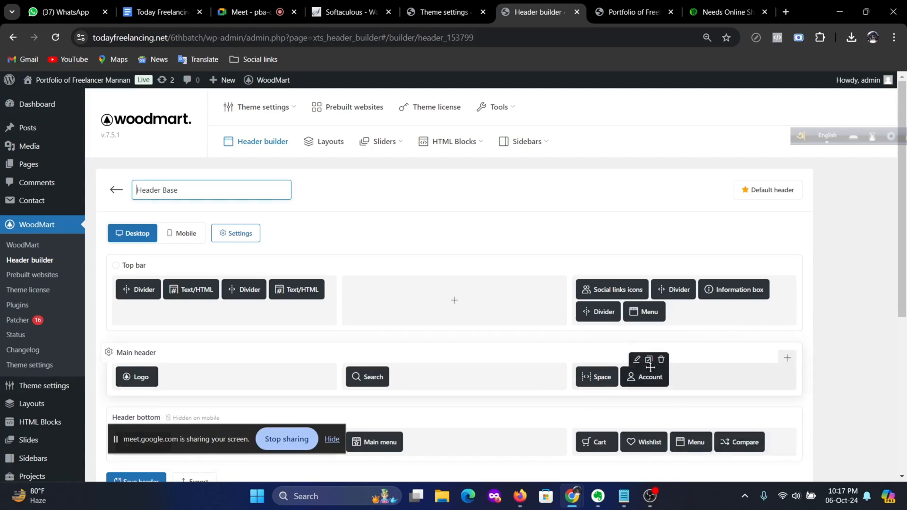
{"action": "left_click", "coordinate": [142, 480]}
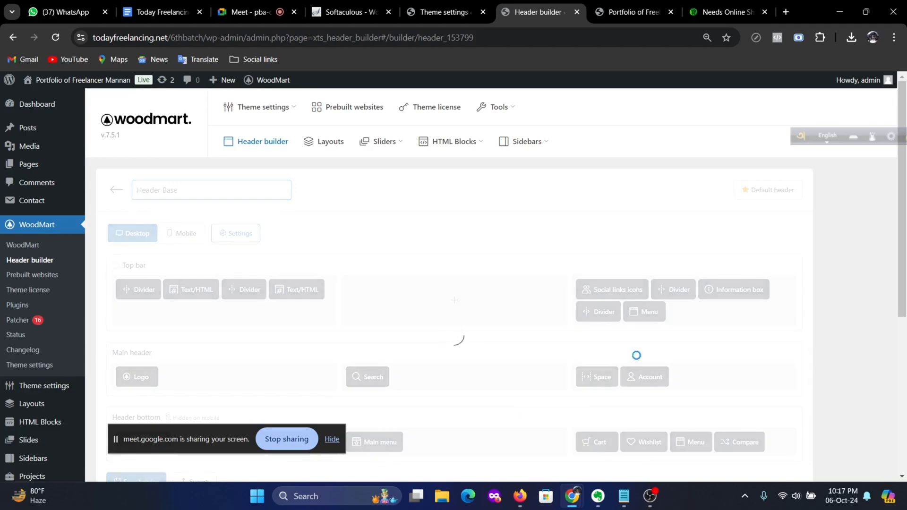
Step: Compare the storefront header's My Account element with the login element on the needs.com.bd reference site
{"action": "left_click", "coordinate": [650, 10]}
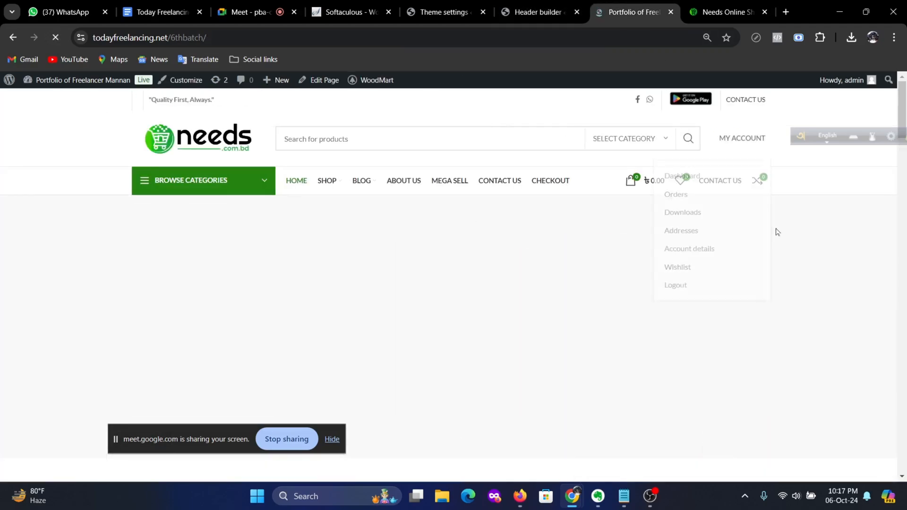
{"action": "mouse_move", "coordinate": [742, 144]}
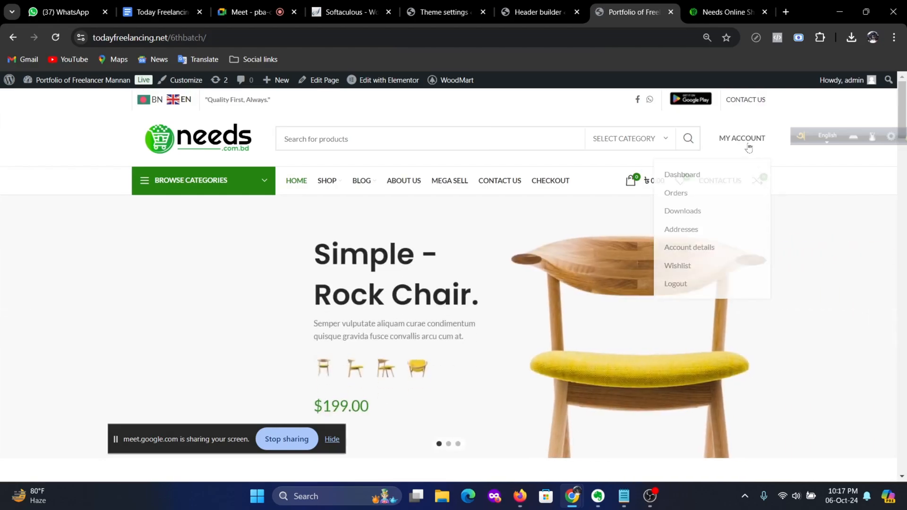
{"action": "left_click", "coordinate": [728, 12]}
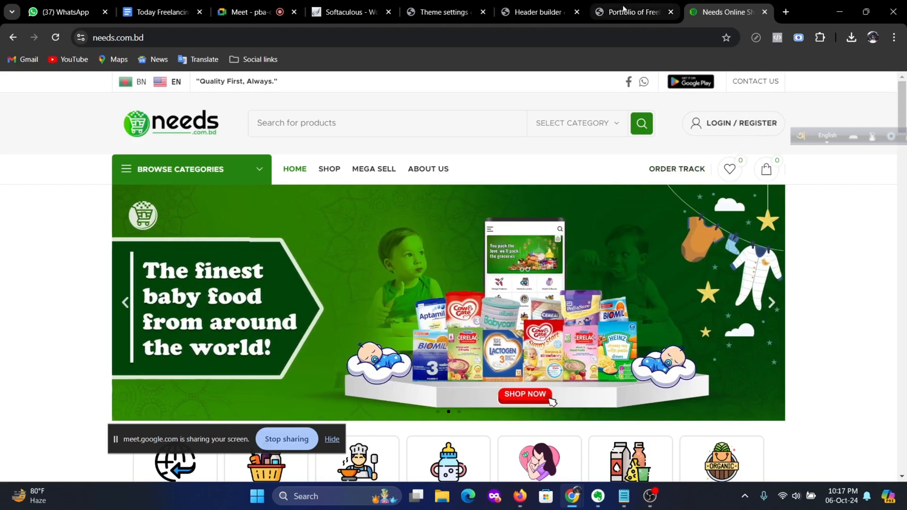
Step: Open the main header's Account element settings in the Header builder and turn on Show username
{"action": "left_click", "coordinate": [539, 12]}
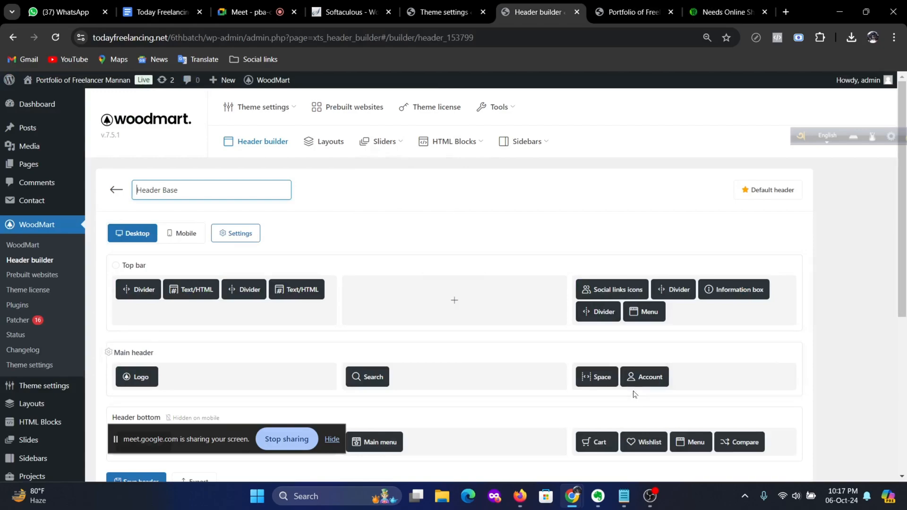
{"action": "left_click", "coordinate": [639, 360]}
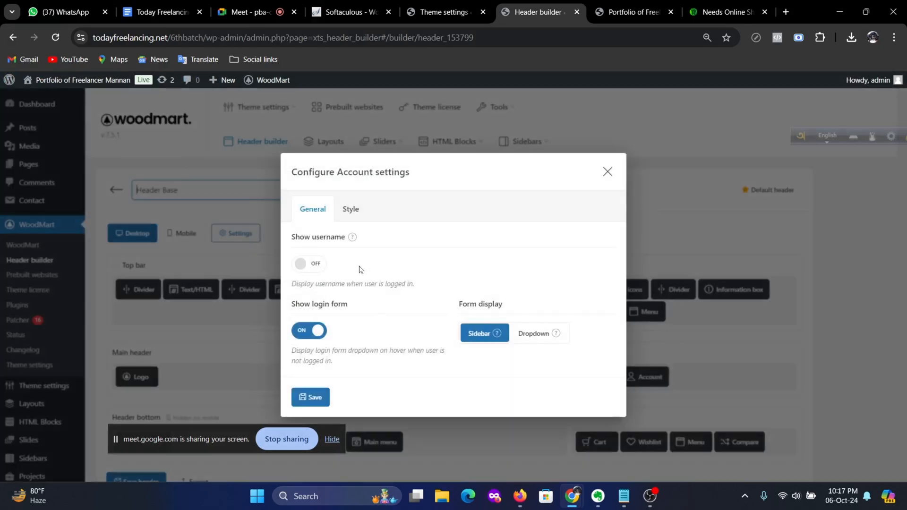
{"action": "left_click", "coordinate": [316, 270]}
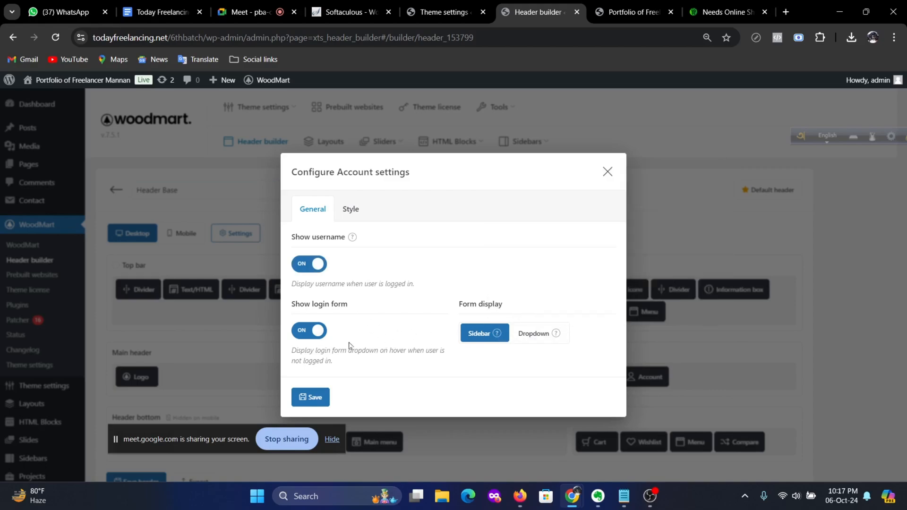
Step: Set the Account element's display style to Icon, then save the element settings and the header
{"action": "left_click", "coordinate": [351, 209]}
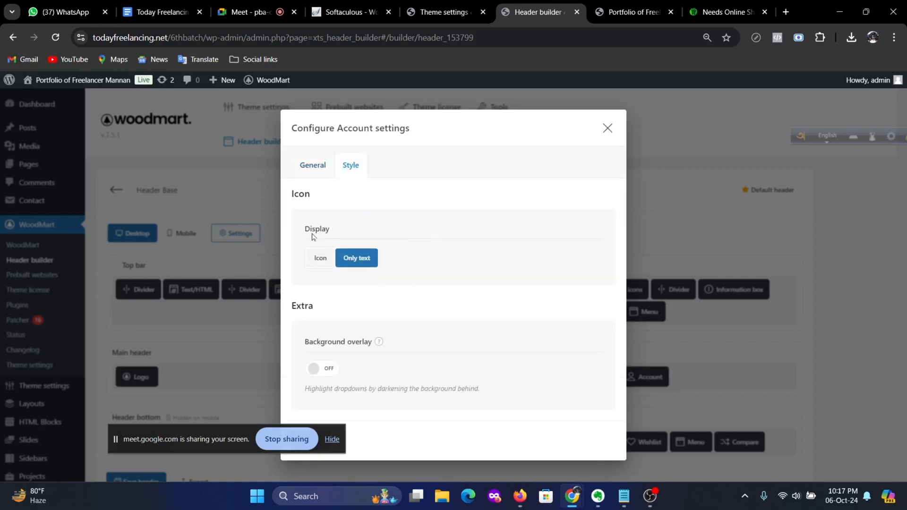
{"action": "left_click", "coordinate": [320, 261]}
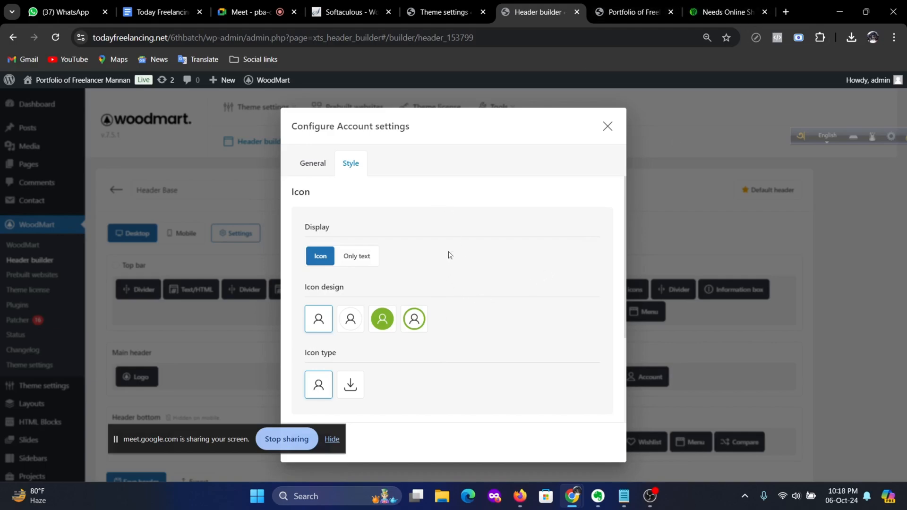
{"action": "scroll", "coordinate": [449, 255], "scroll_direction": "down", "scroll_amount": 3}
{"action": "scroll", "coordinate": [449, 255], "scroll_direction": "down", "scroll_amount": 1}
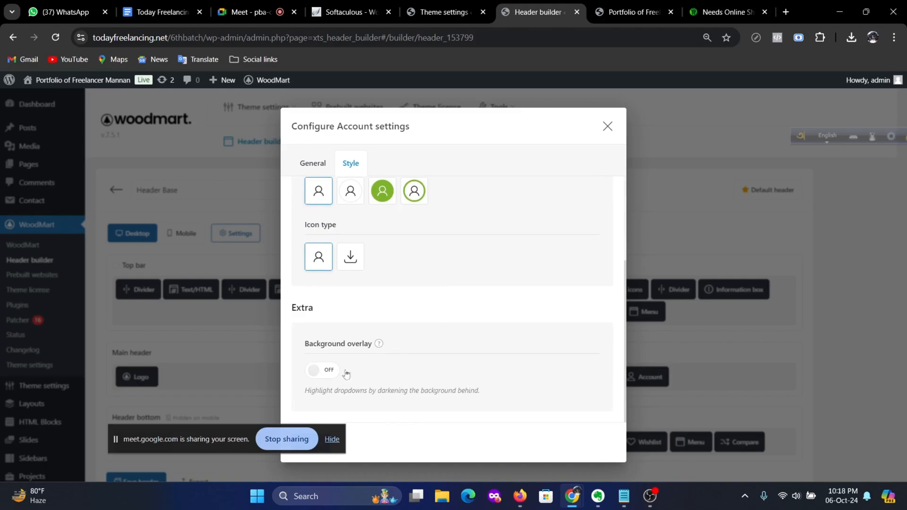
{"action": "scroll", "coordinate": [426, 343], "scroll_direction": "up", "scroll_amount": 3}
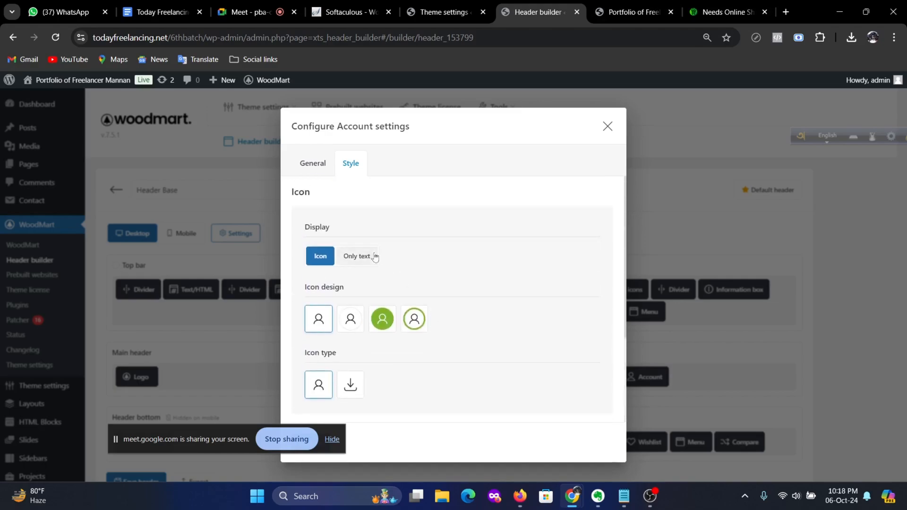
{"action": "scroll", "coordinate": [482, 325], "scroll_direction": "down", "scroll_amount": 3}
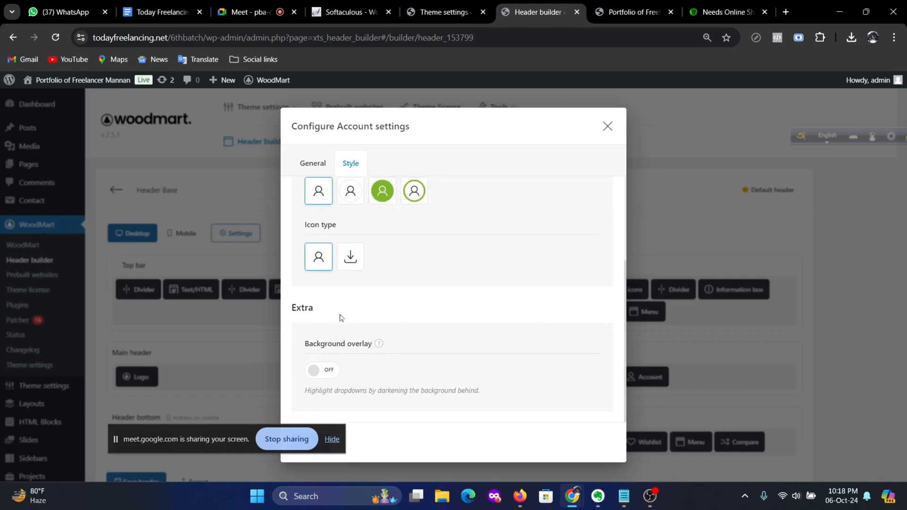
{"action": "mouse_move", "coordinate": [382, 349]}
{"action": "left_click_drag", "start_coordinate": [211, 436], "coordinate": [160, 314]}
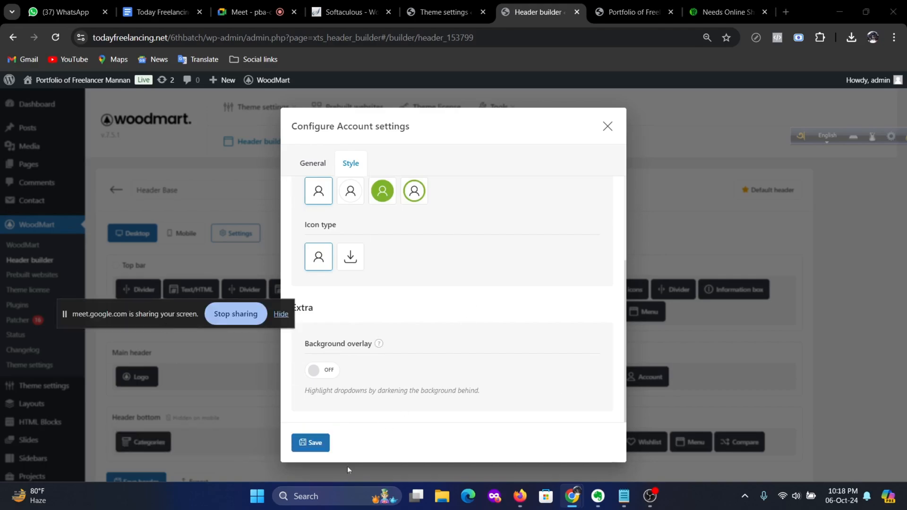
{"action": "left_click", "coordinate": [312, 443]}
{"action": "scroll", "coordinate": [439, 382], "scroll_direction": "down", "scroll_amount": 5}
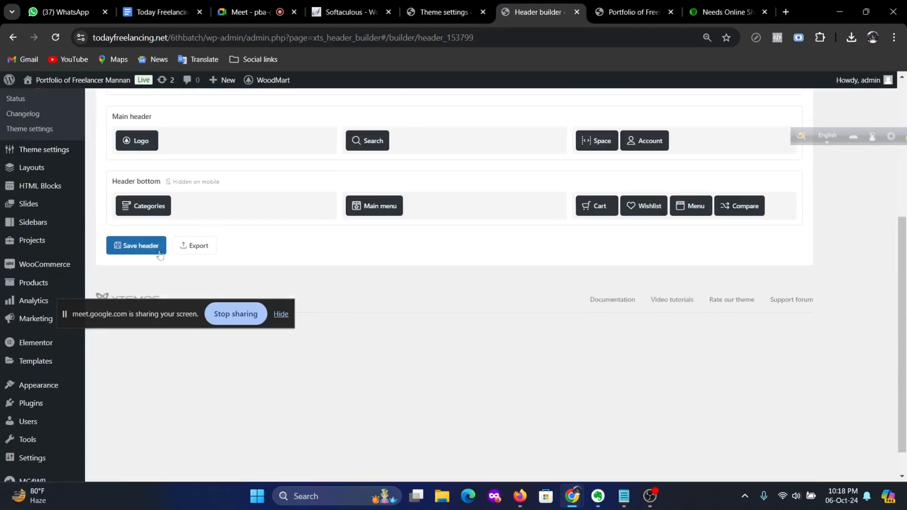
{"action": "left_click", "coordinate": [138, 245]}
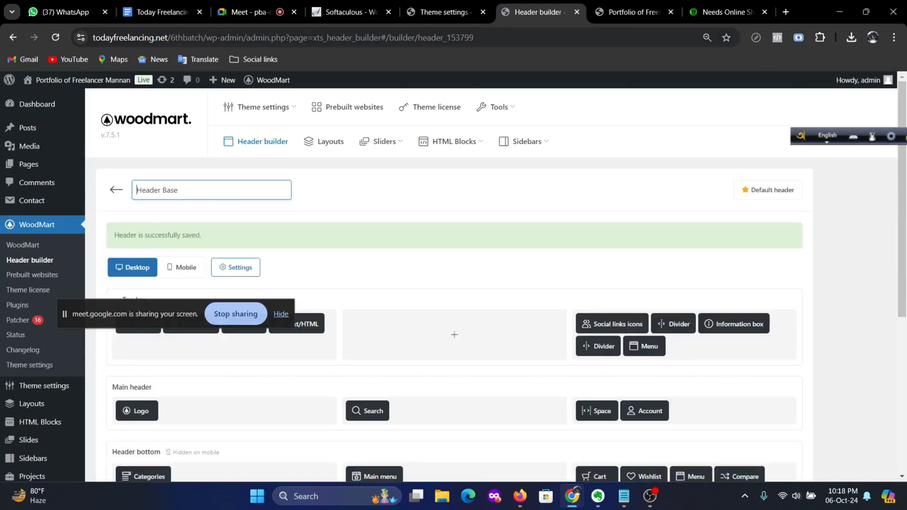
Step: Reload the storefront and examine the account element in its header
{"action": "left_click", "coordinate": [628, 12]}
{"action": "left_click", "coordinate": [56, 37]}
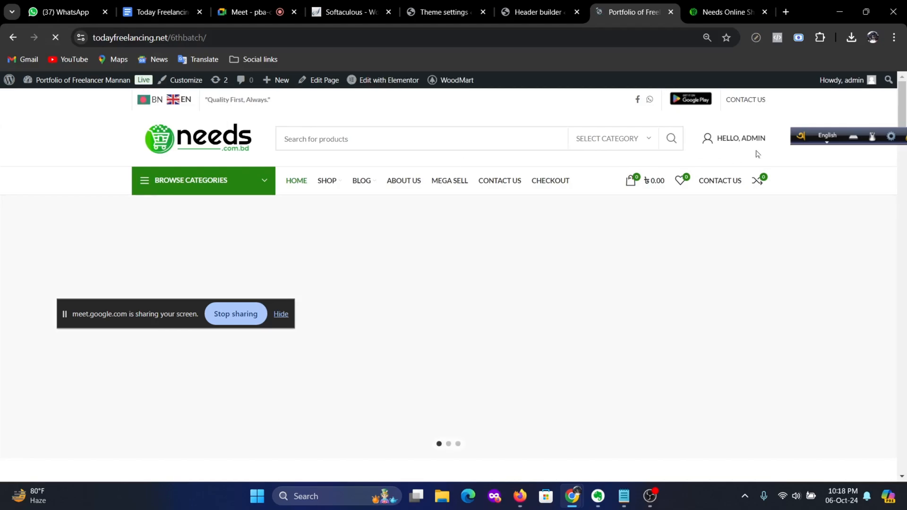
{"action": "mouse_move", "coordinate": [734, 144]}
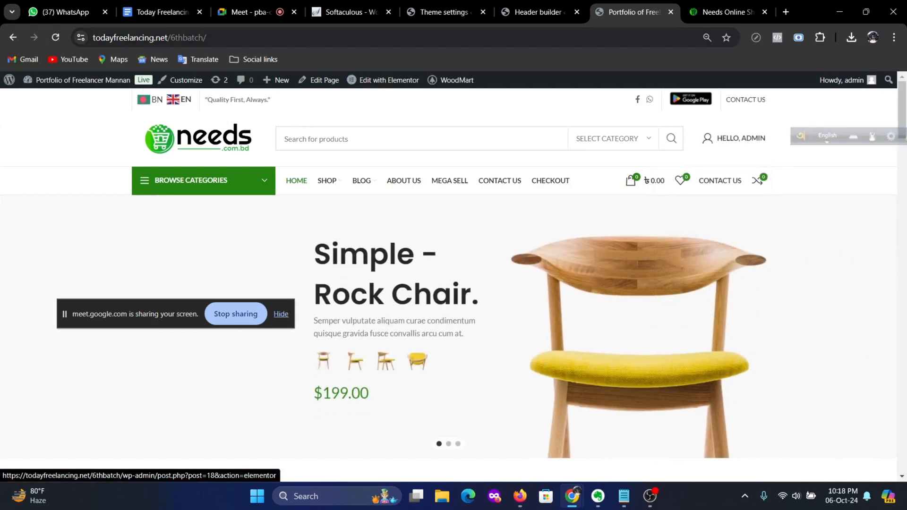
Step: Open the storefront address in an Incognito window, dismiss the sign-up popup, check the logged-out header and close the window
{"action": "left_click", "coordinate": [342, 37]}
{"action": "key", "text": "ctrl+c"}
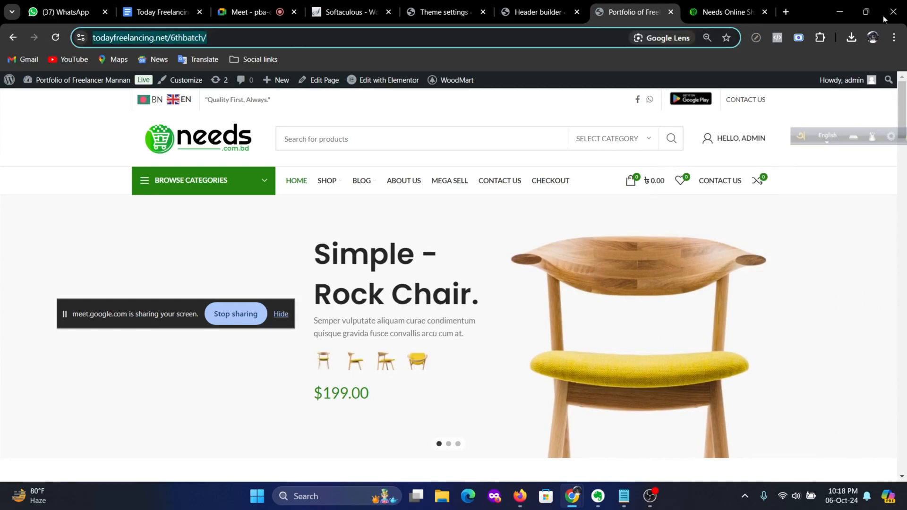
{"action": "left_click", "coordinate": [894, 38]}
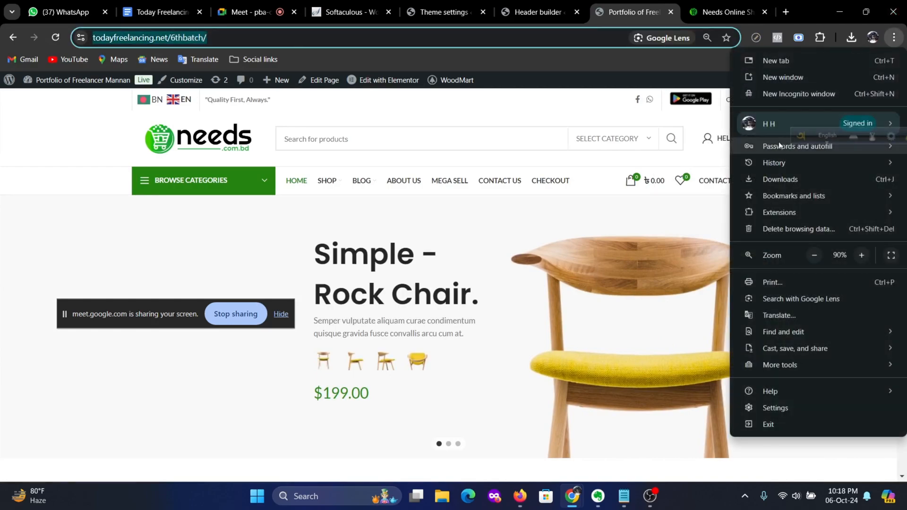
{"action": "left_click", "coordinate": [763, 94]}
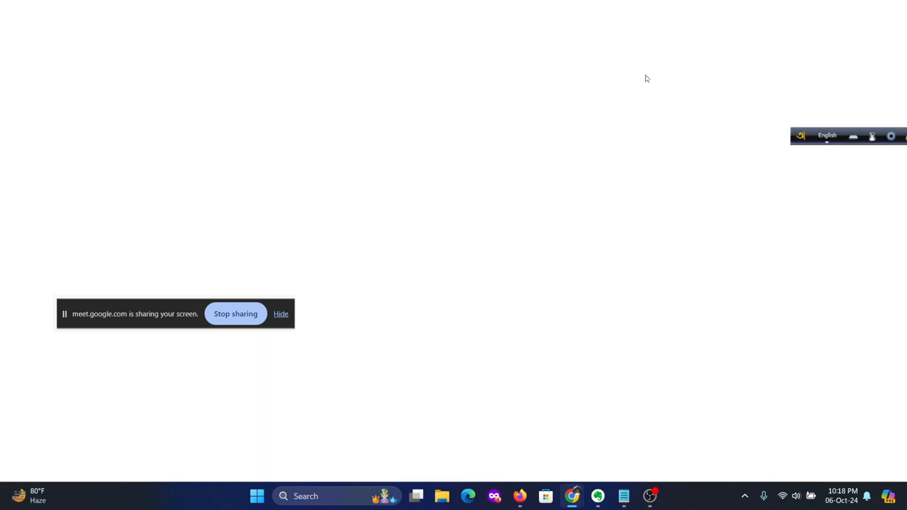
{"action": "key", "text": "ctrl+v"}
{"action": "key", "text": "Return"}
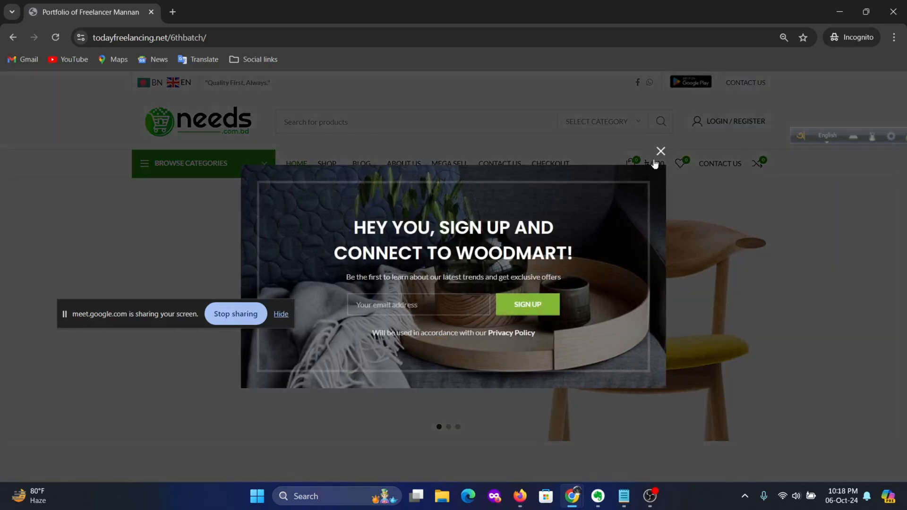
{"action": "left_click", "coordinate": [661, 151]}
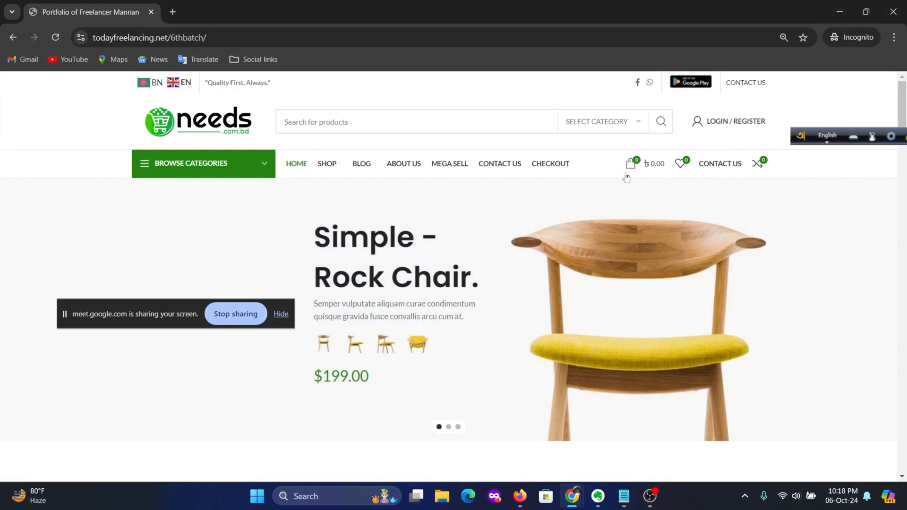
{"action": "left_click", "coordinate": [894, 12]}
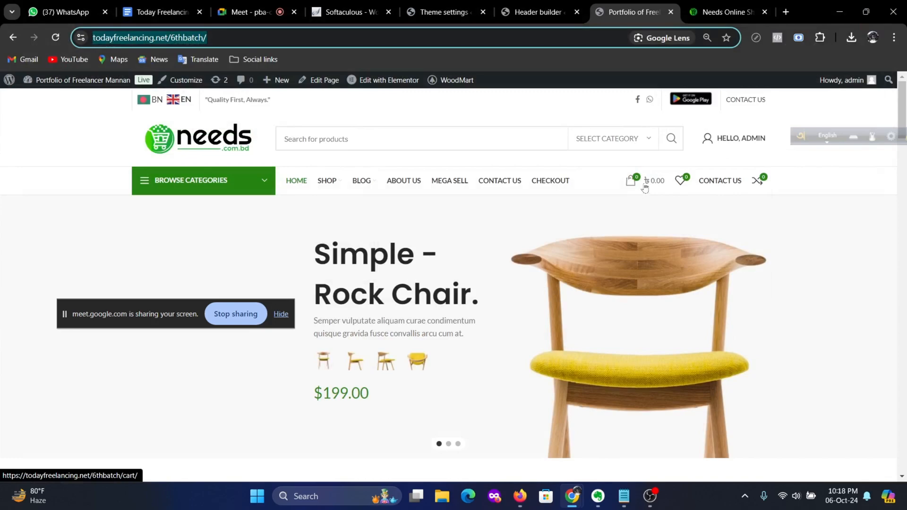
Step: Following the reference site, move Cart to the end of the Header bottom row's last column and remove the Compare element
{"action": "left_click", "coordinate": [732, 13]}
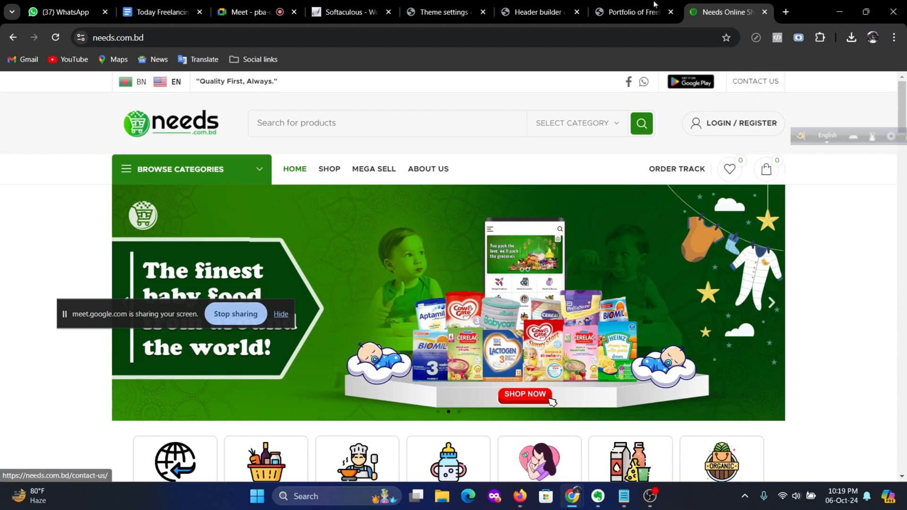
{"action": "left_click", "coordinate": [529, 14]}
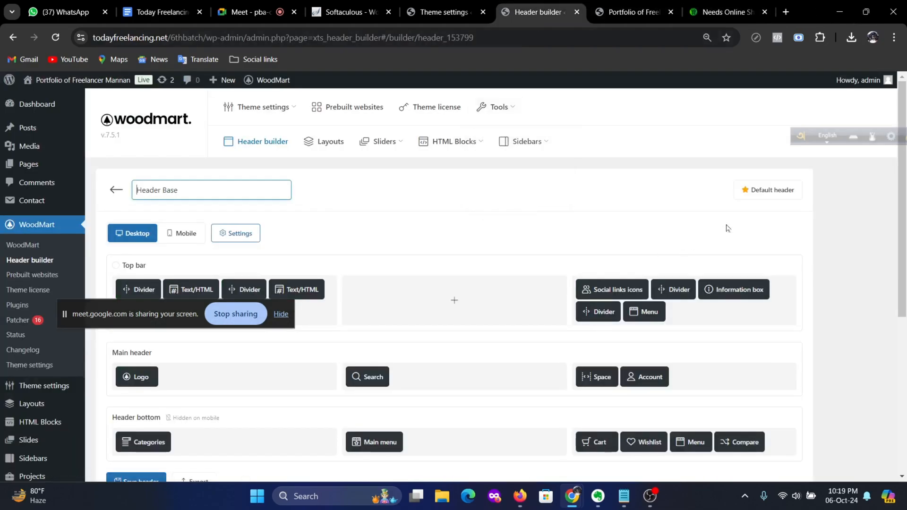
{"action": "scroll", "coordinate": [594, 292], "scroll_direction": "down", "scroll_amount": 4}
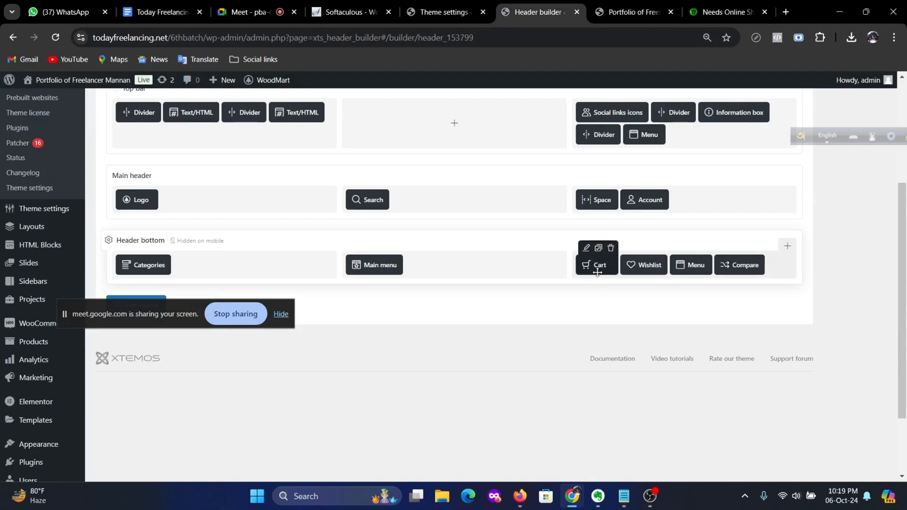
{"action": "scroll", "coordinate": [753, 253], "scroll_direction": "up", "scroll_amount": 4}
{"action": "left_click_drag", "start_coordinate": [598, 273], "coordinate": [746, 458]}
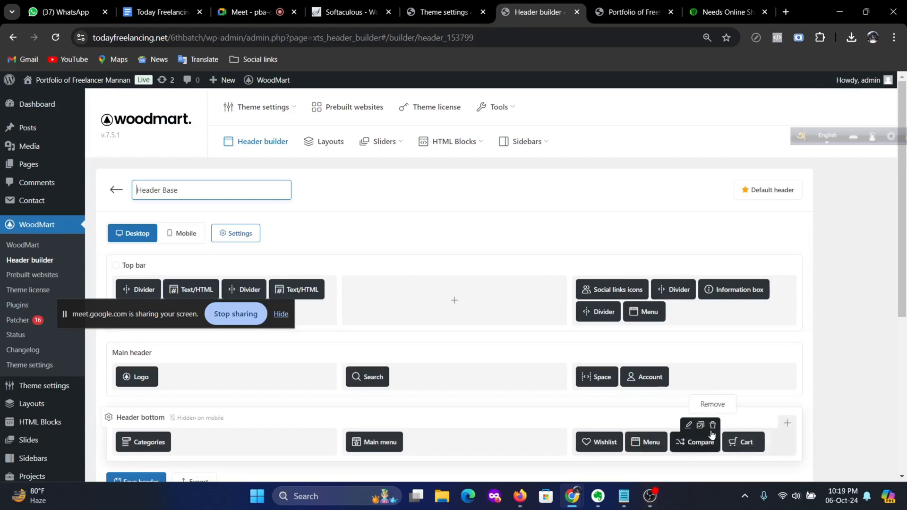
{"action": "left_click", "coordinate": [713, 425]}
{"action": "left_click", "coordinate": [503, 113]}
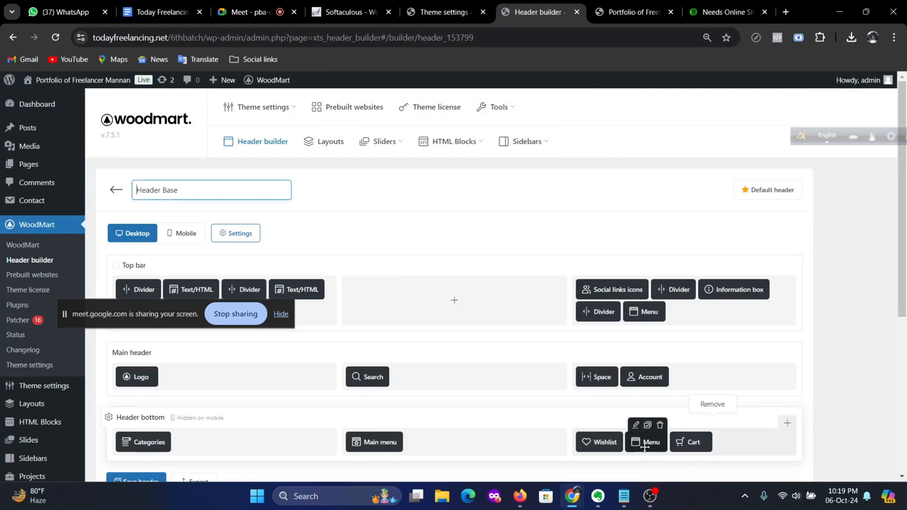
Step: Move the Menu element before Wishlist in the Header bottom row's last column and save the header
{"action": "left_click_drag", "start_coordinate": [645, 447], "coordinate": [602, 443]}
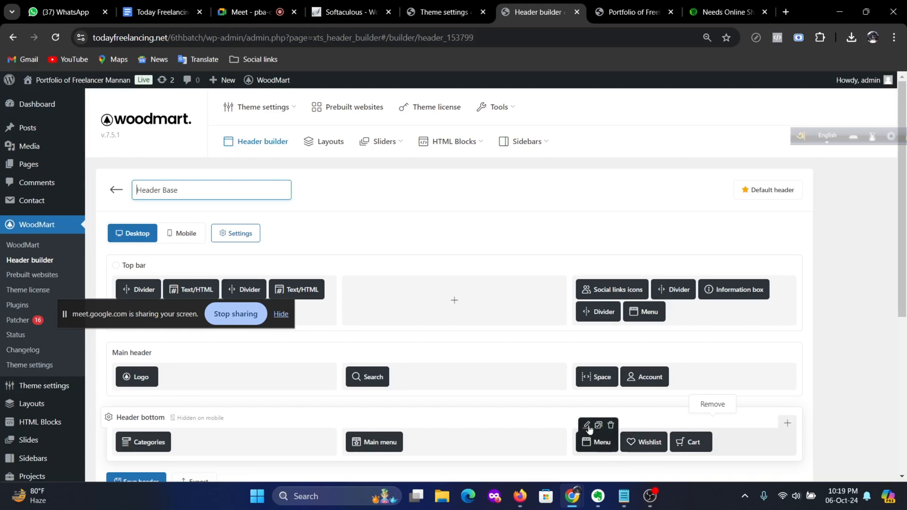
{"action": "left_click", "coordinate": [588, 425]}
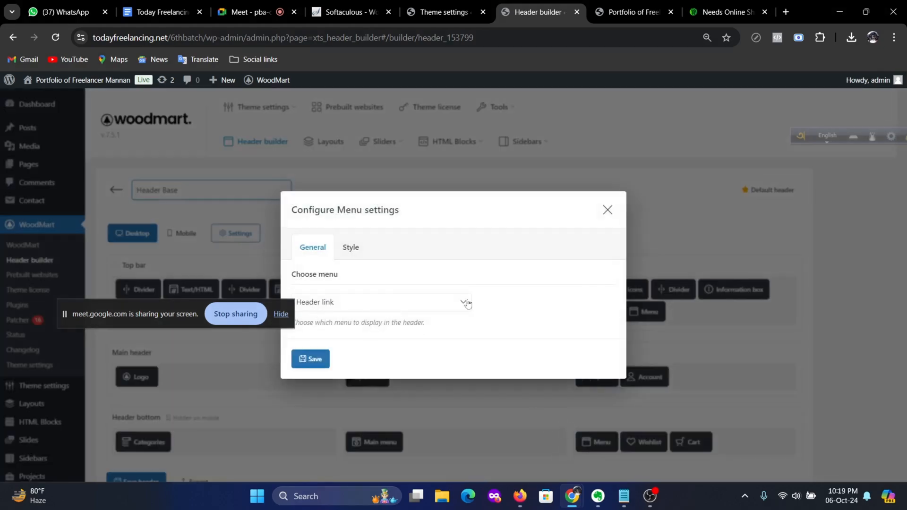
{"action": "left_click", "coordinate": [607, 210]}
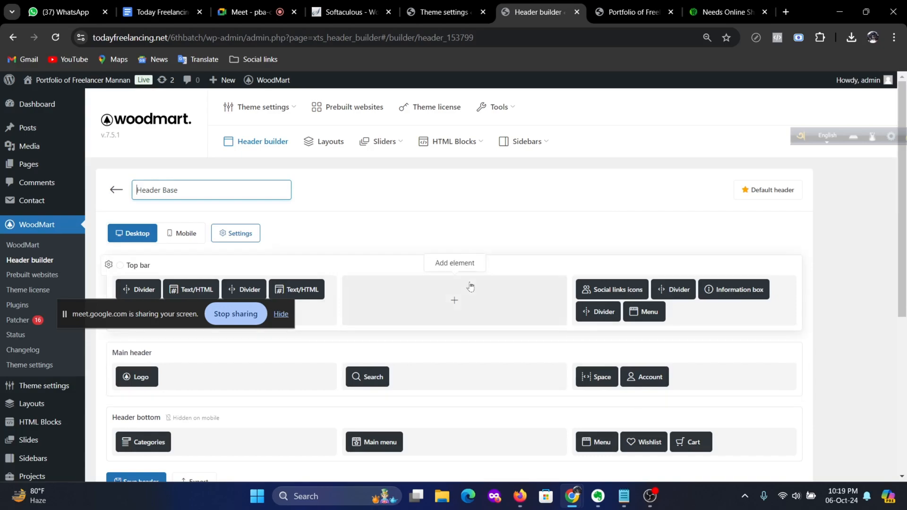
{"action": "scroll", "coordinate": [259, 381], "scroll_direction": "down", "scroll_amount": 3}
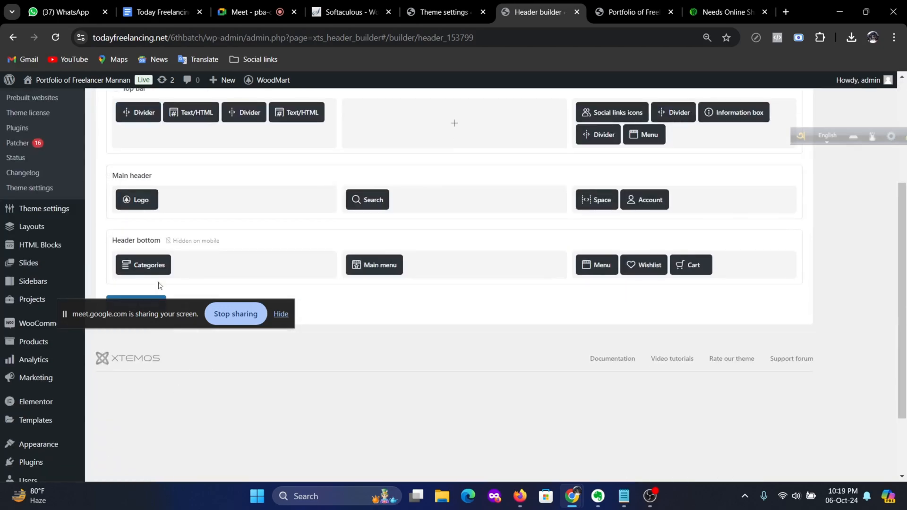
{"action": "left_click_drag", "start_coordinate": [104, 317], "coordinate": [283, 416]}
{"action": "left_click", "coordinate": [142, 306]}
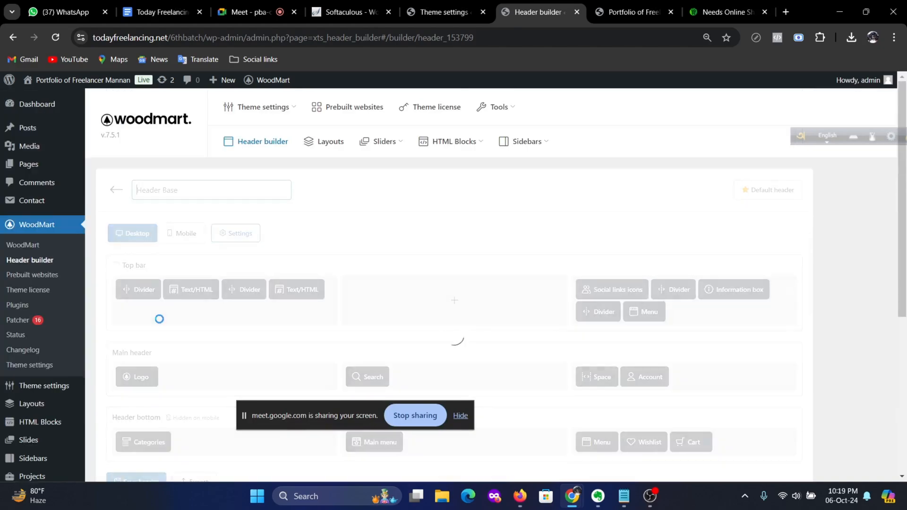
Step: Open WordPress's Menus management page from the Appearance section
{"action": "scroll", "coordinate": [77, 309], "scroll_direction": "down", "scroll_amount": 5}
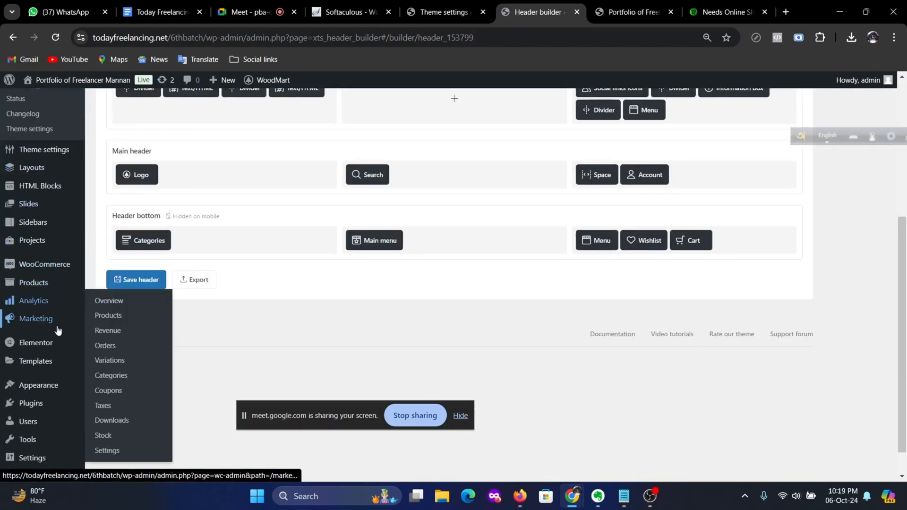
{"action": "mouse_move", "coordinate": [58, 387]}
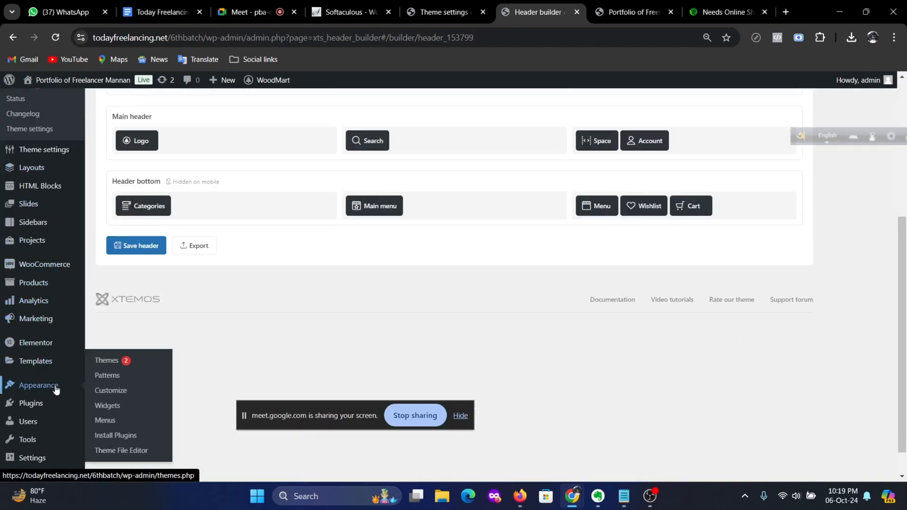
{"action": "left_click", "coordinate": [108, 420]}
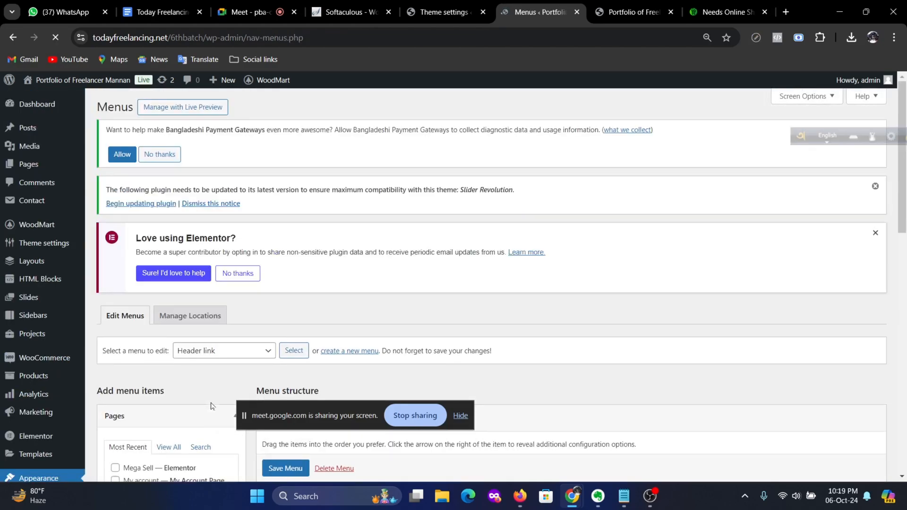
Step: Start creating a new menu on the Menus page, leaving the Header link menu without saving
{"action": "left_click_drag", "start_coordinate": [262, 422], "coordinate": [644, 489]}
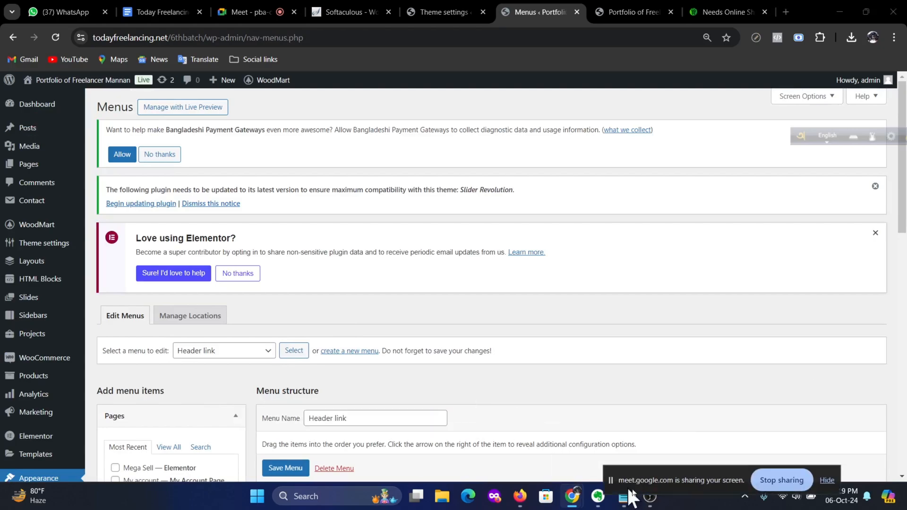
{"action": "scroll", "coordinate": [338, 310], "scroll_direction": "down", "scroll_amount": 7}
{"action": "scroll", "coordinate": [401, 309], "scroll_direction": "up", "scroll_amount": 1}
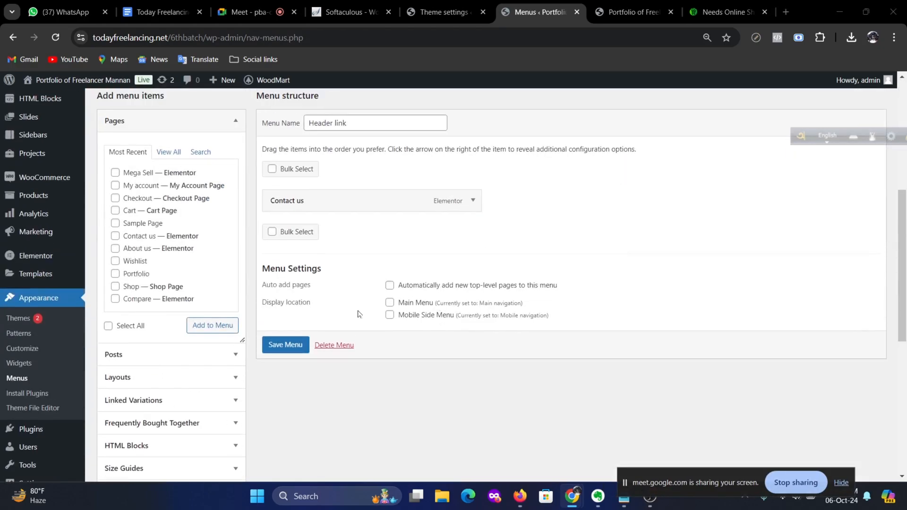
{"action": "scroll", "coordinate": [387, 213], "scroll_direction": "up", "scroll_amount": 2}
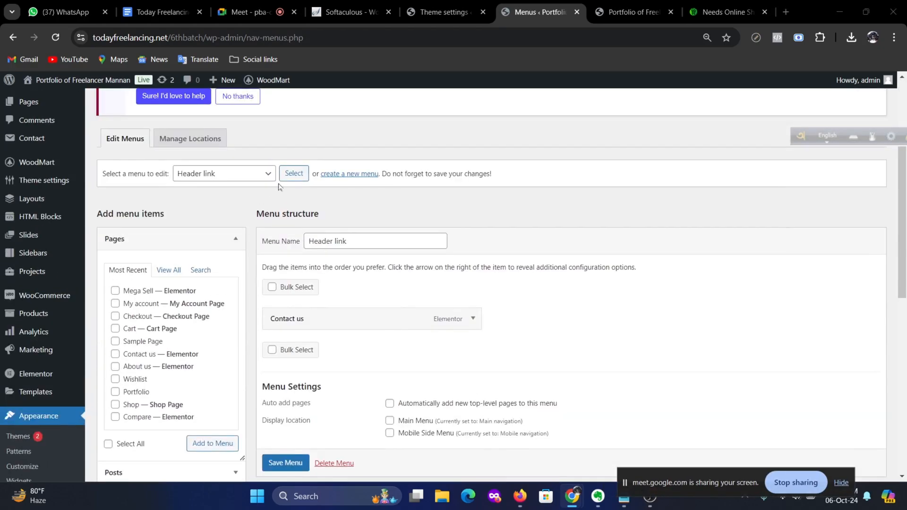
{"action": "left_click", "coordinate": [365, 180]}
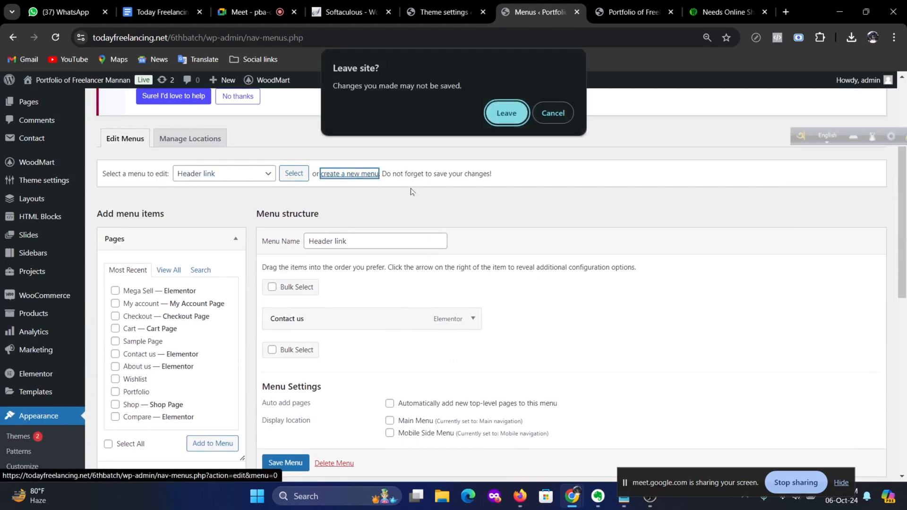
{"action": "left_click", "coordinate": [506, 112]}
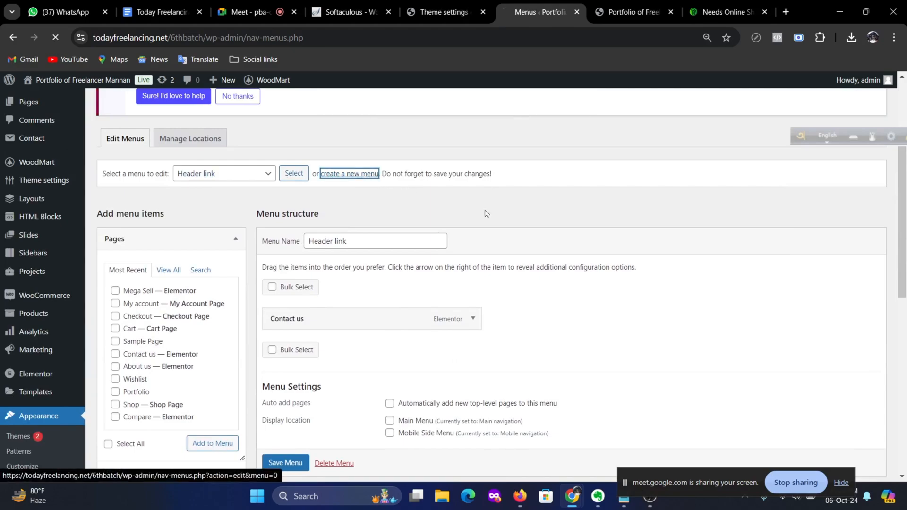
{"action": "scroll", "coordinate": [481, 226], "scroll_direction": "down", "scroll_amount": 3}
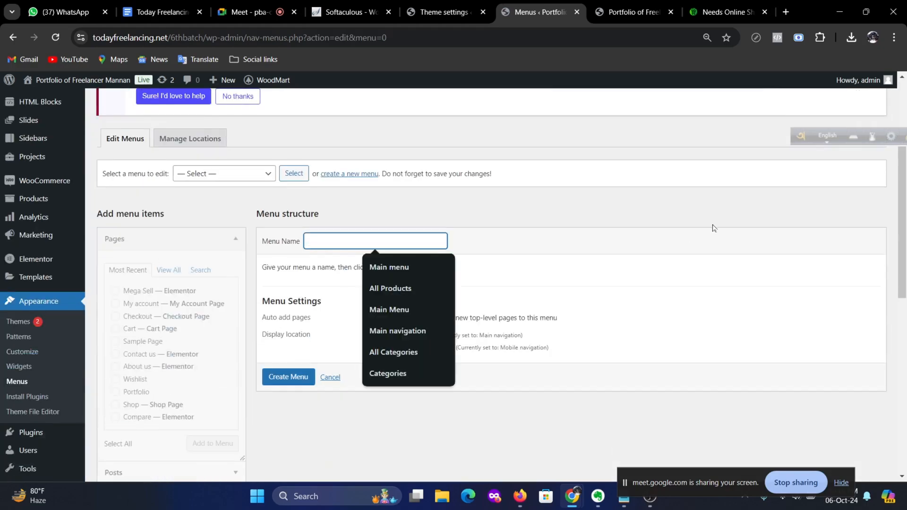
Step: Consult the reference site's header, name the new menu Header right and create it
{"action": "left_click", "coordinate": [726, 12]}
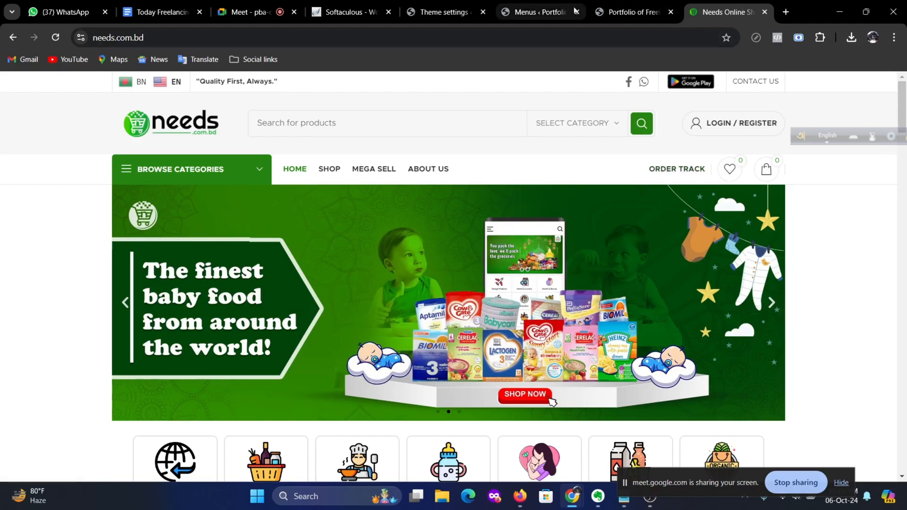
{"action": "left_click", "coordinate": [629, 7]}
{"action": "left_click", "coordinate": [537, 10]}
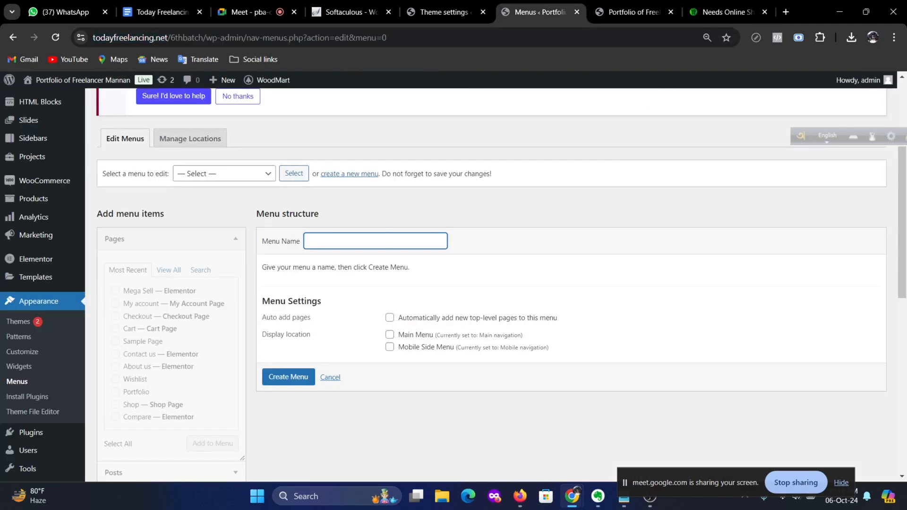
{"action": "left_click", "coordinate": [376, 241]}
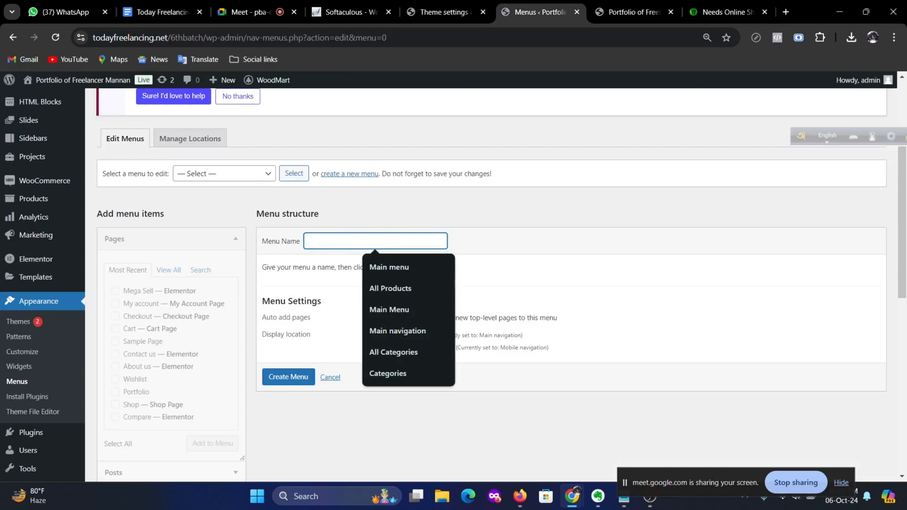
{"action": "type", "text": "Header right"}
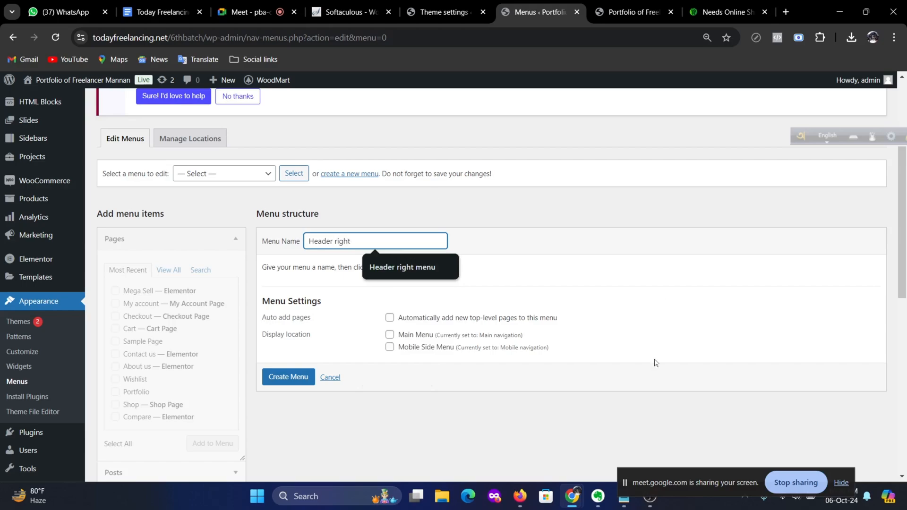
{"action": "left_click", "coordinate": [602, 250]}
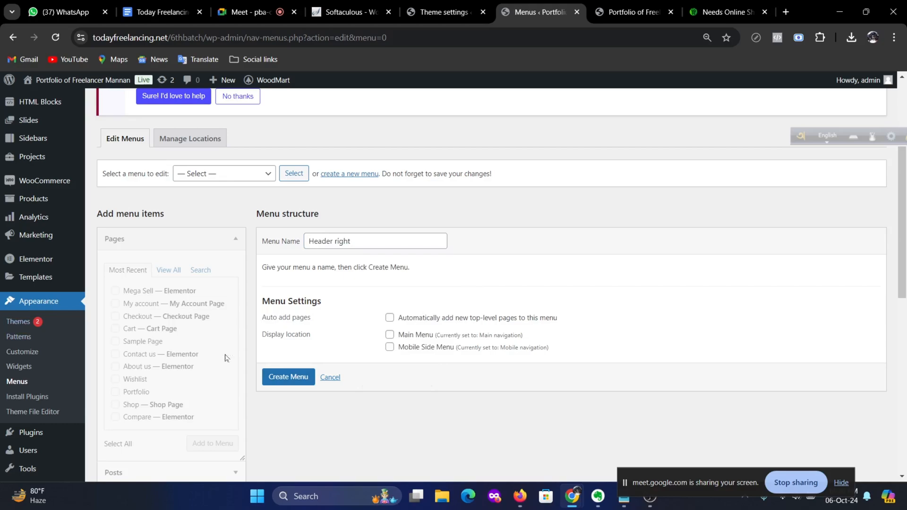
{"action": "left_click", "coordinate": [289, 377]}
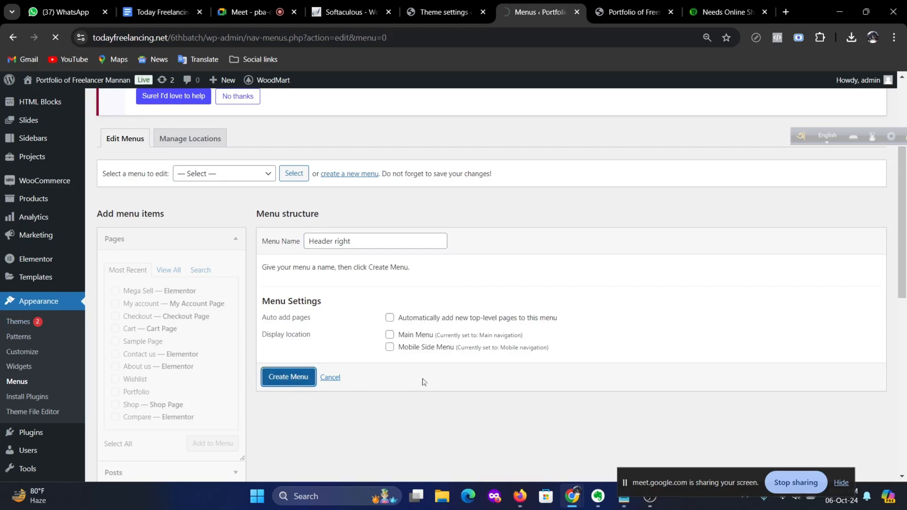
Step: Show all pages available for the Header right menu and check for an order tracking page
{"action": "scroll", "coordinate": [376, 330], "scroll_direction": "down", "scroll_amount": 5}
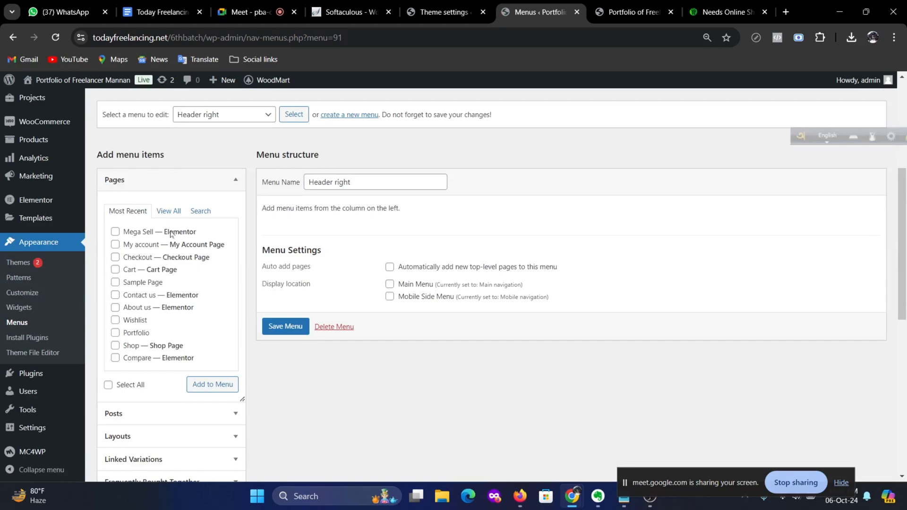
{"action": "left_click", "coordinate": [169, 211]}
{"action": "scroll", "coordinate": [176, 329], "scroll_direction": "down", "scroll_amount": 1}
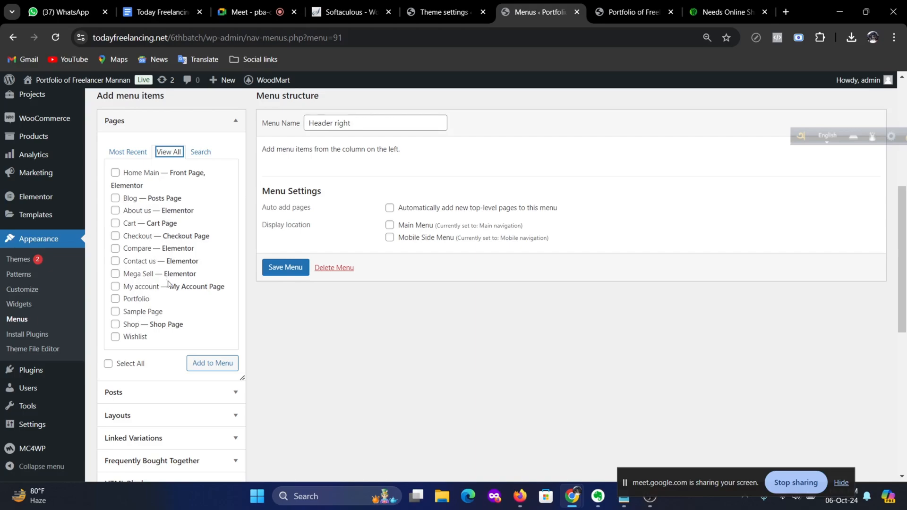
{"action": "scroll", "coordinate": [173, 307], "scroll_direction": "down", "scroll_amount": 1}
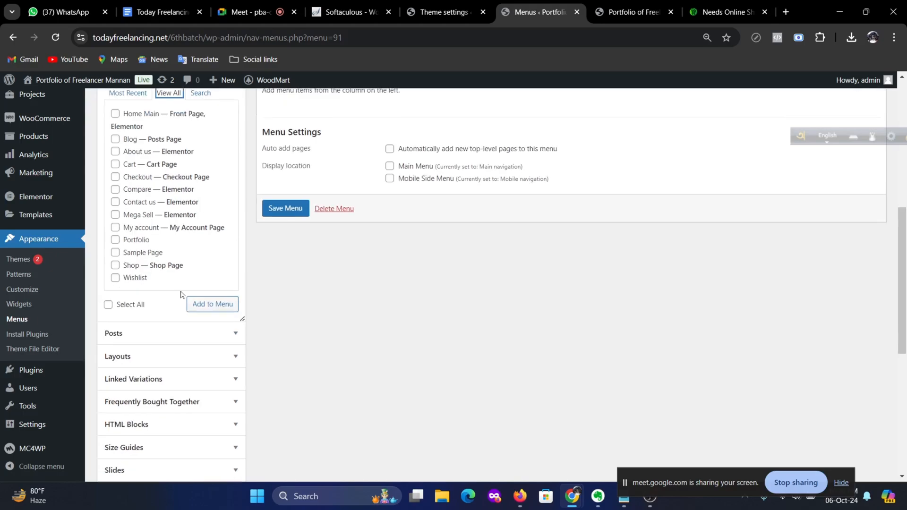
{"action": "scroll", "coordinate": [184, 290], "scroll_direction": "up", "scroll_amount": 3}
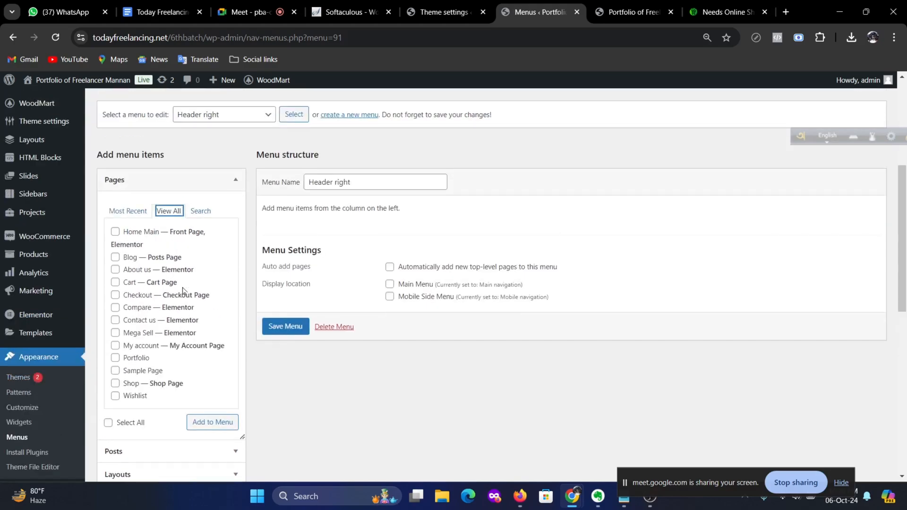
{"action": "left_click", "coordinate": [275, 333]}
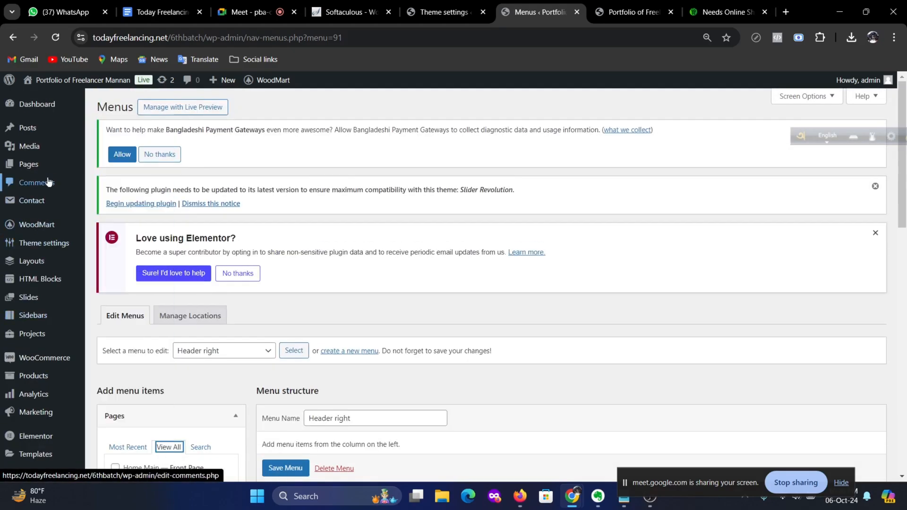
Step: Check the site's Pages list and add a new page titled Track Order
{"action": "left_click", "coordinate": [124, 166]}
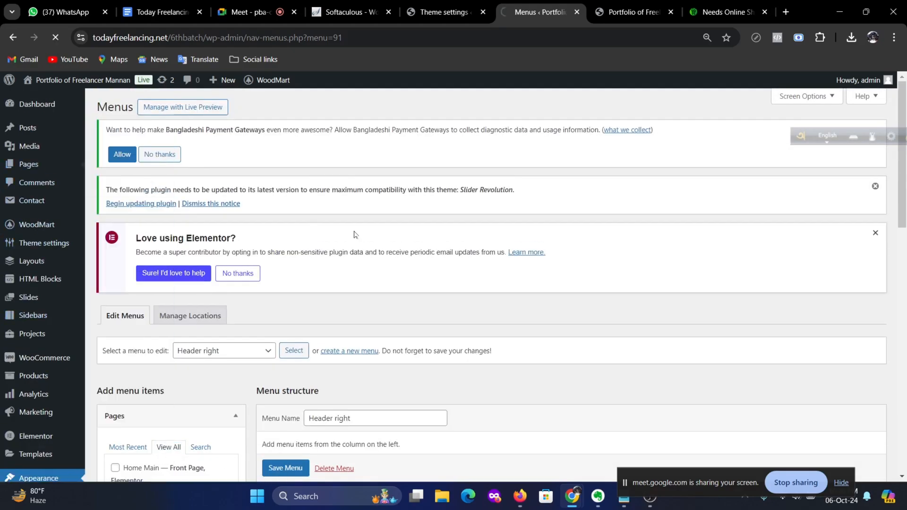
{"action": "scroll", "coordinate": [528, 262], "scroll_direction": "down", "scroll_amount": 4}
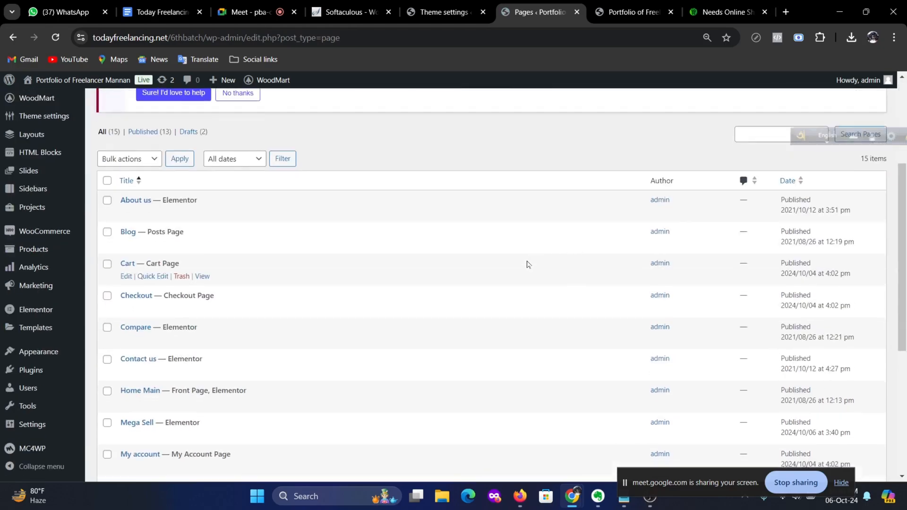
{"action": "scroll", "coordinate": [348, 319], "scroll_direction": "down", "scroll_amount": 5}
{"action": "scroll", "coordinate": [317, 334], "scroll_direction": "up", "scroll_amount": 4}
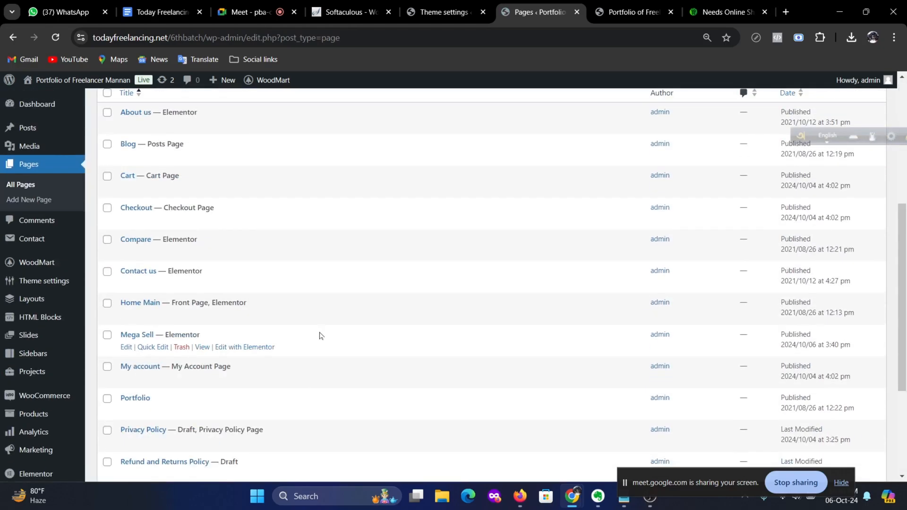
{"action": "scroll", "coordinate": [320, 336], "scroll_direction": "up", "scroll_amount": 5}
{"action": "left_click", "coordinate": [161, 108]}
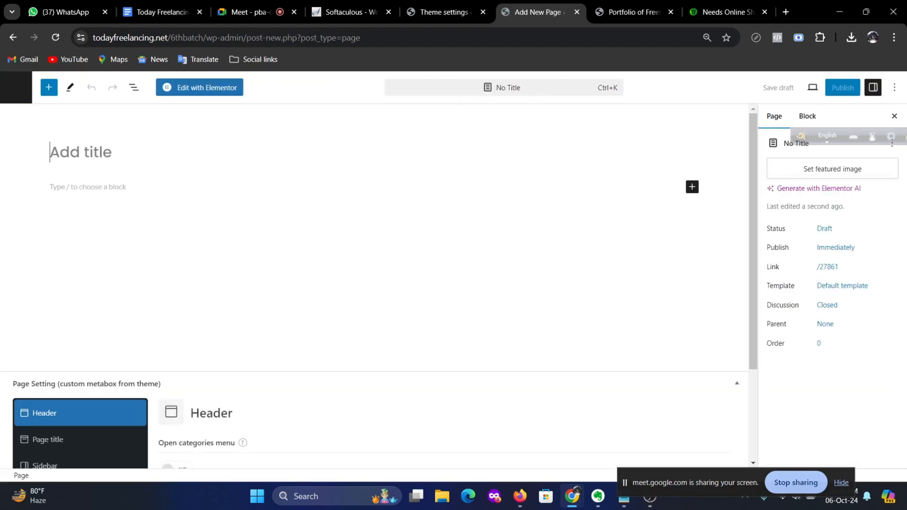
{"action": "type", "text": "Tr"}
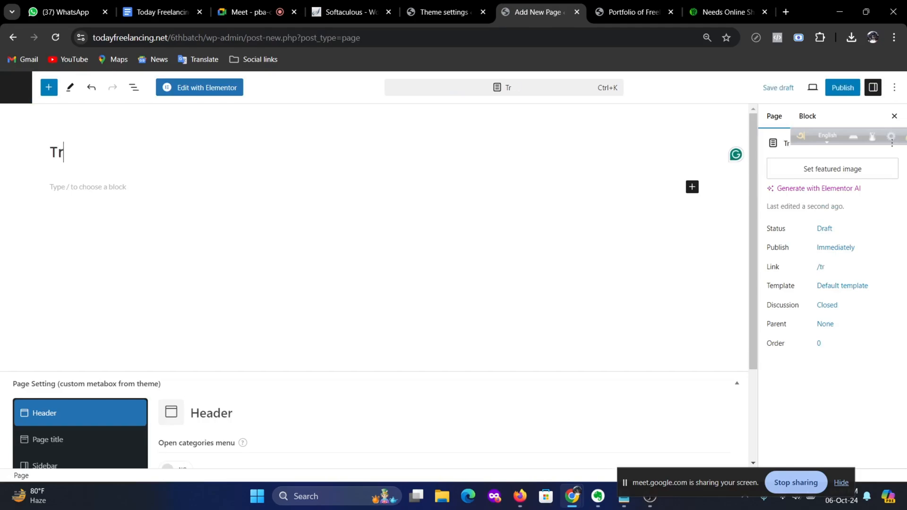
{"action": "type", "text": "ack Order"}
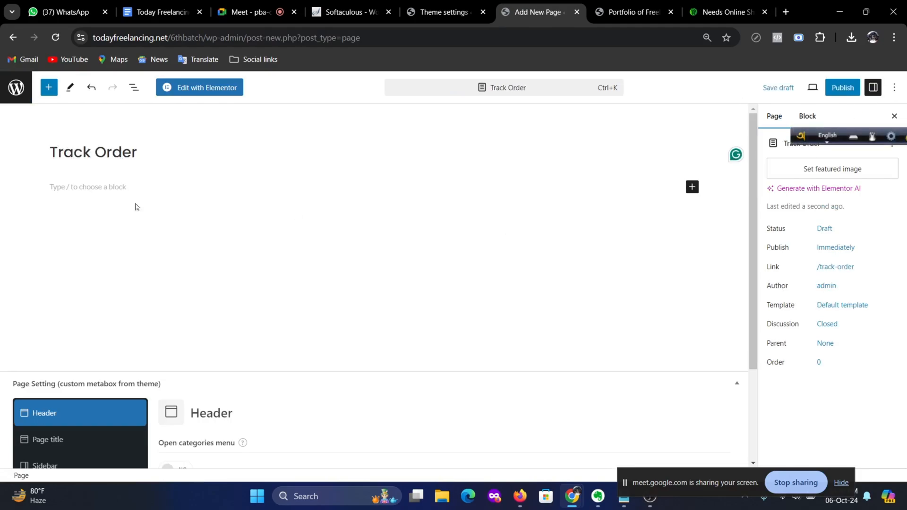
Step: Insert a Shortcode block in the Track Order page containing [woocommerce_order_tracking]
{"action": "left_click", "coordinate": [93, 193]}
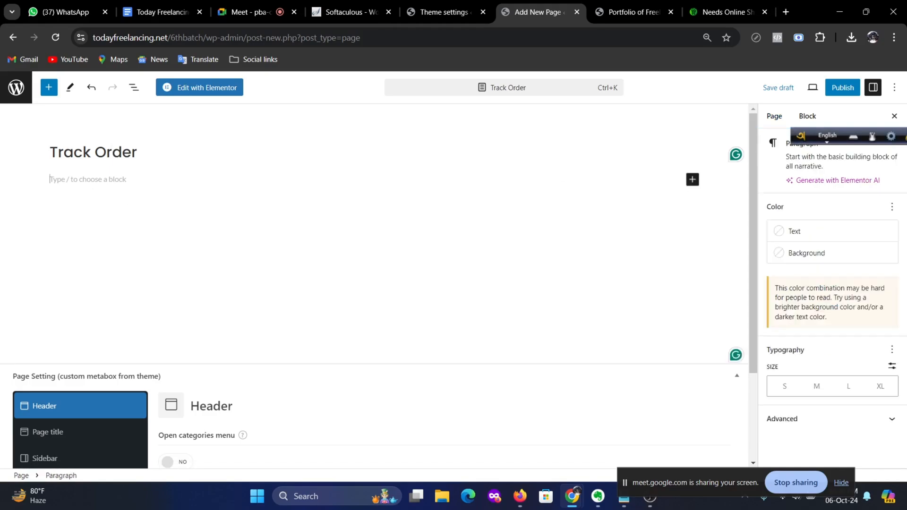
{"action": "left_click", "coordinate": [693, 180]}
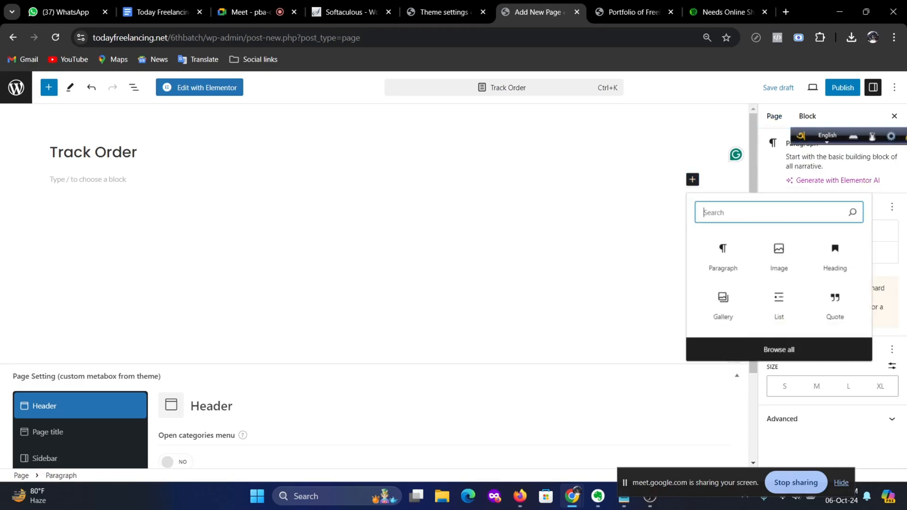
{"action": "type", "text": "short"}
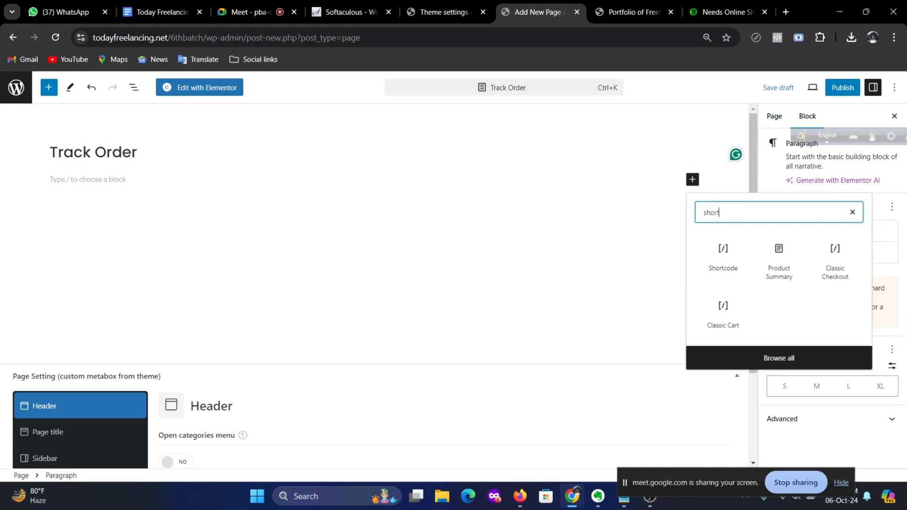
{"action": "left_click", "coordinate": [721, 257]}
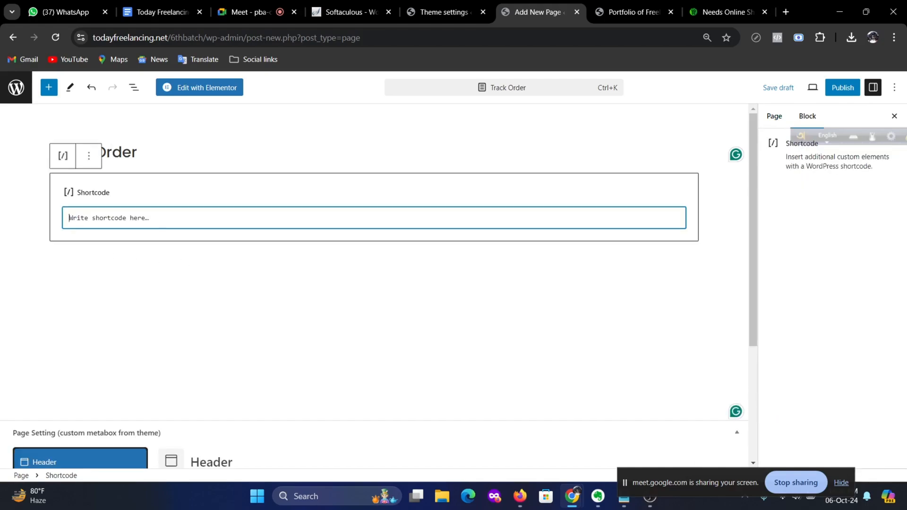
{"action": "type", "text": "[]"}
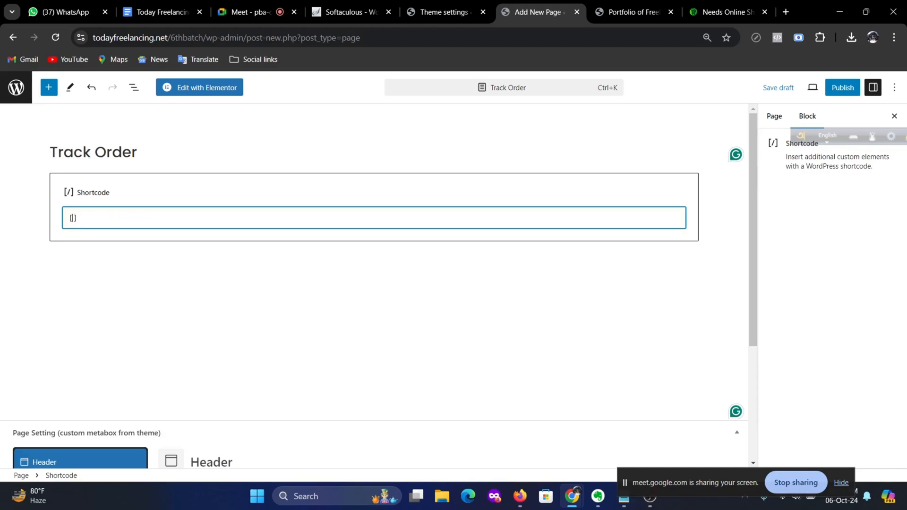
{"action": "type", "text": "woocommerce_order_tracking"}
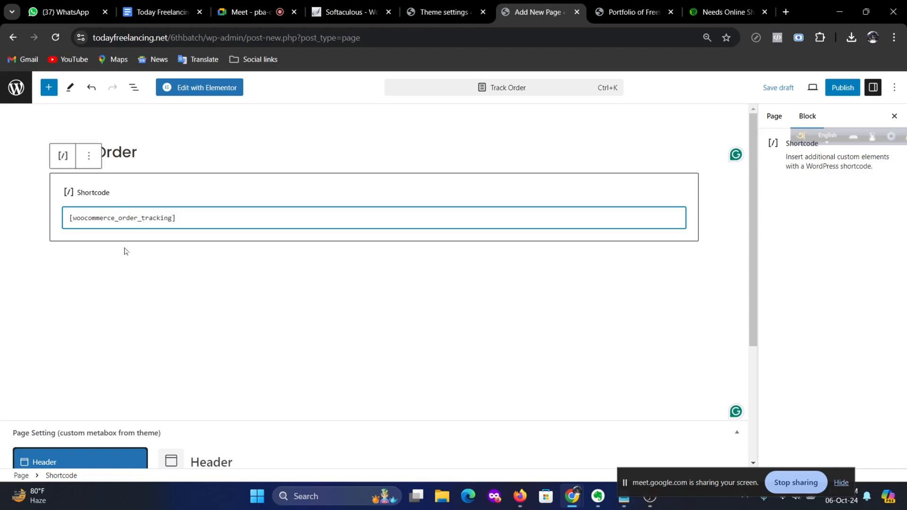
Step: Publish the Track Order page and view its order tracking form on the live site
{"action": "left_click", "coordinate": [852, 89]}
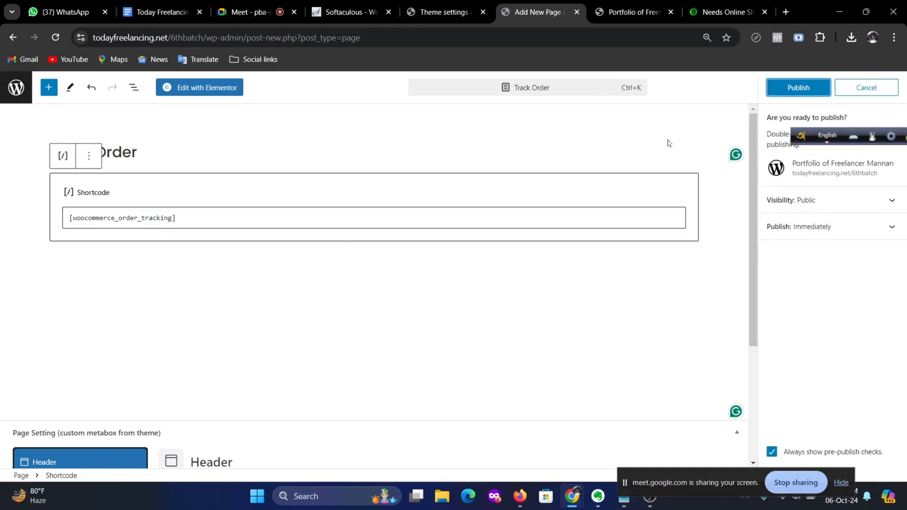
{"action": "left_click", "coordinate": [820, 91]}
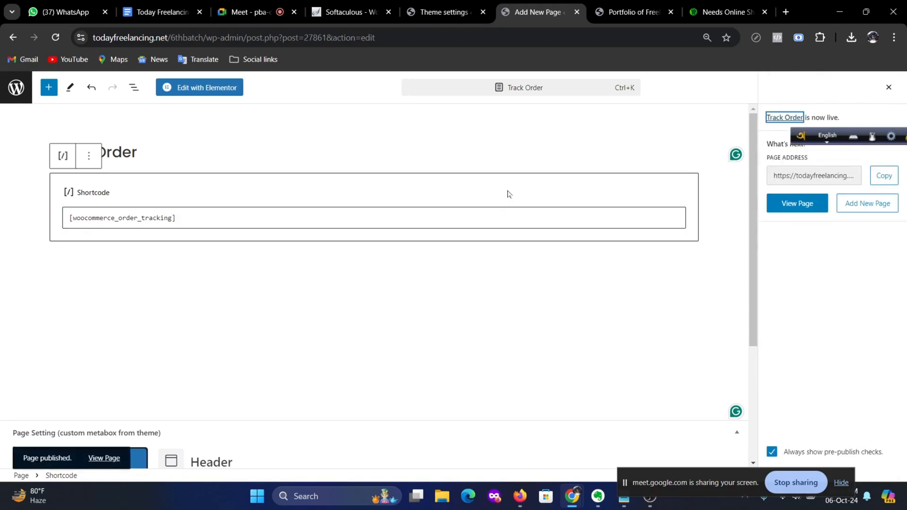
{"action": "left_click", "coordinate": [798, 205]}
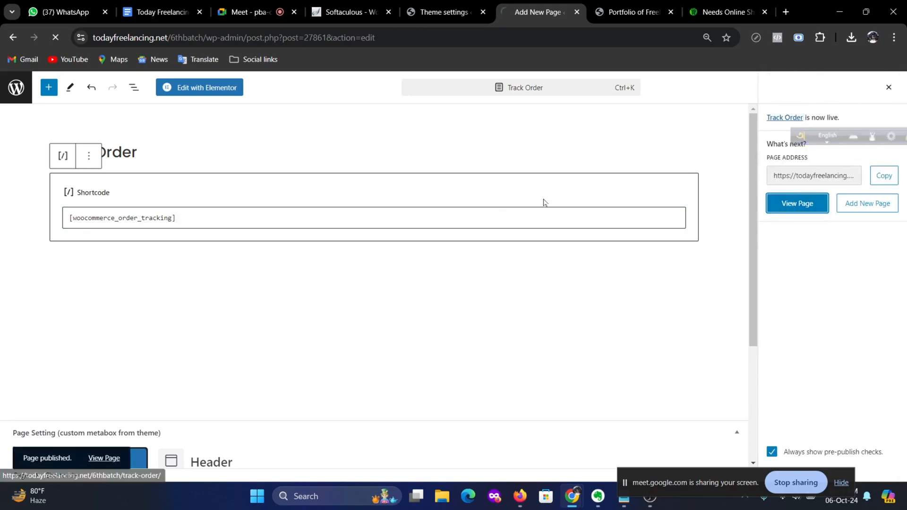
{"action": "scroll", "coordinate": [529, 311], "scroll_direction": "down", "scroll_amount": 3}
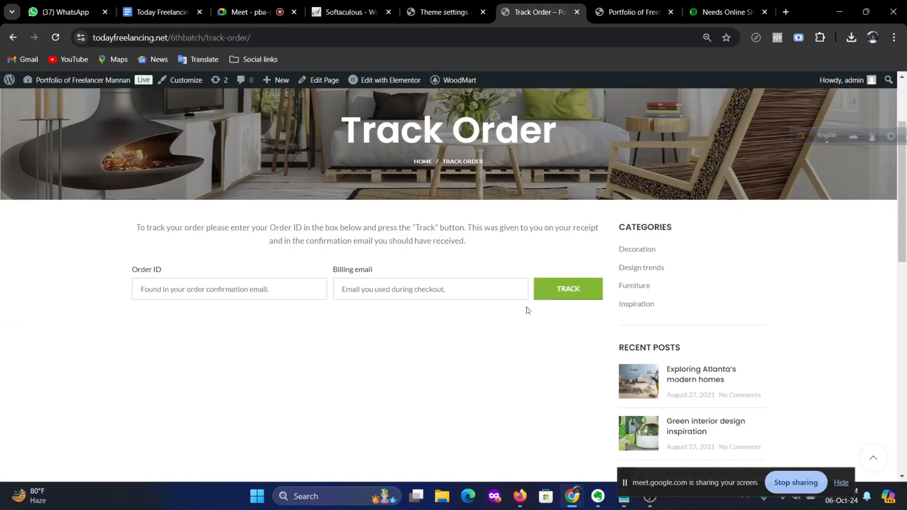
{"action": "scroll", "coordinate": [486, 298], "scroll_direction": "down", "scroll_amount": 3}
{"action": "scroll", "coordinate": [486, 296], "scroll_direction": "up", "scroll_amount": 3}
Step: Select the Track Order page's address and switch to the needs.com.bd reference site to check its header
{"action": "left_click", "coordinate": [340, 38]}
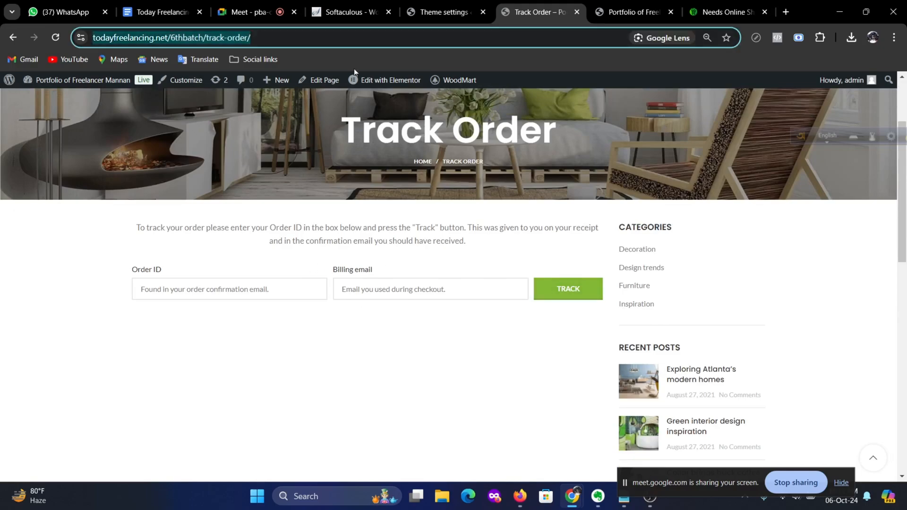
{"action": "mouse_move", "coordinate": [352, 79]}
{"action": "left_click", "coordinate": [733, 6]}
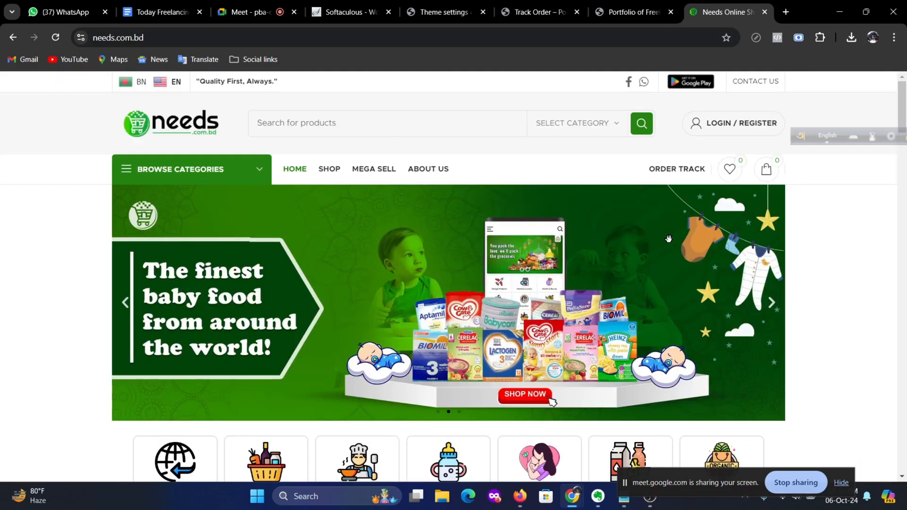
Step: Open the reference site's order tracking page and compare it with the store's Track Order page
{"action": "left_click", "coordinate": [675, 182]}
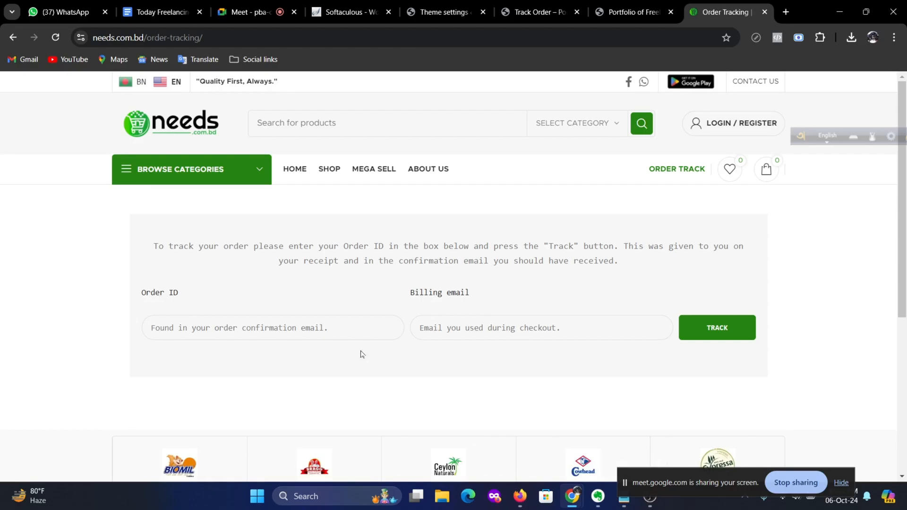
{"action": "left_click", "coordinate": [638, 12]}
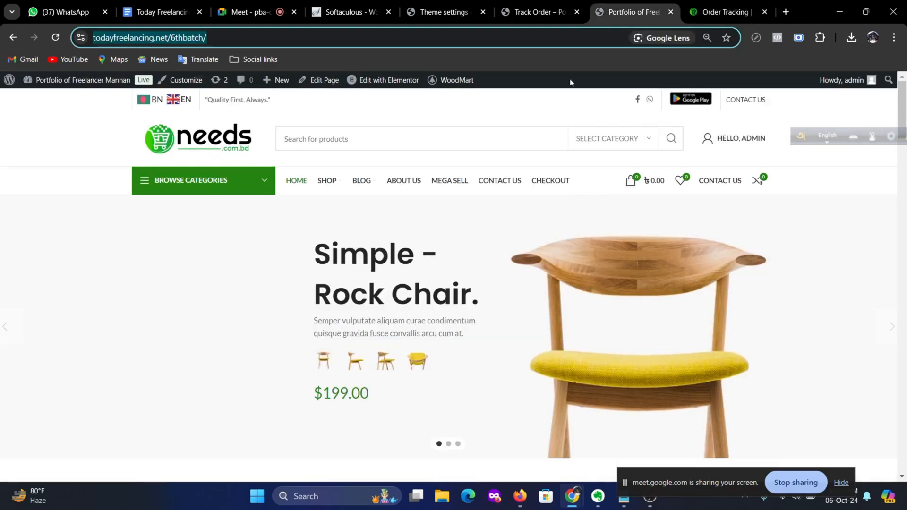
{"action": "left_click", "coordinate": [546, 9]}
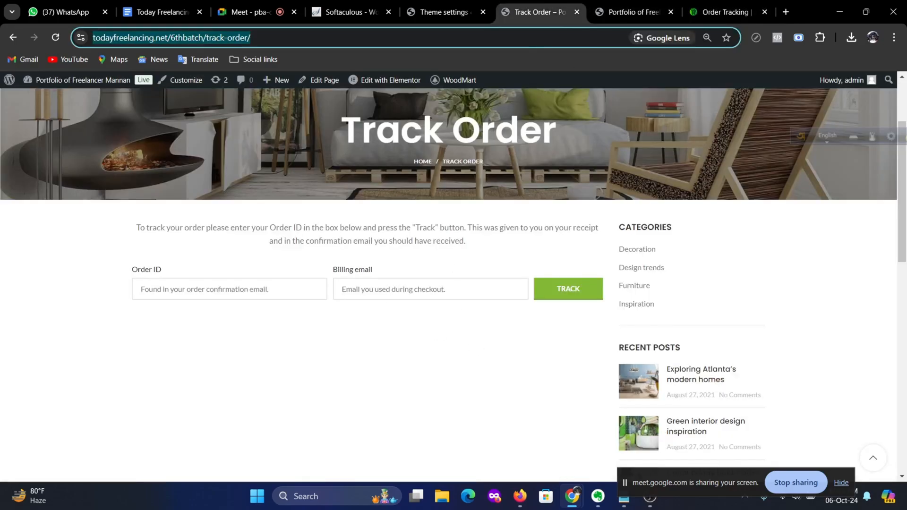
Step: Add the Track Order page to the Header right menu in the store's WordPress admin and save the menu
{"action": "left_click", "coordinate": [436, 10]}
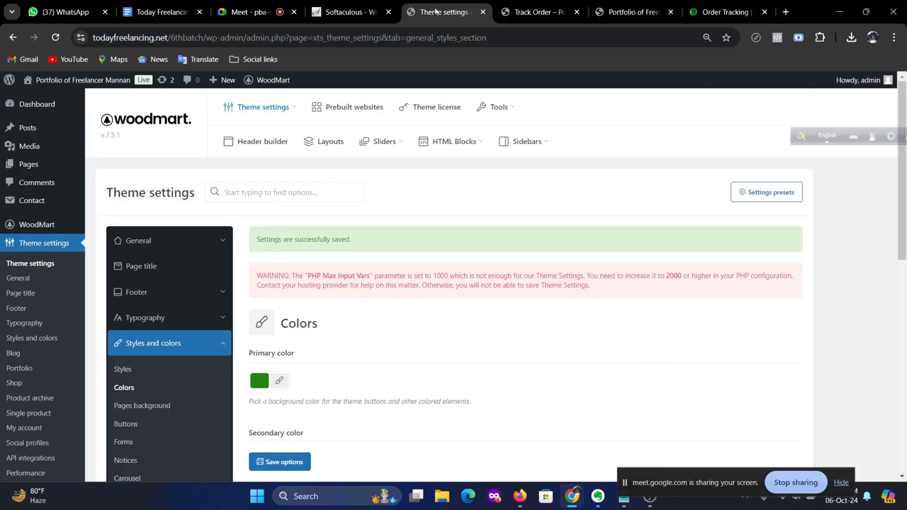
{"action": "scroll", "coordinate": [66, 291], "scroll_direction": "down", "scroll_amount": 5}
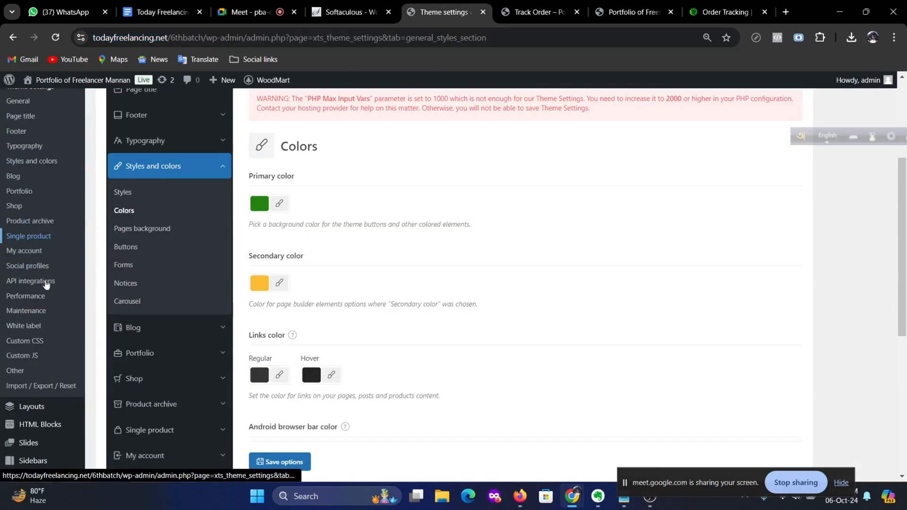
{"action": "scroll", "coordinate": [61, 379], "scroll_direction": "down", "scroll_amount": 1}
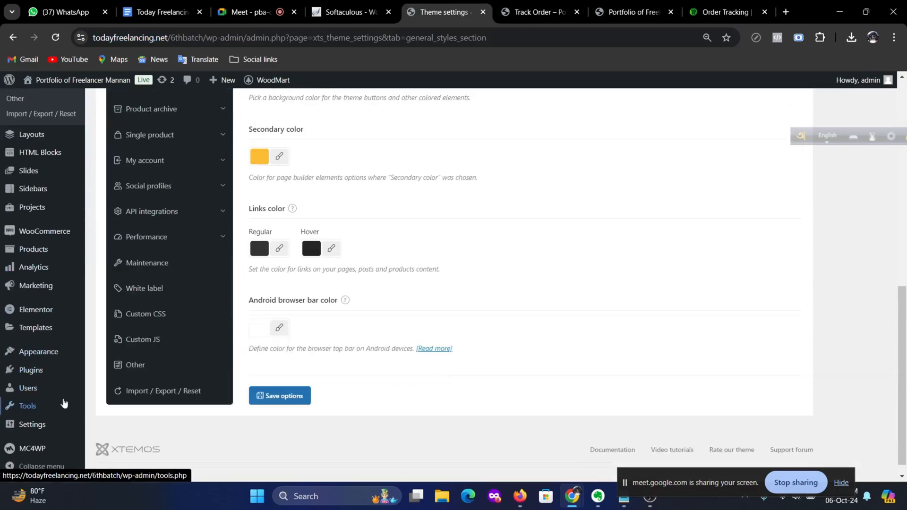
{"action": "mouse_move", "coordinate": [55, 353]}
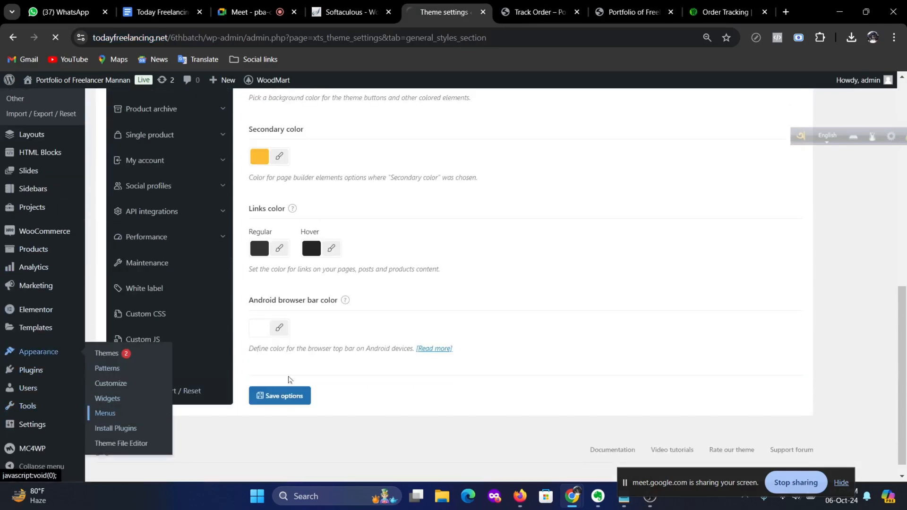
{"action": "left_click", "coordinate": [106, 413]}
{"action": "scroll", "coordinate": [330, 307], "scroll_direction": "down", "scroll_amount": 2}
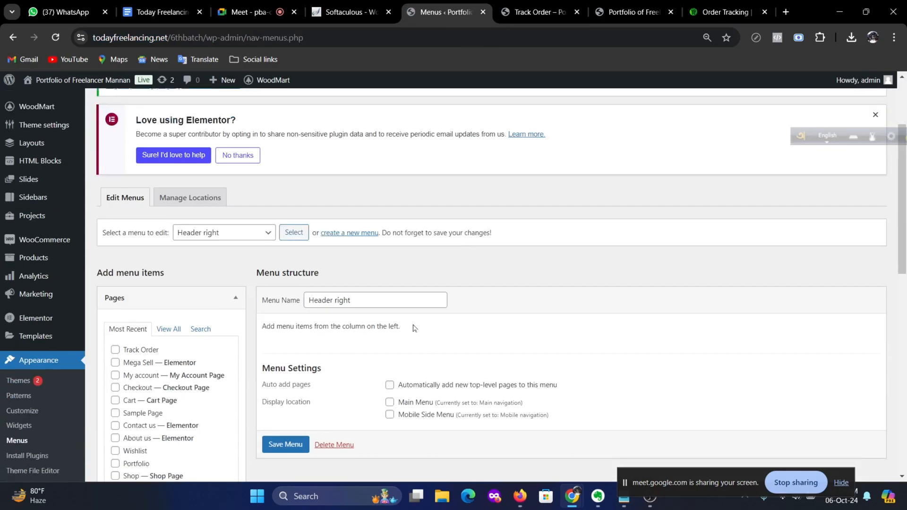
{"action": "scroll", "coordinate": [244, 256], "scroll_direction": "down", "scroll_amount": 3}
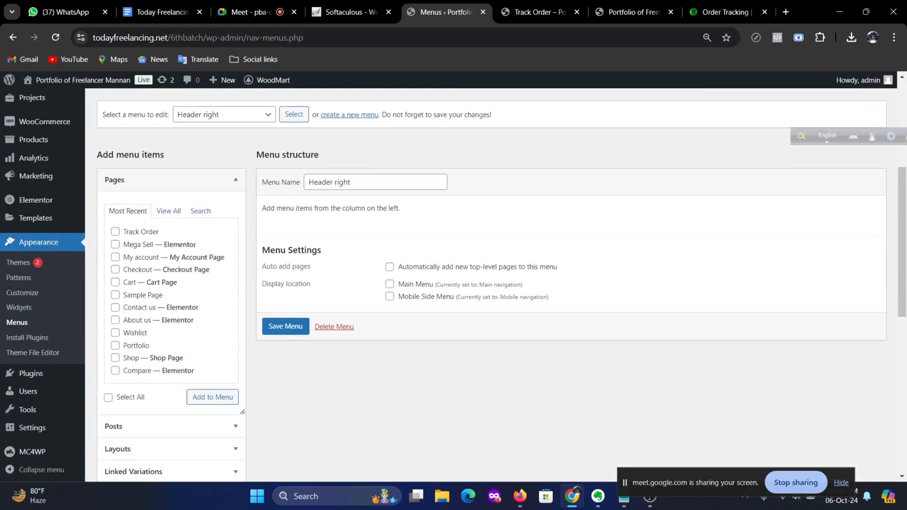
{"action": "left_click", "coordinate": [155, 235]}
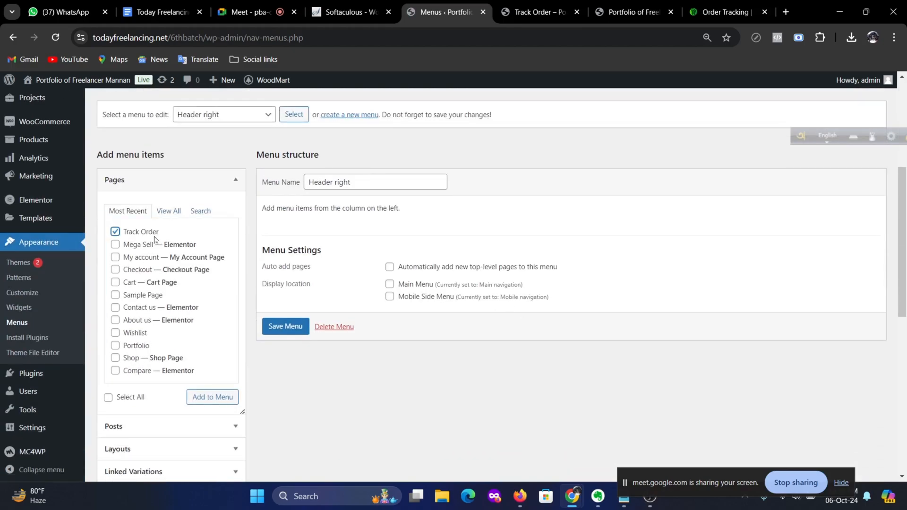
{"action": "left_click", "coordinate": [225, 399]}
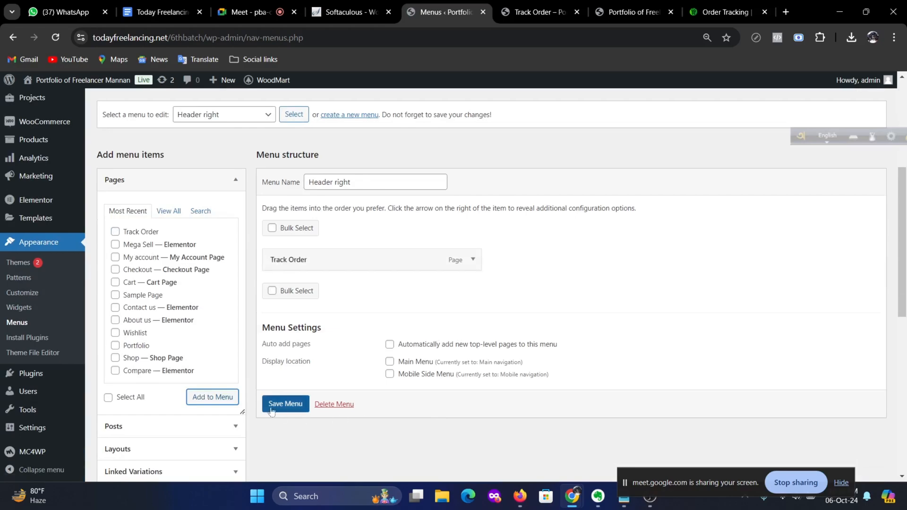
{"action": "left_click", "coordinate": [272, 410]}
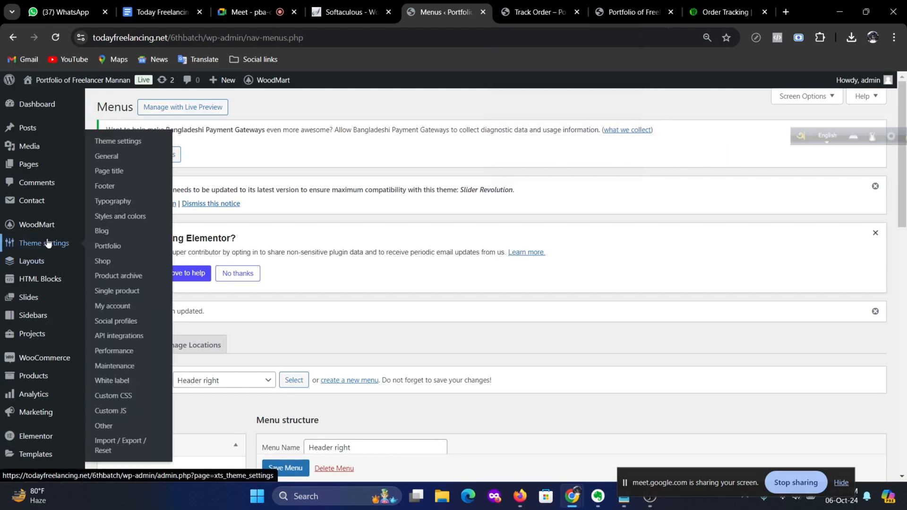
Step: In the Header Base layout, set the Header bottom row's Menu element to the Header right menu and save the header
{"action": "mouse_move", "coordinate": [45, 225]}
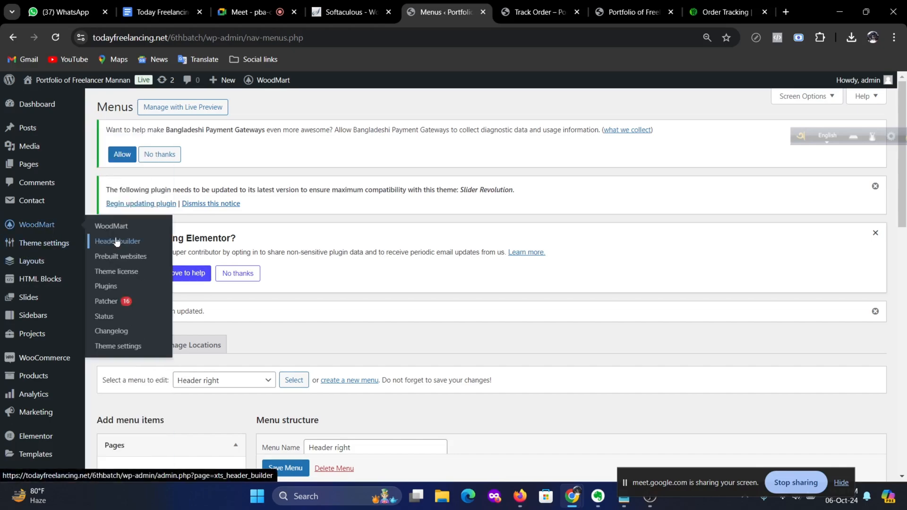
{"action": "left_click", "coordinate": [131, 245]}
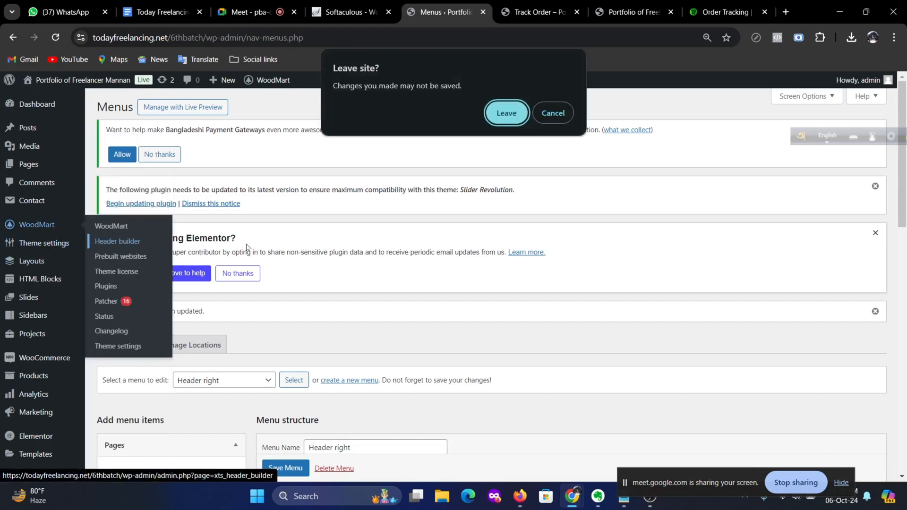
{"action": "left_click", "coordinate": [502, 113]}
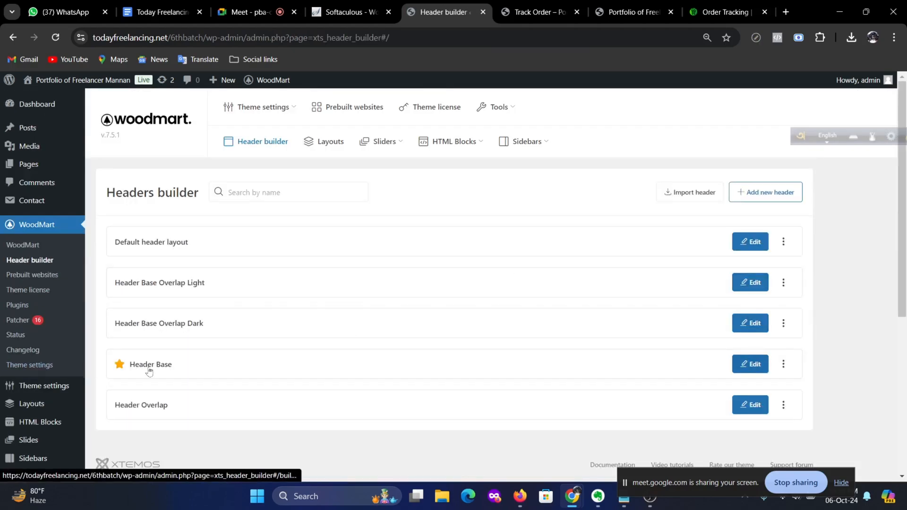
{"action": "left_click", "coordinate": [750, 365]}
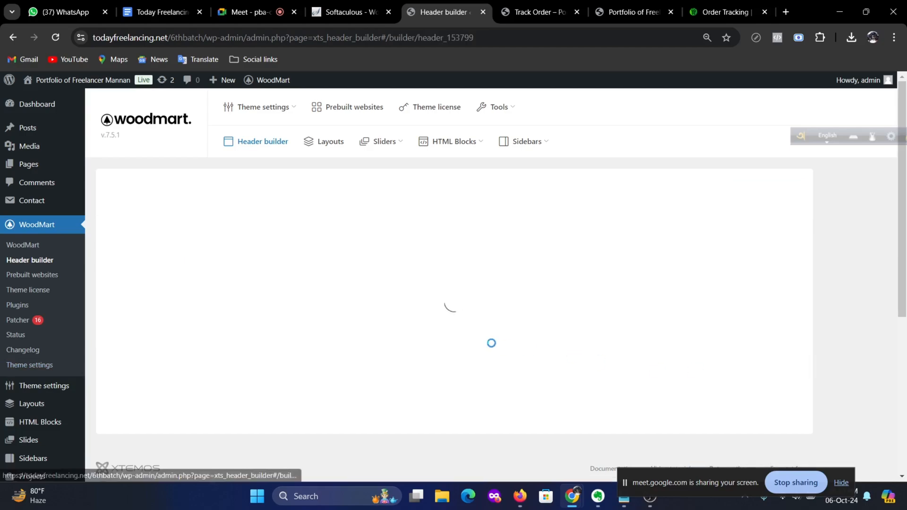
{"action": "scroll", "coordinate": [669, 361], "scroll_direction": "down", "scroll_amount": 1}
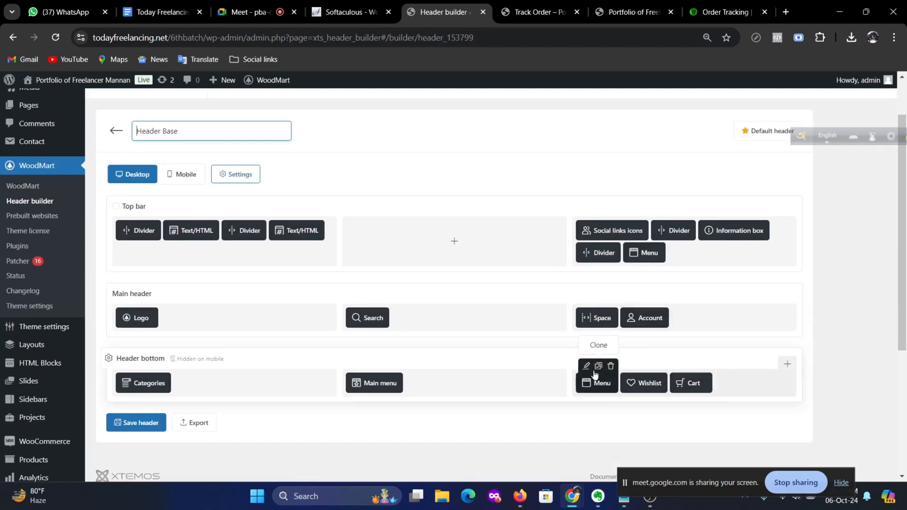
{"action": "left_click", "coordinate": [587, 367]}
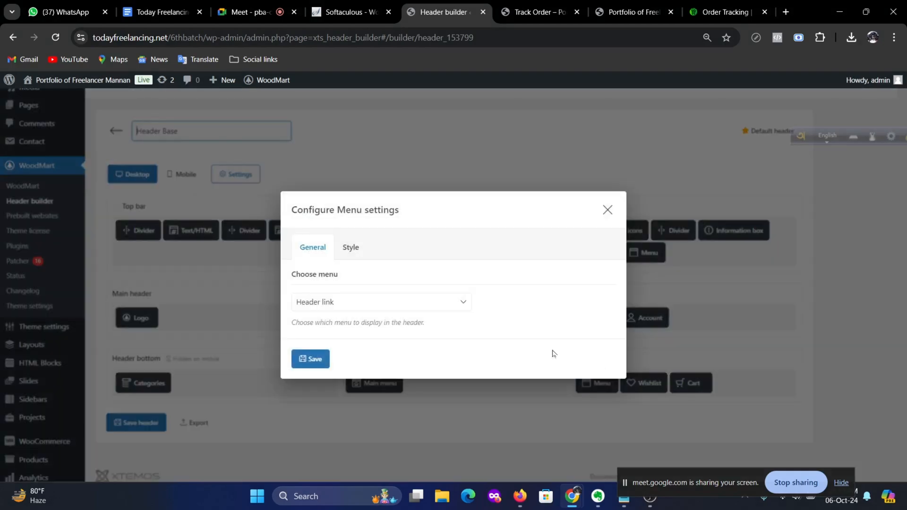
{"action": "left_click", "coordinate": [433, 307]}
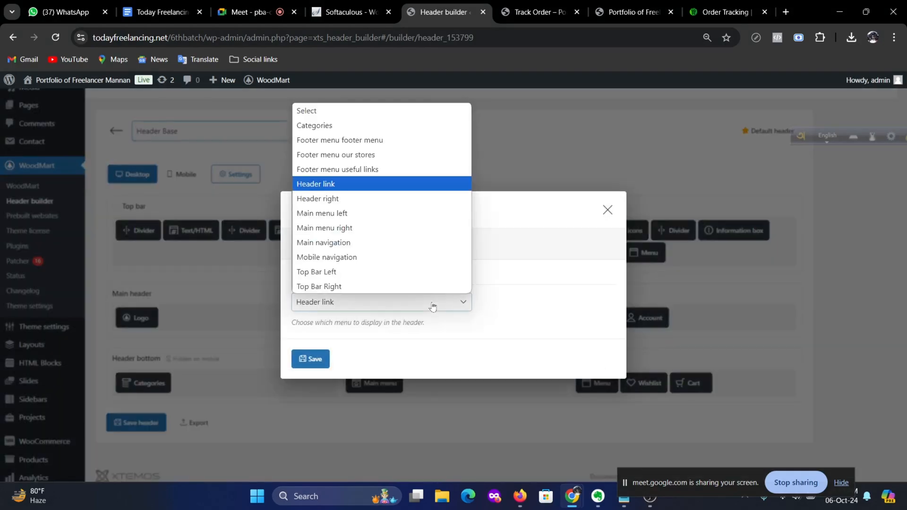
{"action": "left_click", "coordinate": [344, 199]}
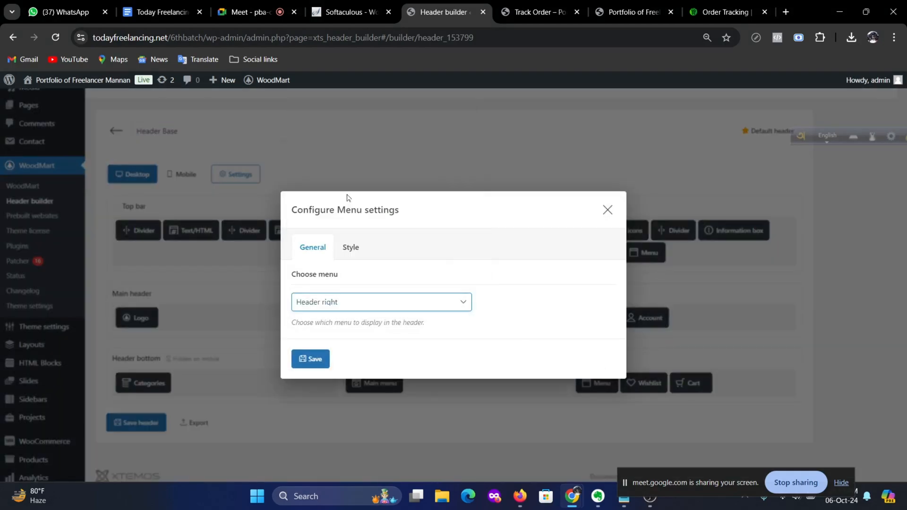
{"action": "left_click", "coordinate": [322, 361]}
{"action": "left_click", "coordinate": [125, 427]}
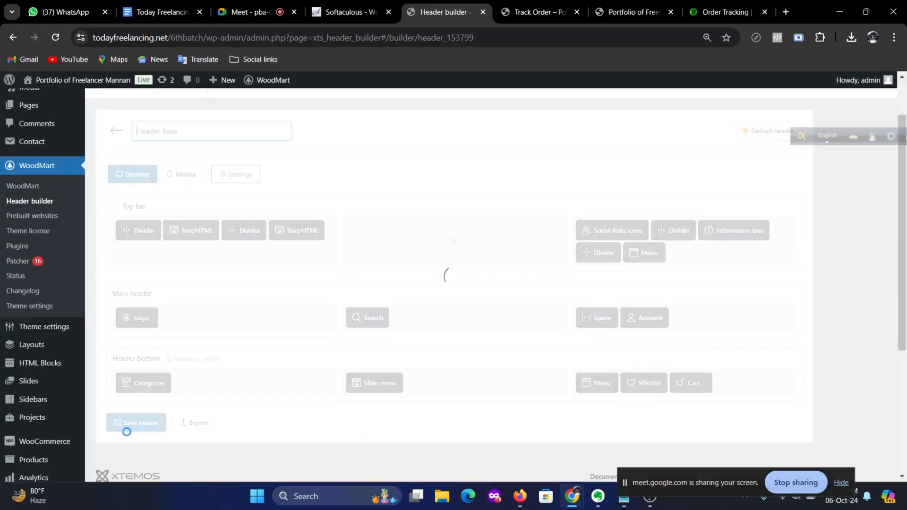
Step: Reload the store's homepage and follow the header's Track Order link to check the page it opens
{"action": "left_click", "coordinate": [631, 12]}
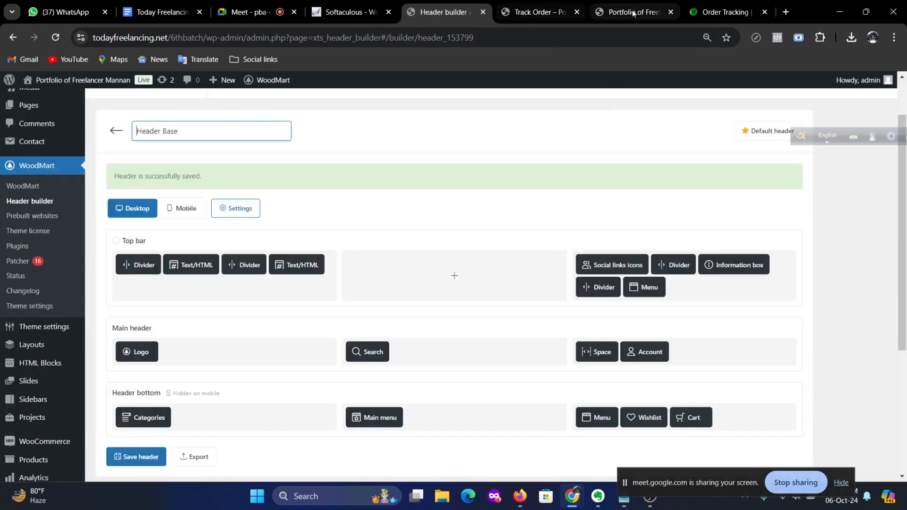
{"action": "left_click", "coordinate": [53, 41]}
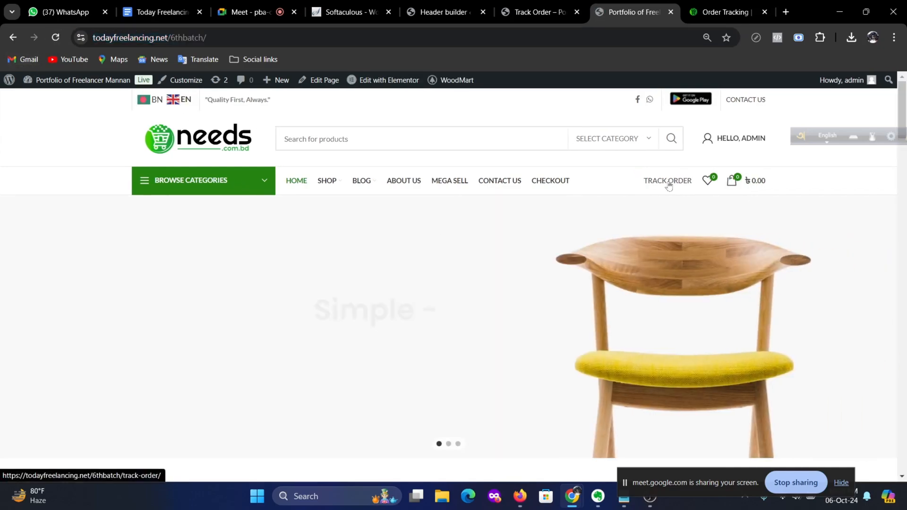
{"action": "left_click", "coordinate": [665, 184]}
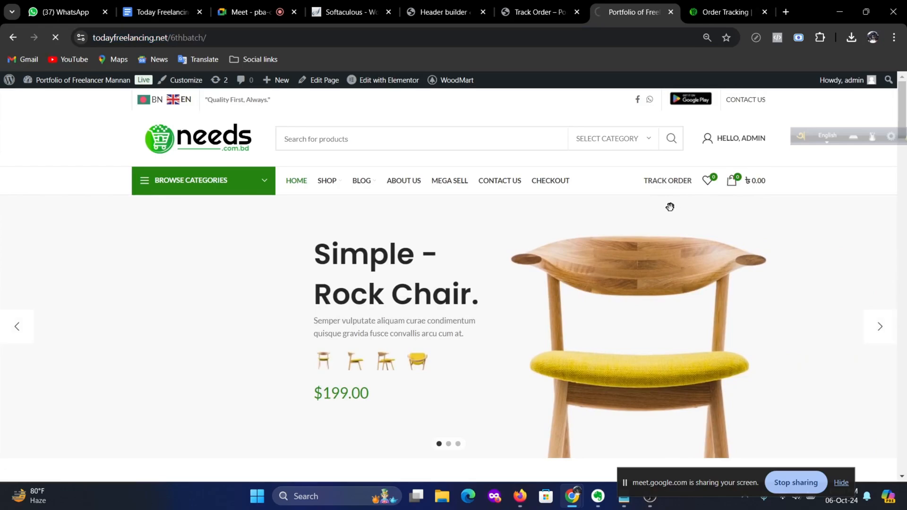
{"action": "scroll", "coordinate": [275, 254], "scroll_direction": "down", "scroll_amount": 5}
{"action": "scroll", "coordinate": [300, 269], "scroll_direction": "up", "scroll_amount": 5}
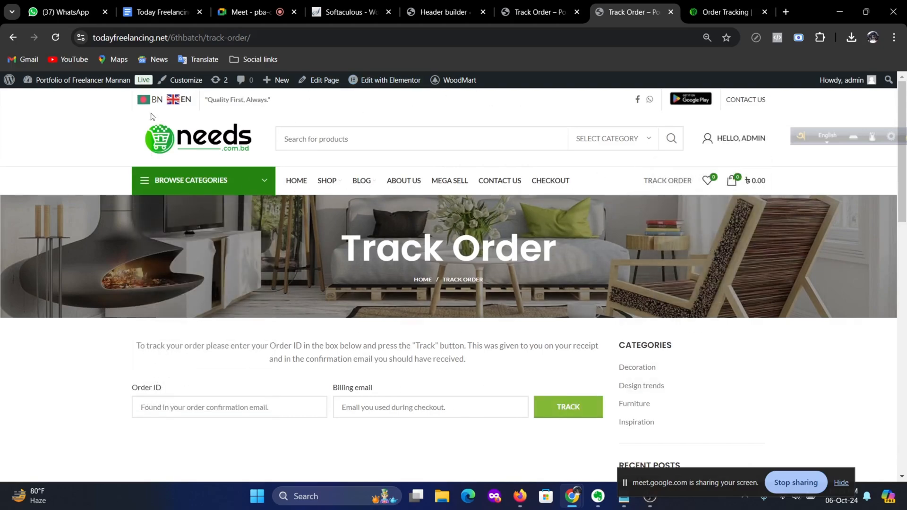
Step: Return to the needs.com.bd homepage and examine its banner slider by going through the slides
{"action": "left_click", "coordinate": [716, 12]}
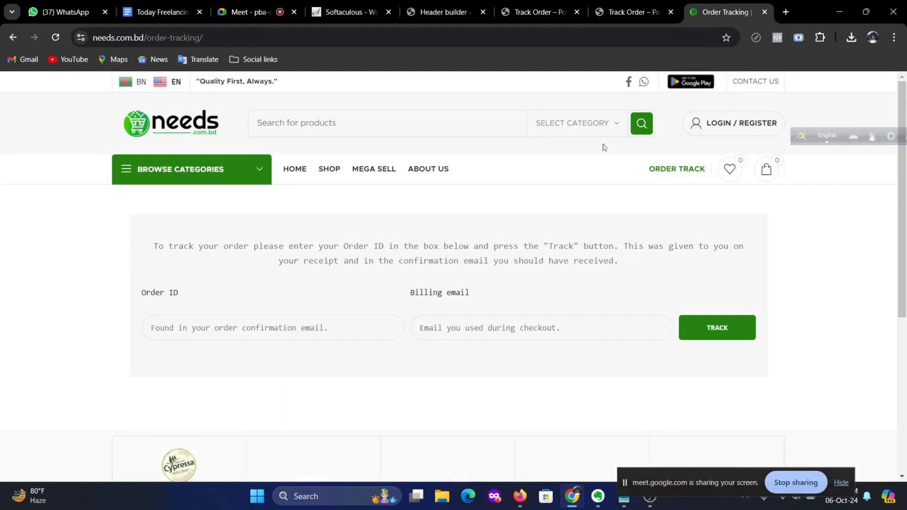
{"action": "left_click", "coordinate": [189, 133]}
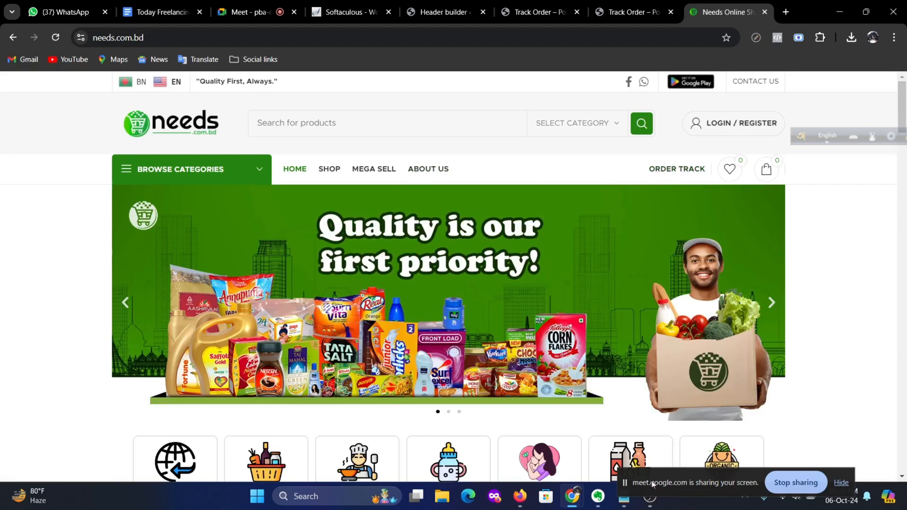
{"action": "left_click_drag", "start_coordinate": [653, 484], "coordinate": [385, 464]}
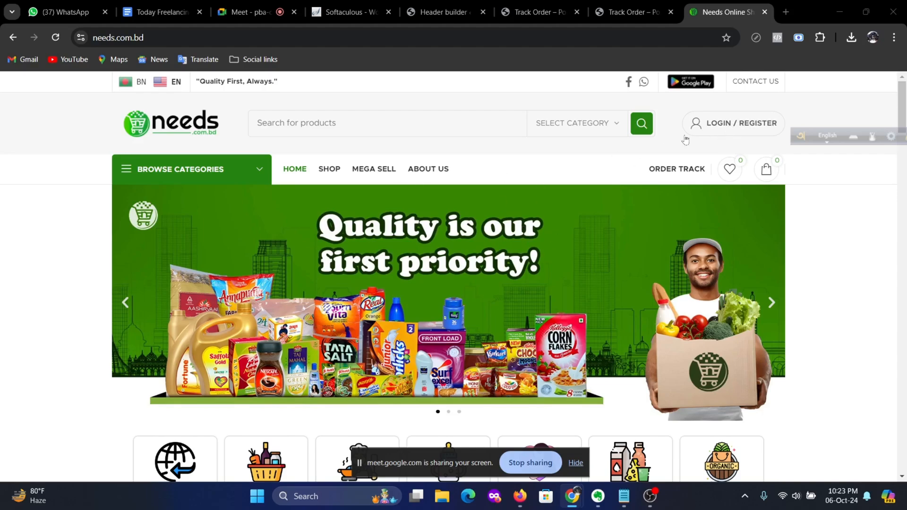
{"action": "scroll", "coordinate": [407, 183], "scroll_direction": "down", "scroll_amount": 2}
{"action": "scroll", "coordinate": [352, 168], "scroll_direction": "up", "scroll_amount": 1}
{"action": "scroll", "coordinate": [340, 172], "scroll_direction": "up", "scroll_amount": 1}
{"action": "left_click", "coordinate": [772, 305]}
{"action": "left_click", "coordinate": [771, 305]}
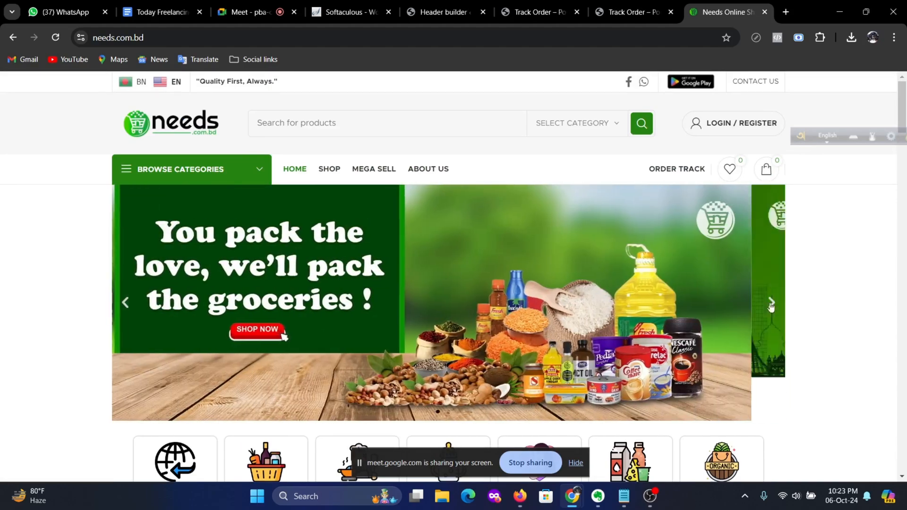
{"action": "left_click", "coordinate": [772, 305]}
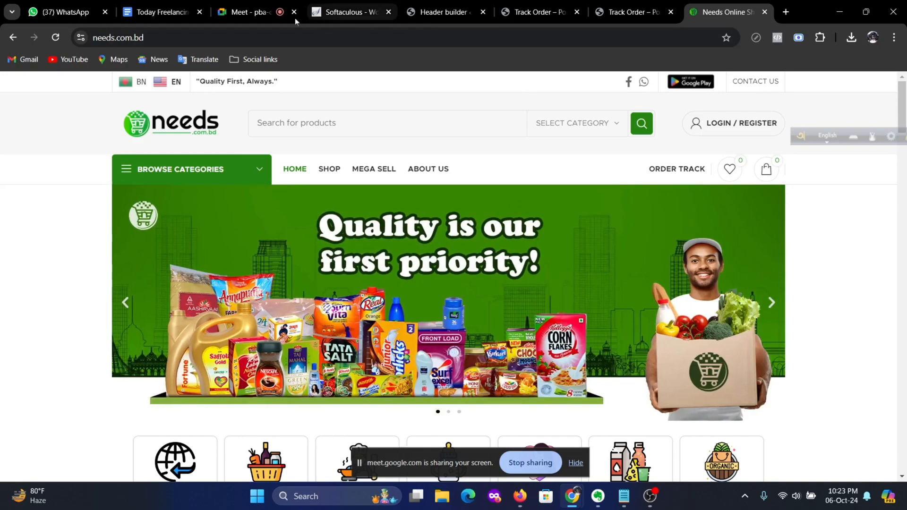
Step: Review the installed plugins in the store's WordPress admin and open the page for adding a new plugin
{"action": "left_click", "coordinate": [362, 9]}
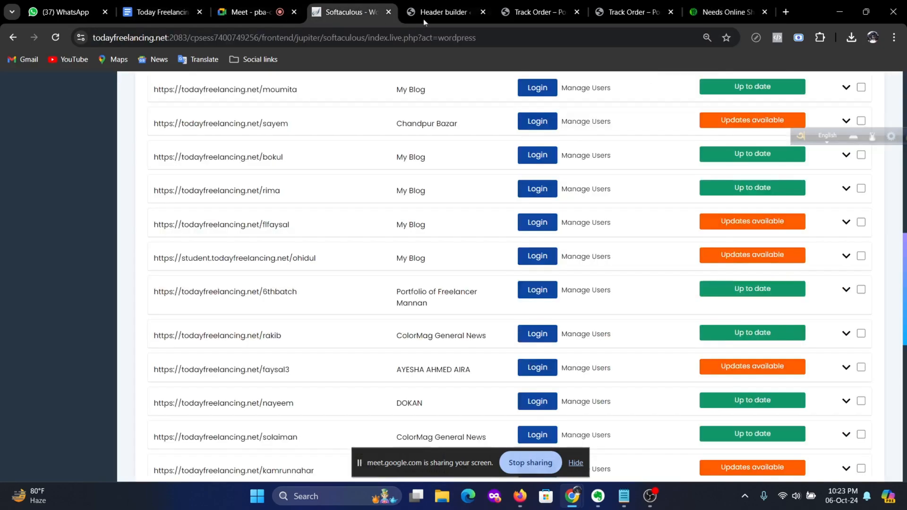
{"action": "left_click", "coordinate": [425, 12]}
{"action": "scroll", "coordinate": [26, 437], "scroll_direction": "down", "scroll_amount": 4}
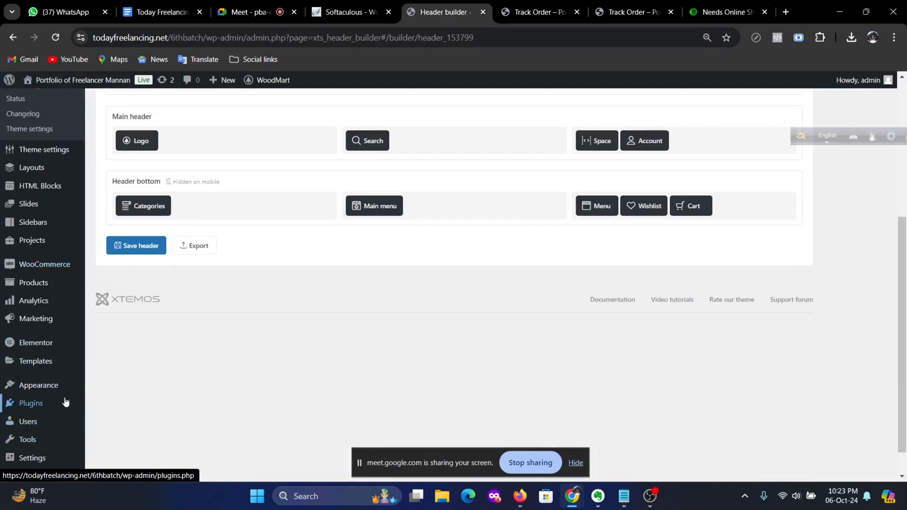
{"action": "scroll", "coordinate": [29, 402], "scroll_direction": "down", "scroll_amount": 1}
{"action": "mouse_move", "coordinate": [44, 369]}
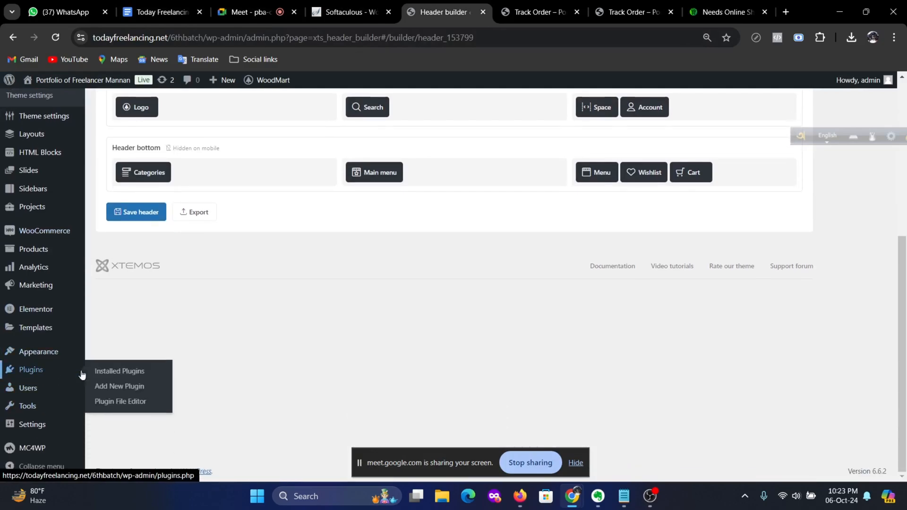
{"action": "left_click", "coordinate": [59, 373]}
{"action": "scroll", "coordinate": [199, 345], "scroll_direction": "down", "scroll_amount": 5}
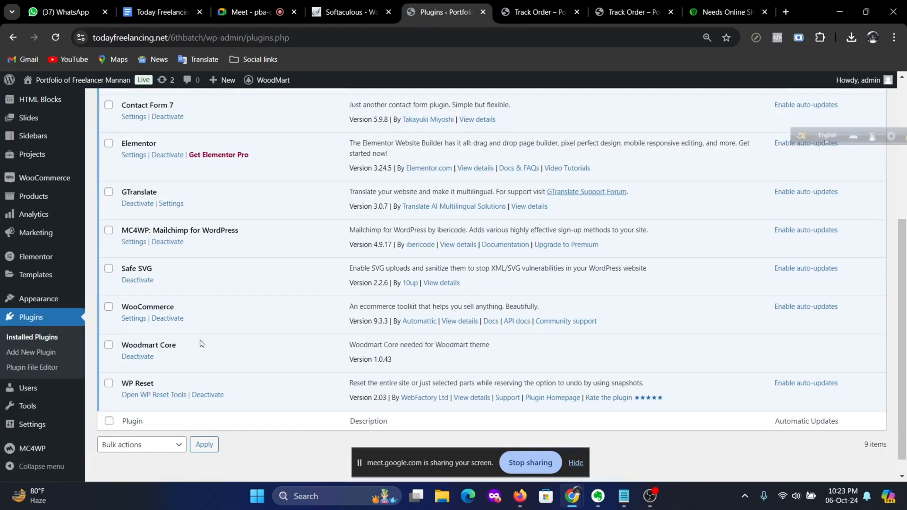
{"action": "scroll", "coordinate": [199, 345], "scroll_direction": "up", "scroll_amount": 3}
{"action": "scroll", "coordinate": [291, 308], "scroll_direction": "up", "scroll_amount": 3}
{"action": "left_click", "coordinate": [182, 108]}
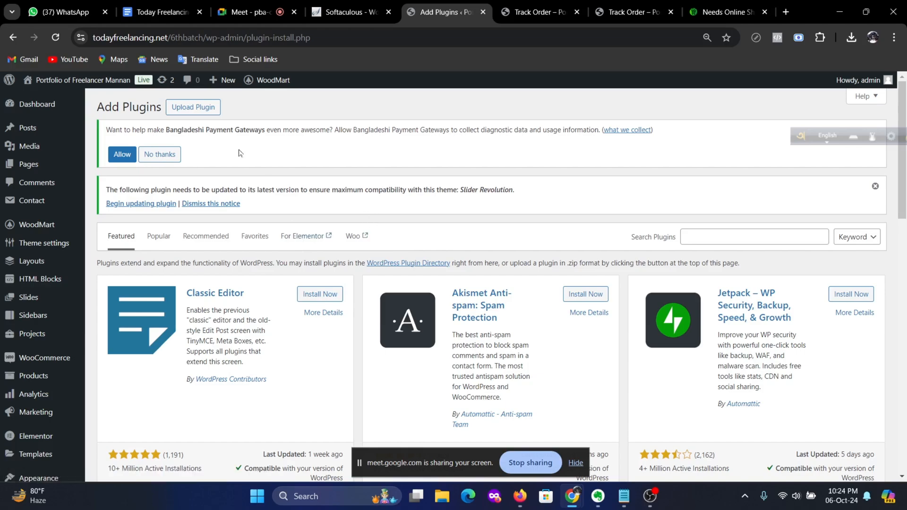
Step: Try to install the Elementor Pro plugin from the archive elementor-pro-3.23.3-lggfx0.zip, and return to the add plugins page
{"action": "left_click", "coordinate": [201, 111]}
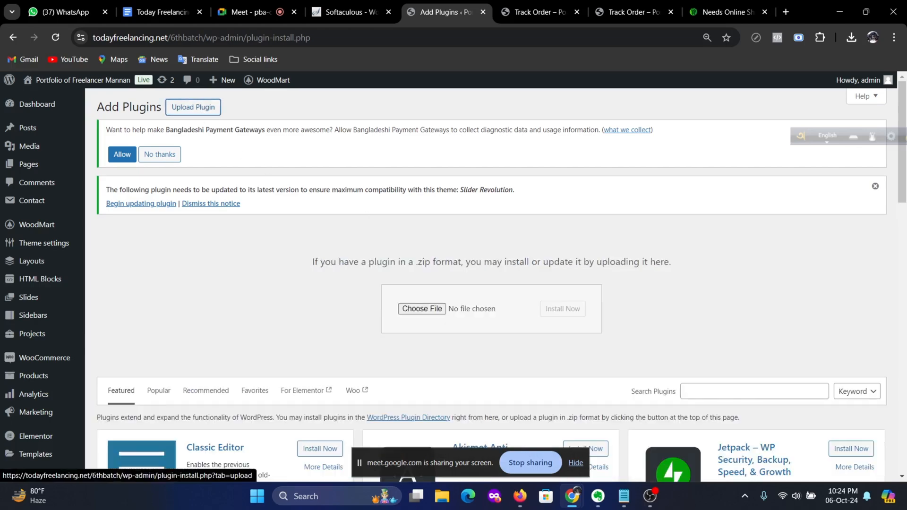
{"action": "left_click", "coordinate": [427, 309]}
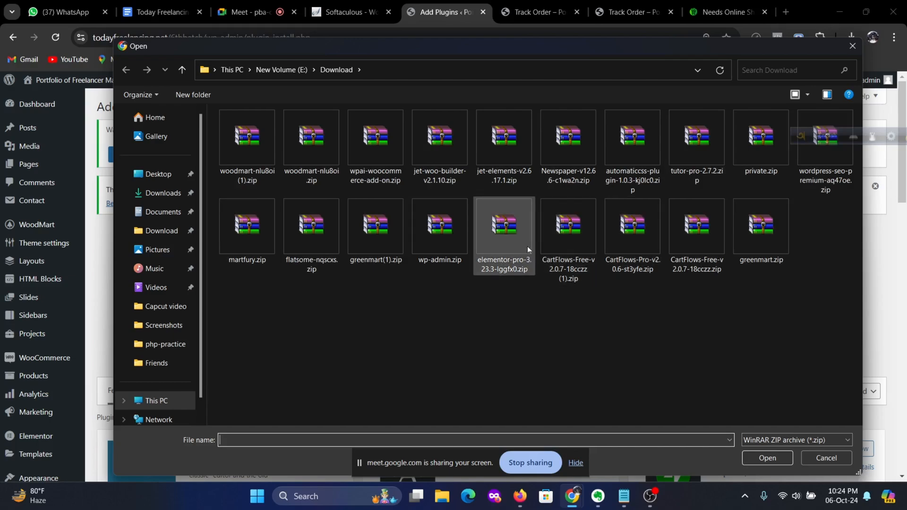
{"action": "left_click", "coordinate": [509, 229]}
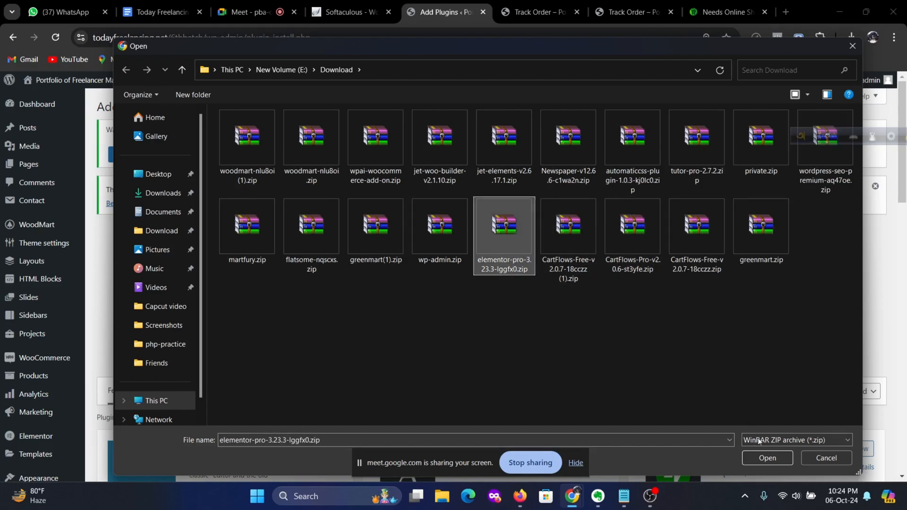
{"action": "left_click", "coordinate": [769, 458]}
{"action": "left_click", "coordinate": [566, 312]}
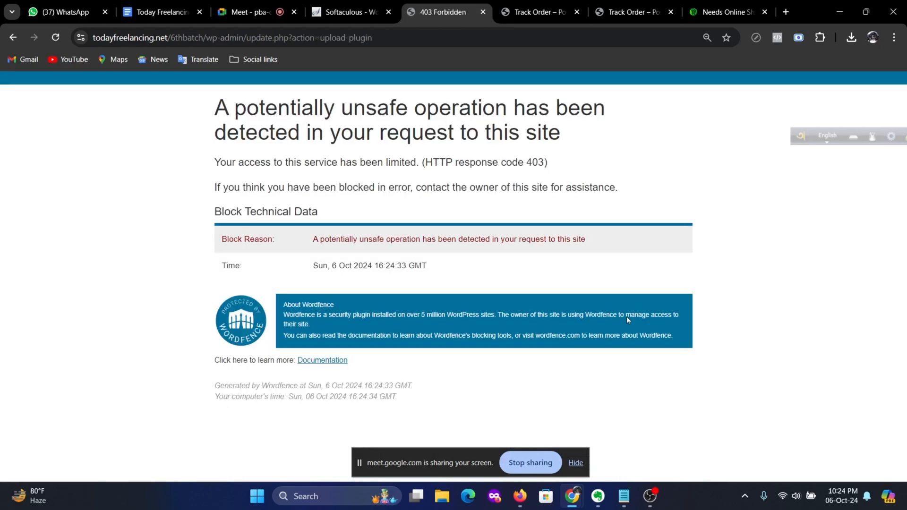
{"action": "left_click", "coordinate": [10, 42]}
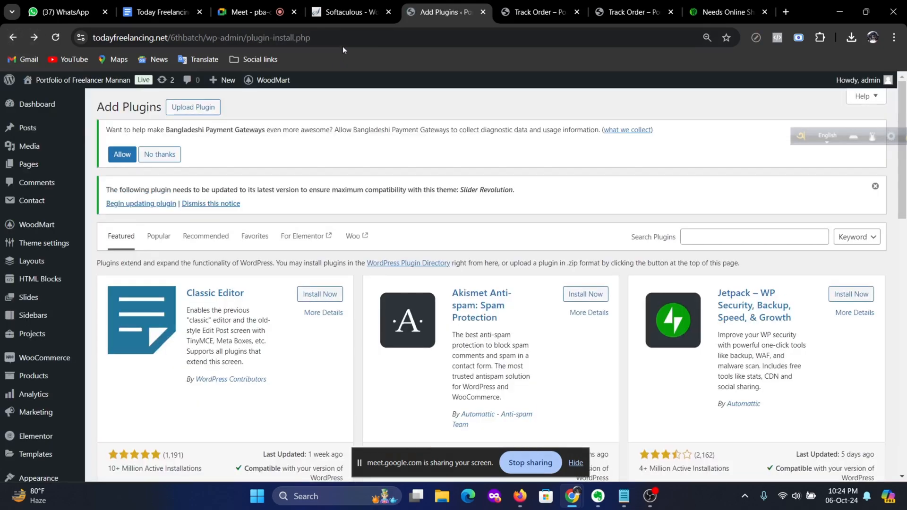
Step: Switch to the hosting account's Softaculous page, go to cPanel, search its tools for "file" and open File Manager
{"action": "left_click", "coordinate": [347, 12]}
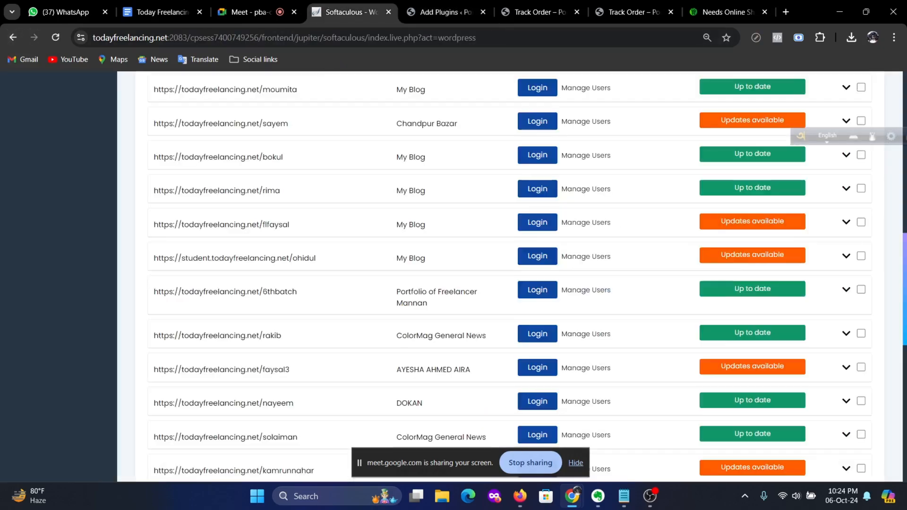
{"action": "scroll", "coordinate": [242, 187], "scroll_direction": "up", "scroll_amount": 14}
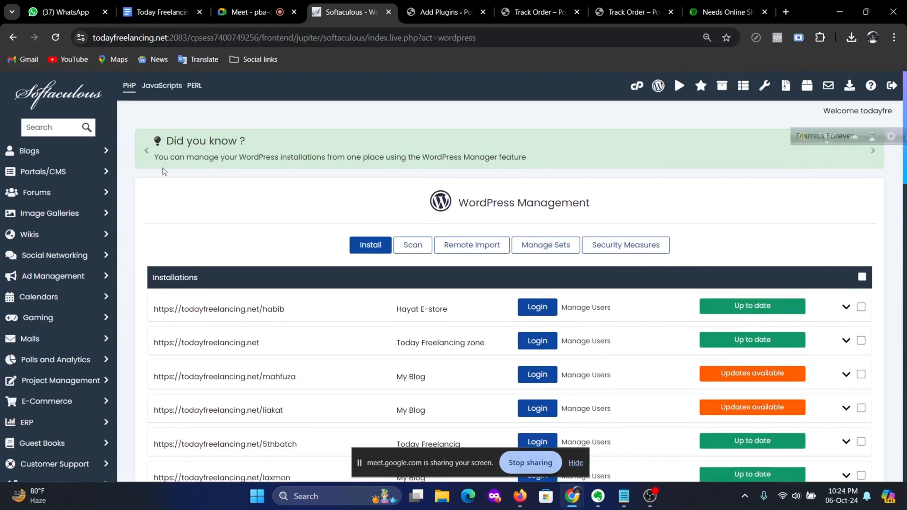
{"action": "left_click", "coordinate": [637, 86]}
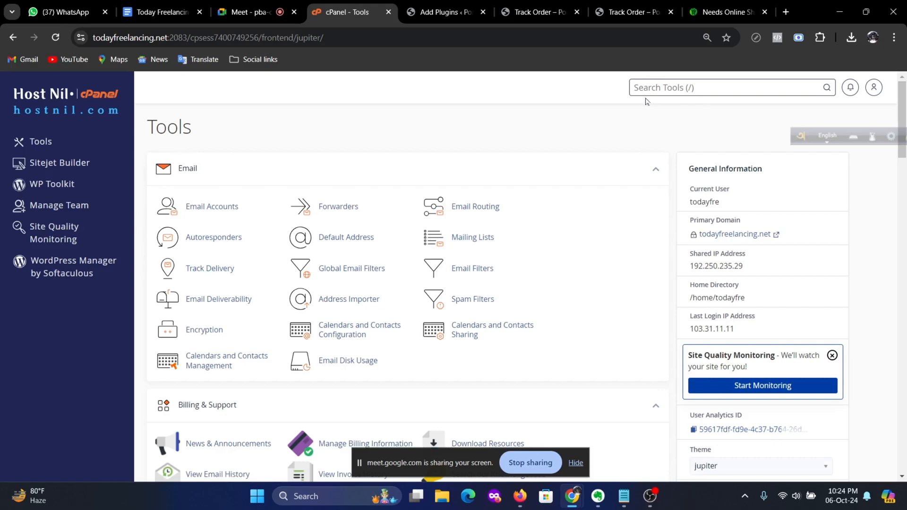
{"action": "type", "text": "file"}
{"action": "left_click", "coordinate": [613, 150]}
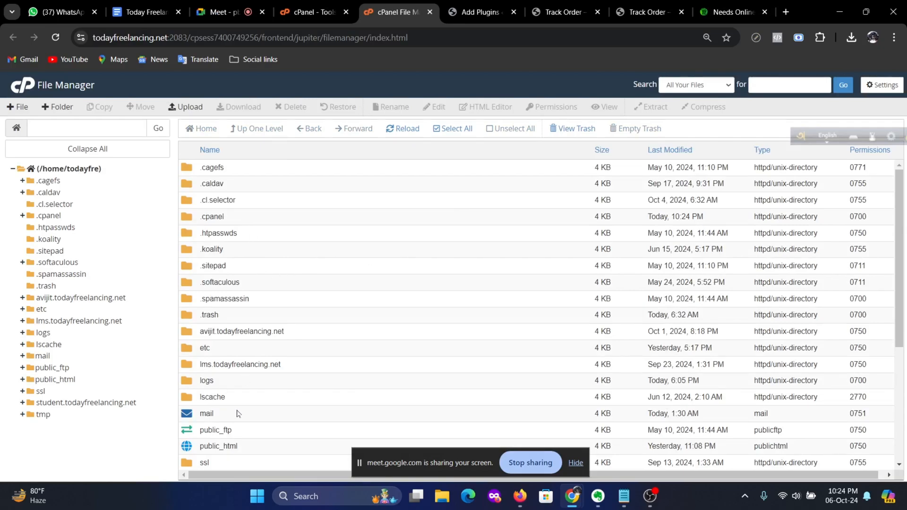
Step: Browse to the site's plugins folder at public_html/6thbatch/wp-content/plugins
{"action": "left_click", "coordinate": [55, 379]}
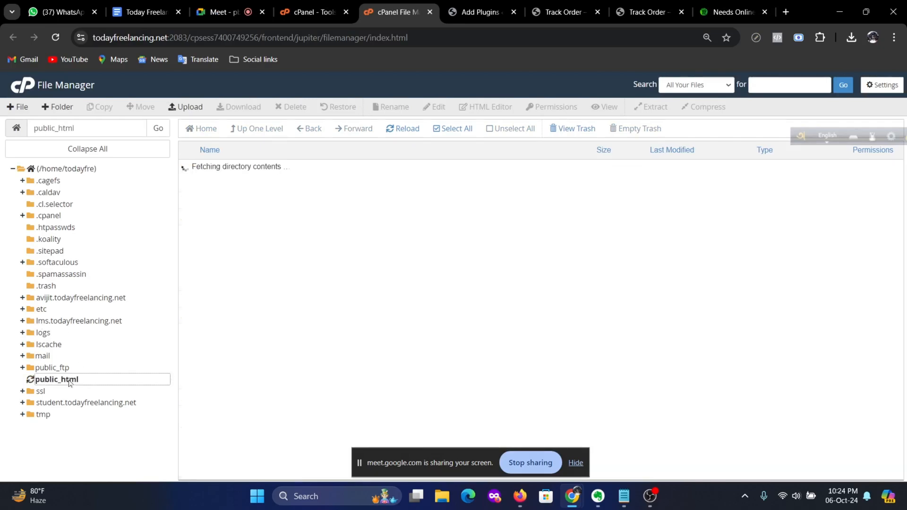
{"action": "double_click", "coordinate": [265, 203]}
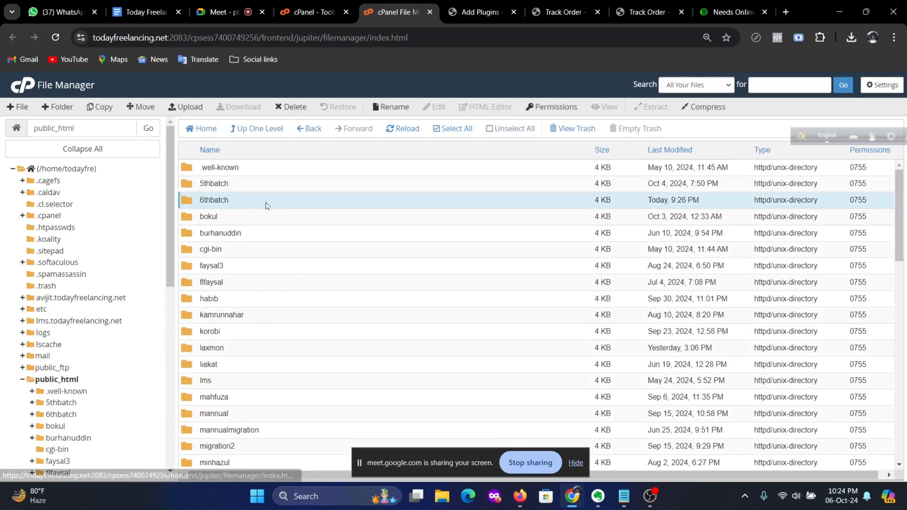
{"action": "double_click", "coordinate": [253, 186]}
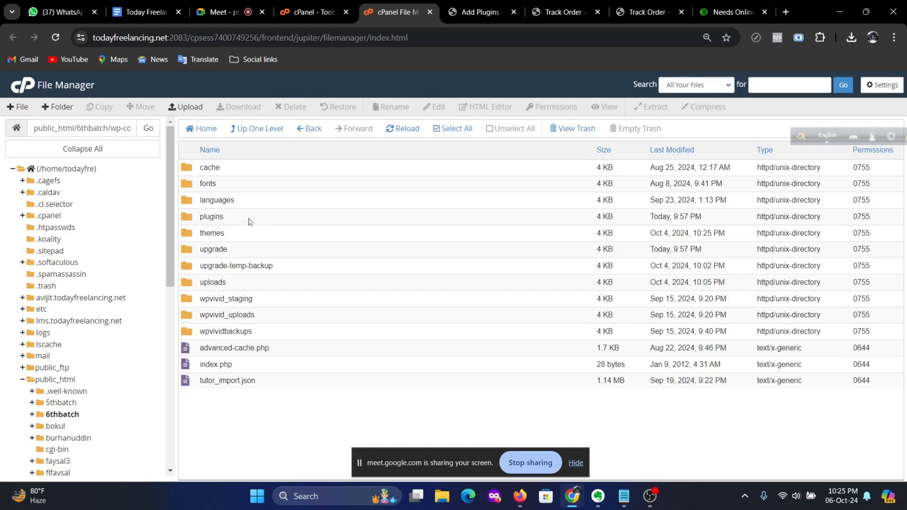
{"action": "double_click", "coordinate": [249, 220]}
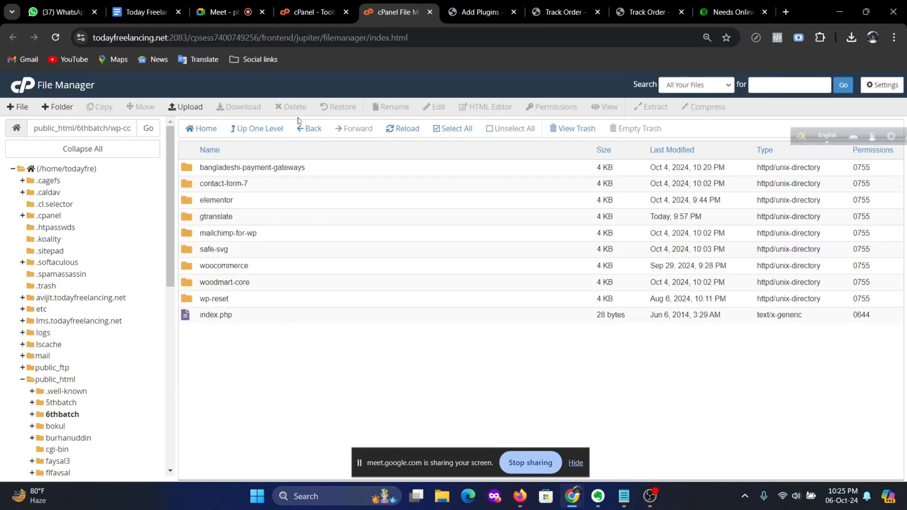
Step: Upload elementor-pro-3.23.3-lggfx0.zip into the plugins folder and return to the folder listing
{"action": "left_click", "coordinate": [185, 106]}
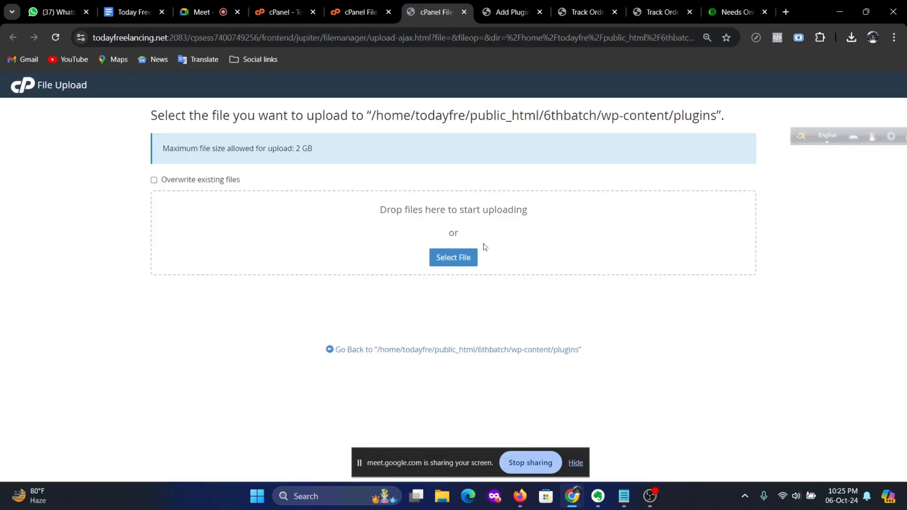
{"action": "left_click", "coordinate": [464, 252]}
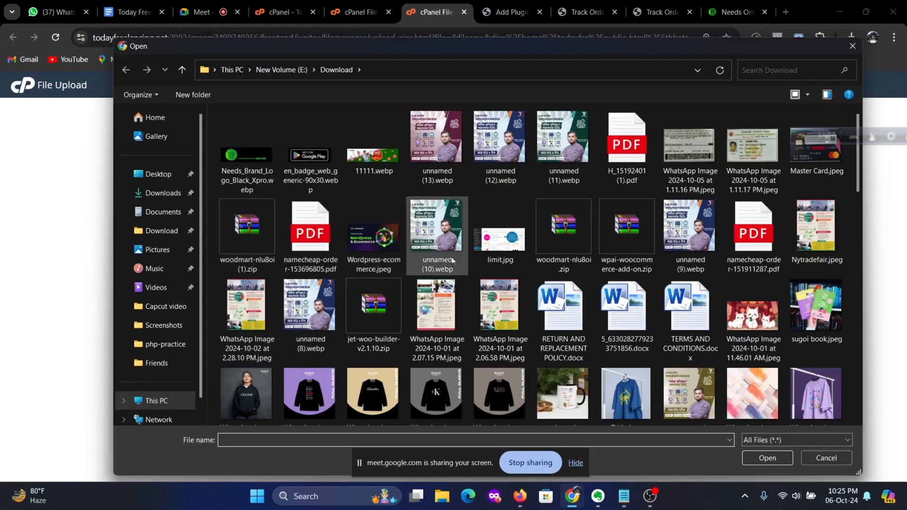
{"action": "scroll", "coordinate": [496, 247], "scroll_direction": "down", "scroll_amount": 10}
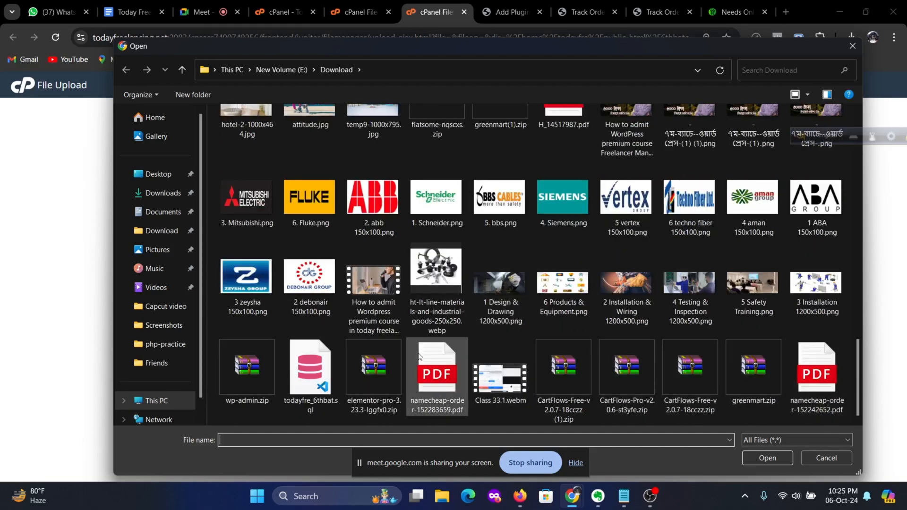
{"action": "double_click", "coordinate": [374, 371]}
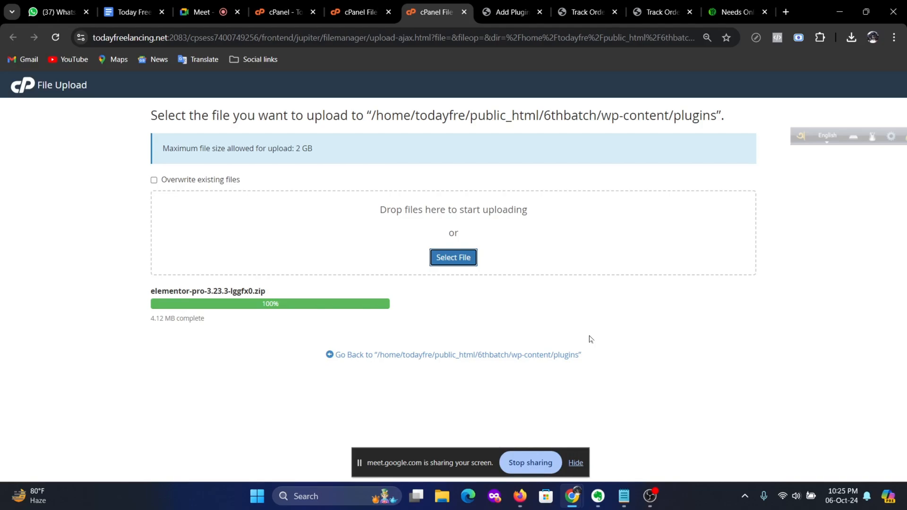
{"action": "left_click", "coordinate": [454, 355]}
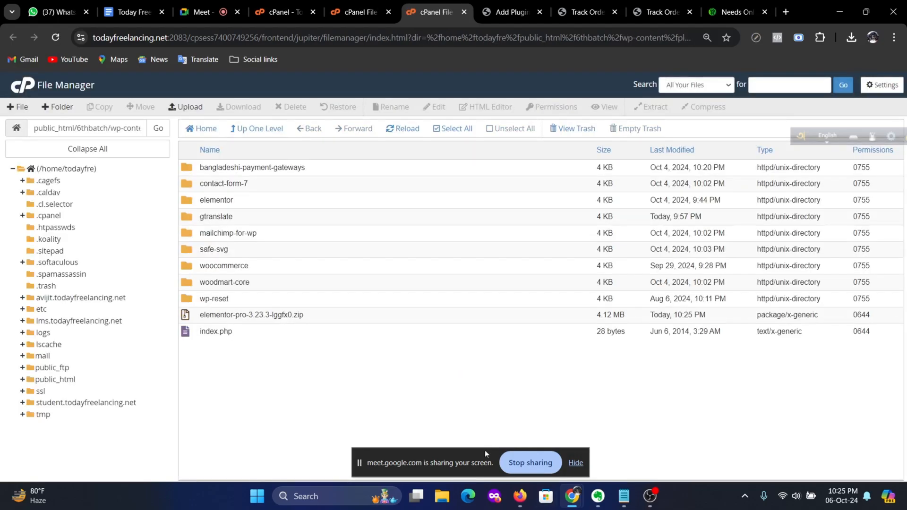
Step: Extract the elementor-pro-3.23.3-lggfx0.zip archive into the plugins folder and reload the file listing
{"action": "right_click", "coordinate": [317, 317]}
{"action": "left_click", "coordinate": [358, 428]}
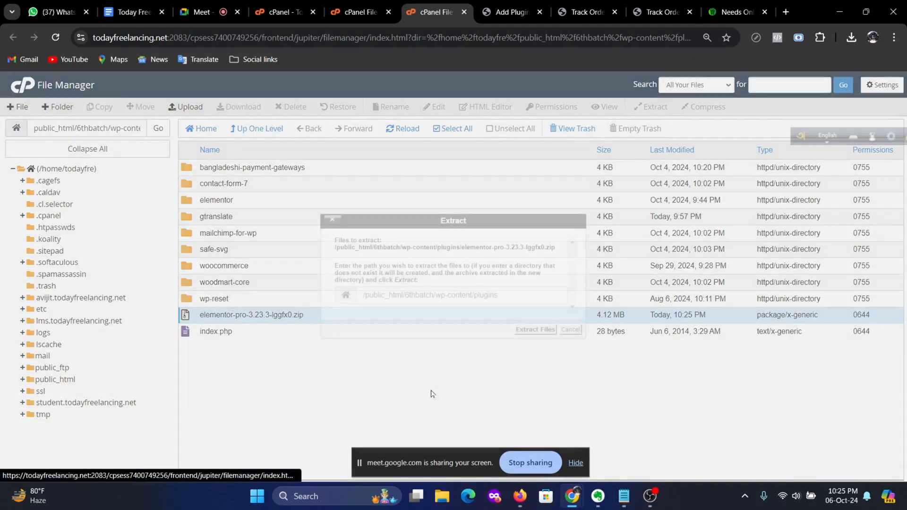
{"action": "left_click", "coordinate": [534, 330]}
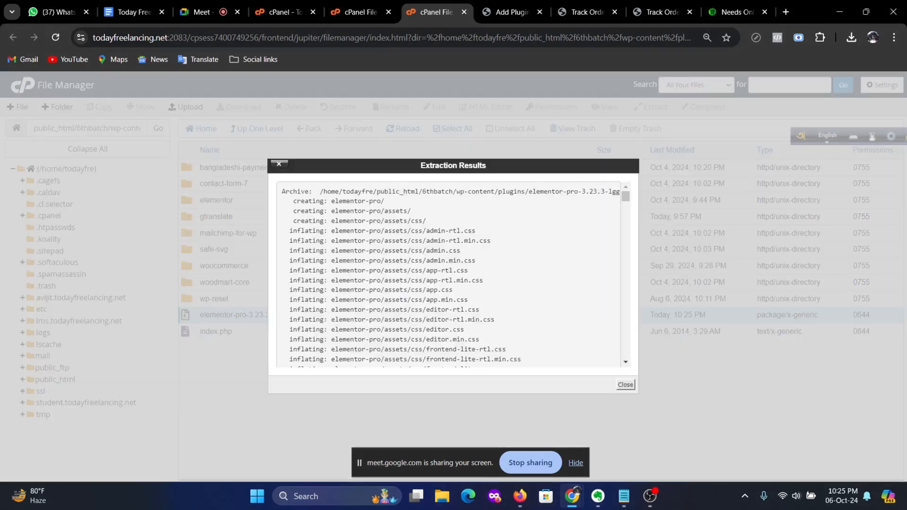
{"action": "left_click", "coordinate": [625, 386]}
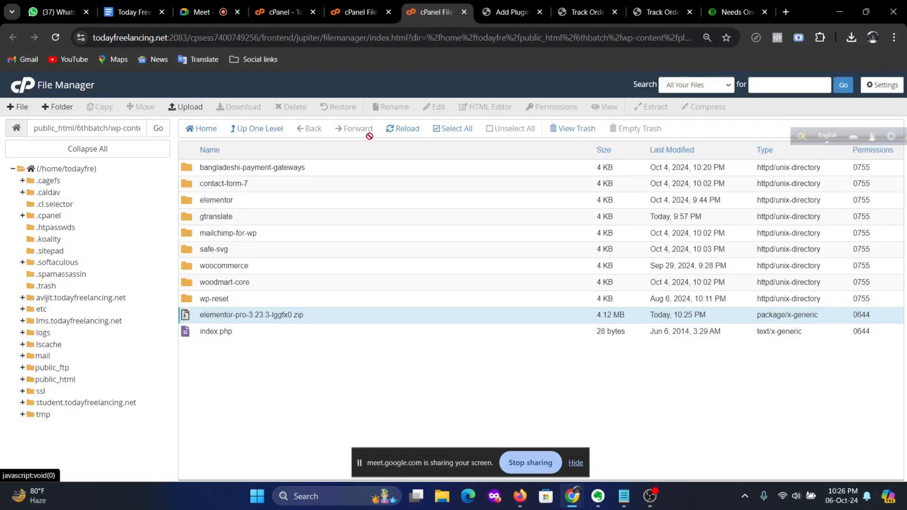
{"action": "left_click", "coordinate": [400, 129]}
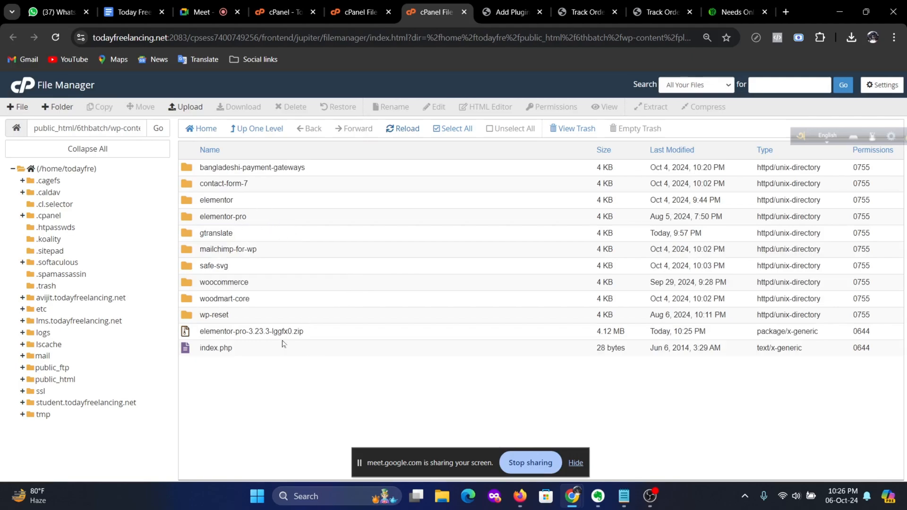
Step: Permanently delete the elementor-pro-3.23.3-lggfx0.zip archive from the plugins folder, skipping the trash
{"action": "right_click", "coordinate": [306, 333]}
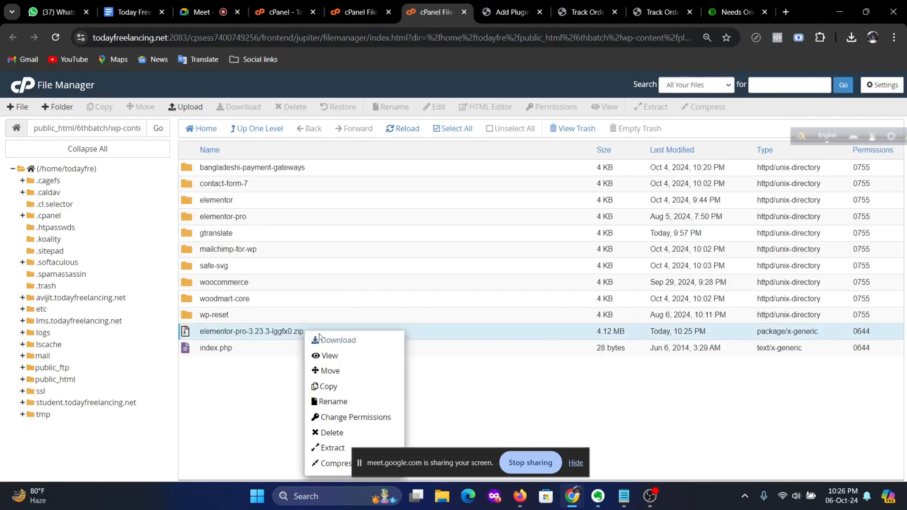
{"action": "left_click", "coordinate": [333, 438]}
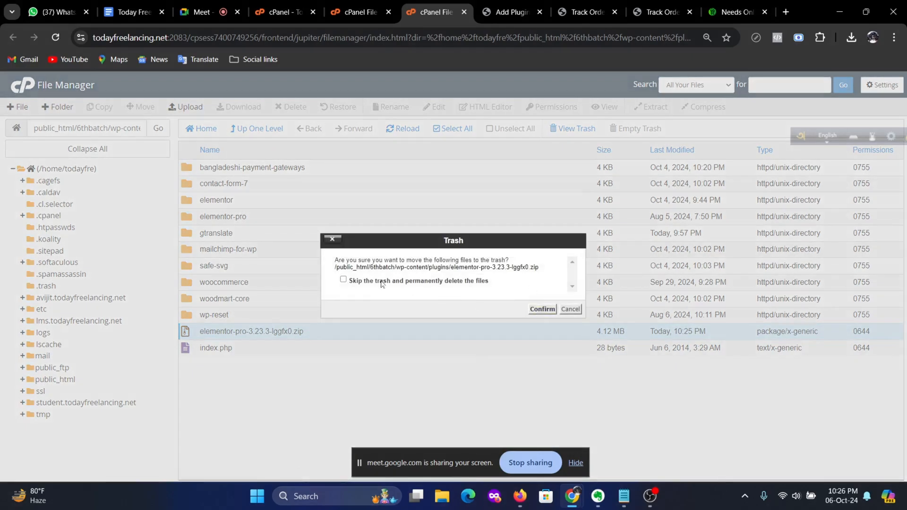
{"action": "left_click", "coordinate": [343, 279]}
{"action": "left_click", "coordinate": [542, 310]}
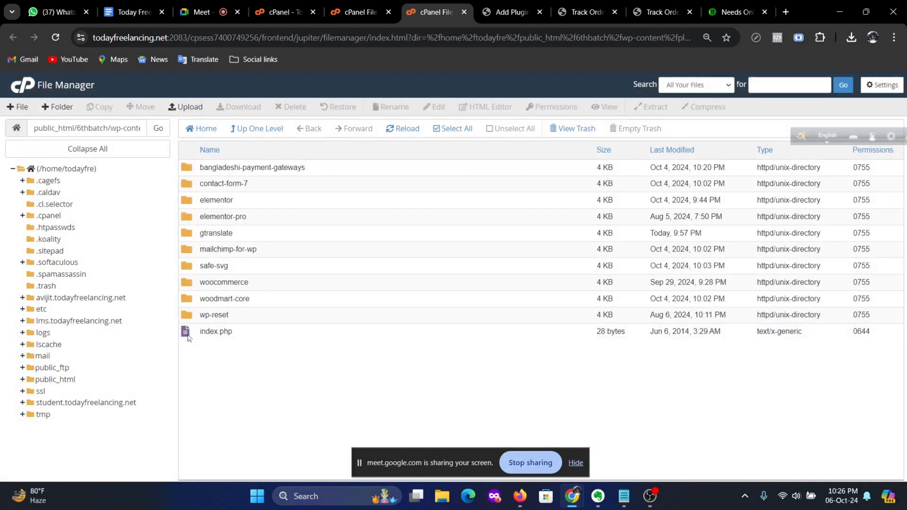
Step: Return to the store's WordPress admin and activate Elementor Pro among the installed plugins
{"action": "left_click", "coordinate": [501, 5]}
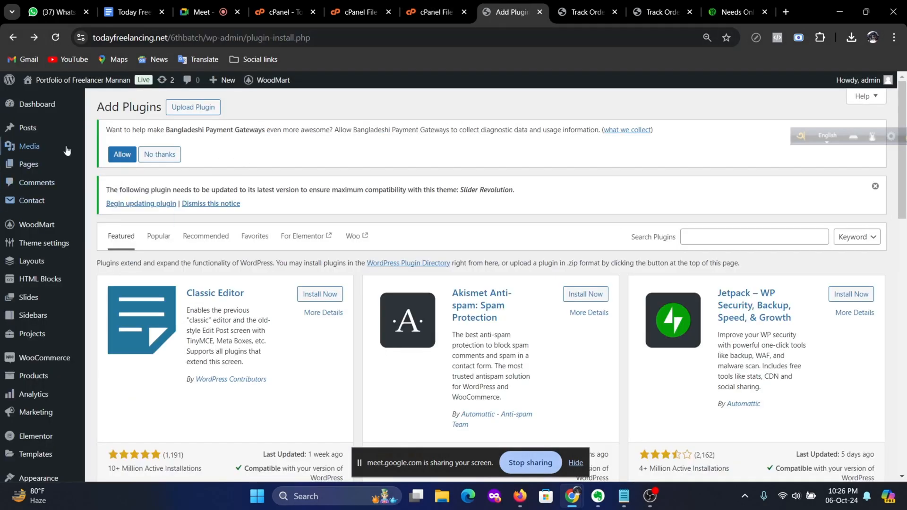
{"action": "scroll", "coordinate": [60, 386], "scroll_direction": "down", "scroll_amount": 3}
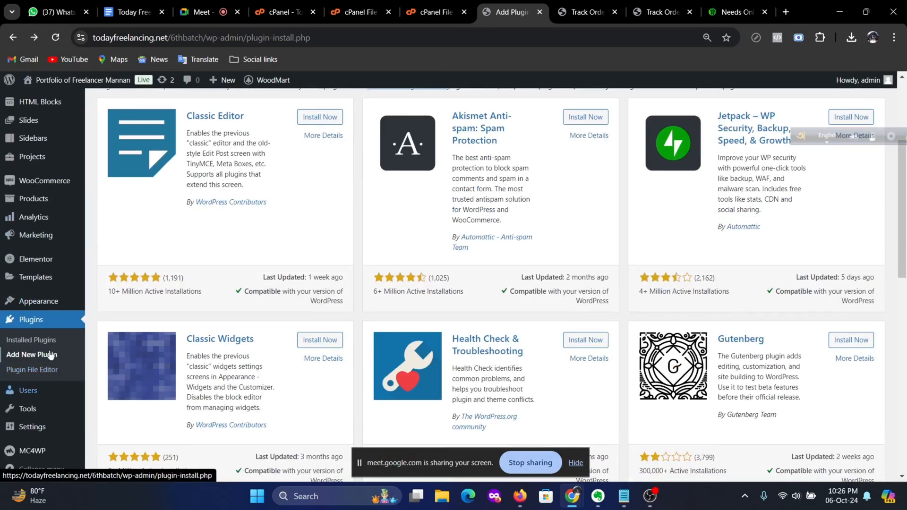
{"action": "left_click", "coordinate": [30, 341]}
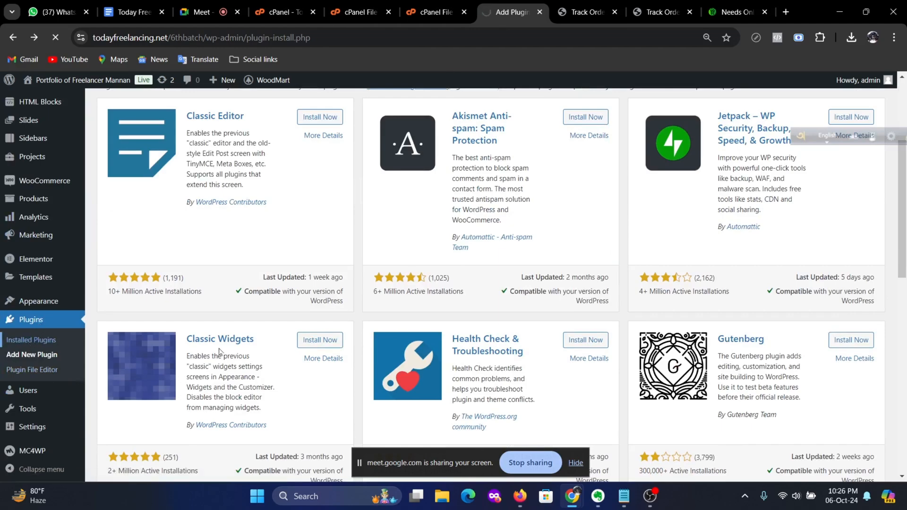
{"action": "scroll", "coordinate": [390, 352], "scroll_direction": "down", "scroll_amount": 3}
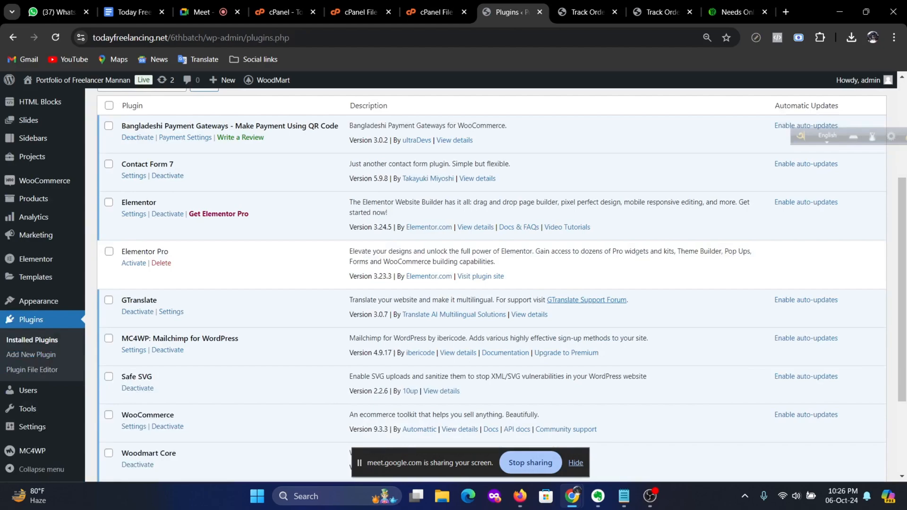
{"action": "left_click", "coordinate": [134, 263]}
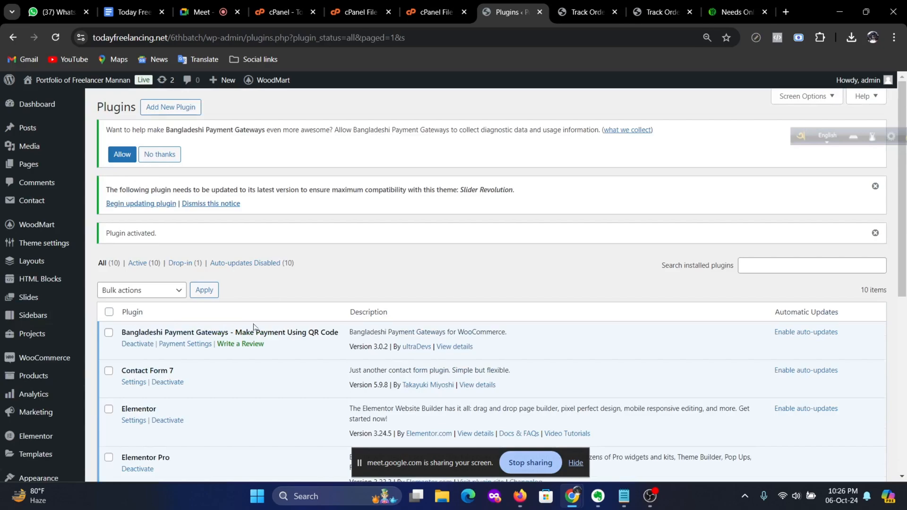
{"action": "scroll", "coordinate": [254, 327], "scroll_direction": "down", "scroll_amount": 7}
{"action": "scroll", "coordinate": [326, 338], "scroll_direction": "up", "scroll_amount": 7}
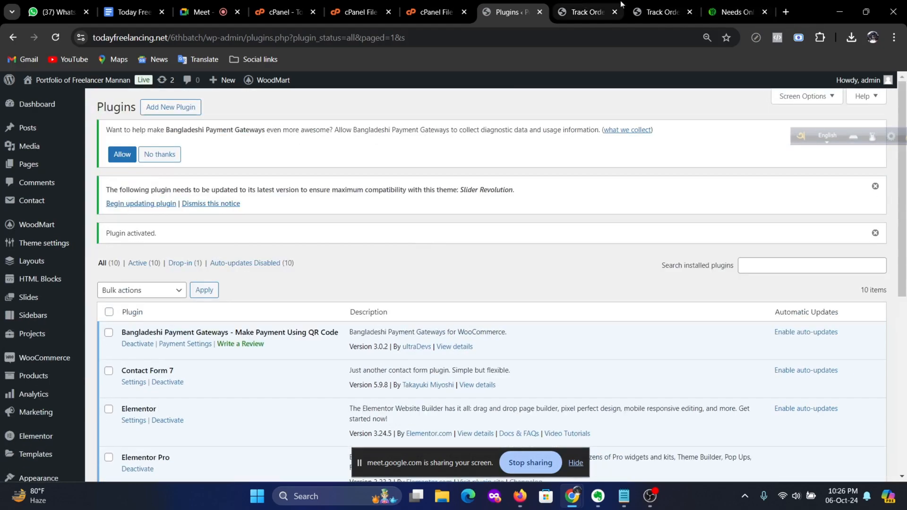
Step: Open the store's front end in a new tab and examine the homepage's banner slider and category menu
{"action": "left_click", "coordinate": [588, 12]}
{"action": "left_click", "coordinate": [513, 12]}
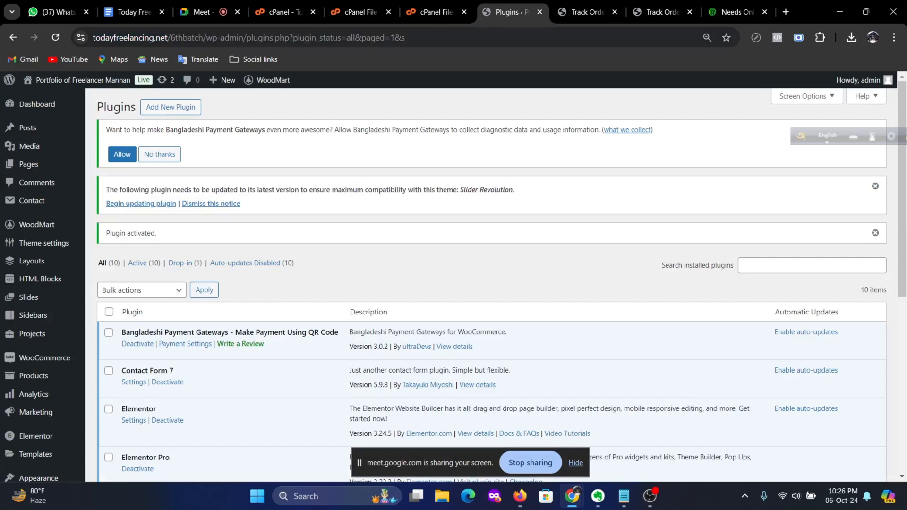
{"action": "right_click", "coordinate": [49, 94]}
{"action": "left_click", "coordinate": [81, 109]}
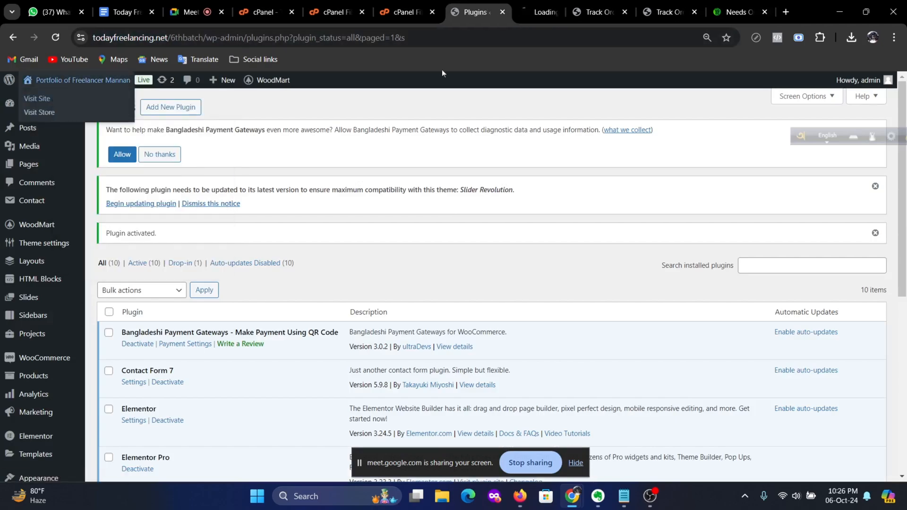
{"action": "left_click", "coordinate": [539, 12]}
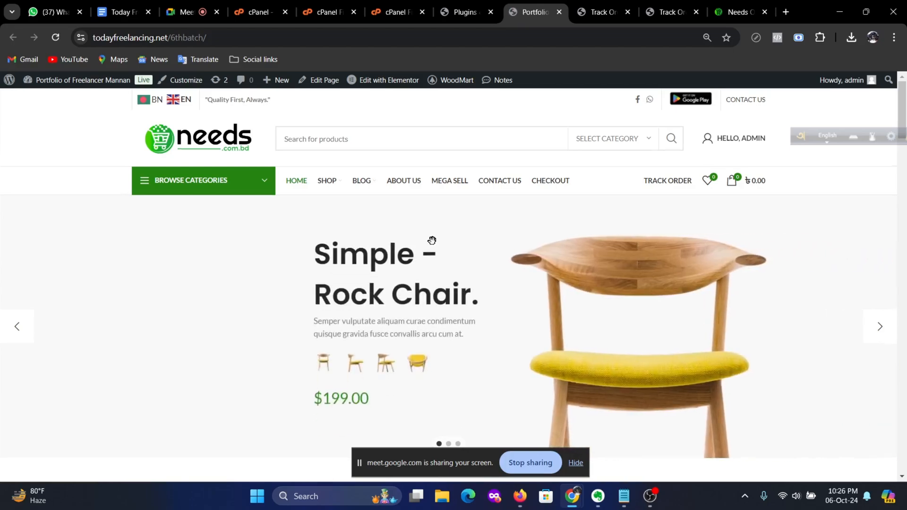
{"action": "scroll", "coordinate": [432, 241], "scroll_direction": "down", "scroll_amount": 4}
{"action": "scroll", "coordinate": [435, 240], "scroll_direction": "up", "scroll_amount": 5}
{"action": "mouse_move", "coordinate": [273, 195]}
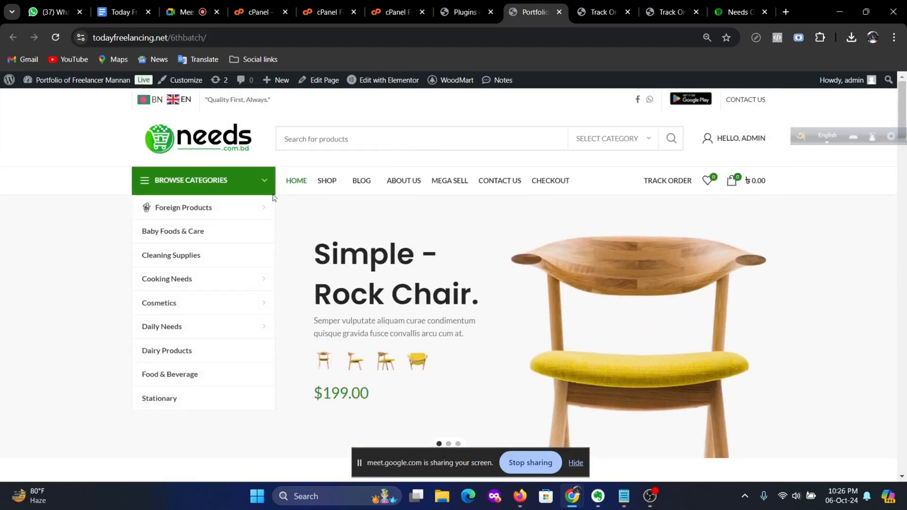
Step: Open the homepage in the Elementor editor and delete the banner slider from the section below the main menu
{"action": "left_click", "coordinate": [374, 81]}
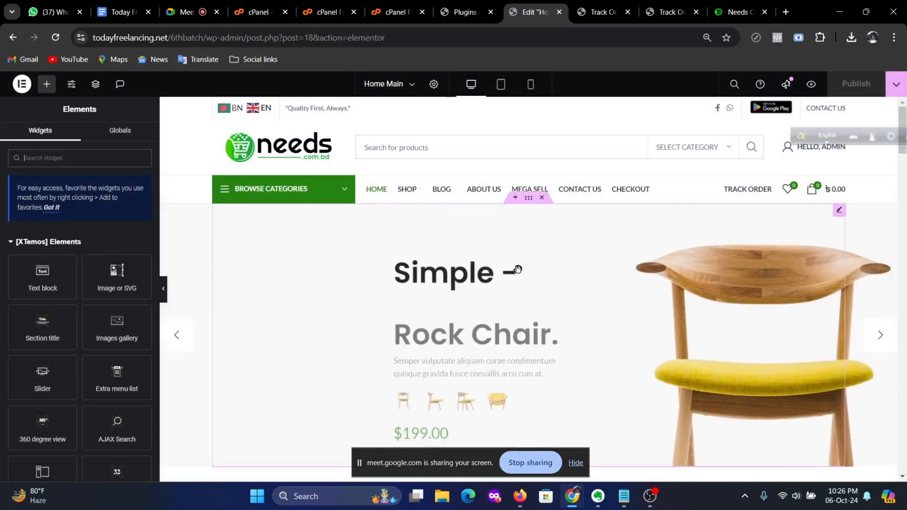
{"action": "scroll", "coordinate": [543, 290], "scroll_direction": "down", "scroll_amount": 2}
{"action": "scroll", "coordinate": [547, 297], "scroll_direction": "up", "scroll_amount": 2}
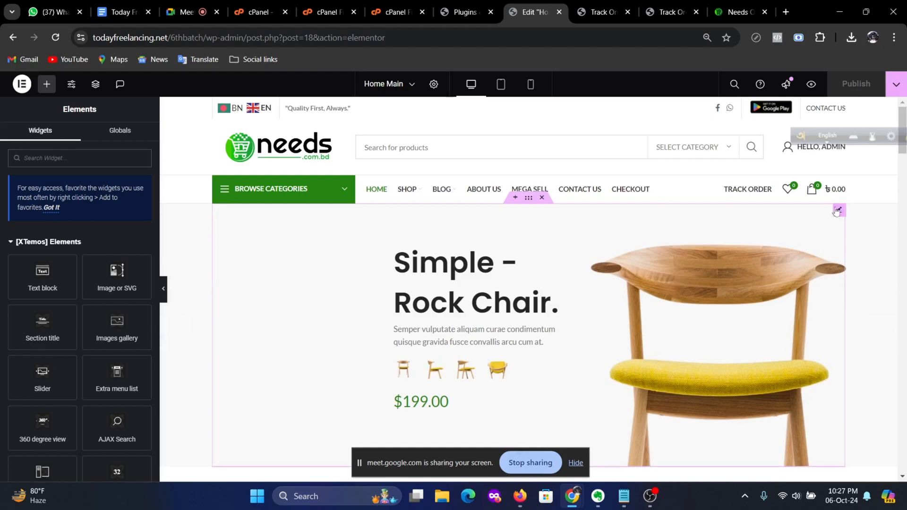
{"action": "right_click", "coordinate": [838, 211]}
{"action": "left_click", "coordinate": [787, 441]}
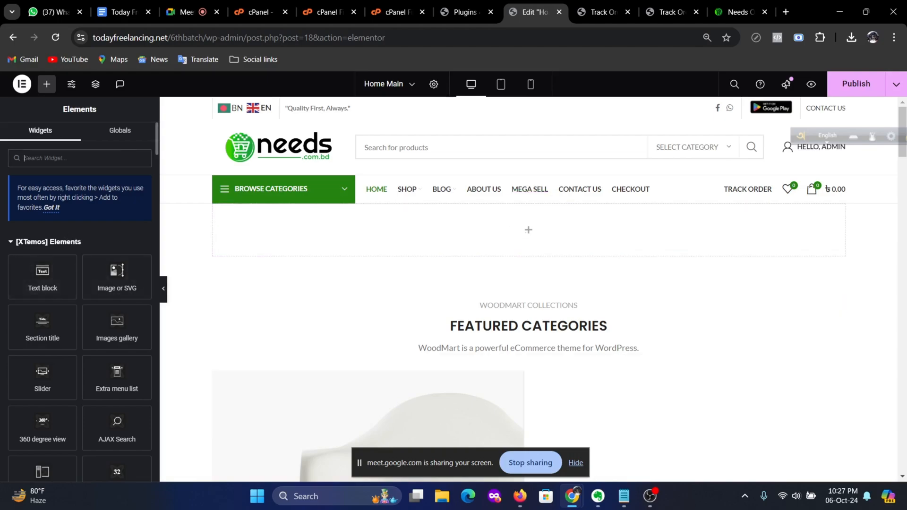
Step: Add a Slides widget to the emptied top section, swipe through its slides and open the first slide's background settings
{"action": "type", "text": "slide"}
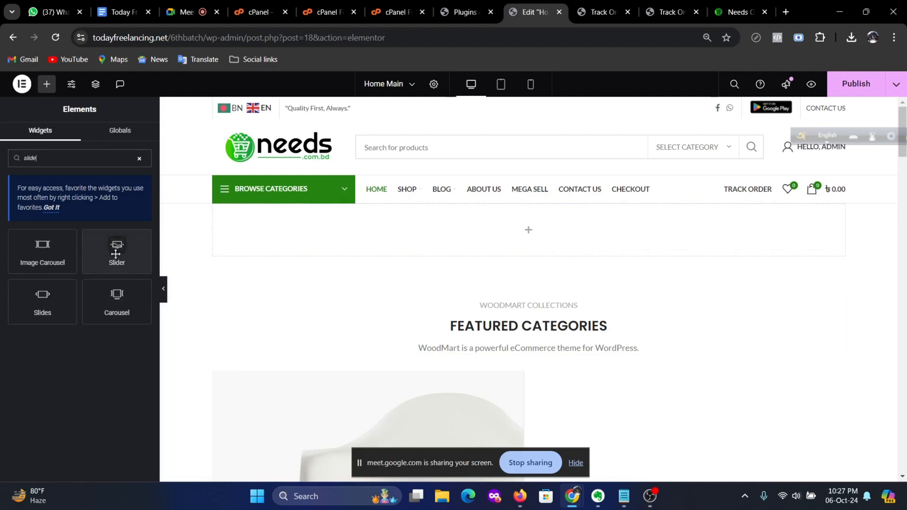
{"action": "left_click", "coordinate": [46, 307]}
{"action": "left_click_drag", "start_coordinate": [46, 307], "coordinate": [529, 239]}
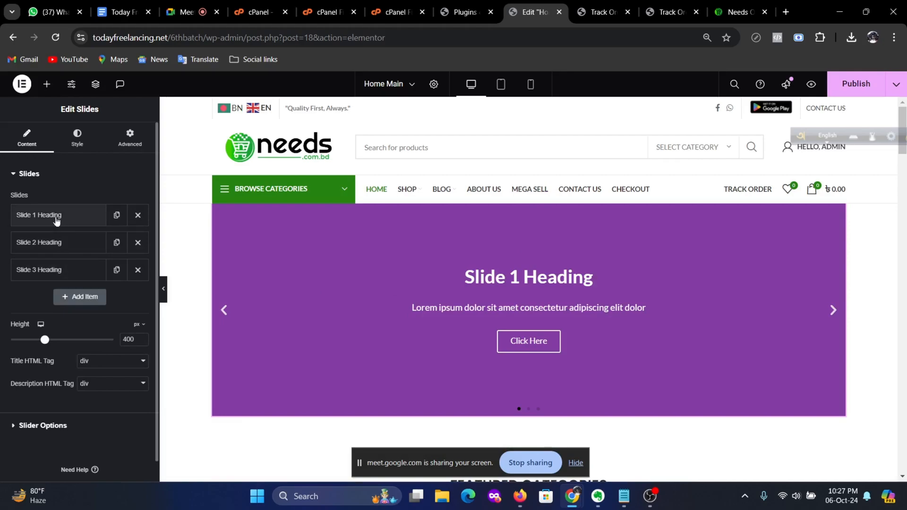
{"action": "left_click_drag", "start_coordinate": [681, 303], "coordinate": [429, 298]}
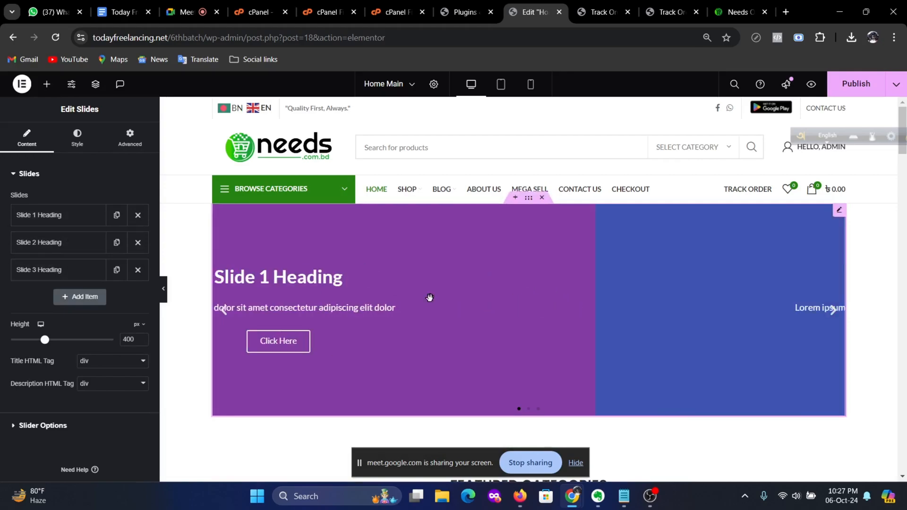
{"action": "left_click_drag", "start_coordinate": [685, 306], "coordinate": [434, 284]}
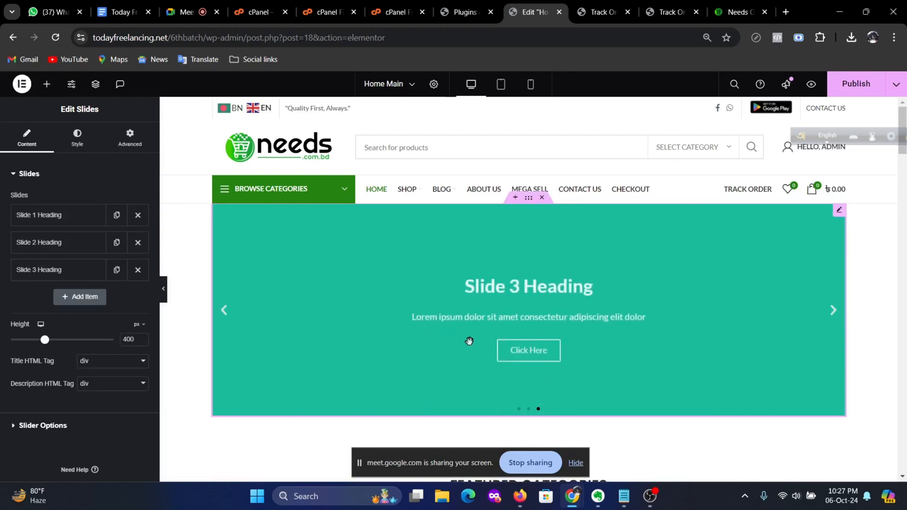
{"action": "left_click", "coordinate": [67, 220]}
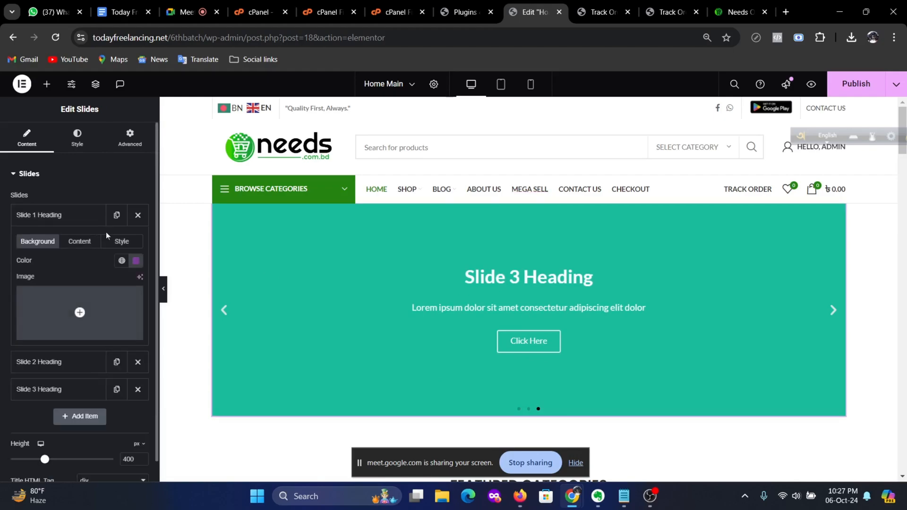
Step: Return to the needs.com.bd reference site and check several spots on its banner for an option to save the image
{"action": "left_click", "coordinate": [735, 12]}
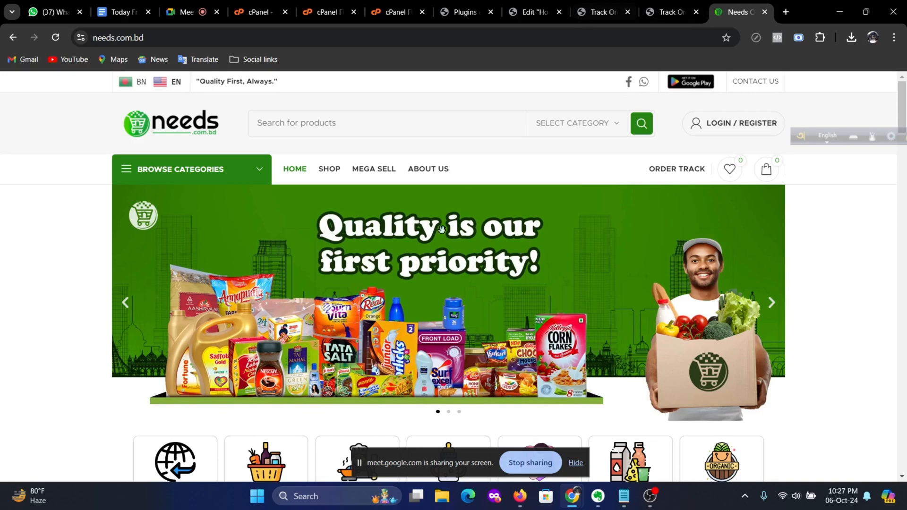
{"action": "right_click", "coordinate": [561, 251]}
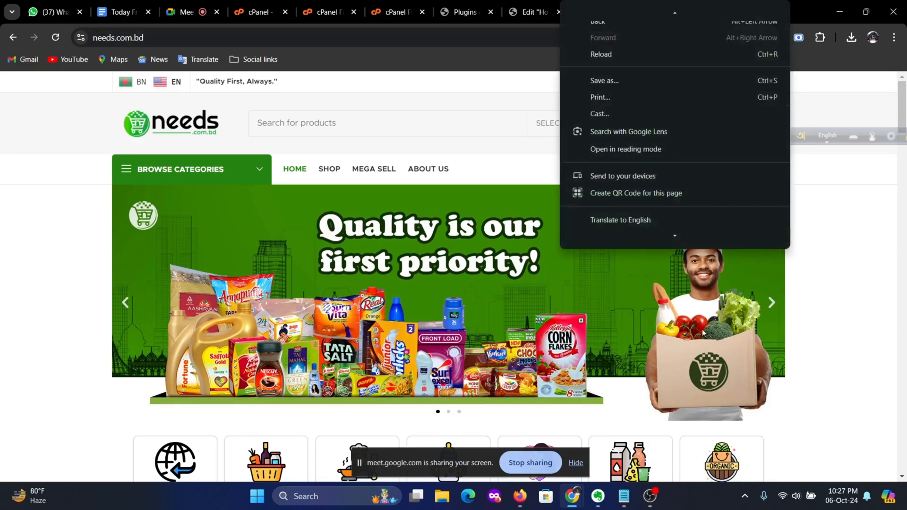
{"action": "left_click", "coordinate": [831, 291]}
{"action": "right_click", "coordinate": [542, 303]}
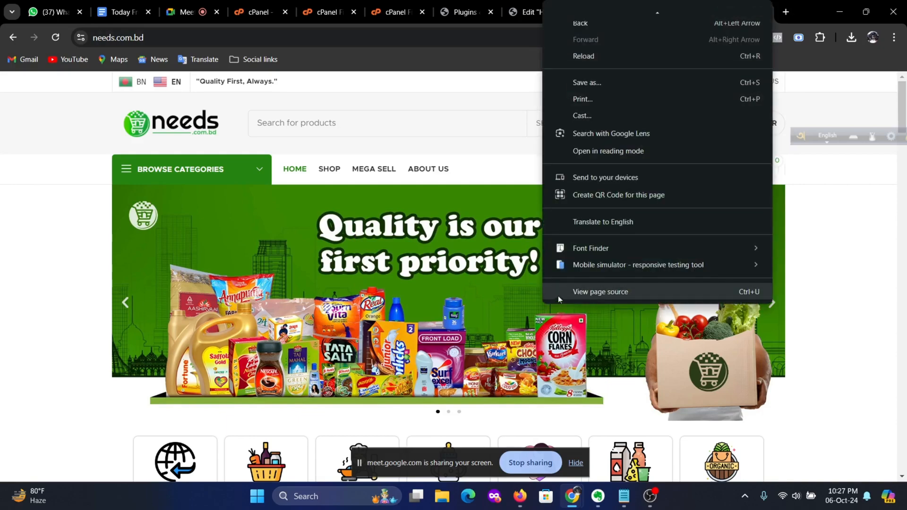
{"action": "scroll", "coordinate": [646, 168], "scroll_direction": "down", "scroll_amount": 1}
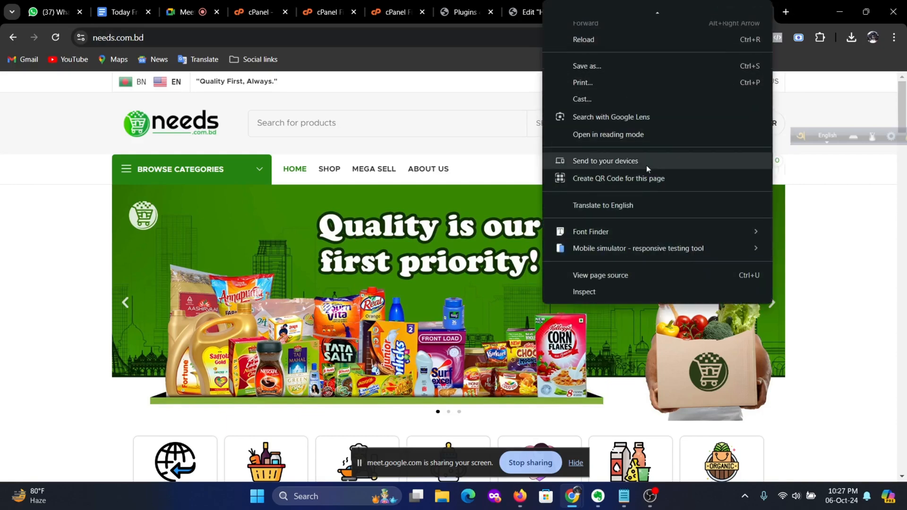
{"action": "scroll", "coordinate": [647, 169], "scroll_direction": "up", "scroll_amount": 1}
{"action": "left_click", "coordinate": [878, 274]}
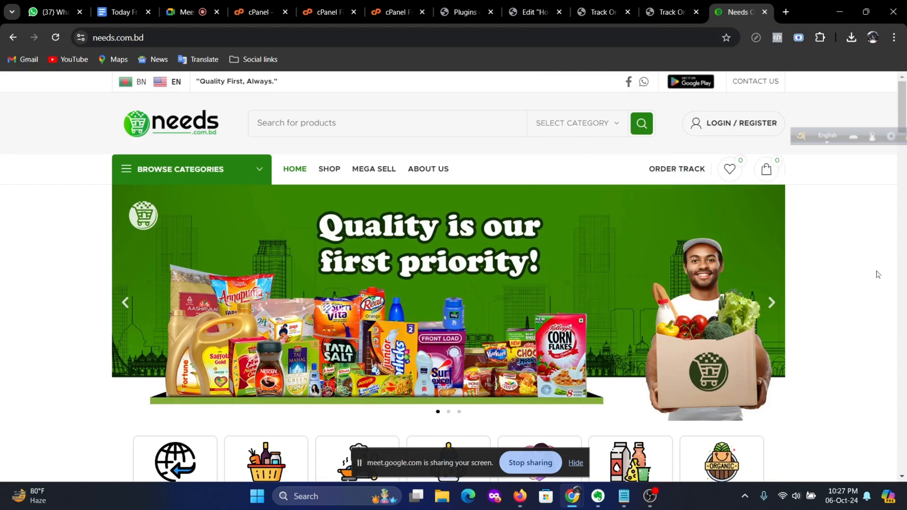
{"action": "right_click", "coordinate": [283, 296]}
{"action": "scroll", "coordinate": [363, 191], "scroll_direction": "down", "scroll_amount": 1}
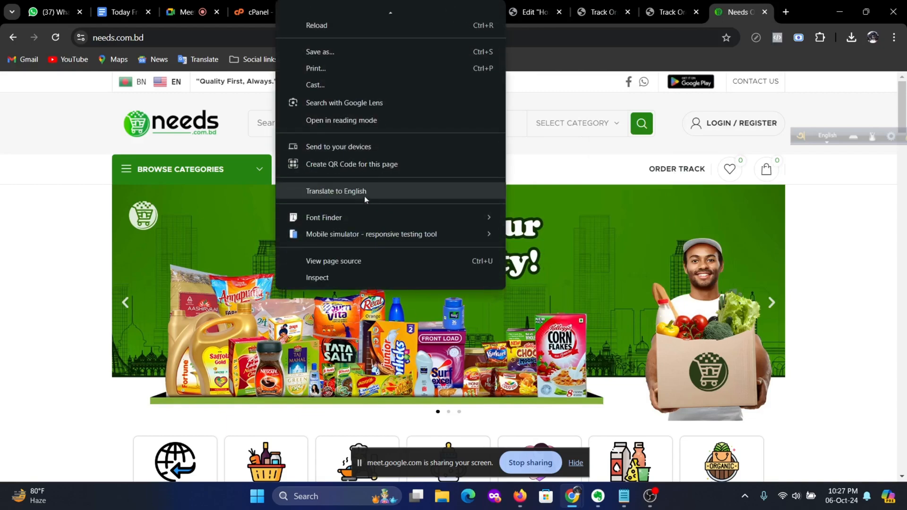
{"action": "left_click", "coordinate": [856, 245]}
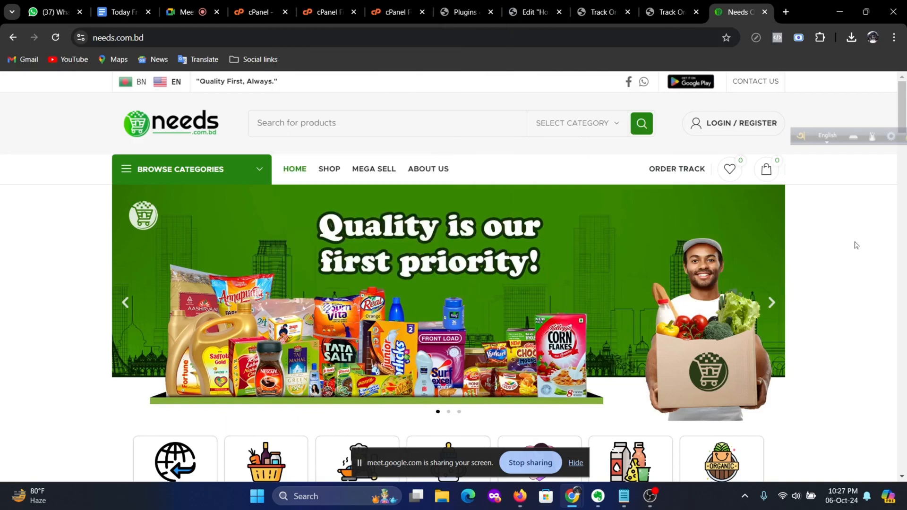
Step: Inspect the needs.com.bd banner in the browser's developer tools and expand its swiper-slide-inner element
{"action": "right_click", "coordinate": [474, 247]}
{"action": "scroll", "coordinate": [545, 154], "scroll_direction": "down", "scroll_amount": 2}
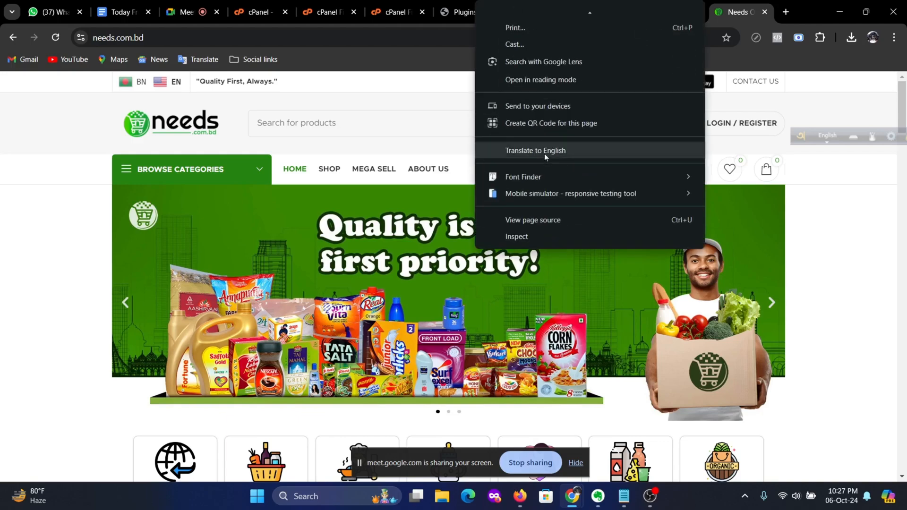
{"action": "left_click", "coordinate": [520, 236]}
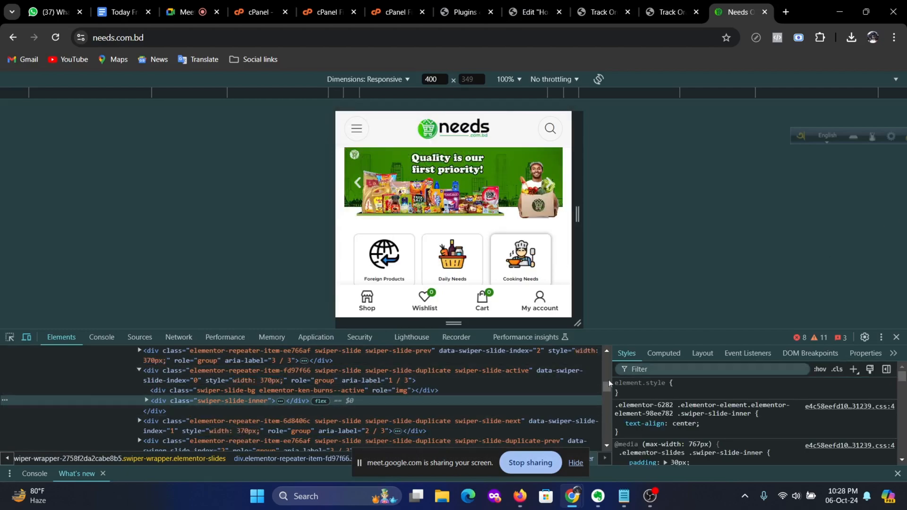
{"action": "left_click", "coordinate": [280, 401]}
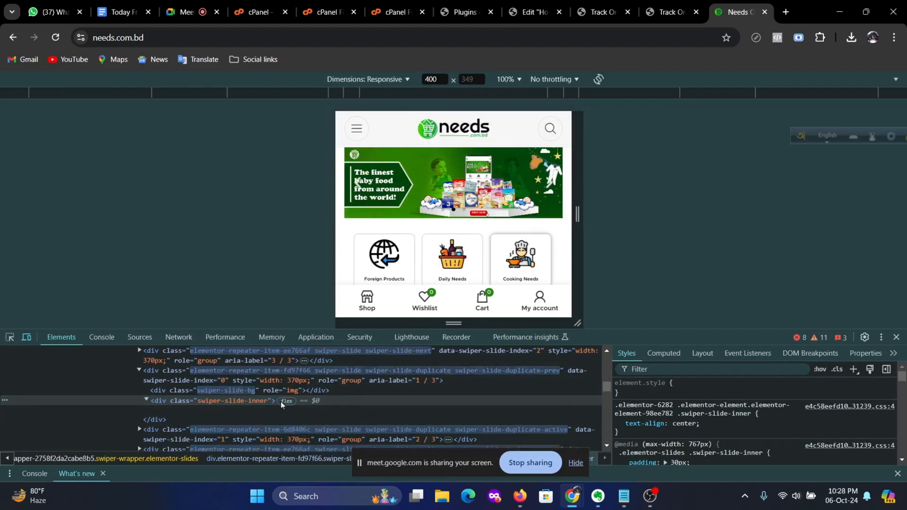
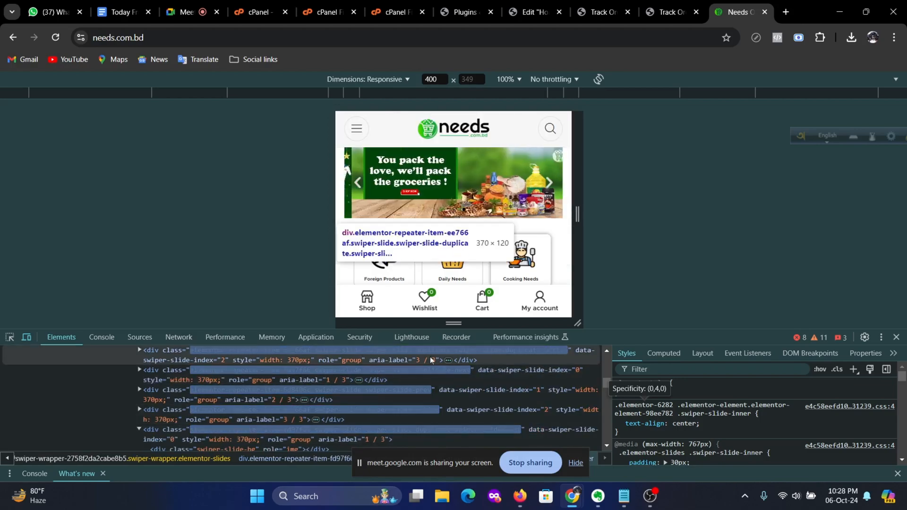
Step: Copy the needs.com.bd address and load it in a new Firefox tab
{"action": "left_click", "coordinate": [165, 38]}
{"action": "key", "text": "ctrl+c"}
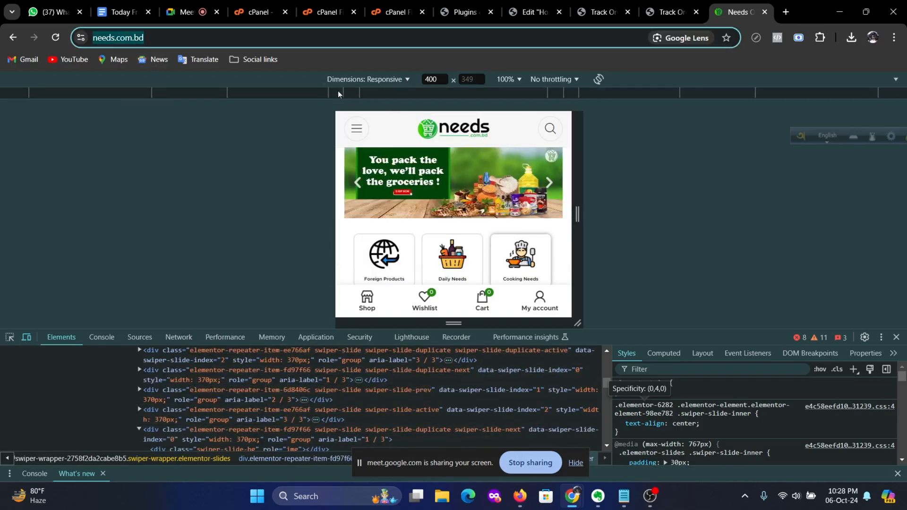
{"action": "left_click", "coordinate": [529, 501]}
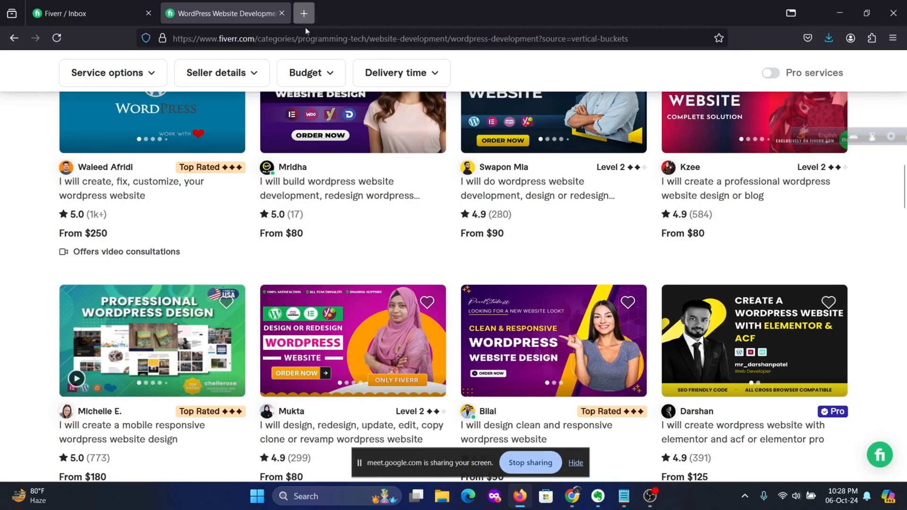
{"action": "left_click", "coordinate": [303, 14]}
{"action": "left_click", "coordinate": [305, 38]}
{"action": "key", "text": "ctrl+v"}
{"action": "key", "text": "Return"}
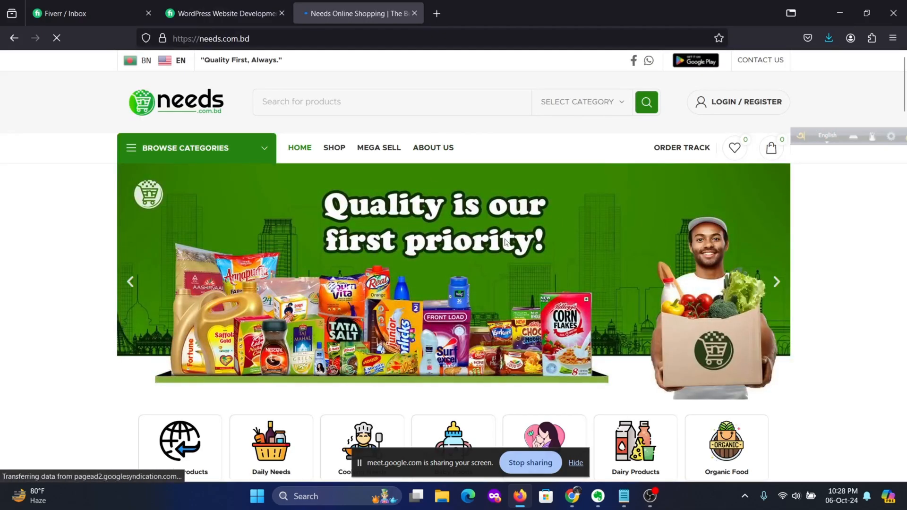
Step: Inspect the banner slider on the Firefox page and expand its swiper-slide-inner element
{"action": "right_click", "coordinate": [342, 218]}
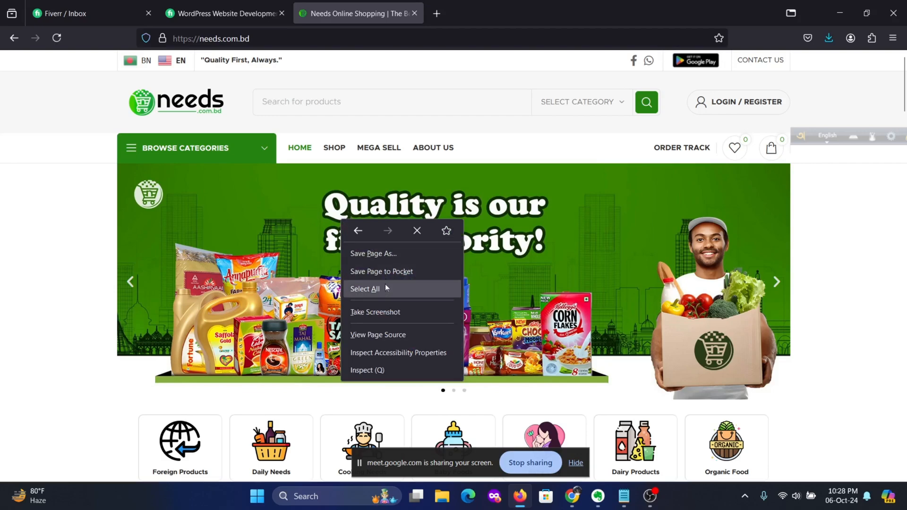
{"action": "left_click", "coordinate": [375, 371]}
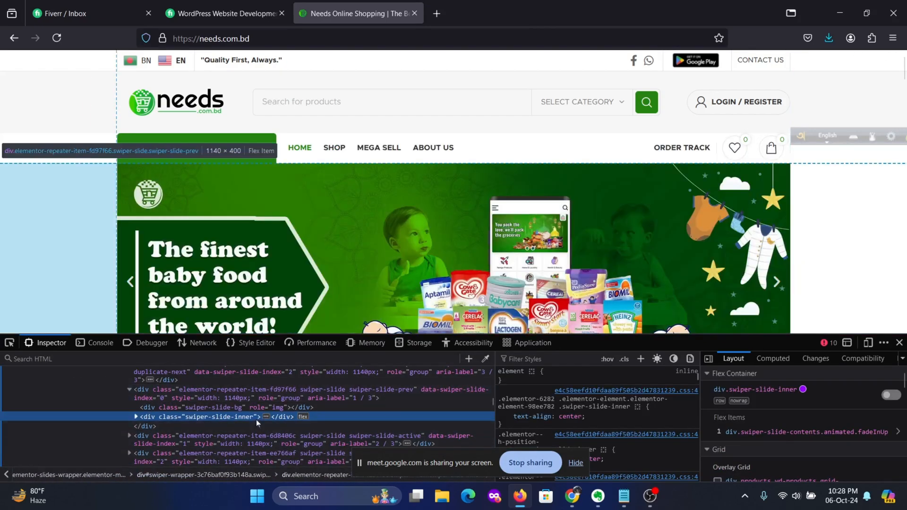
{"action": "left_click", "coordinate": [264, 416]}
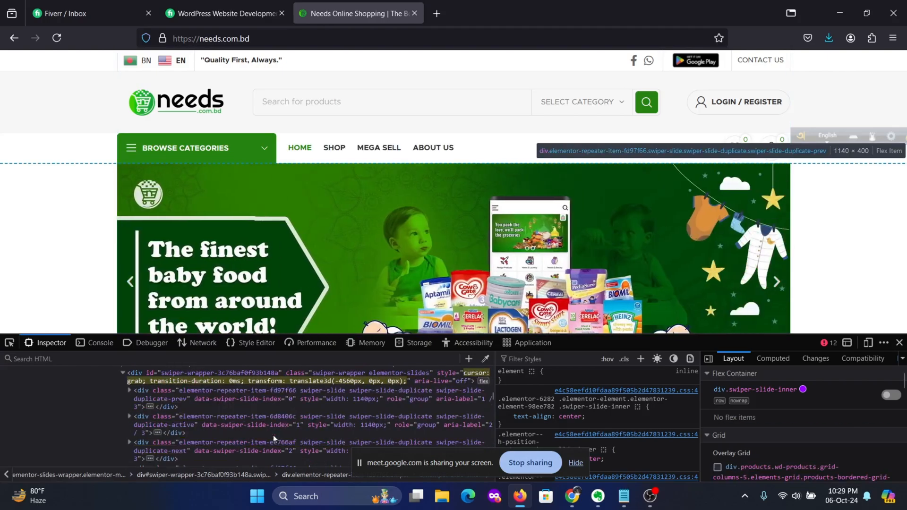
Step: Examine the slider's slide elements for the banner image, expanding the third duplicate slide and its inner container
{"action": "scroll", "coordinate": [273, 436], "scroll_direction": "down", "scroll_amount": 2}
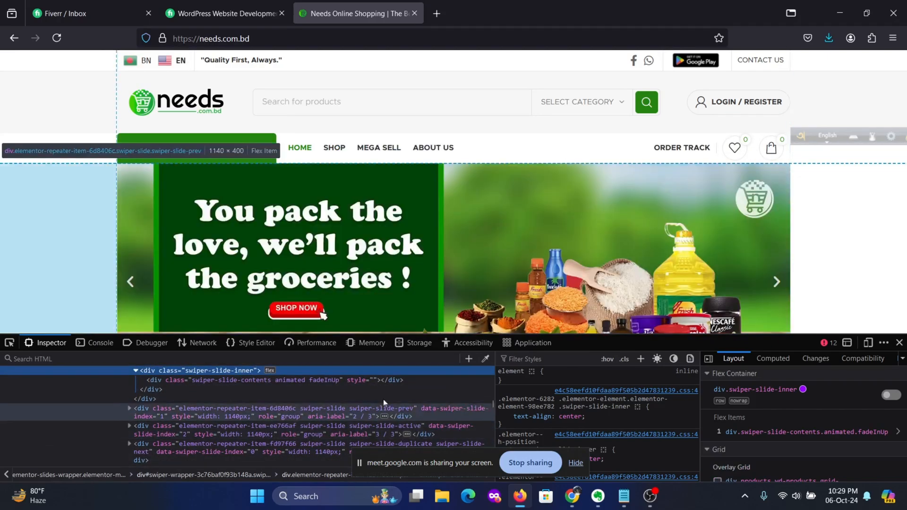
{"action": "scroll", "coordinate": [313, 423], "scroll_direction": "up", "scroll_amount": 4}
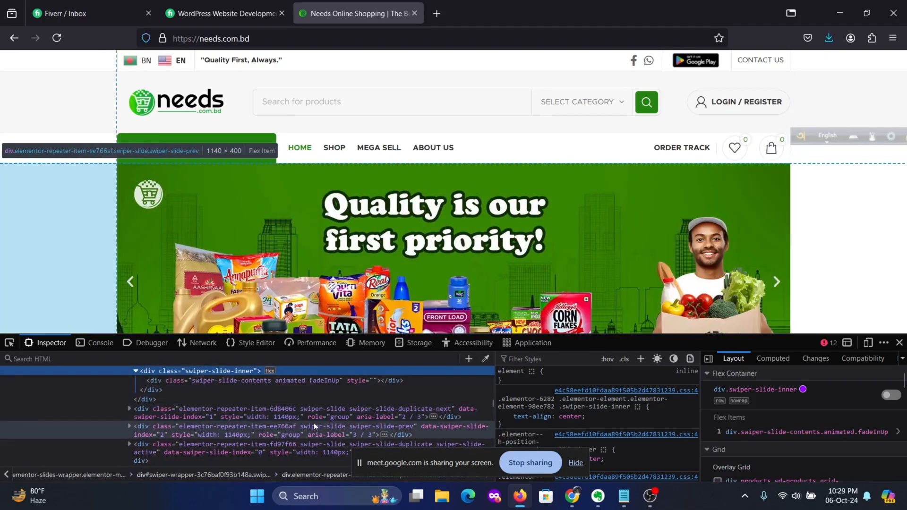
{"action": "scroll", "coordinate": [313, 423], "scroll_direction": "down", "scroll_amount": 3}
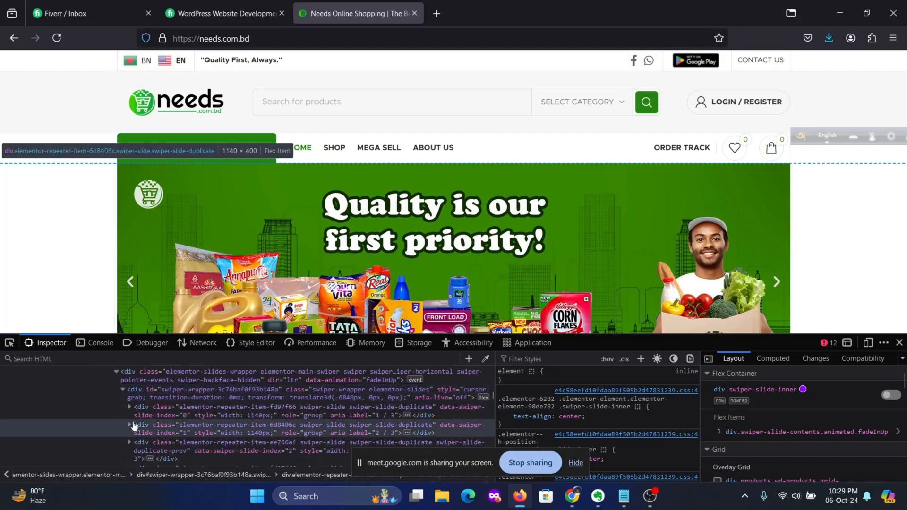
{"action": "left_click", "coordinate": [151, 459]}
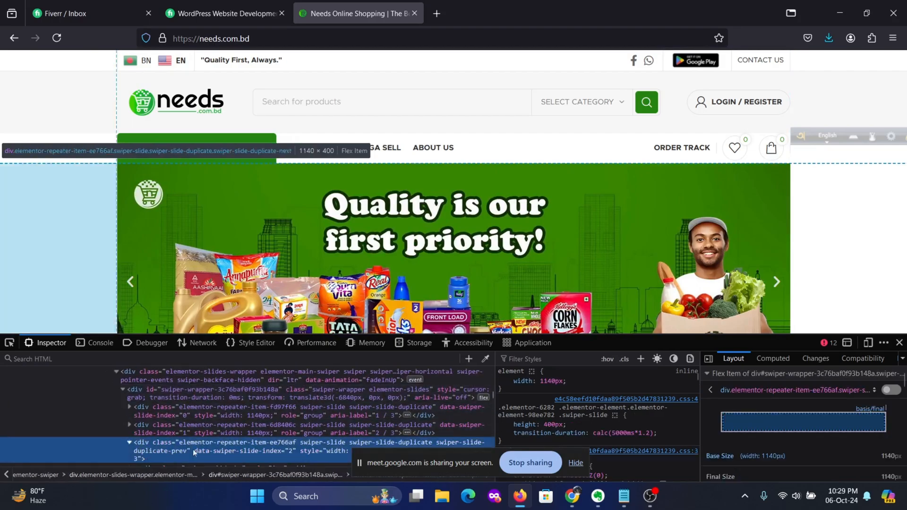
{"action": "scroll", "coordinate": [339, 437], "scroll_direction": "down", "scroll_amount": 3}
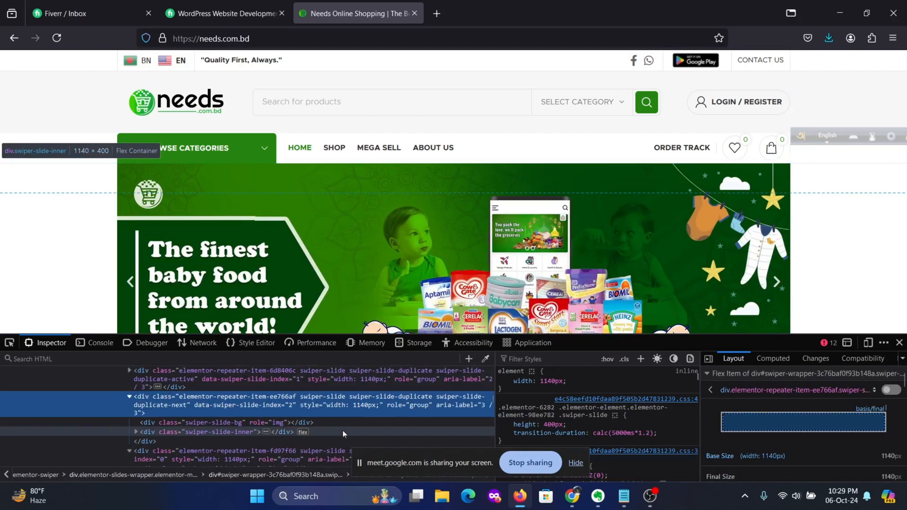
{"action": "double_click", "coordinate": [309, 432]}
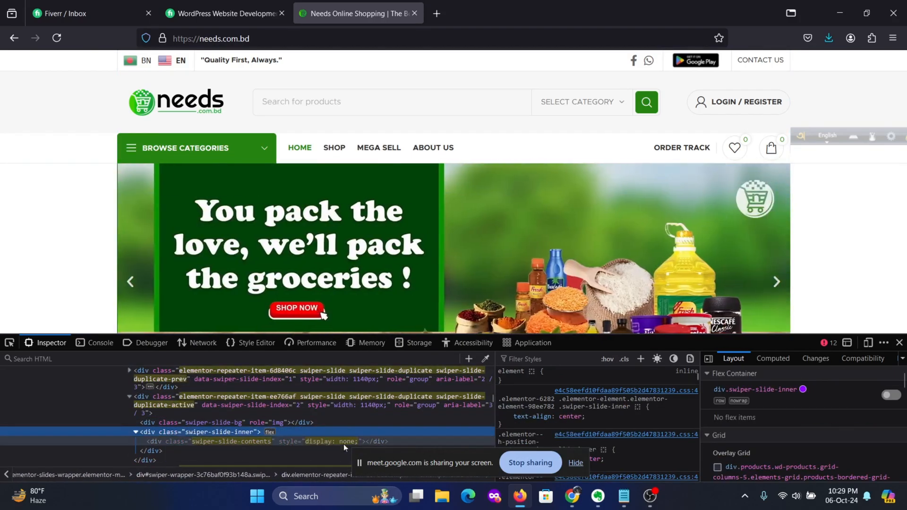
{"action": "scroll", "coordinate": [429, 439], "scroll_direction": "up", "scroll_amount": 3}
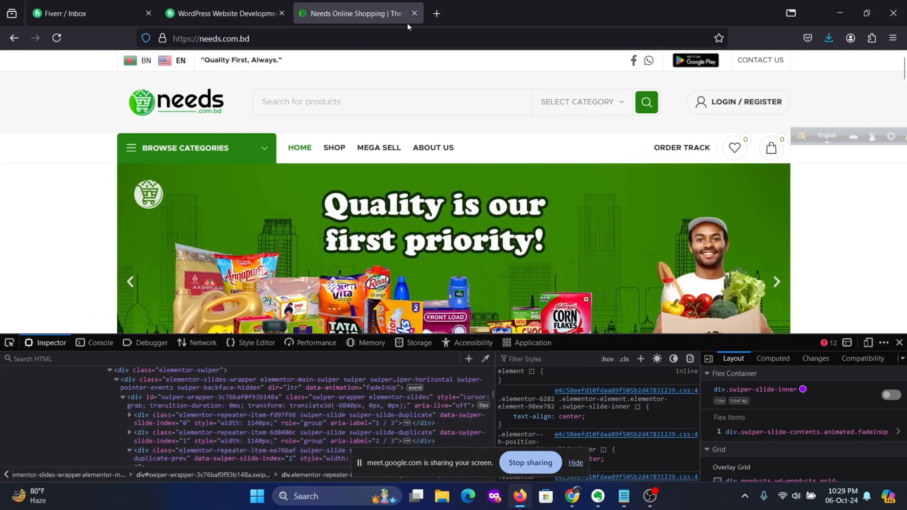
Step: Open a new Firefox tab and try entering the needs.com.bd address
{"action": "left_click", "coordinate": [437, 13]}
{"action": "left_click", "coordinate": [406, 38]}
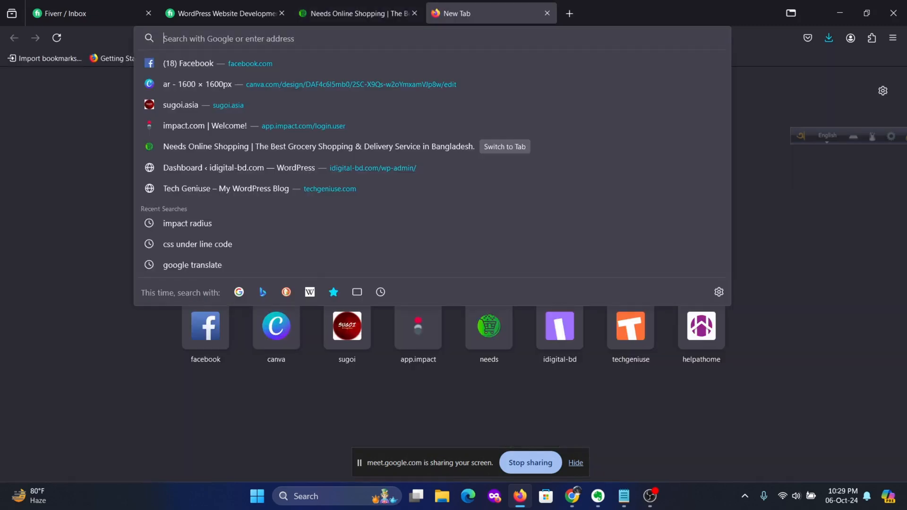
{"action": "type", "text": "need"}
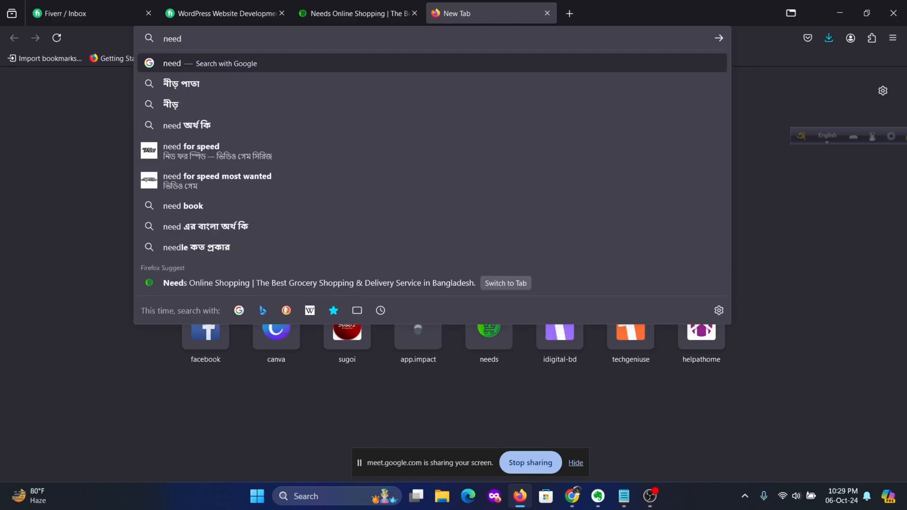
{"action": "type", "text": "s"}
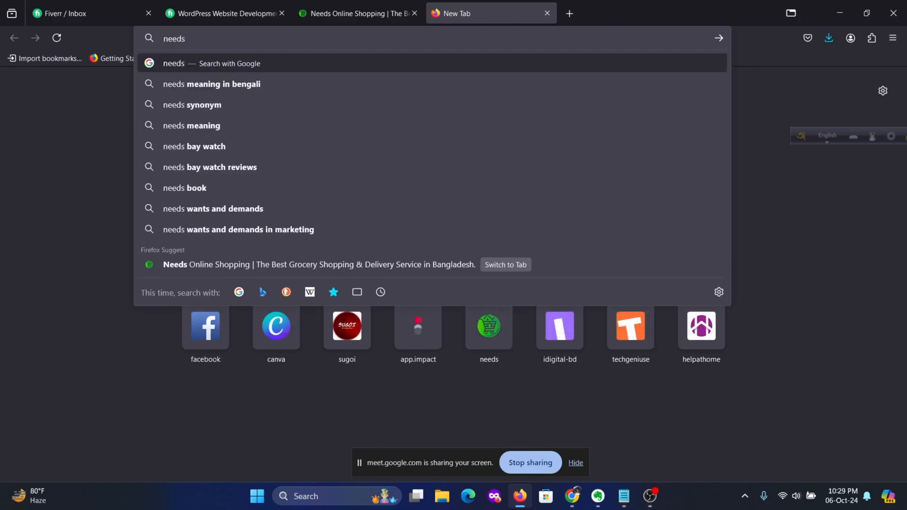
{"action": "type", "text": ".co"}
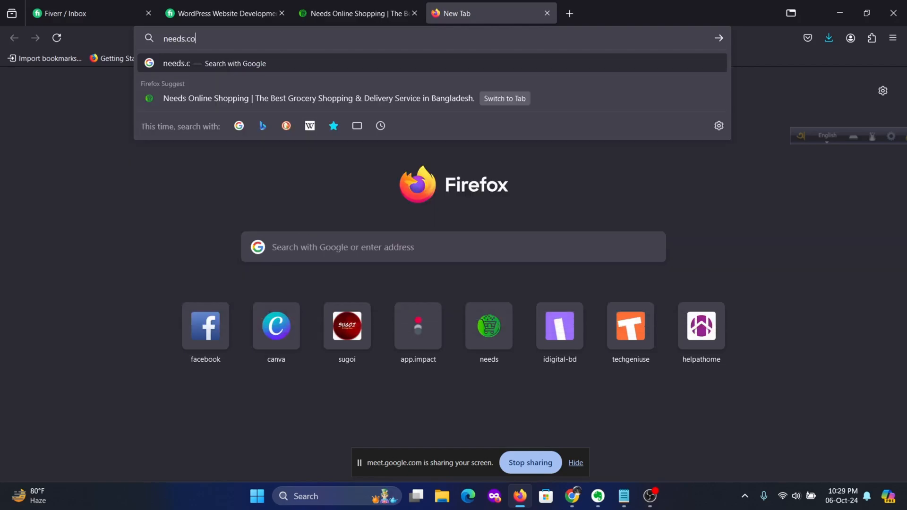
{"action": "type", "text": "m.bd"}
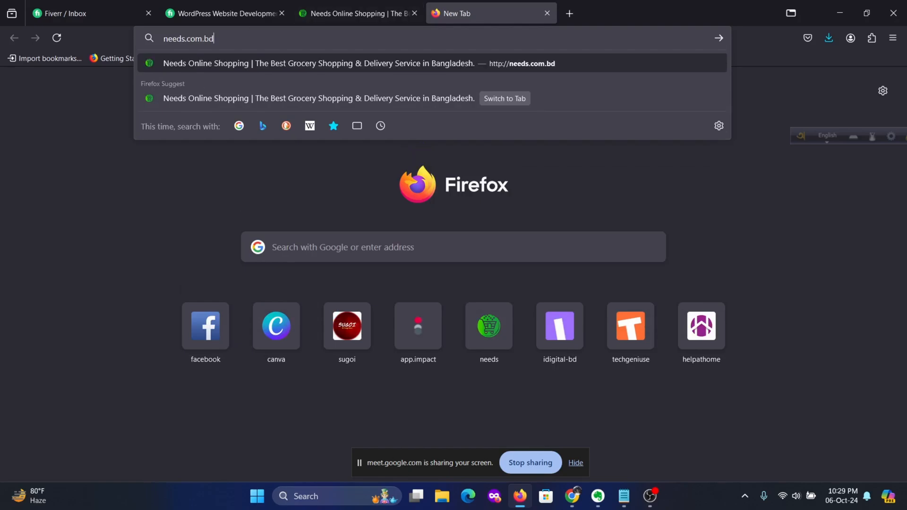
{"action": "key", "text": "BackSpace"}
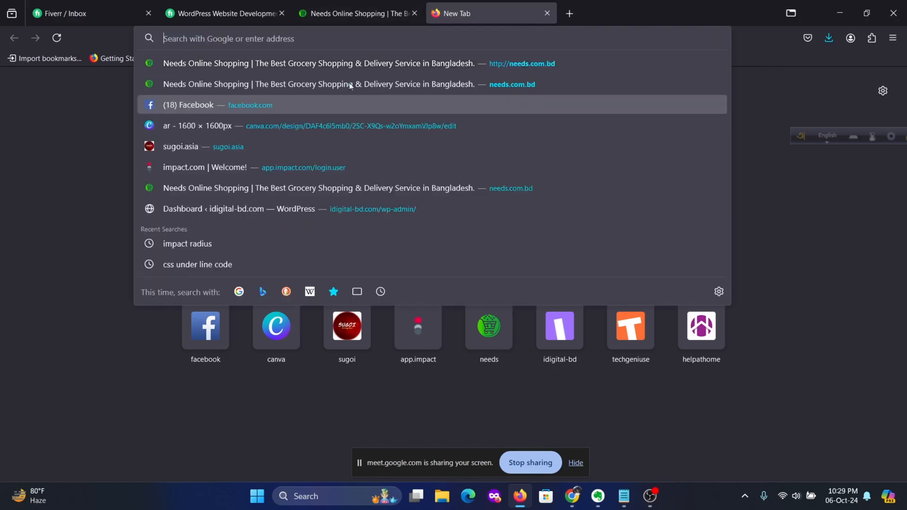
Step: Open the Google homepage through a search for google and run an image search for needs.com.bd
{"action": "type", "text": "google"}
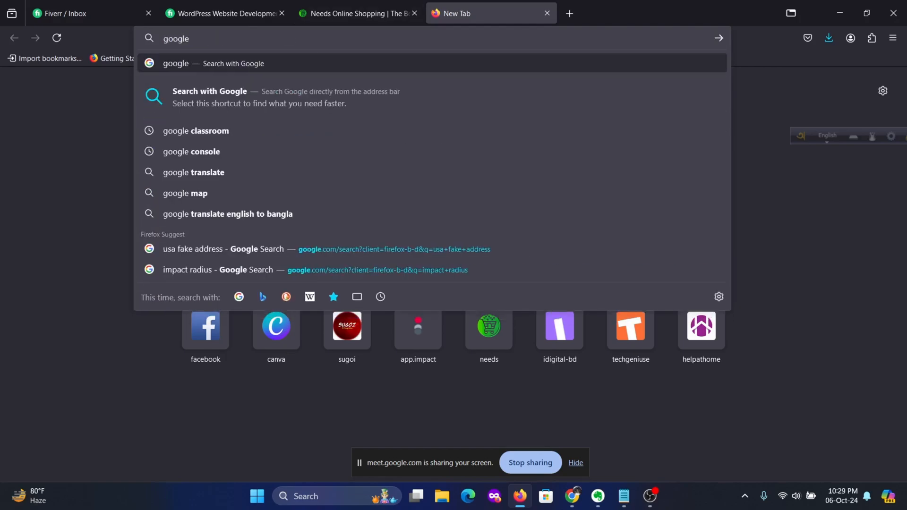
{"action": "key", "text": "Return"}
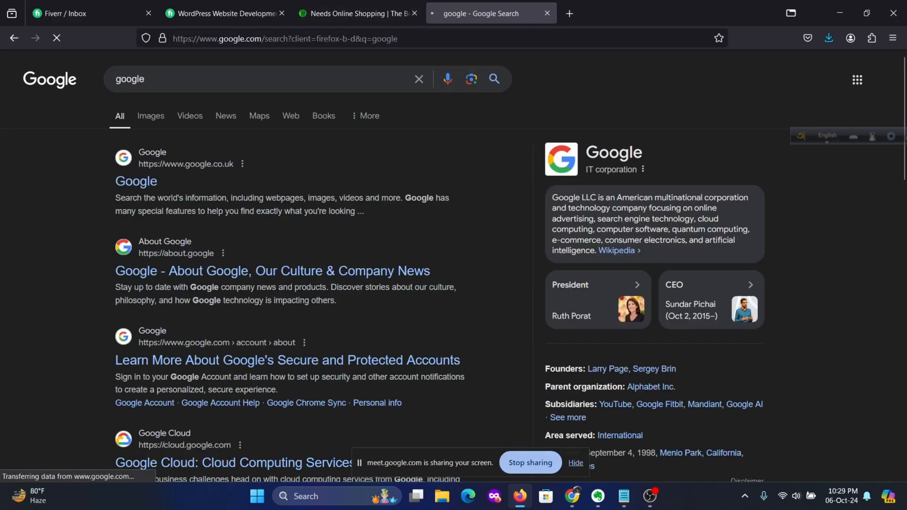
{"action": "left_click", "coordinate": [136, 181]}
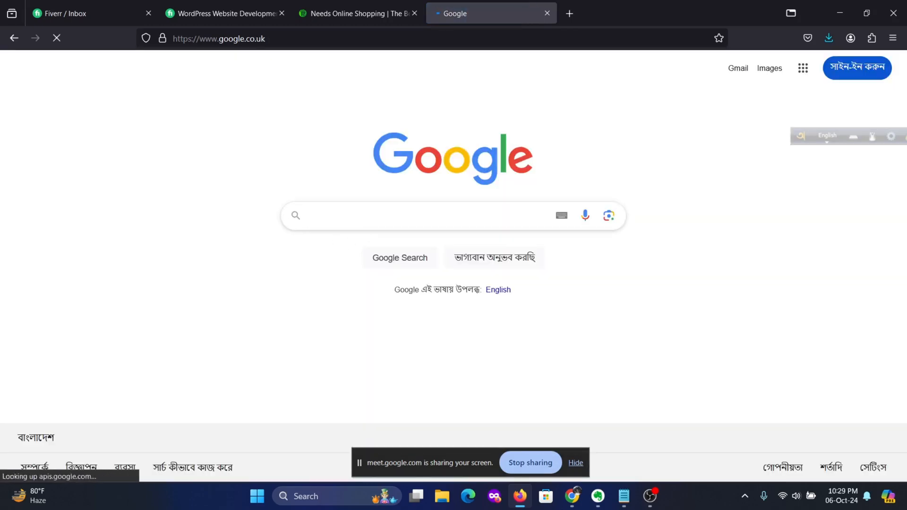
{"action": "left_click", "coordinate": [454, 216]}
{"action": "type", "text": "needs.com.bd"}
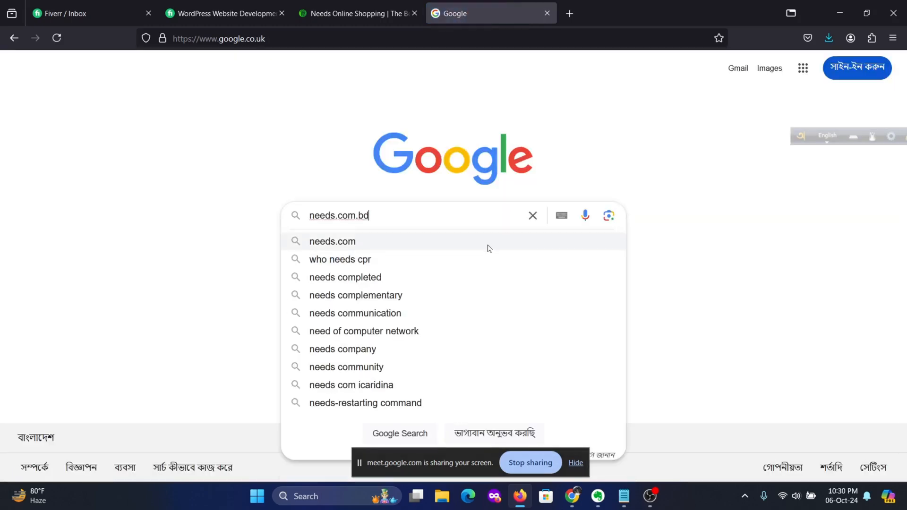
{"action": "key", "text": "Return"}
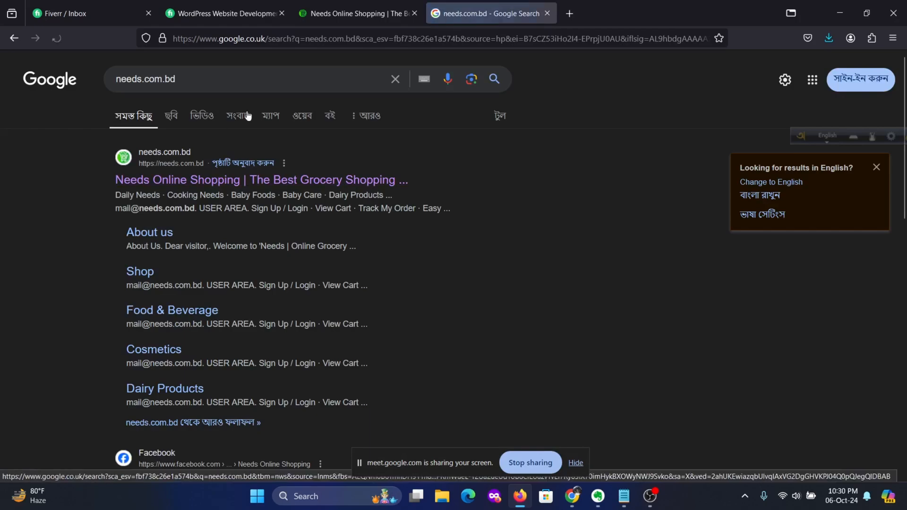
{"action": "left_click", "coordinate": [171, 116]}
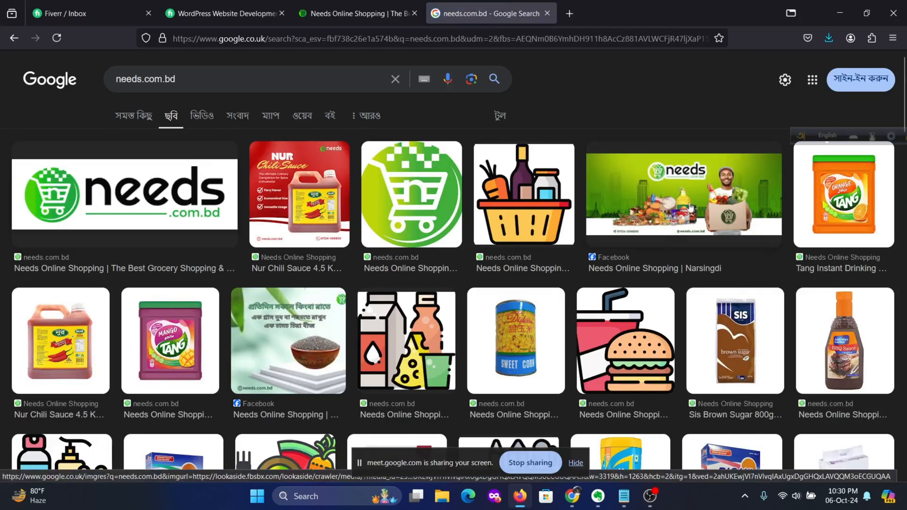
Step: Save the green Needs banner showing a man with groceries from the image results to Downloads as Untited.jpg
{"action": "scroll", "coordinate": [690, 205], "scroll_direction": "down", "scroll_amount": 9}
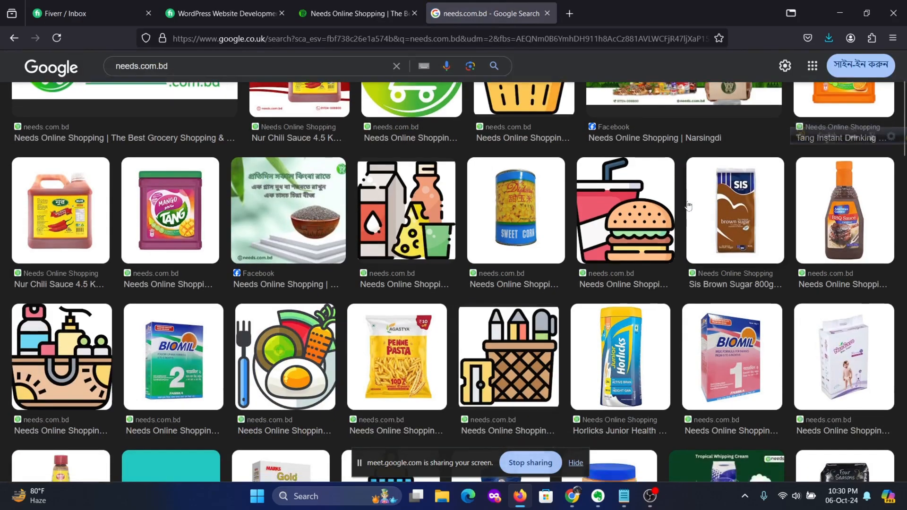
{"action": "scroll", "coordinate": [688, 209], "scroll_direction": "down", "scroll_amount": 5}
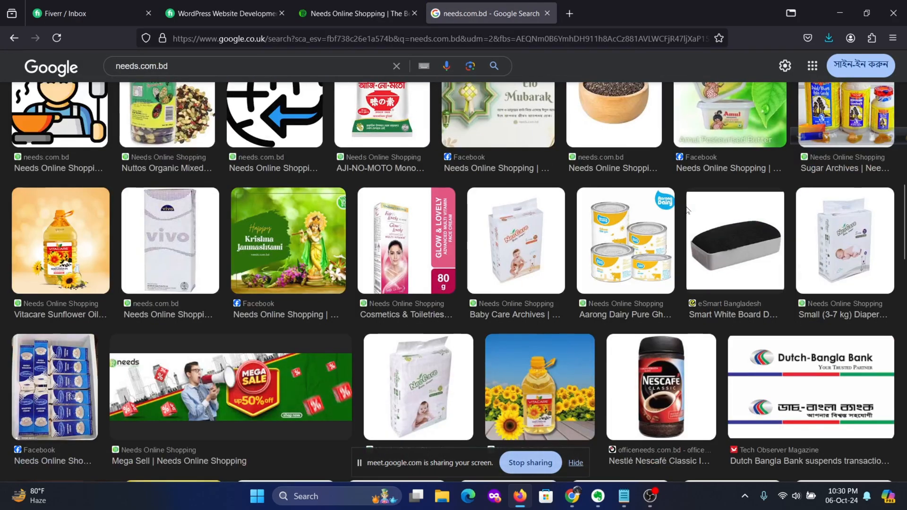
{"action": "scroll", "coordinate": [687, 210], "scroll_direction": "down", "scroll_amount": 11}
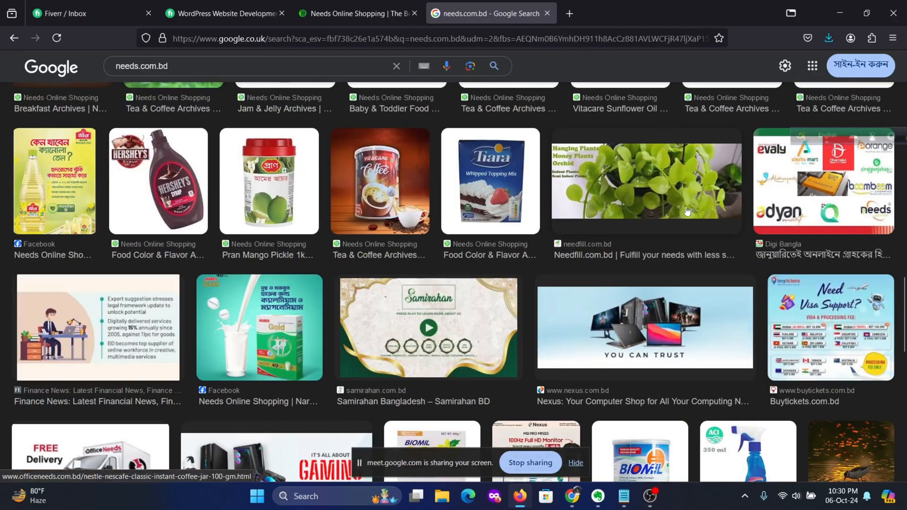
{"action": "scroll", "coordinate": [687, 211], "scroll_direction": "up", "scroll_amount": 20}
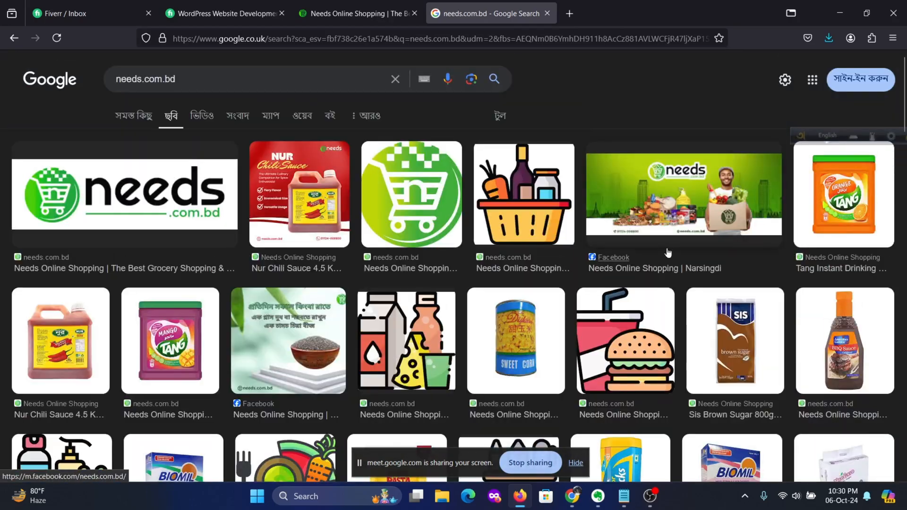
{"action": "right_click", "coordinate": [689, 178]}
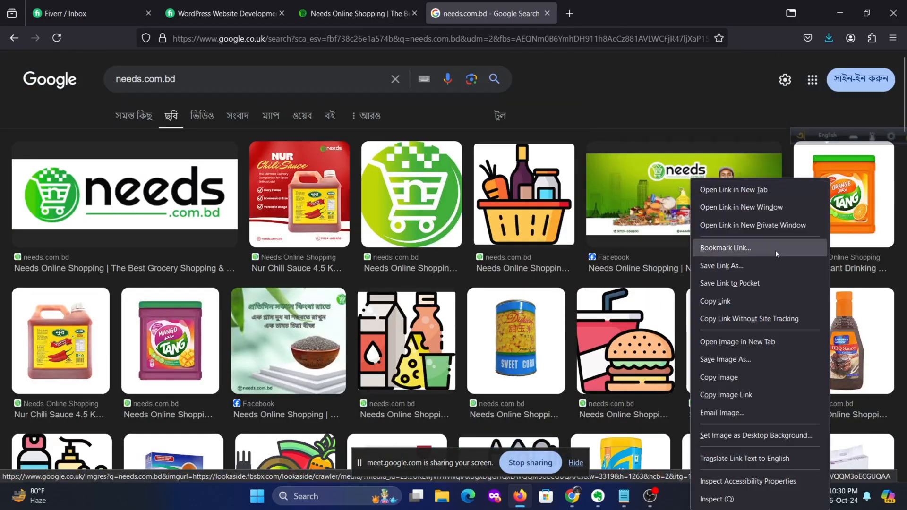
{"action": "left_click", "coordinate": [745, 361]}
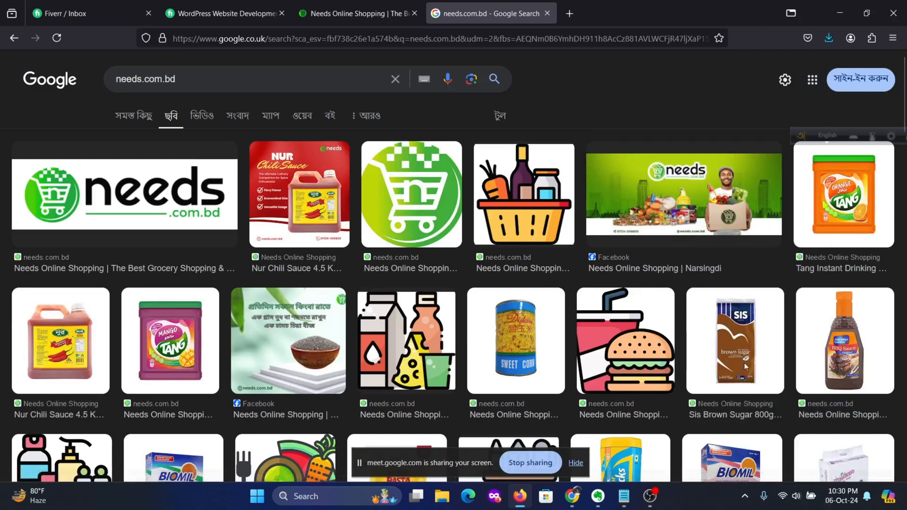
{"action": "left_click", "coordinate": [355, 261]}
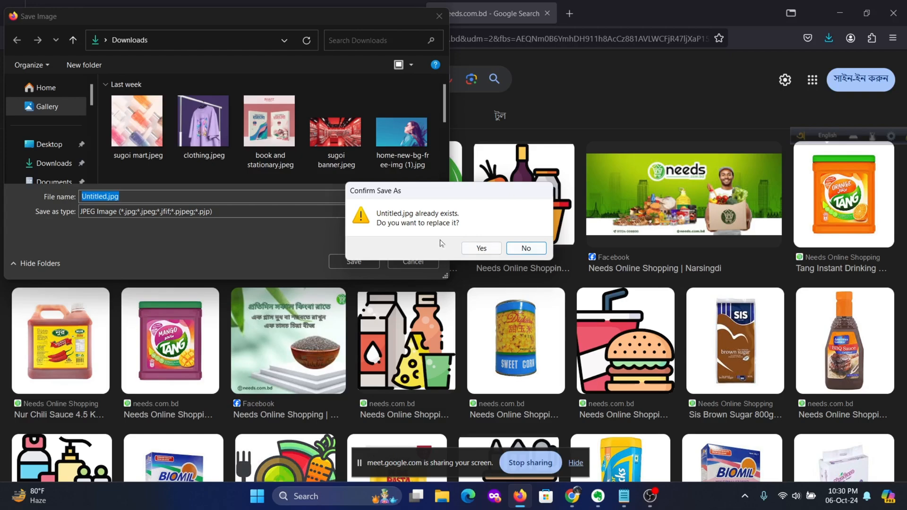
{"action": "left_click", "coordinate": [518, 252]}
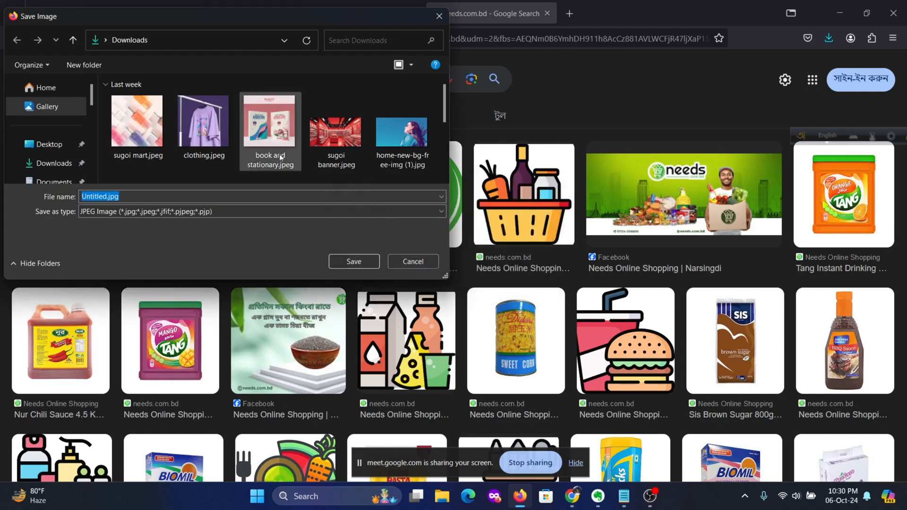
{"action": "scroll", "coordinate": [351, 129], "scroll_direction": "down", "scroll_amount": 5}
{"action": "scroll", "coordinate": [348, 136], "scroll_direction": "up", "scroll_amount": 3}
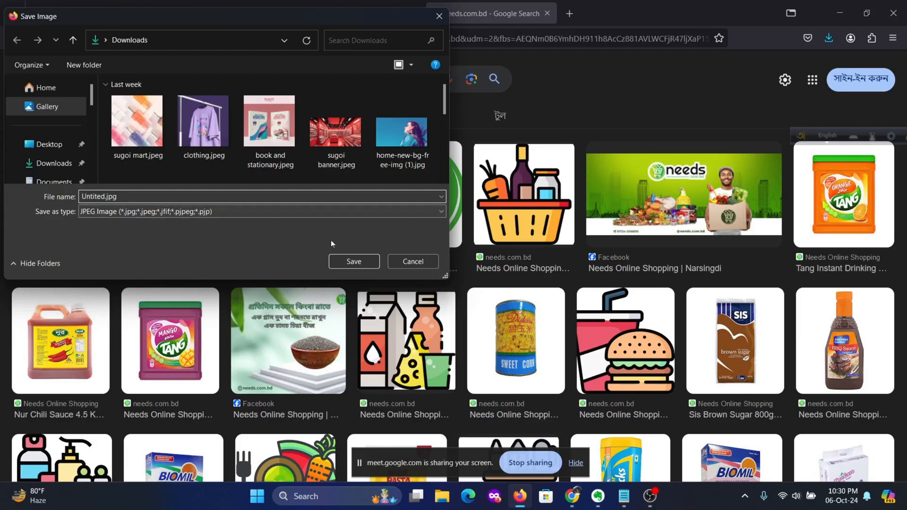
{"action": "left_click", "coordinate": [354, 262]}
Step: Look through the needs.com.bd image results for more of the store's banner images
{"action": "scroll", "coordinate": [656, 198], "scroll_direction": "down", "scroll_amount": 4}
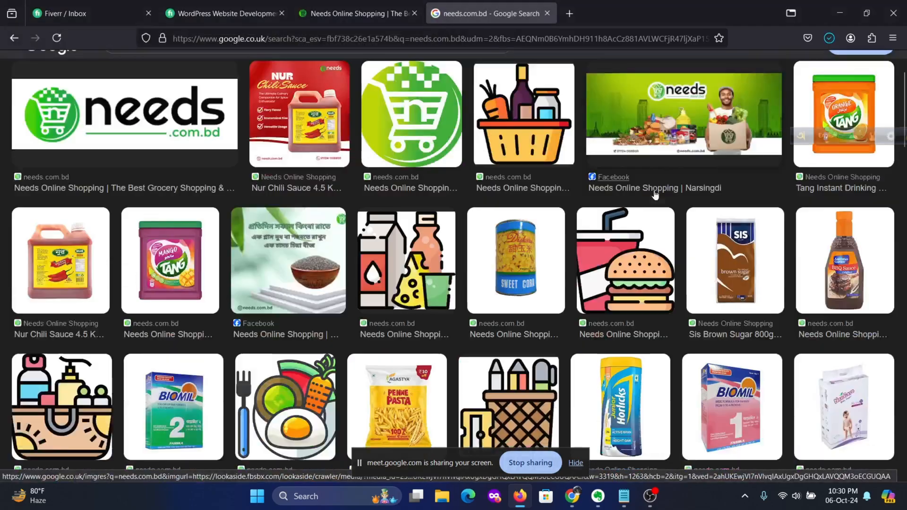
{"action": "scroll", "coordinate": [657, 200], "scroll_direction": "down", "scroll_amount": 15}
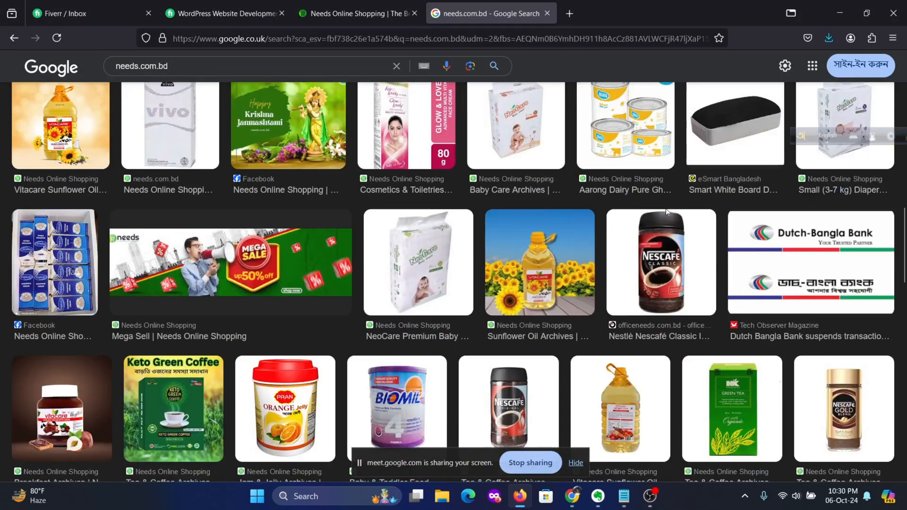
{"action": "scroll", "coordinate": [505, 225], "scroll_direction": "up", "scroll_amount": 4}
{"action": "scroll", "coordinate": [442, 256], "scroll_direction": "down", "scroll_amount": 15}
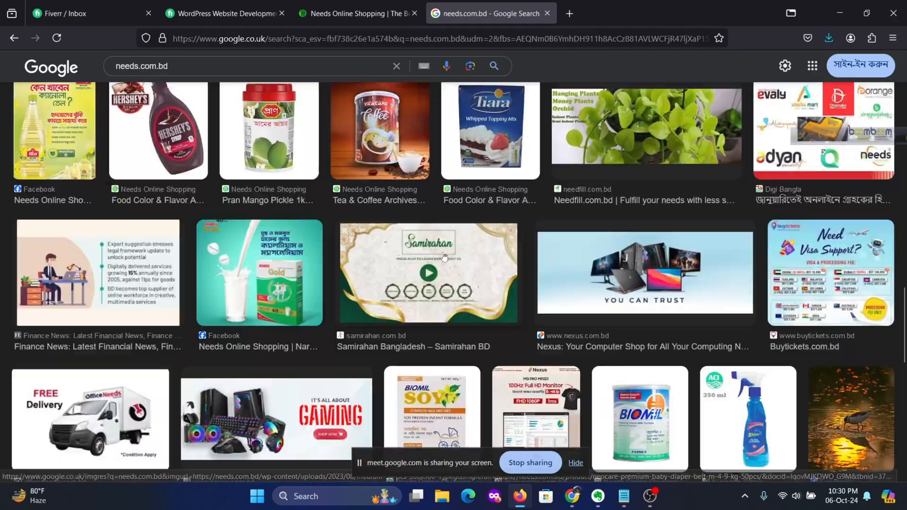
{"action": "scroll", "coordinate": [450, 251], "scroll_direction": "down", "scroll_amount": 20}
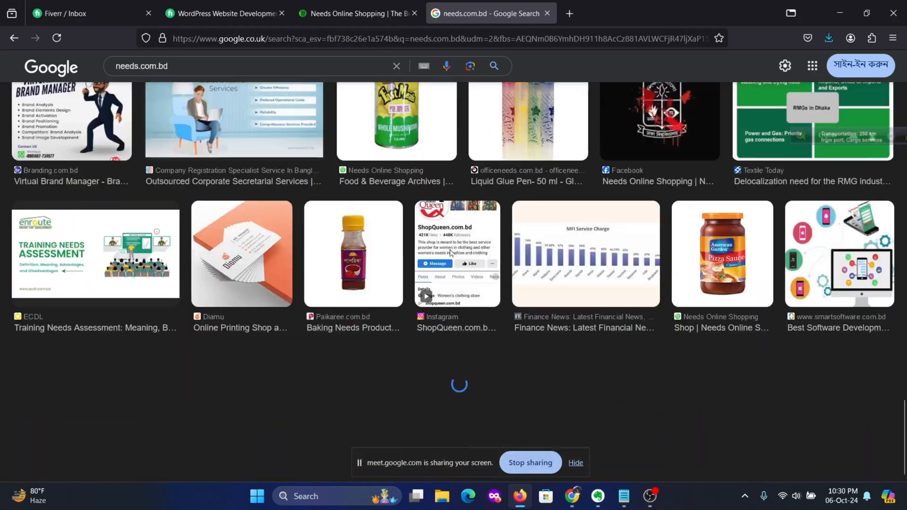
{"action": "scroll", "coordinate": [451, 253], "scroll_direction": "down", "scroll_amount": 6}
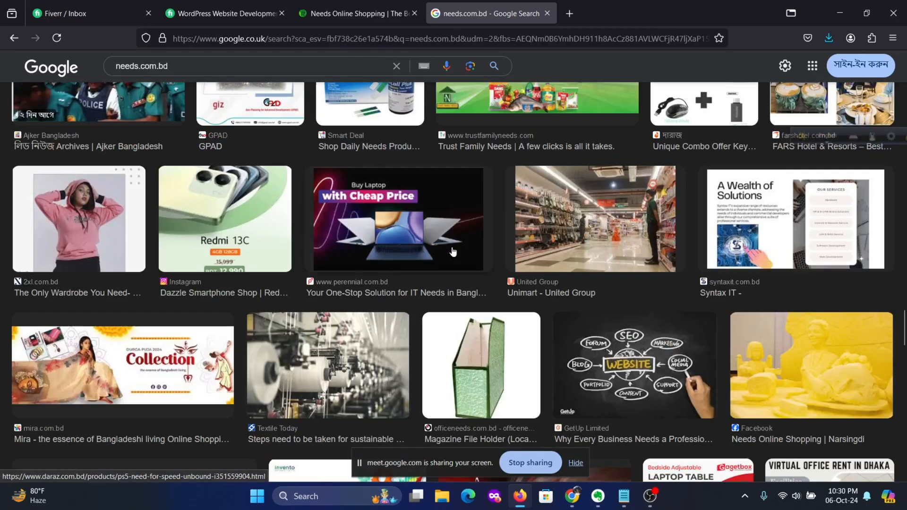
{"action": "scroll", "coordinate": [453, 252], "scroll_direction": "up", "scroll_amount": 6}
{"action": "scroll", "coordinate": [453, 251], "scroll_direction": "down", "scroll_amount": 10}
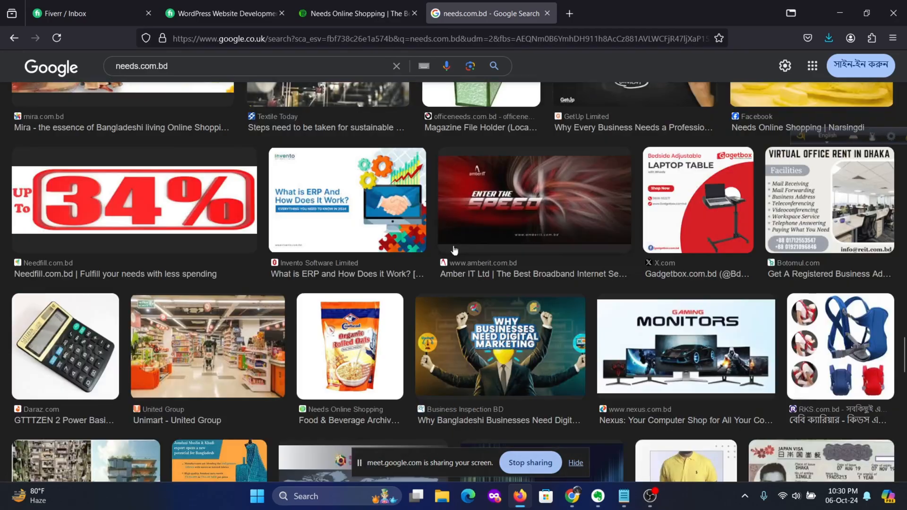
{"action": "scroll", "coordinate": [455, 250], "scroll_direction": "up", "scroll_amount": 4}
{"action": "scroll", "coordinate": [444, 246], "scroll_direction": "down", "scroll_amount": 20}
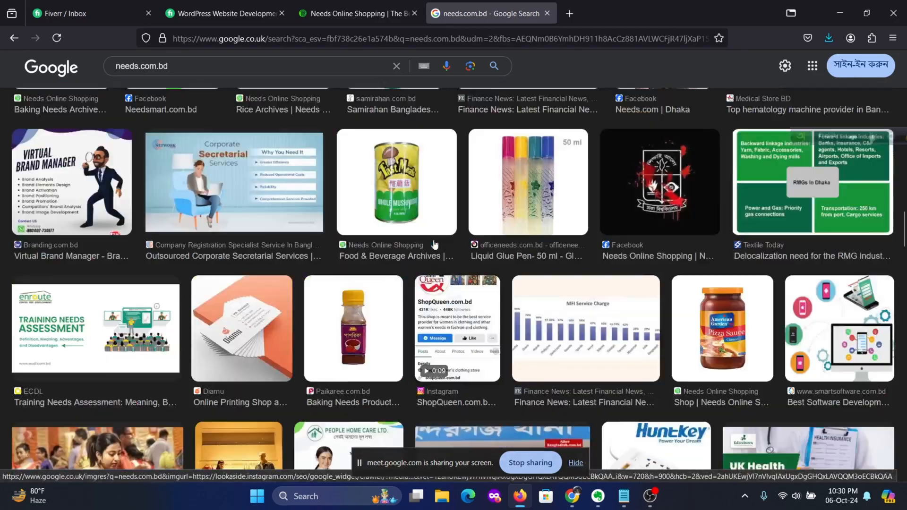
{"action": "scroll", "coordinate": [432, 240], "scroll_direction": "up", "scroll_amount": 7}
{"action": "scroll", "coordinate": [432, 240], "scroll_direction": "up", "scroll_amount": 15}
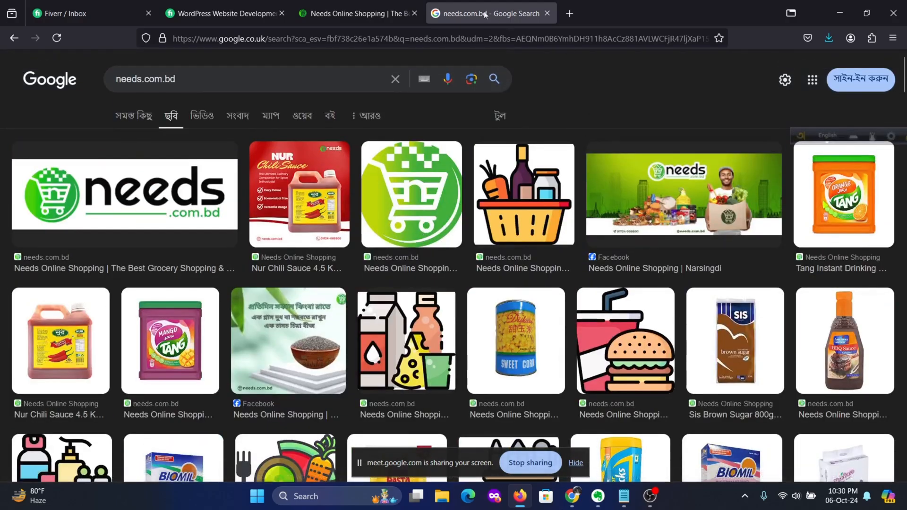
{"action": "left_click", "coordinate": [397, 9]}
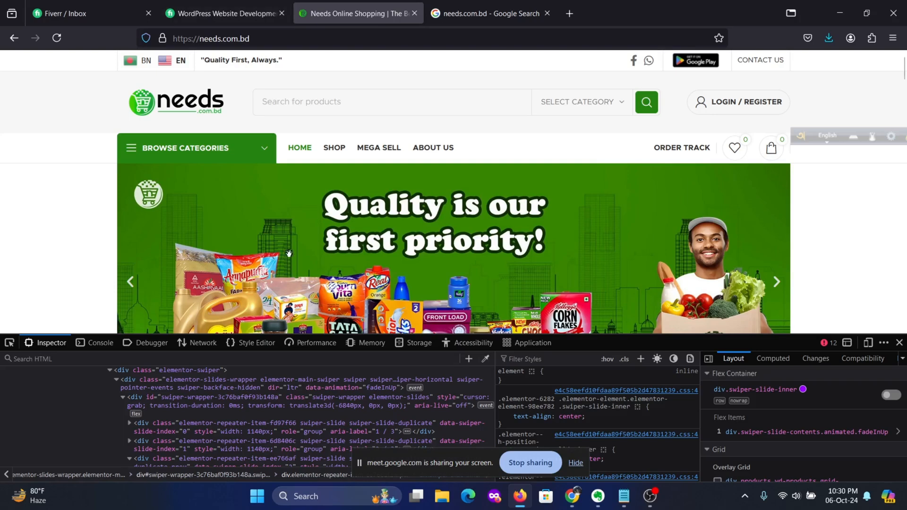
{"action": "right_click", "coordinate": [298, 229]}
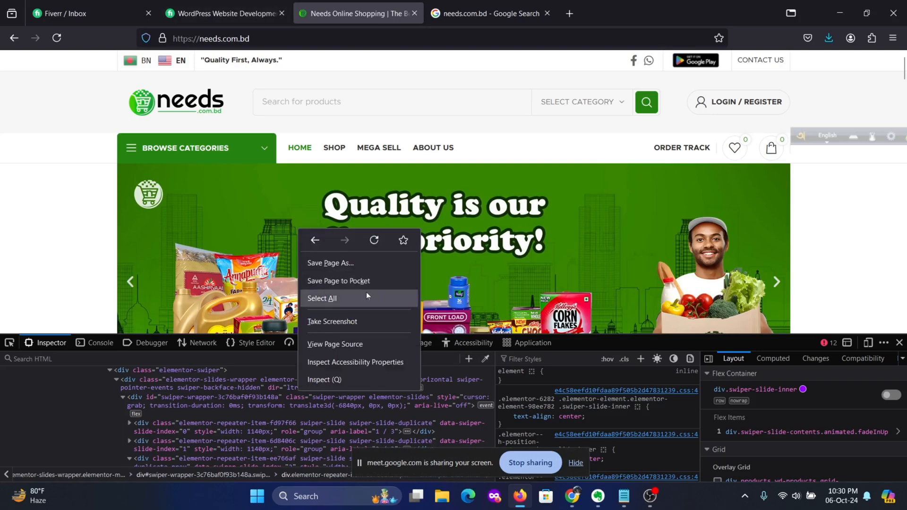
{"action": "left_click", "coordinate": [569, 273]}
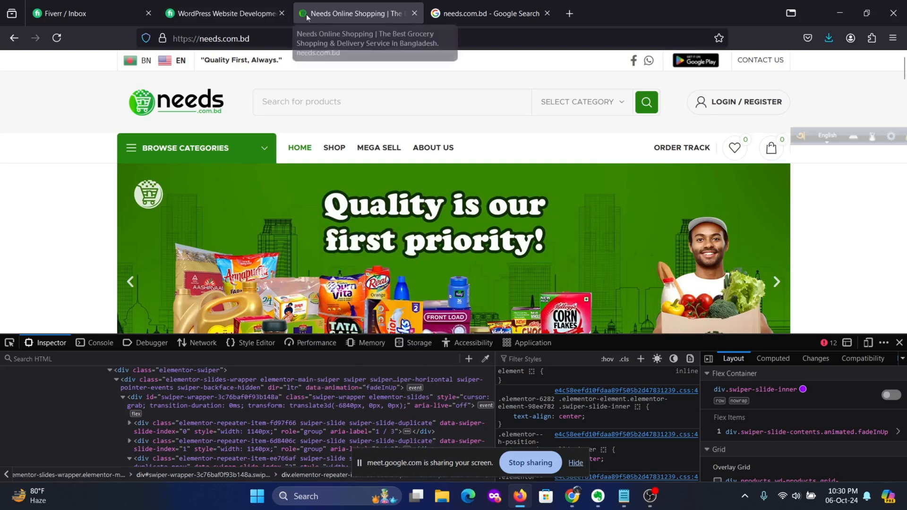
Step: Switch to Chrome's Elementor editor, upload Untited.jpg from Downloads, and use it as the first slide's background image
{"action": "left_click", "coordinate": [847, 16]}
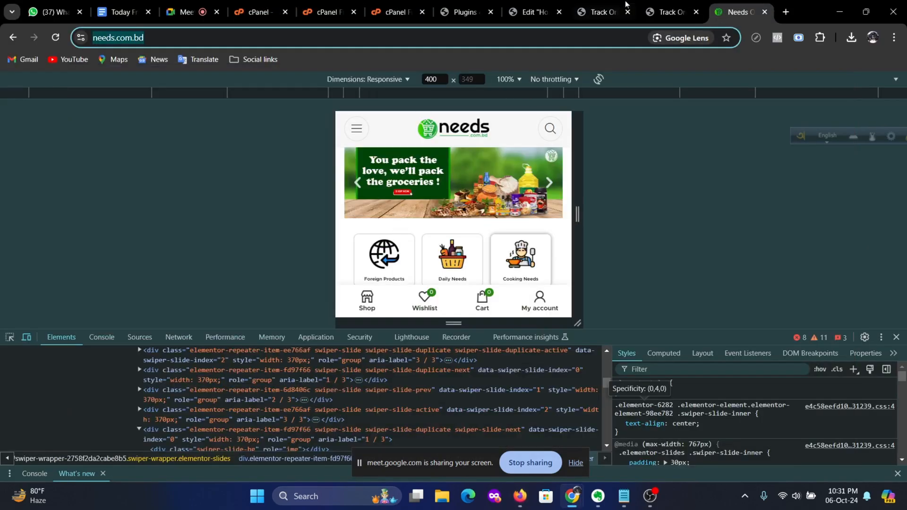
{"action": "left_click", "coordinate": [597, 11]}
{"action": "left_click", "coordinate": [532, 10]}
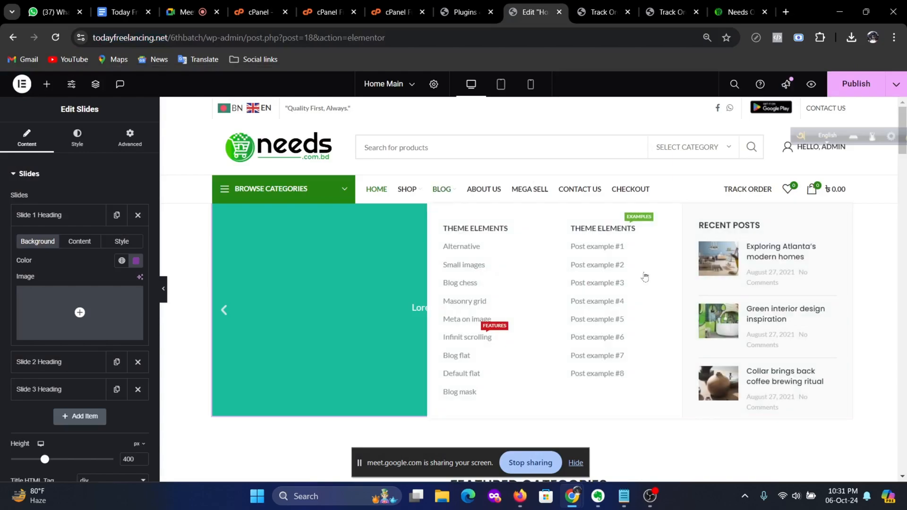
{"action": "left_click", "coordinate": [92, 307]}
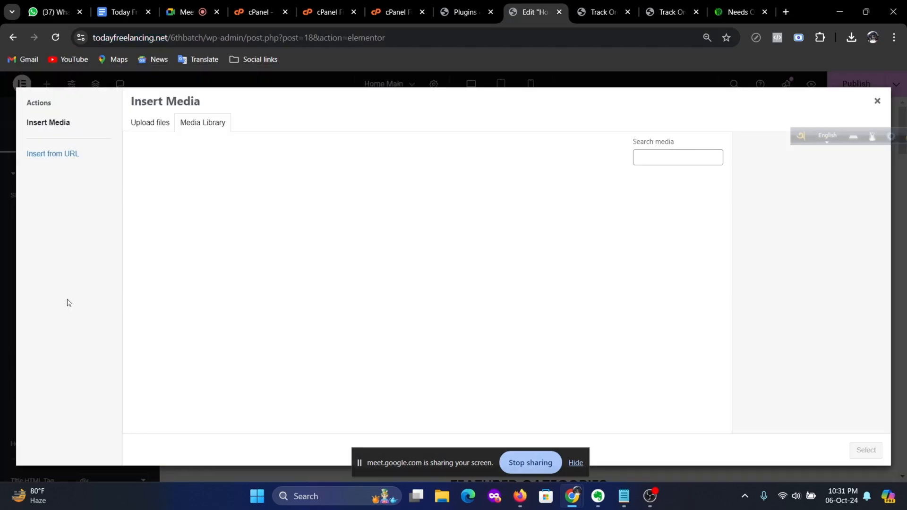
{"action": "left_click", "coordinate": [156, 123]}
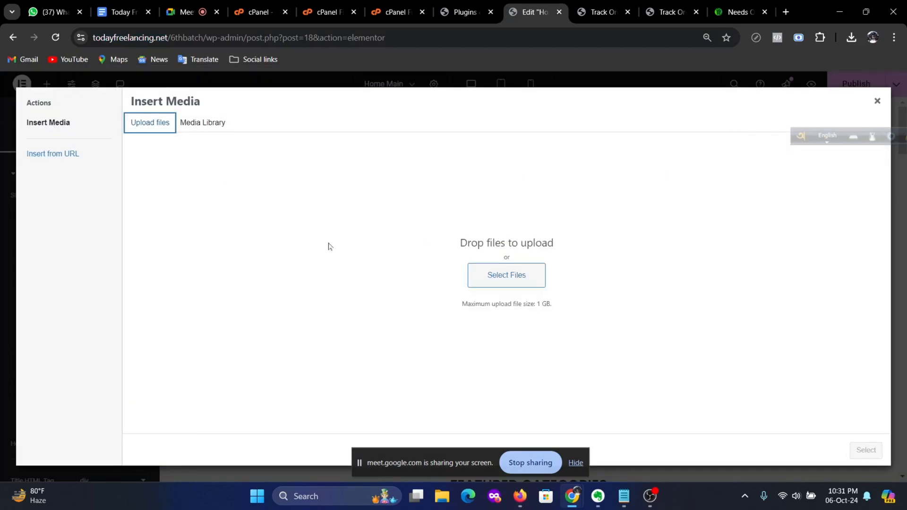
{"action": "left_click", "coordinate": [515, 274]}
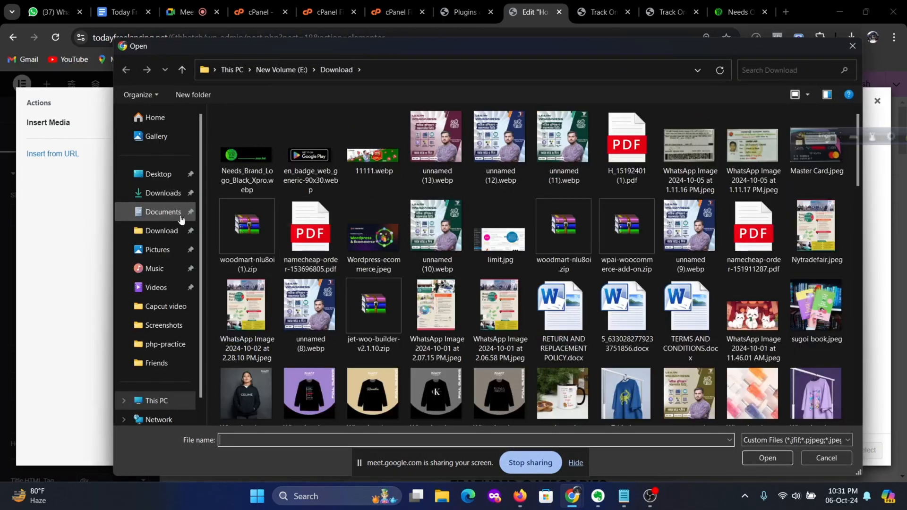
{"action": "left_click", "coordinate": [178, 231]}
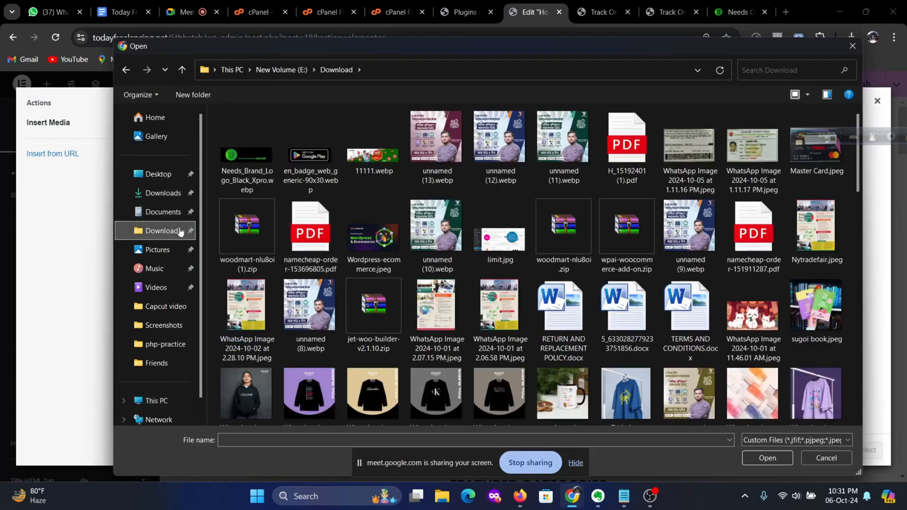
{"action": "left_click", "coordinate": [178, 193]}
{"action": "double_click", "coordinate": [255, 174]}
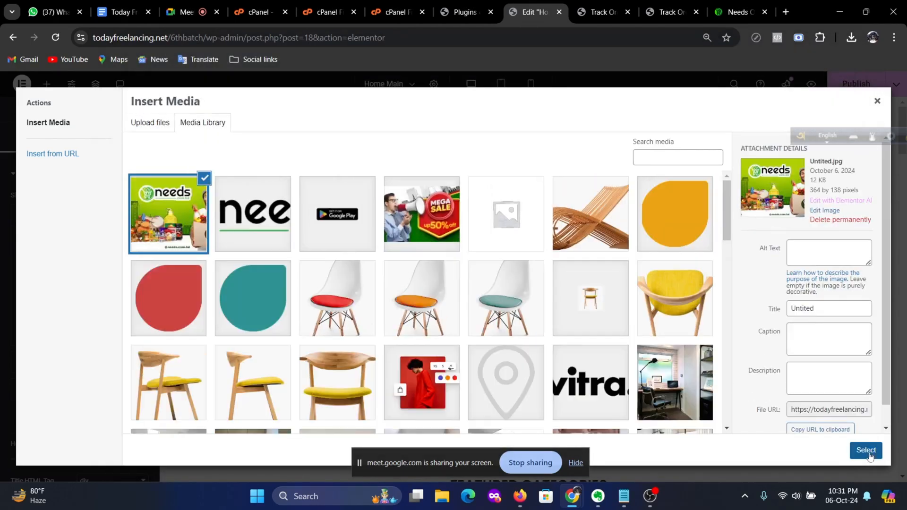
{"action": "left_click", "coordinate": [867, 450]}
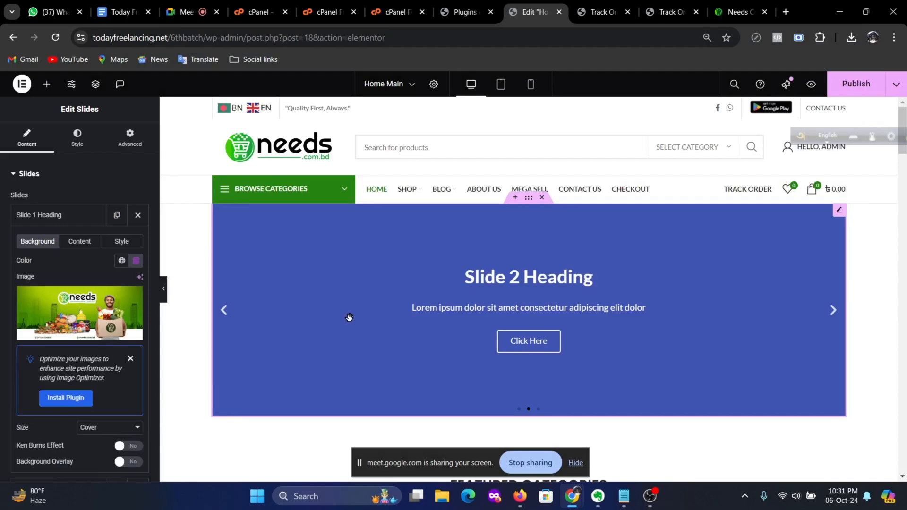
Step: Delete the Slide 2 Heading and Slide 3 Heading items from the Slides widget
{"action": "scroll", "coordinate": [107, 282], "scroll_direction": "down", "scroll_amount": 3}
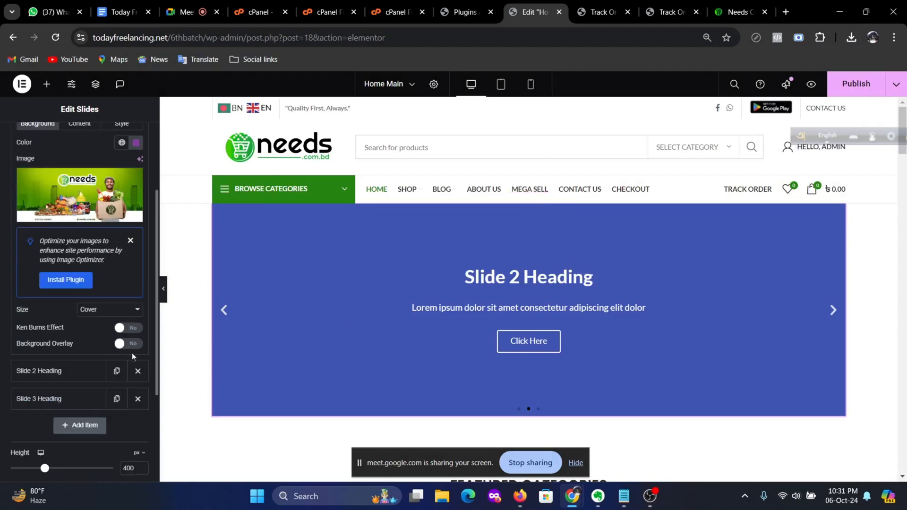
{"action": "left_click", "coordinate": [138, 372]}
{"action": "left_click", "coordinate": [138, 372]}
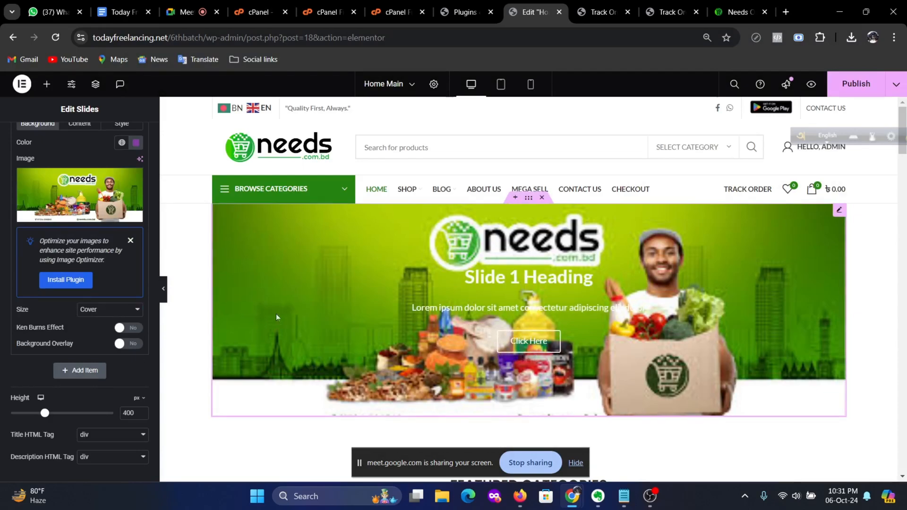
Step: Clear the title, description and button text of the remaining slide
{"action": "scroll", "coordinate": [93, 277], "scroll_direction": "up", "scroll_amount": 3}
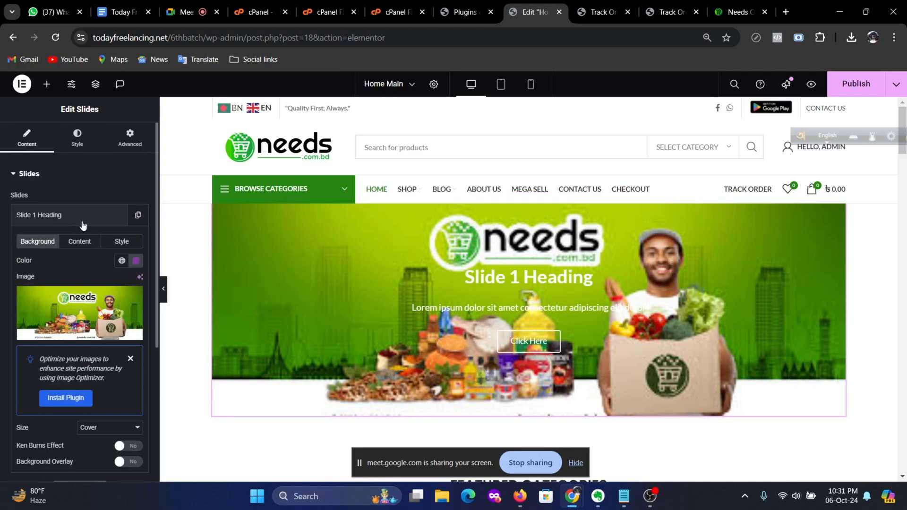
{"action": "left_click", "coordinate": [80, 242]}
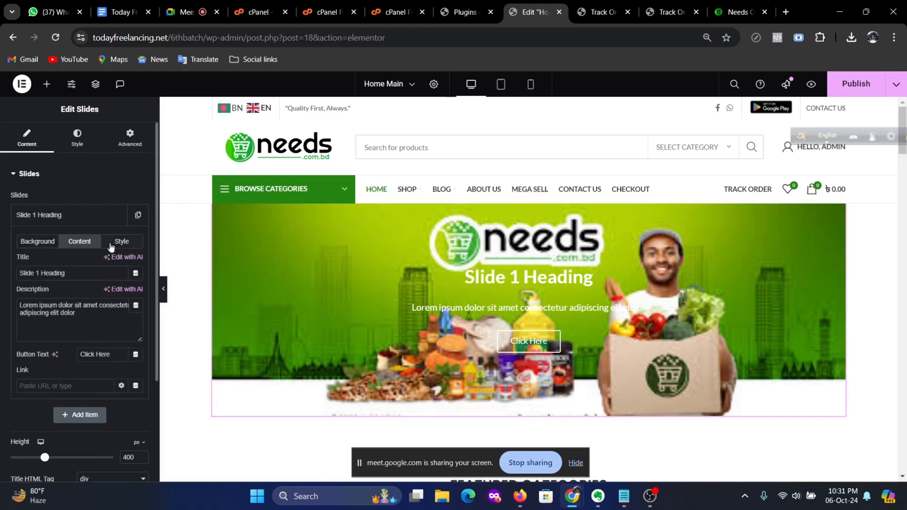
{"action": "left_click_drag", "start_coordinate": [85, 274], "coordinate": [18, 274]}
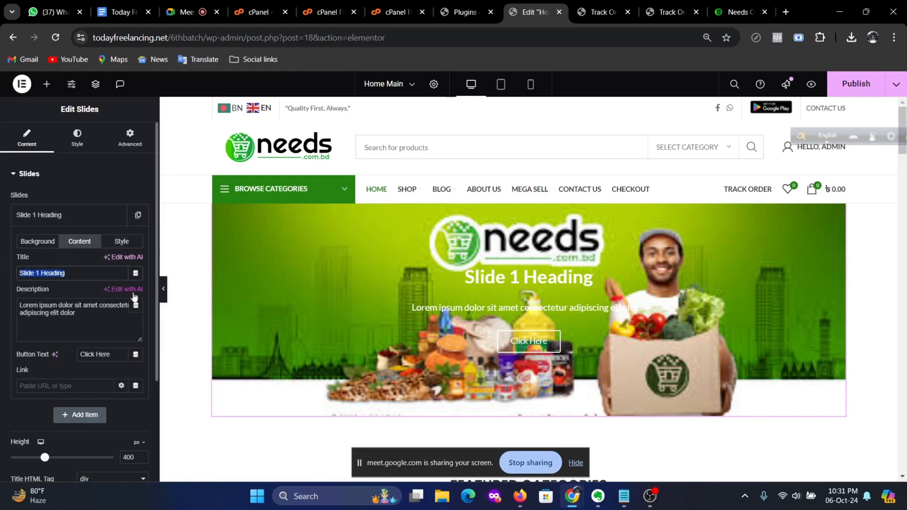
{"action": "key", "text": "BackSpace"}
{"action": "left_click_drag", "start_coordinate": [94, 316], "coordinate": [1, 288]}
{"action": "key", "text": "BackSpace"}
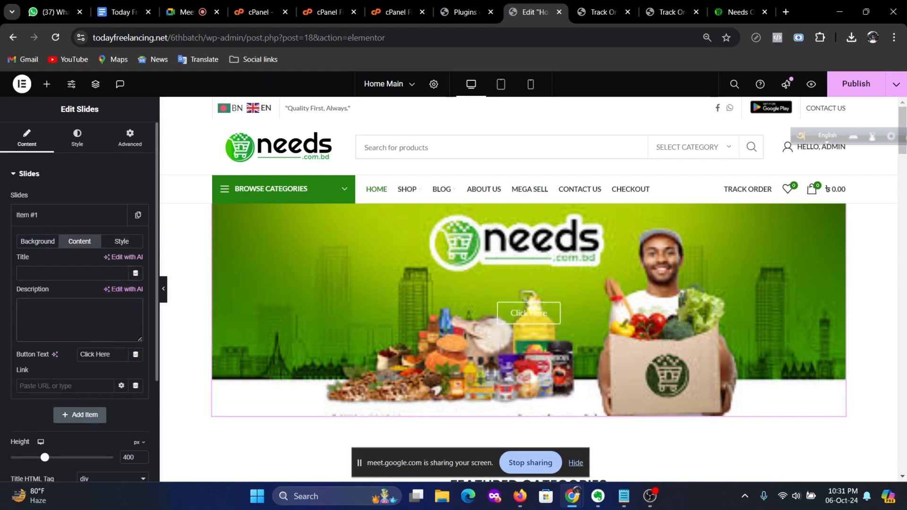
{"action": "left_click_drag", "start_coordinate": [113, 355], "coordinate": [71, 355]}
{"action": "key", "text": "BackSpace"}
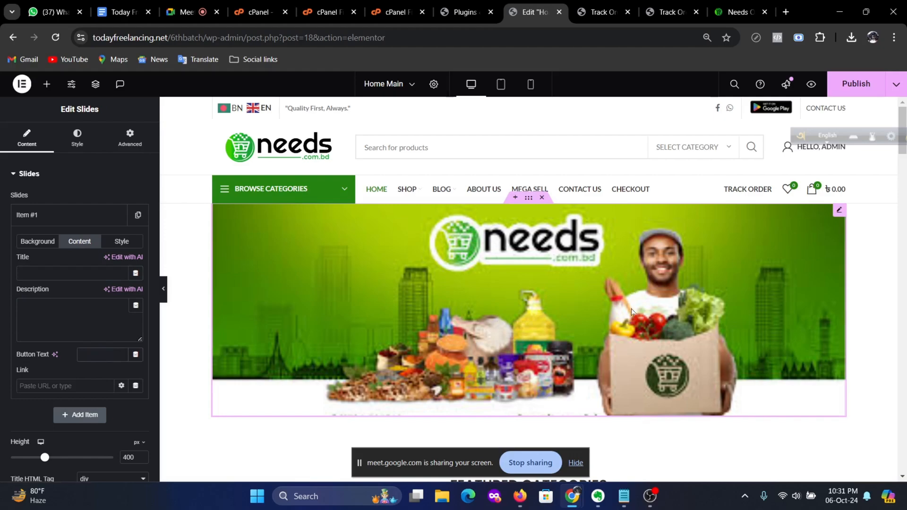
Step: Remove the background image from the remaining slide
{"action": "scroll", "coordinate": [634, 313], "scroll_direction": "down", "scroll_amount": 2}
{"action": "scroll", "coordinate": [622, 318], "scroll_direction": "up", "scroll_amount": 1}
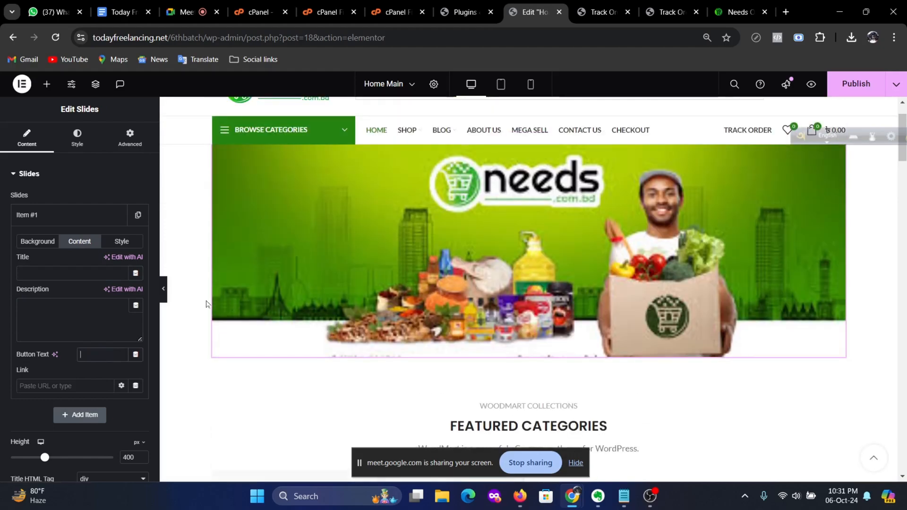
{"action": "scroll", "coordinate": [75, 256], "scroll_direction": "down", "scroll_amount": 2}
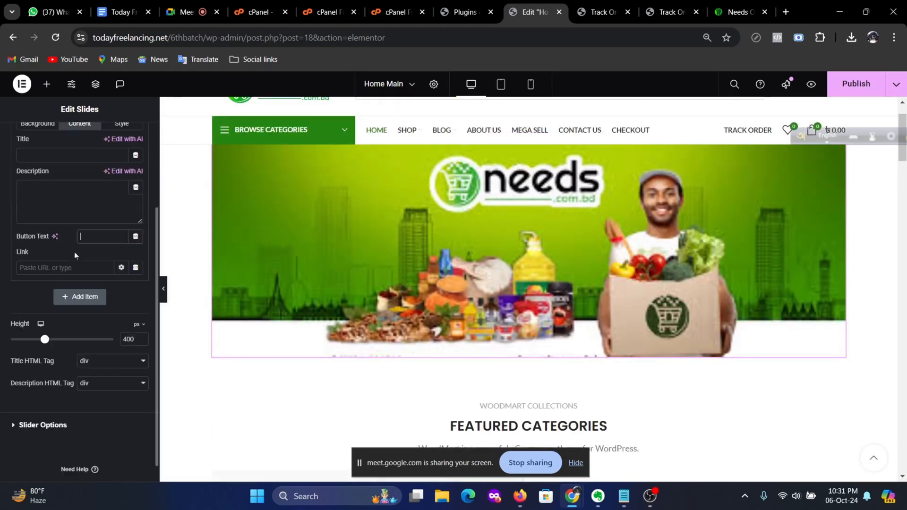
{"action": "scroll", "coordinate": [55, 333], "scroll_direction": "up", "scroll_amount": 1}
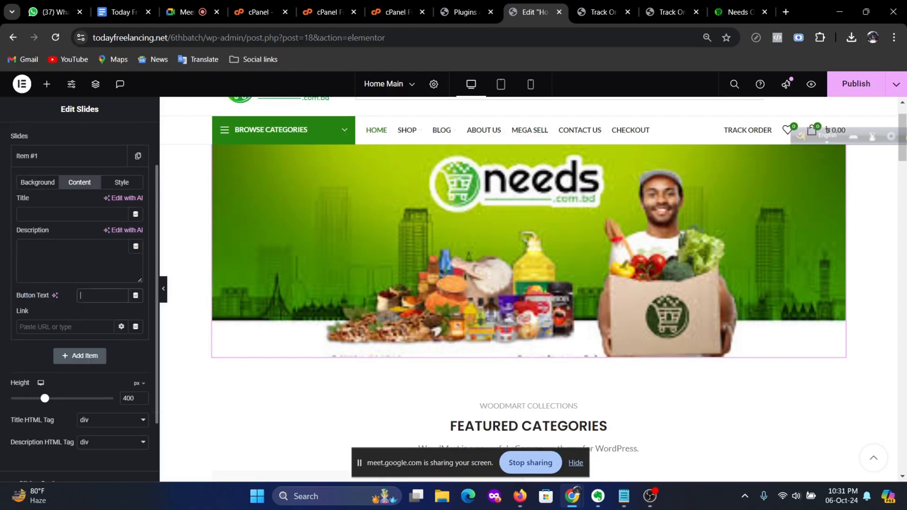
{"action": "left_click", "coordinate": [48, 187]}
{"action": "left_click", "coordinate": [133, 238]}
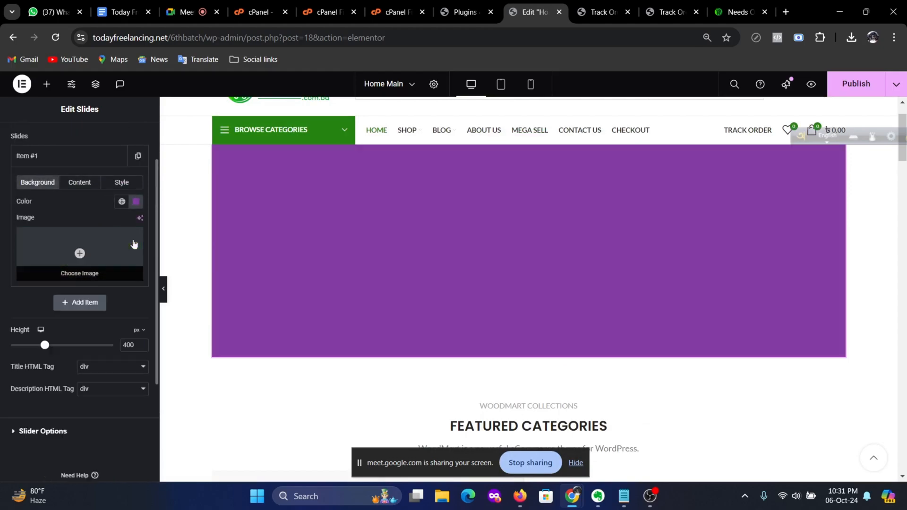
Step: Publish the current changes to the Home Main page
{"action": "scroll", "coordinate": [709, 275], "scroll_direction": "down", "scroll_amount": 1}
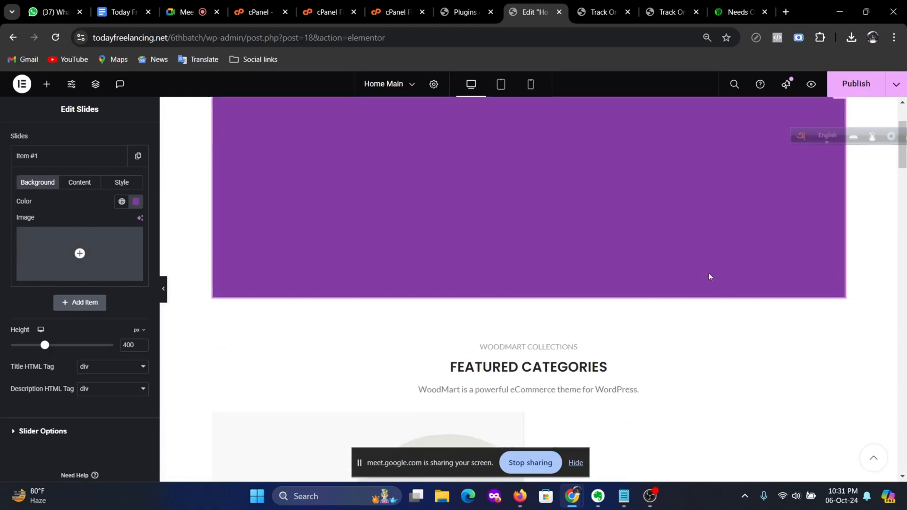
{"action": "scroll", "coordinate": [638, 291], "scroll_direction": "up", "scroll_amount": 2}
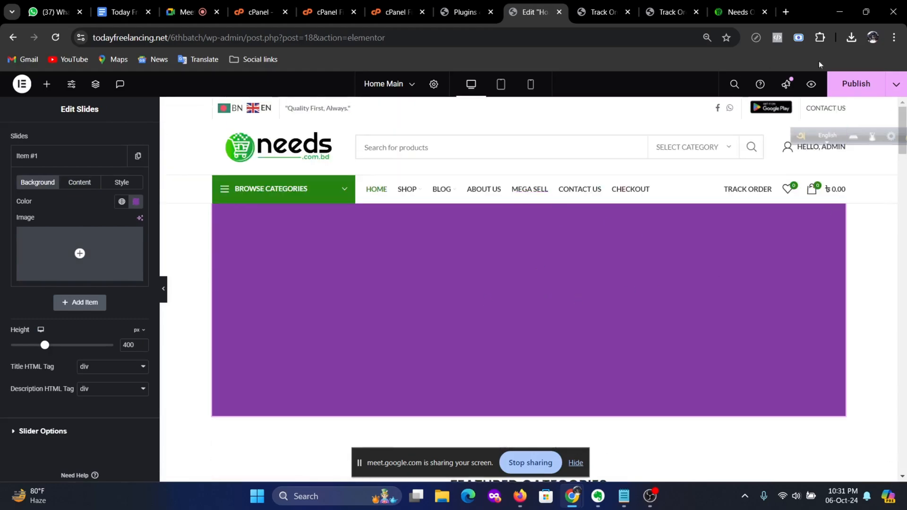
{"action": "key", "text": "ctrl+s"}
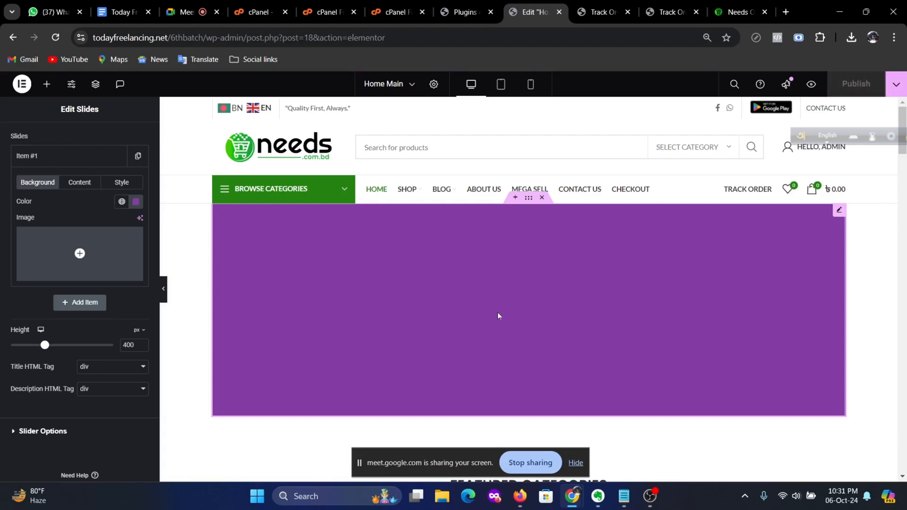
{"action": "scroll", "coordinate": [499, 316], "scroll_direction": "down", "scroll_amount": 3}
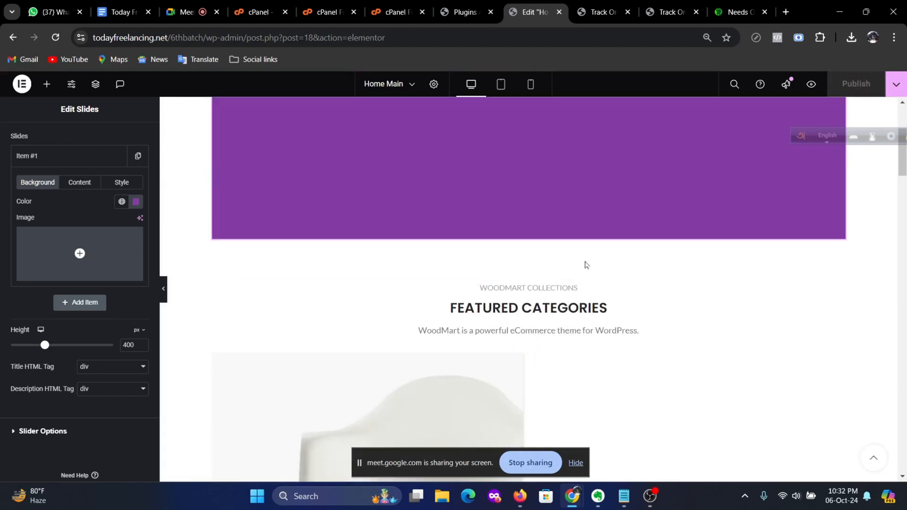
{"action": "scroll", "coordinate": [598, 253], "scroll_direction": "up", "scroll_amount": 4}
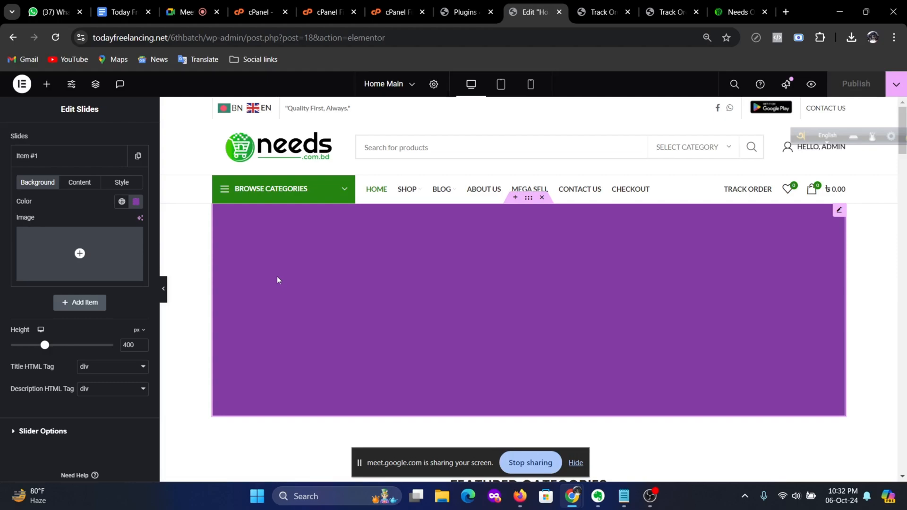
{"action": "left_click", "coordinate": [187, 12]}
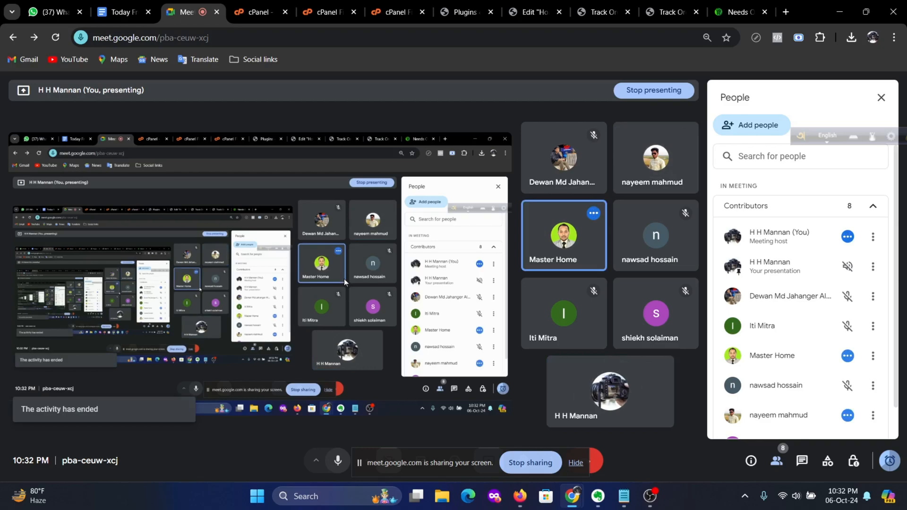
{"action": "scroll", "coordinate": [808, 368], "scroll_direction": "down", "scroll_amount": 2}
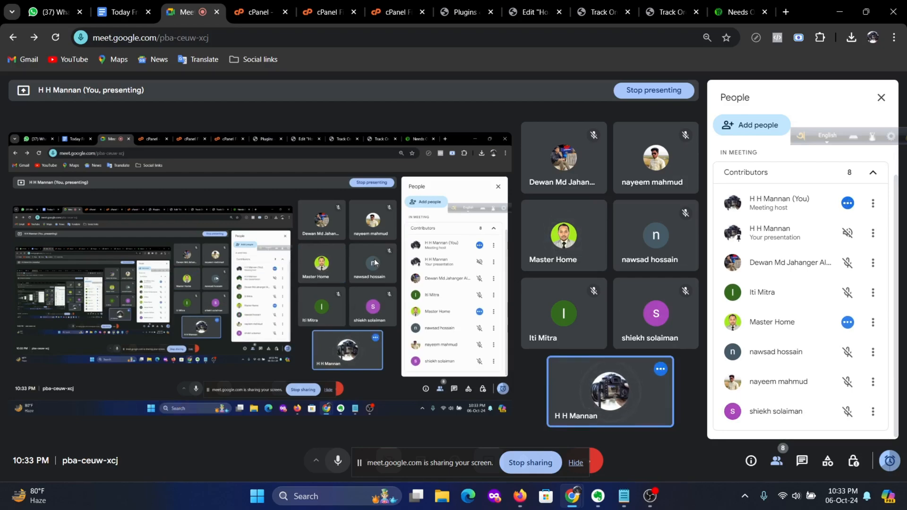
{"action": "left_click", "coordinate": [456, 12]}
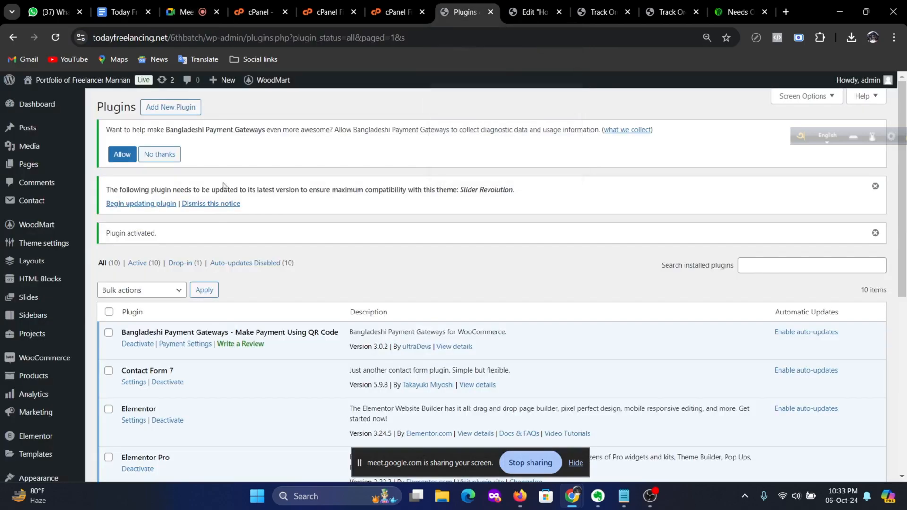
{"action": "scroll", "coordinate": [114, 277], "scroll_direction": "down", "scroll_amount": 1}
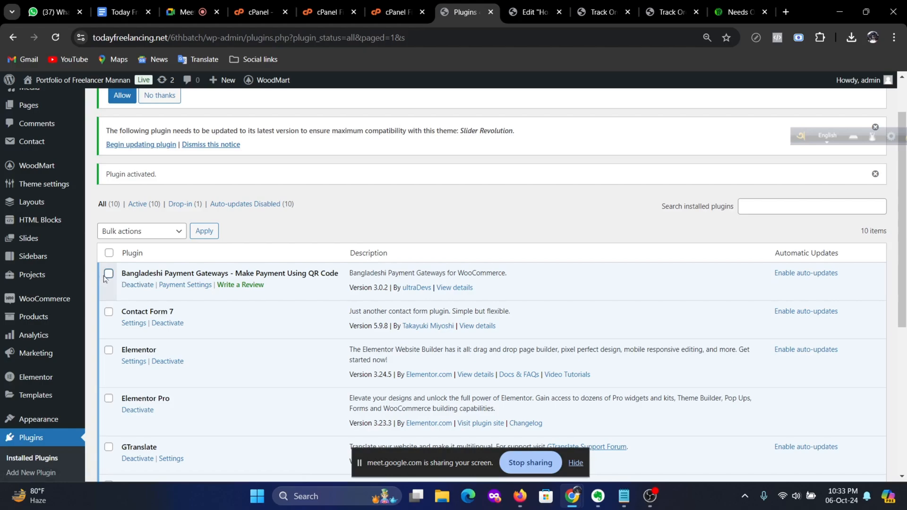
{"action": "left_click", "coordinate": [533, 11]}
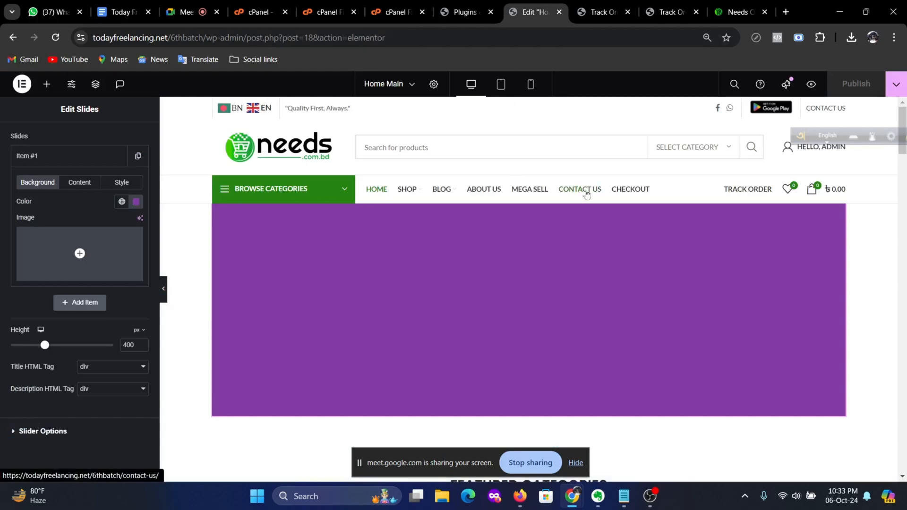